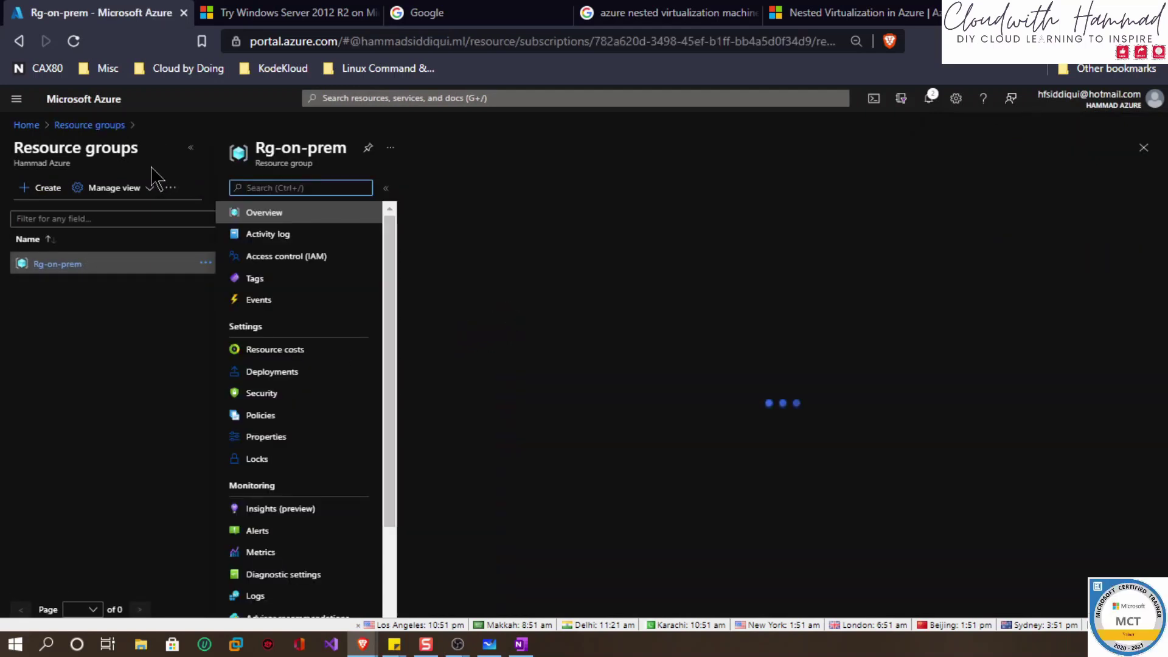
Search the marketplace in Rg-on-prem for 'virtual' and begin creating a Virtual Network.
{"action": "left_click", "coordinate": [190, 148]}
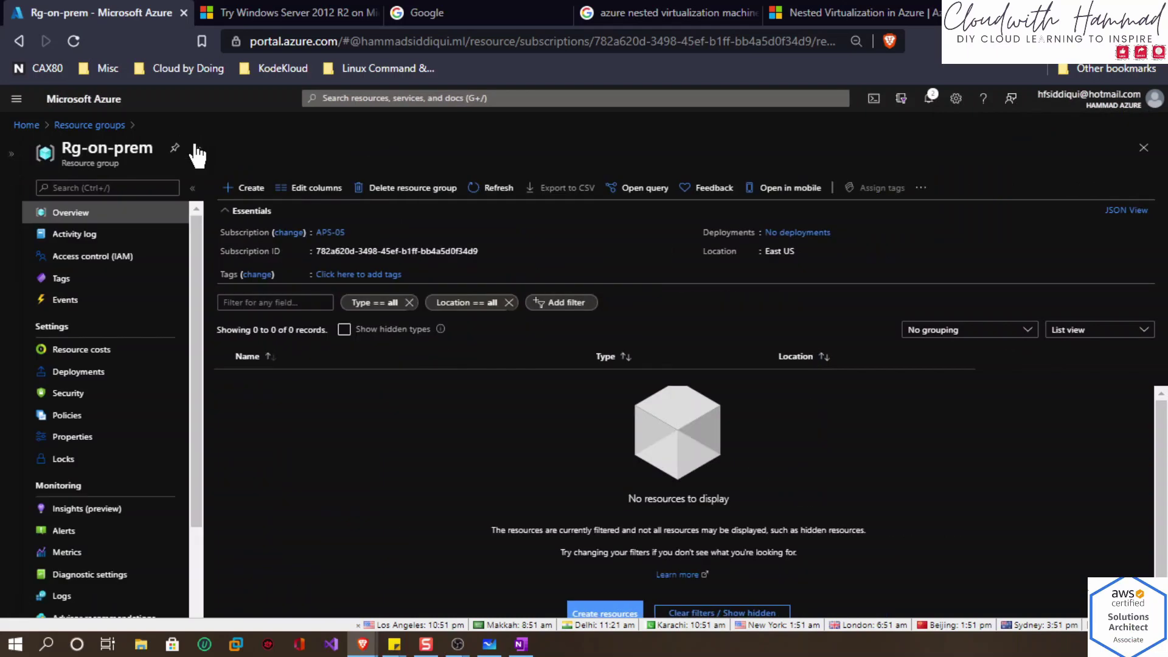
{"action": "left_click", "coordinate": [239, 189]}
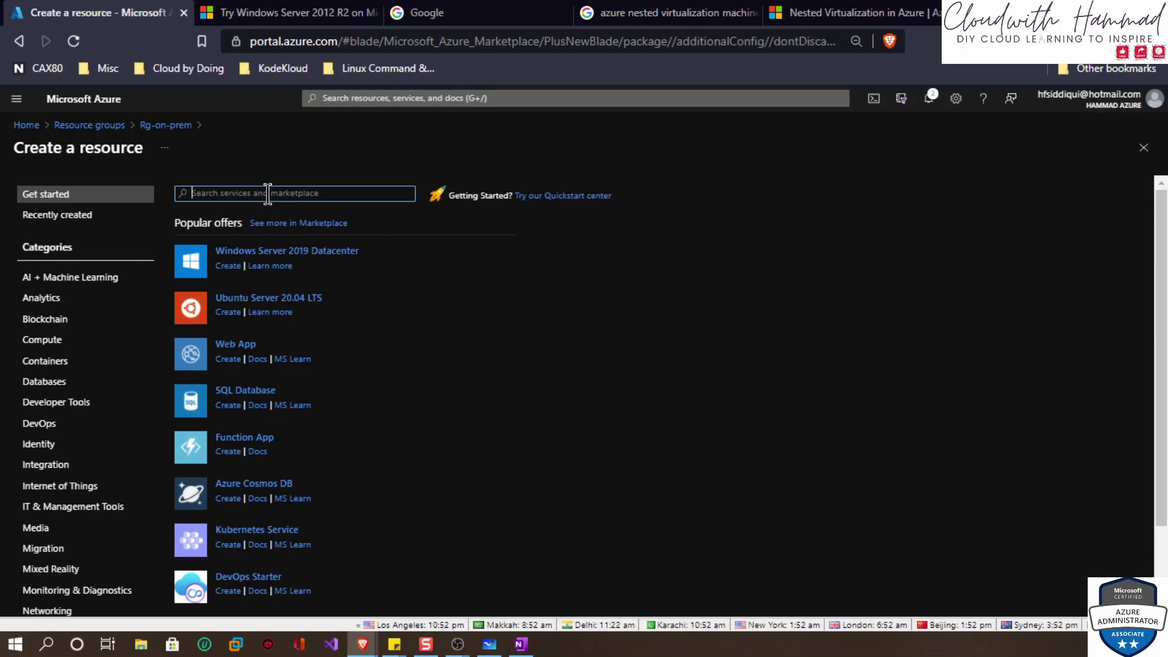
{"action": "type", "text": "vir"}
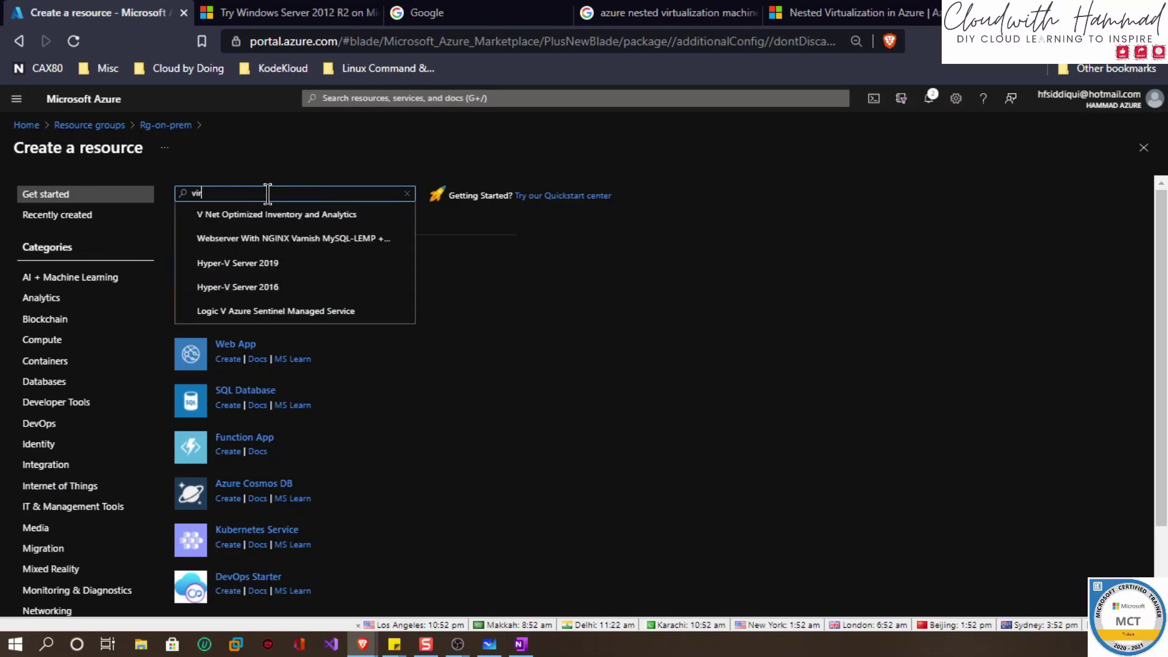
{"action": "type", "text": "tual"}
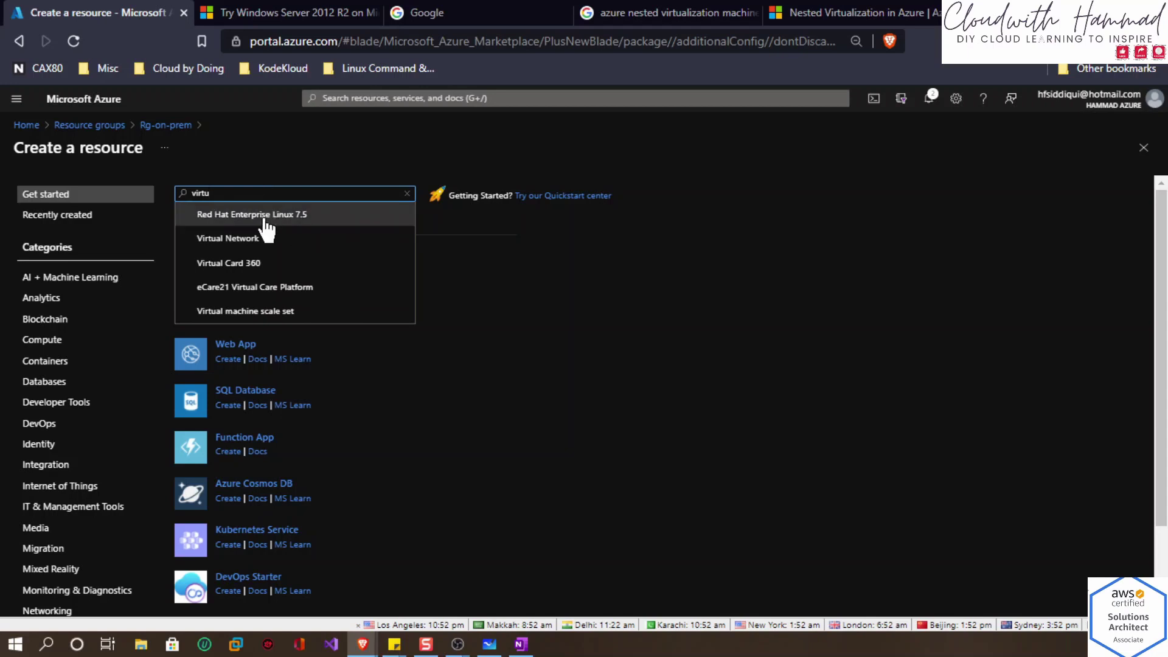
{"action": "left_click", "coordinate": [260, 237]}
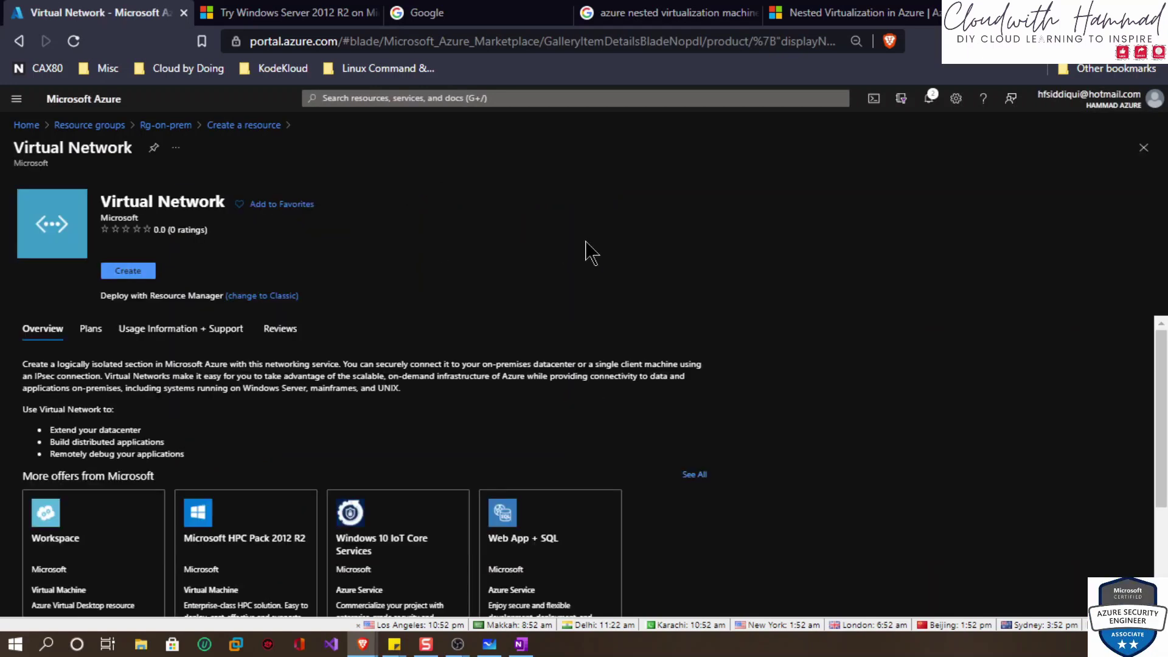
{"action": "left_click", "coordinate": [117, 269]}
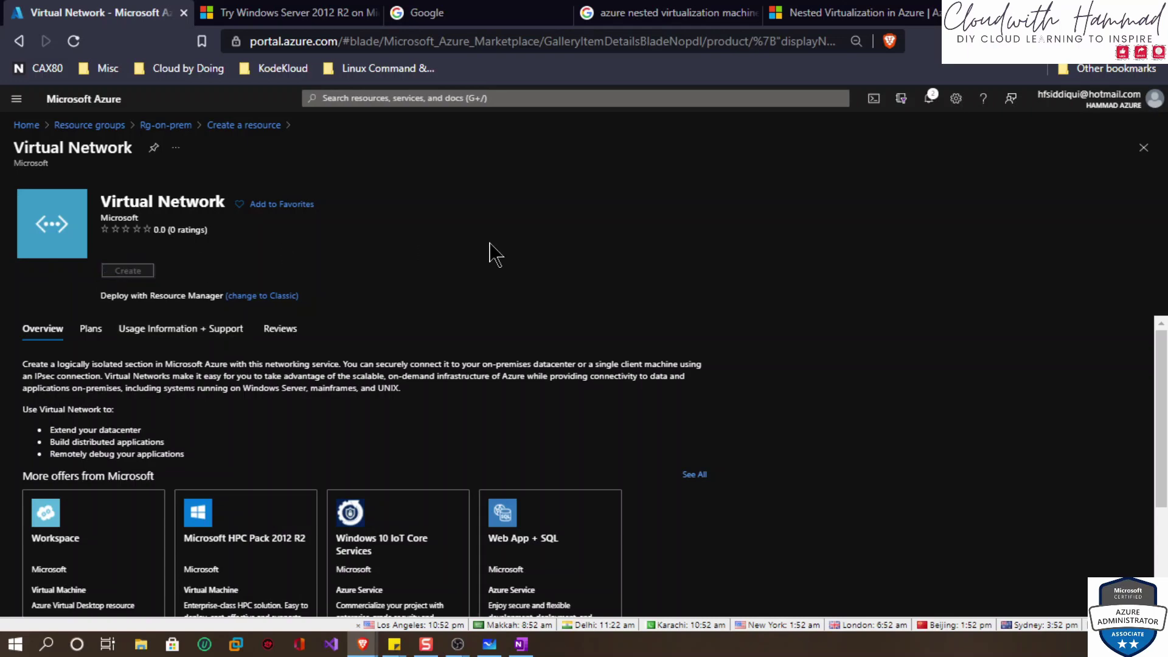
Bring up the task checklist note and select the finished resource group line.
{"action": "mouse_move", "coordinate": [394, 644]}
{"action": "left_click", "coordinate": [357, 607]}
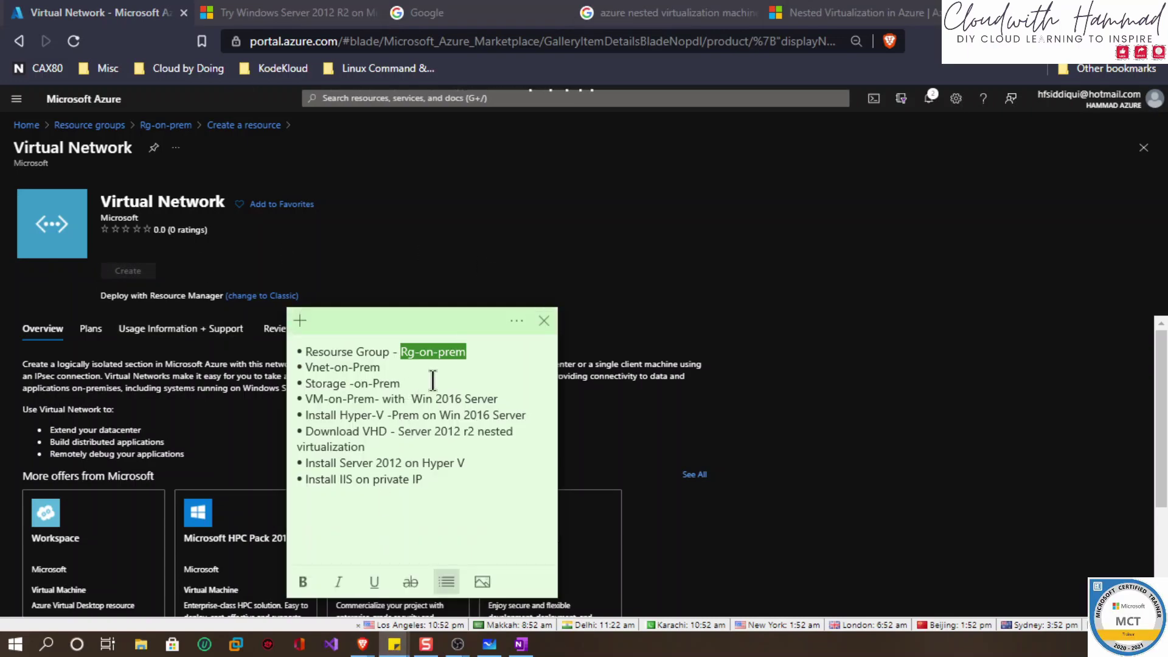
{"action": "left_click", "coordinate": [474, 356]}
{"action": "left_click_drag", "start_coordinate": [472, 355], "coordinate": [324, 351]}
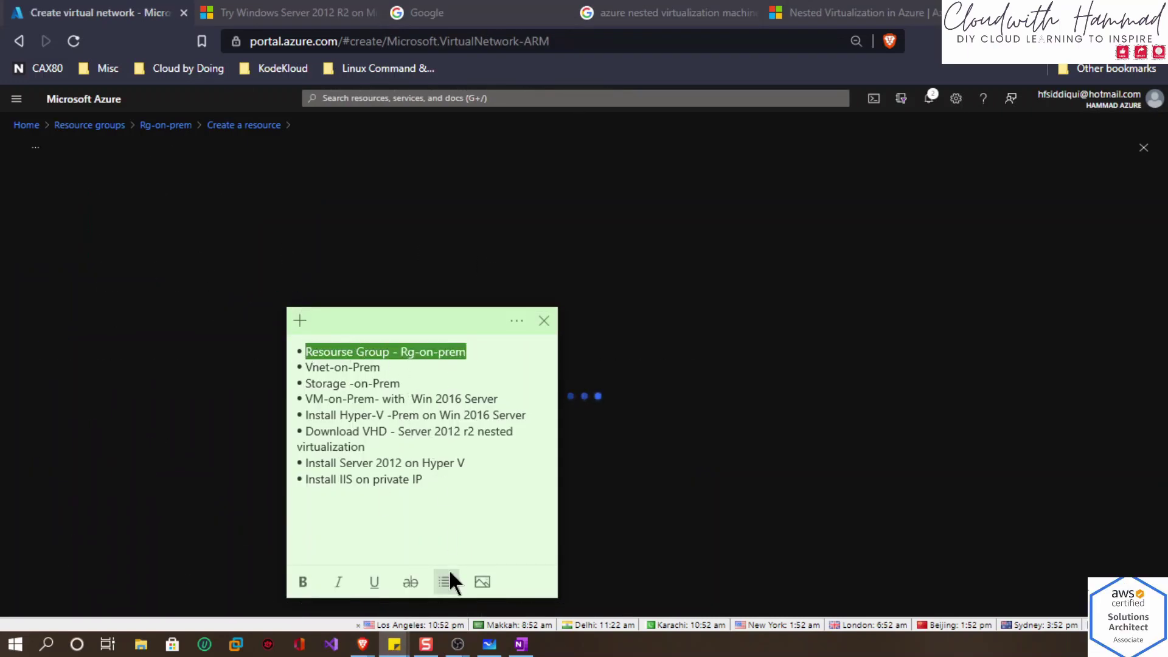
Strike through the resource group item and cut 'Vnet-on-Prem' from the checklist note.
{"action": "left_click", "coordinate": [410, 583]}
{"action": "left_click", "coordinate": [384, 368]}
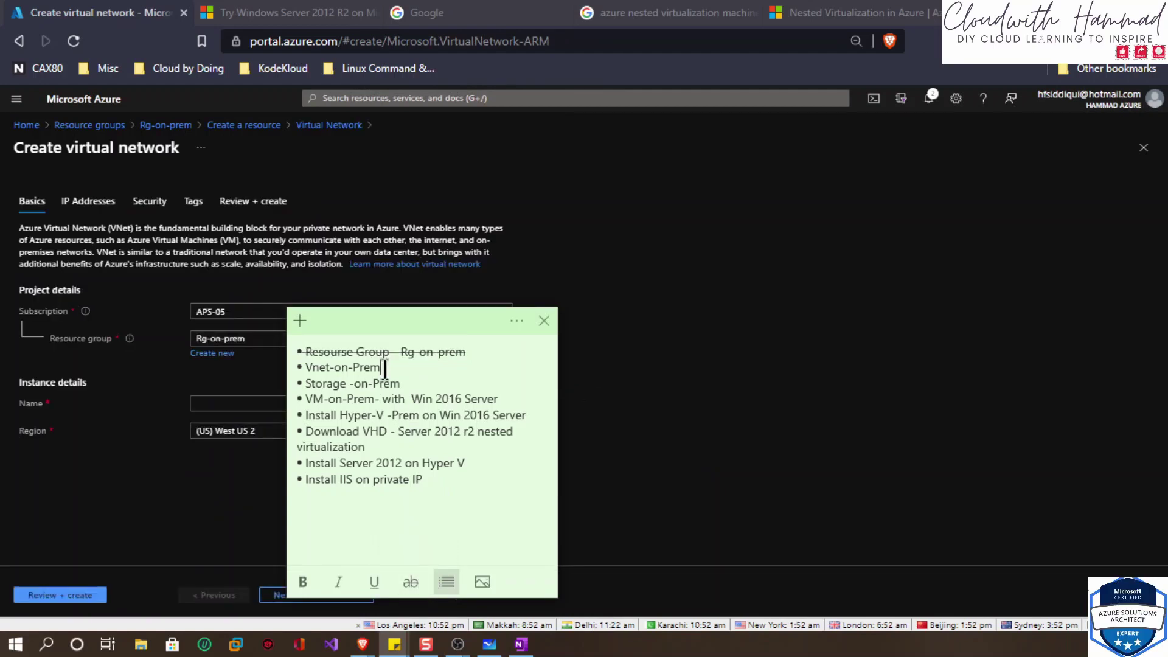
{"action": "left_click_drag", "start_coordinate": [385, 368], "coordinate": [304, 368]}
{"action": "right_click", "coordinate": [359, 369]}
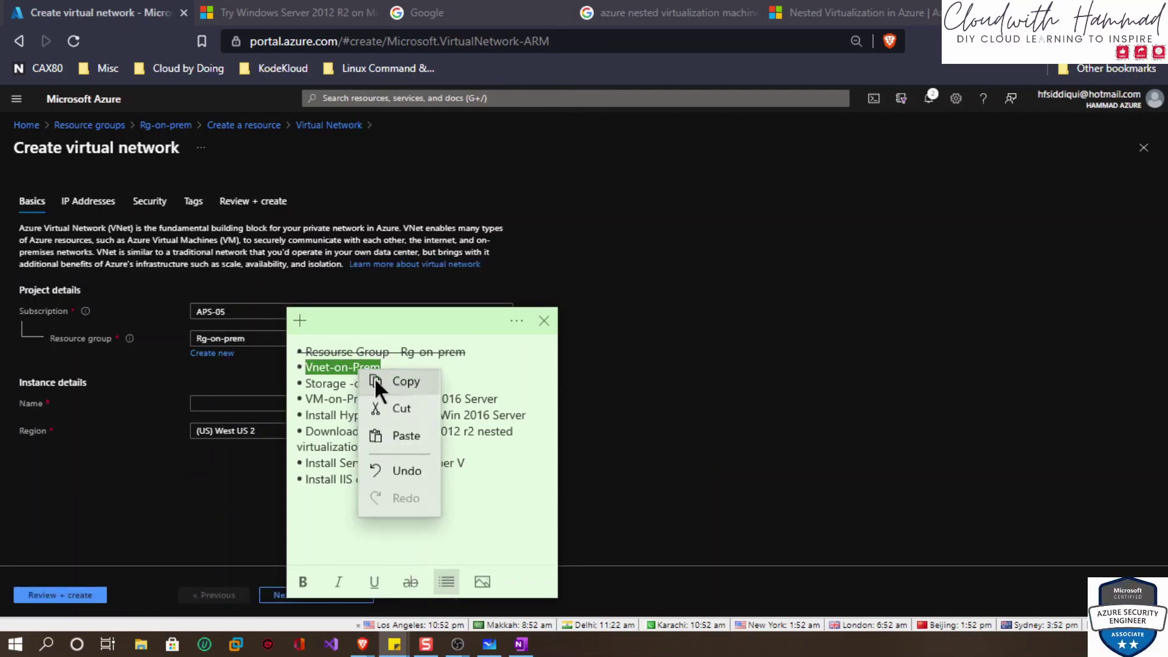
{"action": "left_click", "coordinate": [396, 413]}
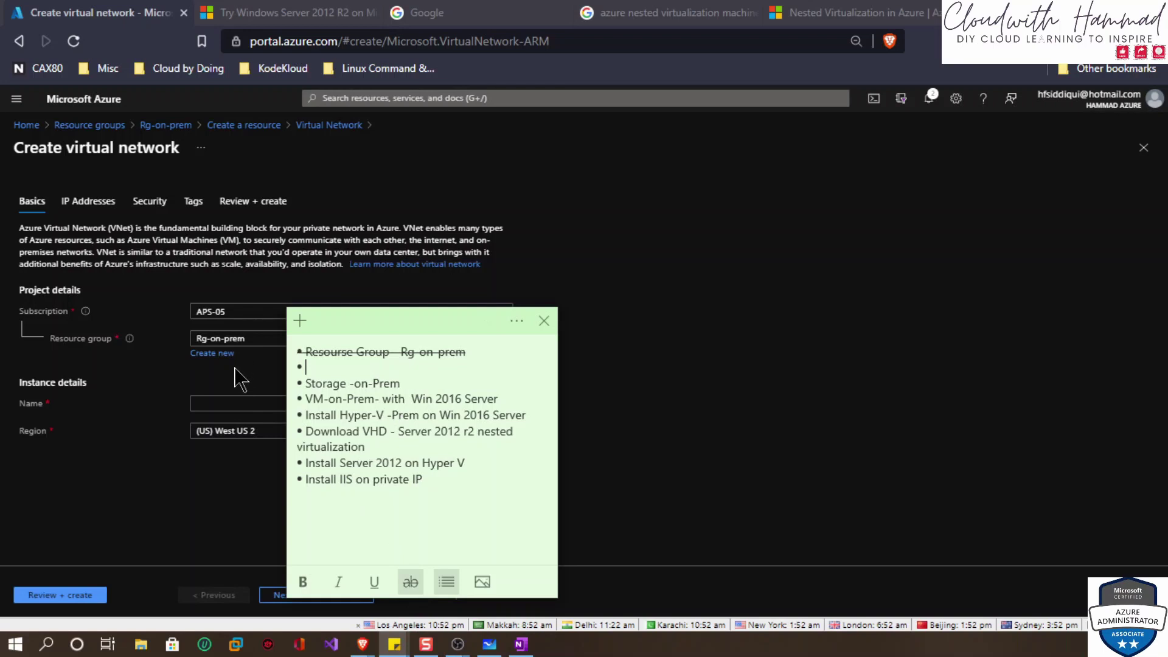
Name the network Vnet-on-Prem and set the region to (US) East US.
{"action": "left_click", "coordinate": [240, 380]}
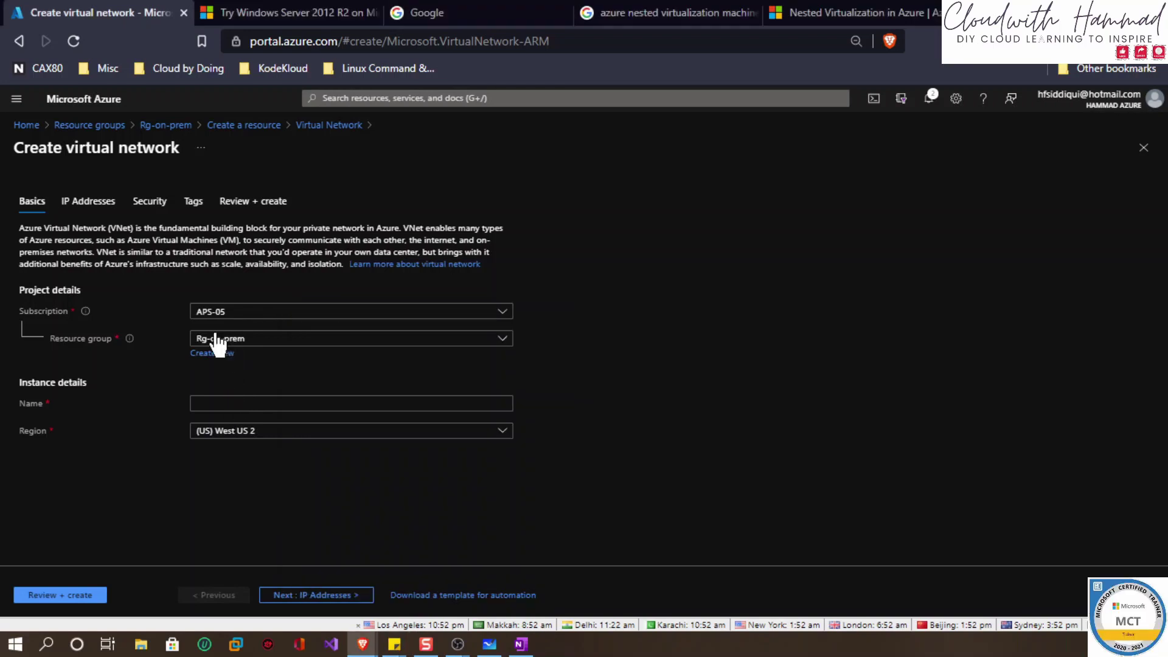
{"action": "left_click", "coordinate": [258, 404]}
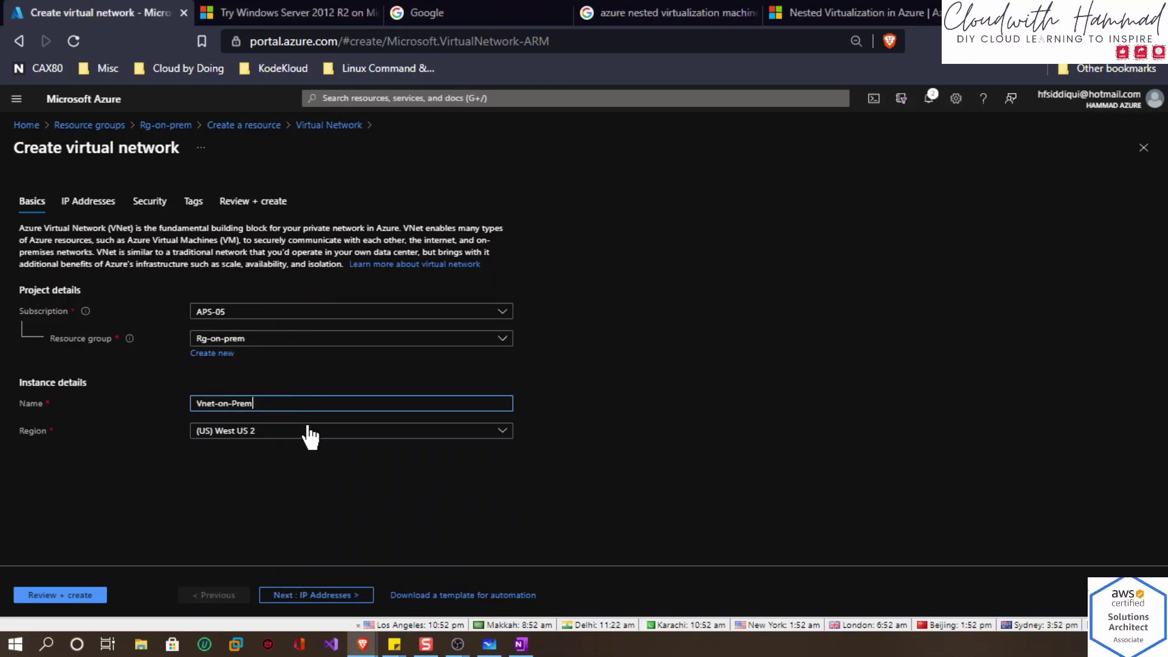
{"action": "left_click", "coordinate": [310, 434]}
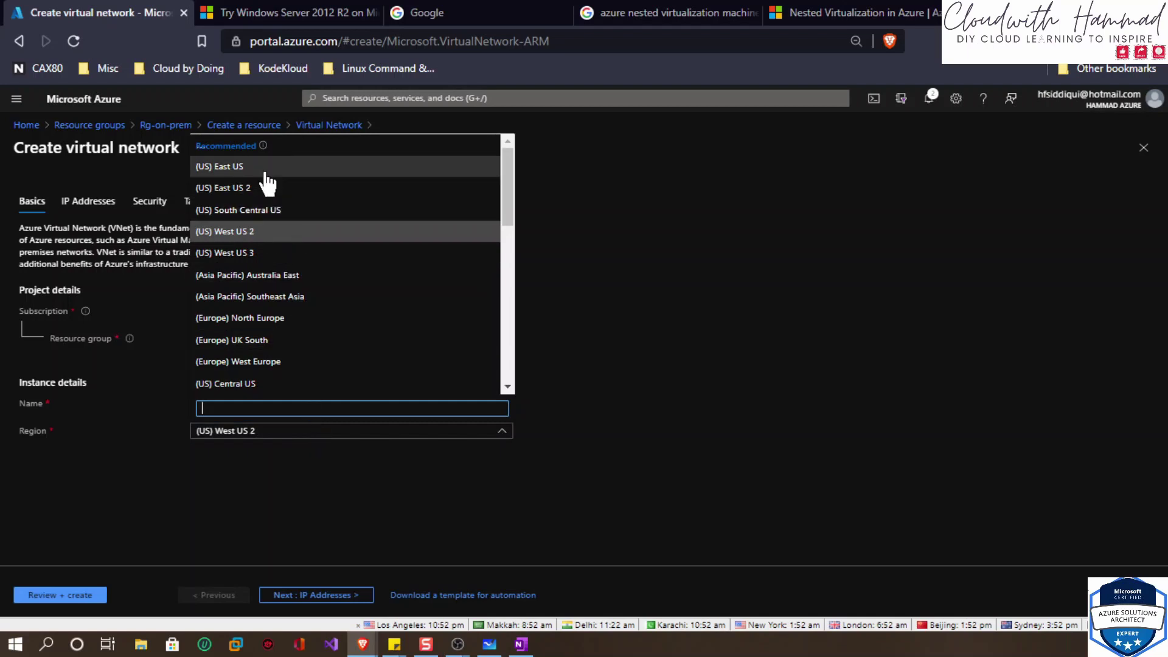
{"action": "left_click", "coordinate": [264, 169]}
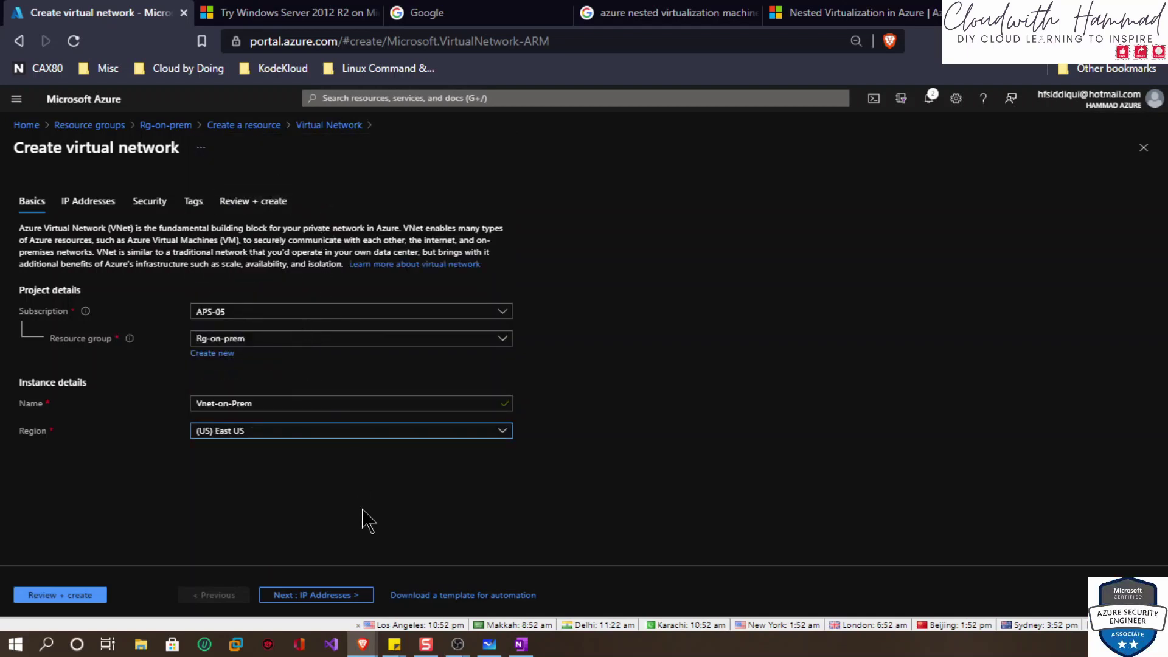
Review the 10.0.0.0/16 address space, security and tags, then deploy the virtual network.
{"action": "left_click", "coordinate": [86, 601]}
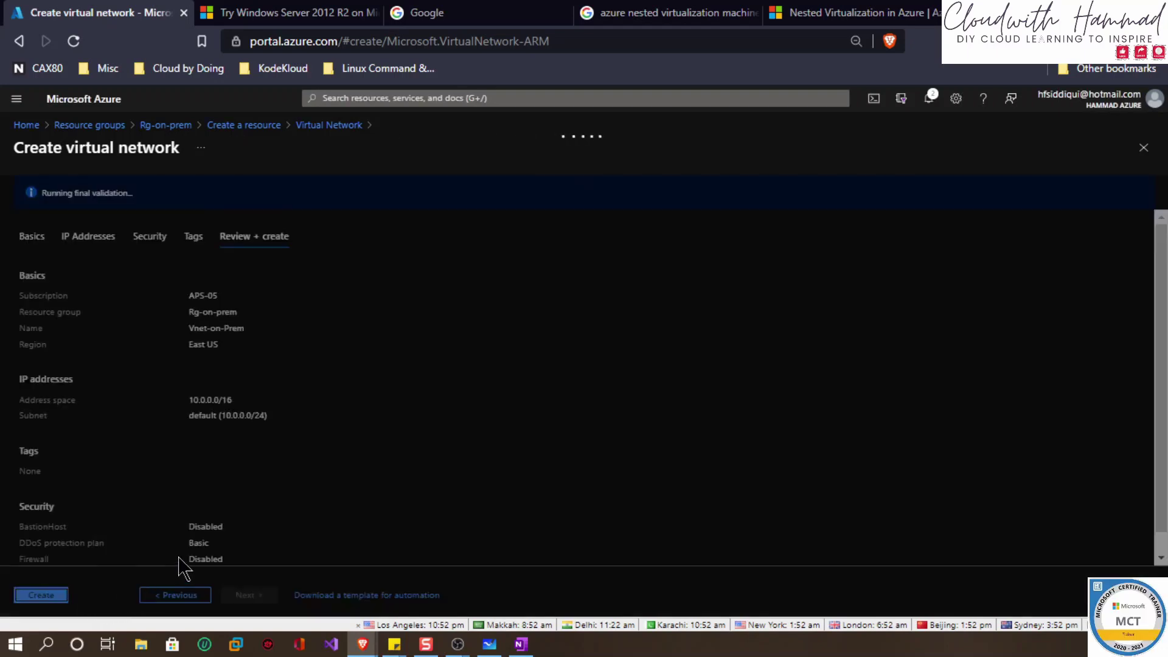
{"action": "left_click", "coordinate": [86, 243]}
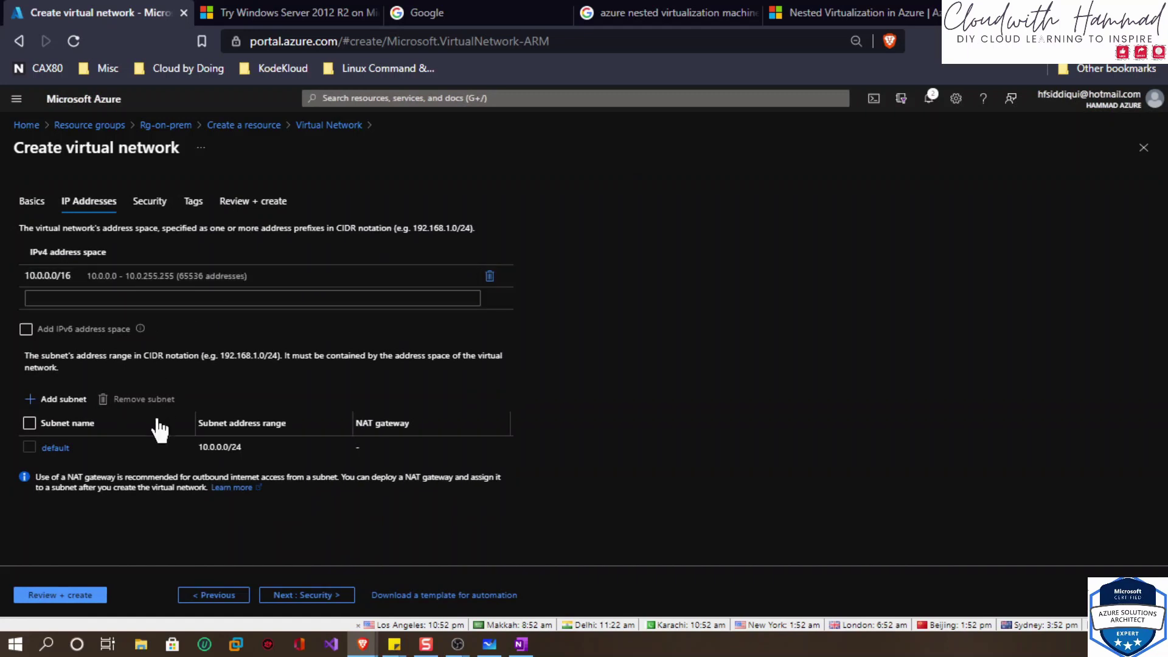
{"action": "left_click", "coordinate": [282, 595]}
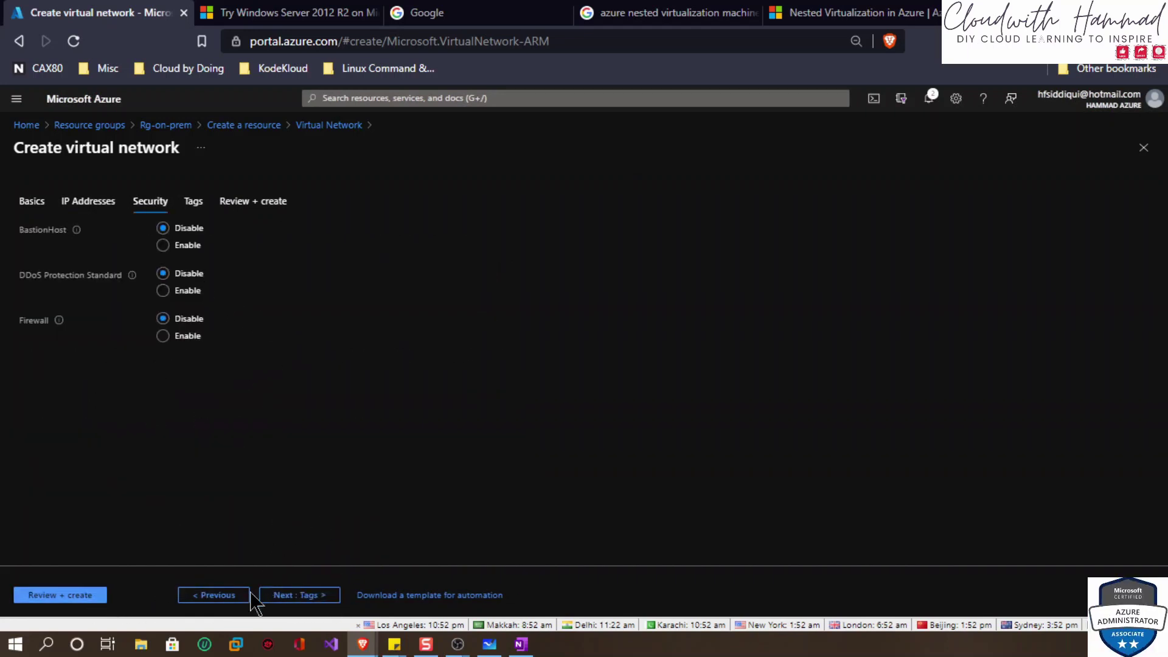
{"action": "left_click", "coordinate": [304, 596]}
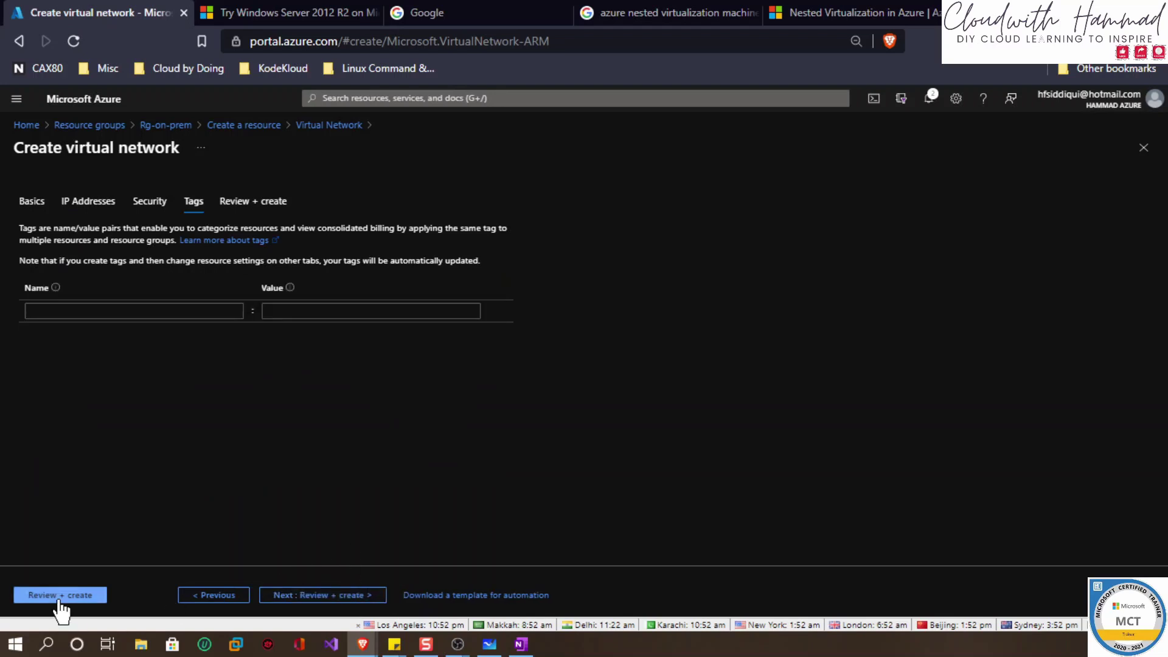
{"action": "left_click", "coordinate": [60, 596]}
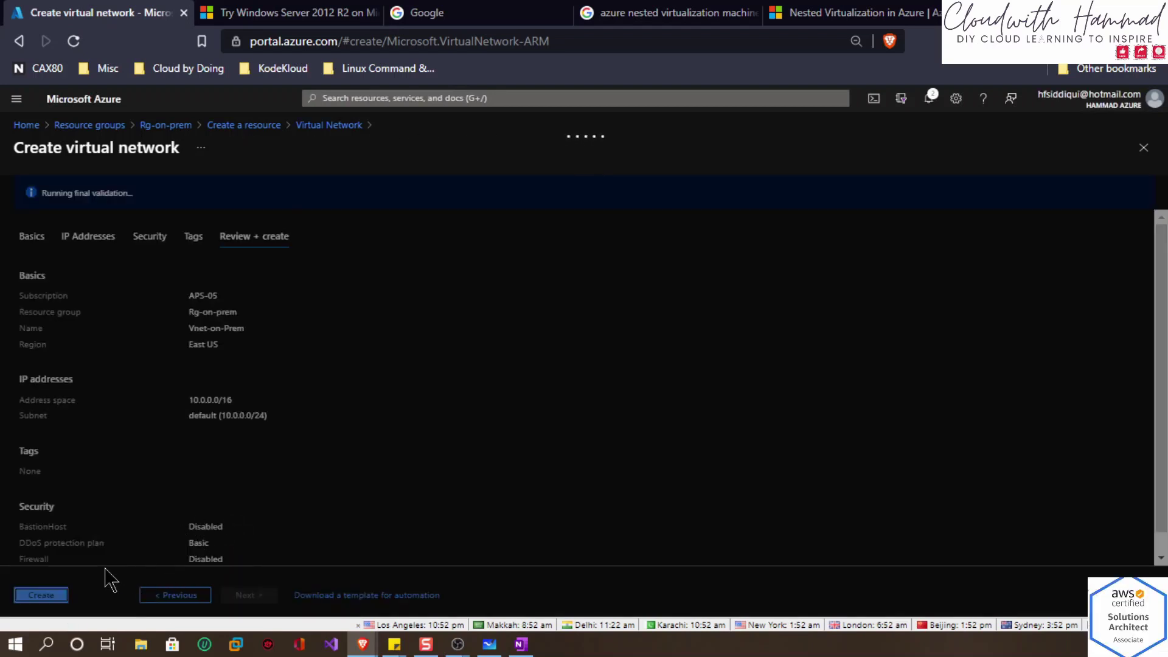
{"action": "left_click", "coordinate": [58, 594]}
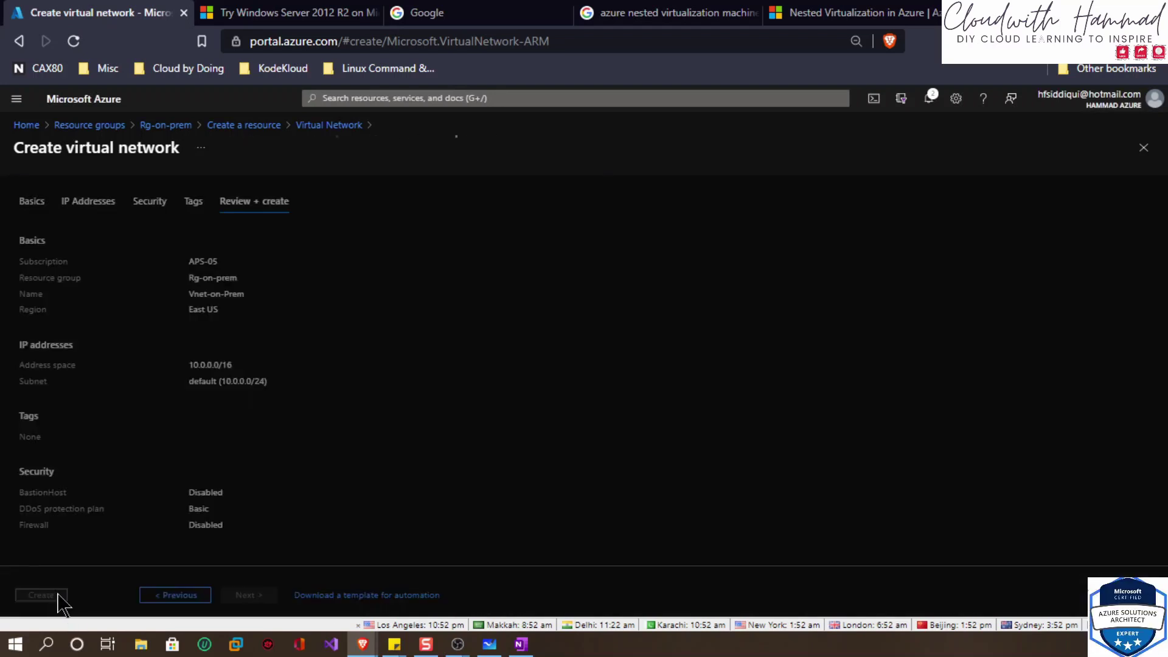
Paste Vnet-on-Prem back into the checklist note and return to the portal home.
{"action": "mouse_move", "coordinate": [396, 642]}
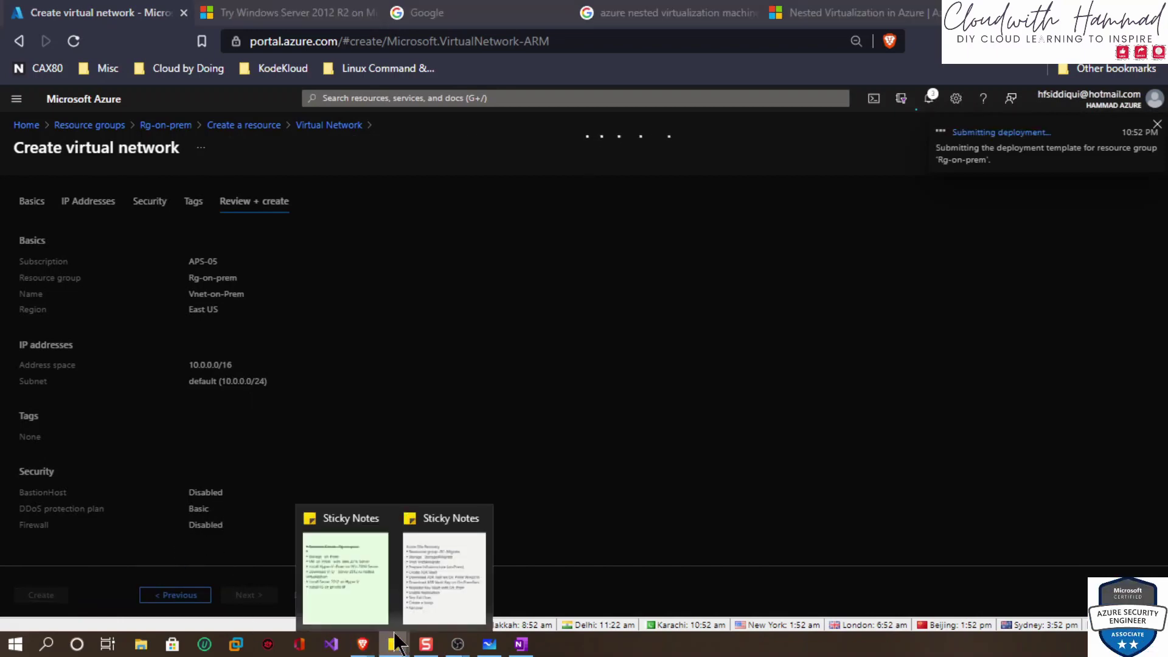
{"action": "left_click", "coordinate": [373, 595]}
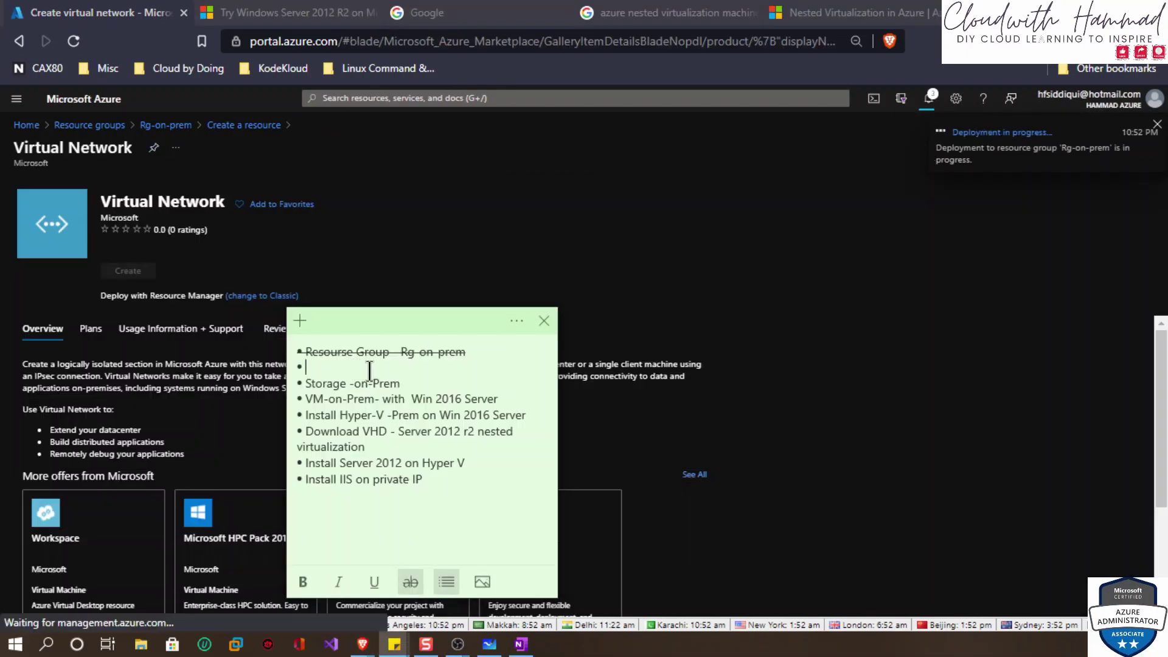
{"action": "right_click", "coordinate": [359, 372]}
{"action": "left_click", "coordinate": [385, 444]}
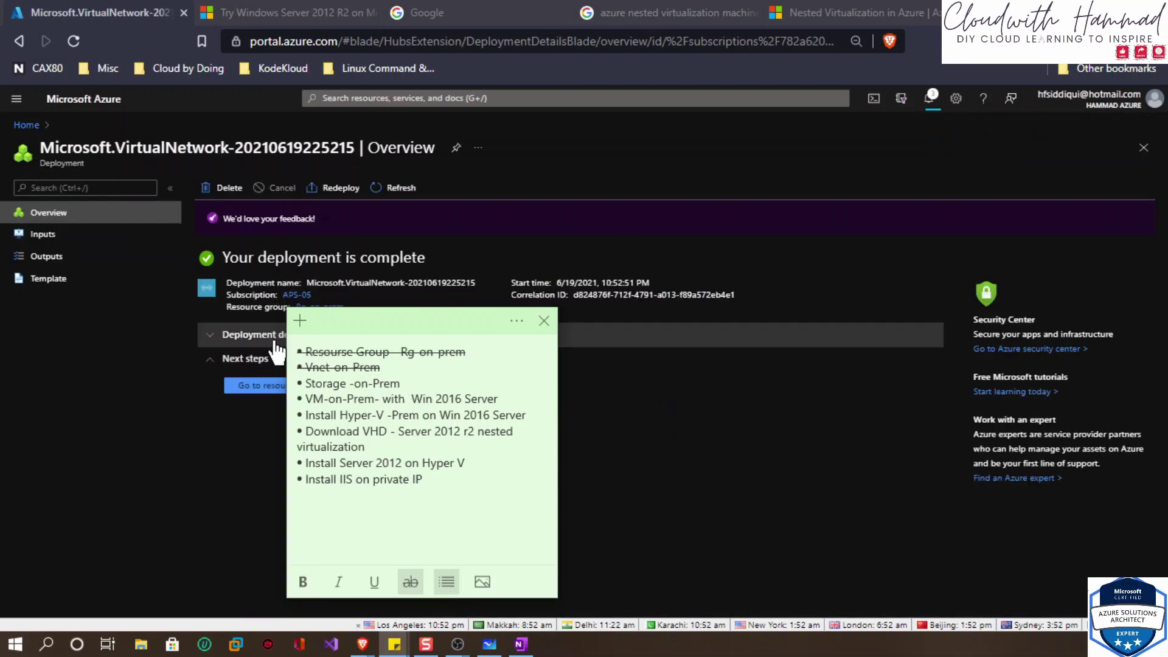
{"action": "left_click", "coordinate": [26, 125]}
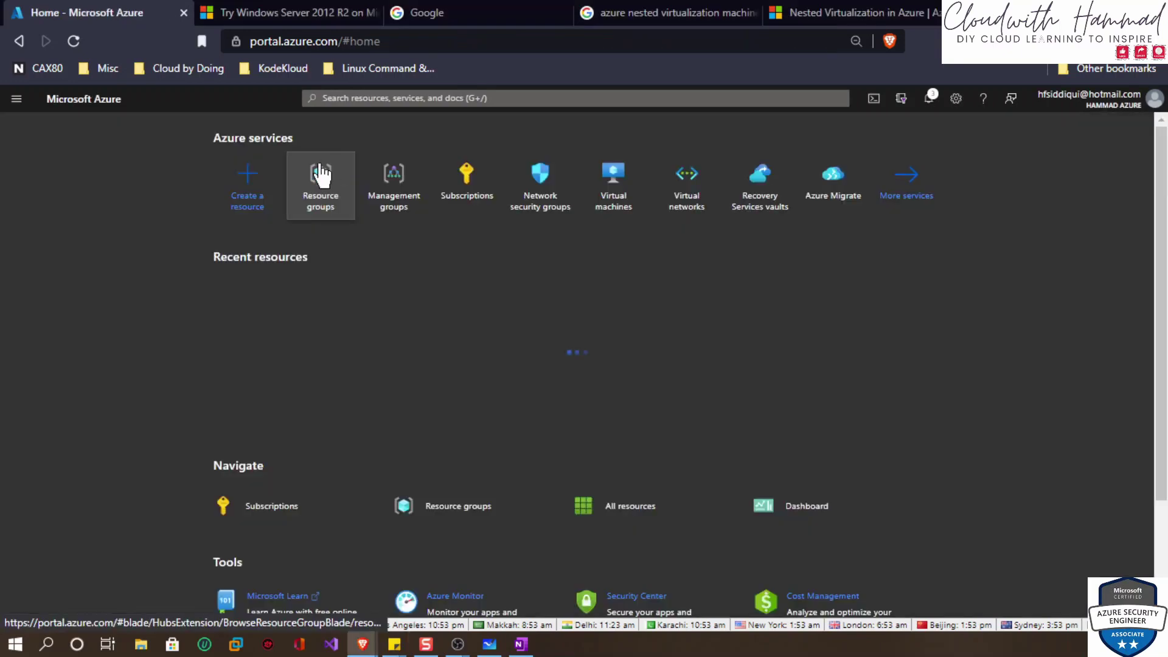
Start a storage account named storage4onprem in subscription APS-05 and resource group Rg-on-prem.
{"action": "left_click", "coordinate": [259, 182]}
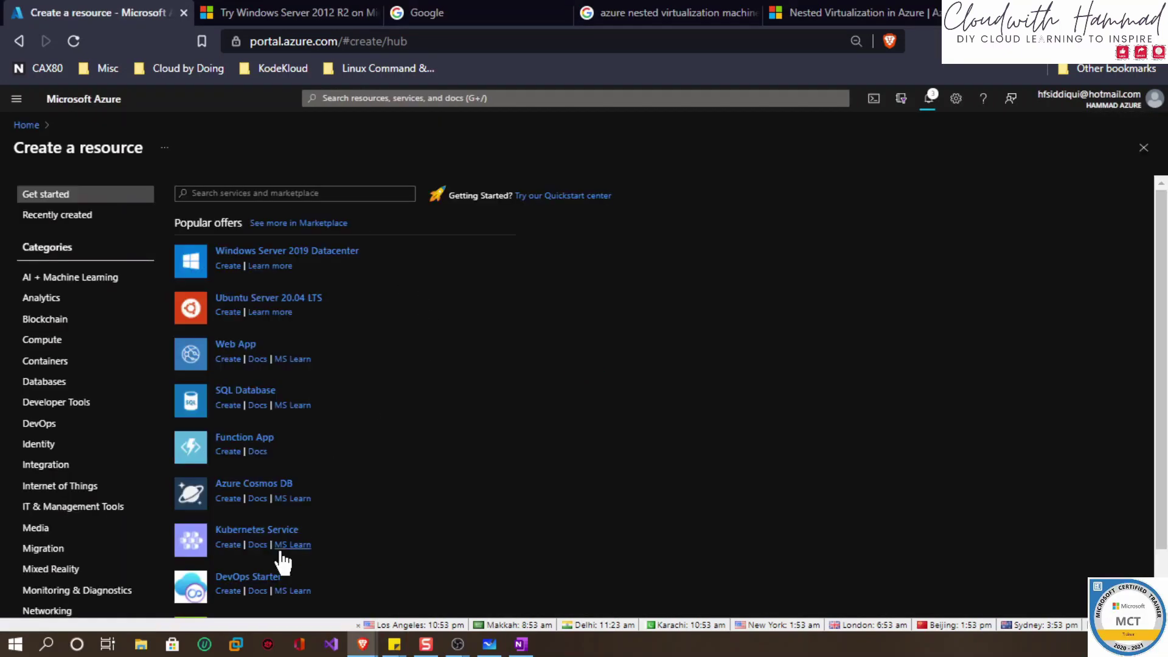
{"action": "scroll", "coordinate": [246, 486], "scroll_direction": "down", "scroll_amount": 2}
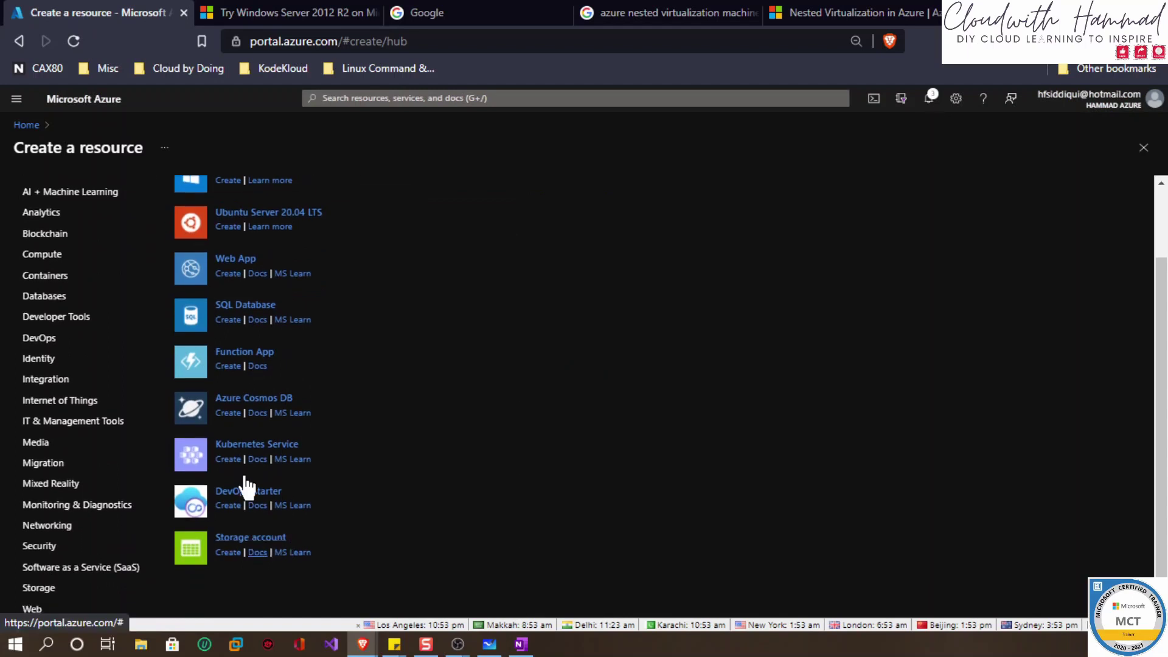
{"action": "left_click", "coordinate": [230, 554]}
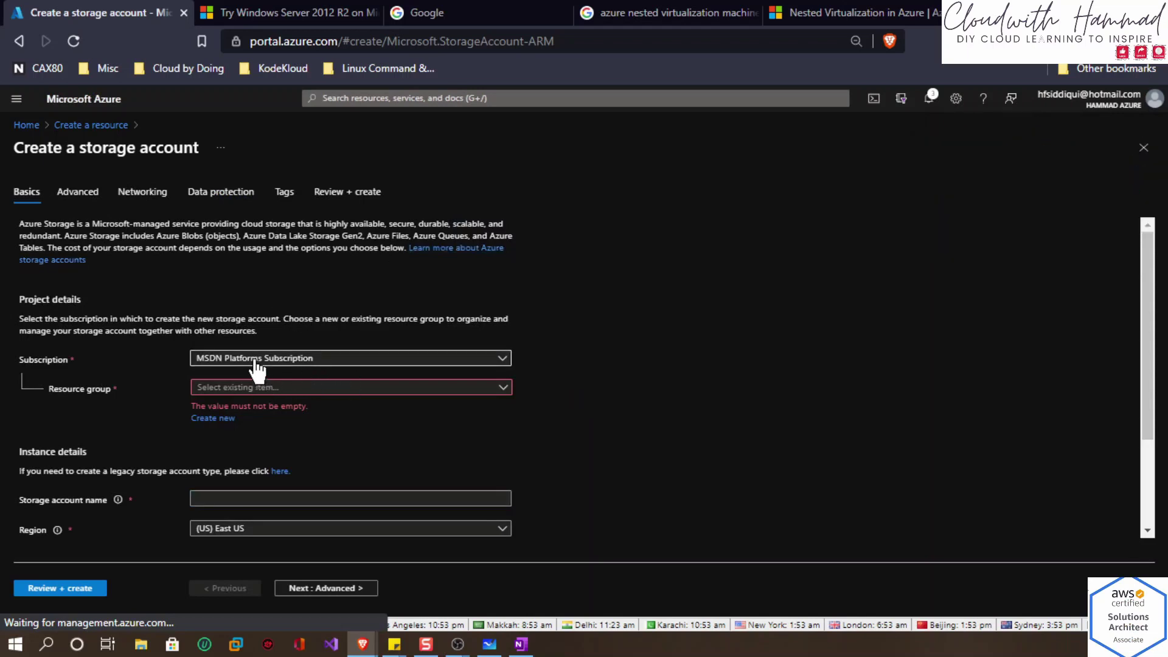
{"action": "left_click", "coordinate": [256, 360]}
{"action": "left_click", "coordinate": [250, 469]}
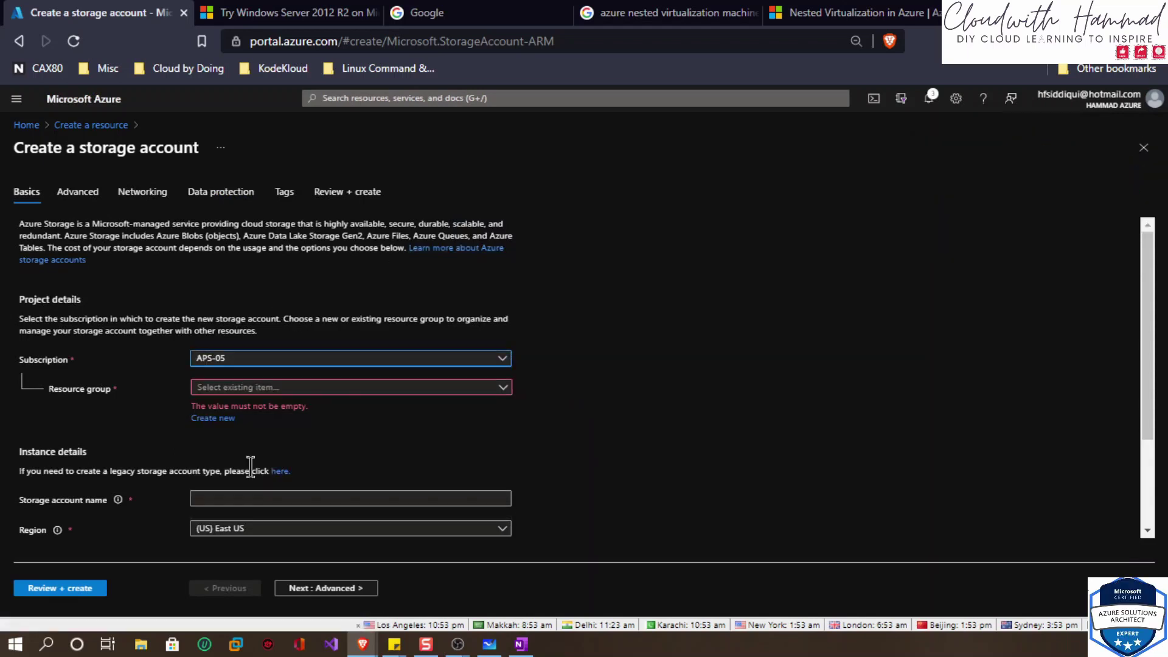
{"action": "left_click", "coordinate": [286, 388]}
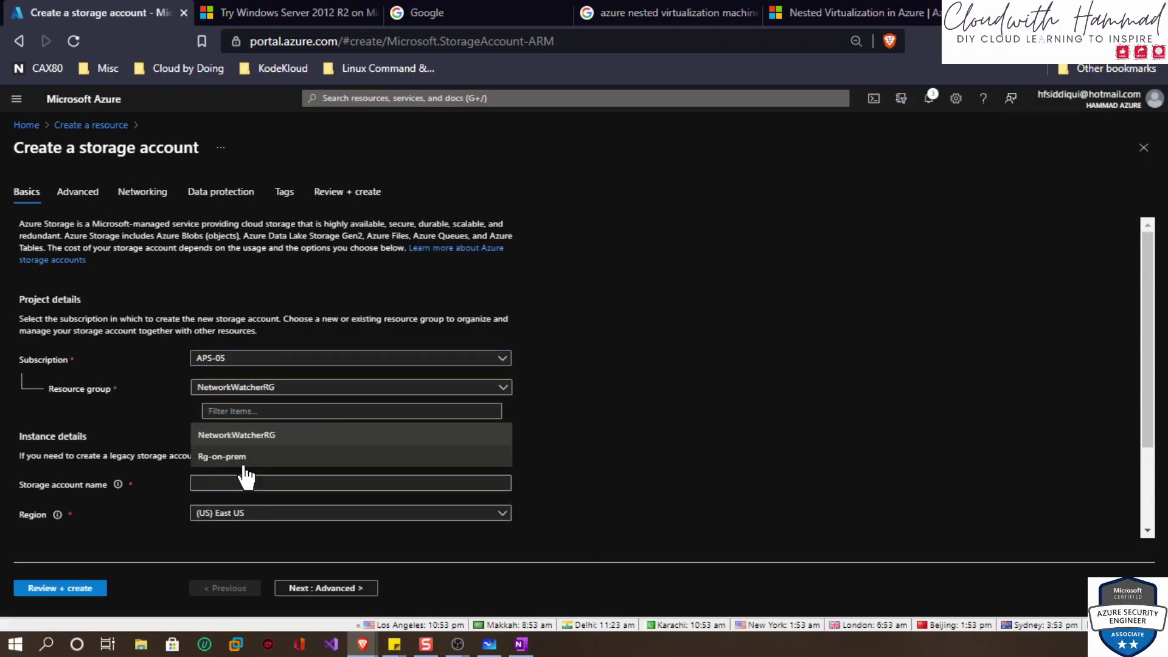
{"action": "left_click", "coordinate": [243, 466]}
{"action": "left_click", "coordinate": [246, 482]}
{"action": "type", "text": "st"}
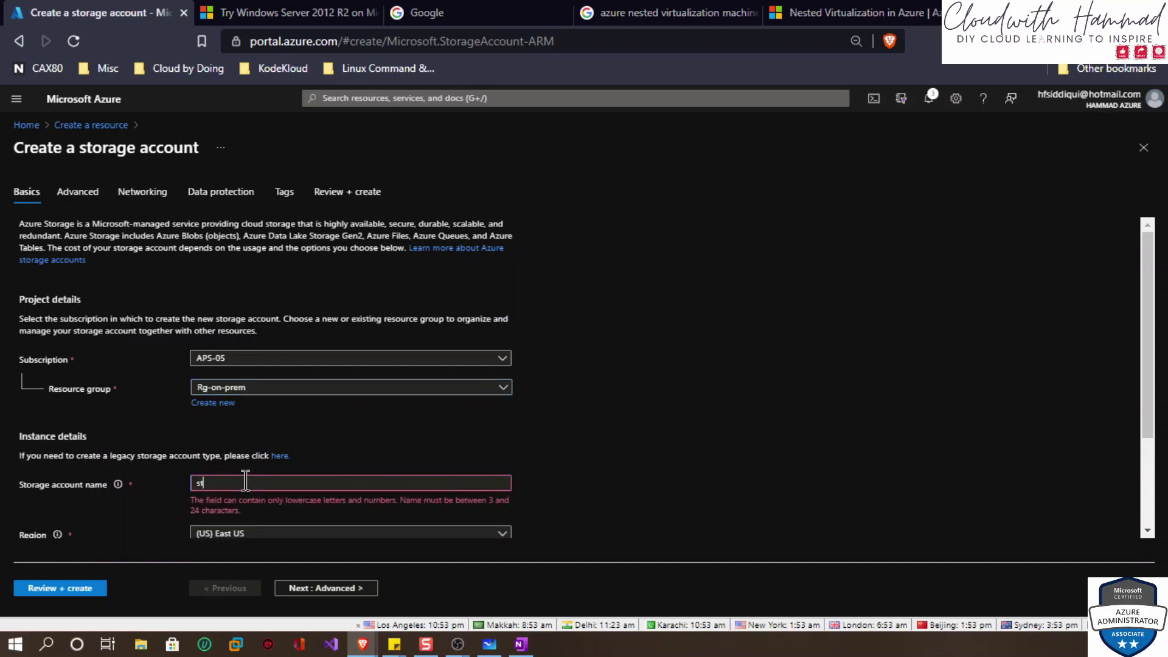
{"action": "type", "text": "orage4onprem"}
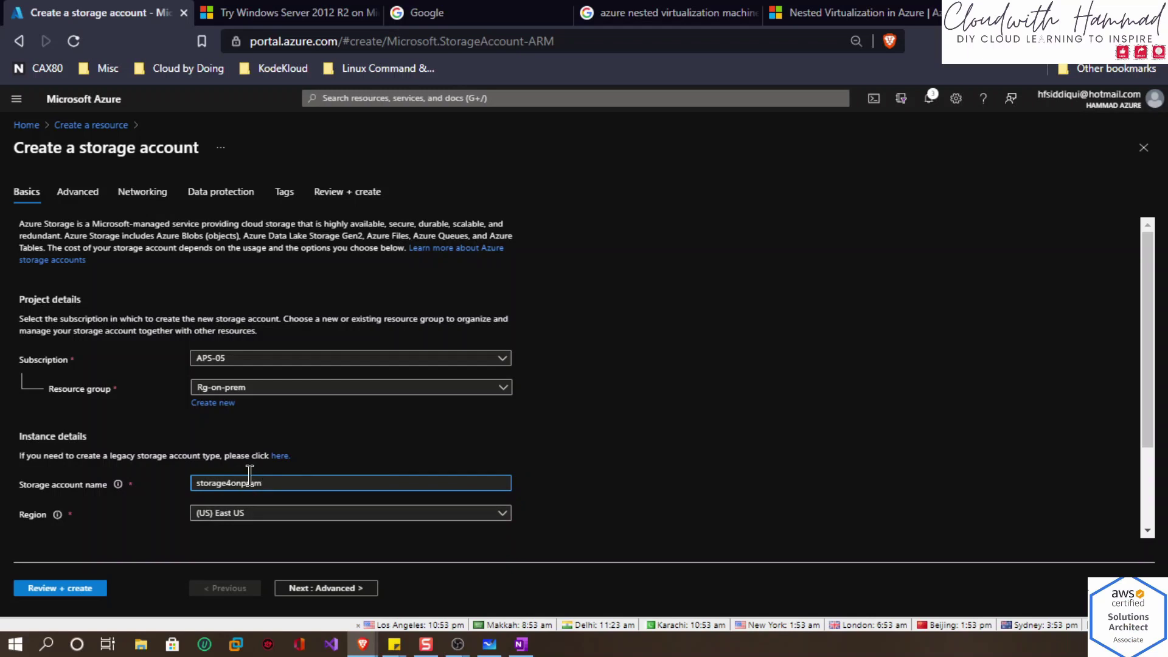
Keep default Advanced, Networking, Data protection and Tags settings, validate, and create the storage account.
{"action": "left_click", "coordinate": [308, 589]}
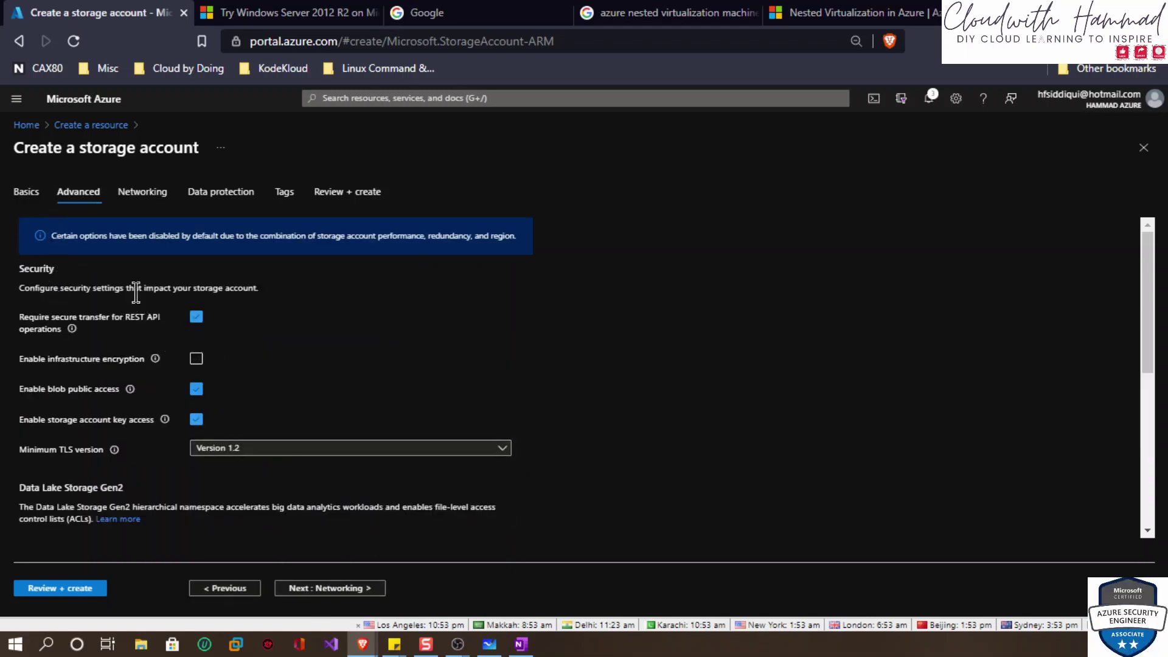
{"action": "scroll", "coordinate": [302, 420], "scroll_direction": "down", "scroll_amount": 10}
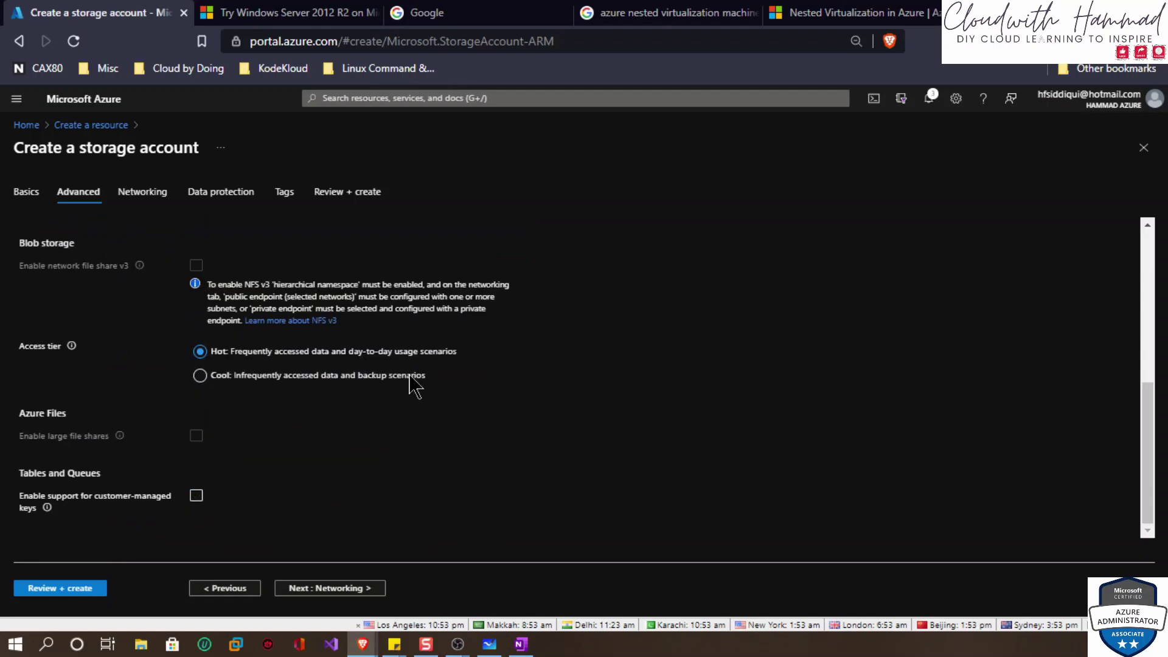
{"action": "left_click", "coordinate": [357, 593]}
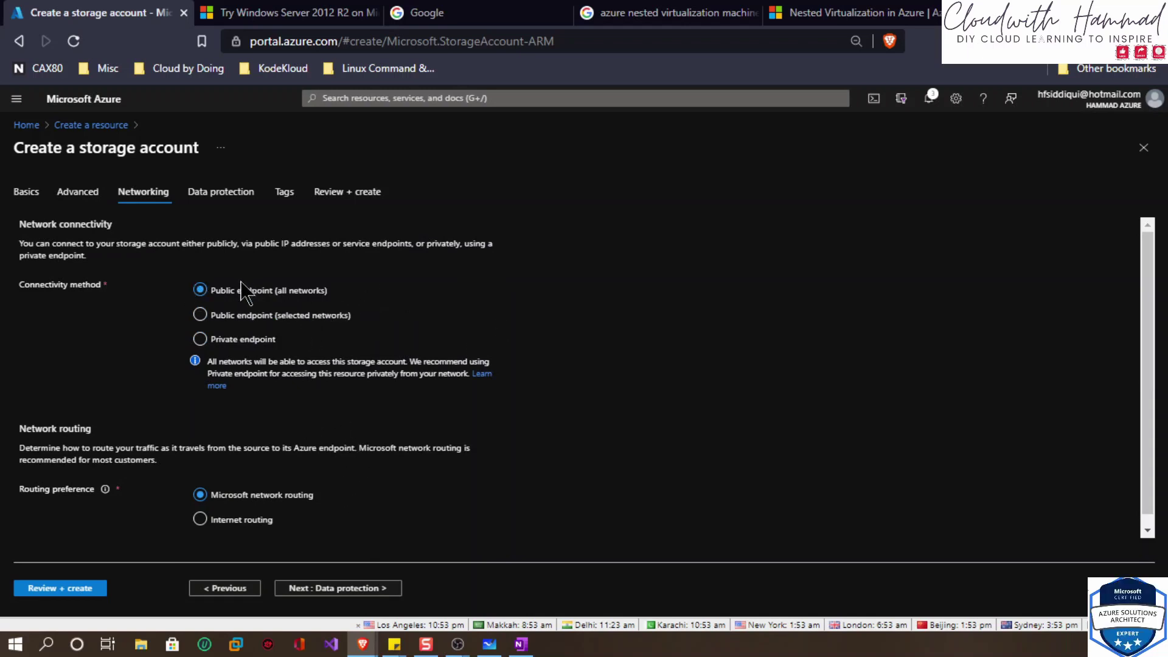
{"action": "left_click", "coordinate": [365, 590]}
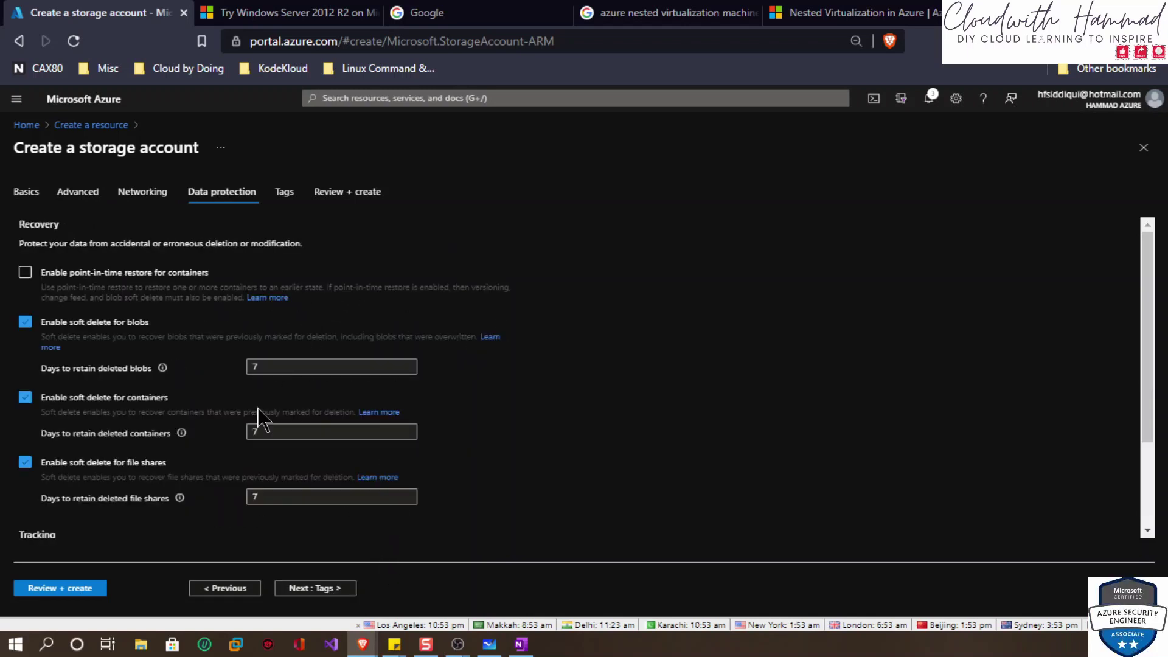
{"action": "left_click", "coordinate": [339, 590]}
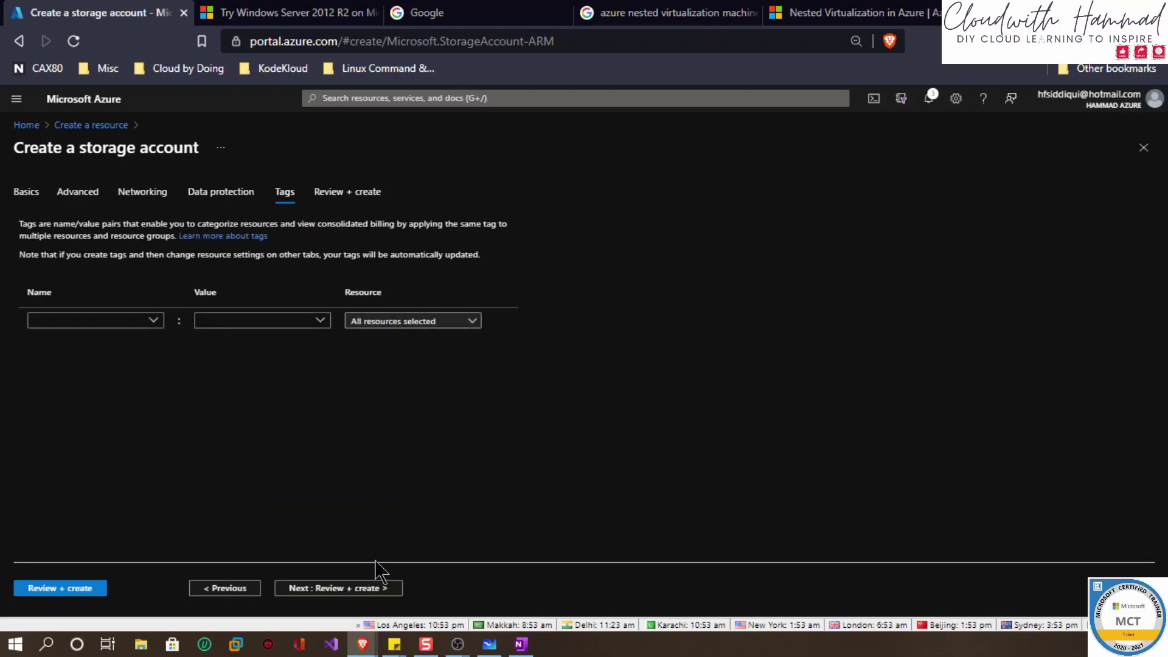
{"action": "left_click", "coordinate": [365, 588]}
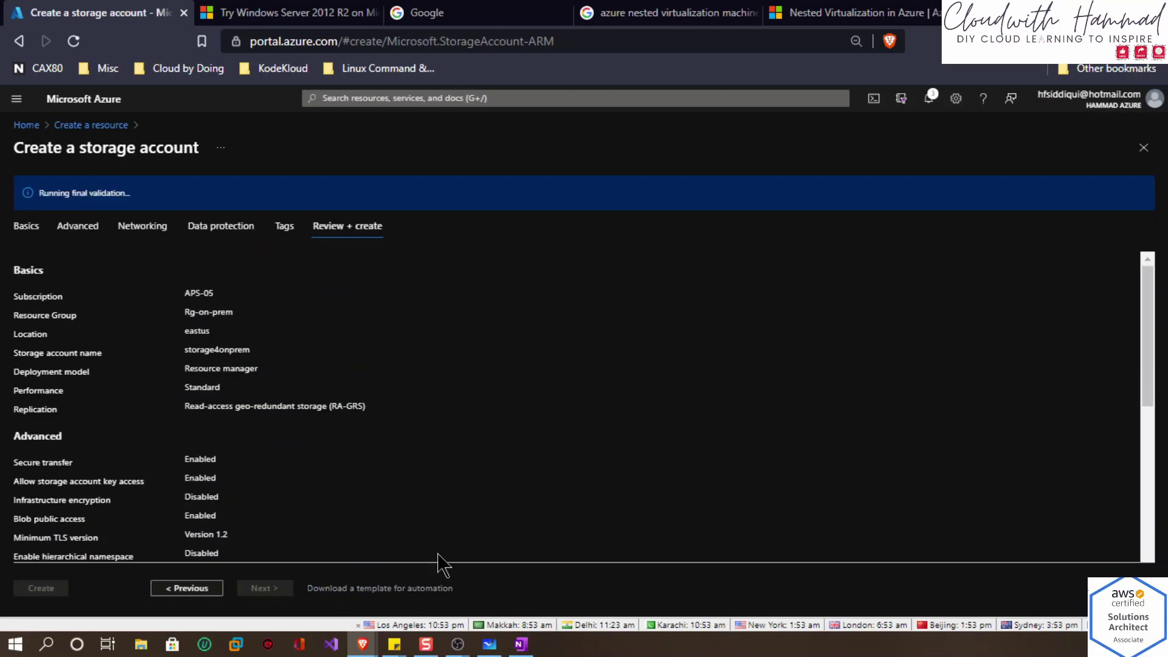
{"action": "scroll", "coordinate": [265, 374], "scroll_direction": "down", "scroll_amount": 6}
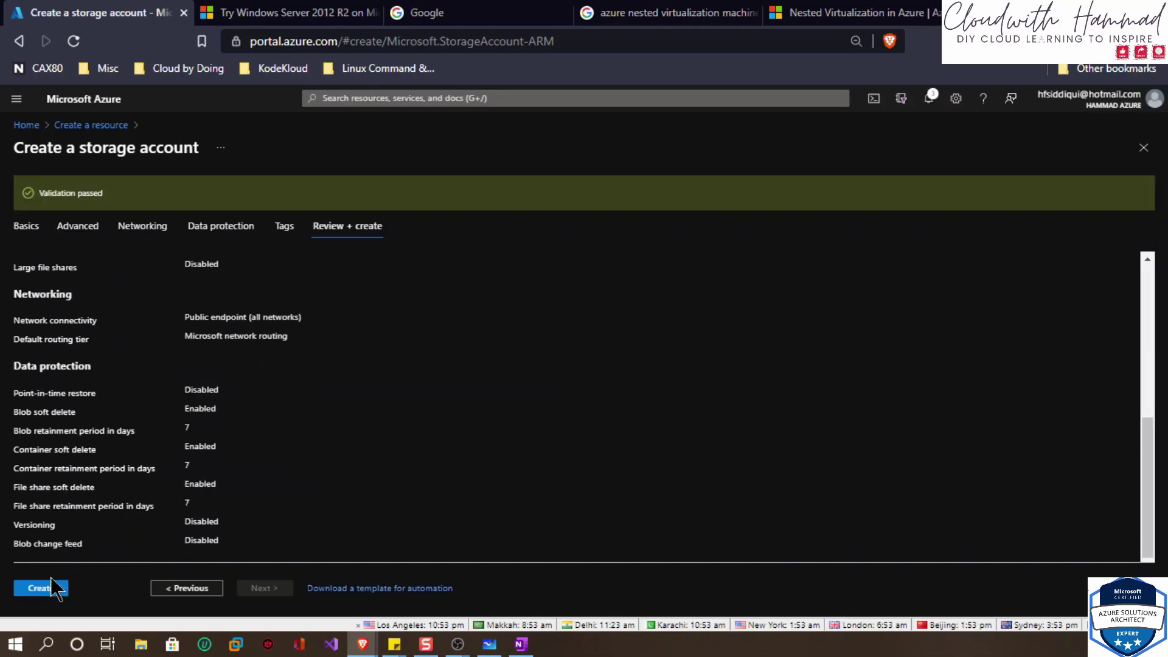
{"action": "left_click", "coordinate": [51, 583]}
Strike the storage item off the task list note.
{"action": "mouse_move", "coordinate": [392, 639]}
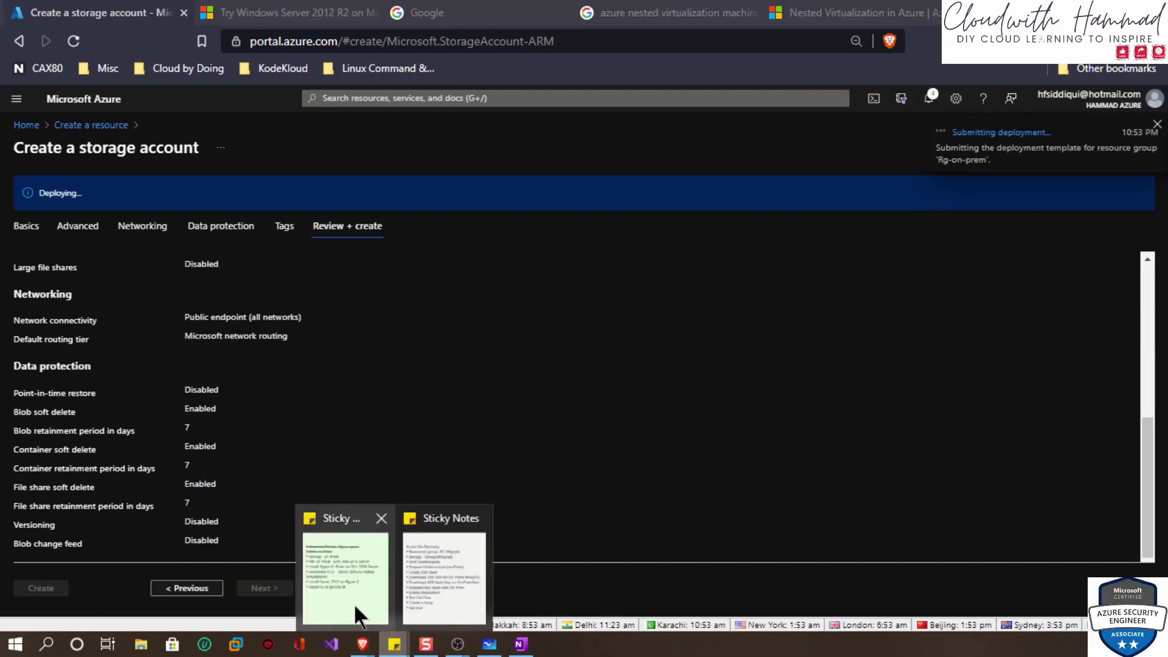
{"action": "left_click", "coordinate": [353, 603]}
{"action": "left_click_drag", "start_coordinate": [402, 384], "coordinate": [304, 383]}
{"action": "left_click", "coordinate": [410, 582]}
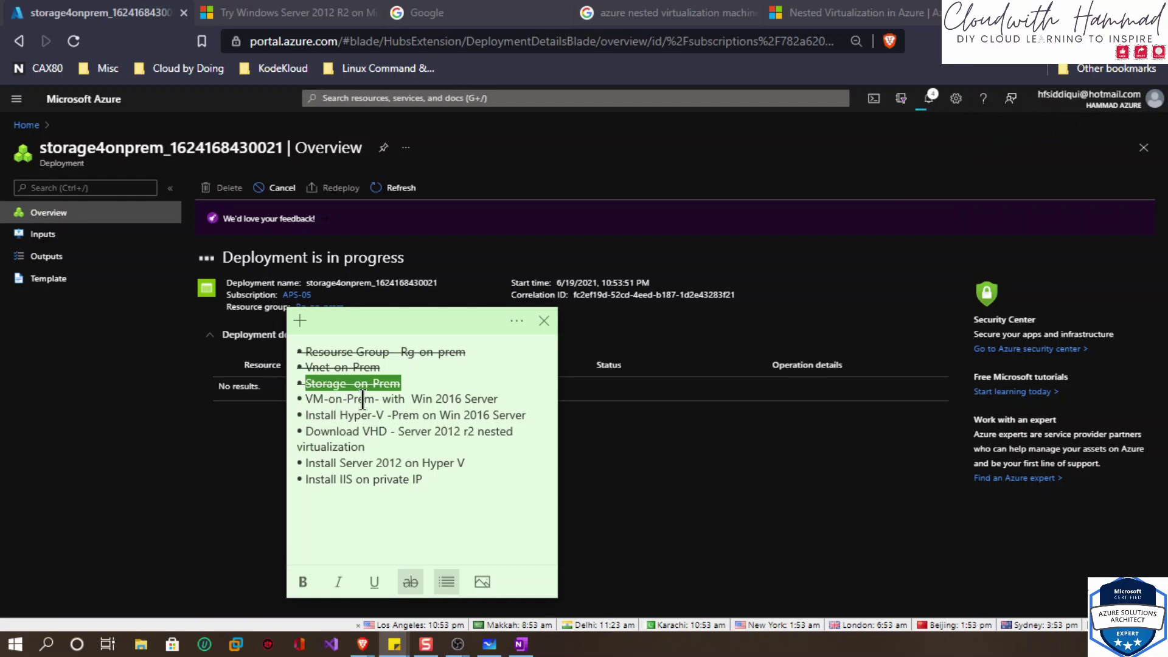
Select the VM-on-Prem task, start Create > Virtual machine, refresh the list, then view the Google results.
{"action": "left_click_drag", "start_coordinate": [505, 398], "coordinate": [305, 400]}
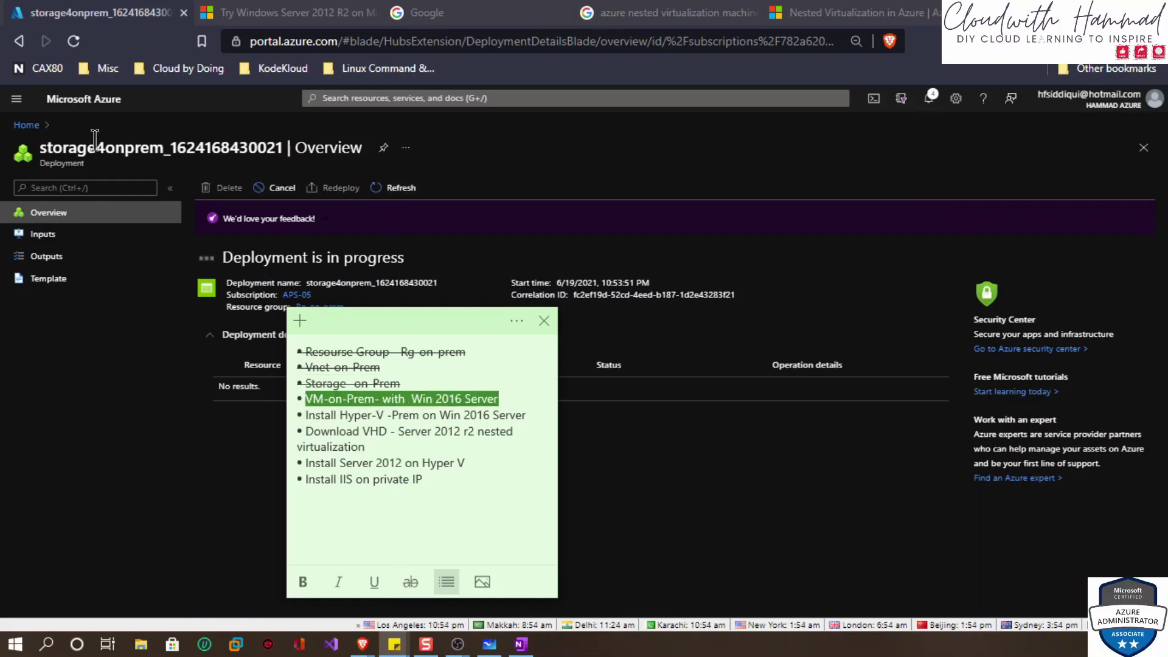
{"action": "left_click", "coordinate": [27, 126]}
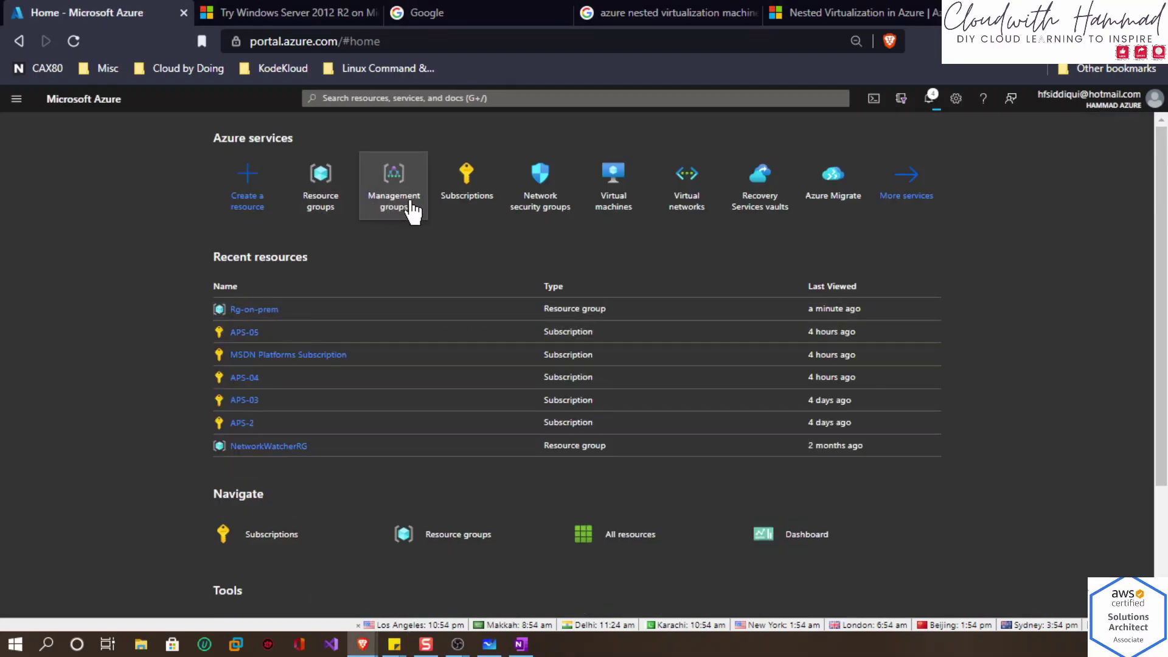
{"action": "left_click", "coordinate": [625, 200]}
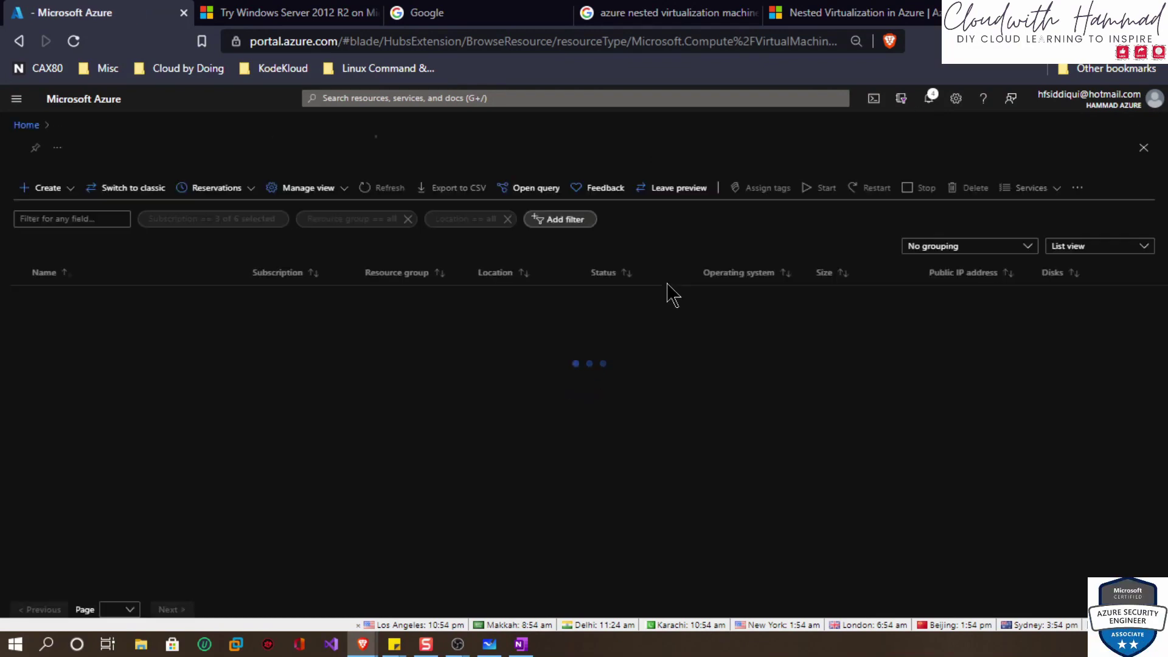
{"action": "left_click", "coordinate": [58, 190]}
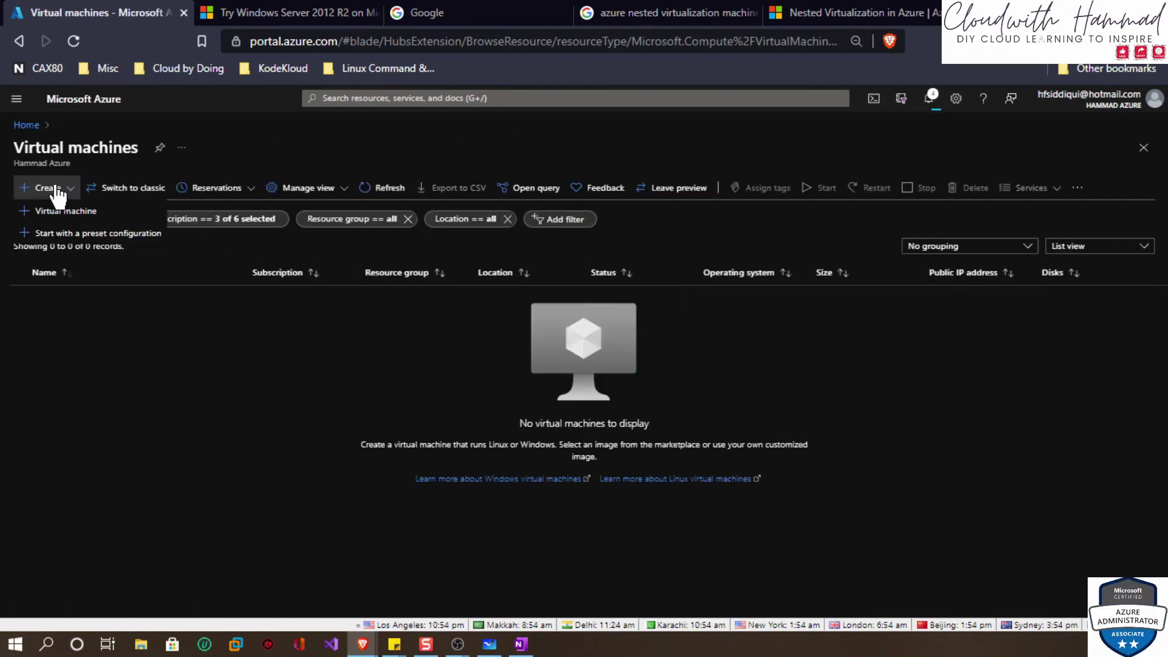
{"action": "left_click", "coordinate": [59, 212]}
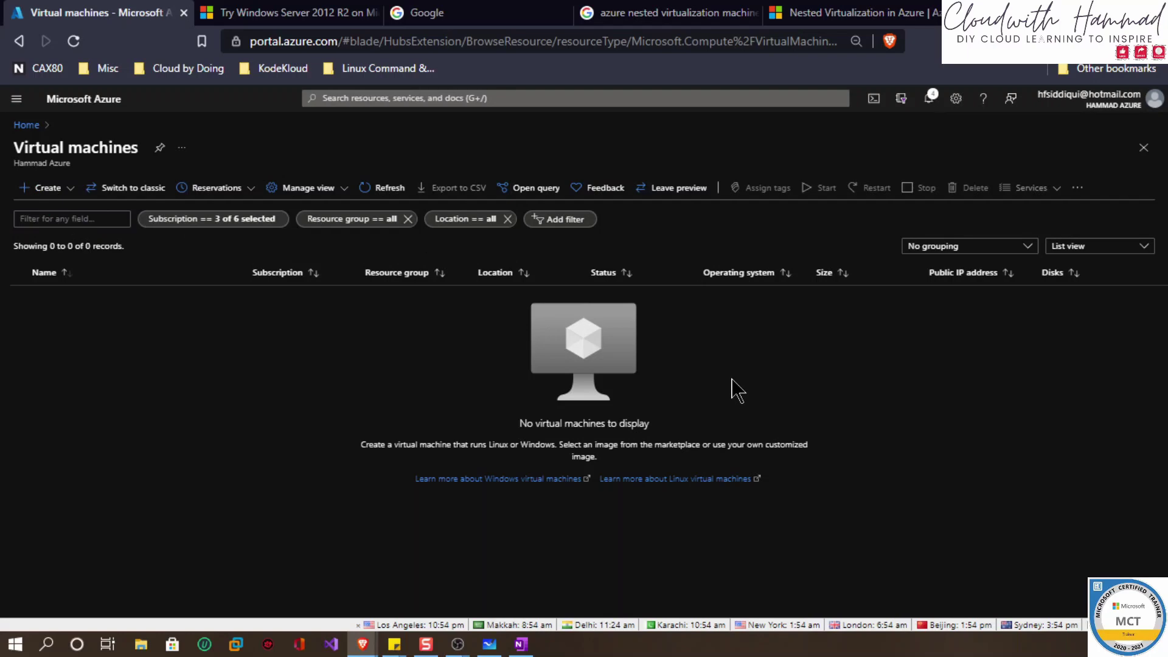
{"action": "left_click", "coordinate": [387, 187]}
{"action": "left_click", "coordinate": [650, 15]}
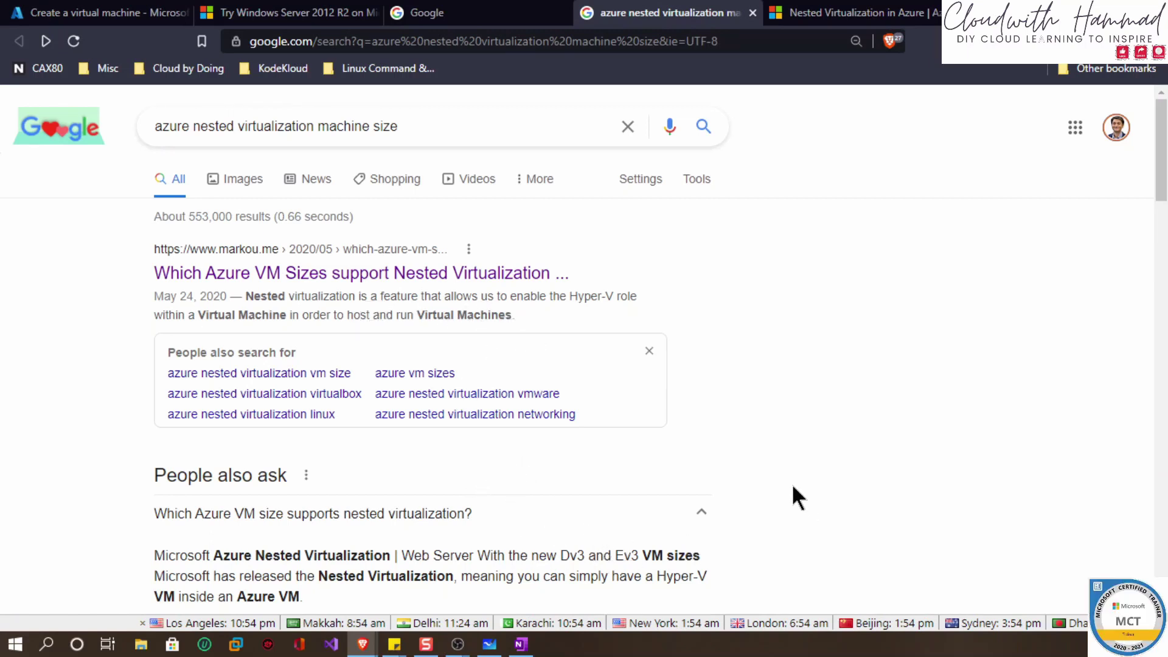
Confirm Dv3/Ev3 sizes support nested Hyper-V and choose the VHD download for Windows Server 2012 R2.
{"action": "left_click_drag", "start_coordinate": [708, 583], "coordinate": [667, 583]}
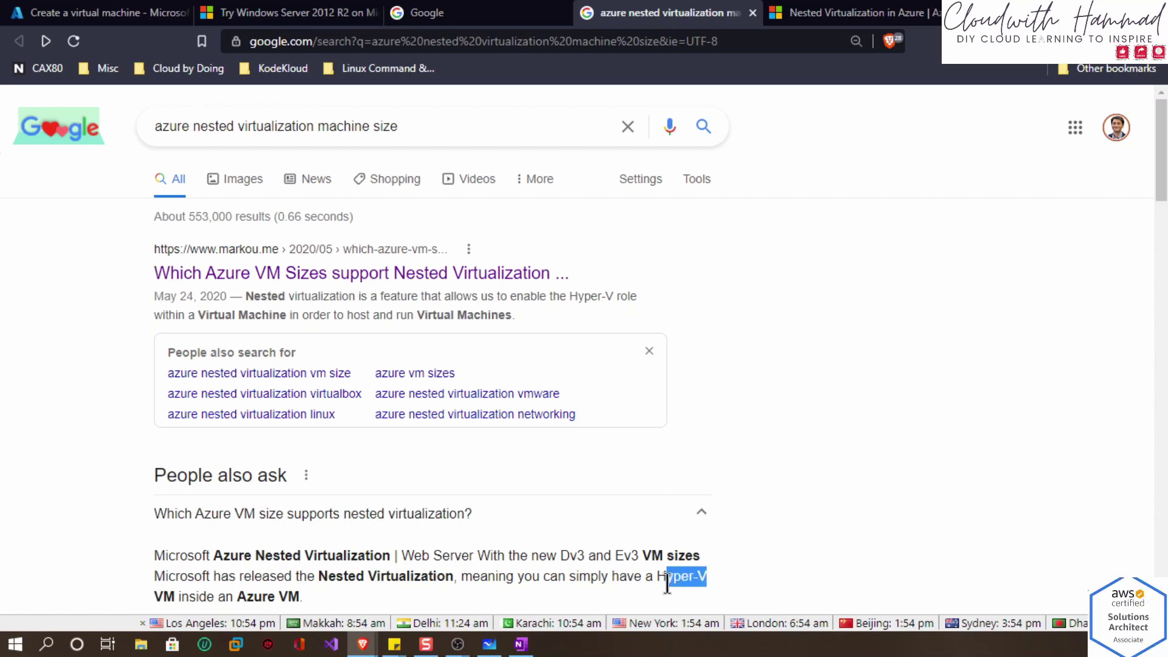
{"action": "left_click", "coordinate": [301, 13]}
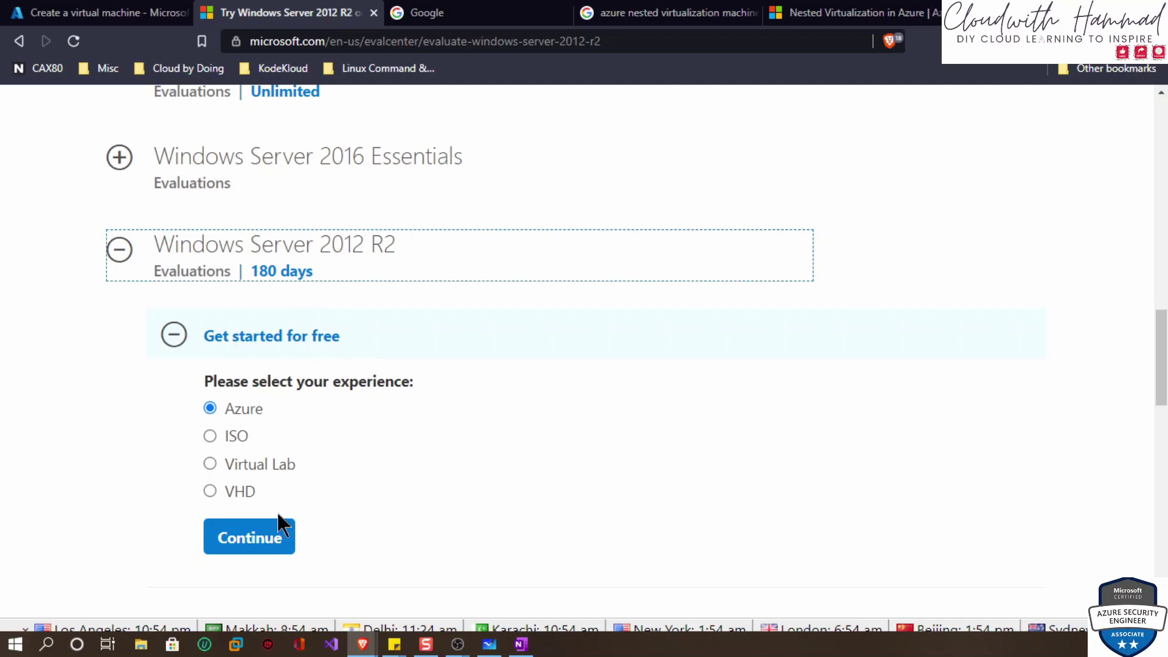
{"action": "left_click", "coordinate": [226, 491]}
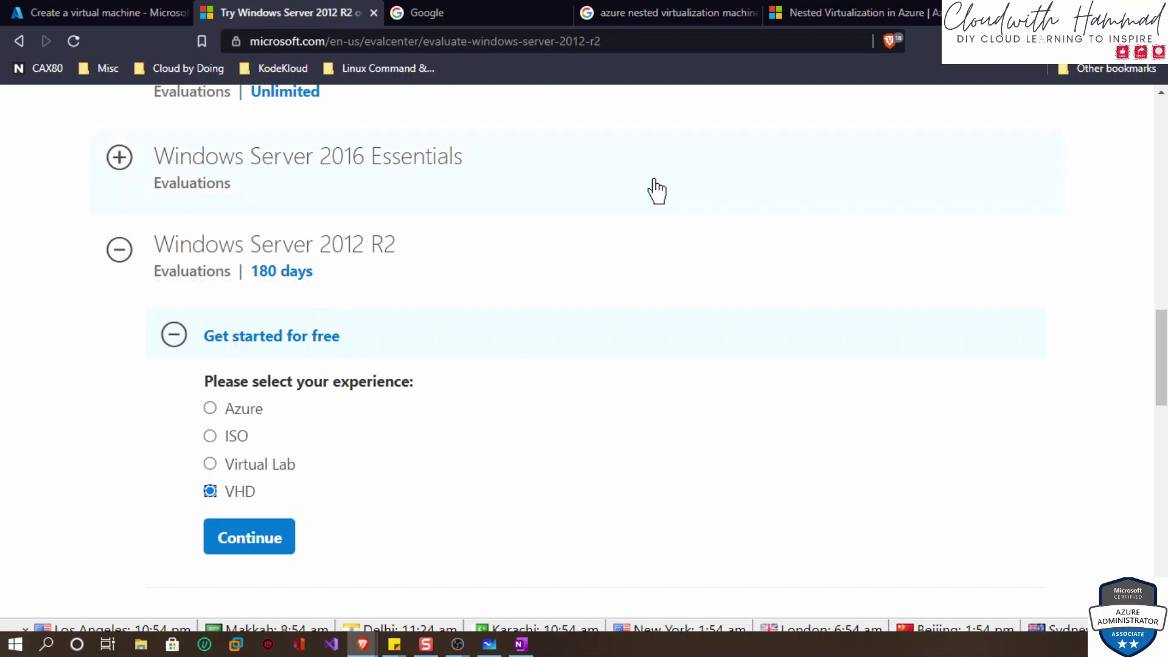
{"action": "left_click", "coordinate": [670, 15]}
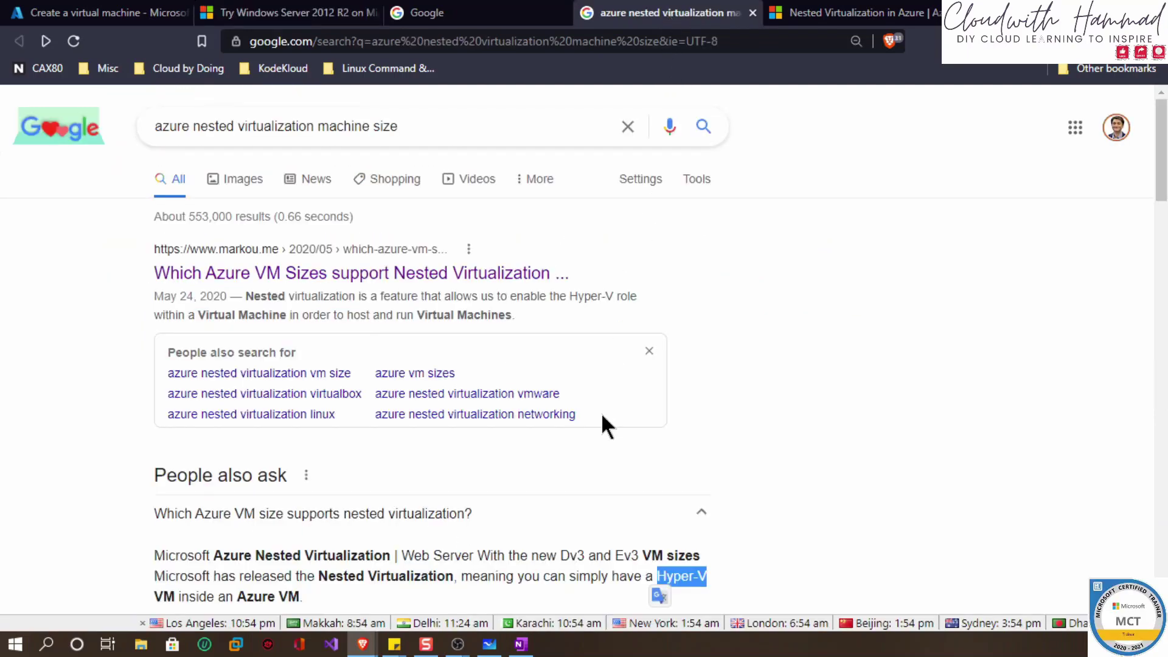
{"action": "scroll", "coordinate": [1160, 196], "scroll_direction": "down", "scroll_amount": 2}
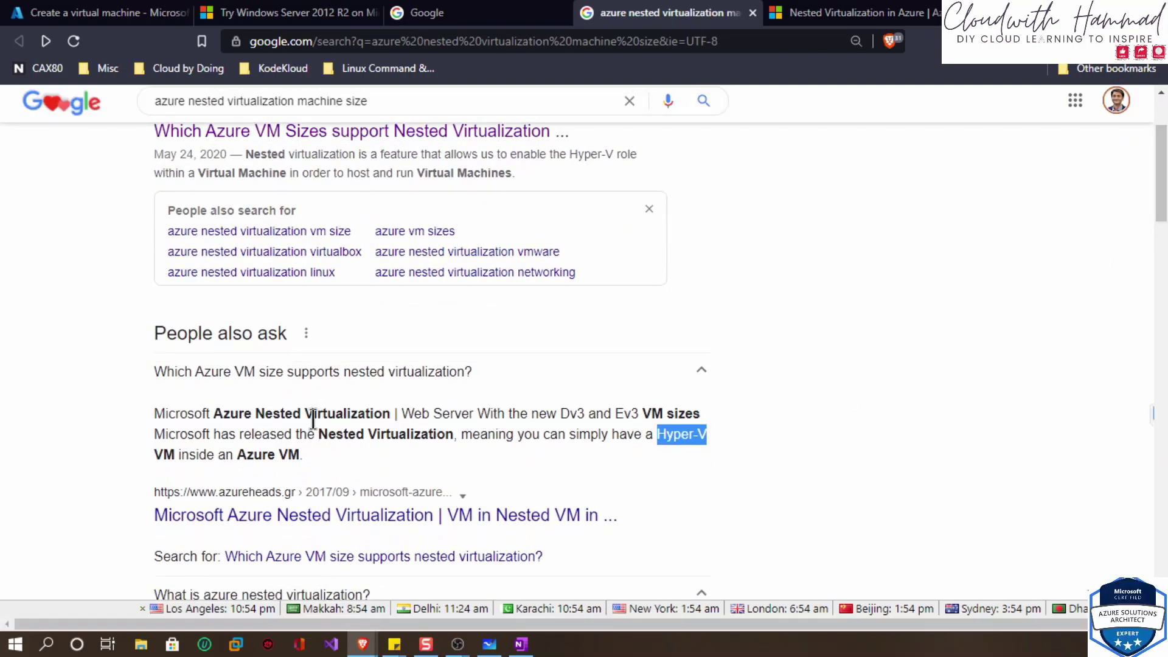
{"action": "left_click_drag", "start_coordinate": [152, 415], "coordinate": [370, 423]}
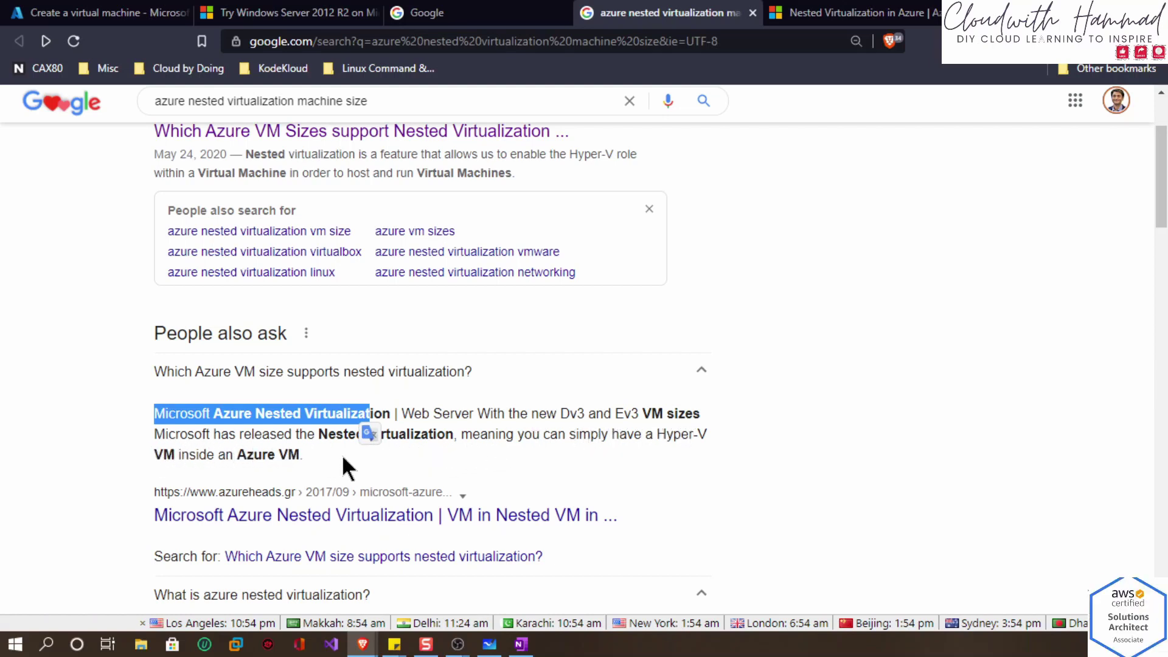
{"action": "left_click", "coordinate": [97, 12]}
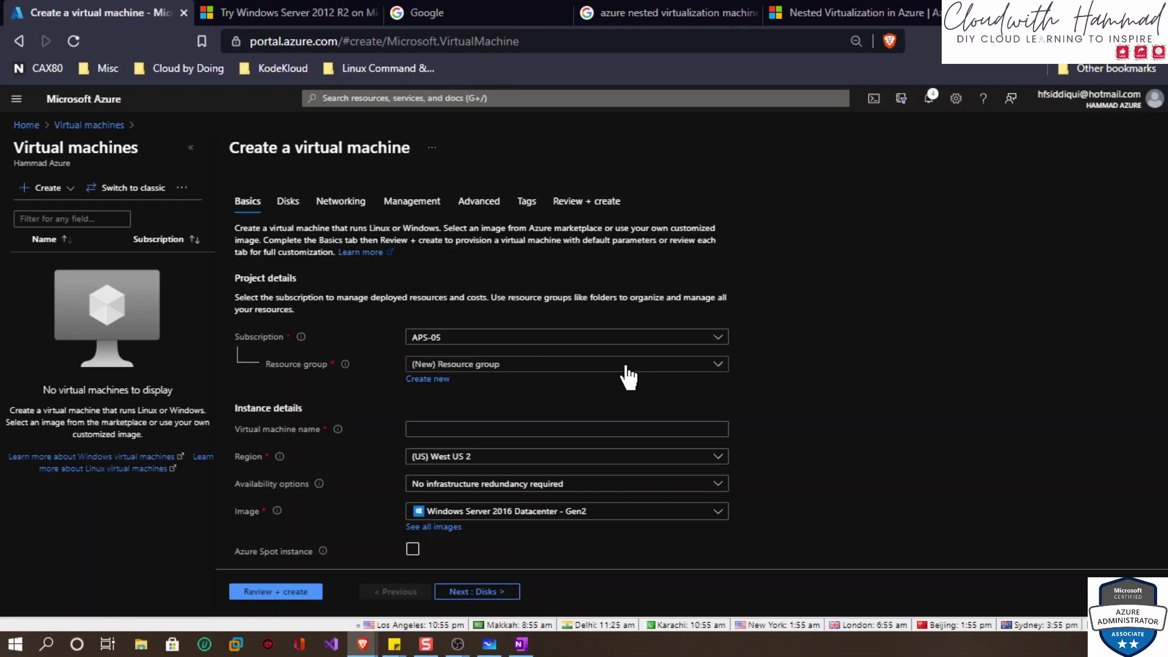
Place the new VM in Rg-on-prem and name it onprem-vm.
{"action": "left_click", "coordinate": [625, 365]}
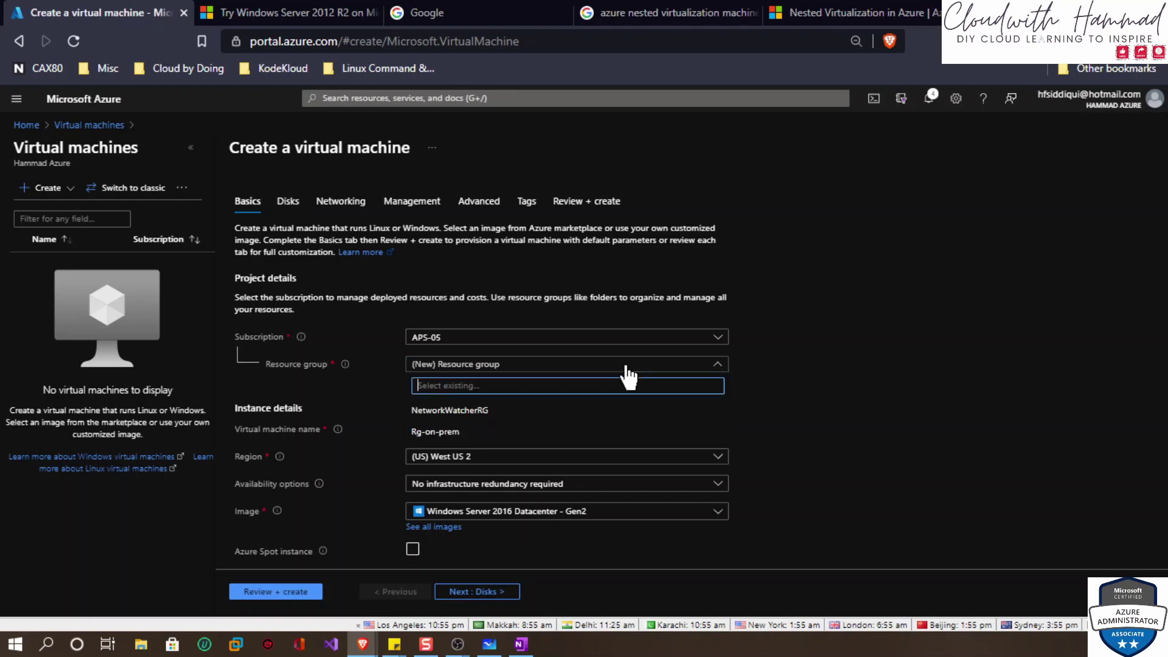
{"action": "left_click", "coordinate": [440, 433]}
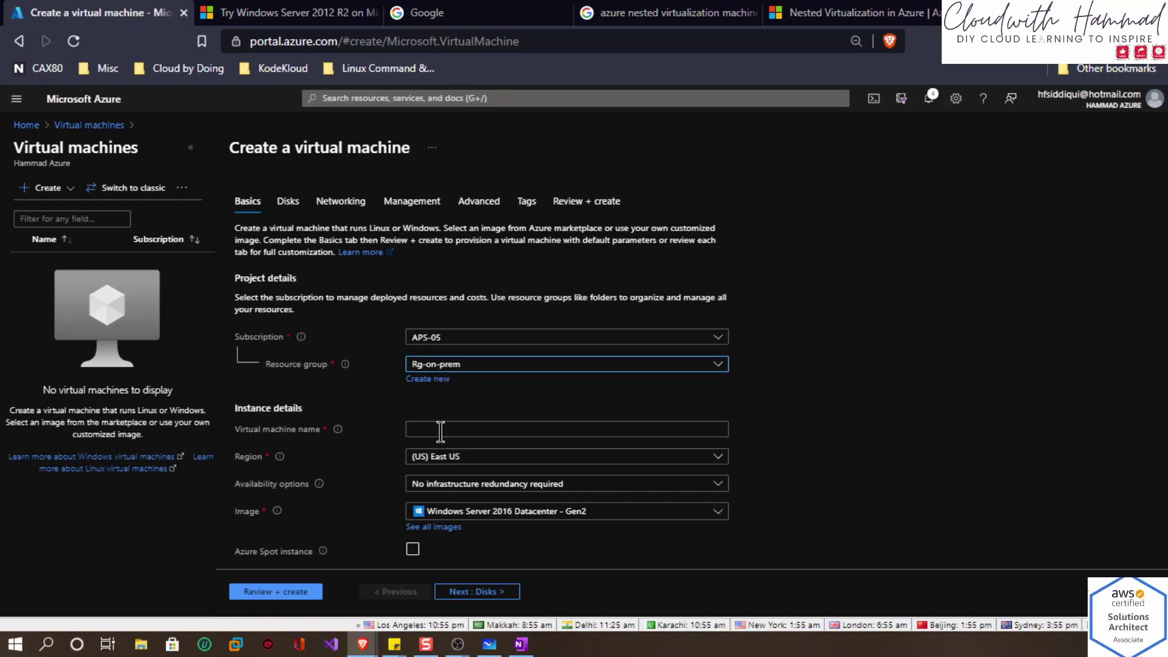
{"action": "left_click", "coordinate": [440, 431]}
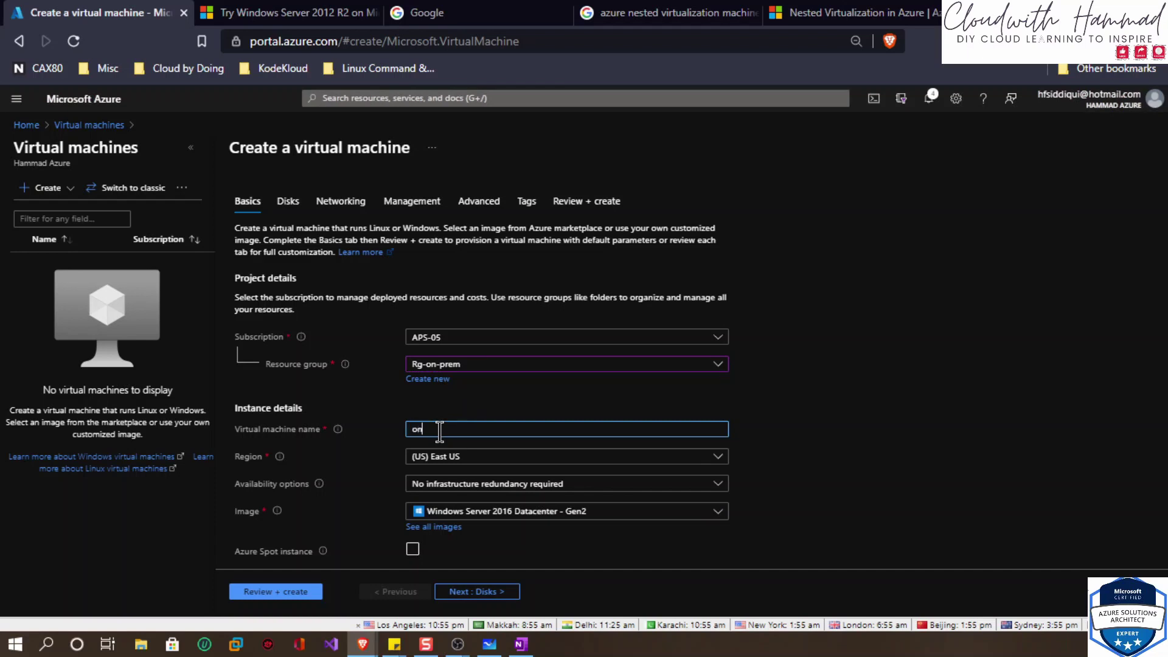
{"action": "type", "text": "onprem"}
{"action": "type", "text": "vm"}
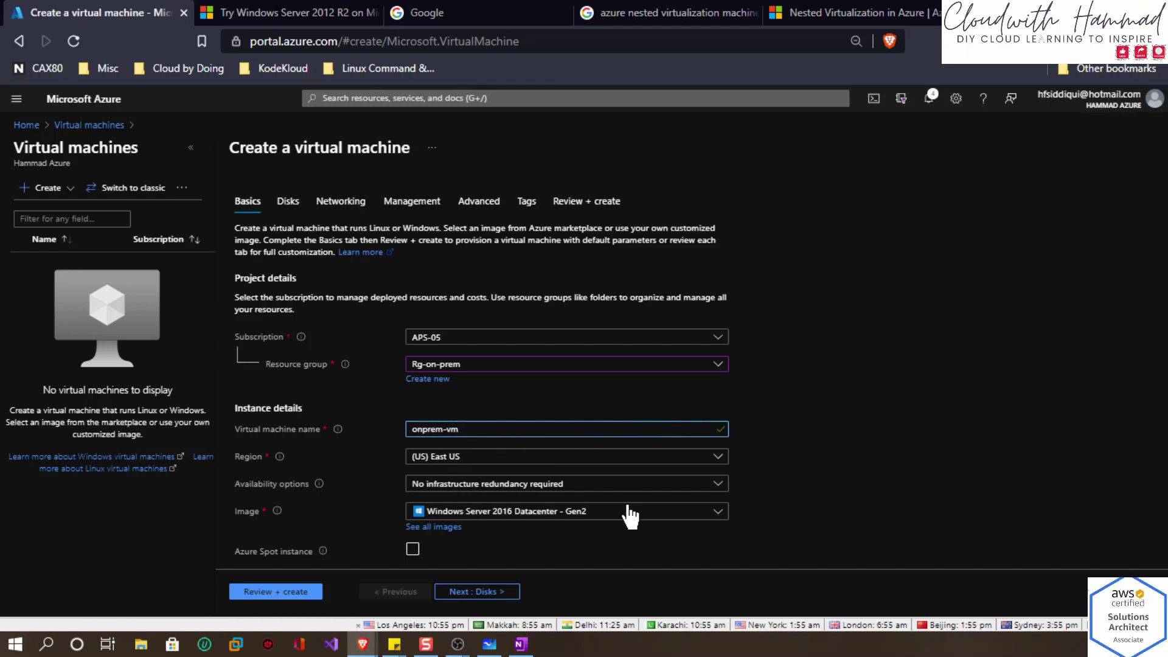
Check the Dv3 recommendation and set the VM size to Standard_D2s_v3 (2 vCPU, 8 GiB).
{"action": "scroll", "coordinate": [974, 340], "scroll_direction": "down", "scroll_amount": 6}
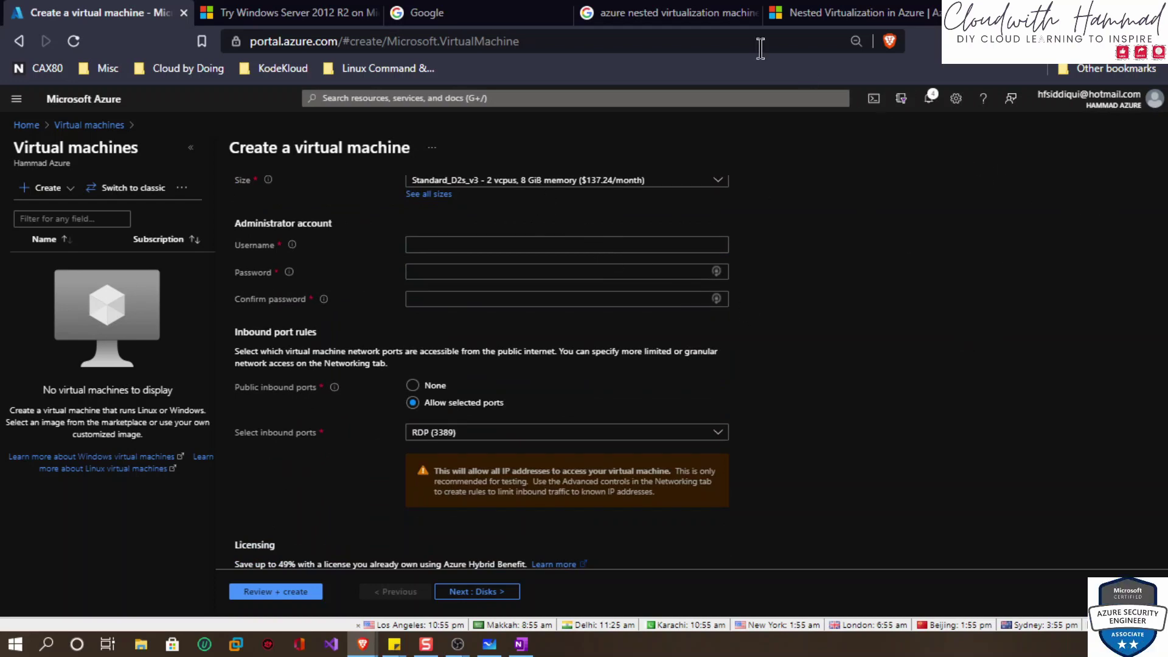
{"action": "left_click", "coordinate": [645, 12]}
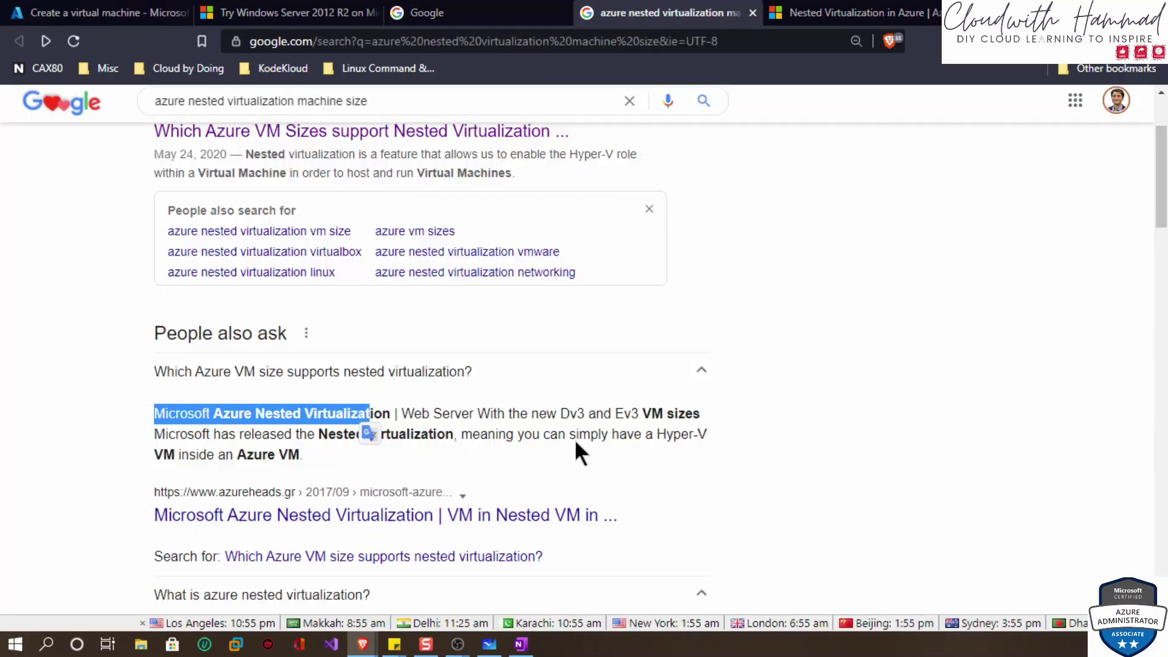
{"action": "double_click", "coordinate": [561, 415]}
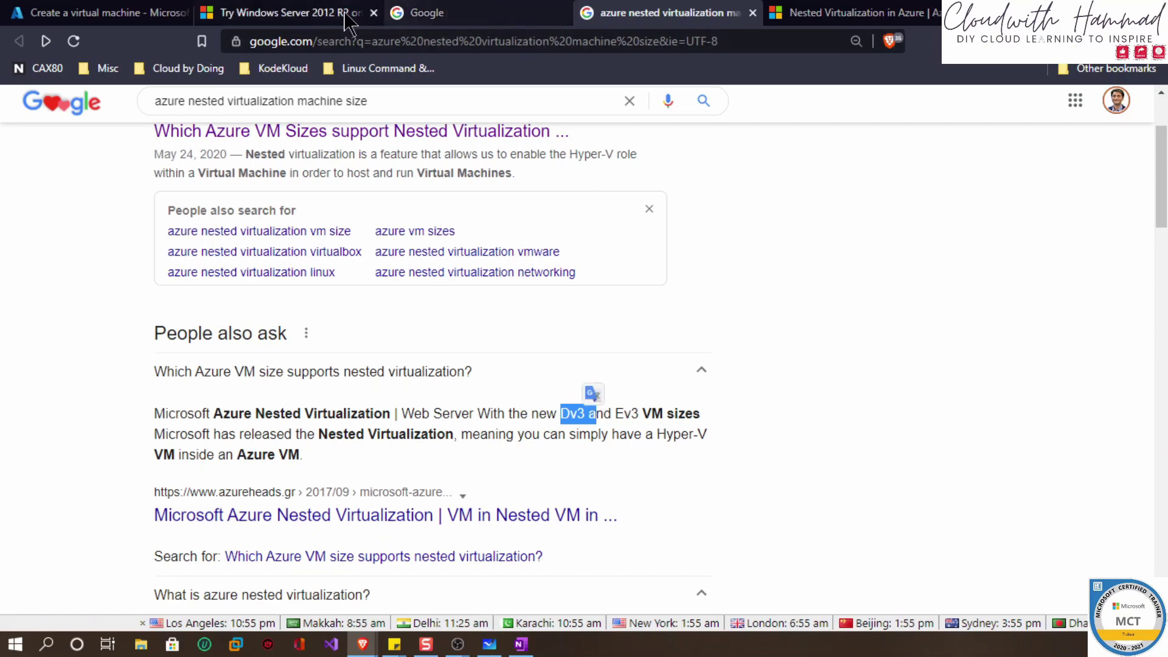
{"action": "left_click", "coordinate": [341, 17]}
{"action": "left_click", "coordinate": [125, 12]}
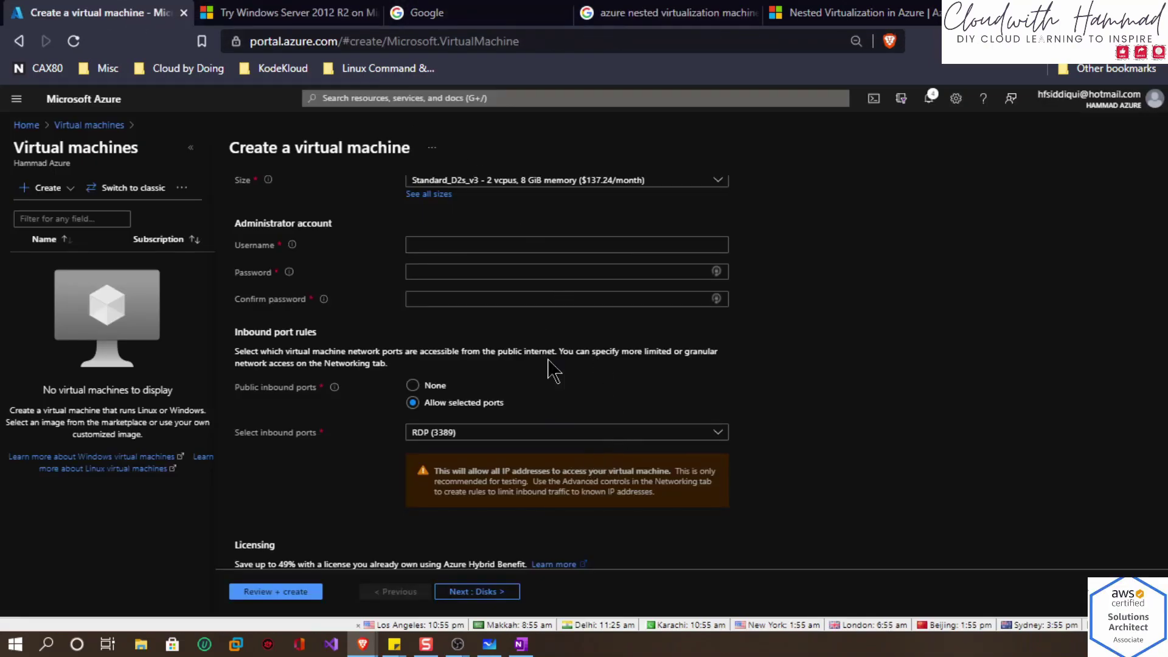
{"action": "left_click", "coordinate": [476, 182]}
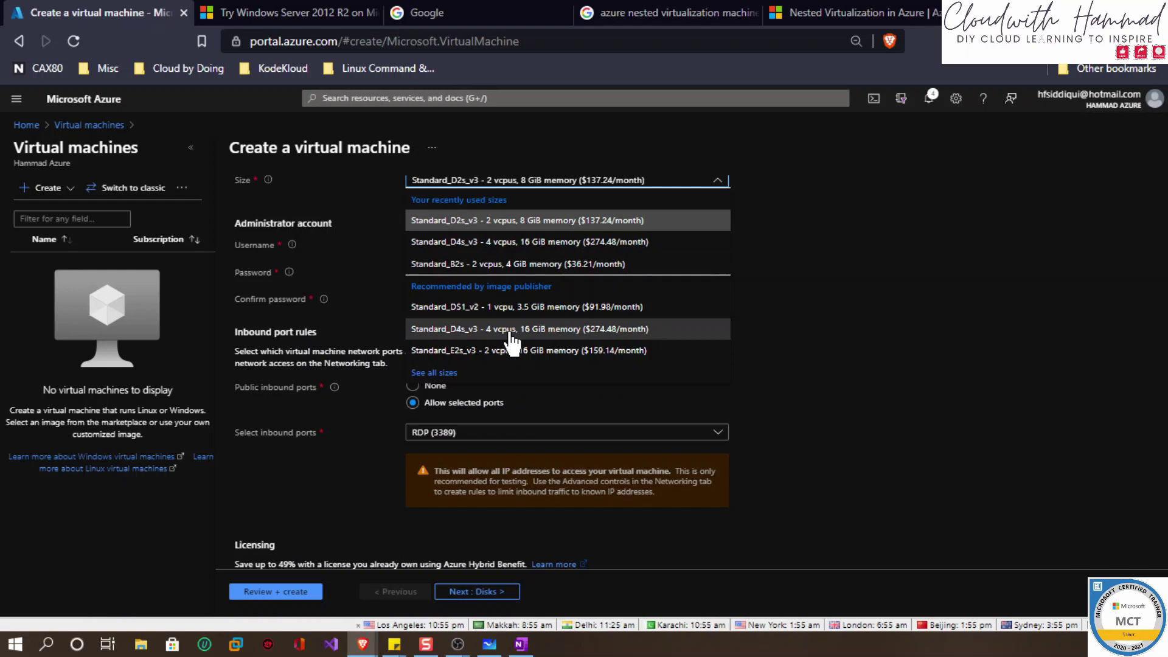
{"action": "left_click", "coordinate": [481, 243]}
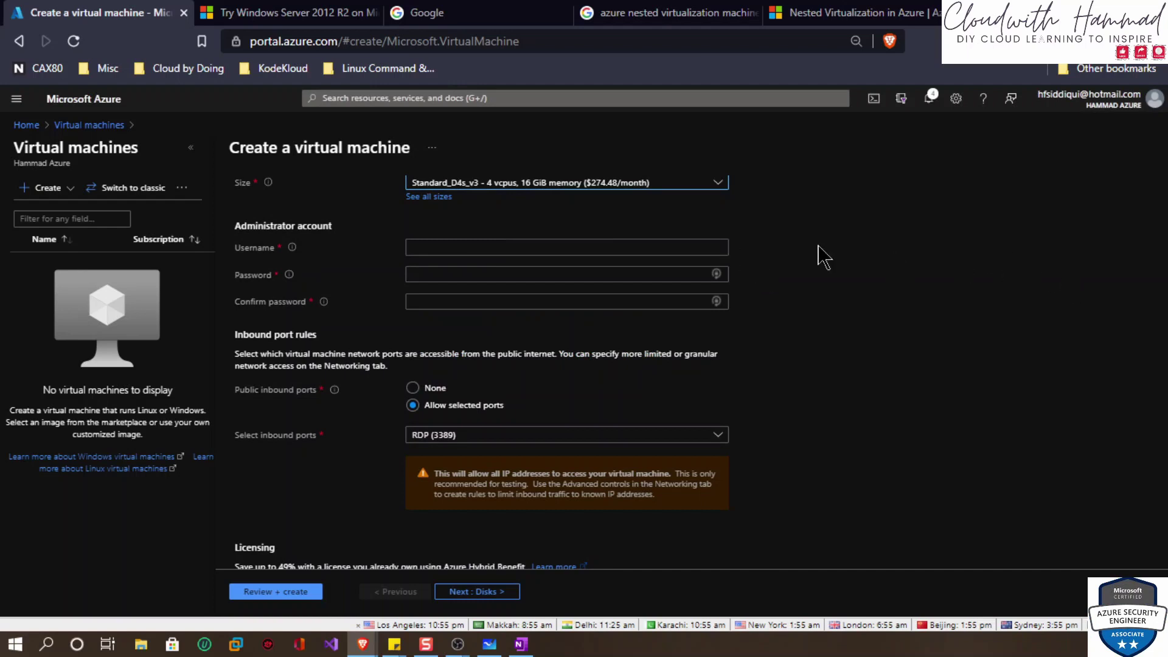
{"action": "left_click", "coordinate": [555, 184]}
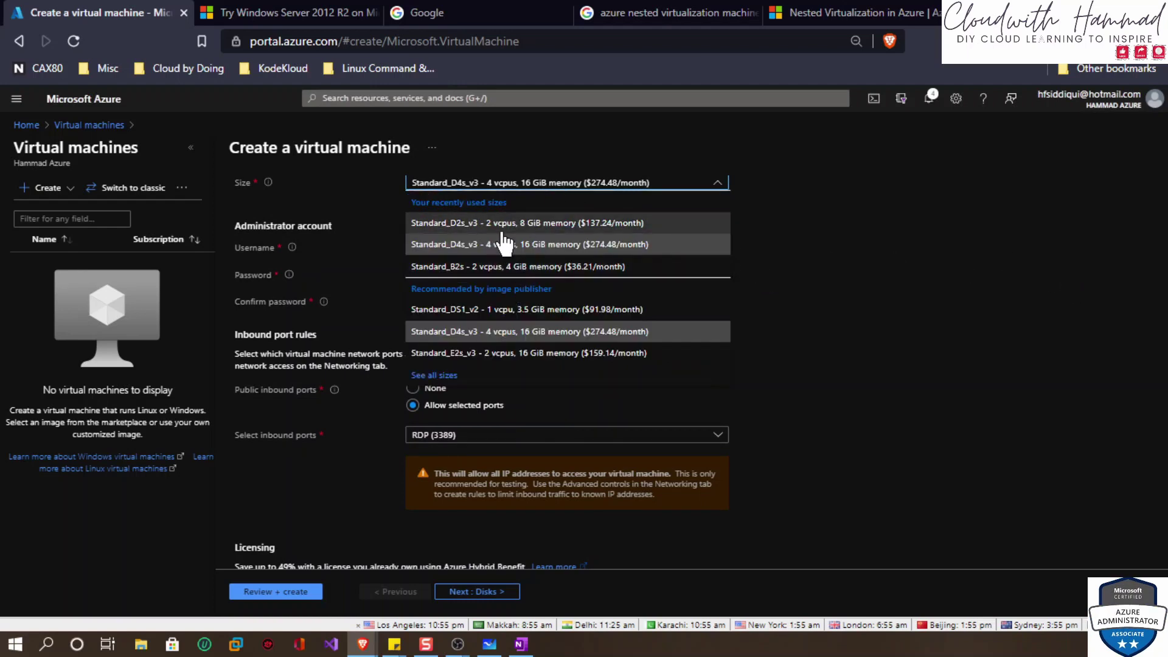
{"action": "left_click", "coordinate": [464, 225]}
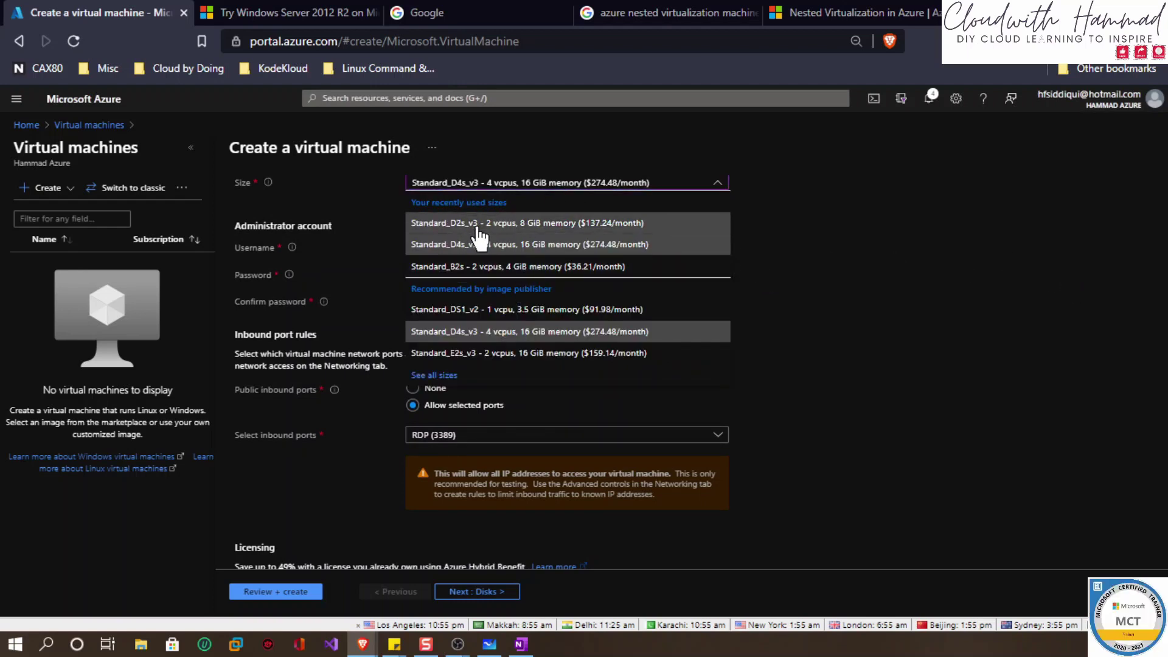
Enter the administrator username, then type and confirm the account password.
{"action": "left_click", "coordinate": [519, 248]}
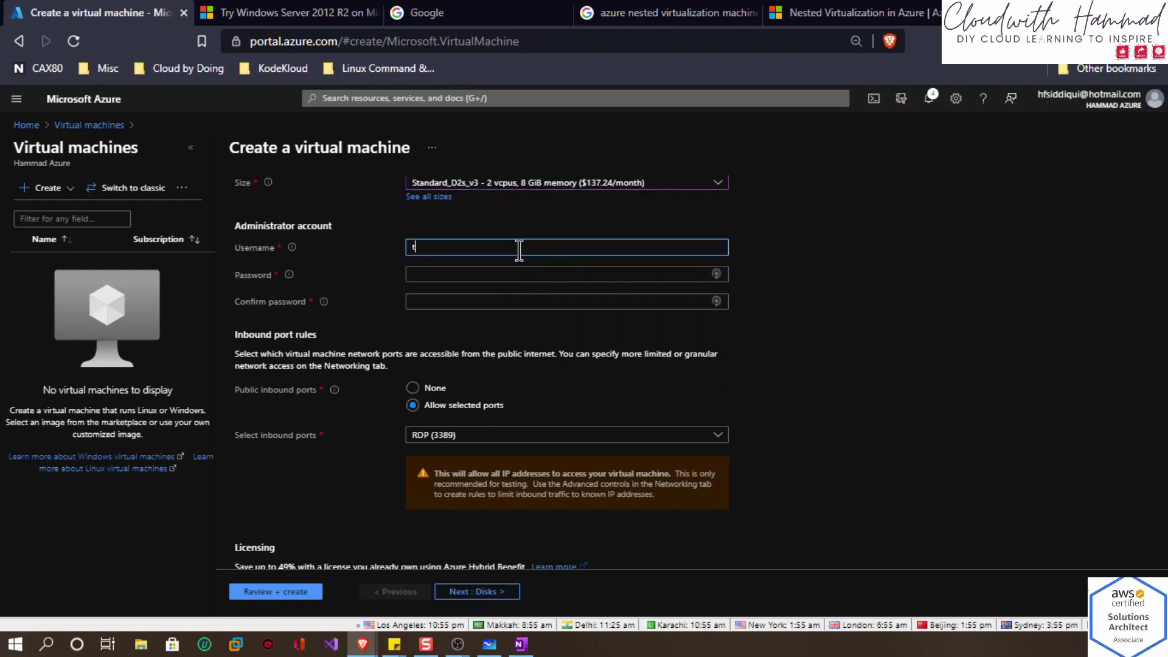
{"action": "type", "text": "testadmin"}
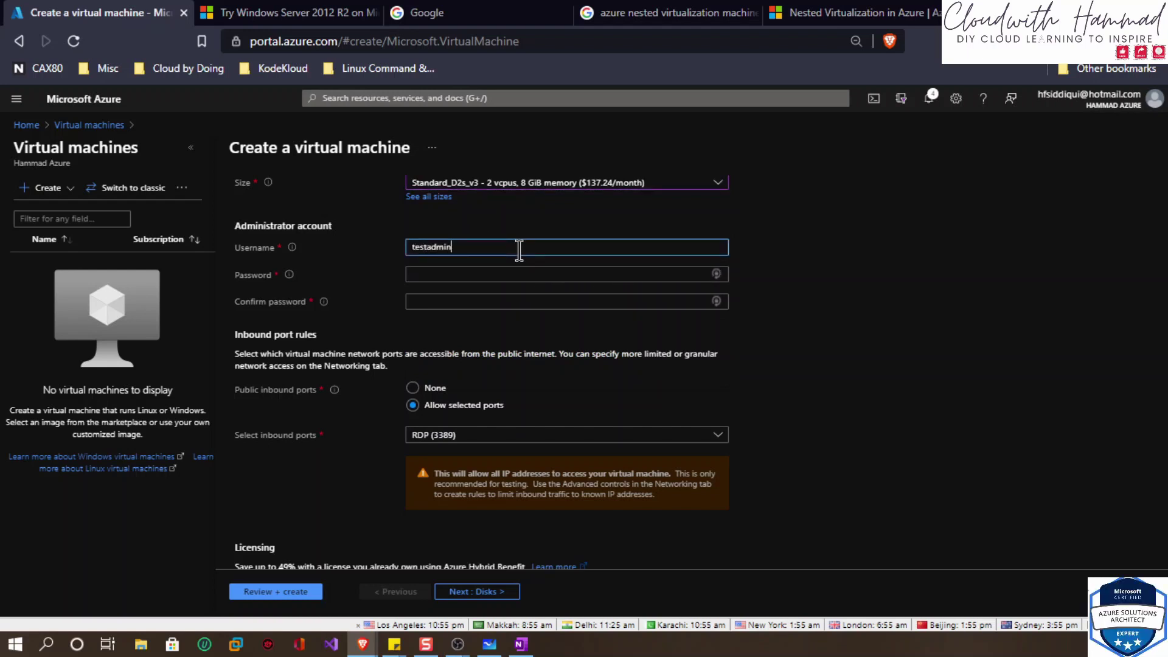
{"action": "key", "text": "Tab"}
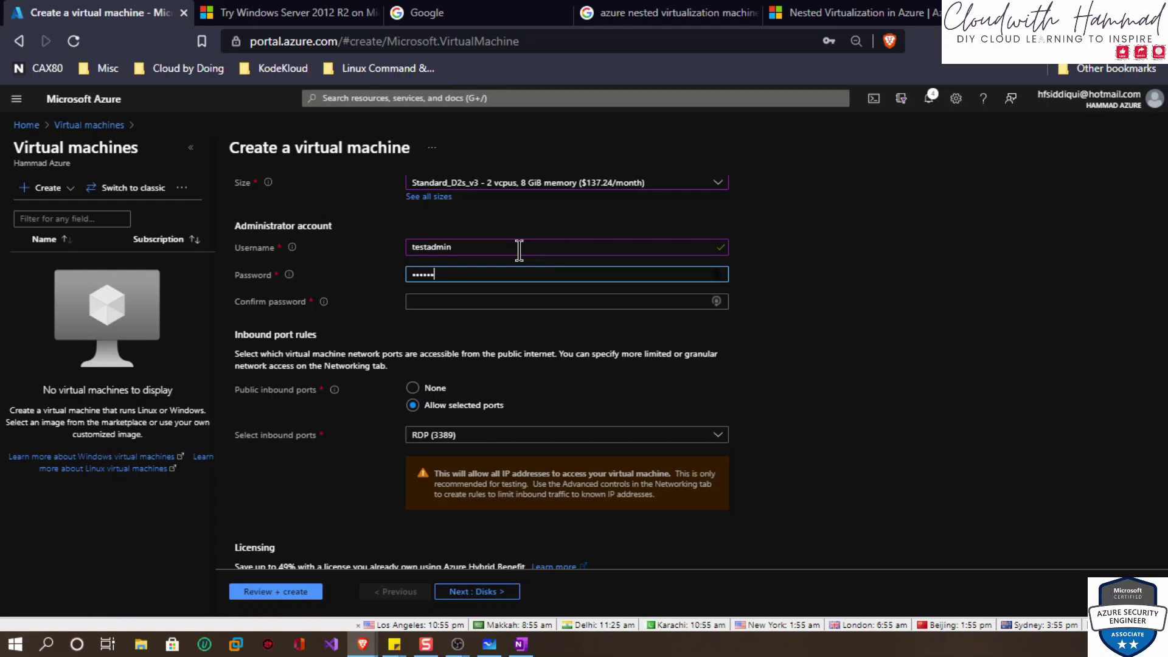
{"action": "key", "text": "Tab"}
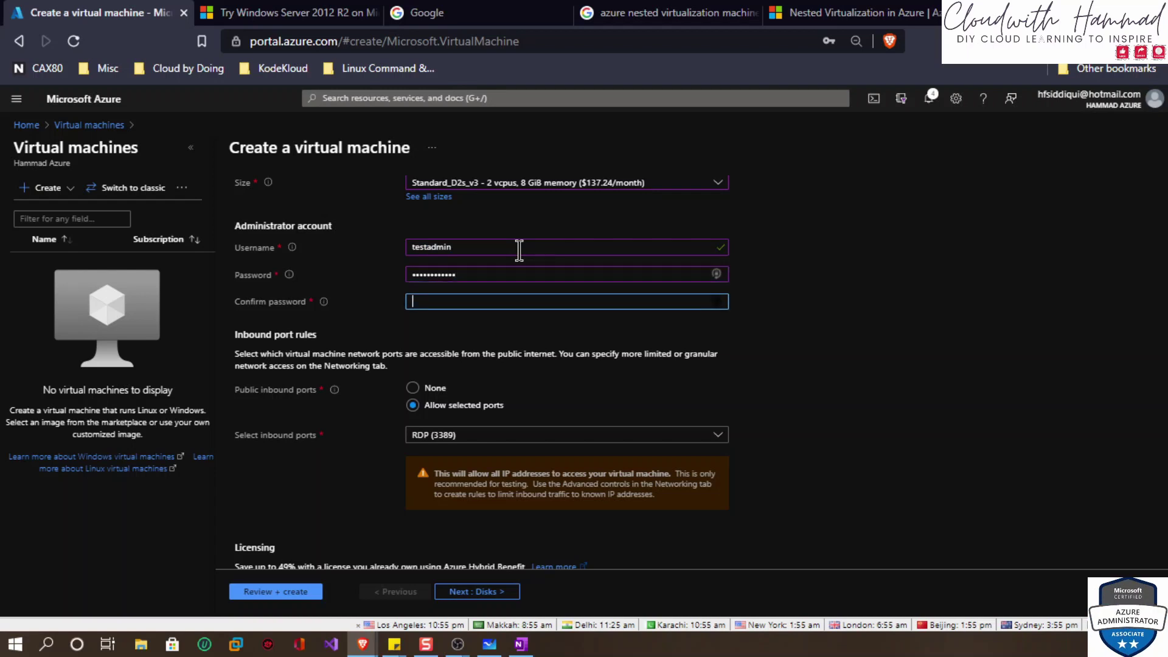
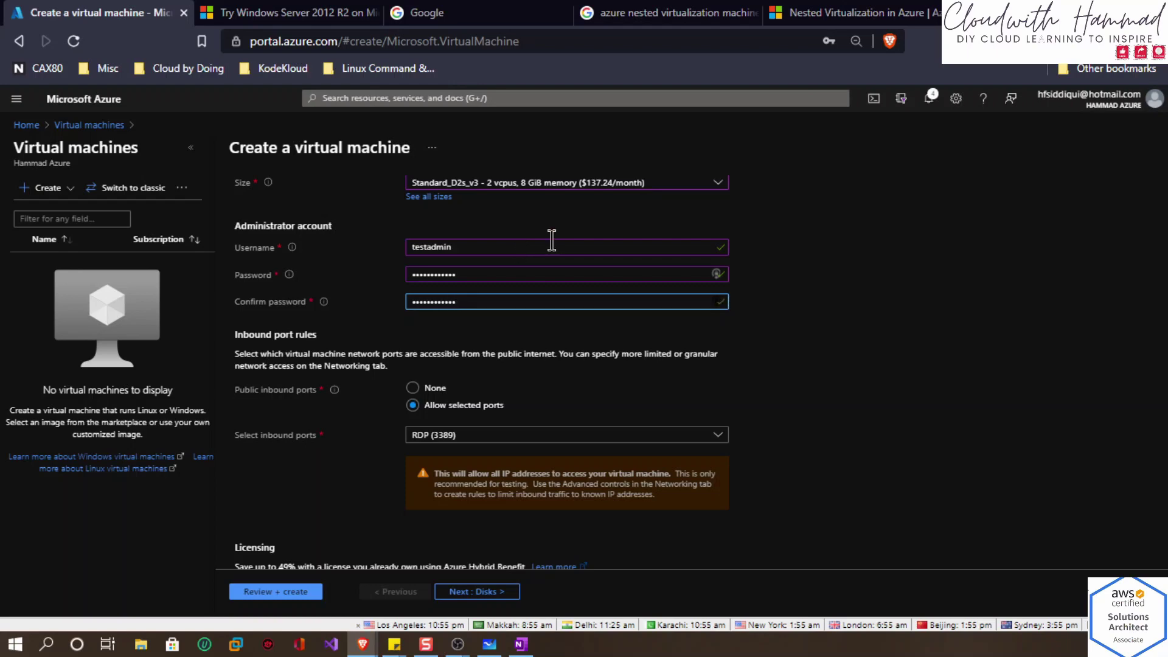
{"action": "scroll", "coordinate": [463, 508], "scroll_direction": "down", "scroll_amount": 2}
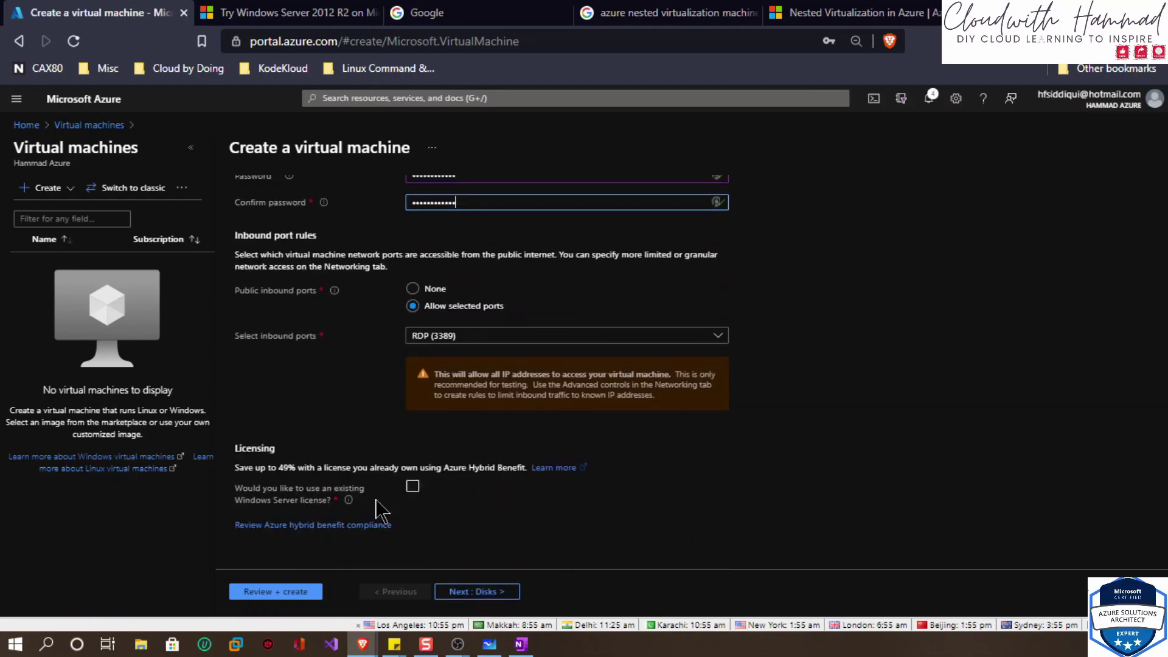
Apply the existing Windows Server license and set the OS disk type to Standard SSD.
{"action": "left_click", "coordinate": [416, 490]}
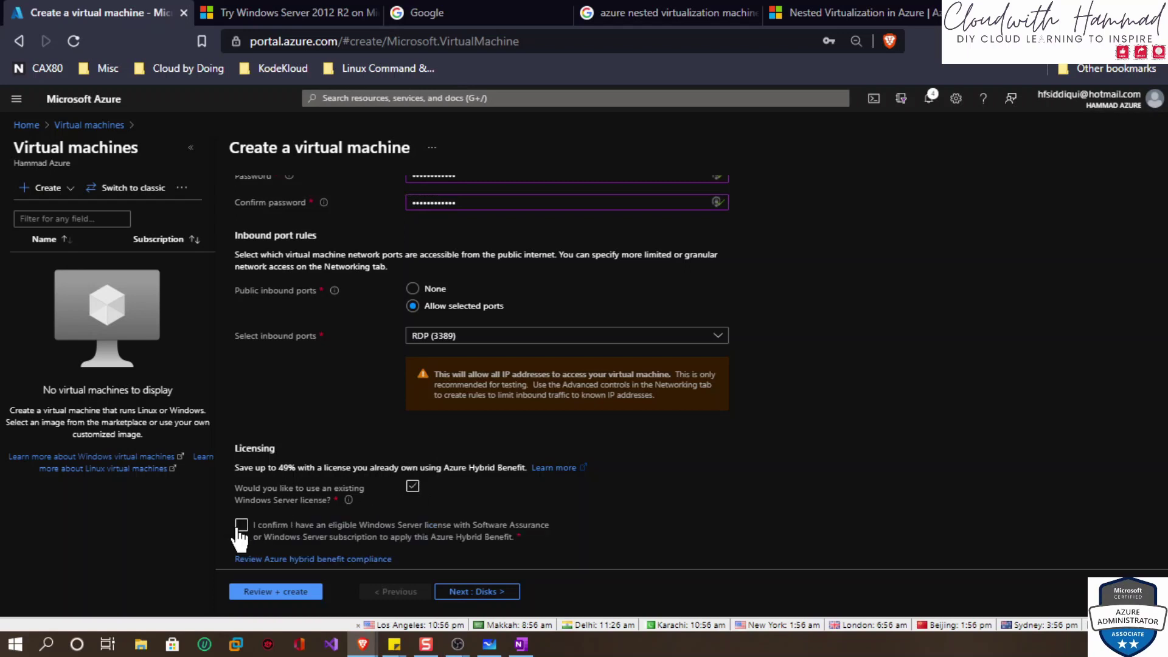
{"action": "left_click", "coordinate": [489, 593]}
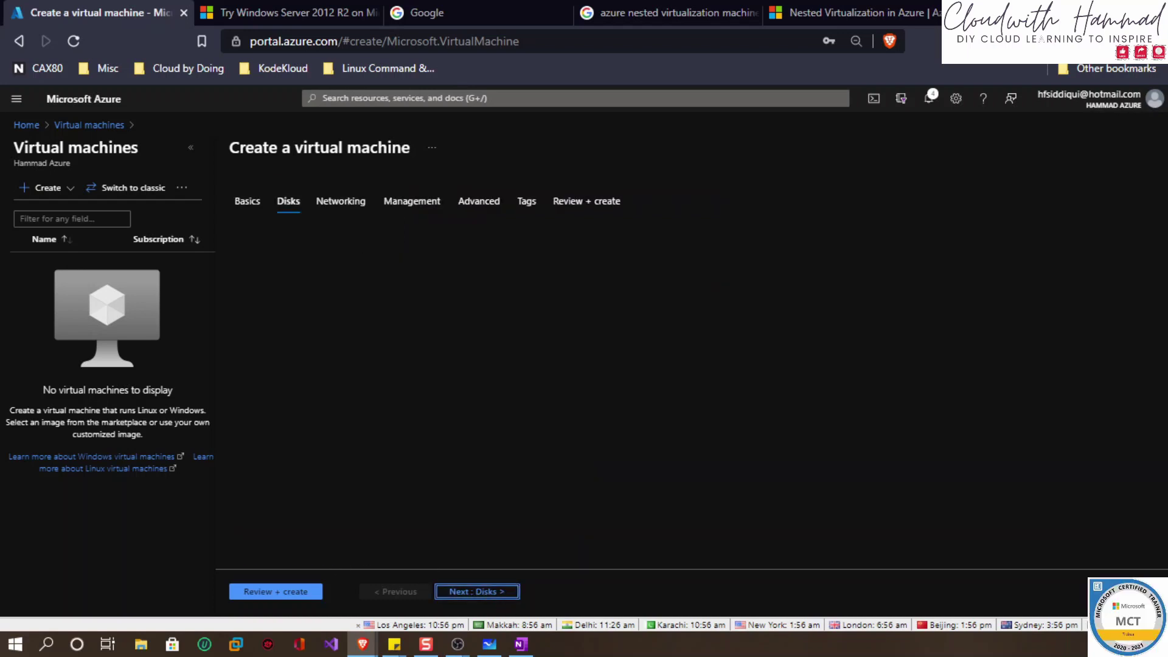
{"action": "left_click", "coordinate": [511, 604]}
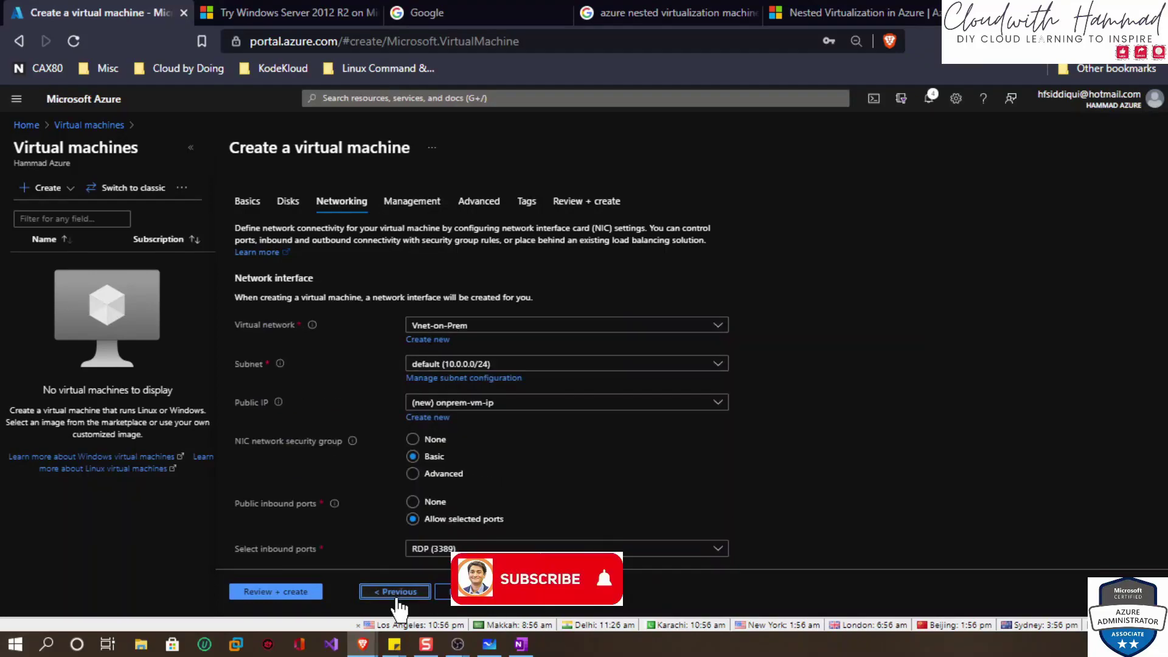
{"action": "left_click", "coordinate": [395, 591]}
{"action": "left_click", "coordinate": [395, 592]}
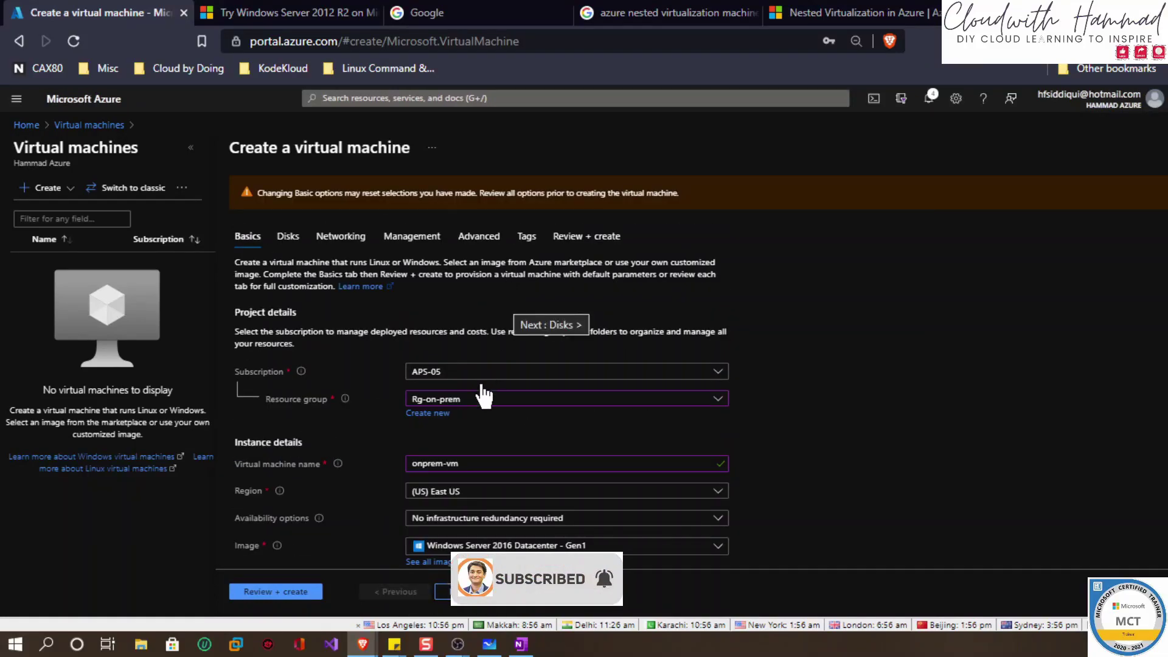
{"action": "left_click", "coordinate": [481, 593]}
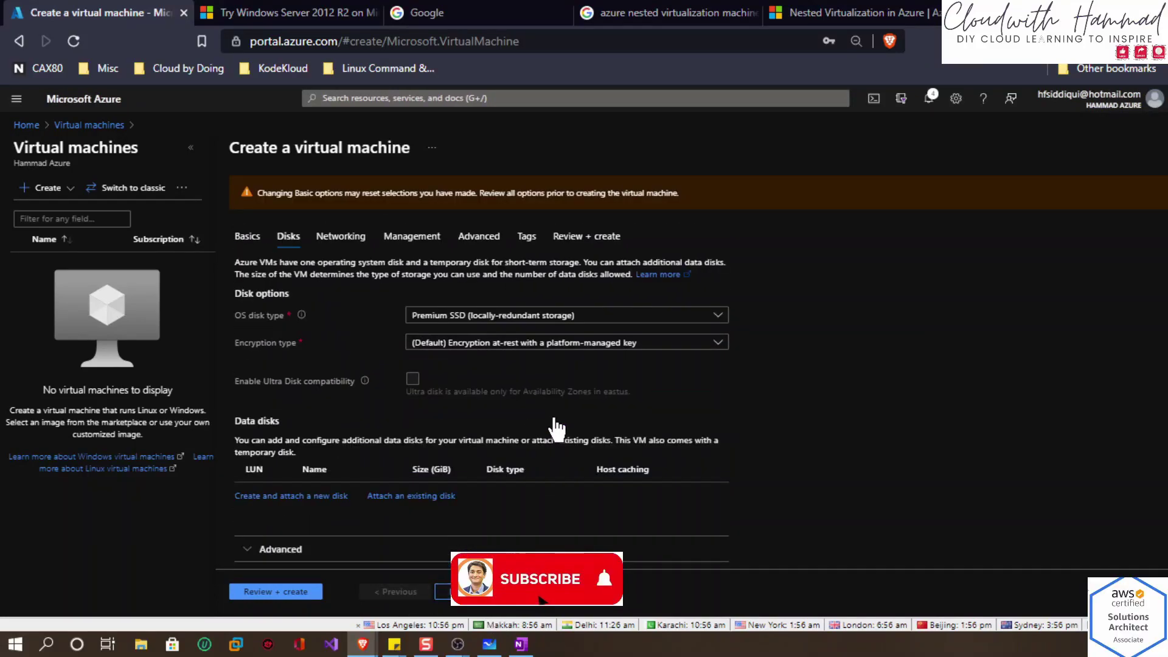
{"action": "left_click", "coordinate": [505, 281]}
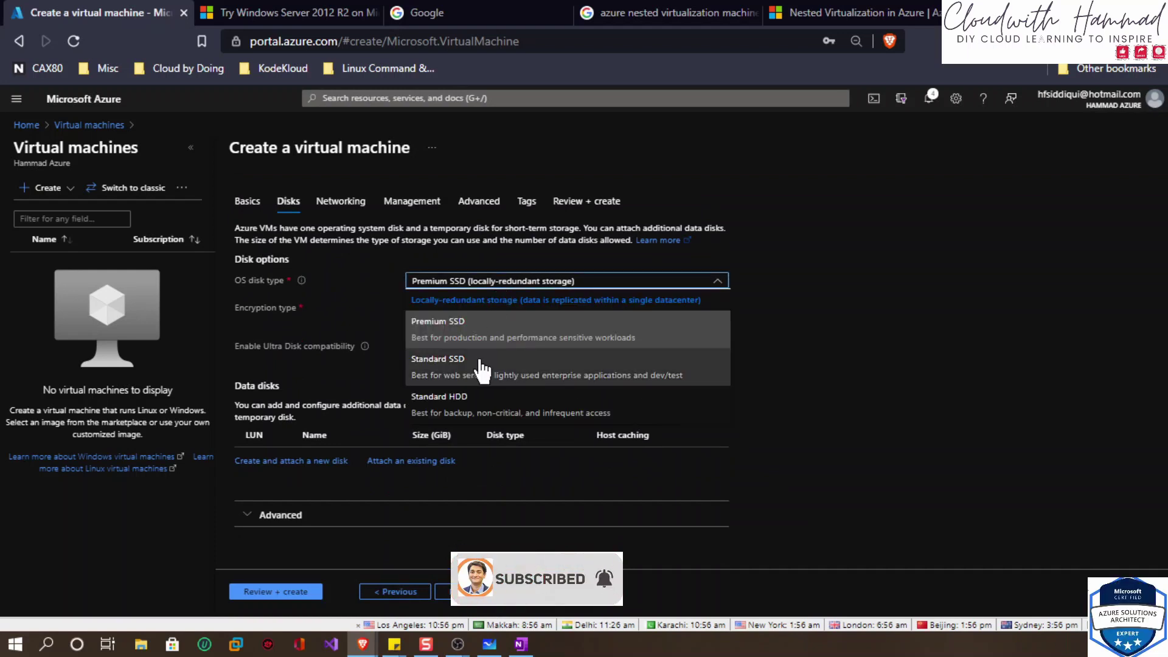
{"action": "left_click", "coordinate": [480, 362]}
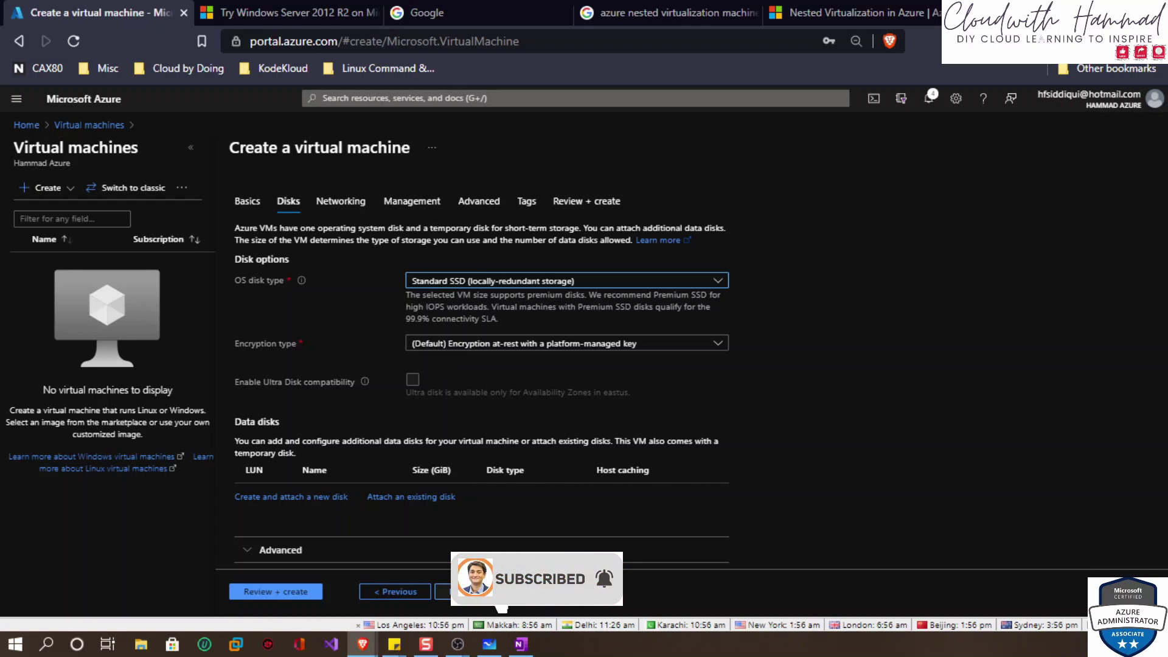
Choose an advanced network security group and skip through Management, Advanced and Tags to review.
{"action": "left_click", "coordinate": [465, 591]}
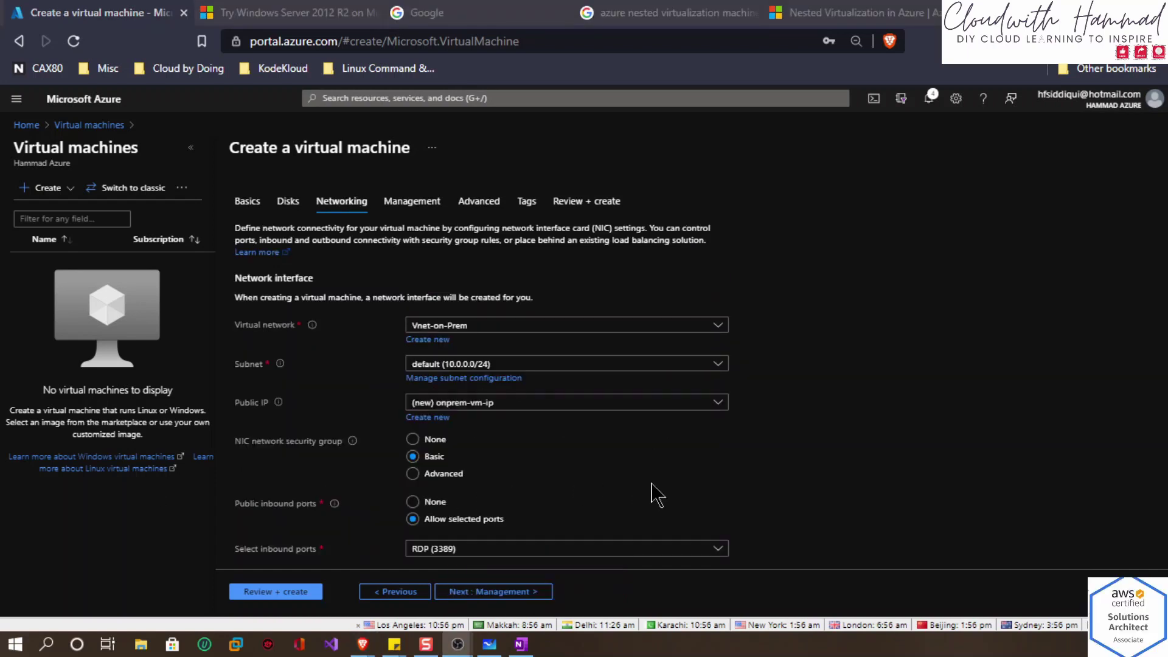
{"action": "left_click", "coordinate": [413, 474]}
{"action": "scroll", "coordinate": [679, 487], "scroll_direction": "down", "scroll_amount": 2}
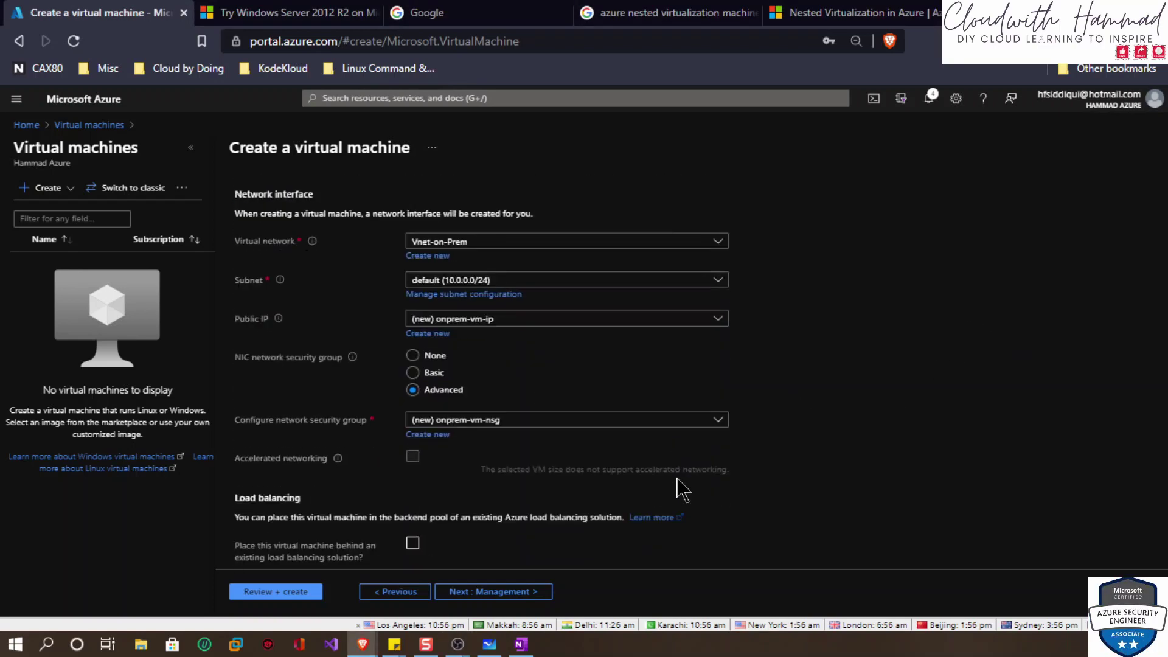
{"action": "left_click", "coordinate": [497, 605]}
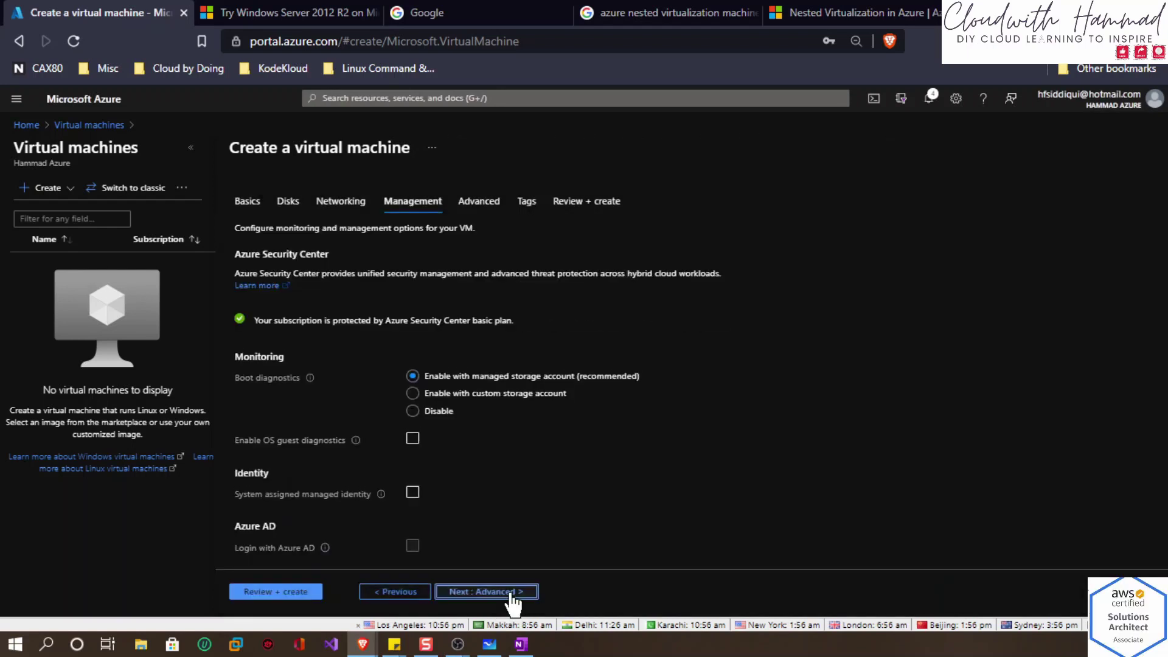
{"action": "left_click", "coordinate": [512, 596]}
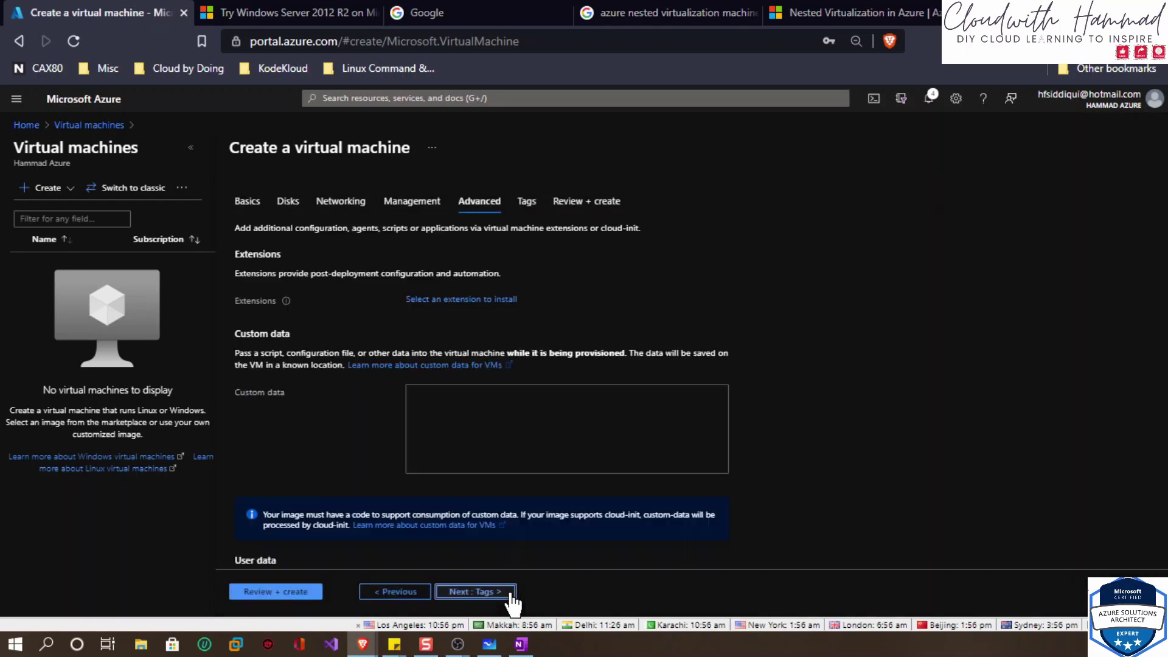
{"action": "left_click", "coordinate": [509, 597]}
{"action": "left_click", "coordinate": [290, 598]}
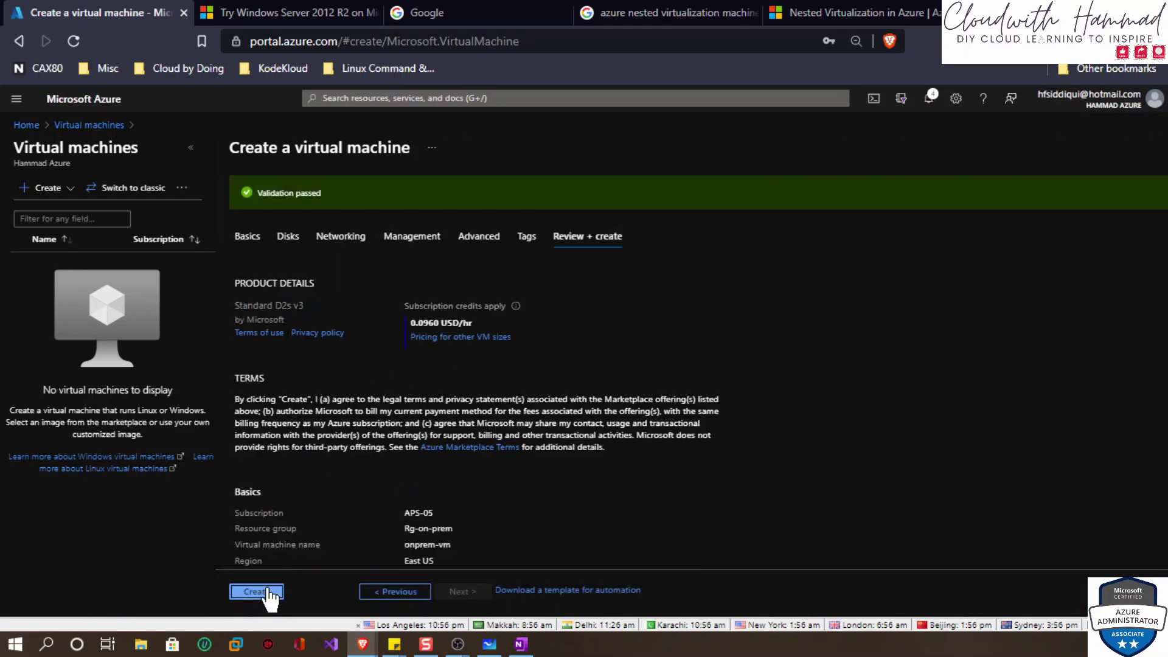
Deploy onprem-vm and strike 'VM-on-Prem with Win 2016 Server' off the checklist.
{"action": "left_click", "coordinate": [268, 592]}
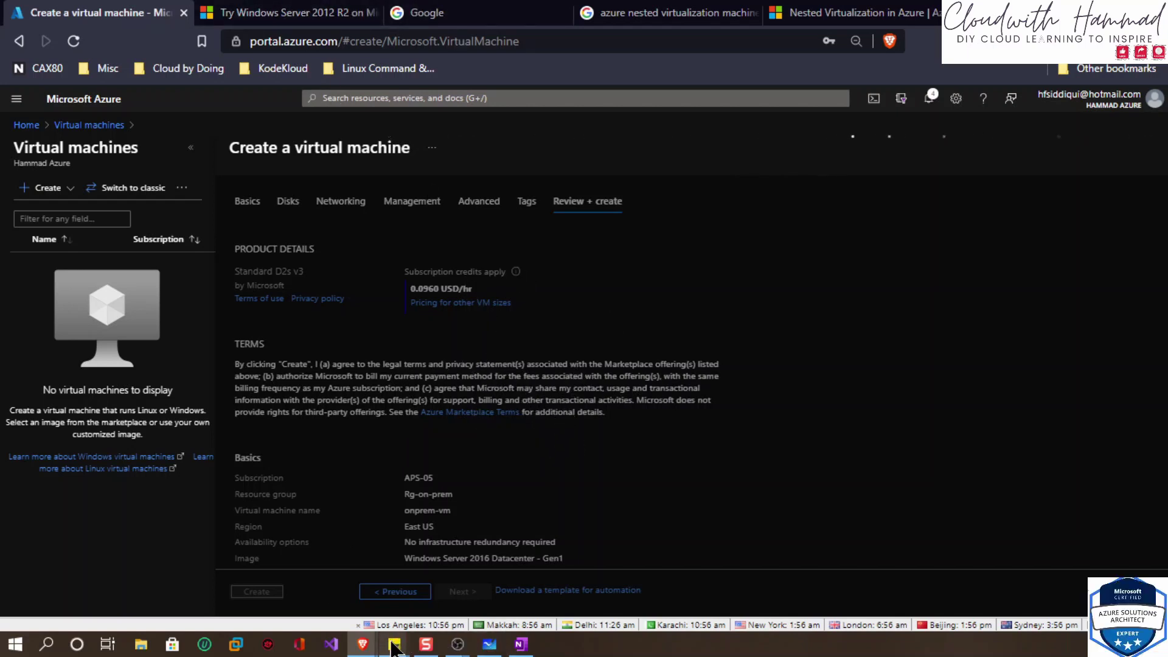
{"action": "mouse_move", "coordinate": [394, 644]}
{"action": "left_click", "coordinate": [352, 600]}
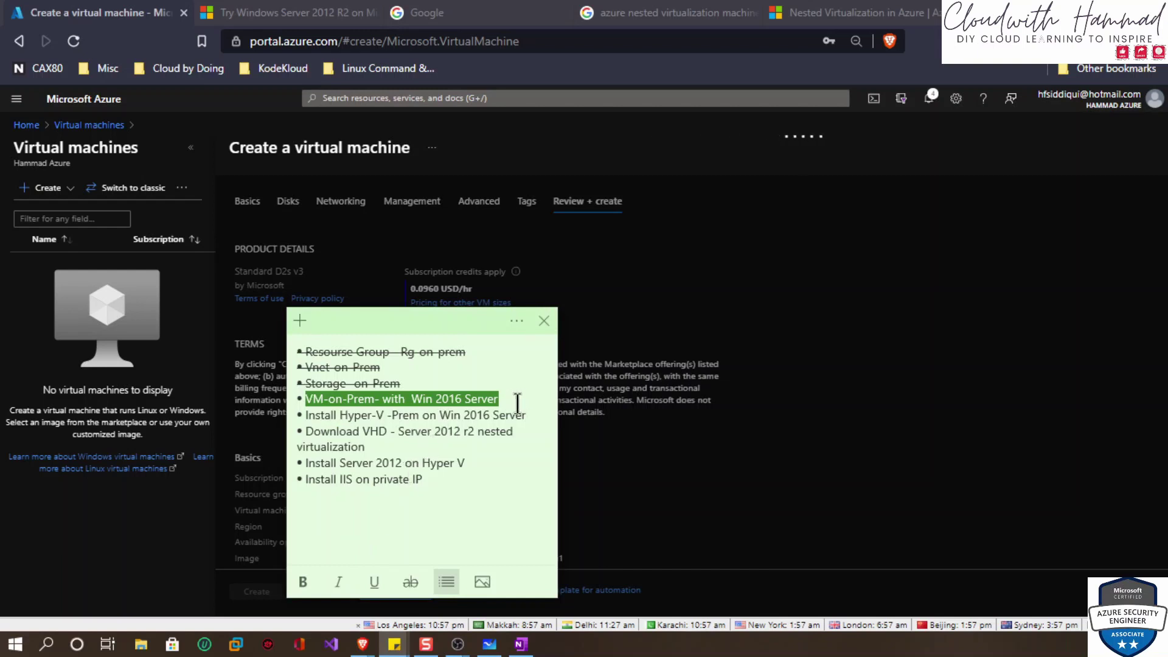
{"action": "left_click_drag", "start_coordinate": [505, 402], "coordinate": [303, 401]}
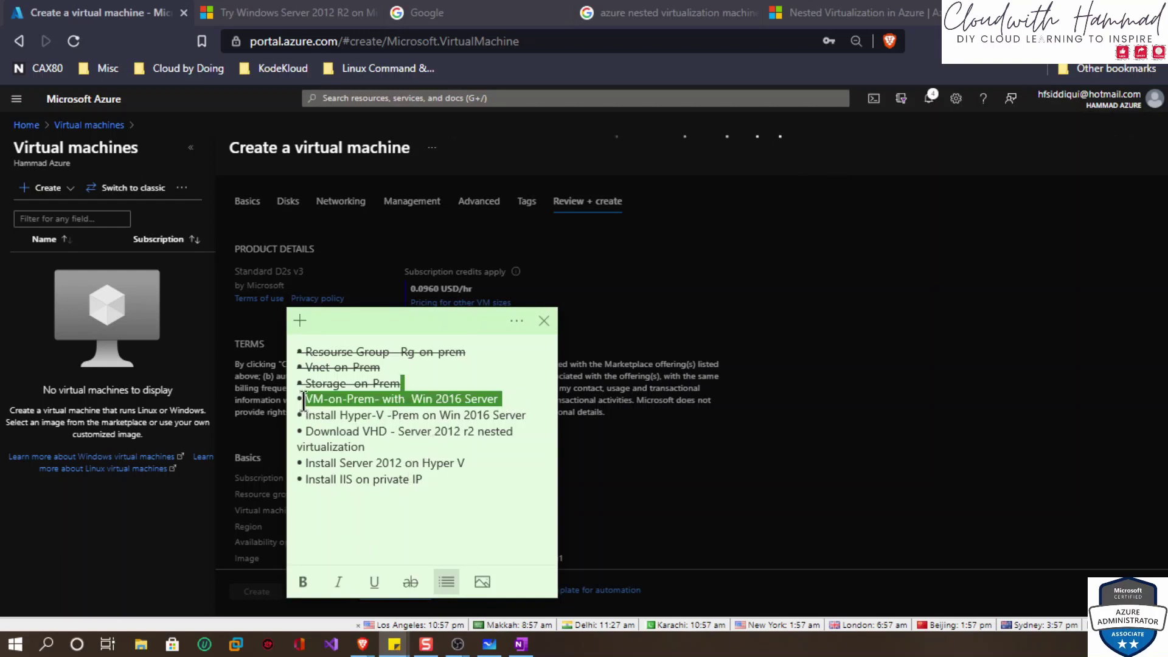
{"action": "left_click", "coordinate": [411, 582]}
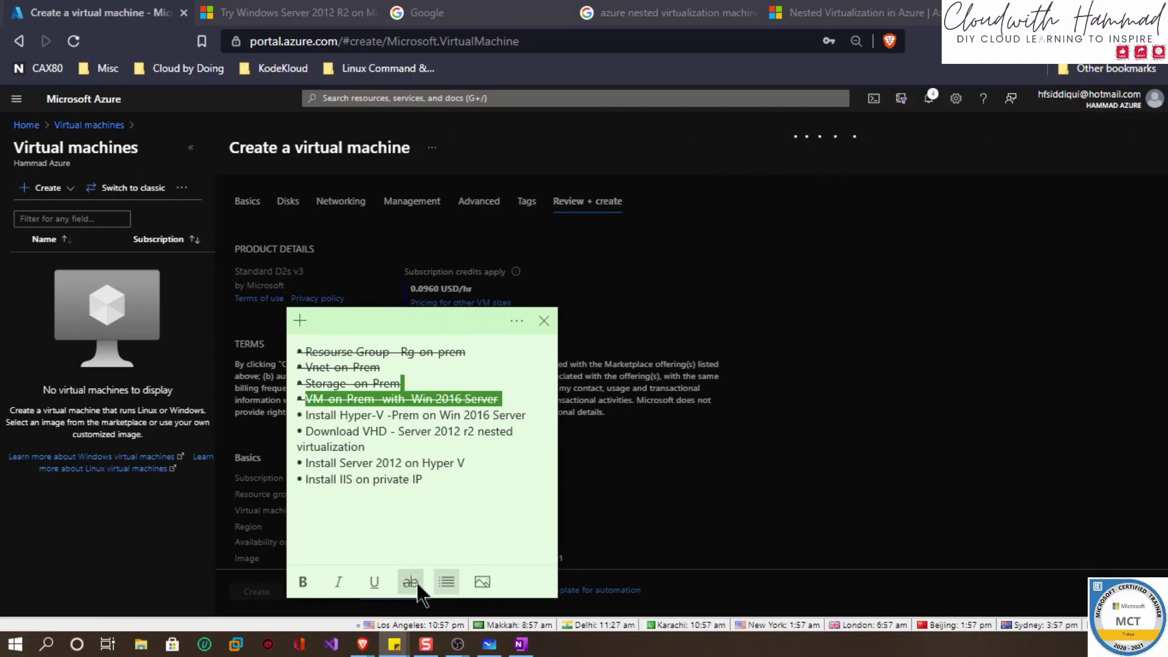
Open the Azure Site Recovery sticky note.
{"action": "left_click", "coordinate": [496, 430]}
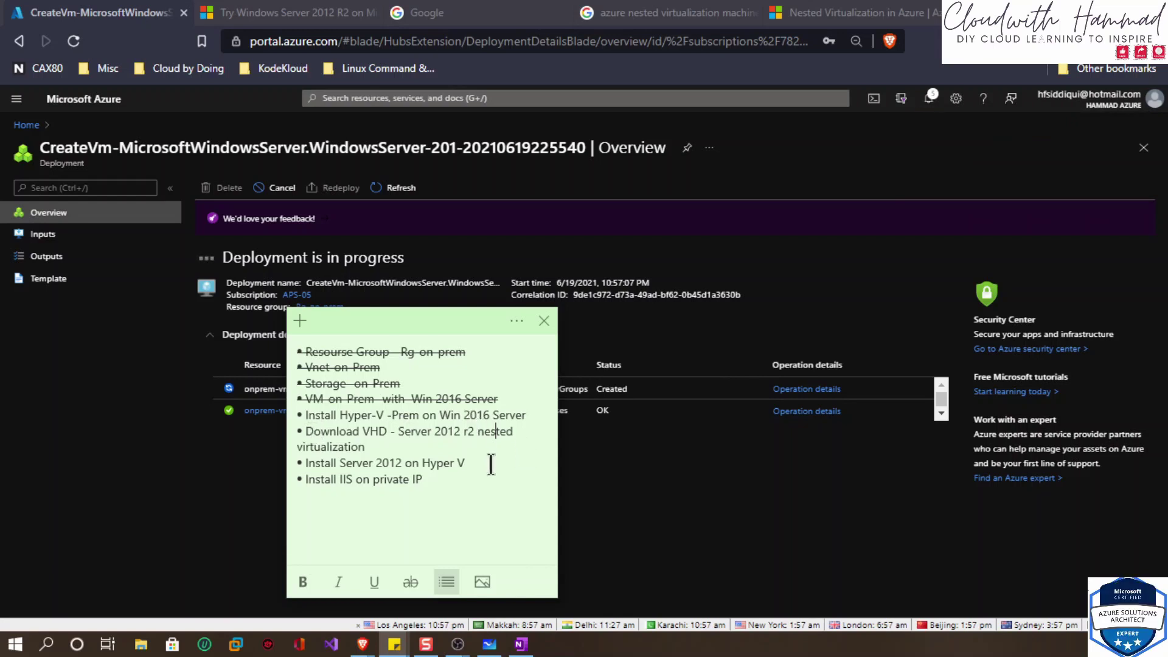
{"action": "mouse_move", "coordinate": [394, 645]}
{"action": "left_click", "coordinate": [481, 560]}
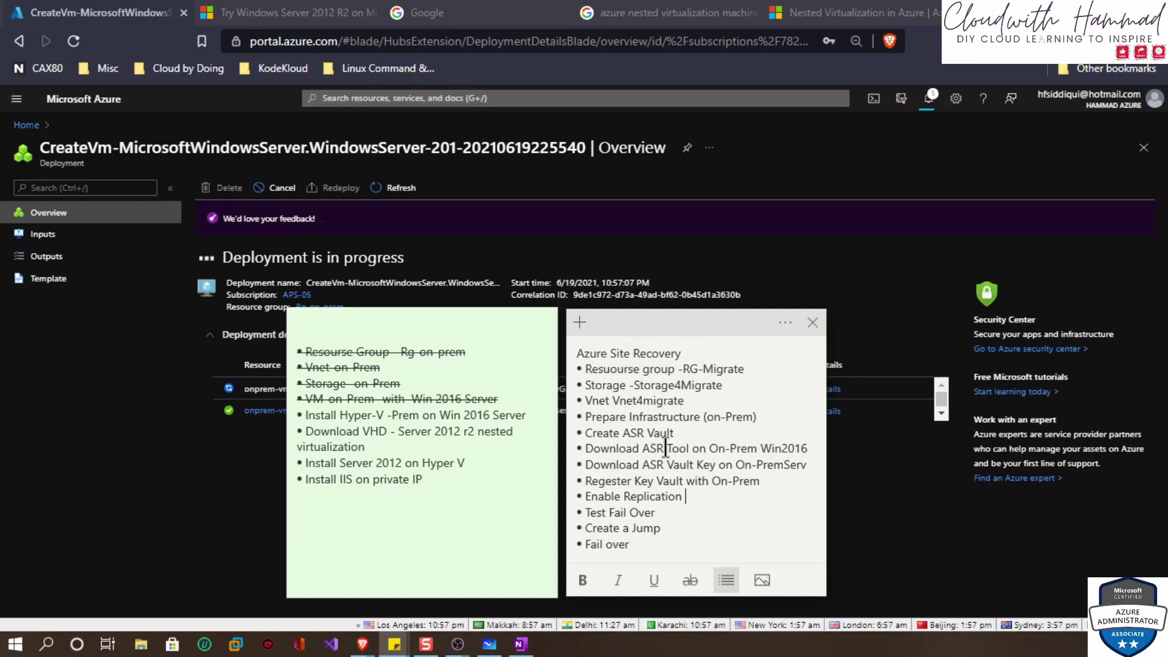
Create resource group Azure-migrated-vm under subscription APS-05 in East US through Review + create.
{"action": "left_click", "coordinate": [26, 125]}
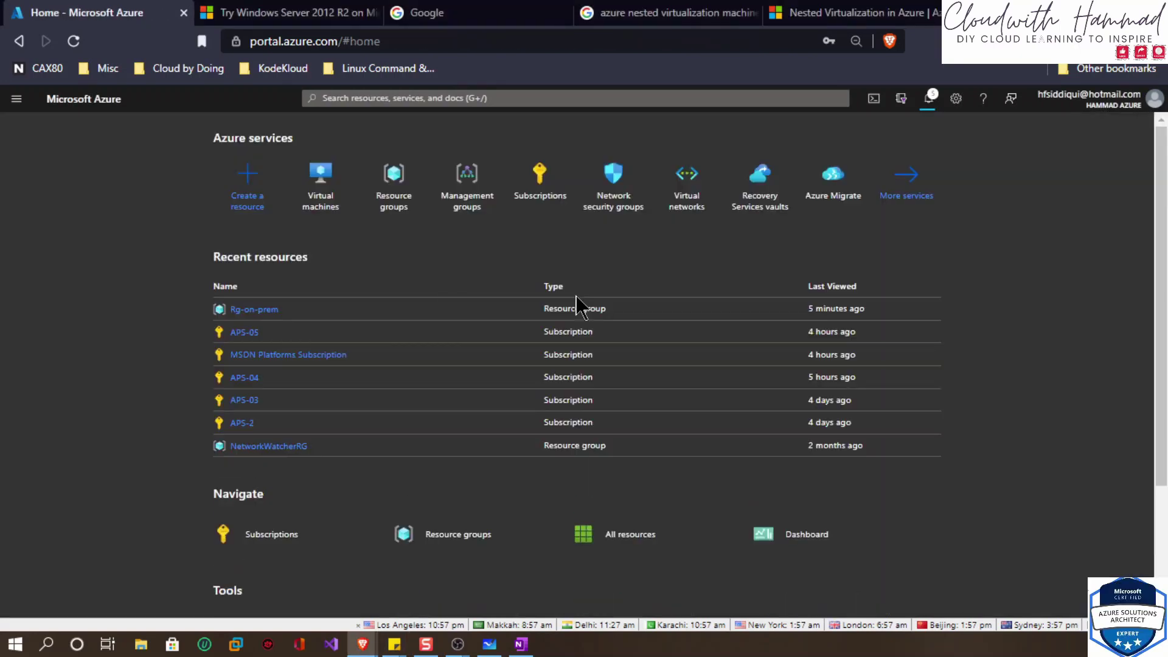
{"action": "left_click", "coordinate": [394, 185]}
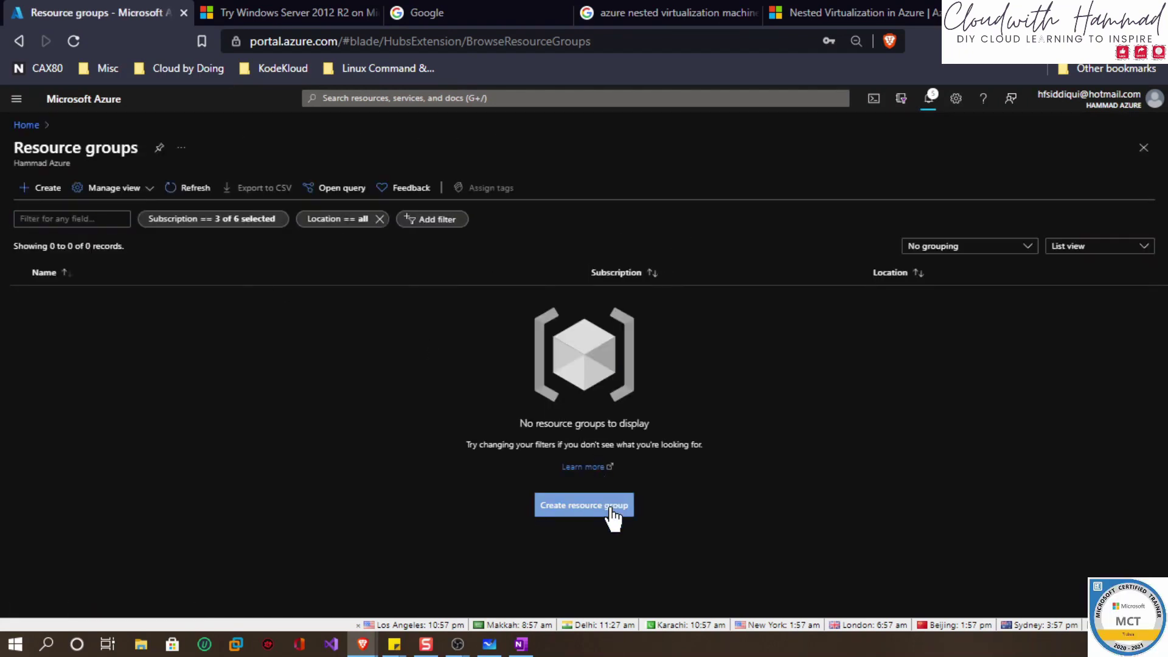
{"action": "left_click", "coordinate": [613, 515]}
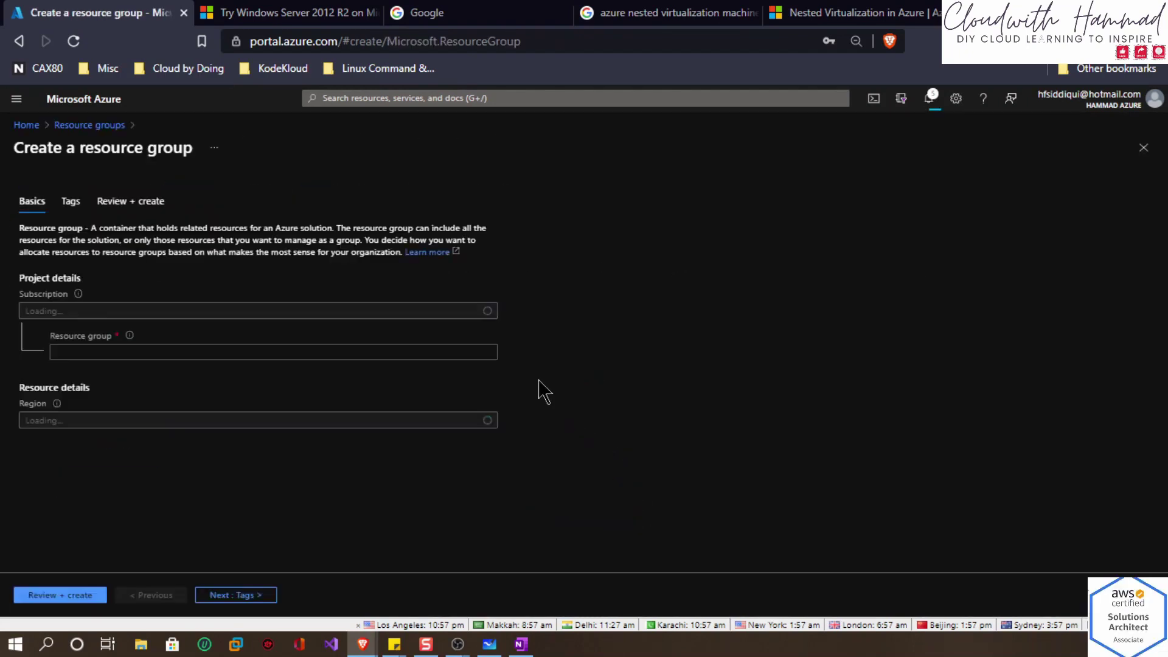
{"action": "left_click", "coordinate": [266, 298]}
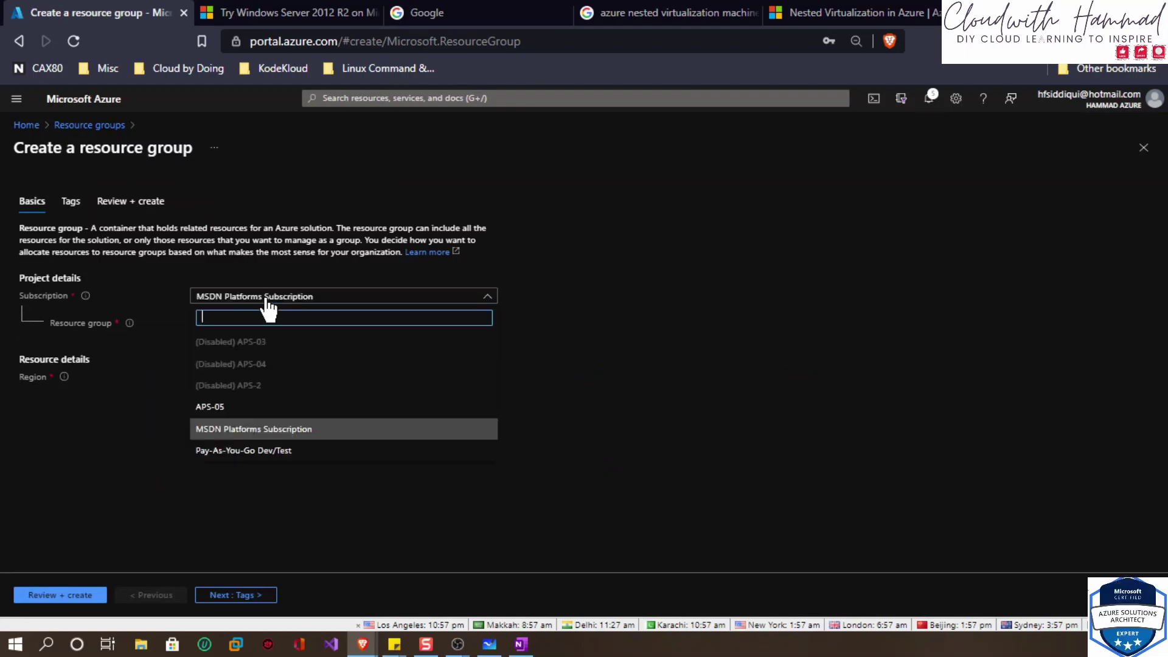
{"action": "left_click", "coordinate": [258, 408]}
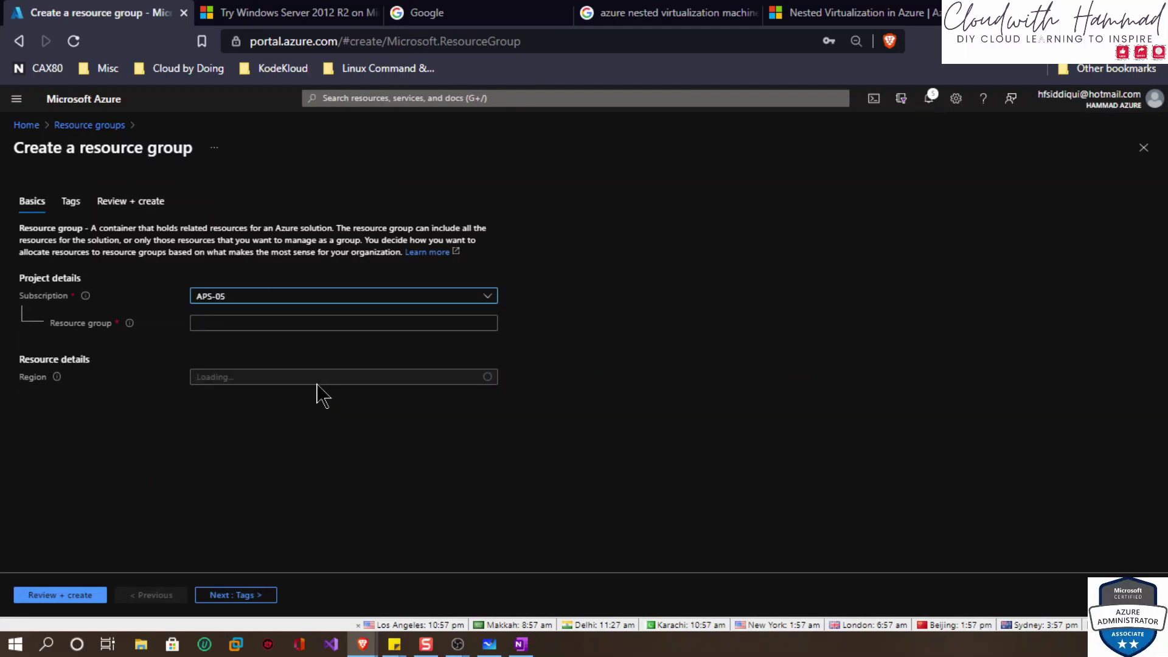
{"action": "left_click", "coordinate": [344, 322]}
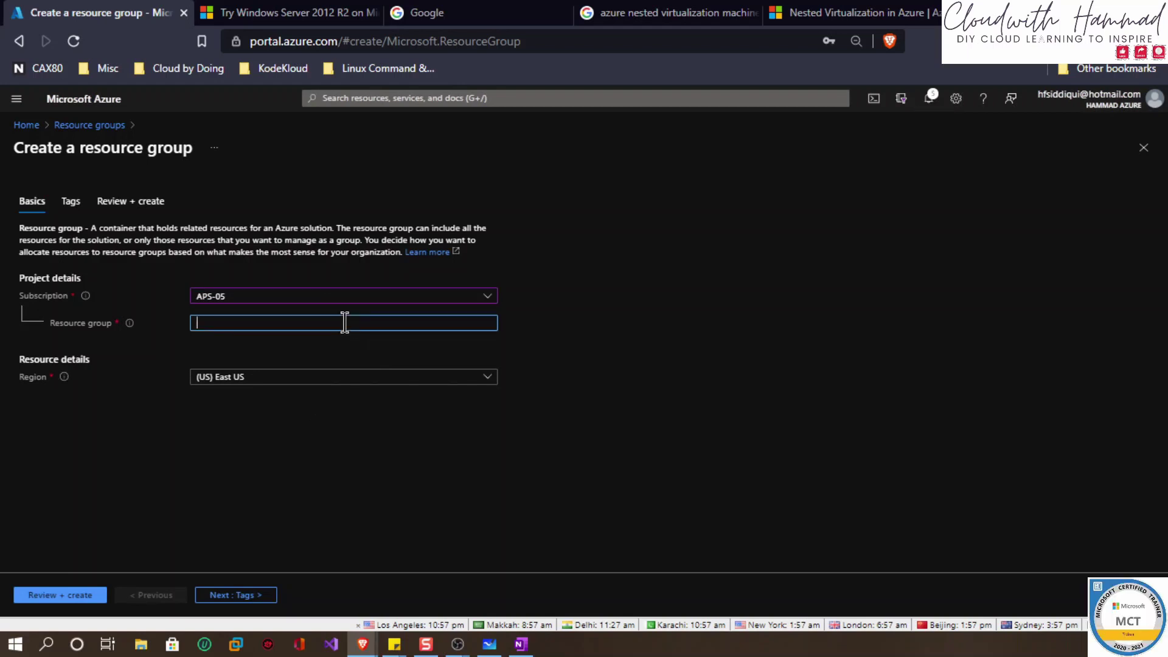
{"action": "type", "text": "Azure-m"}
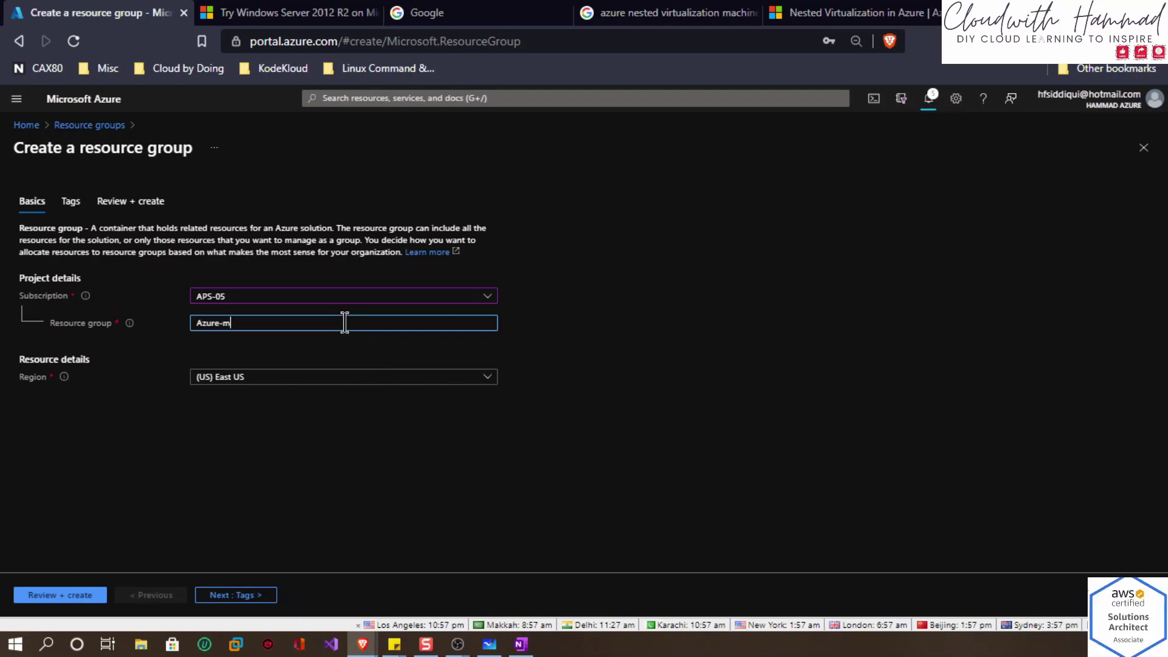
{"action": "type", "text": "igrated-vm"}
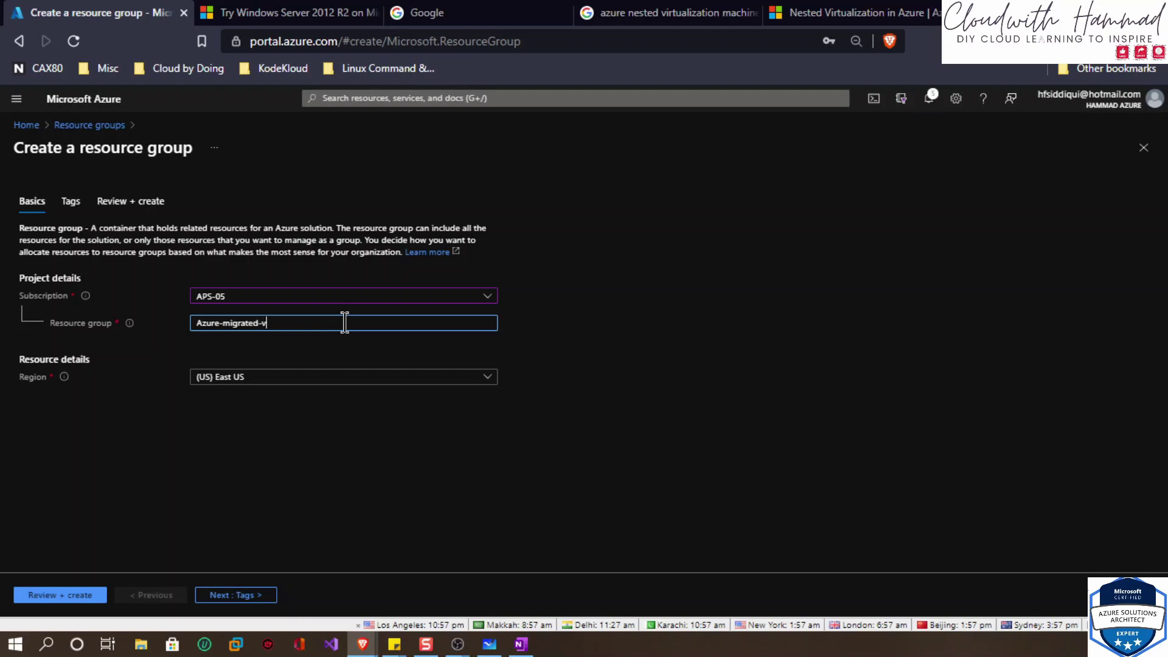
{"action": "left_click", "coordinate": [229, 594]}
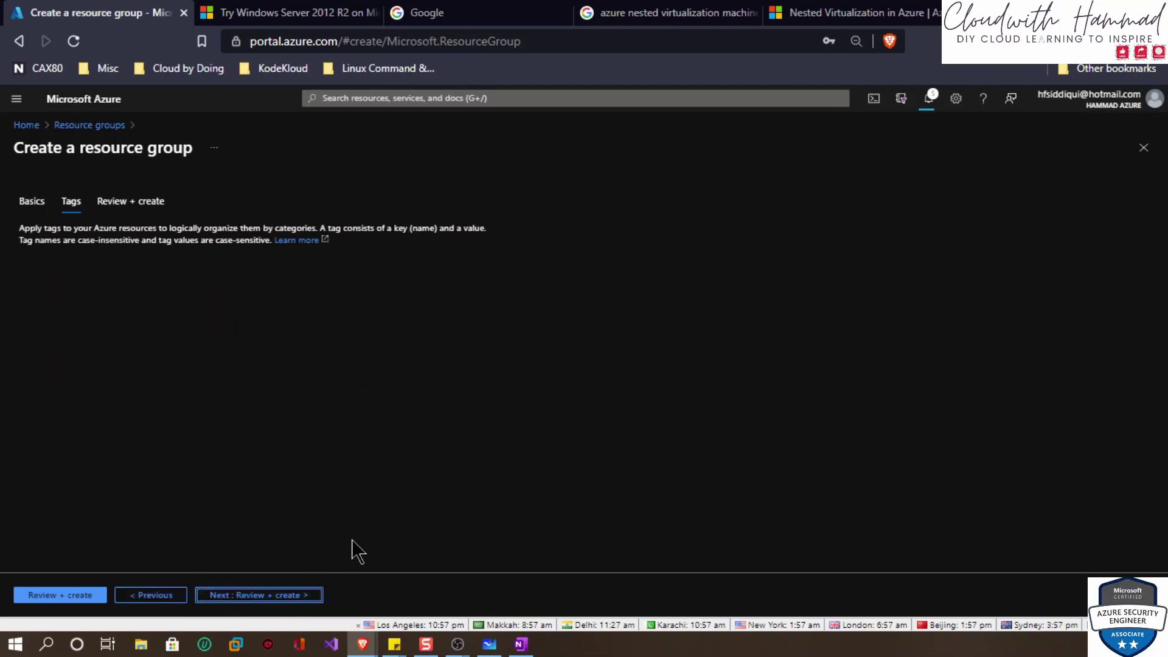
{"action": "left_click", "coordinate": [287, 595]}
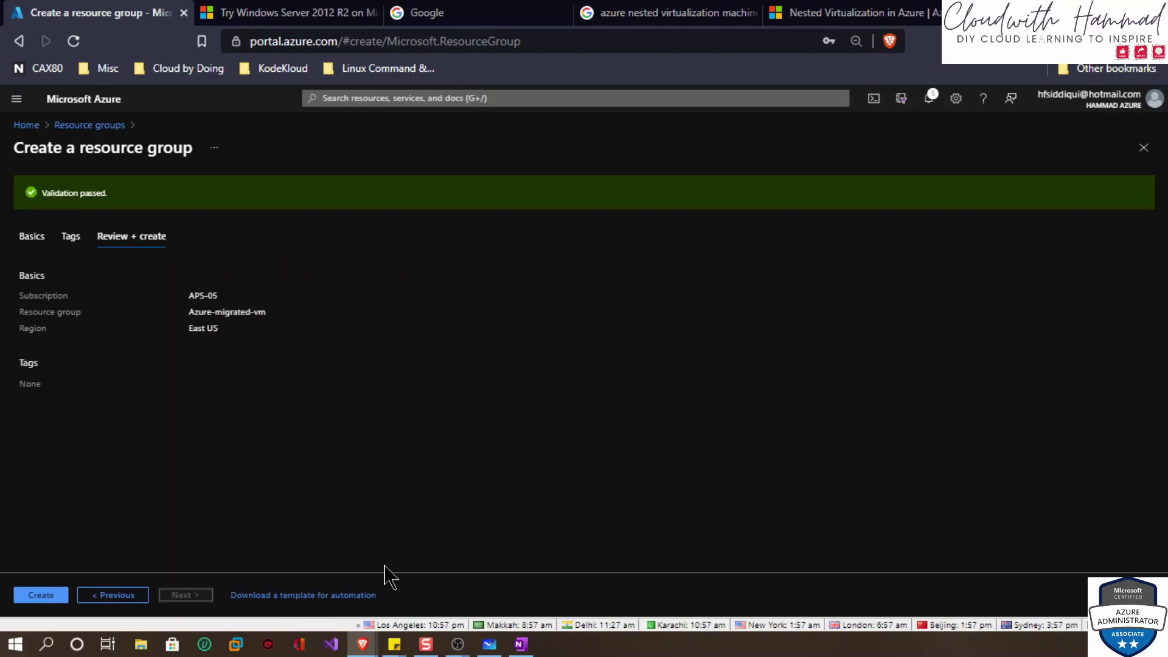
{"action": "left_click", "coordinate": [40, 595]}
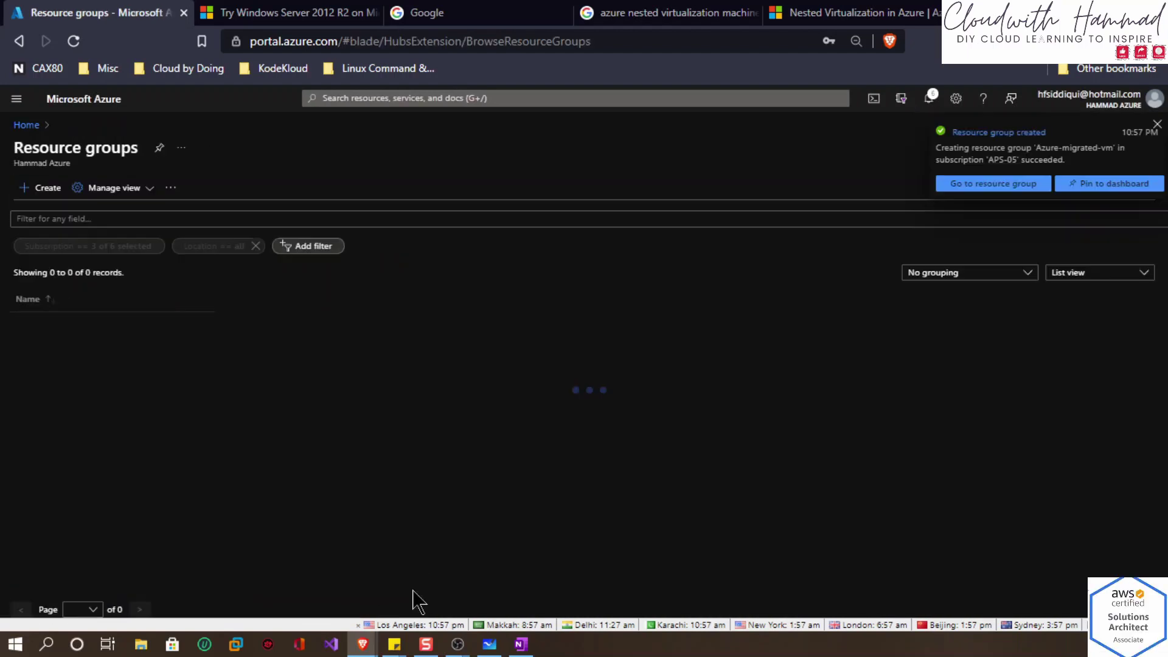
Strike the resource group line off the checklist and open the empty Azure-migrated-vm group.
{"action": "left_click", "coordinate": [435, 567]}
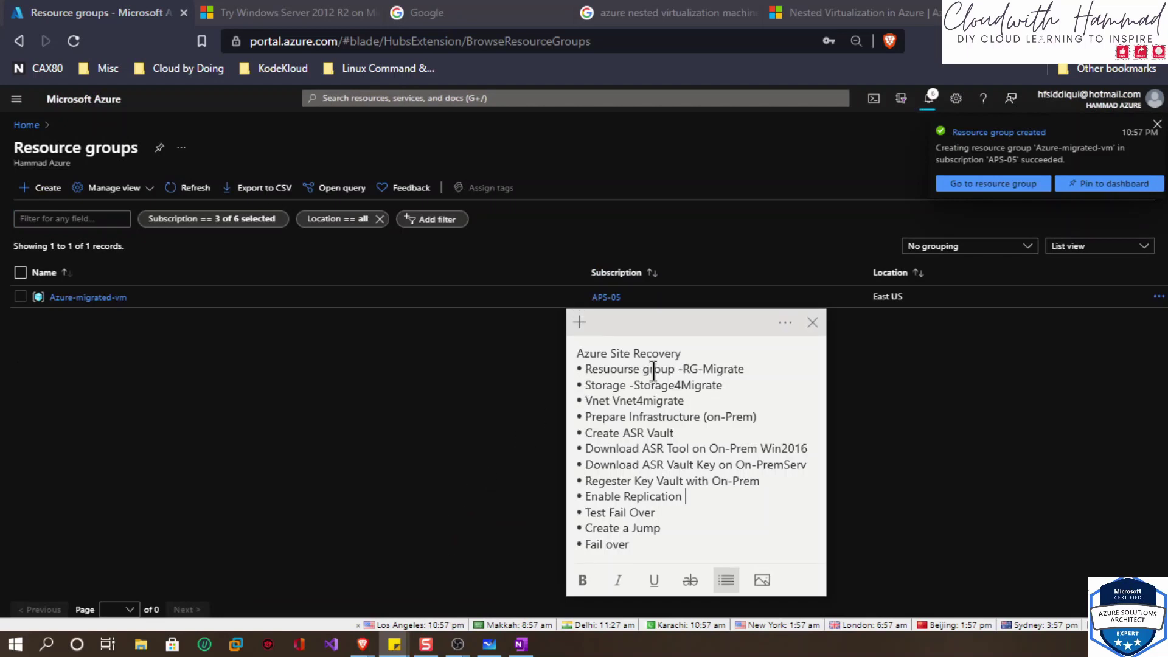
{"action": "left_click_drag", "start_coordinate": [749, 368], "coordinate": [579, 368]}
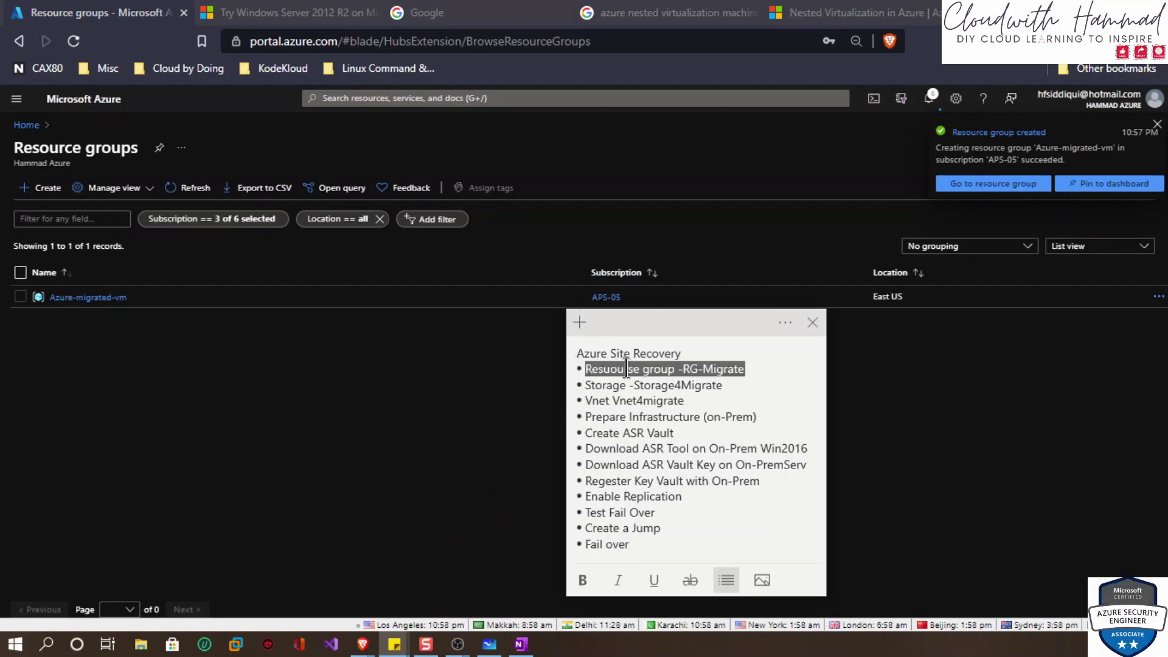
{"action": "left_click", "coordinate": [691, 579]}
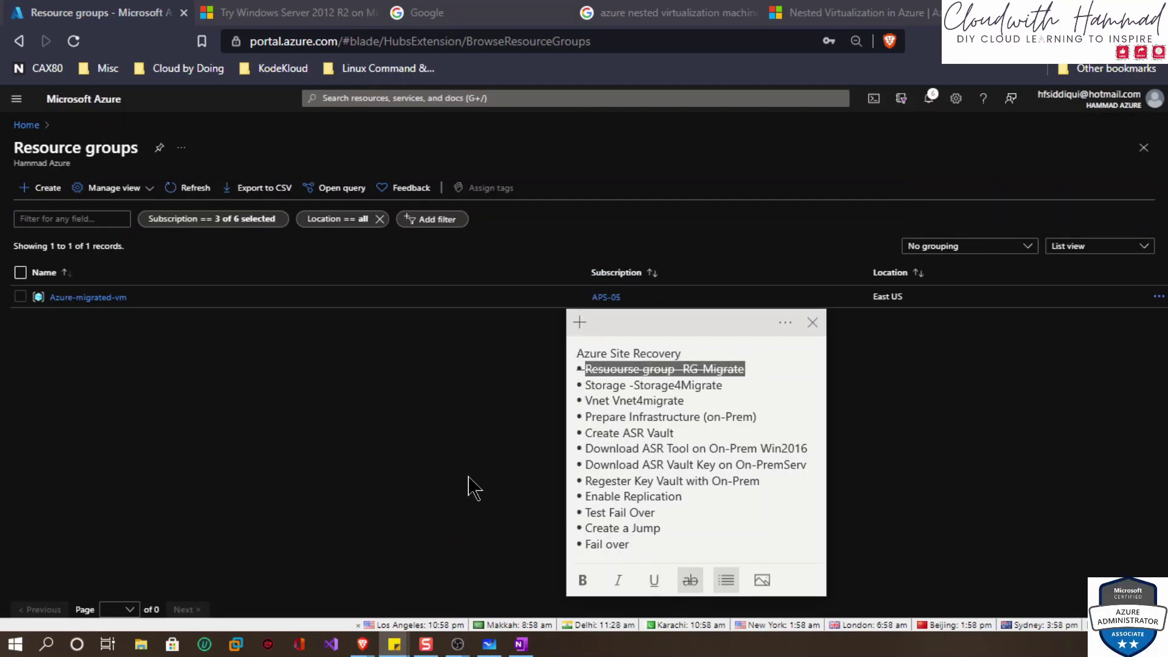
{"action": "left_click", "coordinate": [84, 297]}
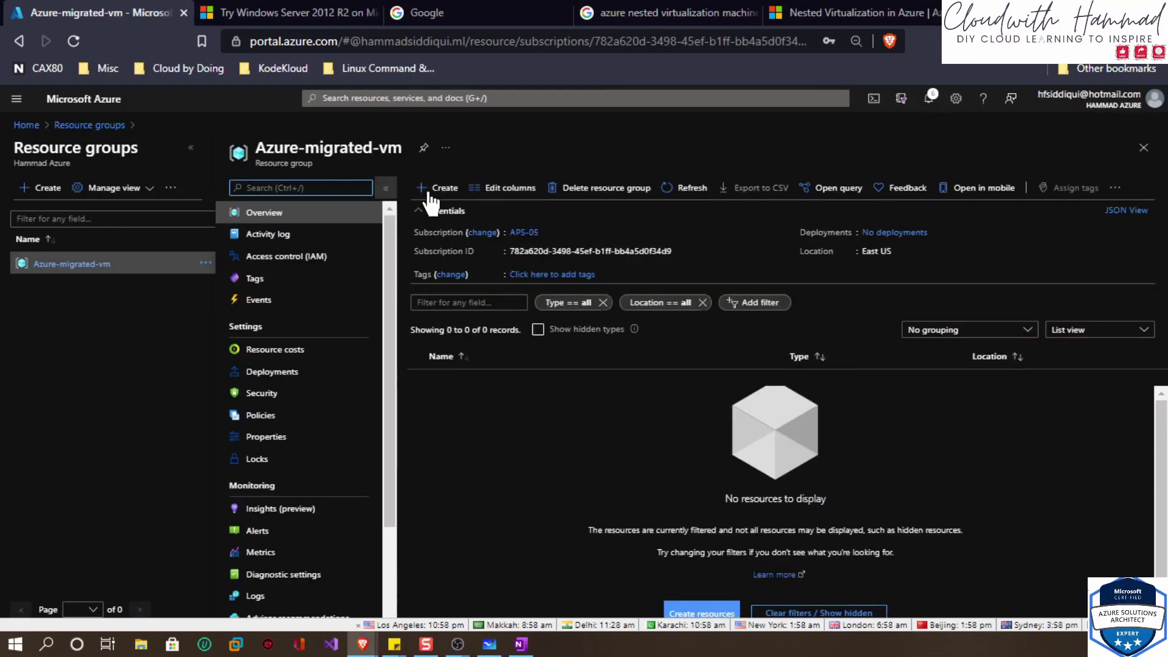
Begin a new storage account under subscription APS-05 in resource group Azure-migrated-vm.
{"action": "left_click", "coordinate": [445, 190]}
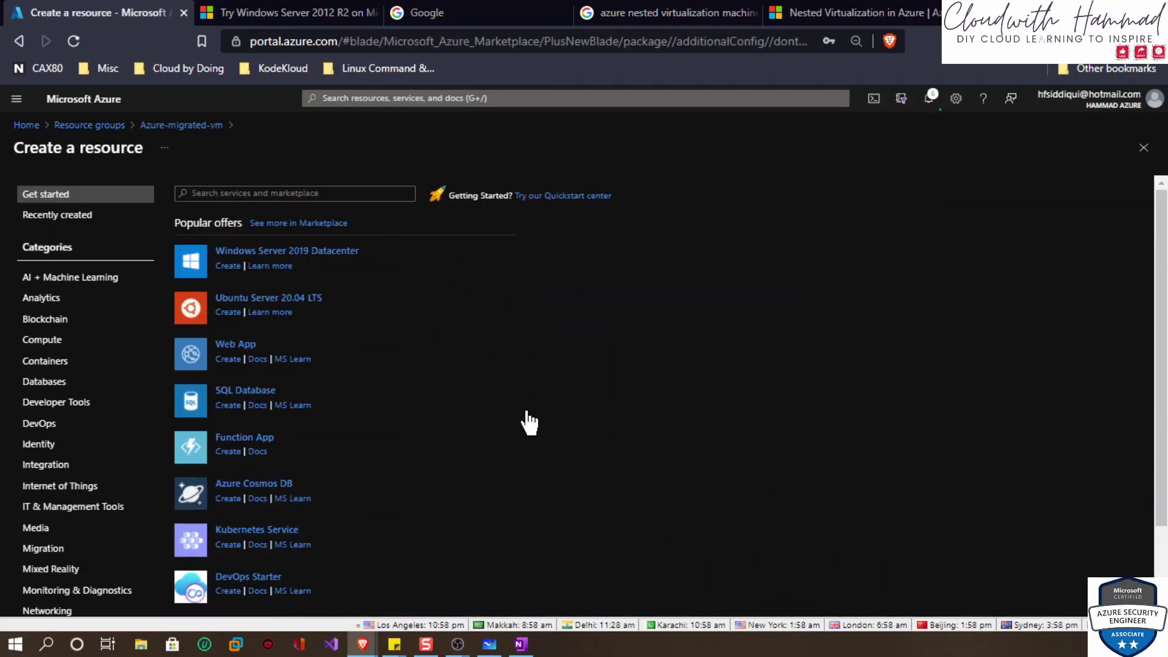
{"action": "scroll", "coordinate": [411, 432], "scroll_direction": "down", "scroll_amount": 2}
{"action": "left_click", "coordinate": [229, 538]}
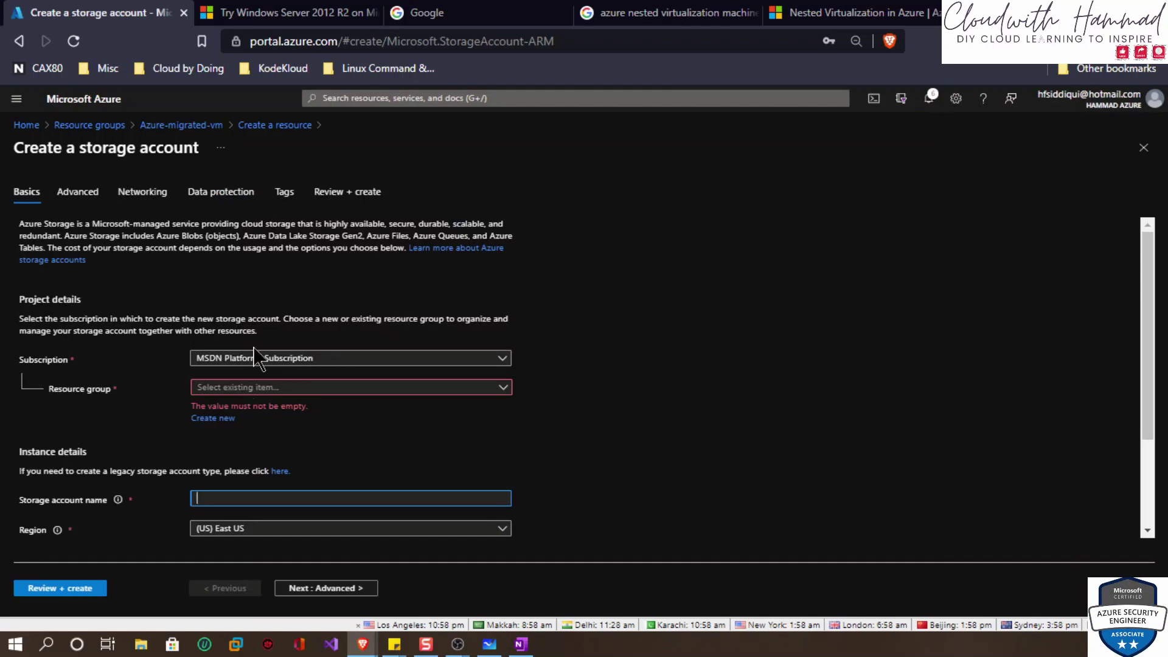
{"action": "left_click", "coordinate": [255, 361]}
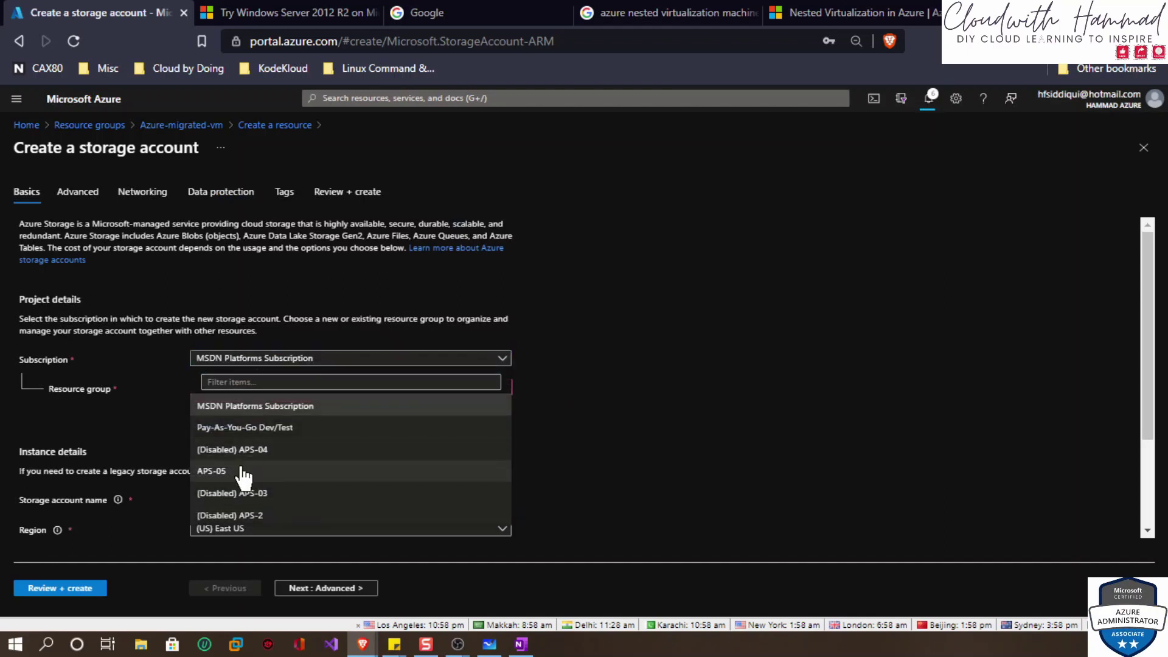
{"action": "left_click", "coordinate": [242, 471]}
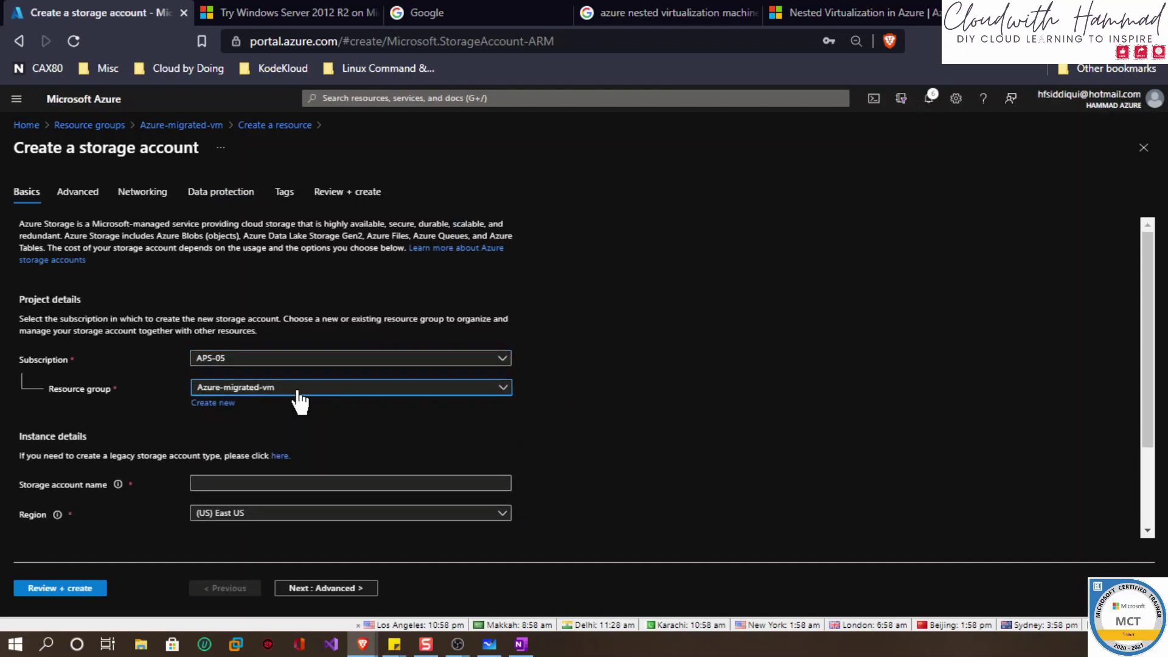
{"action": "left_click", "coordinate": [299, 389]}
{"action": "left_click", "coordinate": [246, 440]}
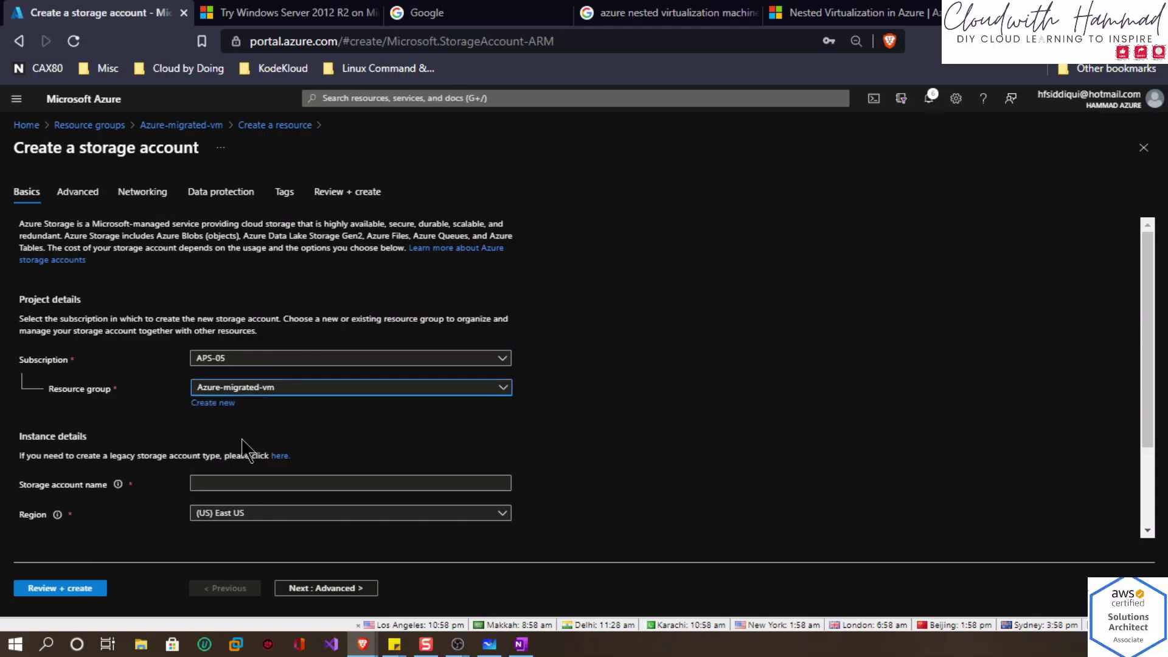
{"action": "left_click", "coordinate": [268, 387]}
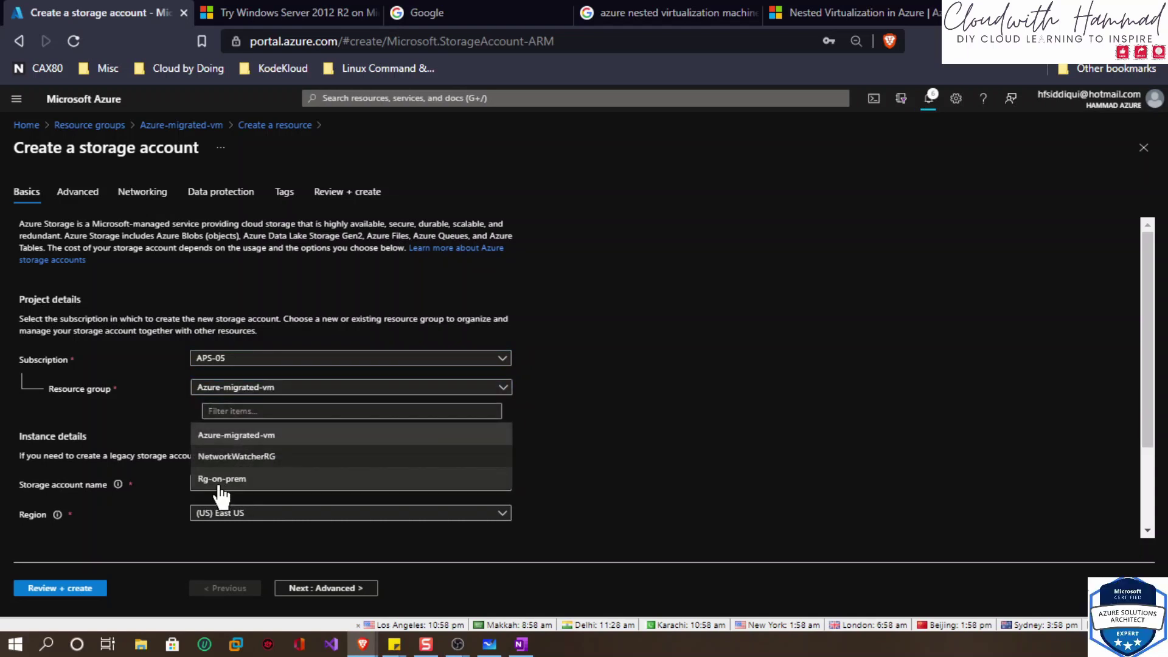
{"action": "left_click", "coordinate": [239, 437]}
Name it storage4cloud, pass Review + create validation, and create the storage account.
{"action": "left_click", "coordinate": [266, 485]}
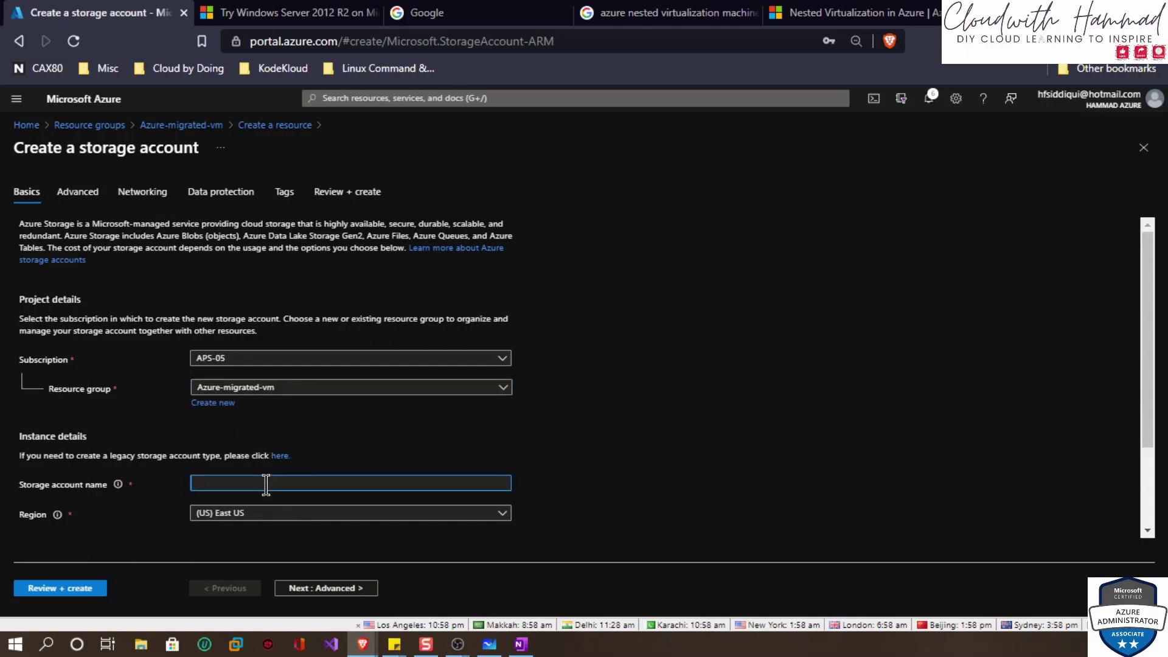
{"action": "type", "text": "s"}
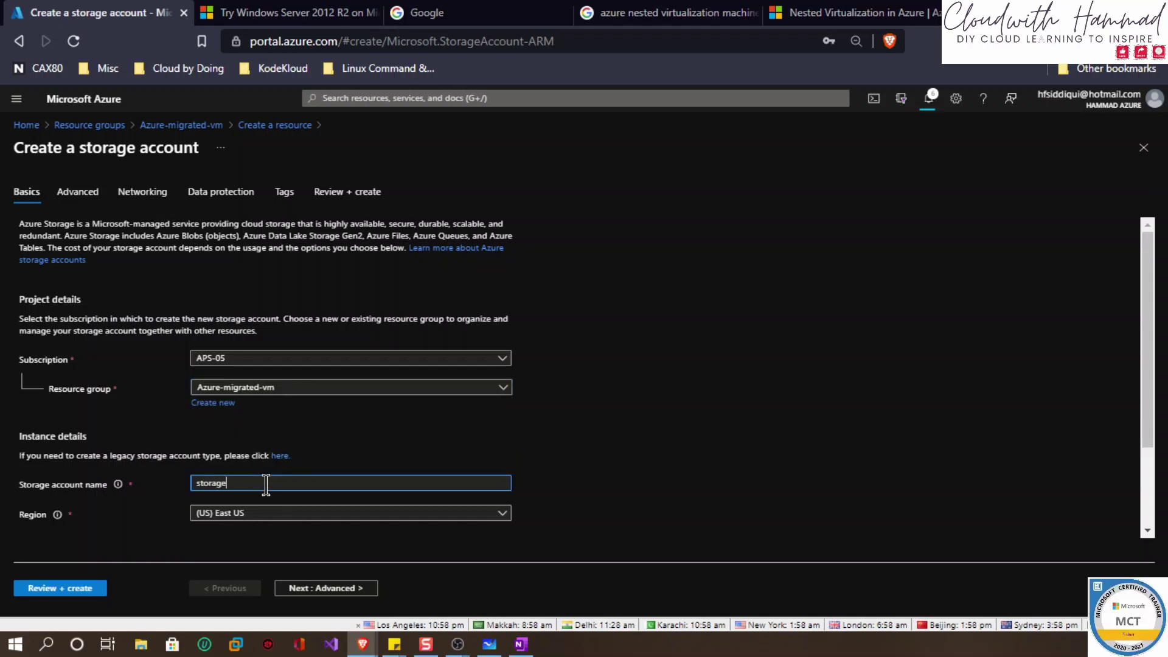
{"action": "type", "text": "torage4"}
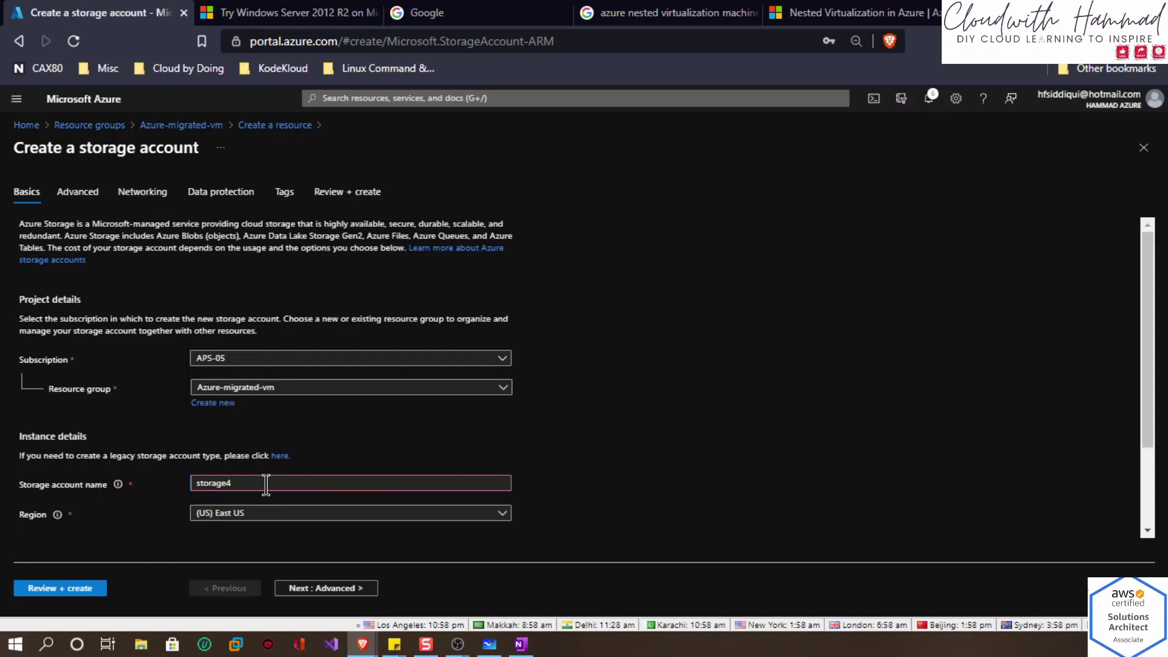
{"action": "type", "text": "cloud"}
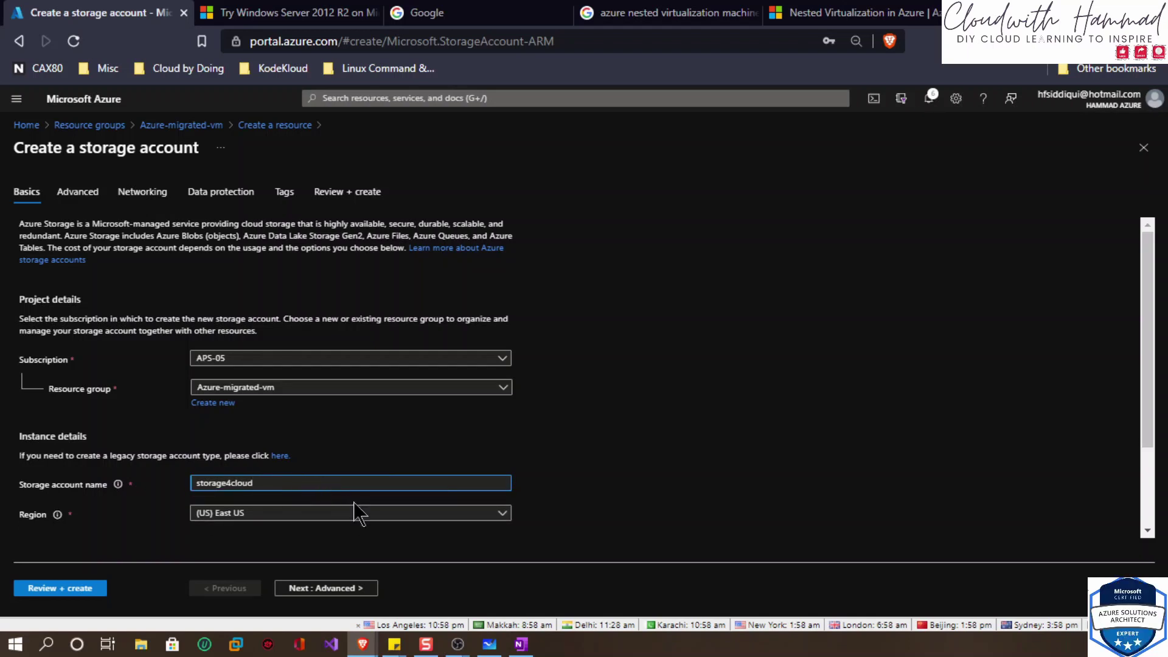
{"action": "left_click", "coordinate": [338, 588]}
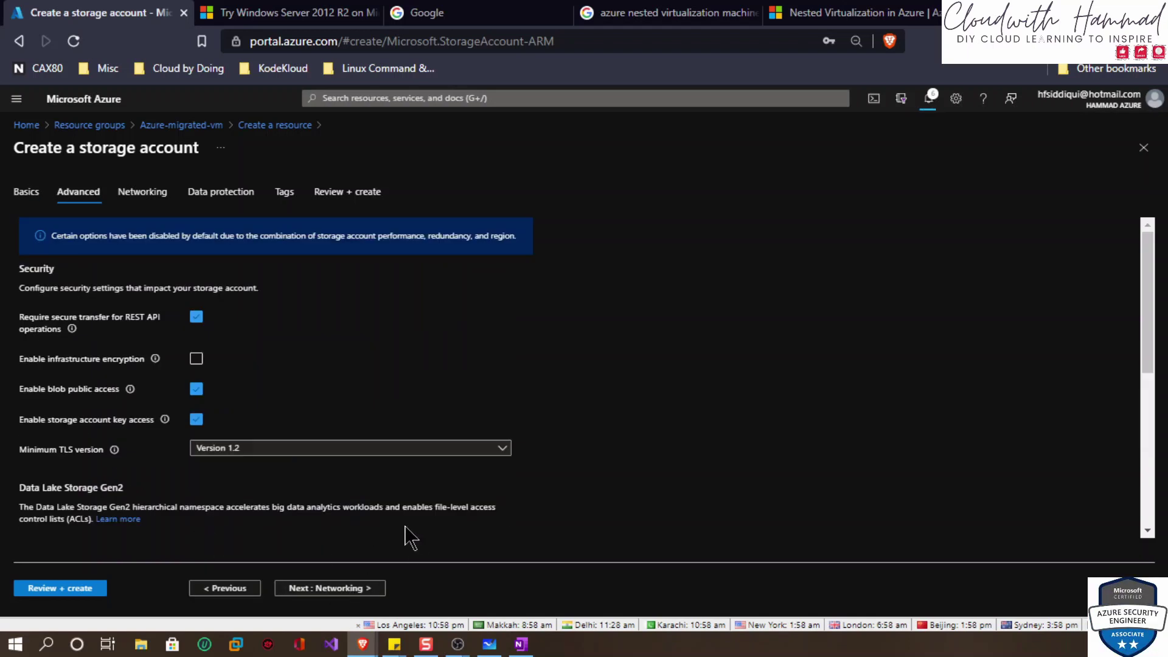
{"action": "left_click", "coordinate": [58, 589]}
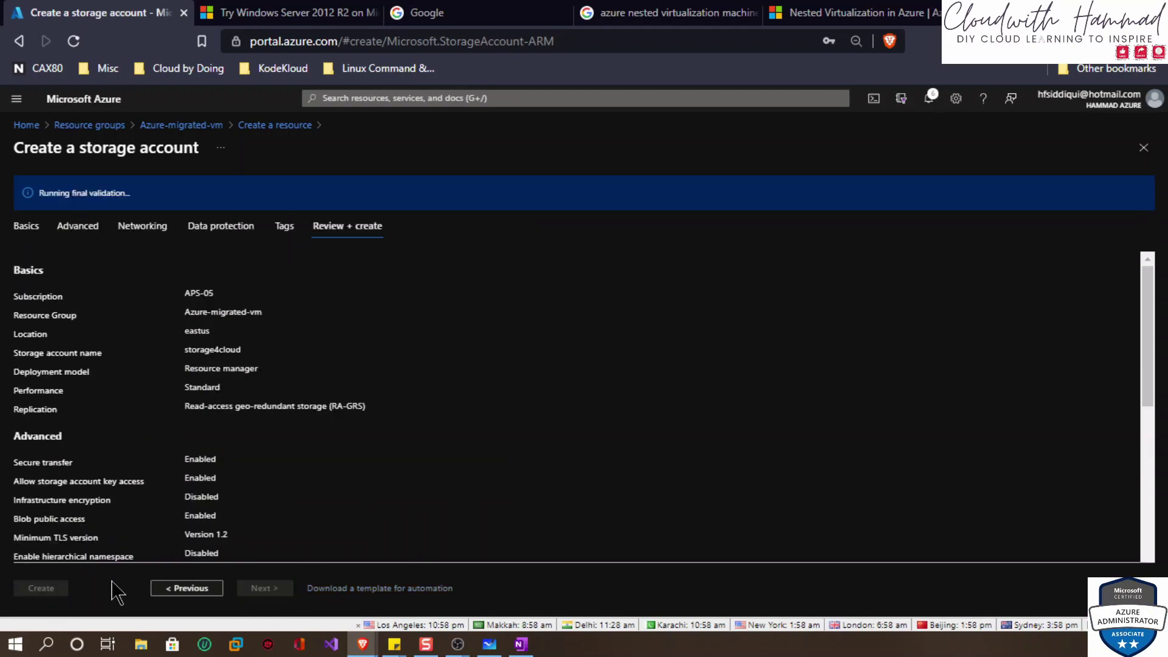
{"action": "scroll", "coordinate": [377, 480], "scroll_direction": "down", "scroll_amount": 5}
{"action": "scroll", "coordinate": [377, 479], "scroll_direction": "down", "scroll_amount": 1}
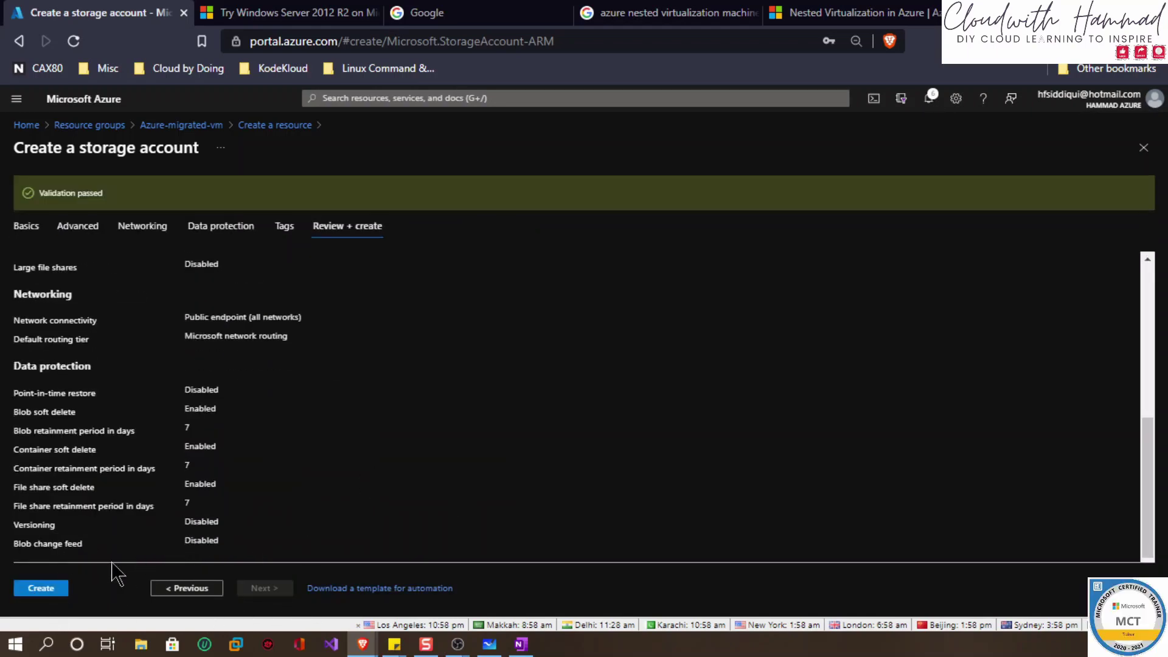
{"action": "left_click", "coordinate": [42, 588]}
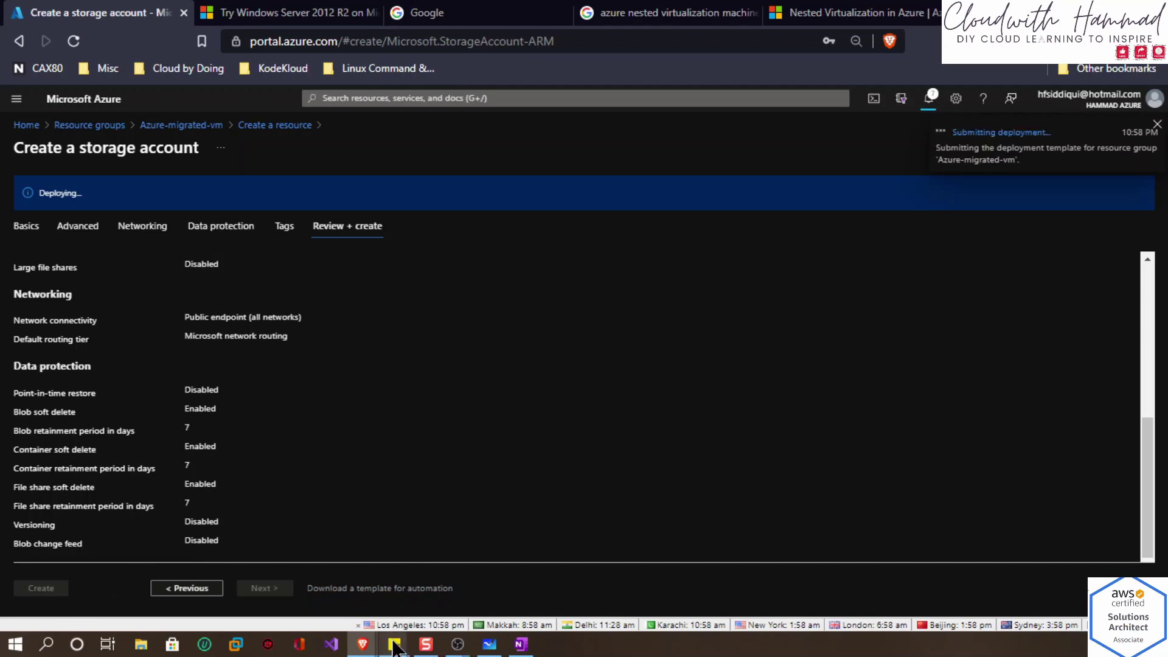
Bring up the checklist note and strike through the finished Storage item.
{"action": "mouse_move", "coordinate": [394, 644]}
{"action": "left_click", "coordinate": [453, 600]}
{"action": "left_click_drag", "start_coordinate": [733, 394], "coordinate": [571, 390]}
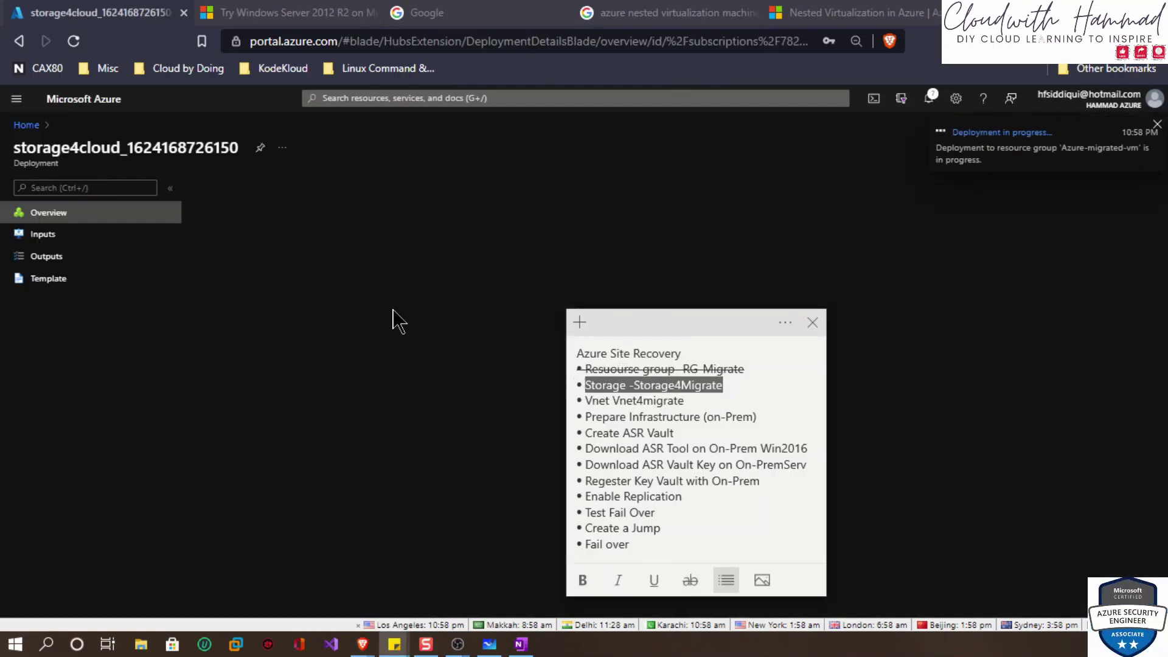
{"action": "left_click", "coordinate": [690, 580]}
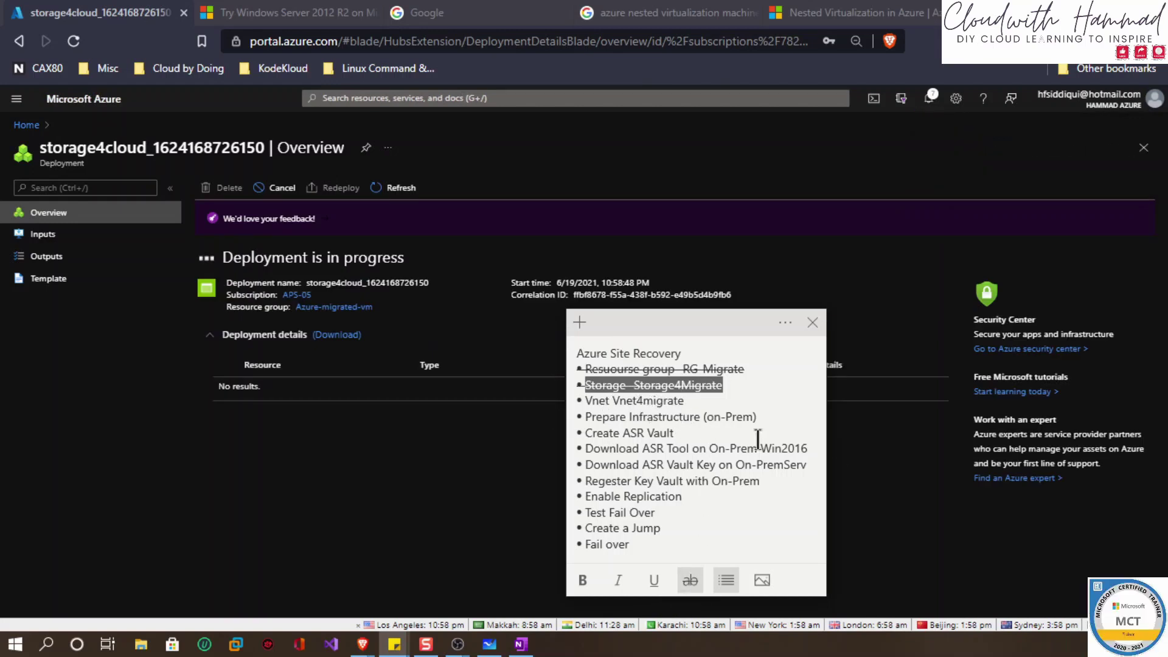
Move Create ASR Vault under Storage without strikethrough, then return to the portal home page.
{"action": "left_click", "coordinate": [698, 433]}
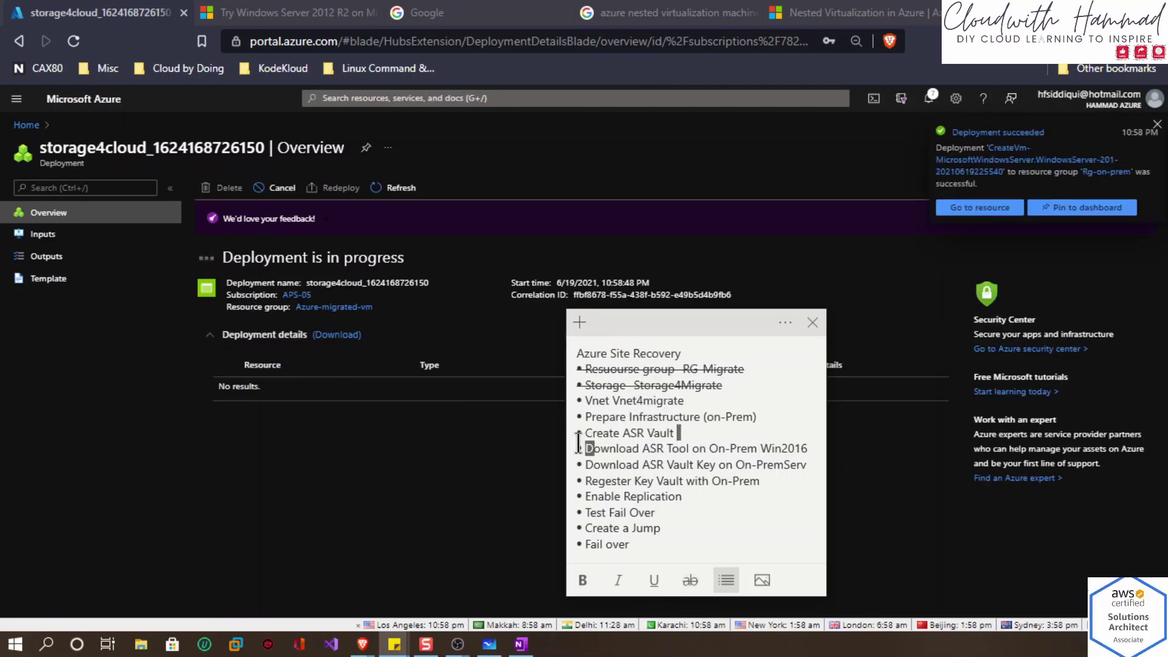
{"action": "triple_click", "coordinate": [574, 435]}
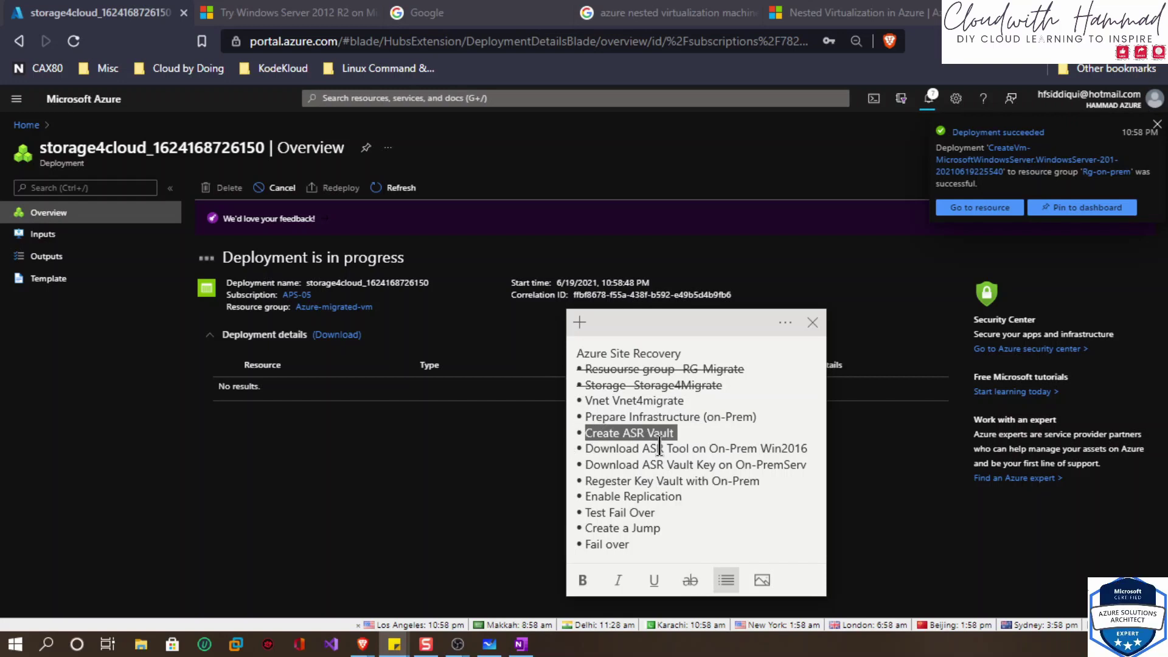
{"action": "key", "text": "ctrl+x"}
{"action": "left_click", "coordinate": [736, 389]}
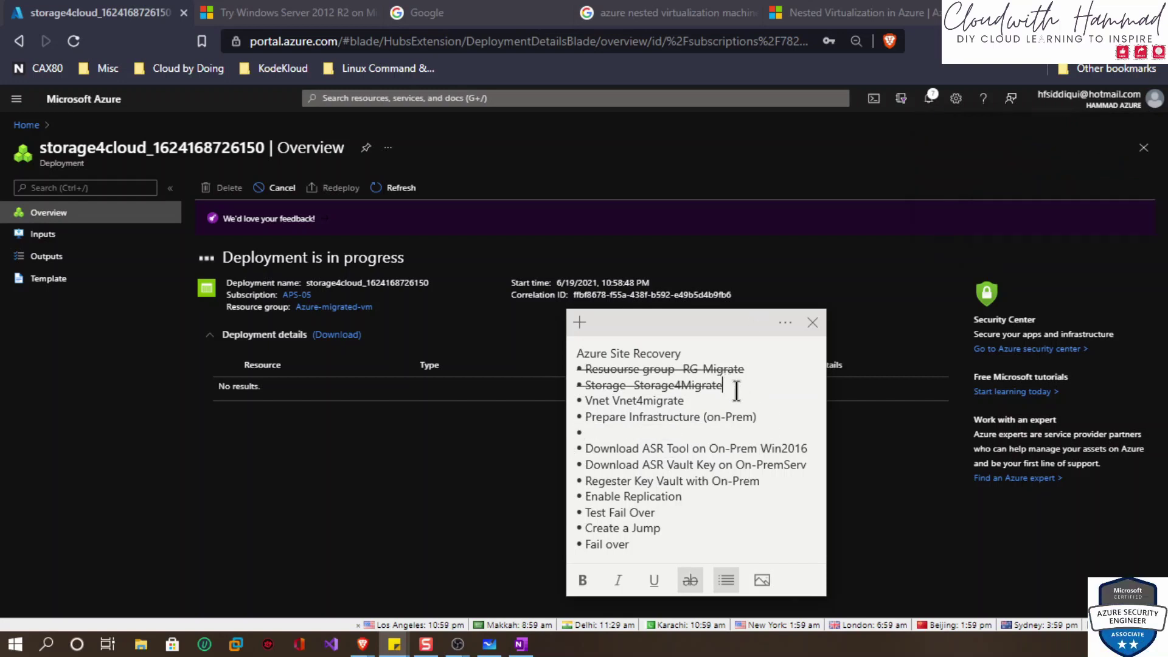
{"action": "key", "text": "Return"}
{"action": "key", "text": "ctrl+v"}
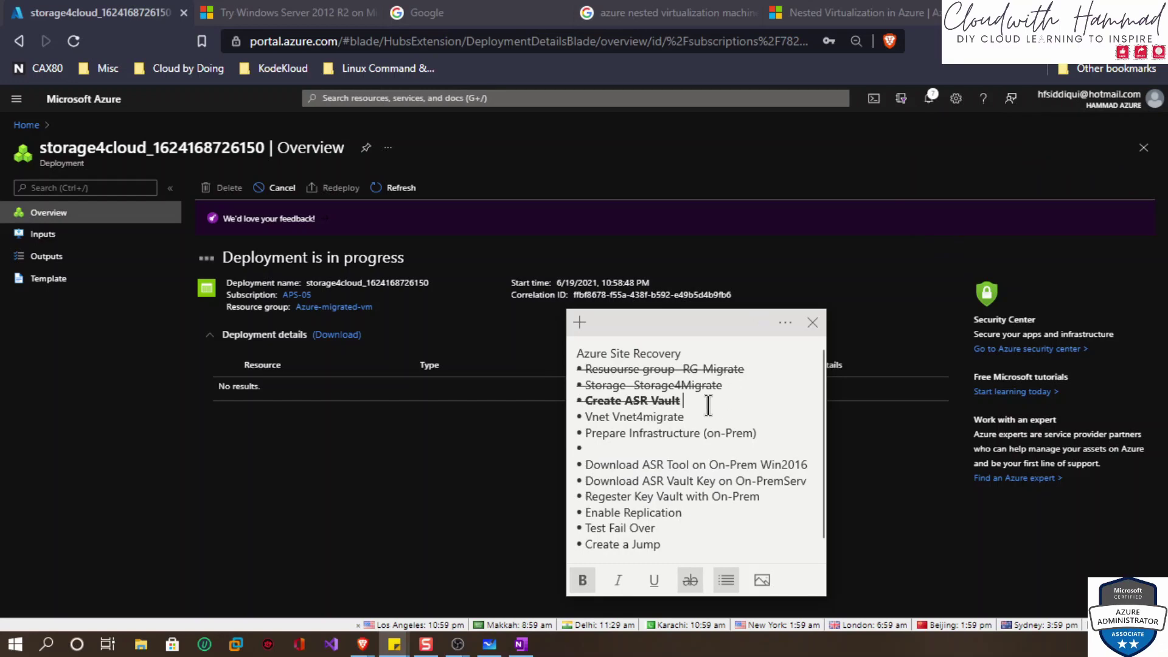
{"action": "left_click_drag", "start_coordinate": [708, 405], "coordinate": [577, 402]}
{"action": "left_click", "coordinate": [696, 582]}
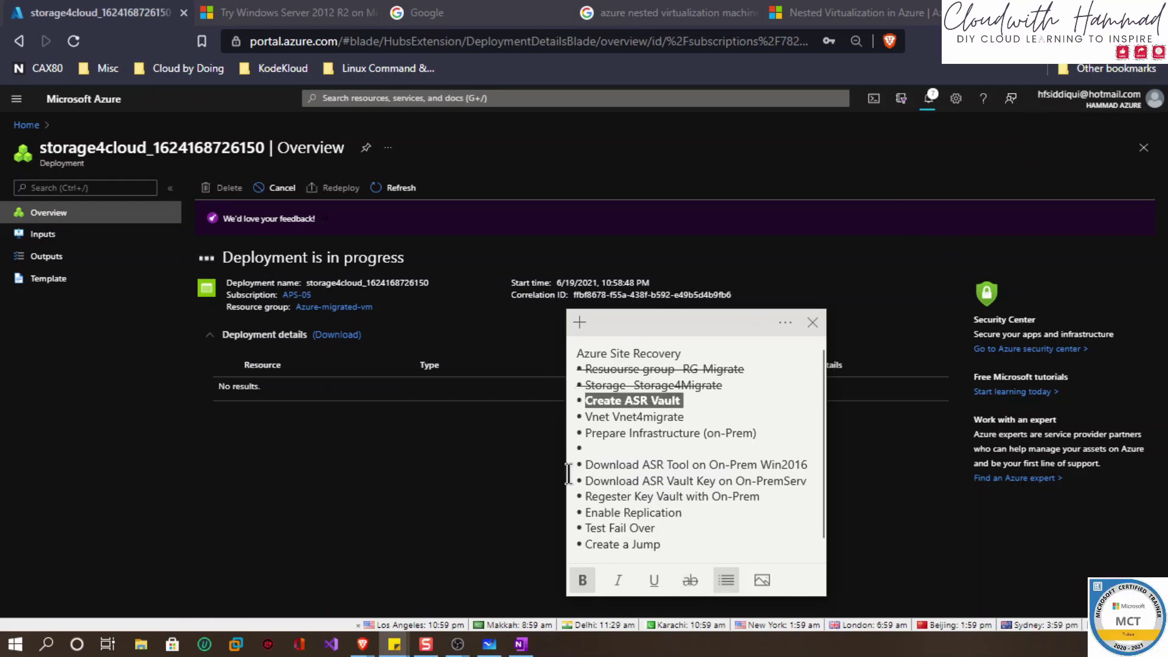
{"action": "left_click", "coordinate": [28, 125]}
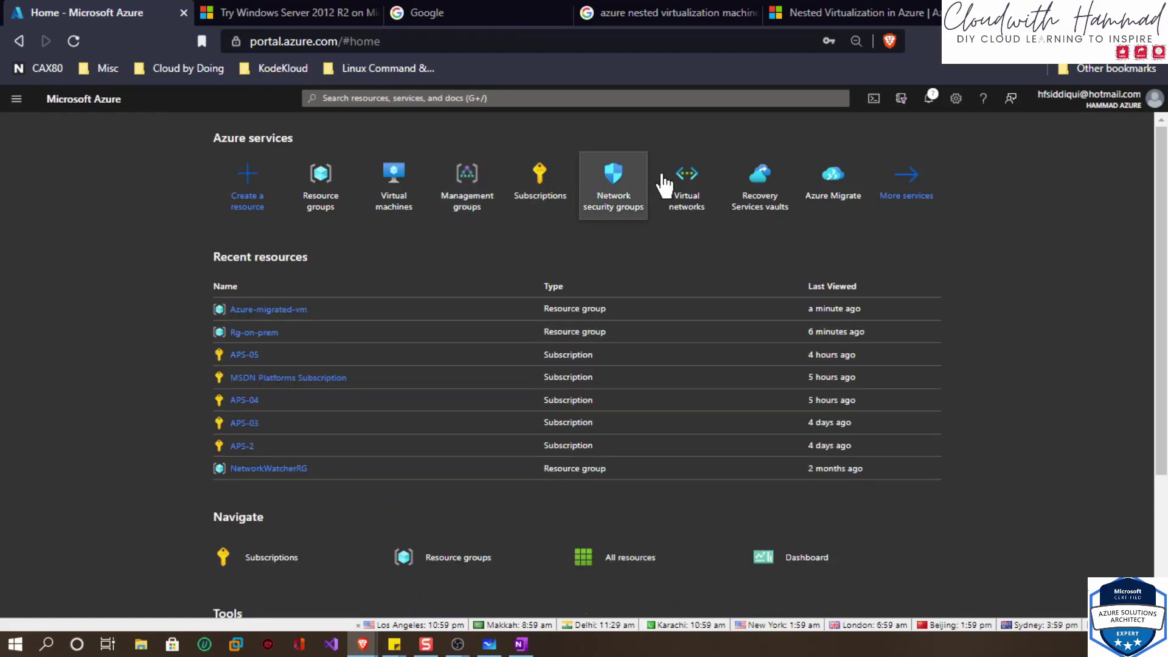
Create virtual network vnet-azure-cloud in Azure-migrated-vm with the default 10.1.0.0/16 address space.
{"action": "left_click", "coordinate": [698, 186]}
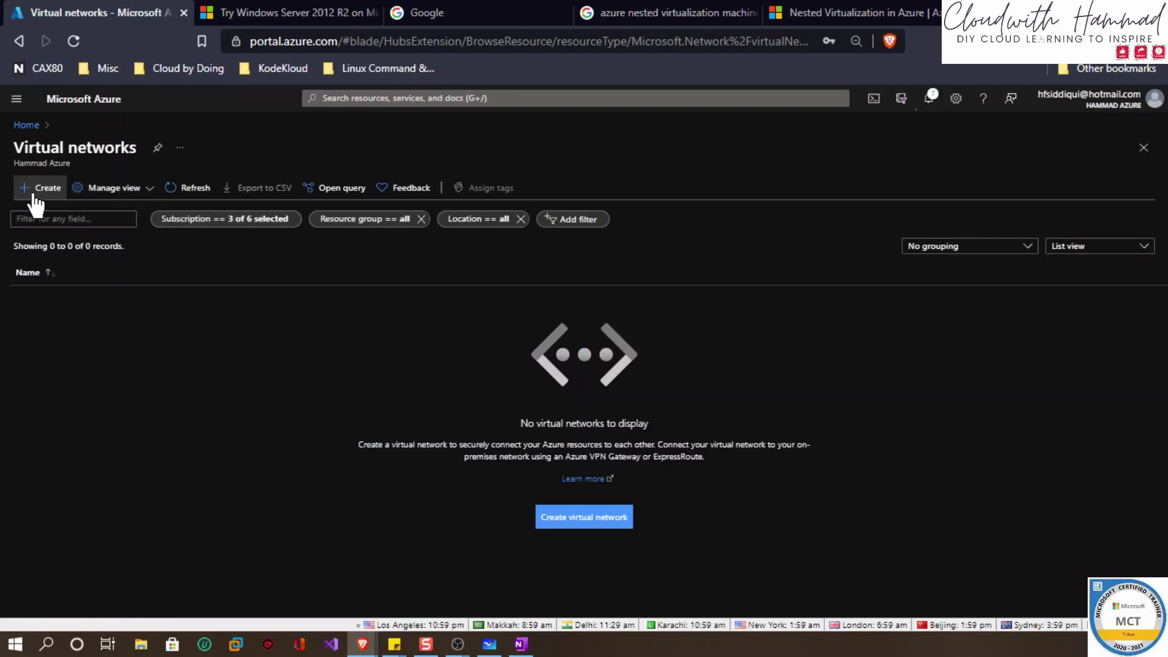
{"action": "left_click", "coordinate": [572, 515]}
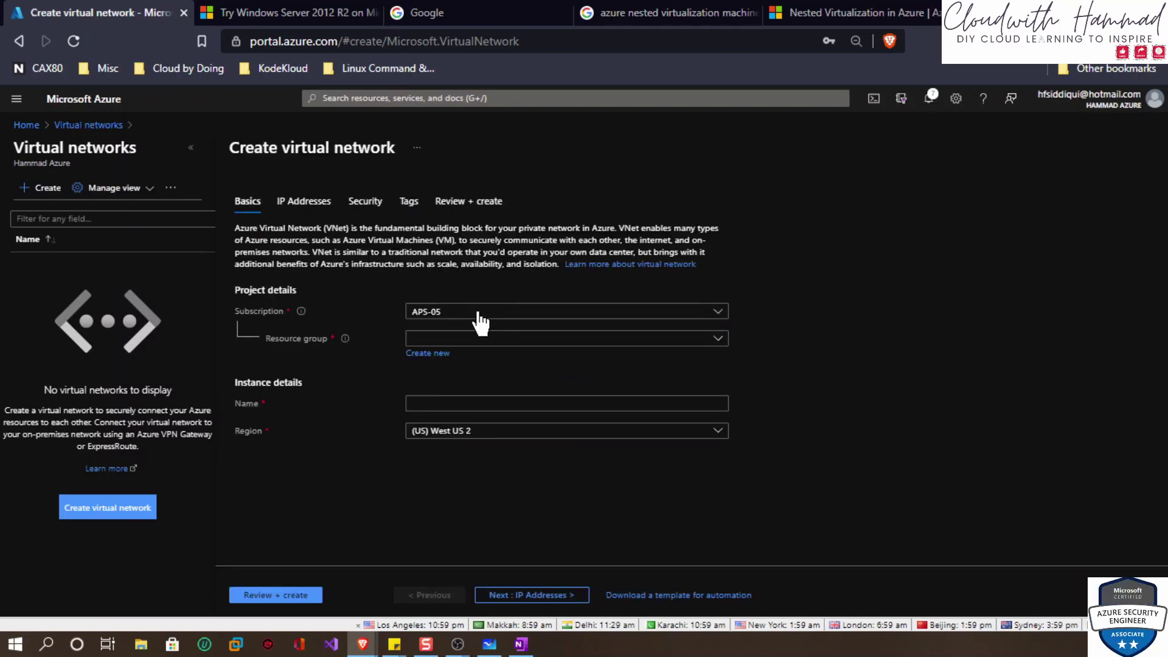
{"action": "left_click", "coordinate": [477, 339]}
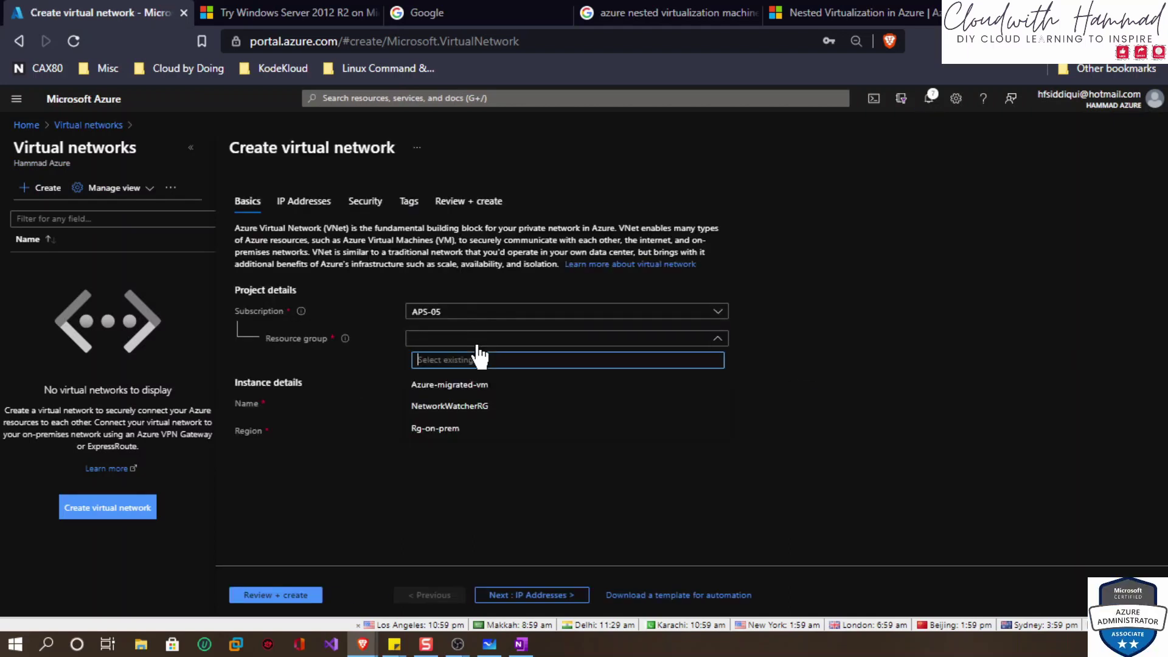
{"action": "left_click", "coordinate": [434, 387]}
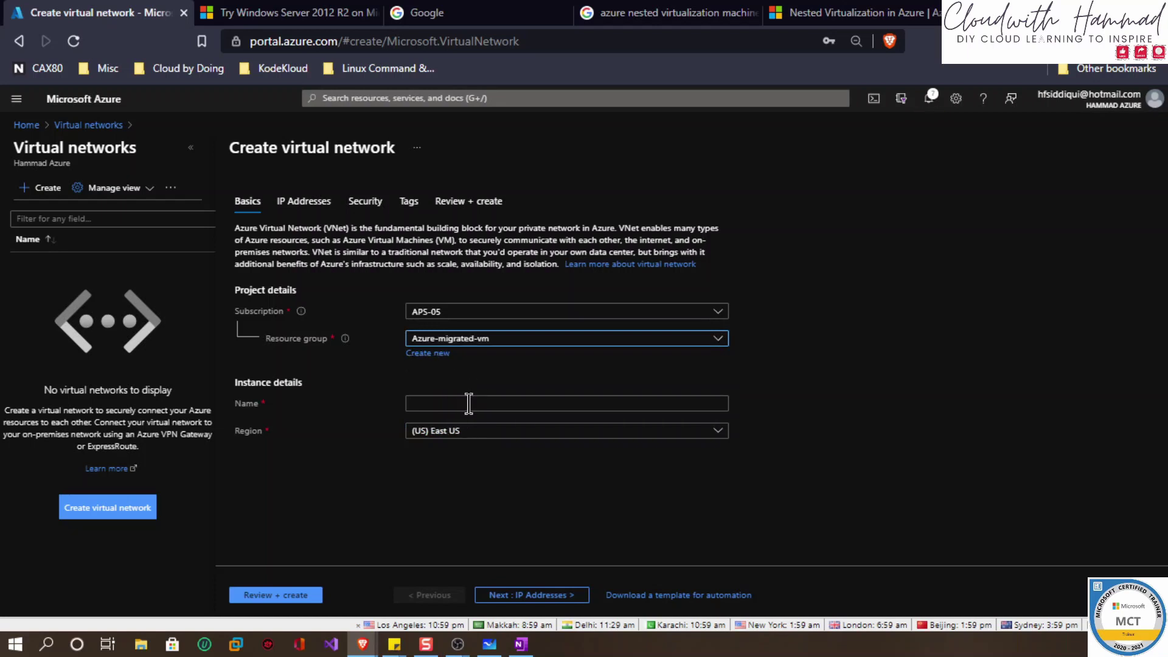
{"action": "left_click", "coordinate": [468, 404]}
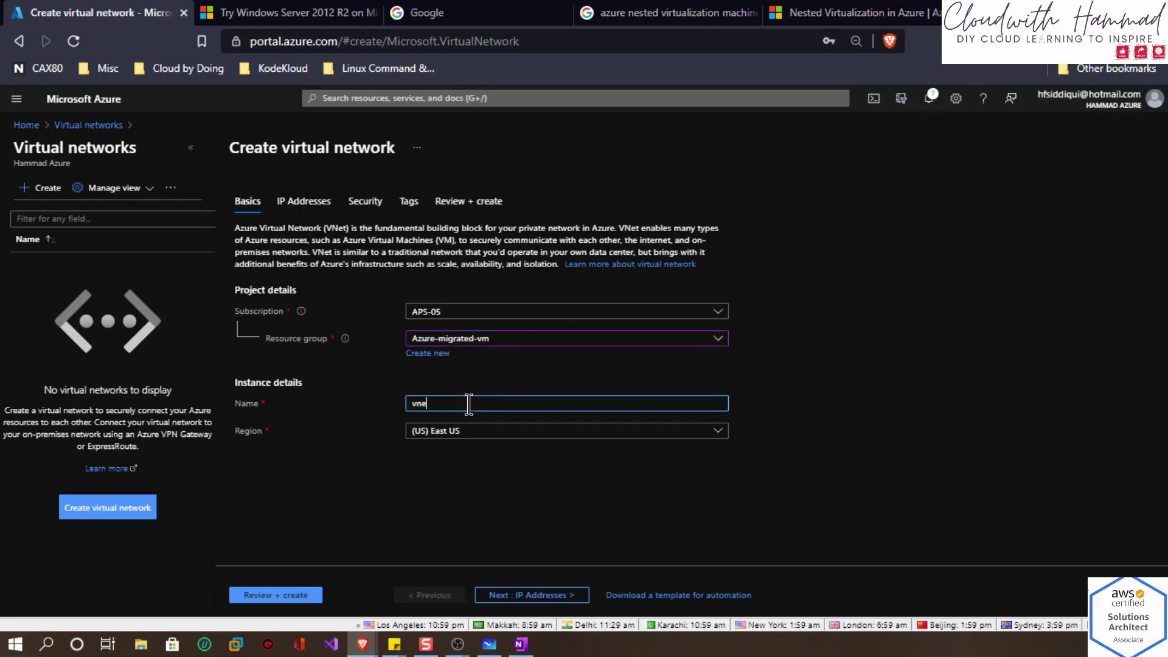
{"action": "type", "text": "vnet-azure-cloud"}
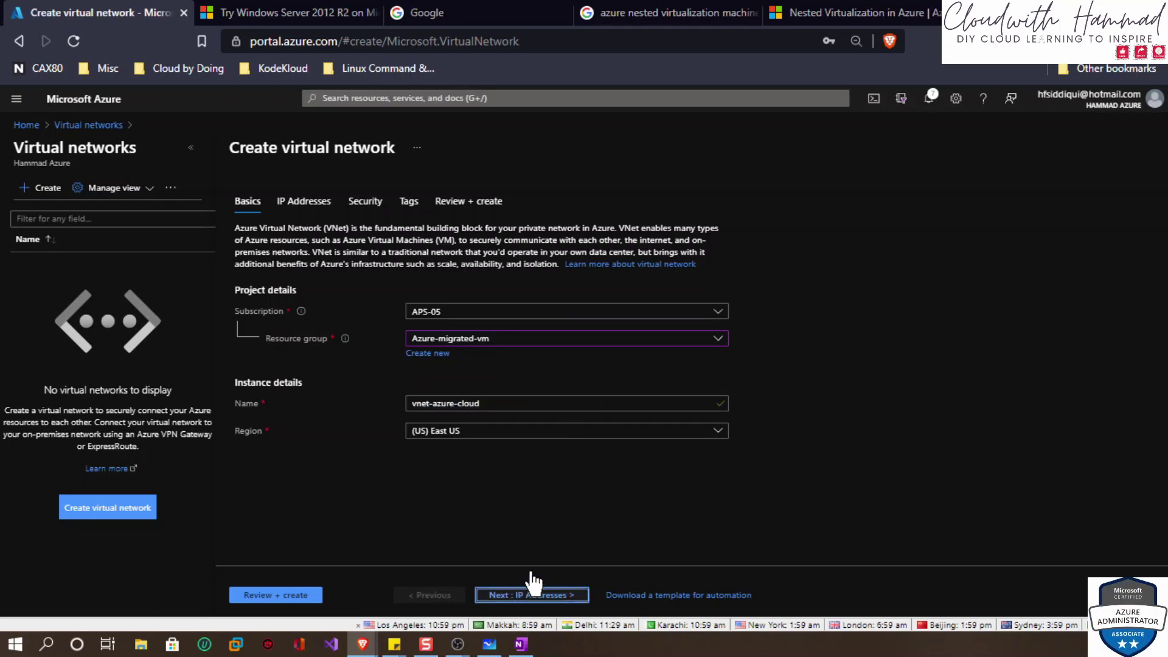
{"action": "left_click", "coordinate": [529, 595]}
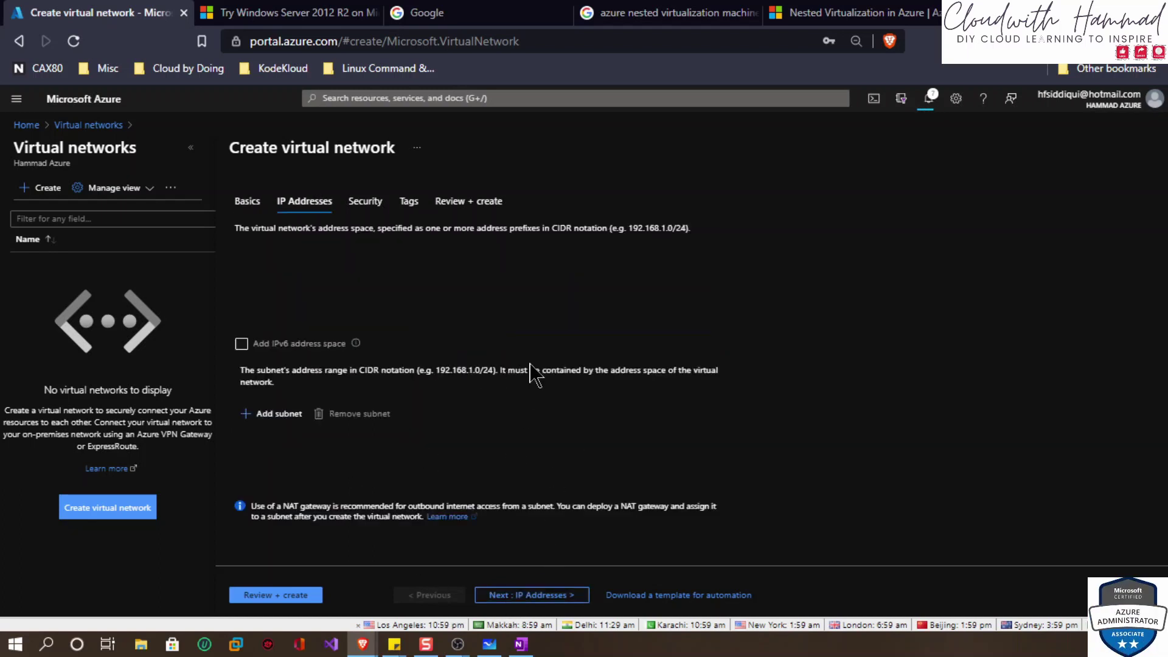
{"action": "left_click", "coordinate": [298, 595]}
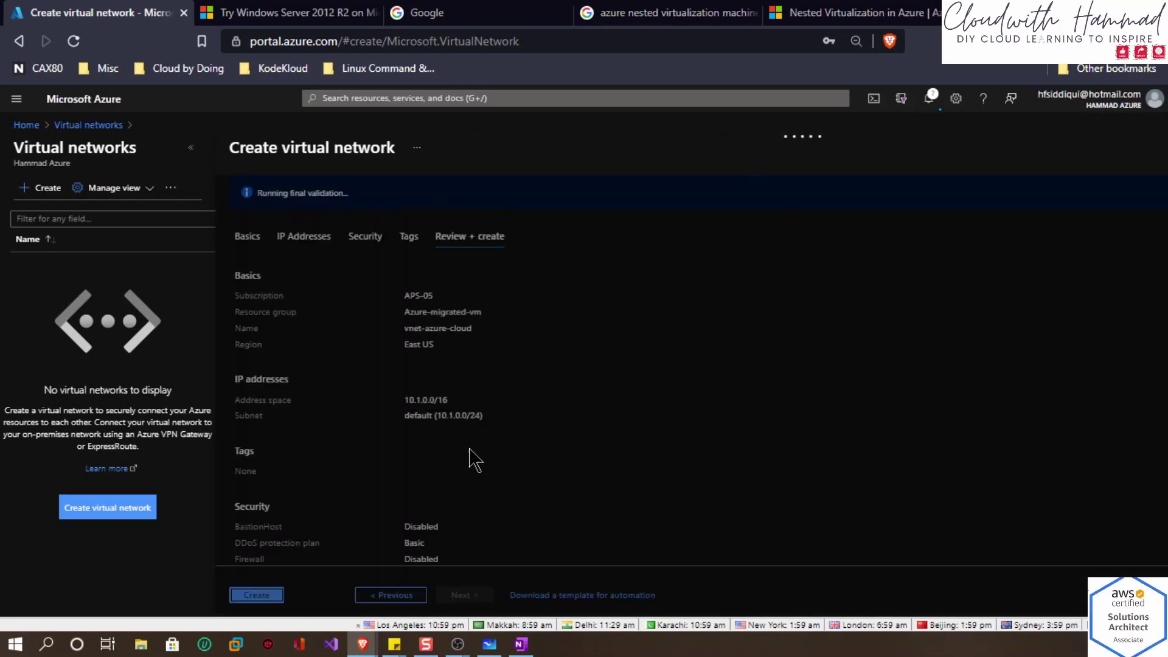
{"action": "left_click", "coordinate": [260, 596]}
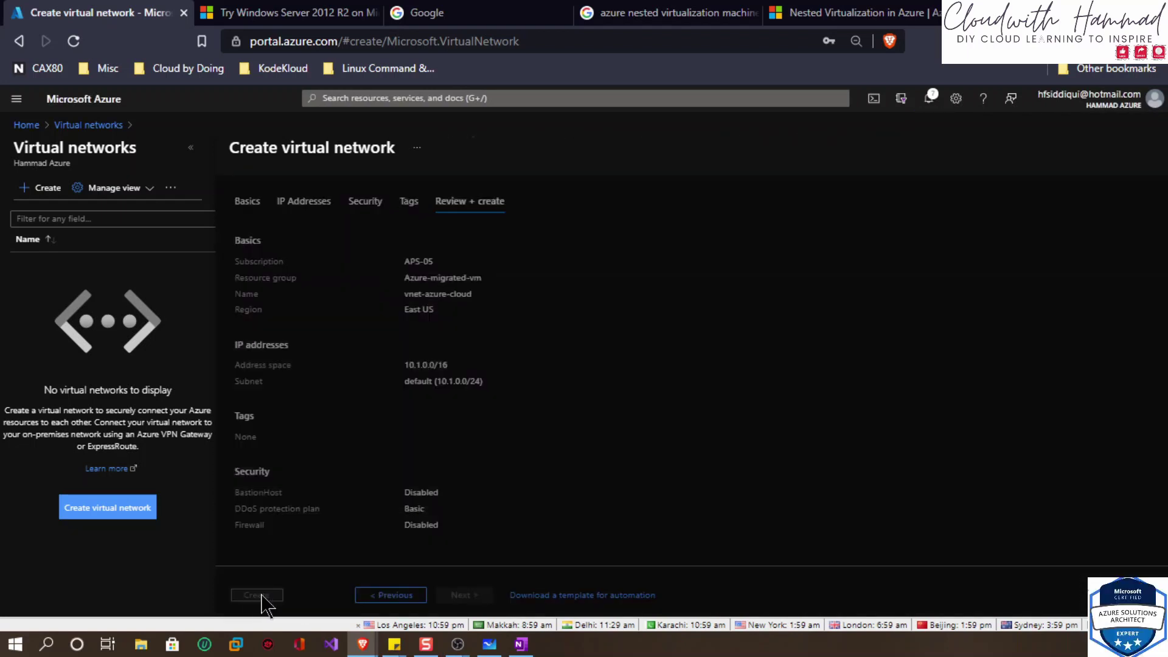
Move Vnet Vnet4migrate under Storage as completed, delete the empty bullet, and go back home.
{"action": "mouse_move", "coordinate": [394, 643]}
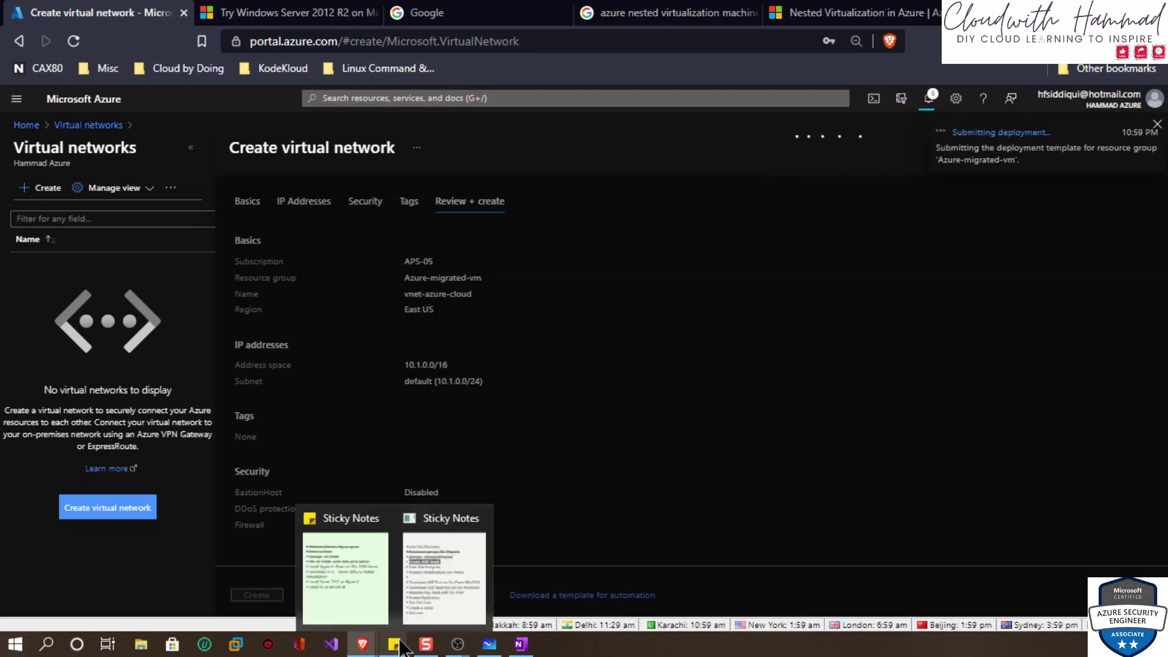
{"action": "left_click", "coordinate": [449, 605]}
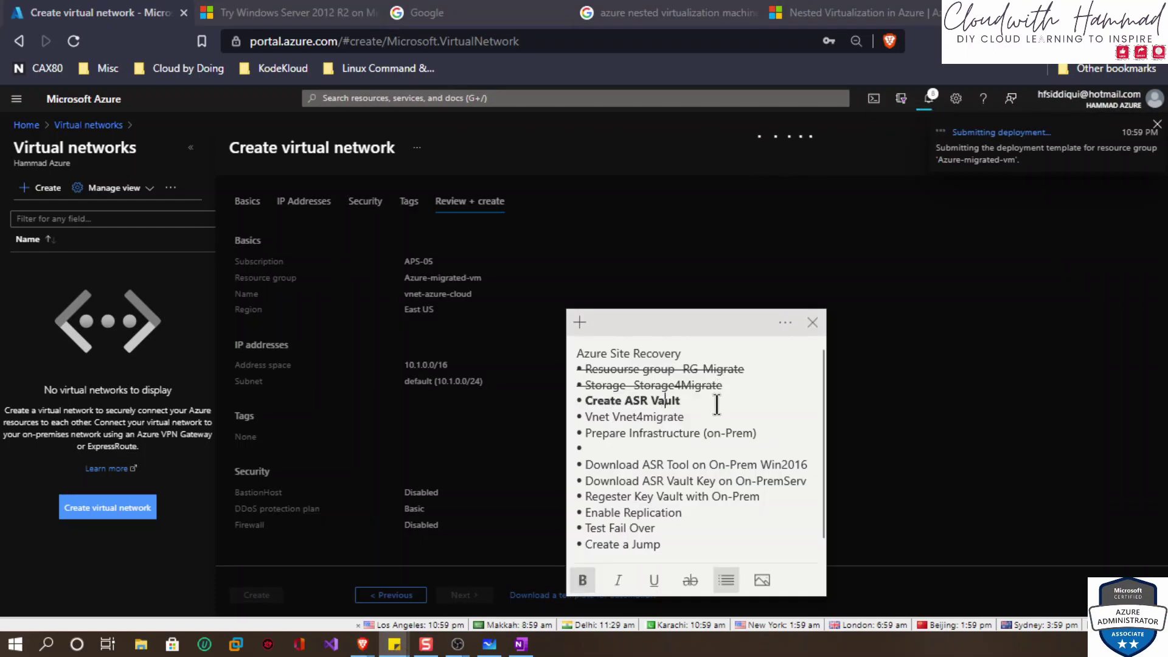
{"action": "left_click_drag", "start_coordinate": [682, 400], "coordinate": [589, 402]}
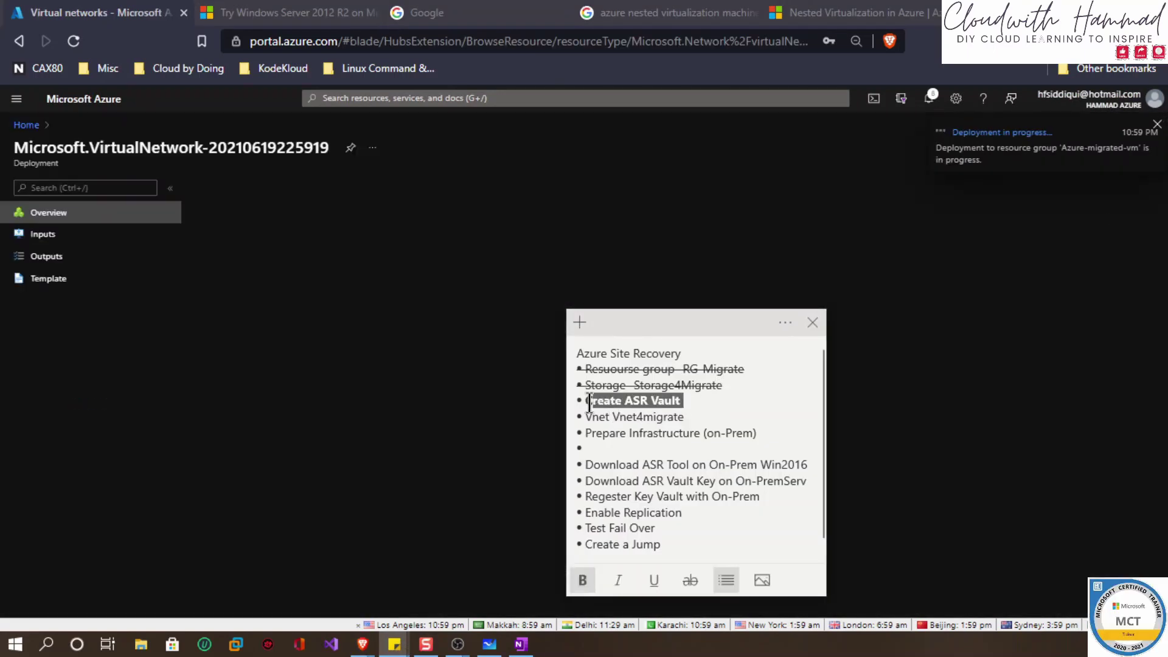
{"action": "left_click", "coordinate": [692, 418]}
{"action": "left_click_drag", "start_coordinate": [686, 417], "coordinate": [584, 418]}
{"action": "key", "text": "BackSpace"}
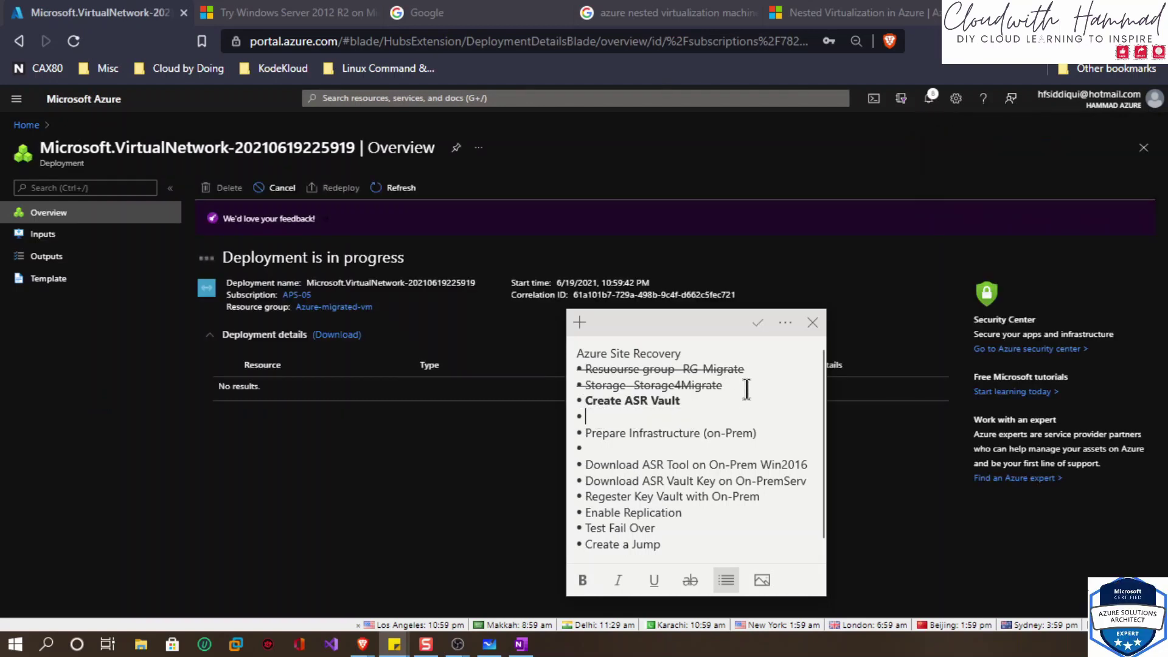
{"action": "left_click", "coordinate": [746, 387]}
{"action": "key", "text": "Return"}
{"action": "key", "text": "ctrl+v"}
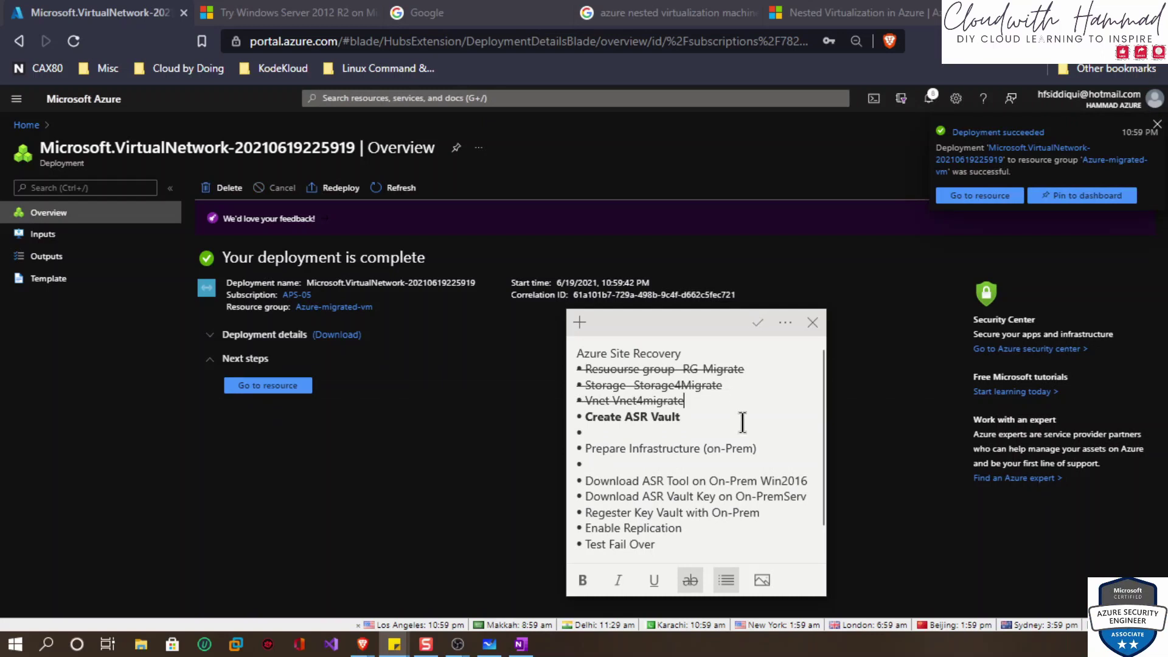
{"action": "left_click", "coordinate": [709, 433]}
{"action": "key", "text": "Delete"}
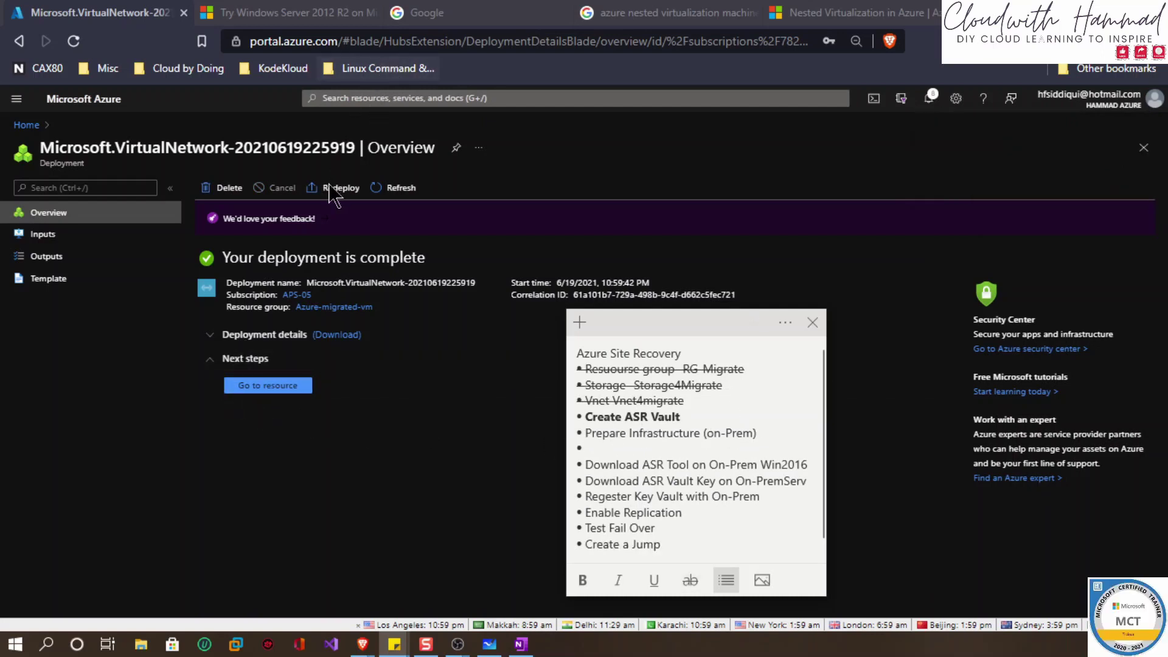
{"action": "left_click", "coordinate": [26, 124]}
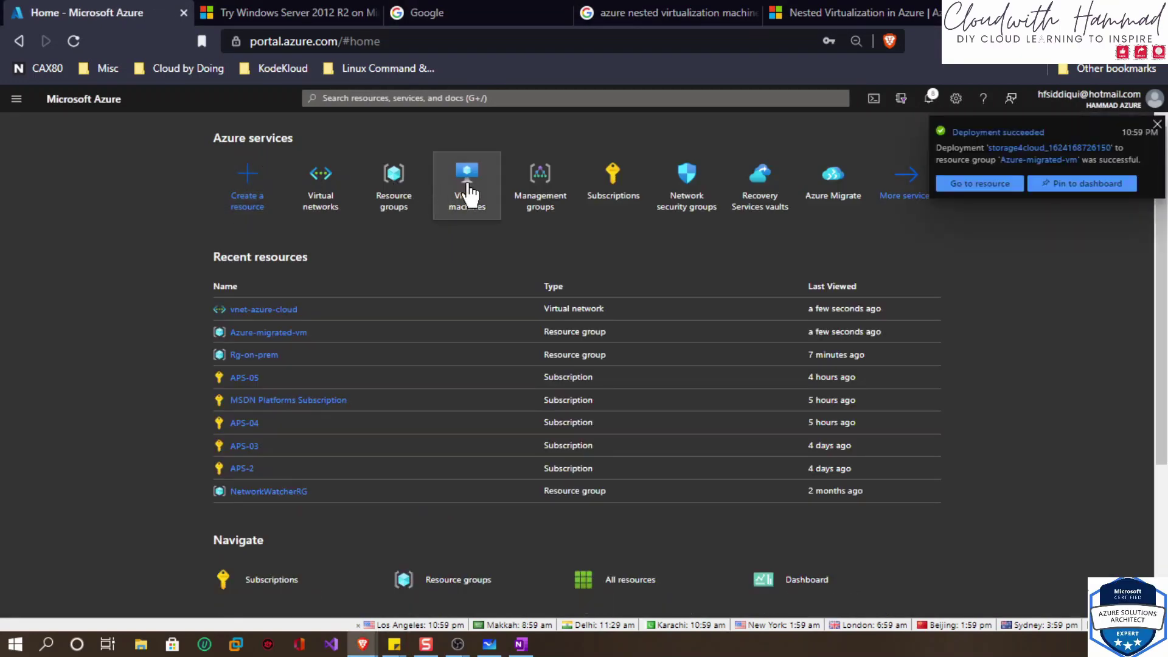
Filter the virtual machines list to only APS-05 and open onprem-vm.
{"action": "left_click", "coordinate": [468, 195]}
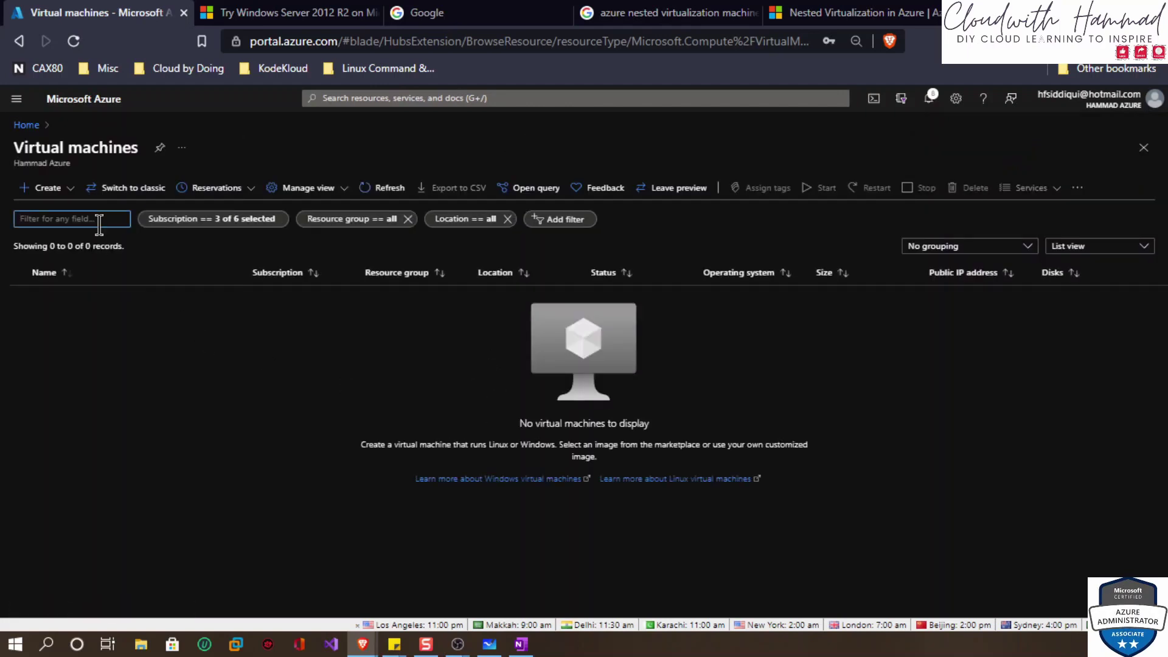
{"action": "left_click", "coordinate": [213, 218]}
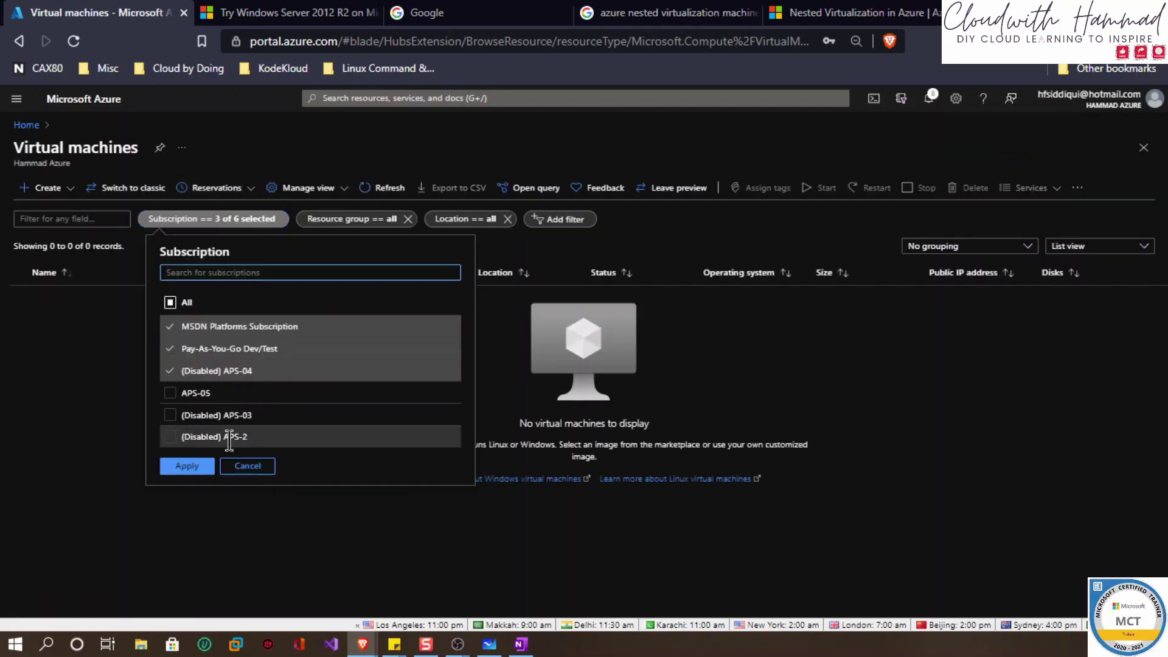
{"action": "left_click", "coordinate": [170, 302]}
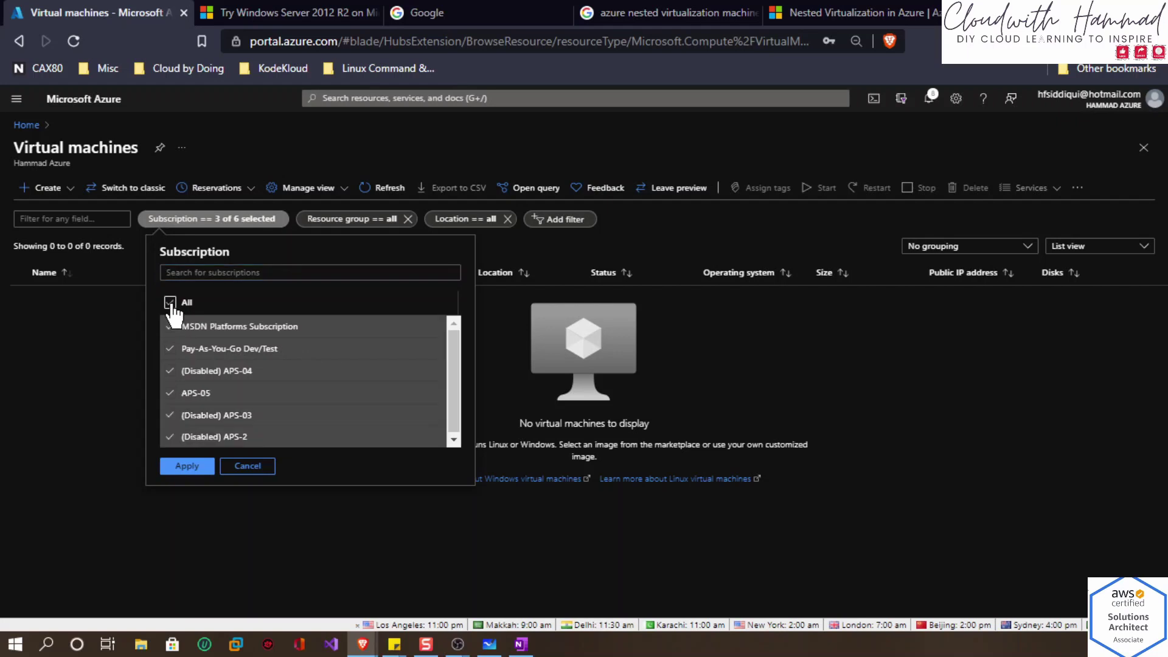
{"action": "left_click", "coordinate": [170, 302]}
{"action": "left_click", "coordinate": [171, 393]}
{"action": "left_click", "coordinate": [186, 466]}
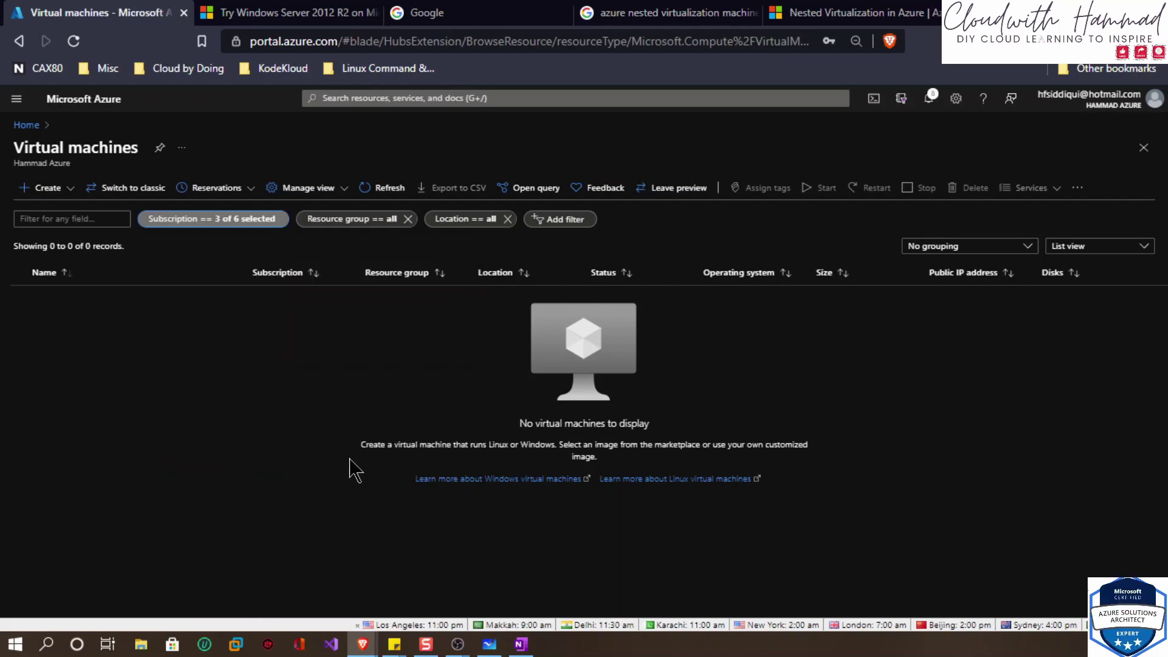
{"action": "left_click", "coordinate": [72, 298]}
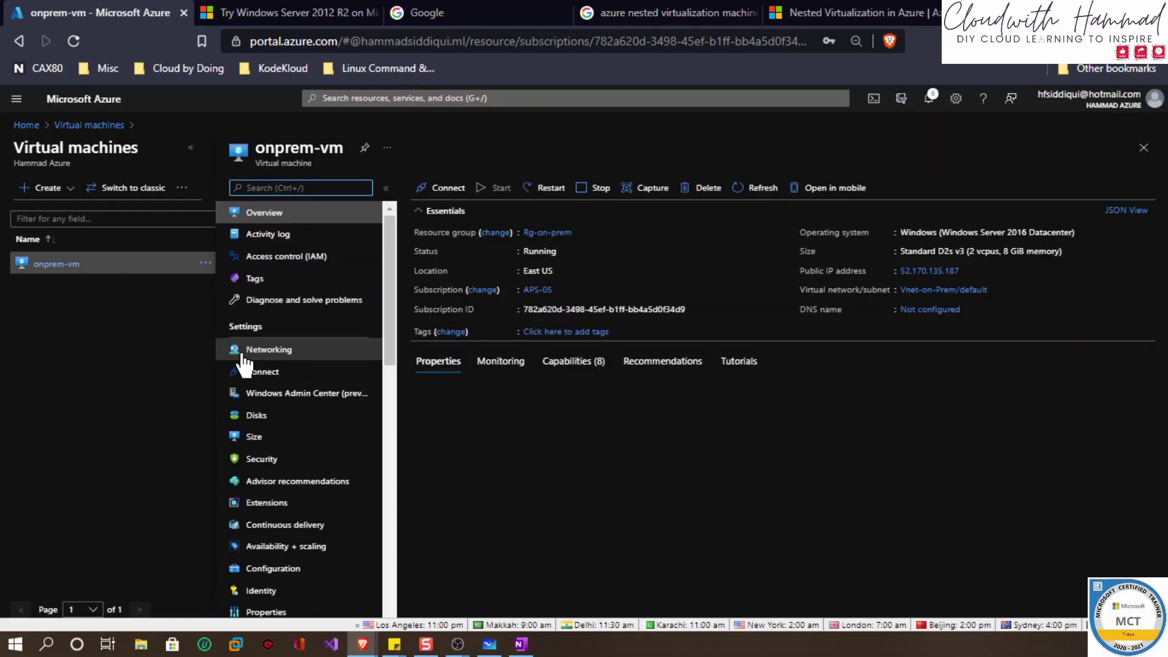
Download onprem-vm.rdp through Connect > RDP, save it, and open it.
{"action": "left_click", "coordinate": [447, 188]}
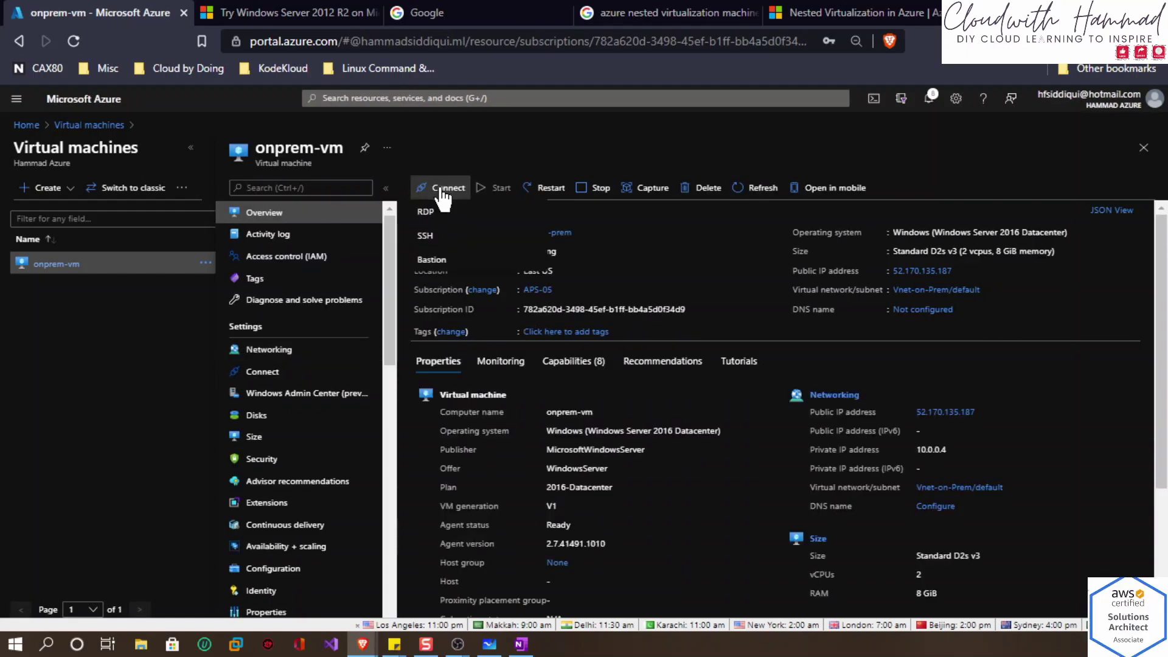
{"action": "left_click", "coordinate": [467, 214]}
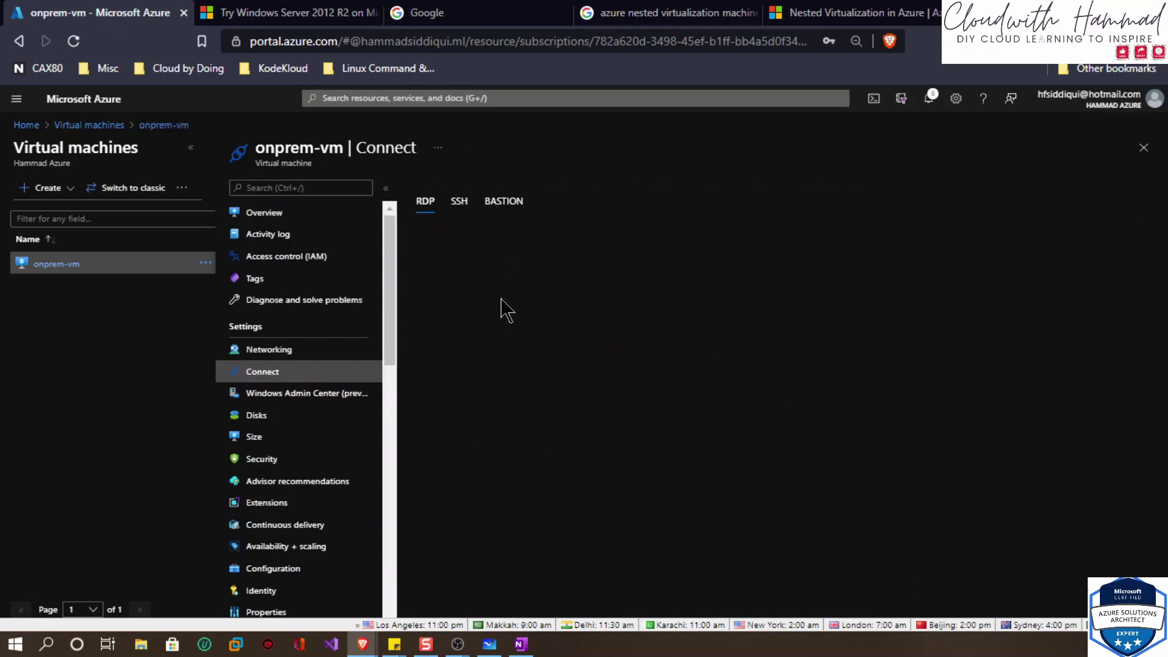
{"action": "left_click", "coordinate": [466, 402]}
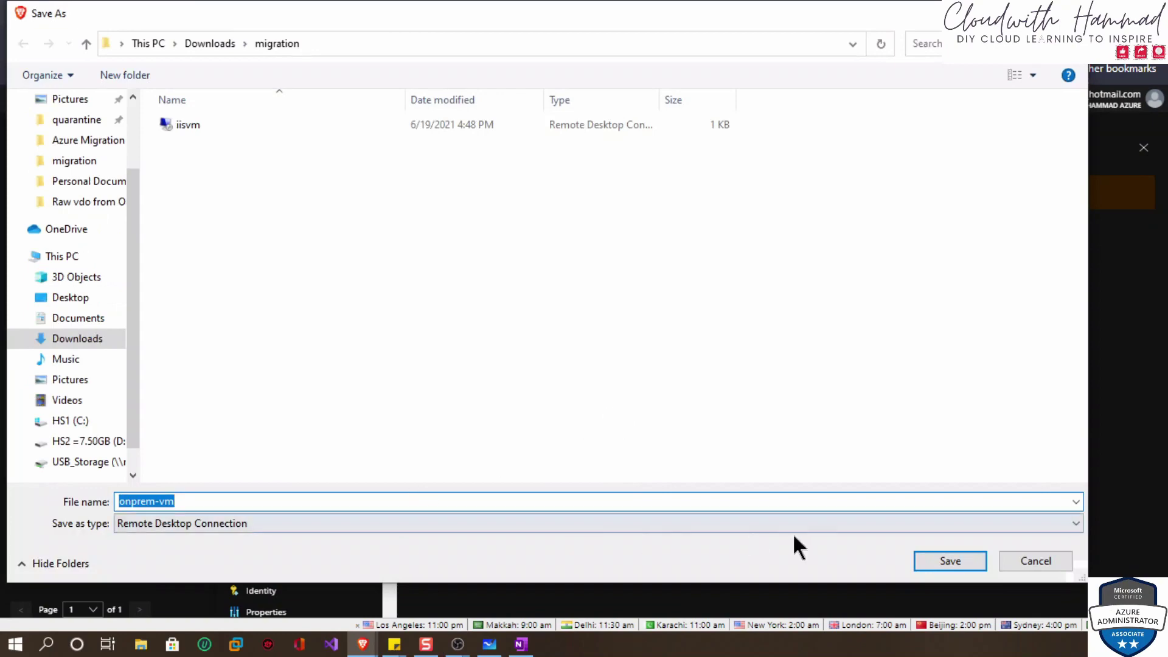
{"action": "left_click", "coordinate": [942, 563]}
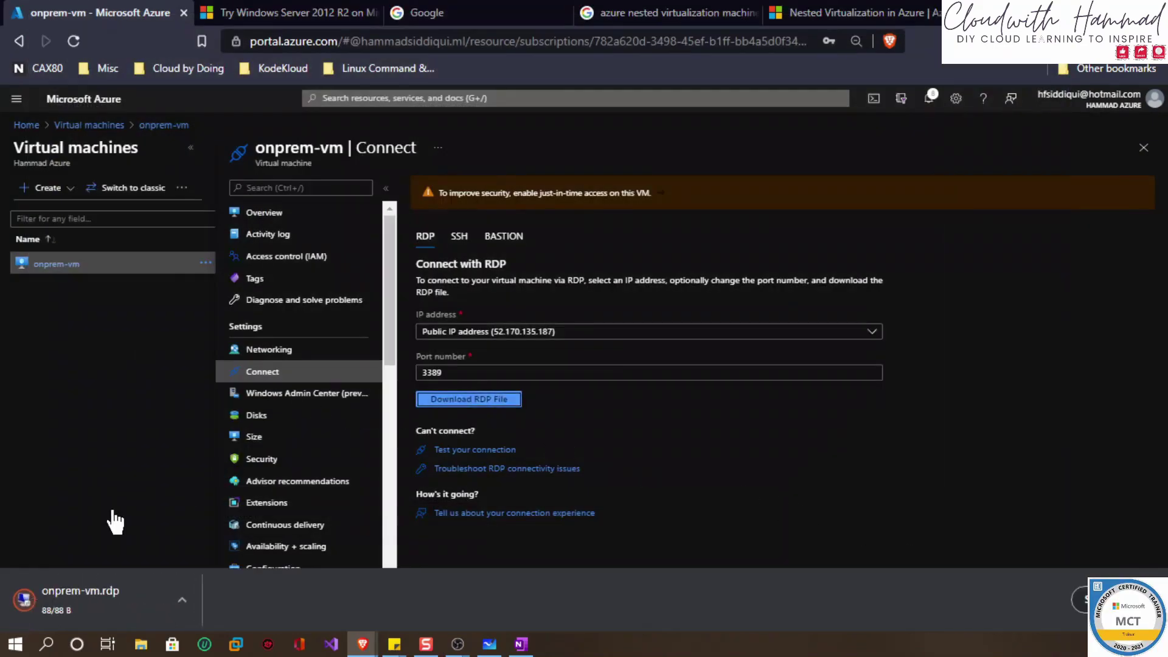
{"action": "left_click", "coordinate": [65, 601]}
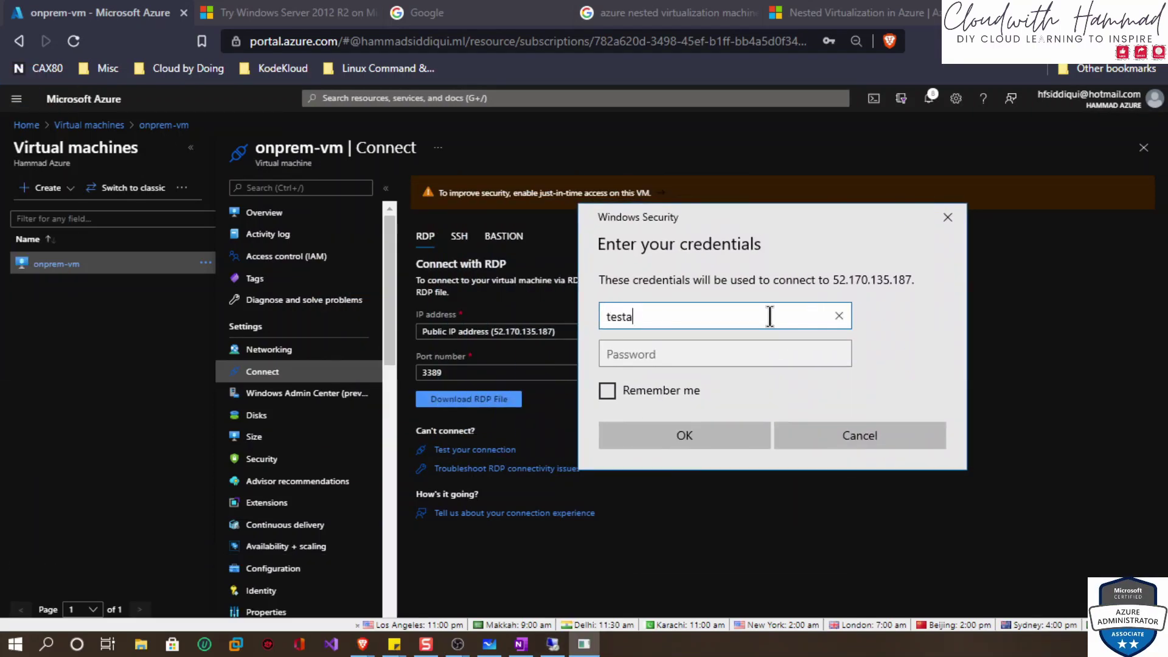
Enter the admin username and password, then accept the certificate warning to reach the desktop.
{"action": "type", "text": "in"}
{"action": "key", "text": "Tab"}
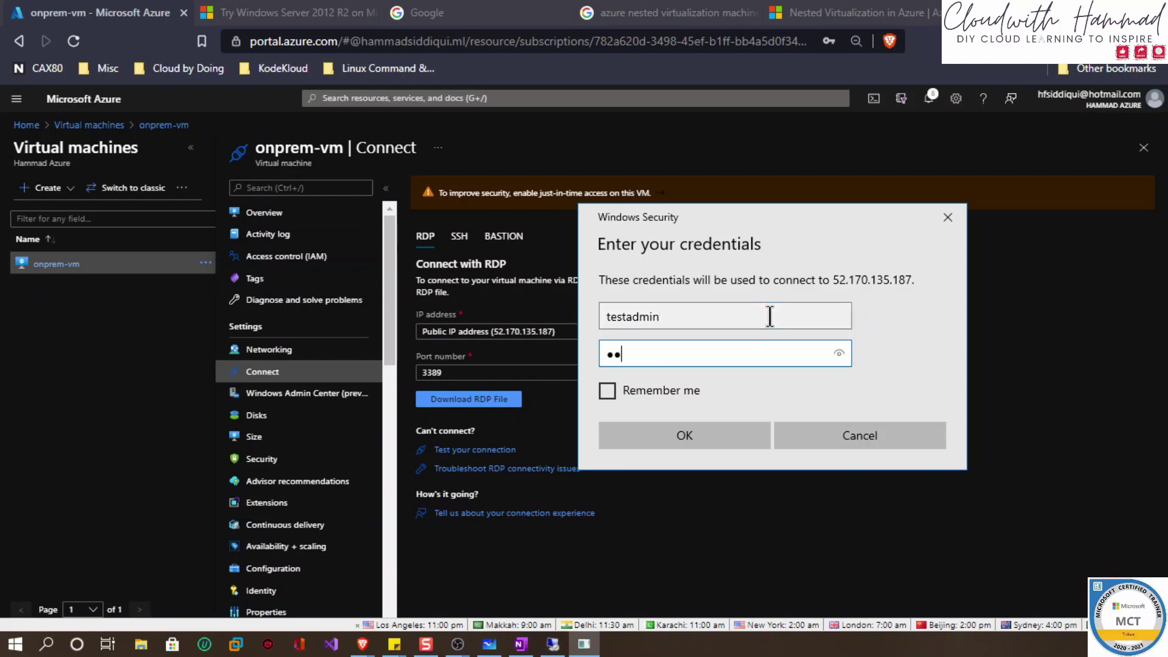
{"action": "type", "text": "•••••••"}
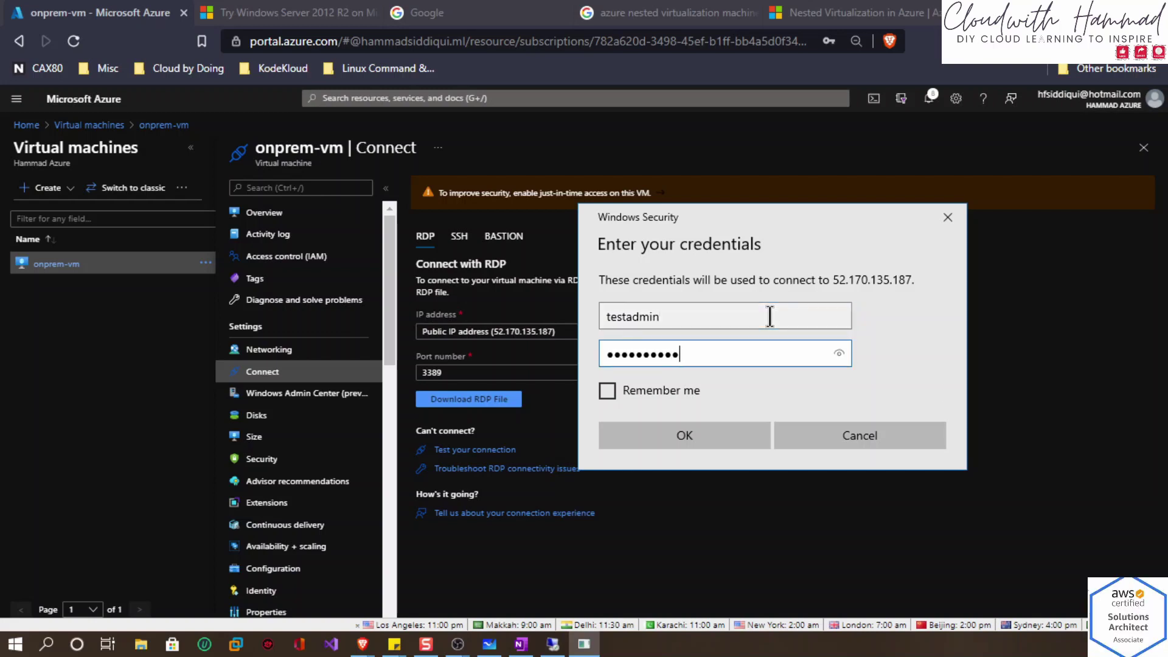
{"action": "left_click", "coordinate": [738, 443]}
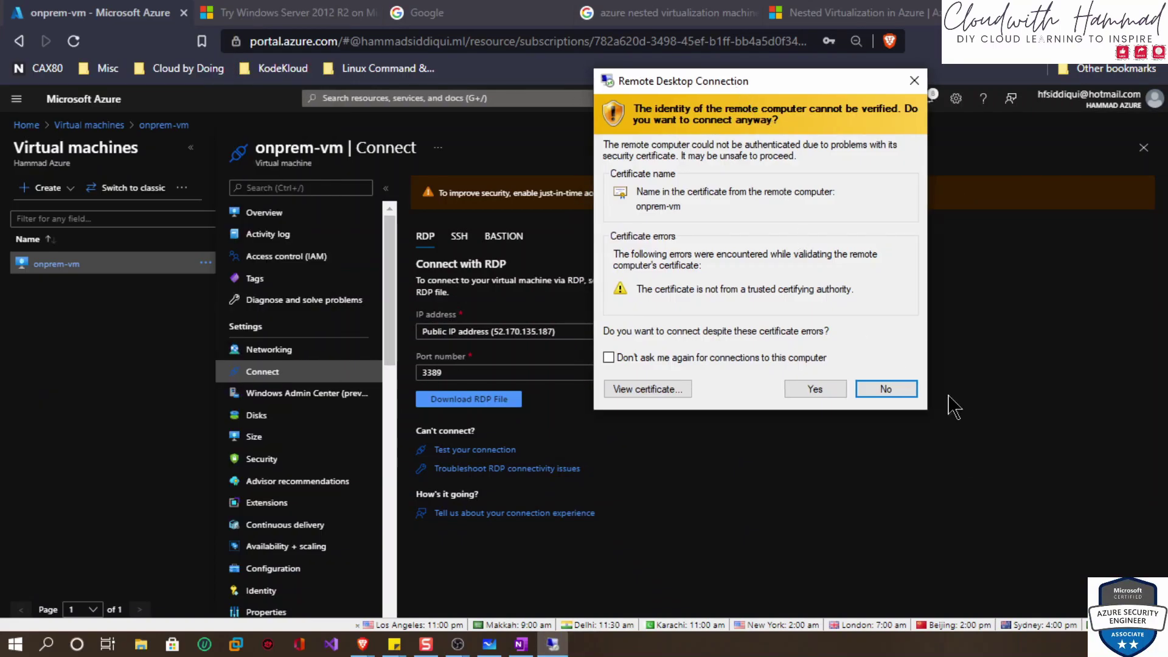
{"action": "left_click", "coordinate": [815, 389]}
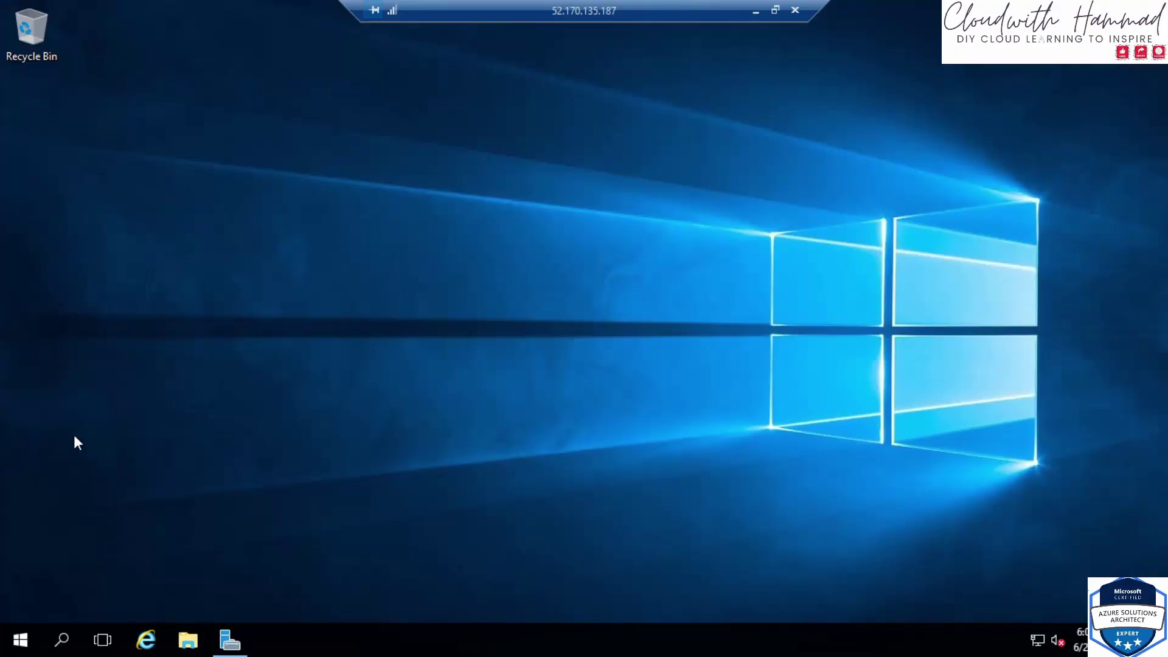
Launch Internet Explorer without recommended settings and load google.com in a maximized window.
{"action": "left_click", "coordinate": [146, 639]}
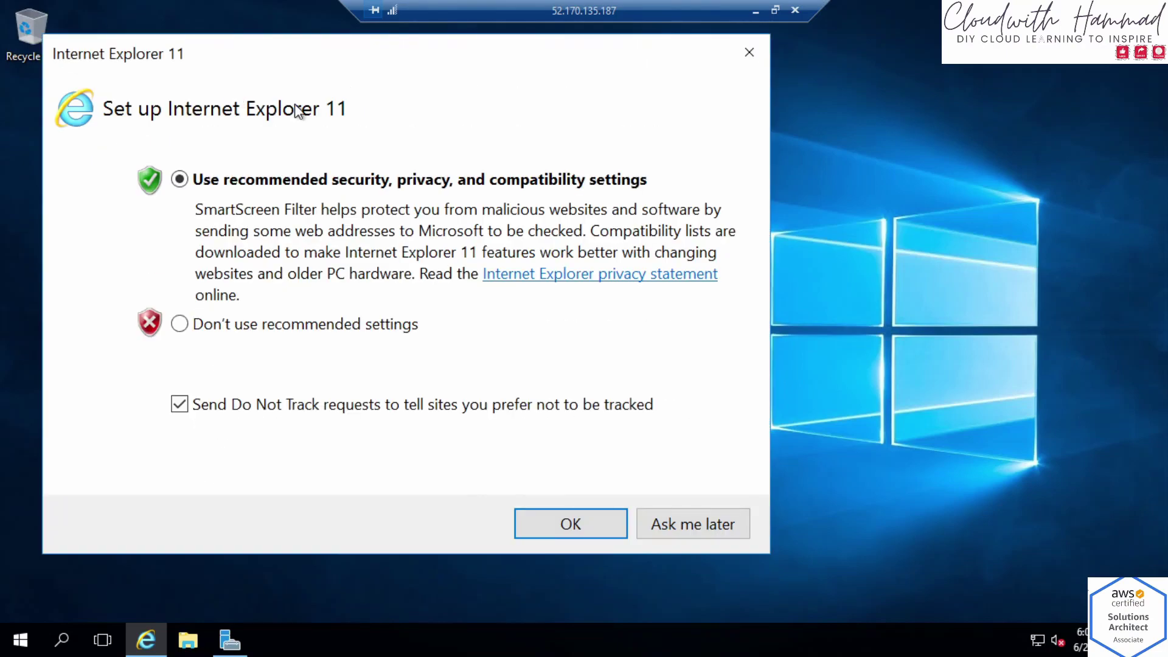
{"action": "left_click", "coordinate": [292, 319]}
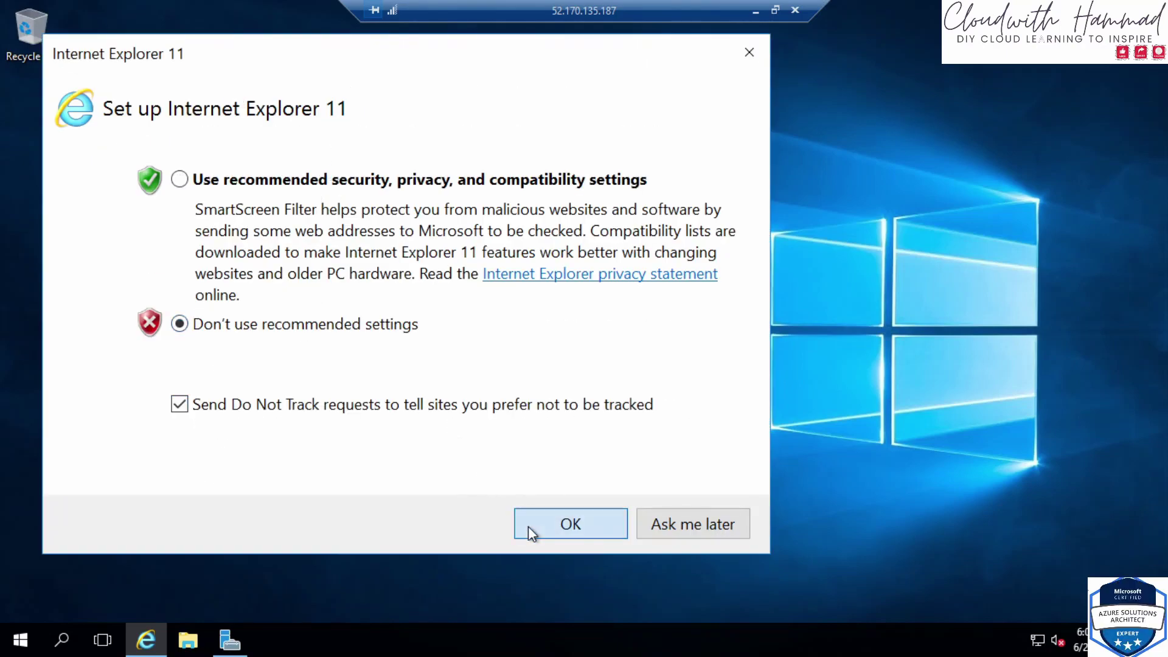
{"action": "left_click", "coordinate": [528, 527]}
{"action": "left_click", "coordinate": [252, 90]}
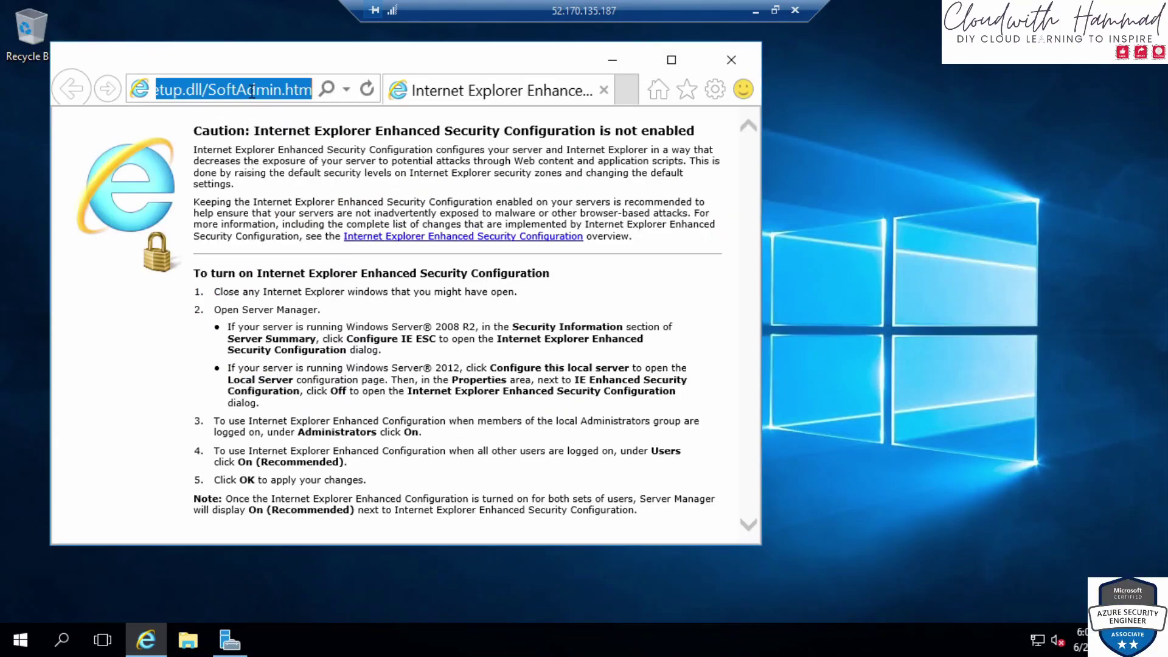
{"action": "type", "text": "google"}
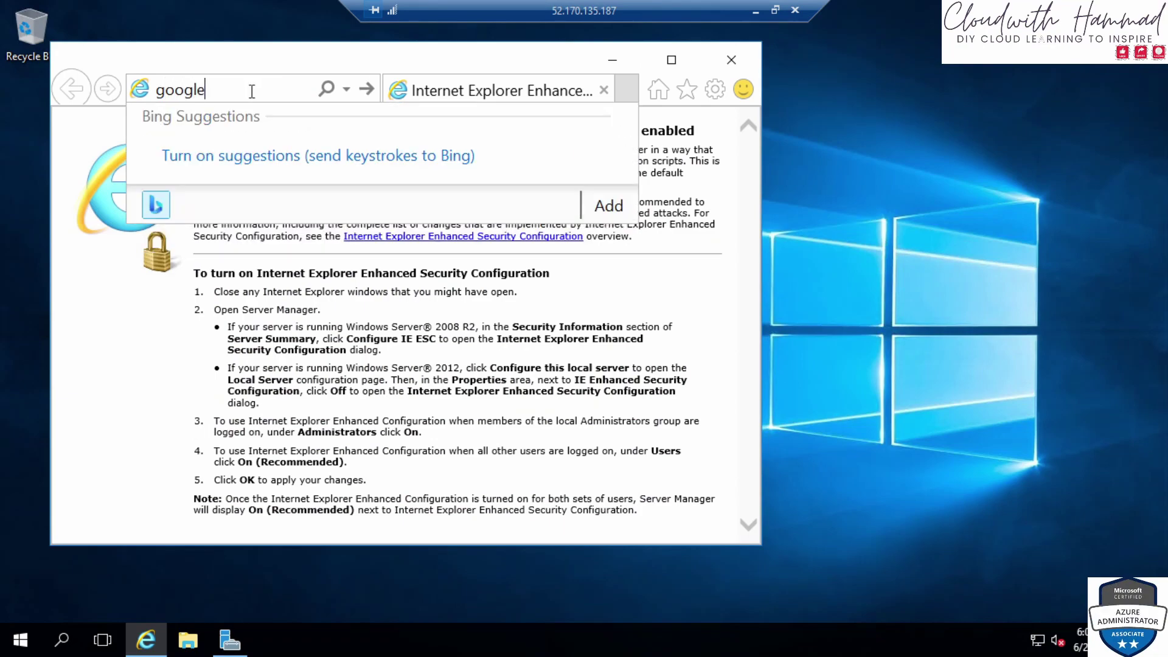
{"action": "type", "text": ".com"}
{"action": "key", "text": "Return"}
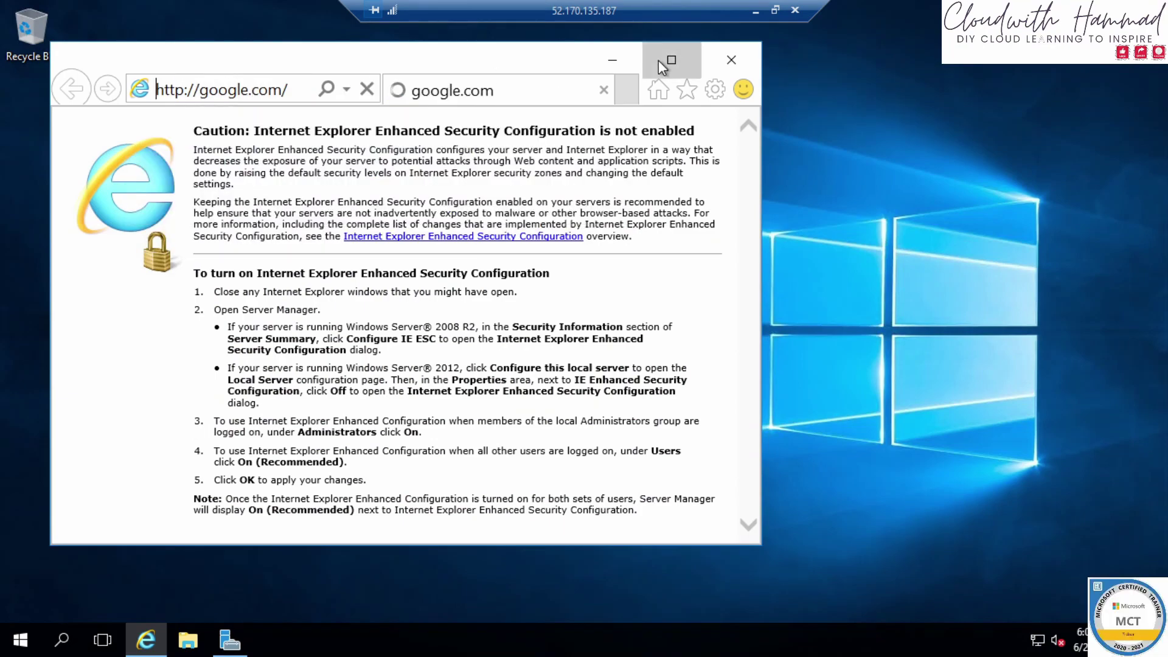
{"action": "left_click", "coordinate": [668, 59]}
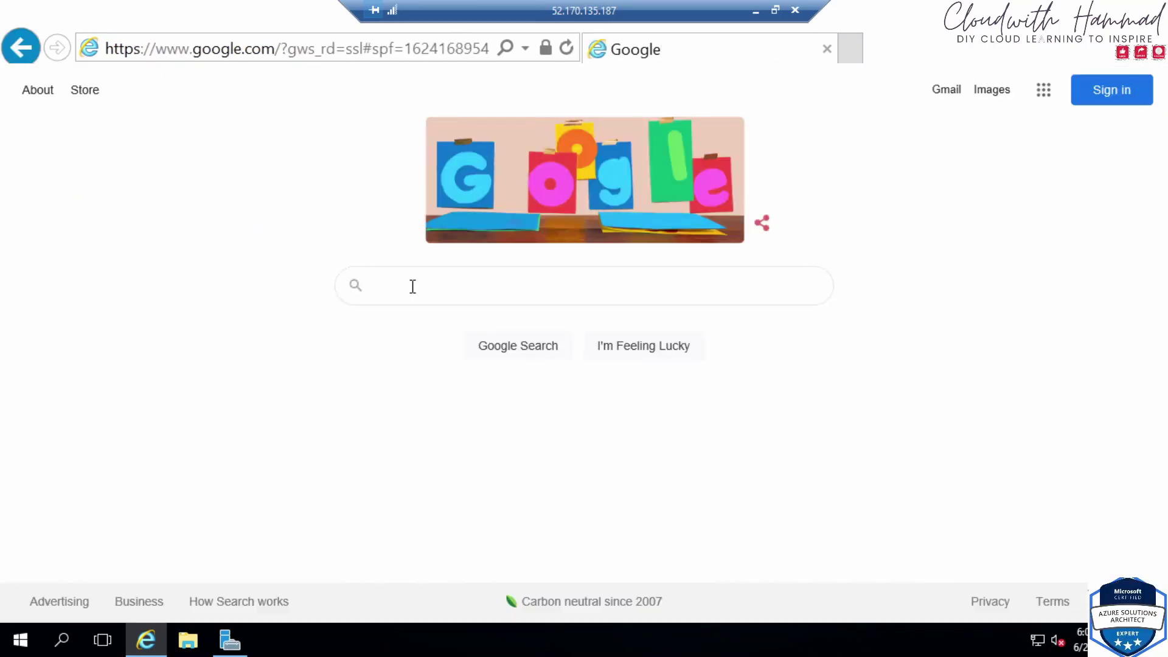
Search Google for 'windows server 2012 r2 end of life'.
{"action": "left_click", "coordinate": [412, 286]}
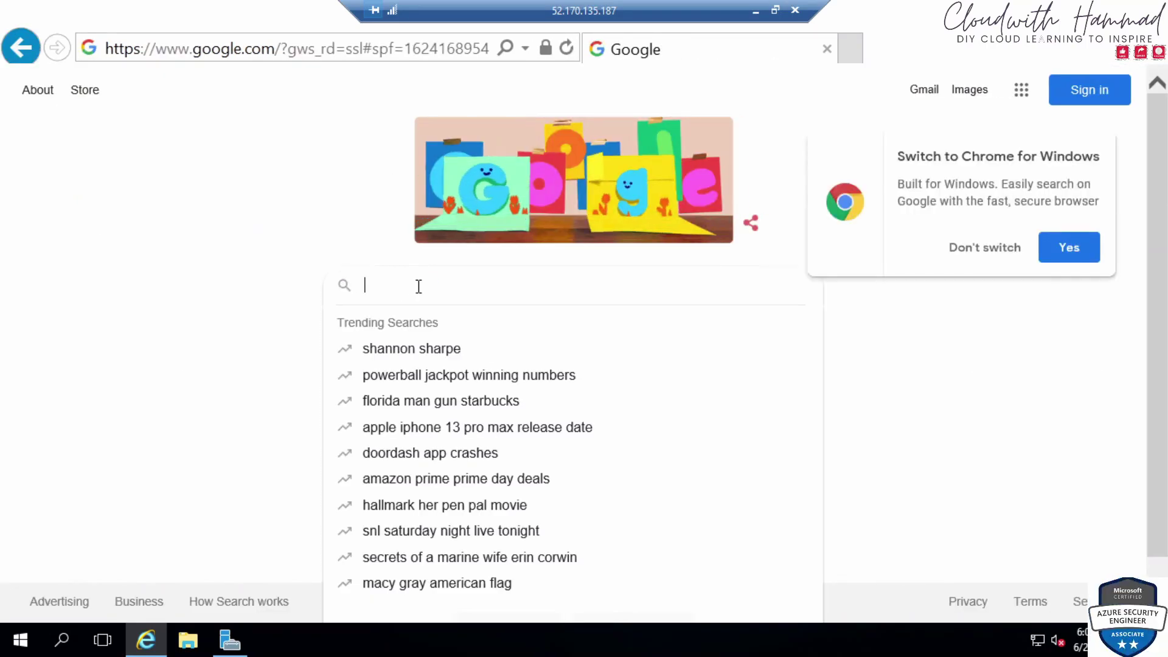
{"action": "type", "text": "wind"}
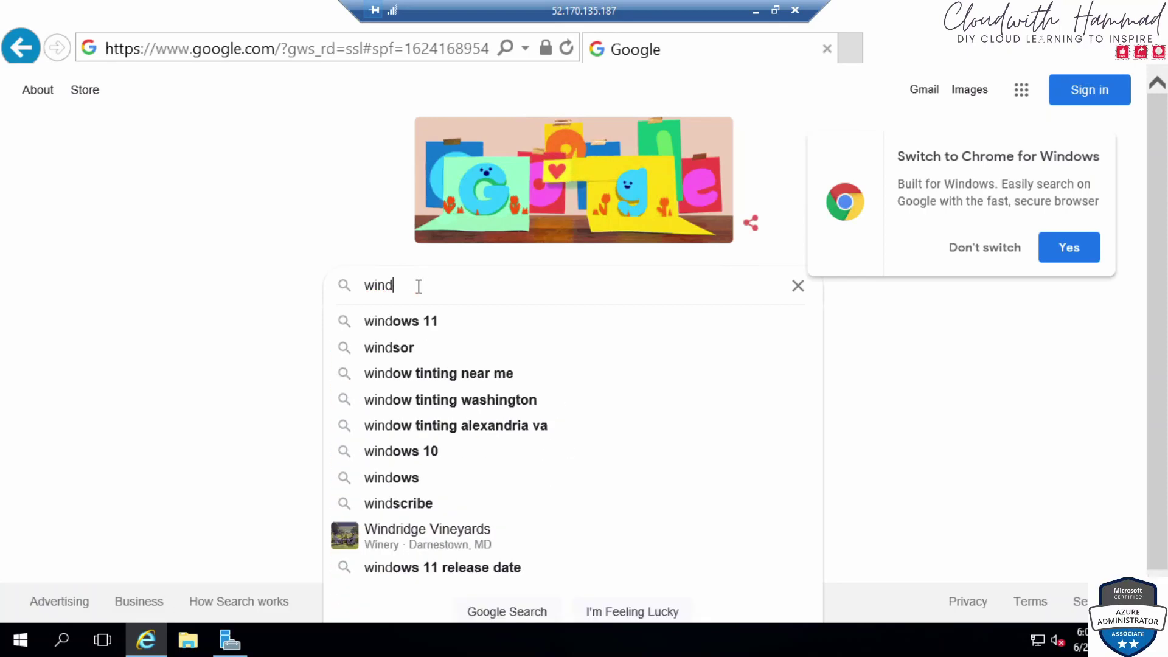
{"action": "key", "text": "BackSpace"}
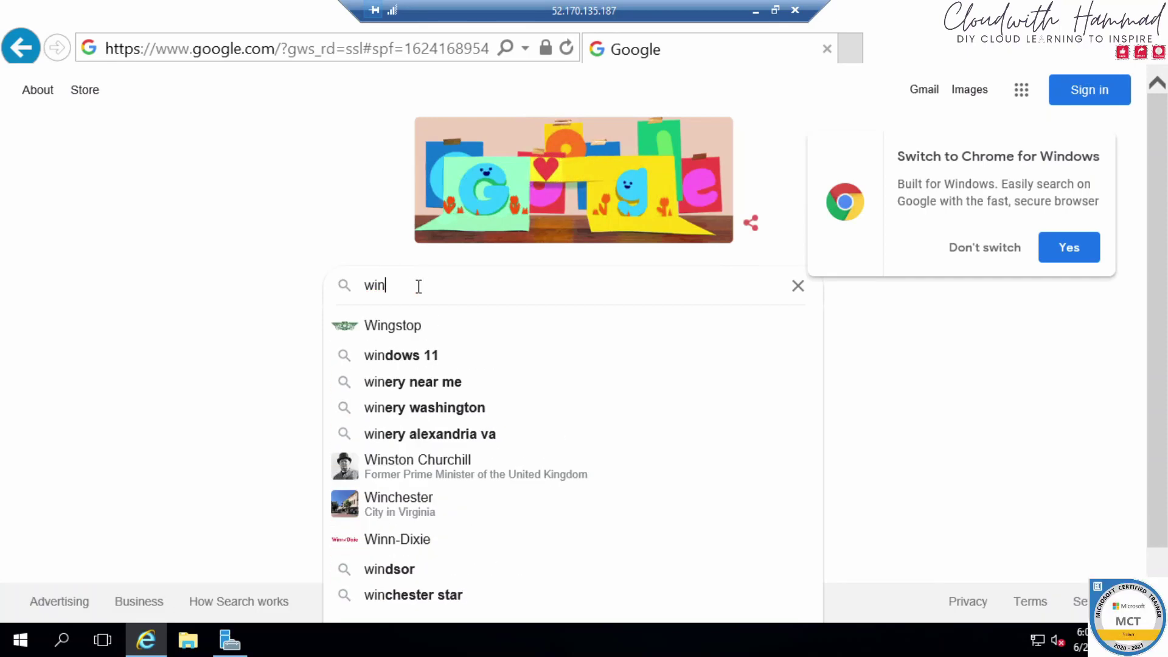
{"action": "type", "text": "dows"}
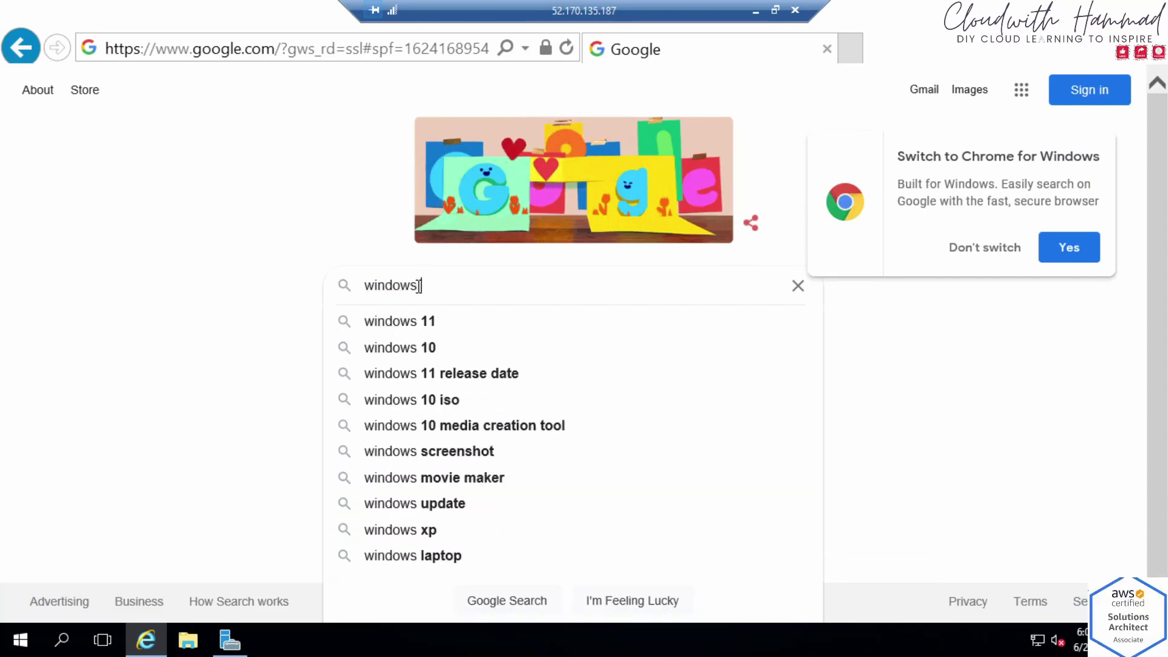
{"action": "type", "text": " server"}
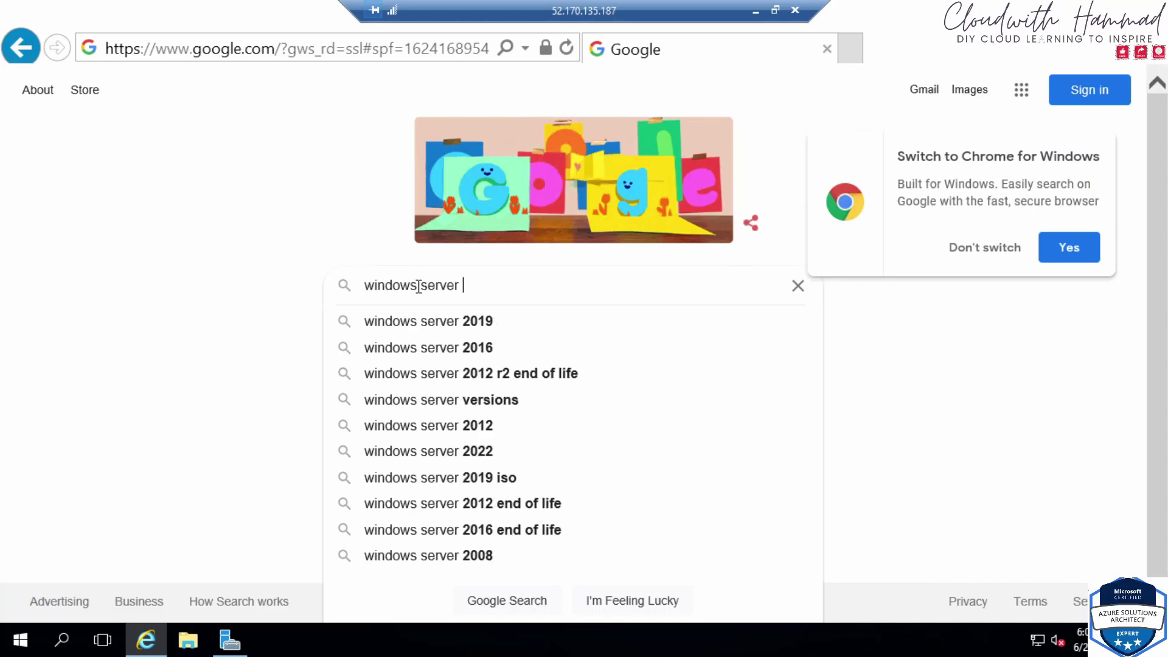
{"action": "left_click", "coordinate": [486, 374]}
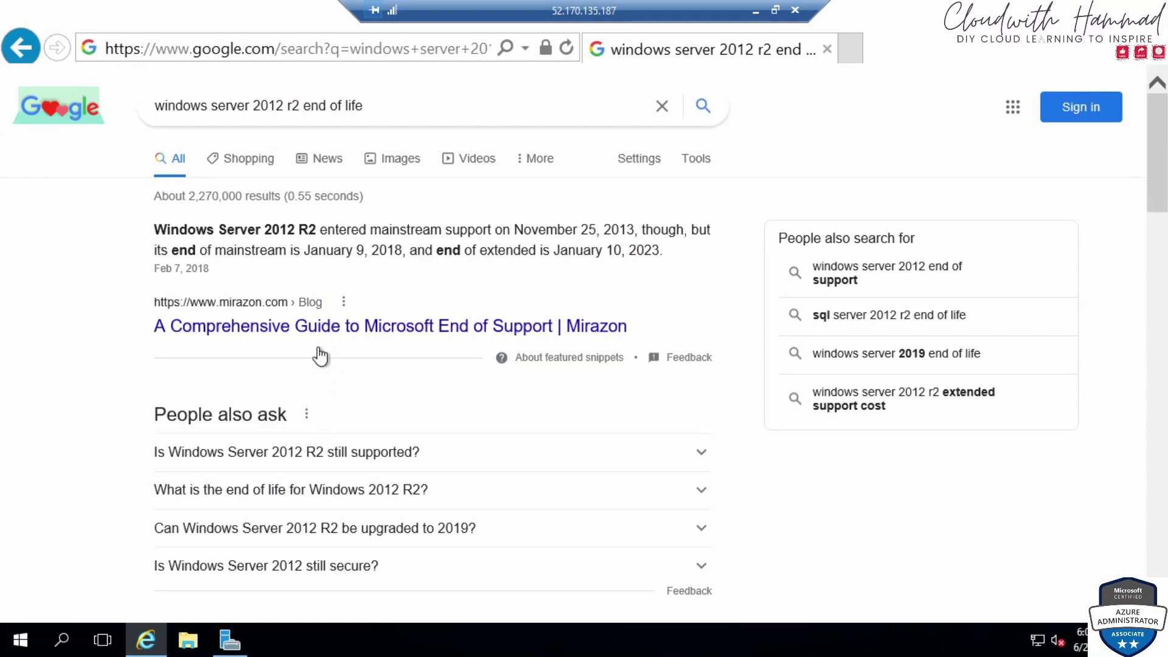
{"action": "scroll", "coordinate": [331, 345], "scroll_direction": "down", "scroll_amount": 1}
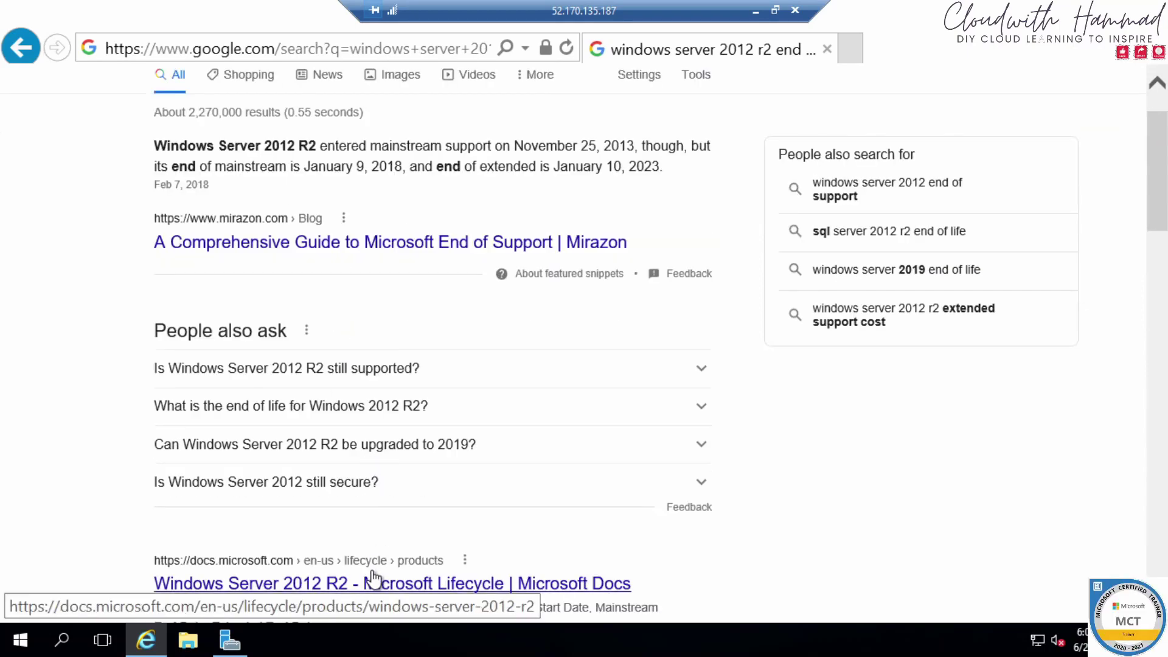
Copy the Windows Server 2012 R2 evaluation page URL locally and load it in the remote IE.
{"action": "left_click", "coordinate": [754, 10]}
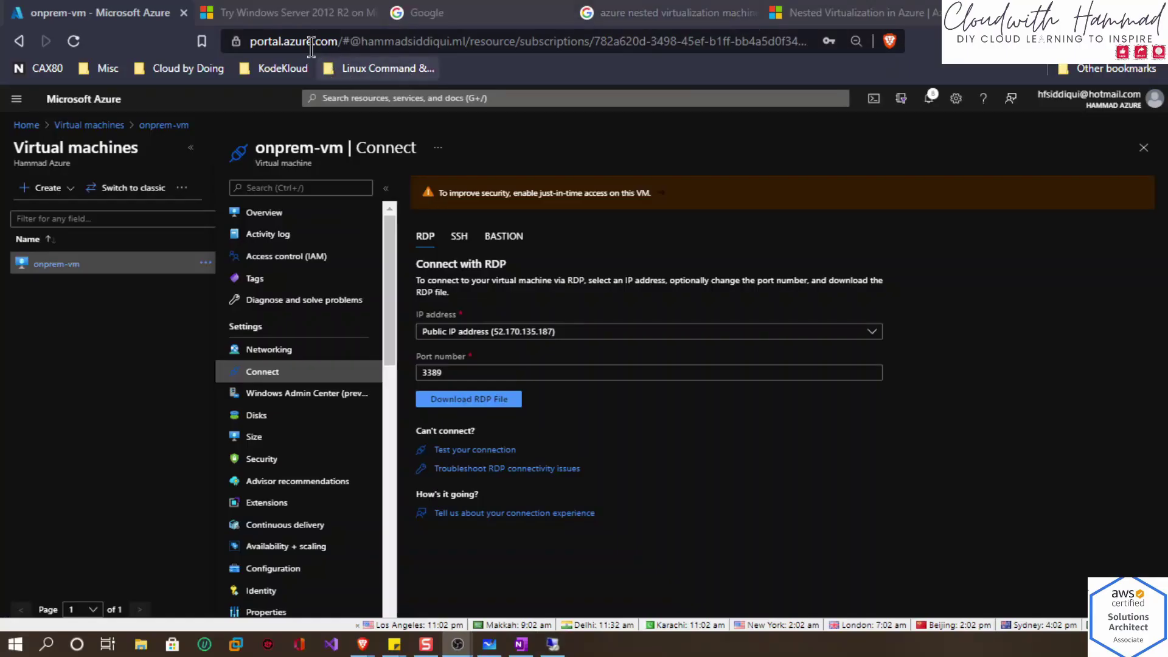
{"action": "left_click", "coordinate": [289, 12]}
{"action": "right_click", "coordinate": [365, 42]}
{"action": "key", "text": "ctrl+c"}
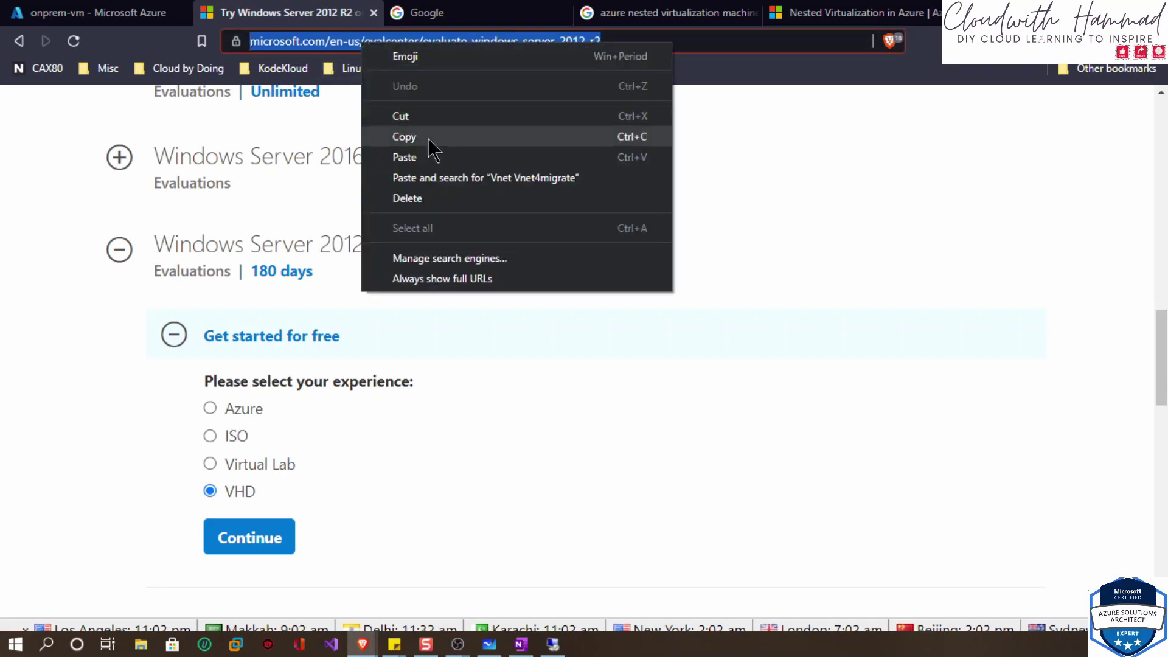
{"action": "left_click", "coordinate": [428, 137]}
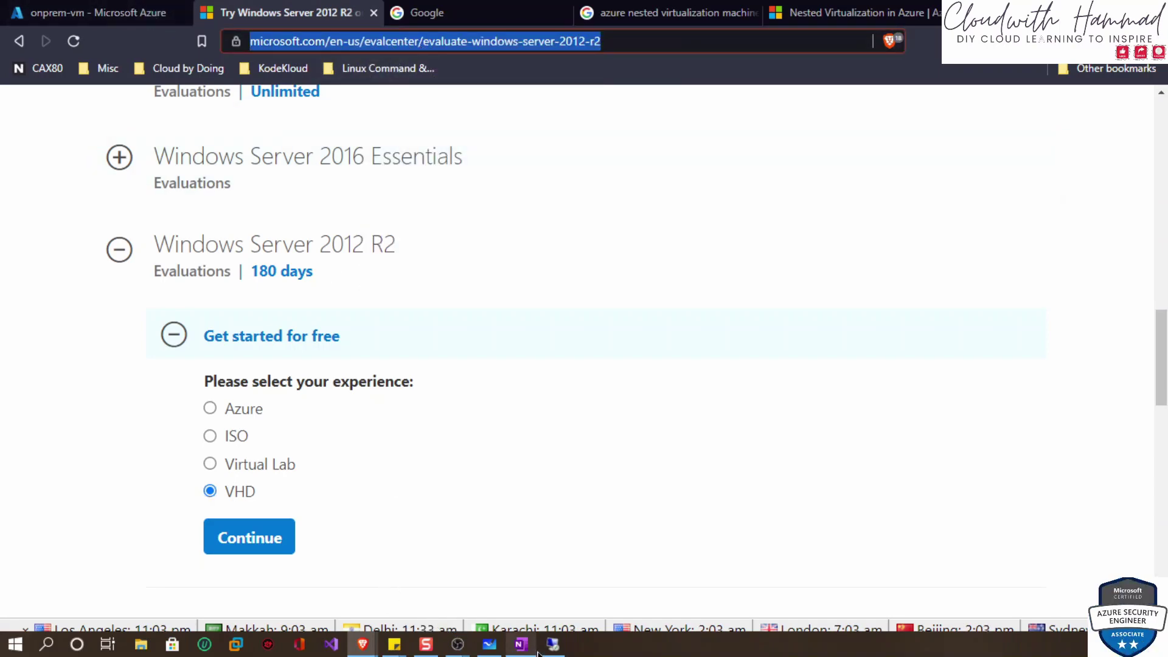
{"action": "left_click", "coordinate": [553, 643]}
{"action": "left_click", "coordinate": [310, 50]}
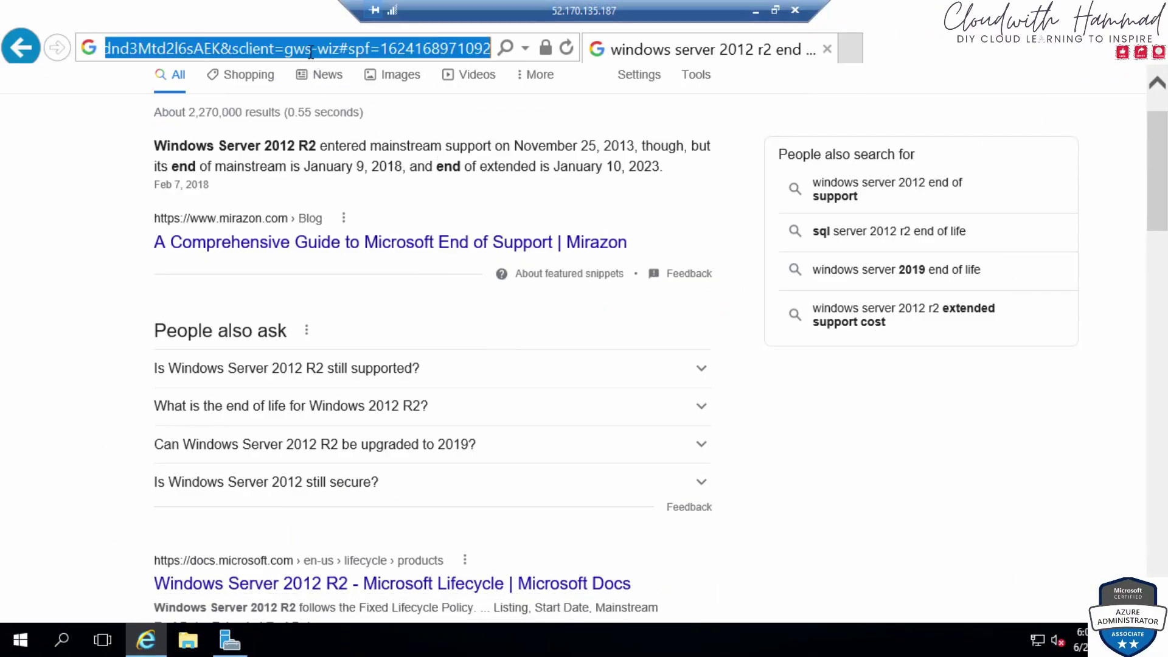
{"action": "key", "text": "ctrl+v"}
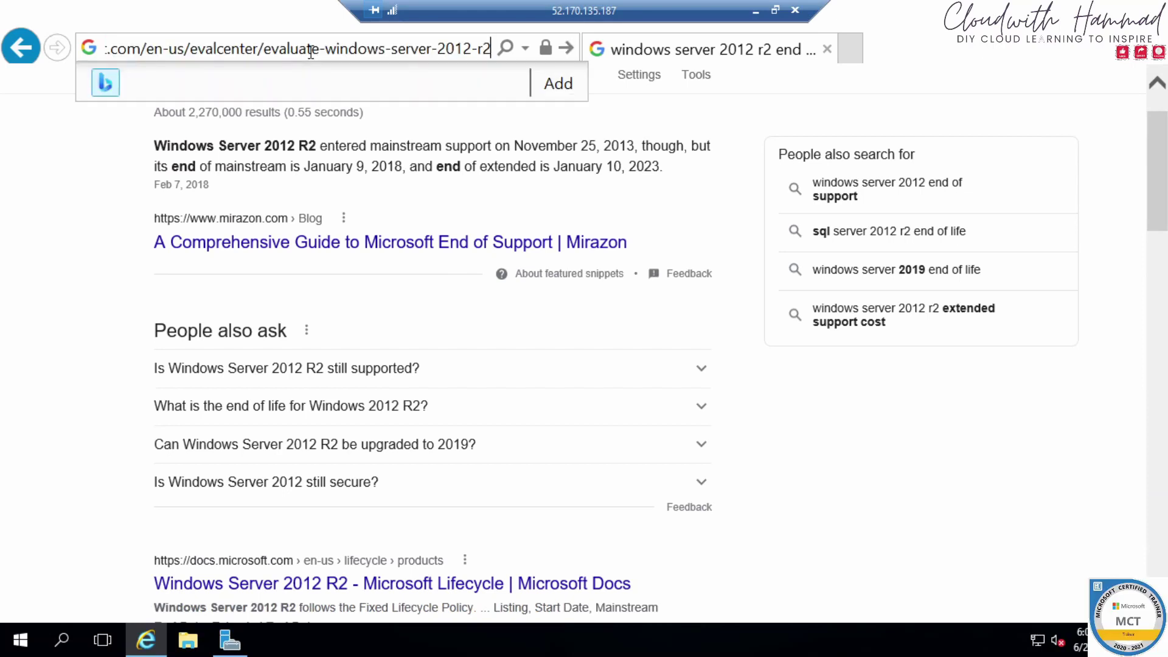
{"action": "key", "text": "Return"}
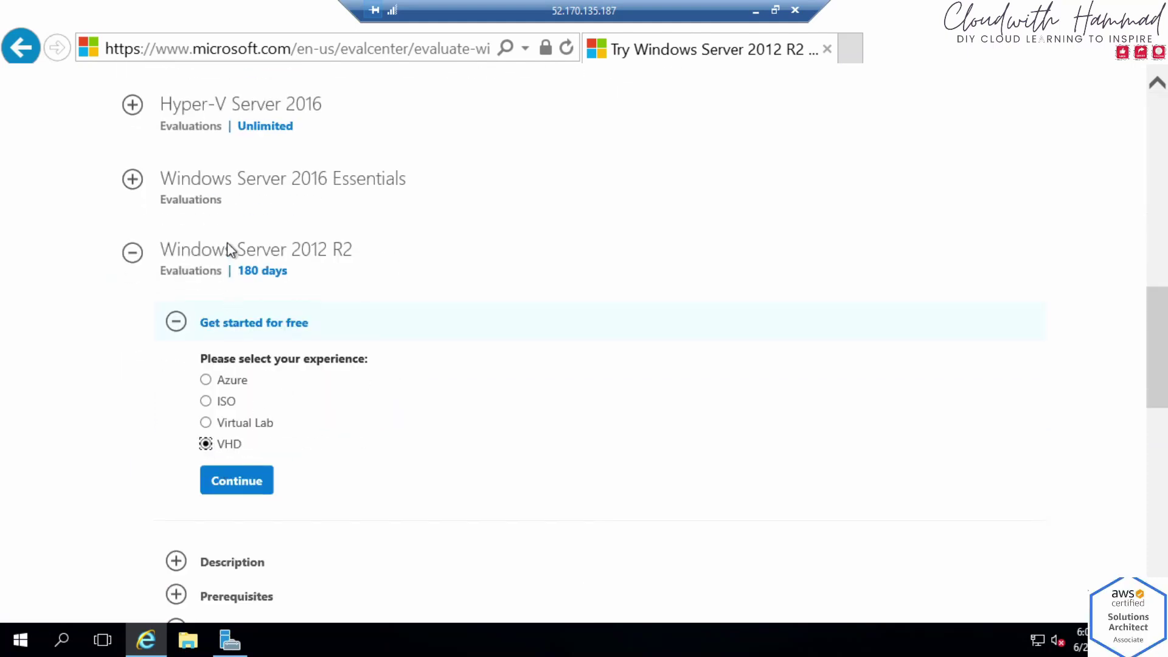
Choose the VHD option and fill in name, company, company size 1 and job title IT or Technical Manager.
{"action": "left_click", "coordinate": [230, 482]}
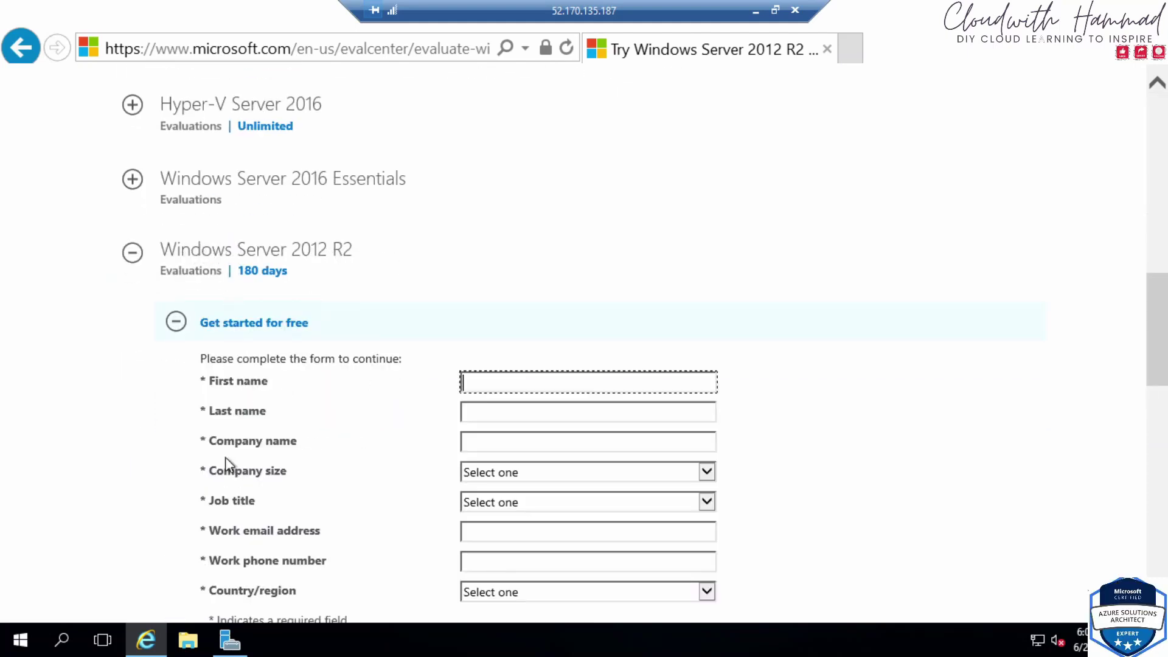
{"action": "type", "text": "f"}
{"action": "left_click", "coordinate": [529, 413]}
{"action": "type", "text": "f"}
{"action": "left_click", "coordinate": [534, 437]}
{"action": "left_click", "coordinate": [545, 422]}
{"action": "type", "text": "dd"}
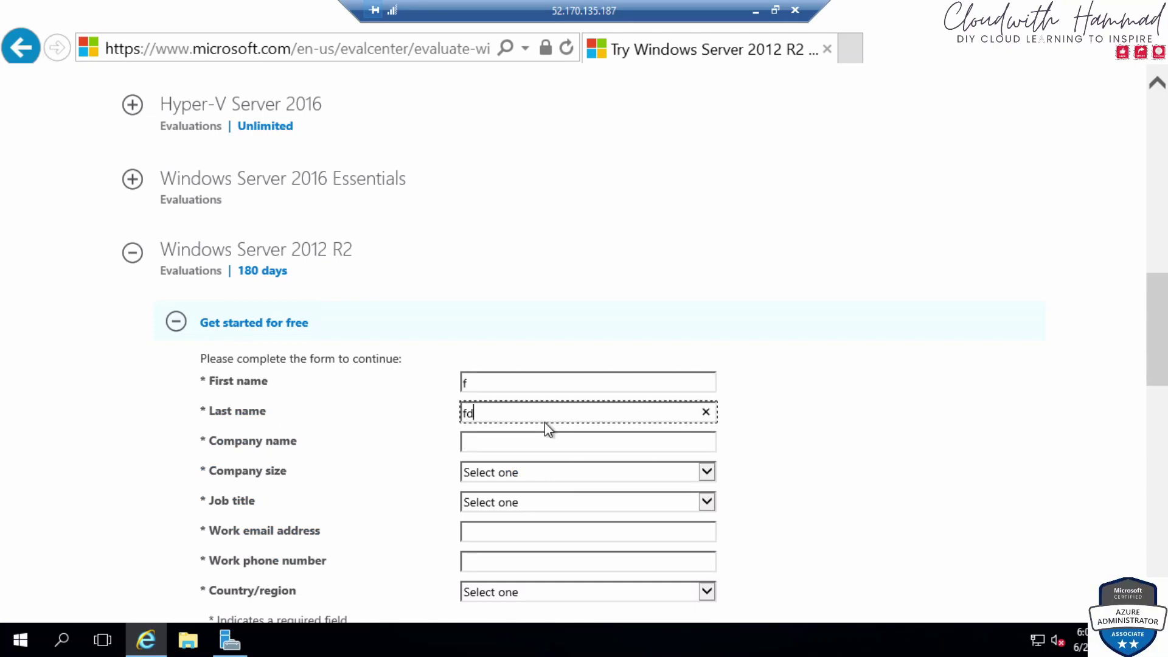
{"action": "left_click", "coordinate": [543, 438]}
{"action": "type", "text": "dfdfd"}
{"action": "left_click", "coordinate": [550, 468]}
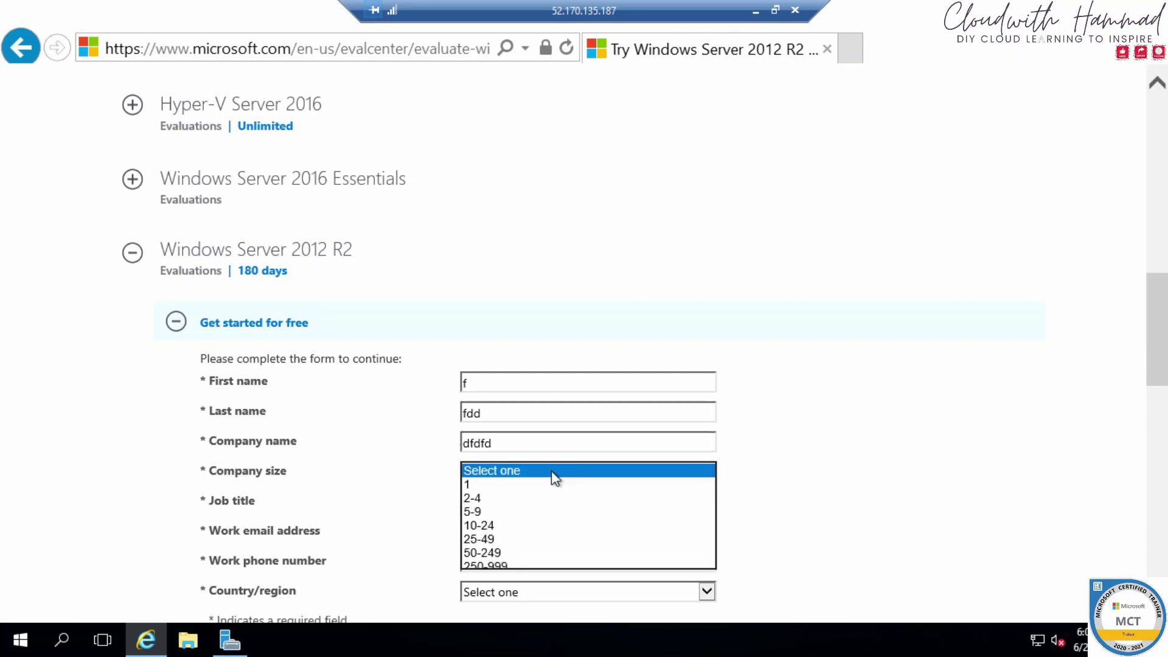
{"action": "left_click", "coordinate": [538, 485]}
{"action": "left_click", "coordinate": [556, 503]}
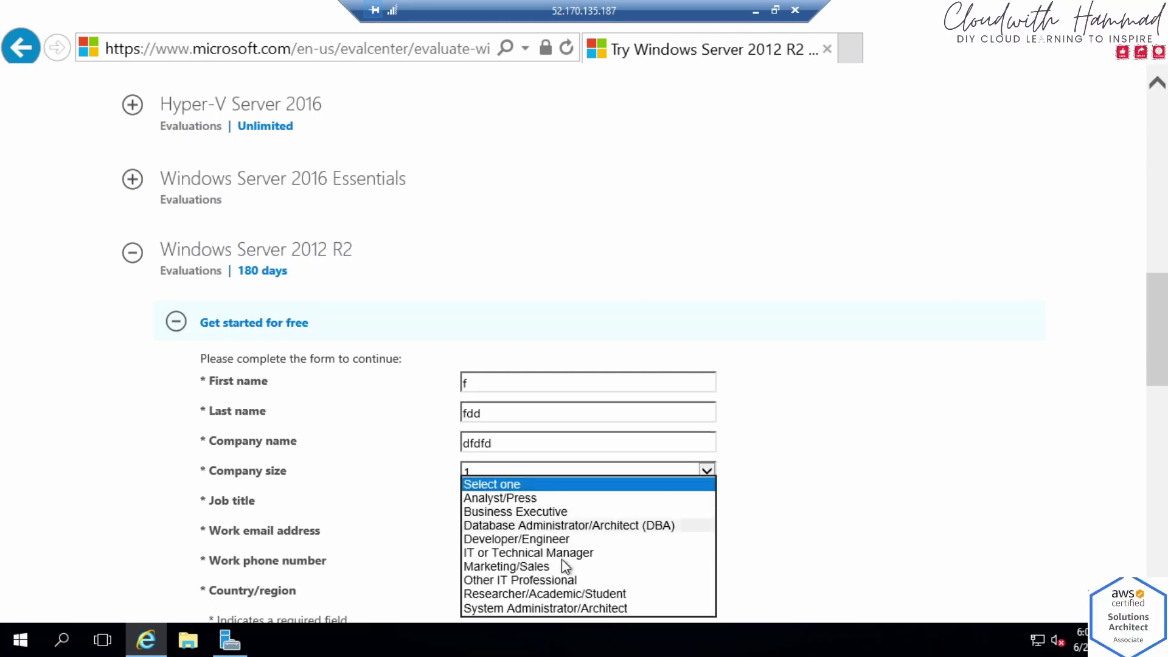
{"action": "left_click", "coordinate": [602, 554]}
Enter the work e-mail and phone number, choose United States, and submit to start the VHD download.
{"action": "scroll", "coordinate": [1160, 392], "scroll_direction": "down", "scroll_amount": 1}
{"action": "scroll", "coordinate": [1161, 393], "scroll_direction": "down", "scroll_amount": 3}
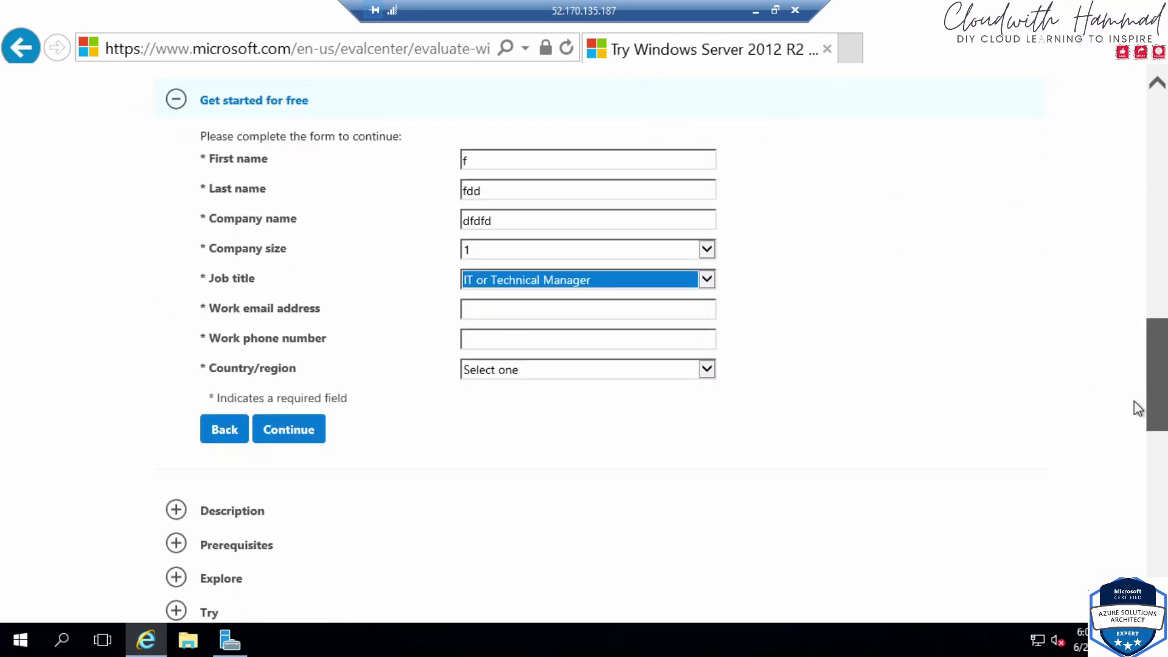
{"action": "left_click", "coordinate": [523, 312]}
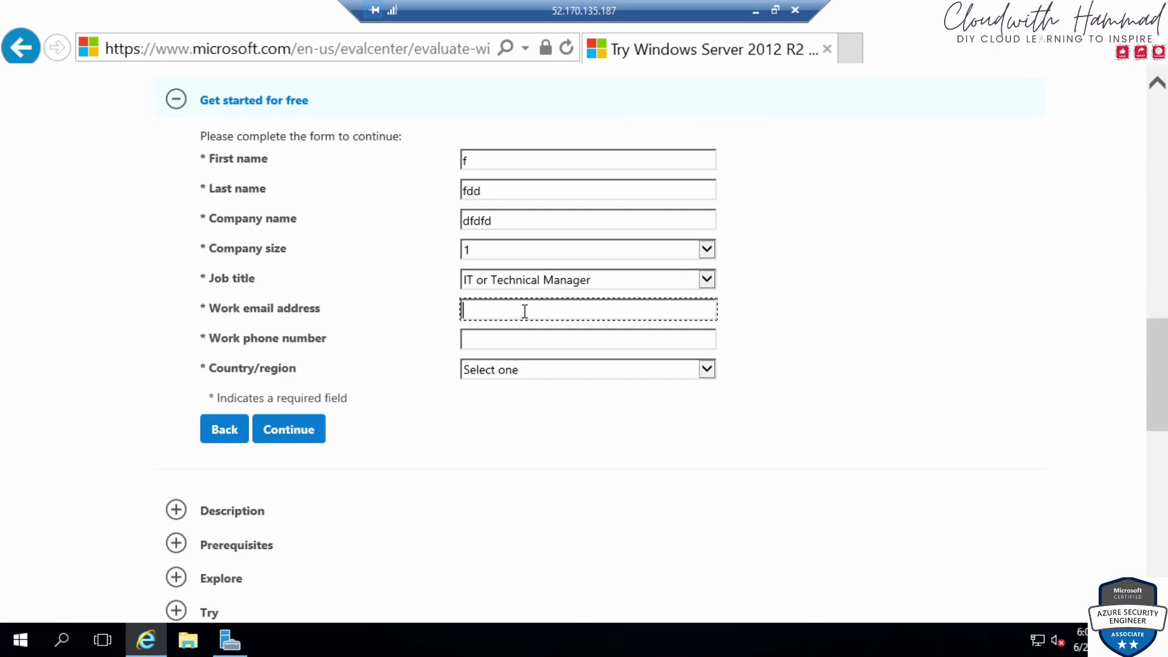
{"action": "type", "text": "gmail."}
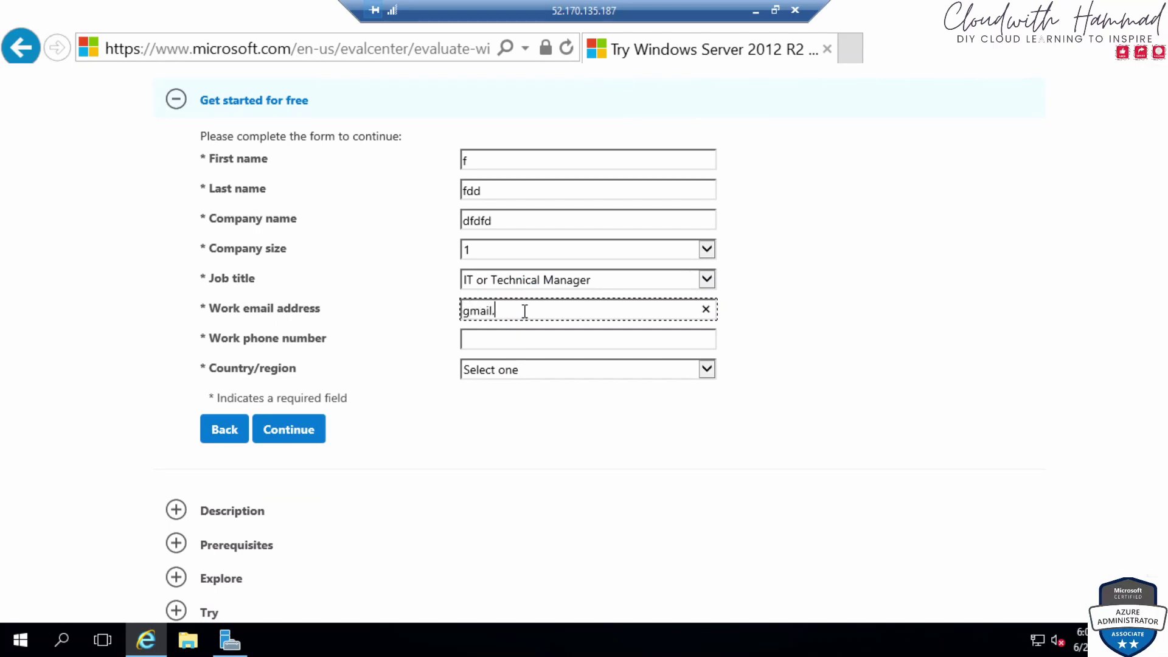
{"action": "type", "text": "@gmail.com"}
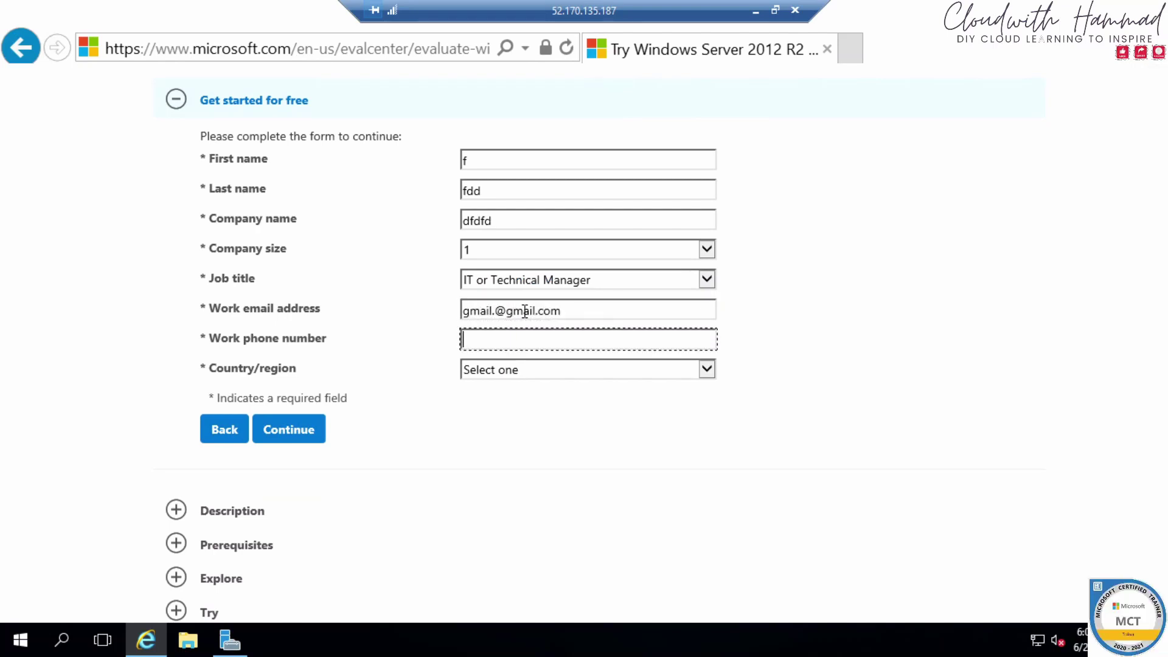
{"action": "left_click", "coordinate": [496, 314]}
{"action": "key", "text": "BackSpace"}
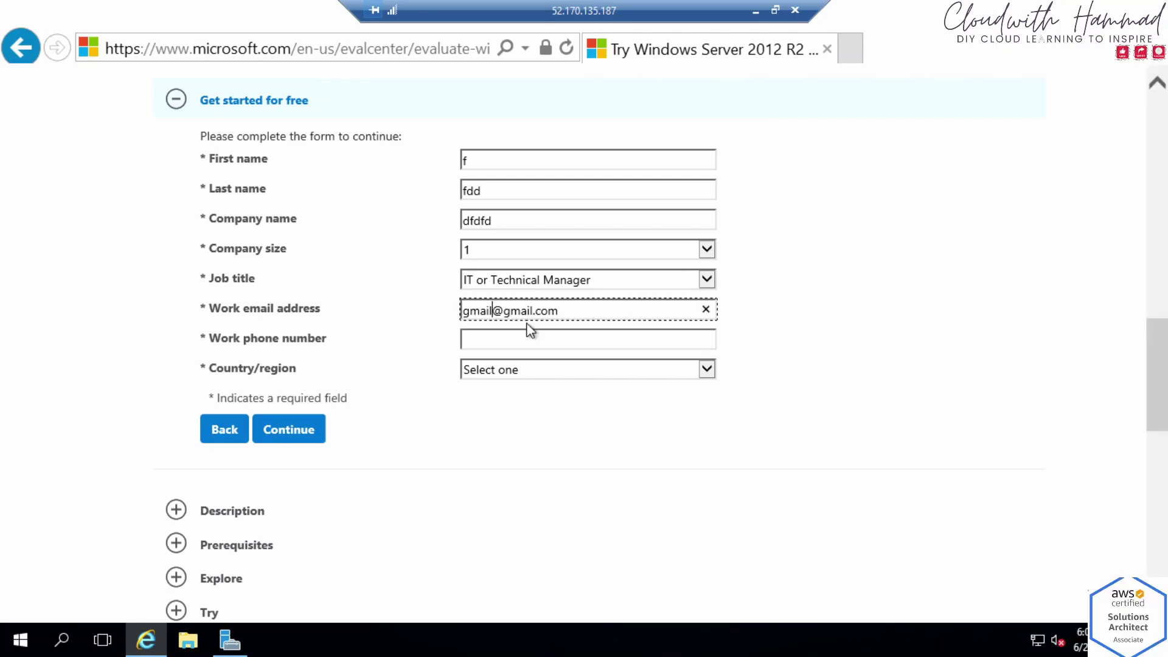
{"action": "left_click", "coordinate": [581, 341]}
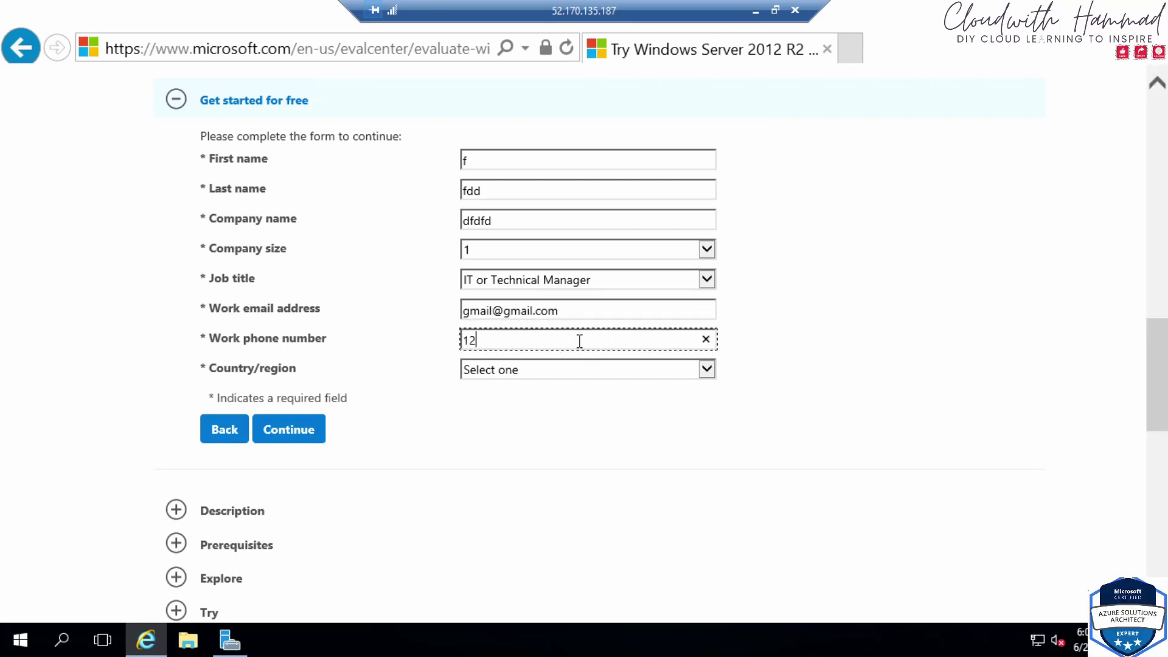
{"action": "type", "text": "1234567890"}
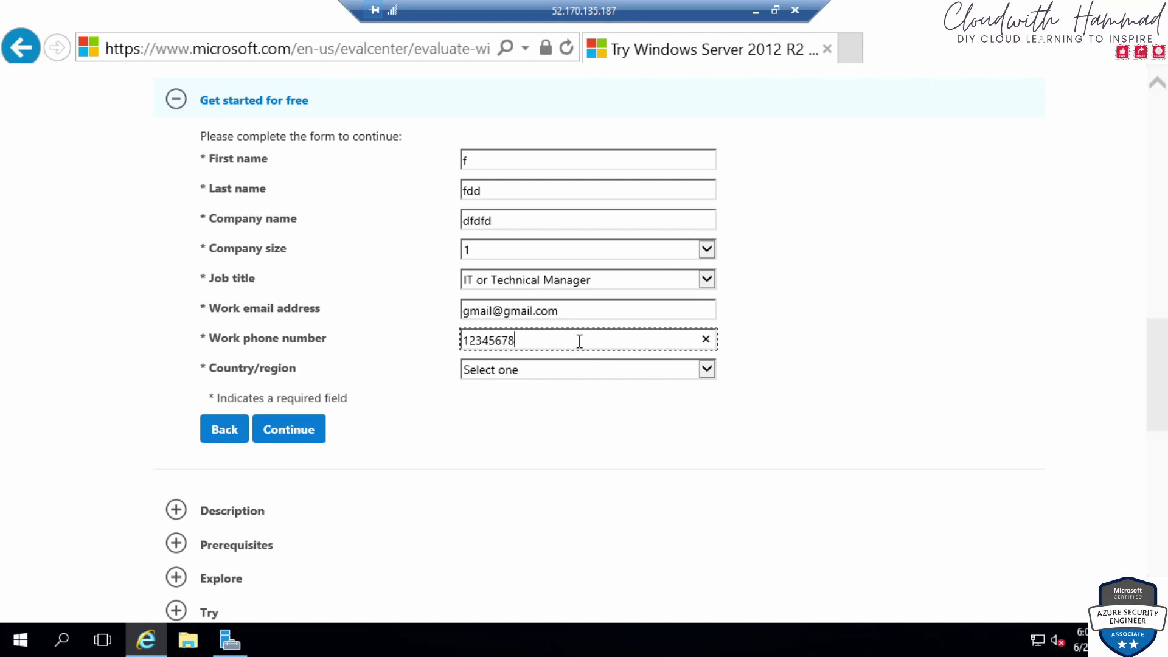
{"action": "left_click", "coordinate": [561, 369]}
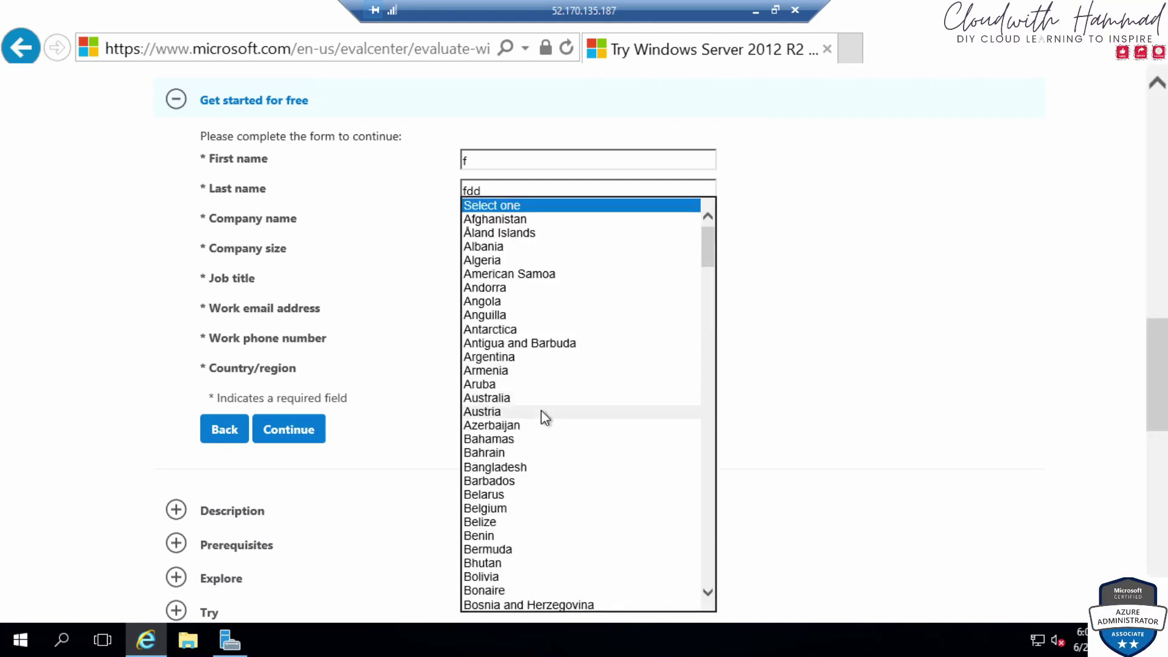
{"action": "type", "text": "uni"}
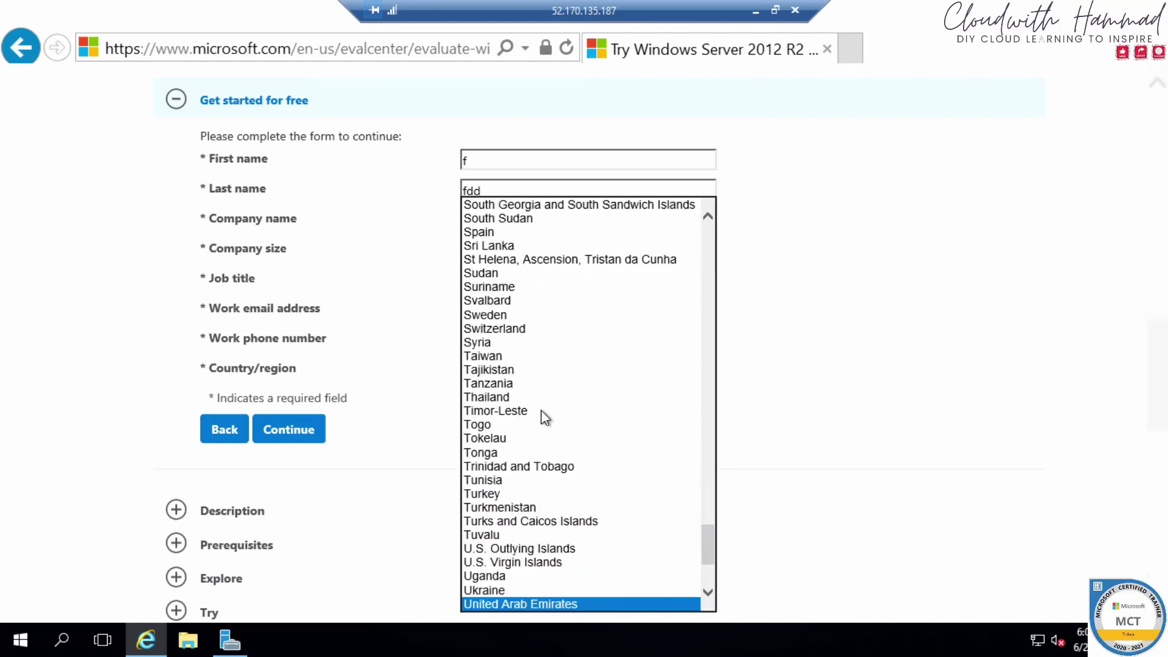
{"action": "scroll", "coordinate": [573, 513], "scroll_direction": "down", "scroll_amount": 1}
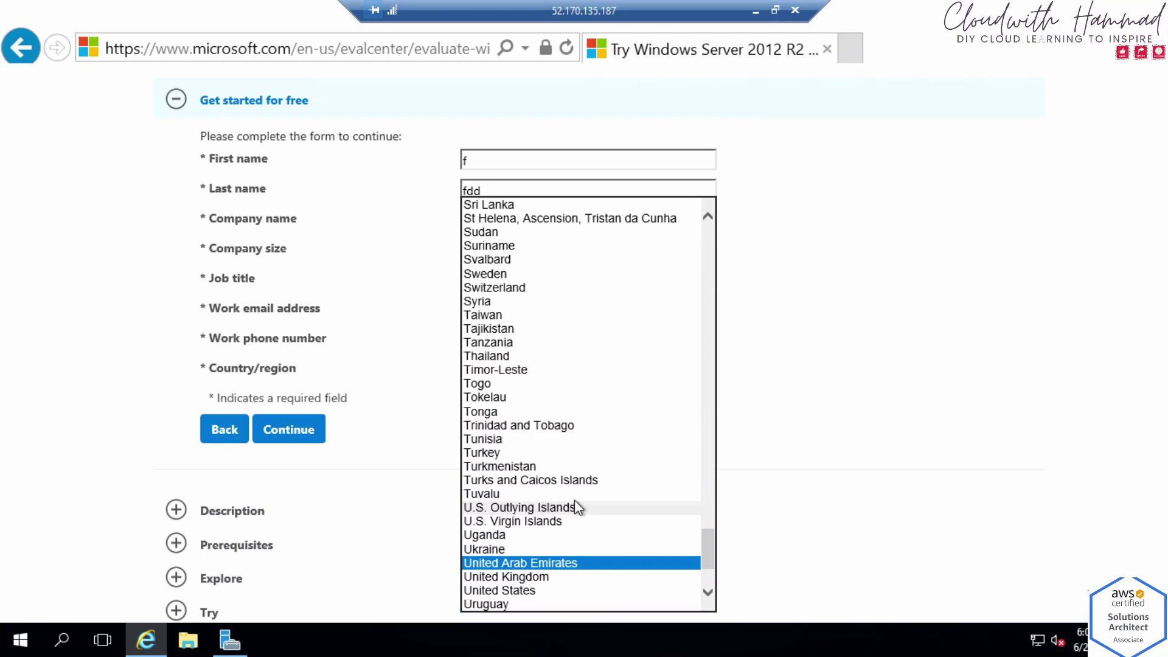
{"action": "left_click", "coordinate": [549, 590]}
{"action": "left_click", "coordinate": [289, 510]}
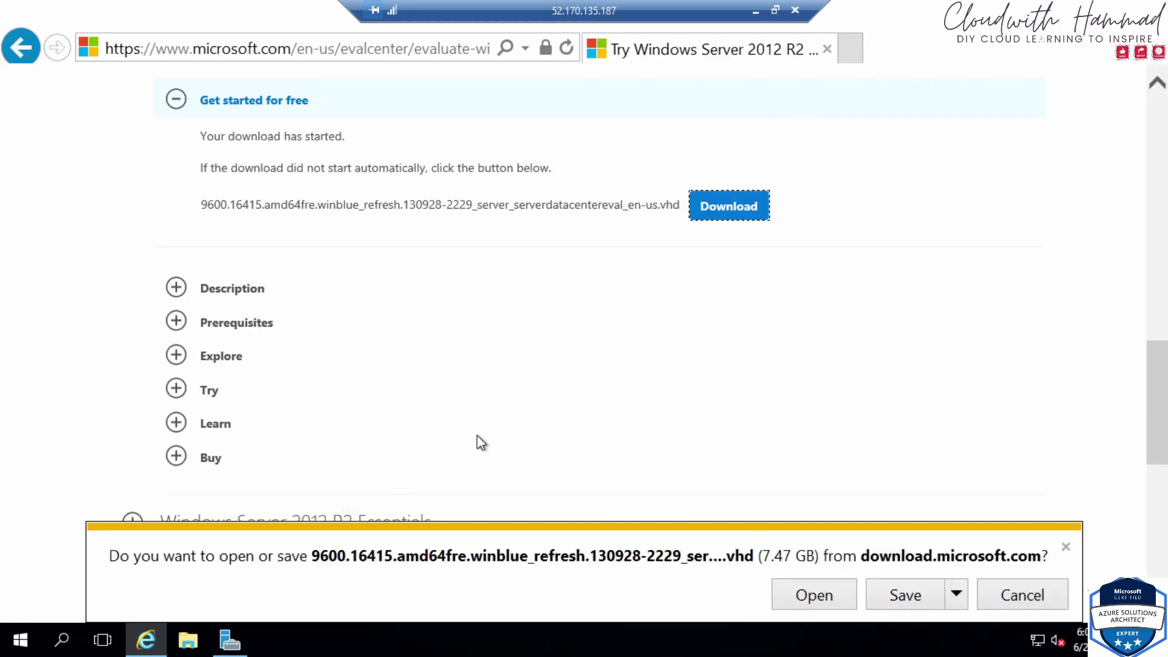
Save the VHD download and start a role-based Add Roles and Features install targeting onprem-vm.
{"action": "left_click", "coordinate": [906, 596]}
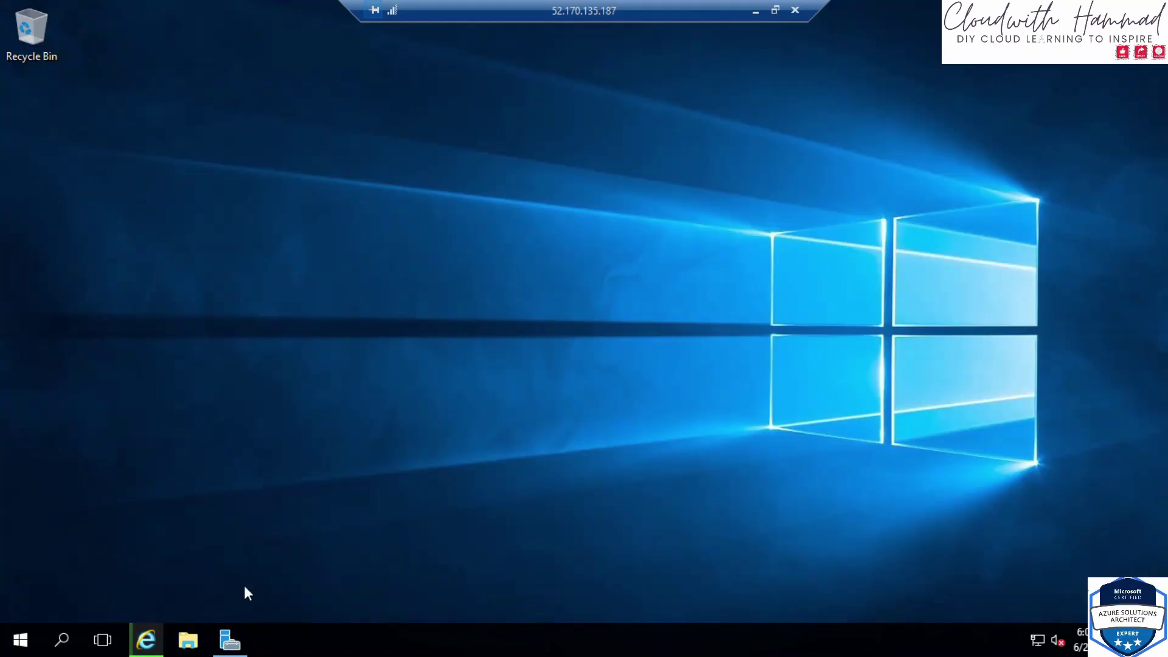
{"action": "left_click", "coordinate": [229, 640]}
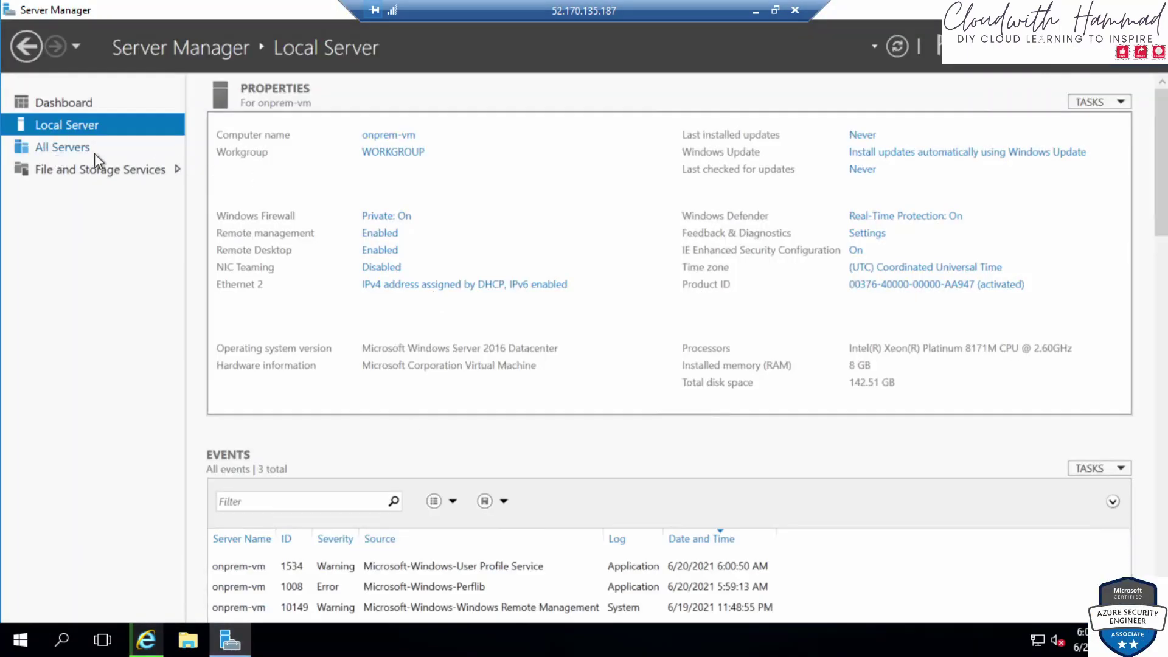
{"action": "left_click", "coordinate": [59, 147]}
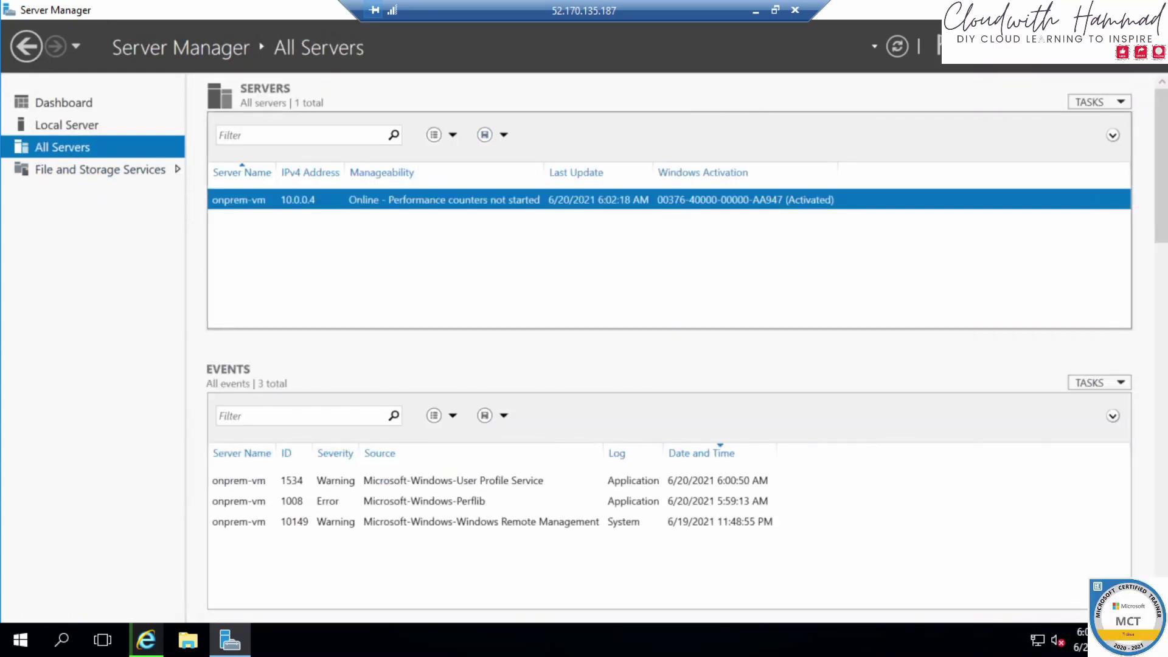
{"action": "left_click", "coordinate": [989, 47]}
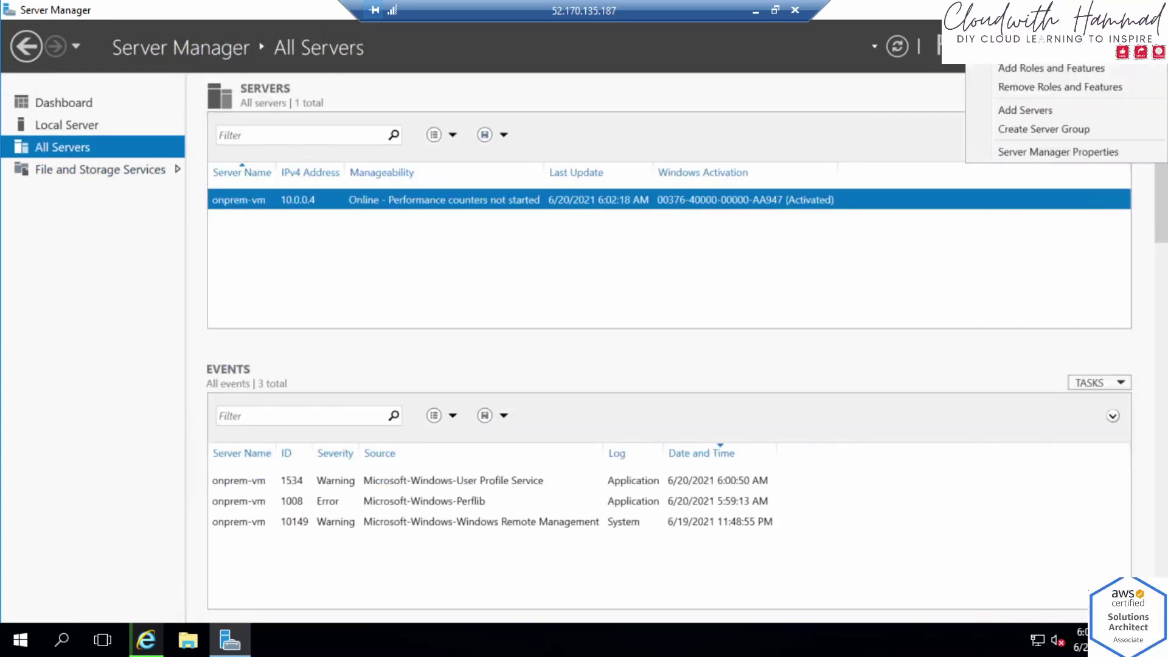
{"action": "left_click", "coordinate": [1004, 68]}
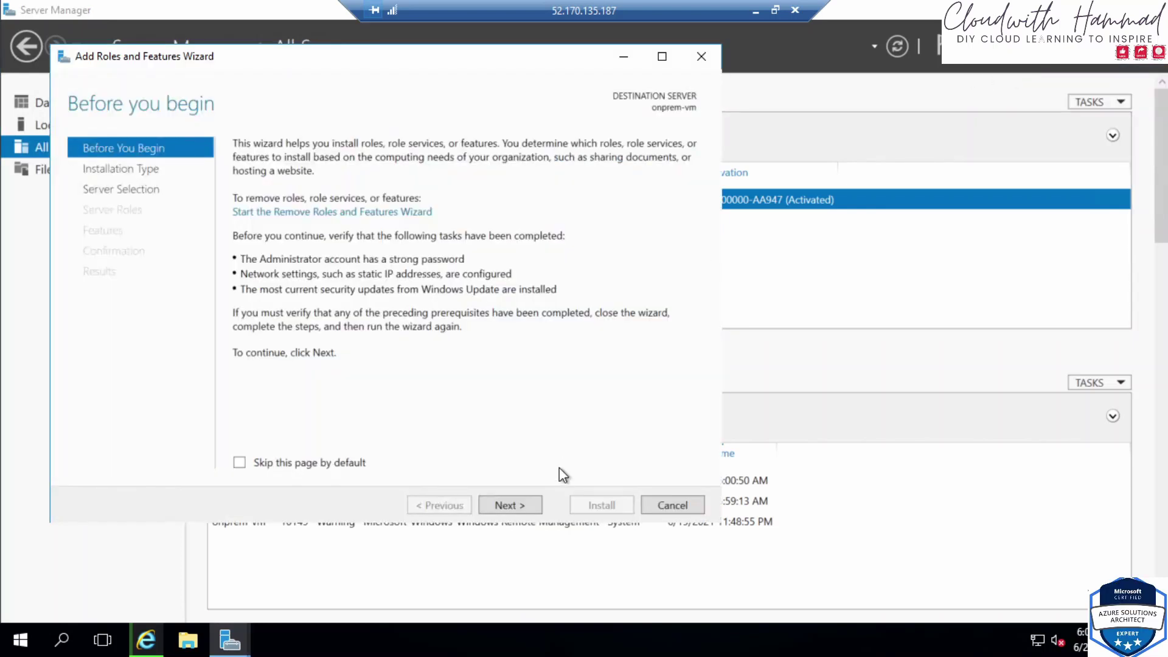
{"action": "left_click", "coordinate": [511, 508]}
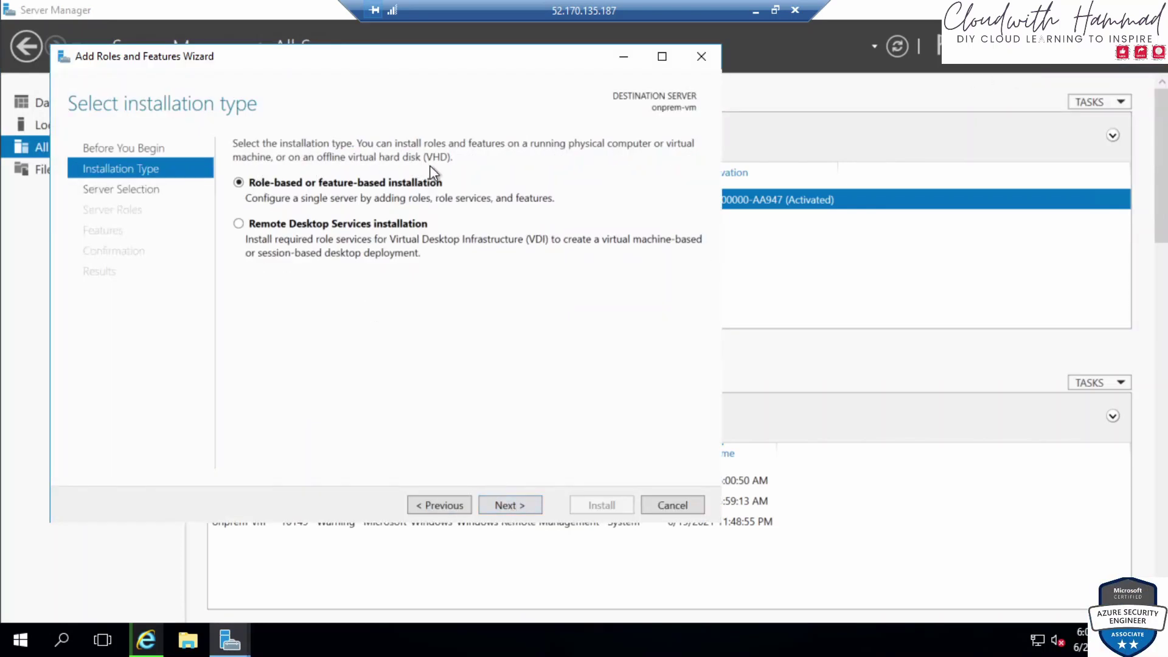
{"action": "left_click", "coordinate": [510, 508]}
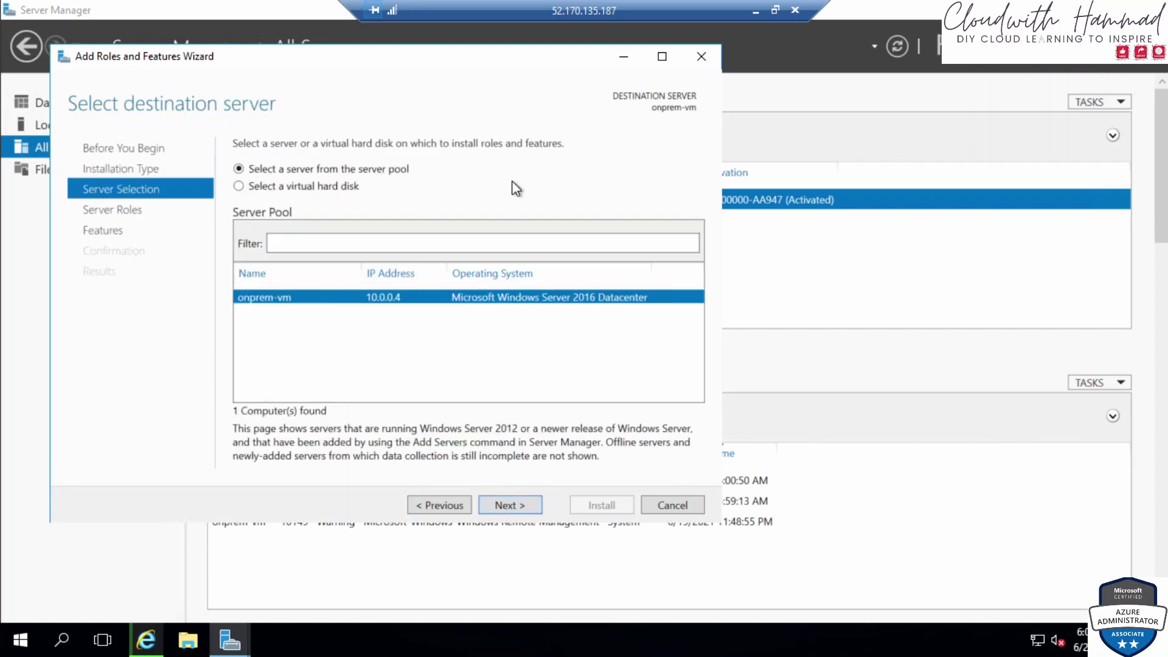
{"action": "left_click", "coordinate": [498, 508]}
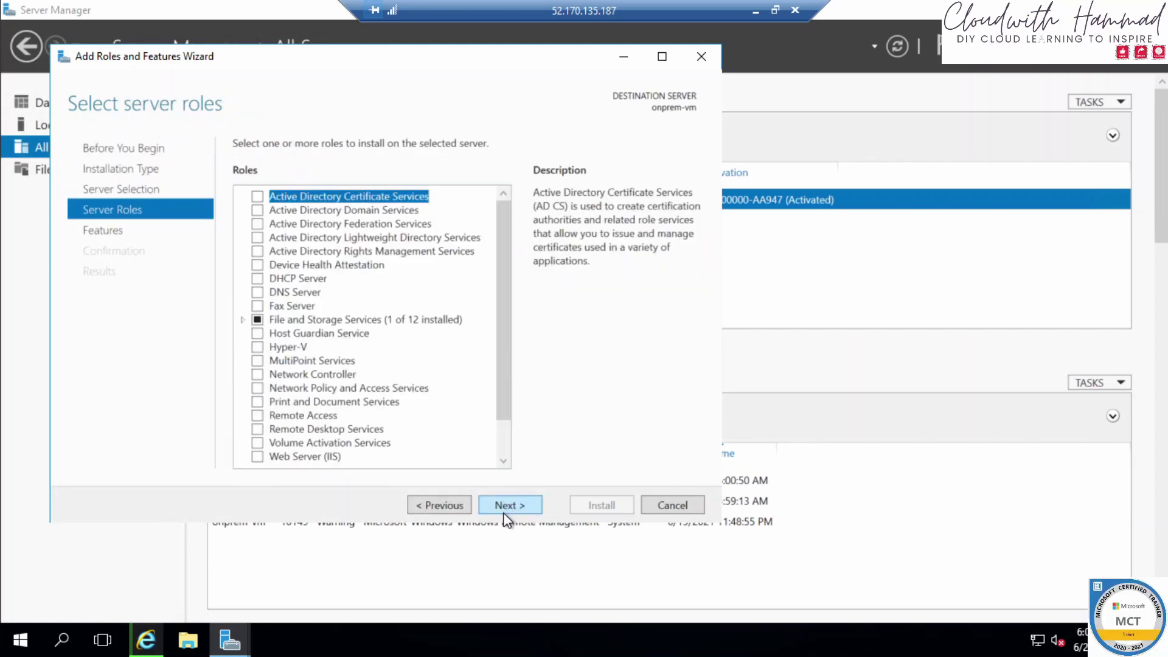
Select the Hyper-V role with its management tools and a virtual switch on Ethernet 2.
{"action": "left_click", "coordinate": [258, 348]}
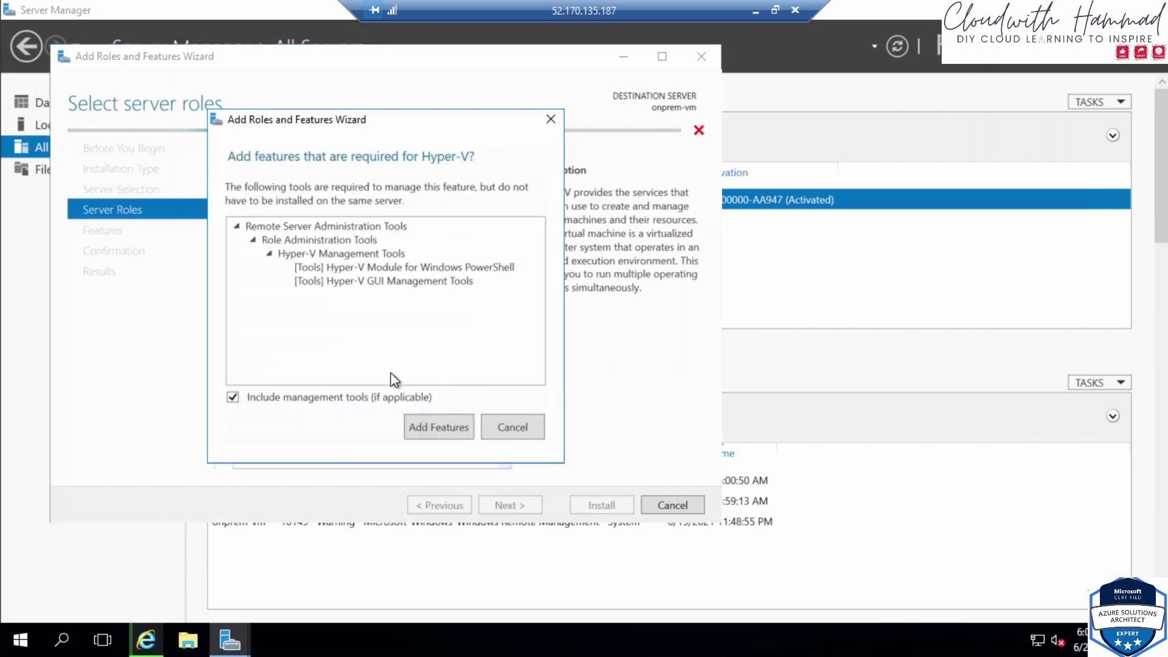
{"action": "left_click", "coordinate": [444, 427]}
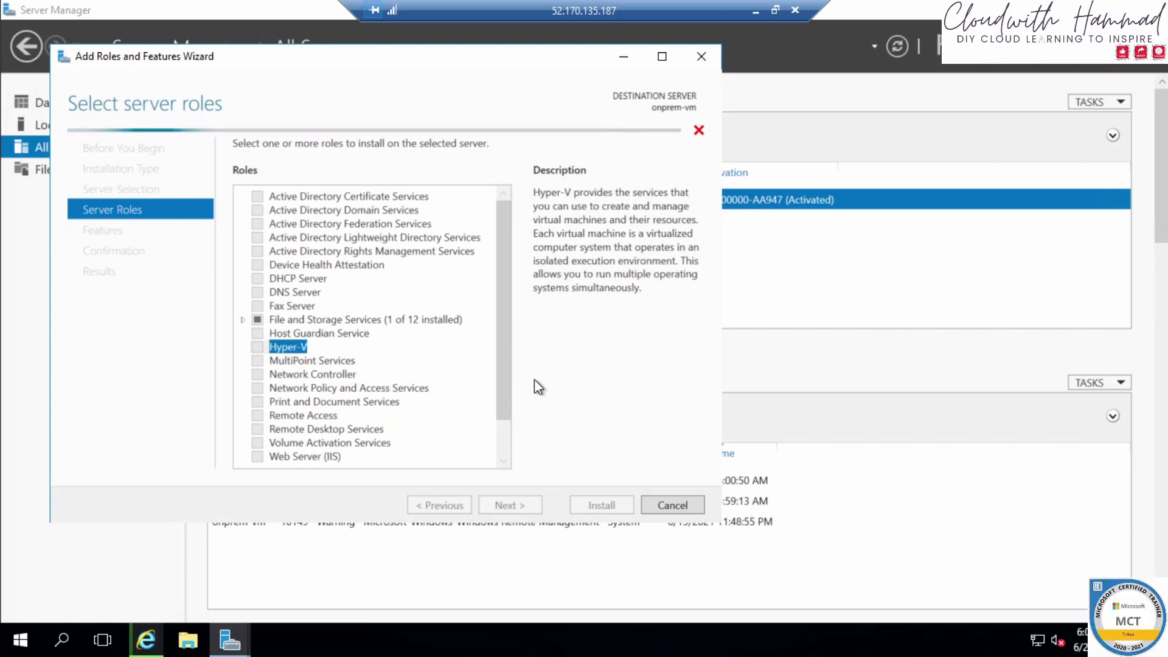
{"action": "left_click", "coordinate": [502, 504]}
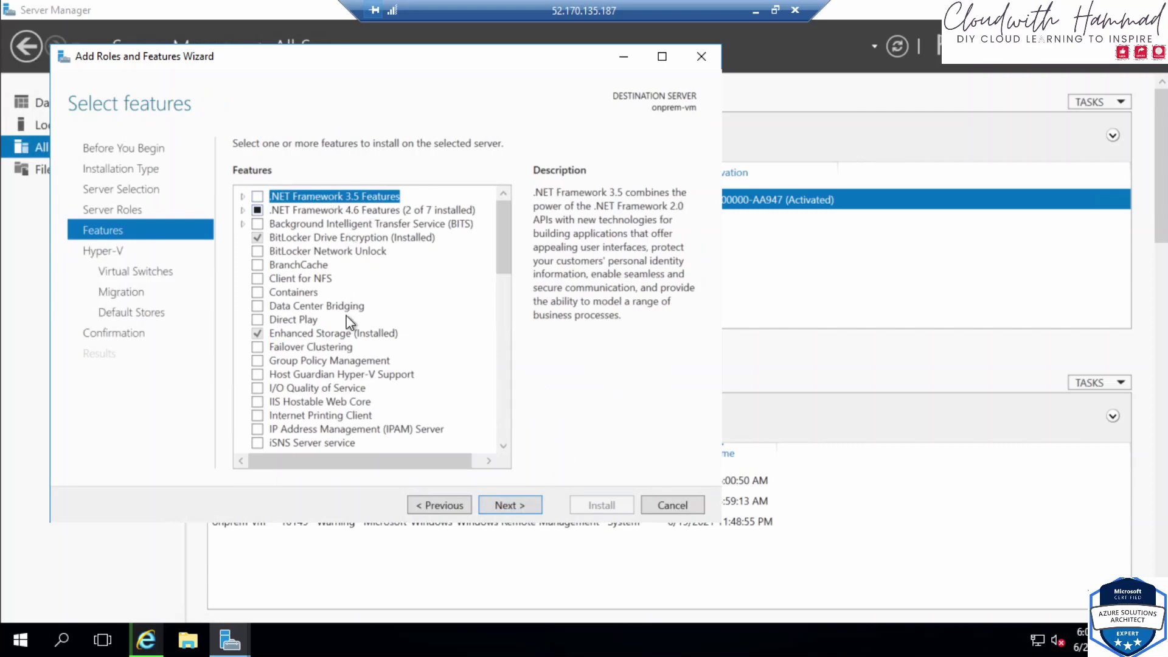
{"action": "left_click", "coordinate": [506, 502]}
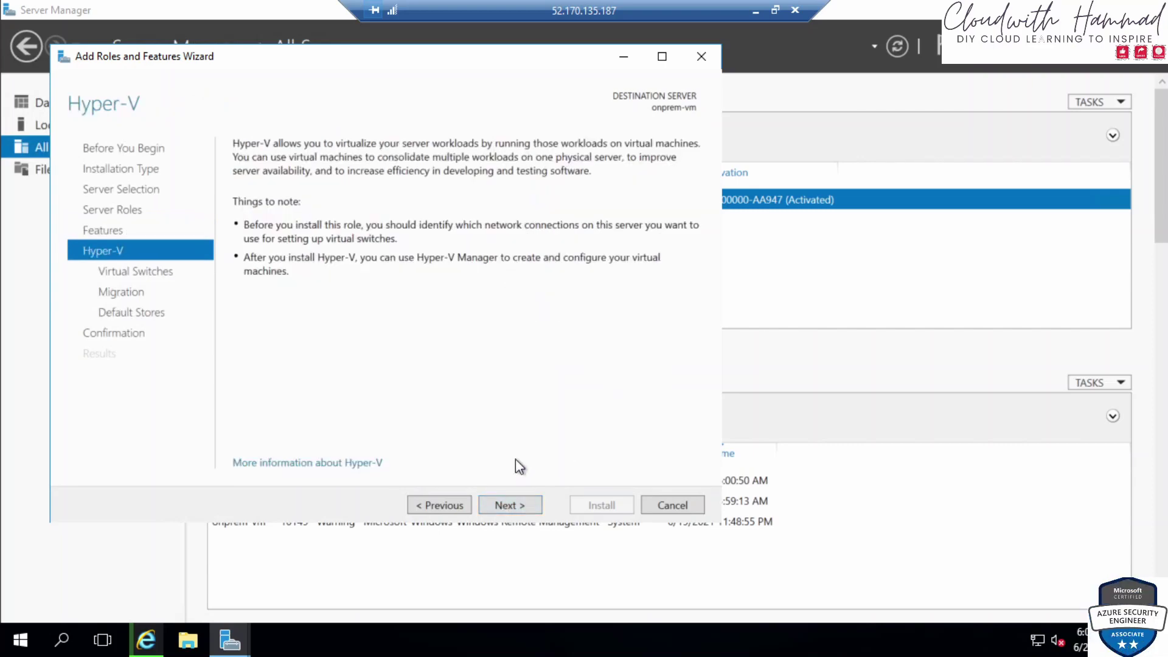
{"action": "left_click", "coordinate": [516, 508]}
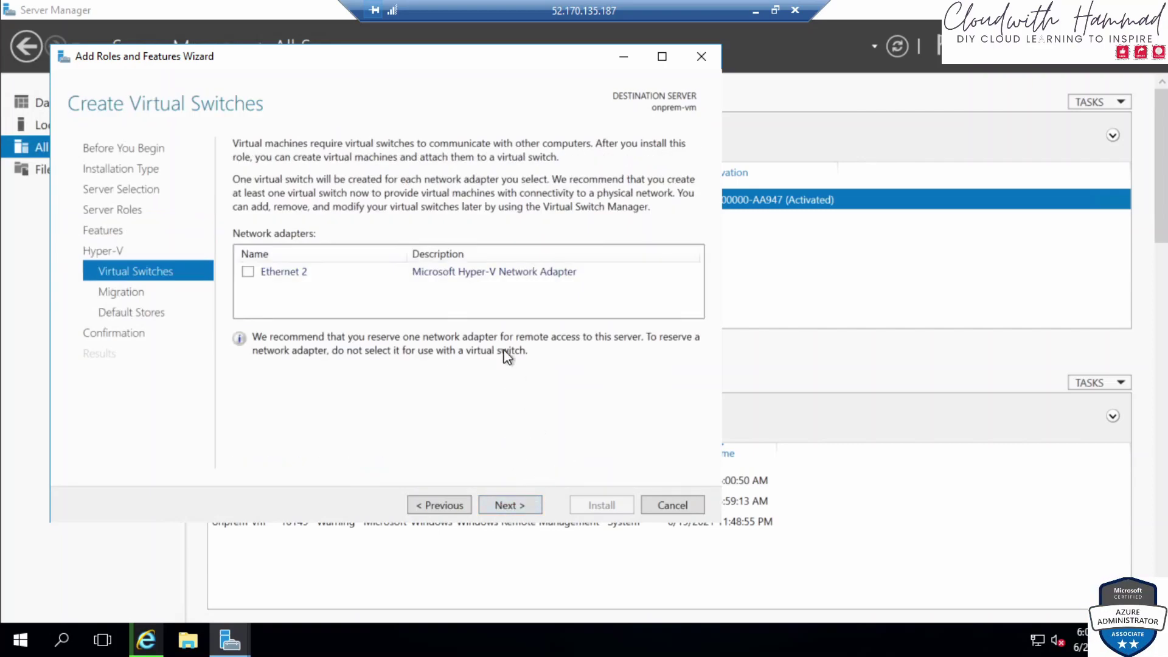
{"action": "left_click", "coordinate": [245, 273]}
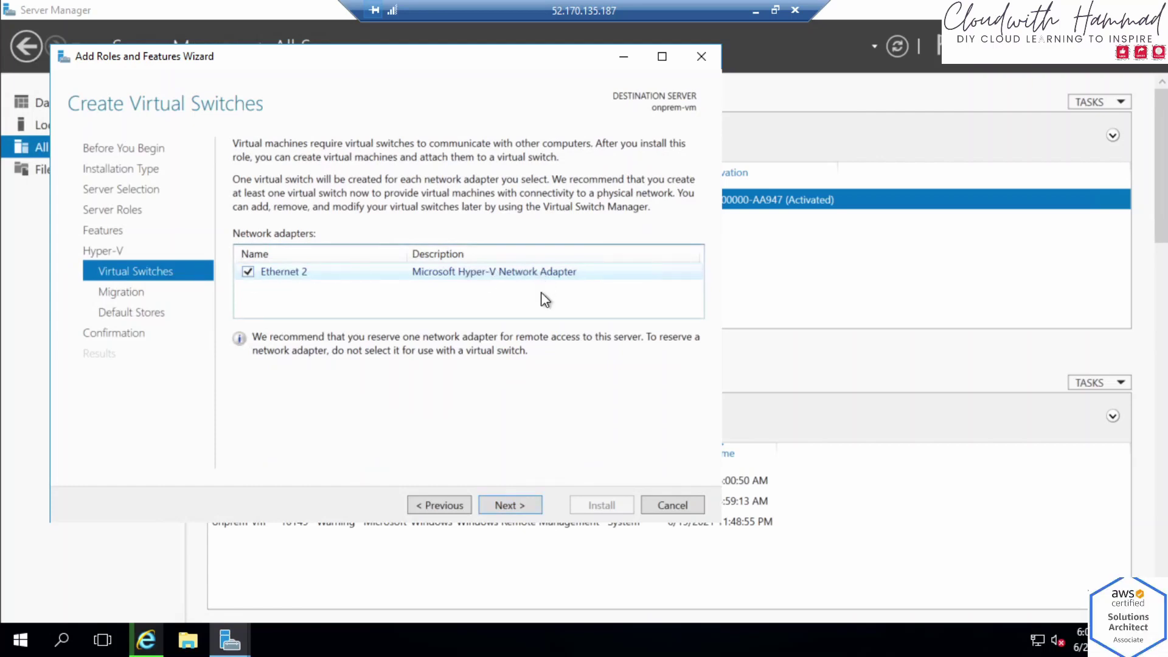
{"action": "left_click", "coordinate": [517, 505]}
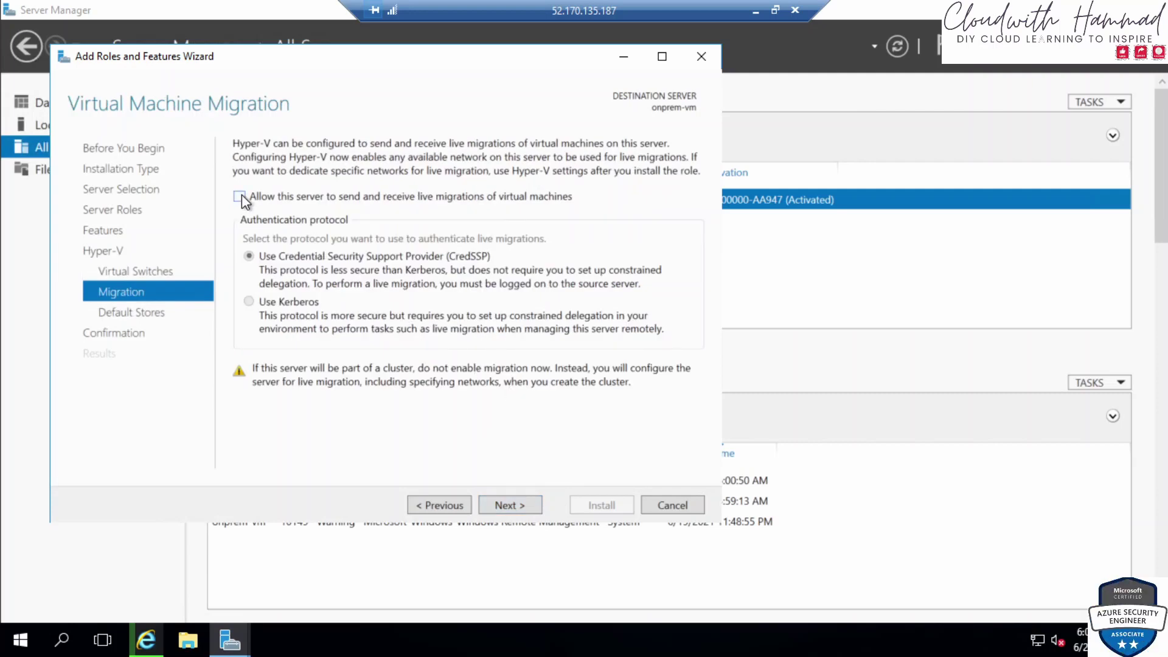
Allow live migrations, keep default storage paths, and permit automatic restart if required.
{"action": "left_click", "coordinate": [242, 196]}
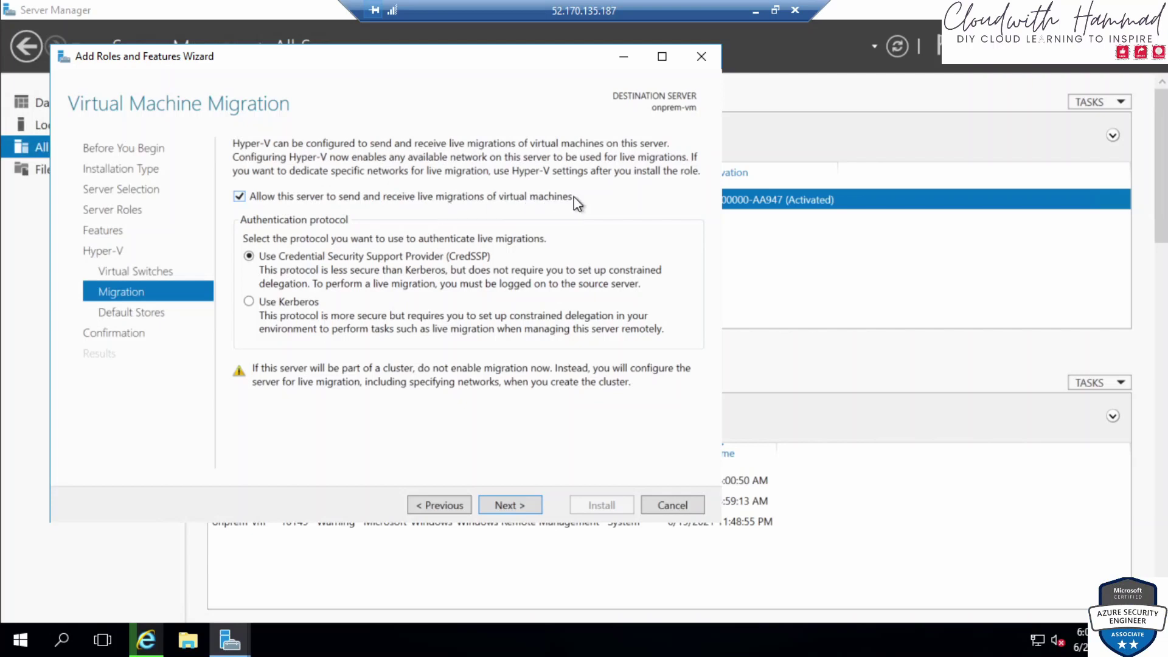
{"action": "left_click", "coordinate": [516, 509]}
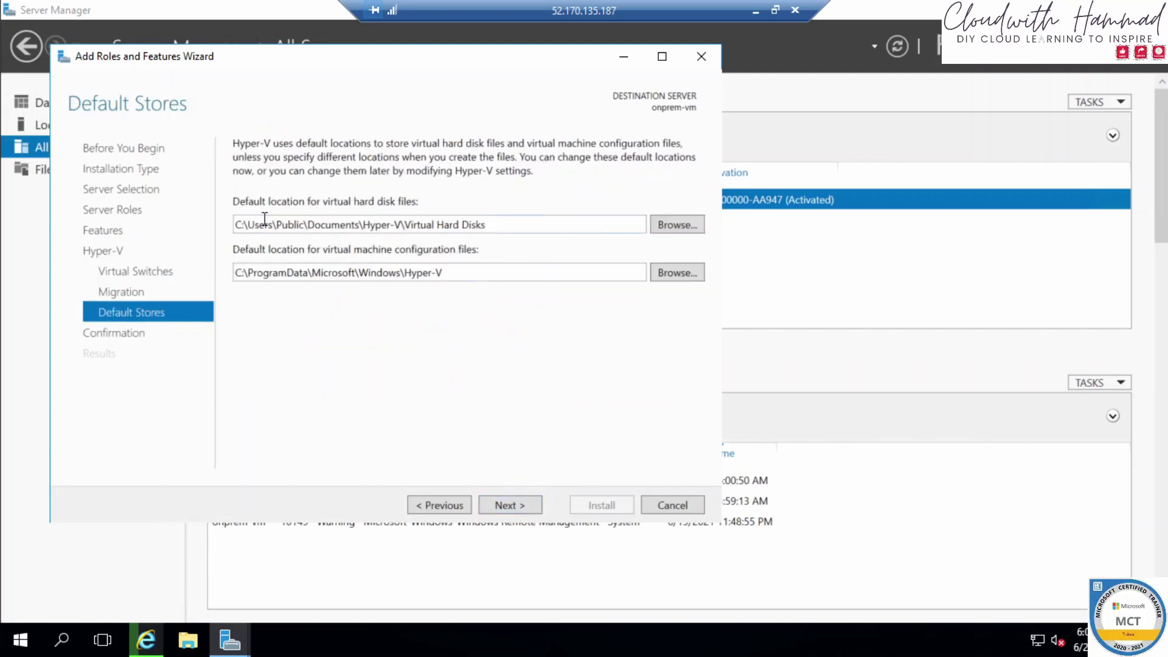
{"action": "left_click", "coordinate": [530, 507]}
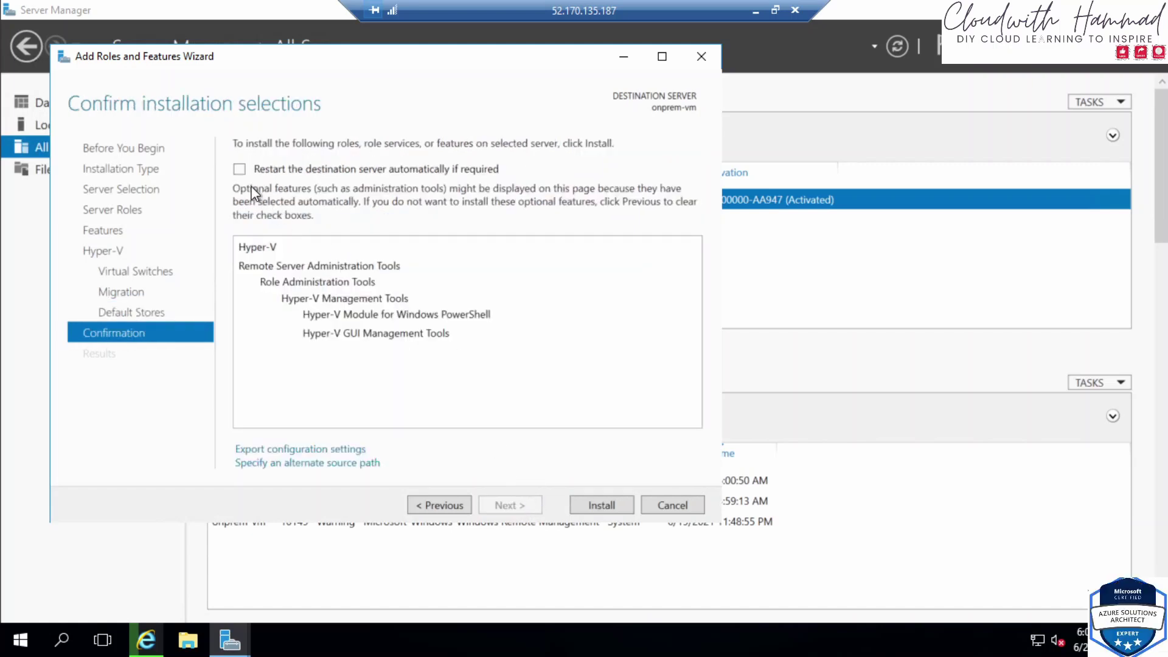
{"action": "left_click", "coordinate": [240, 169]}
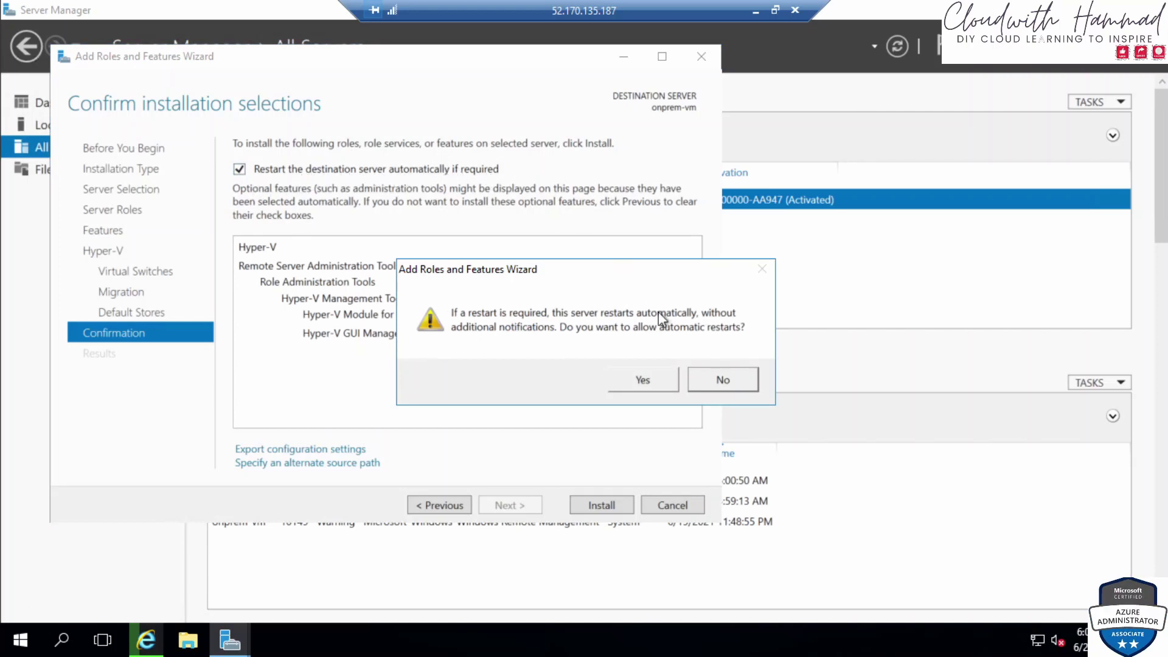
{"action": "left_click", "coordinate": [645, 377]}
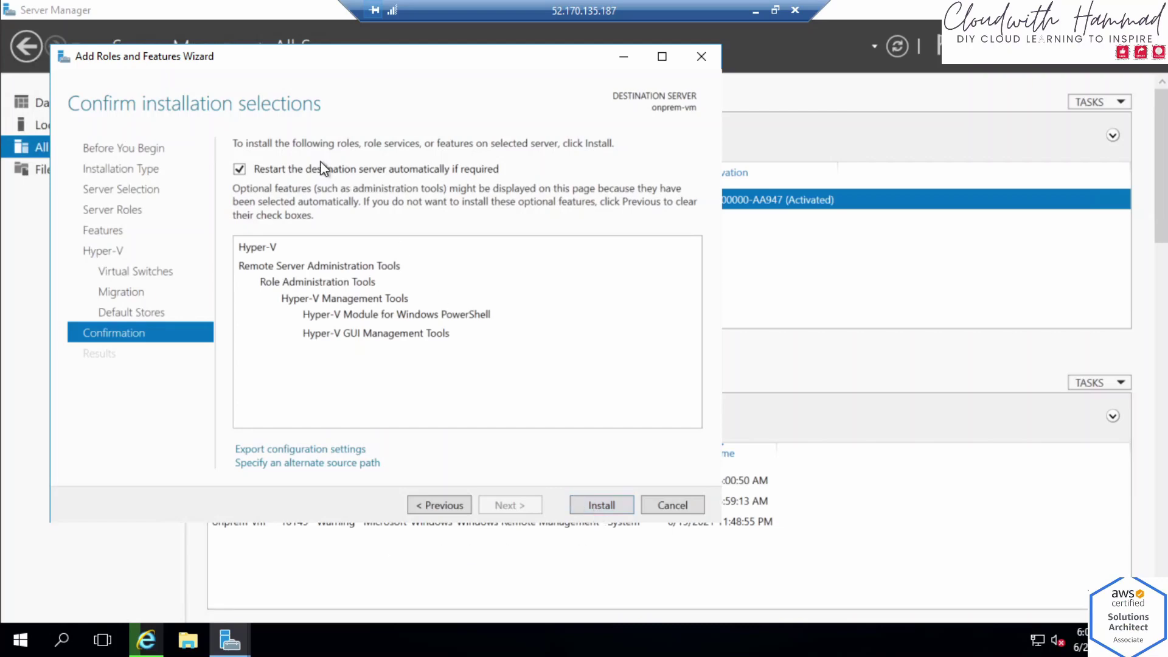
Check the VHD download progress, then begin installing Hyper-V from the wizard.
{"action": "left_click", "coordinate": [147, 642]}
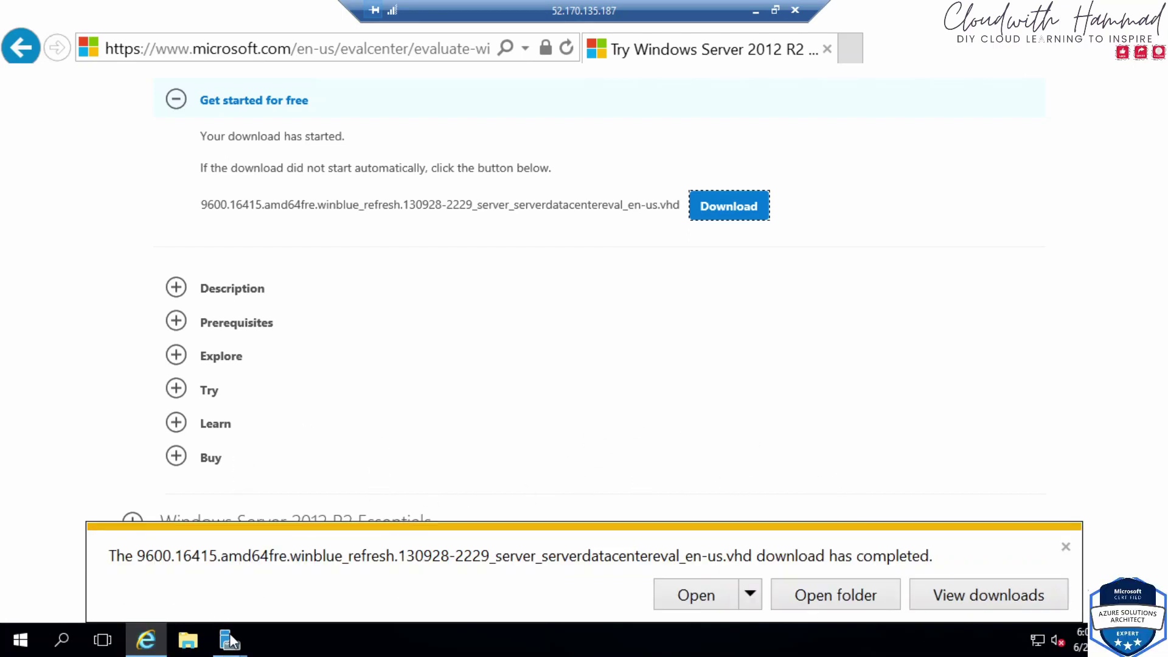
{"action": "mouse_move", "coordinate": [230, 639]}
{"action": "left_click", "coordinate": [295, 598]}
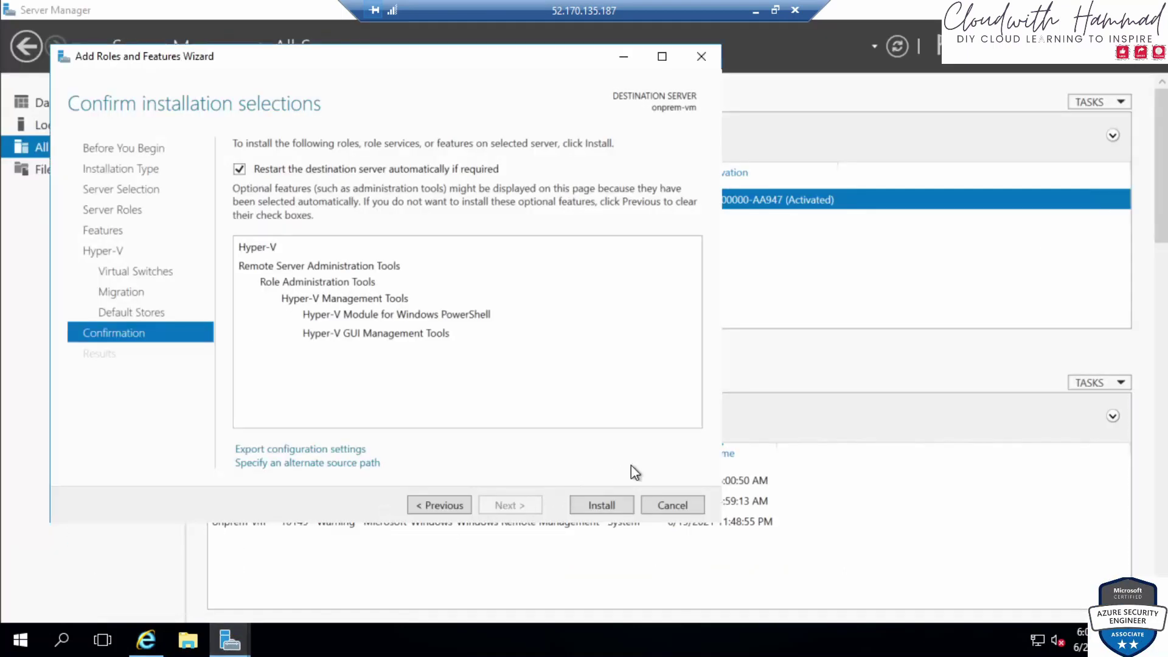
{"action": "left_click", "coordinate": [599, 505]}
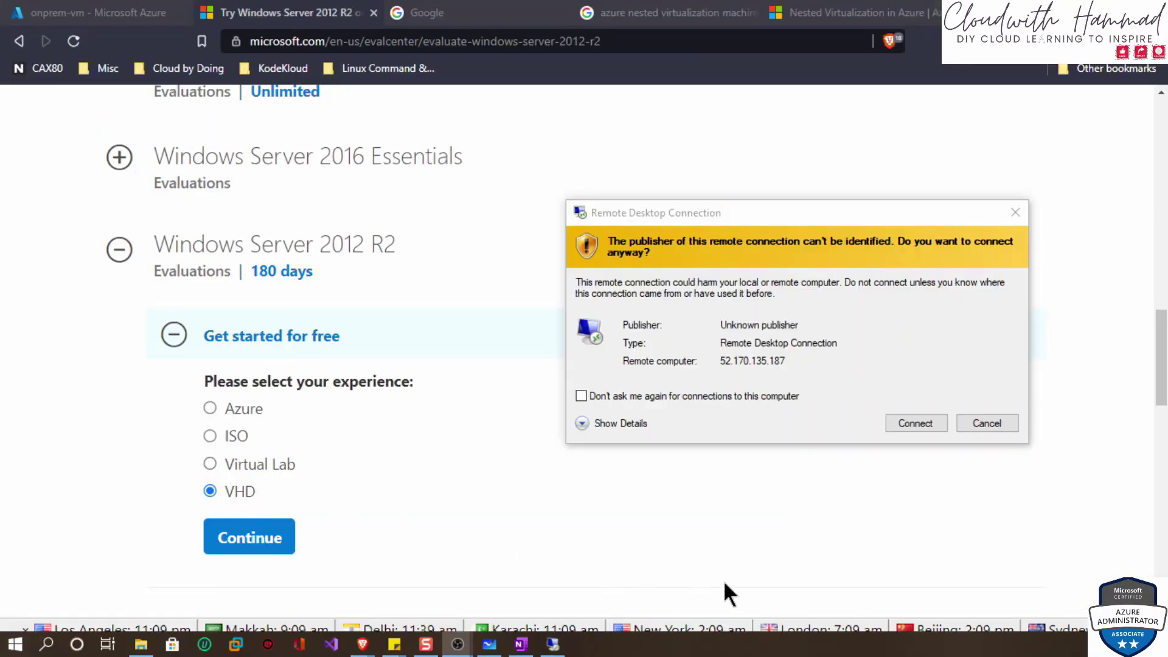
Reconnect to 52.170.135.187 despite the unidentified publisher warning.
{"action": "left_click", "coordinate": [914, 422]}
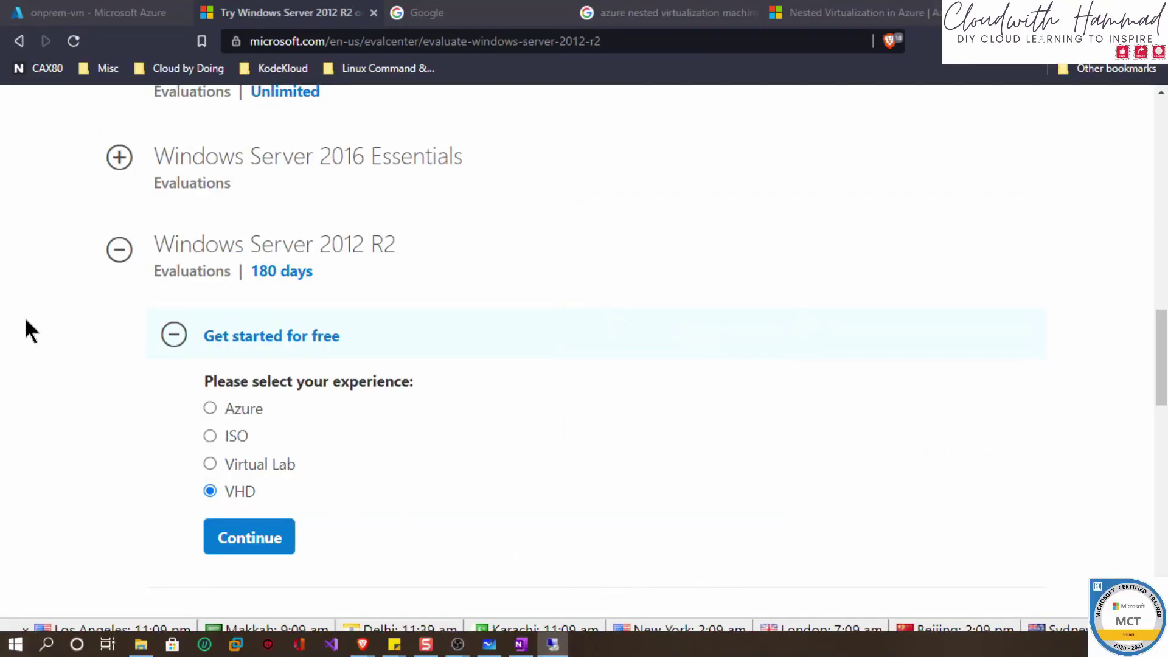
{"action": "left_click_drag", "start_coordinate": [34, 195], "coordinate": [672, 251]}
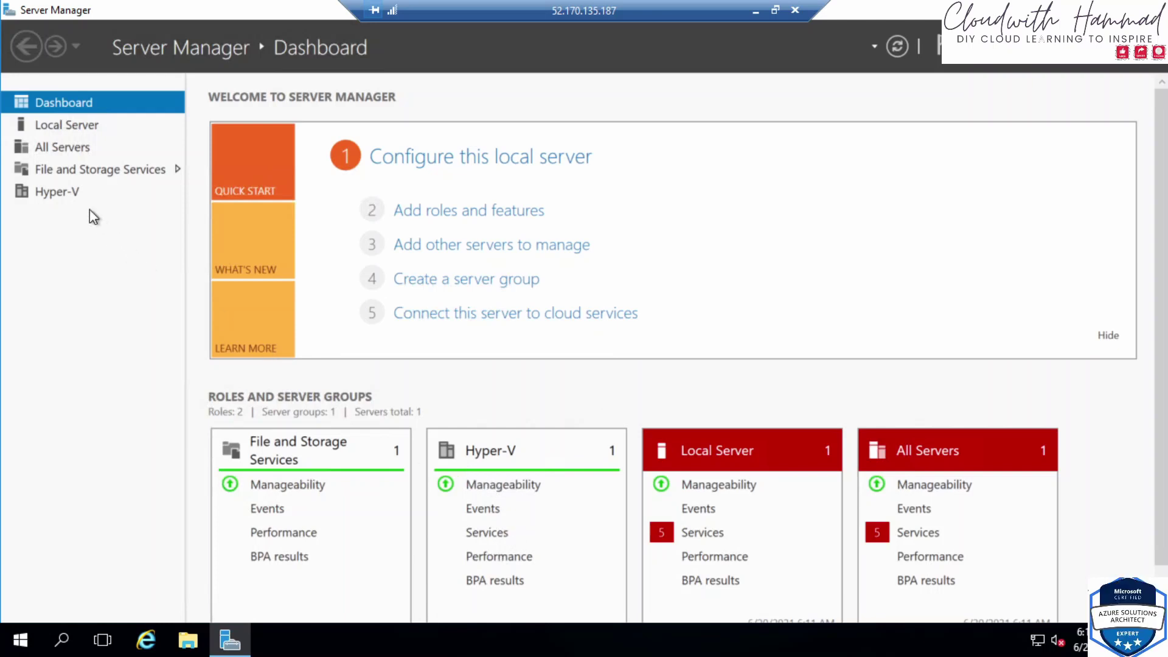
Launch Hyper-V Manager from the Hyper-V page's Tools menu and select ONPREM-VM.
{"action": "left_click", "coordinate": [73, 198]}
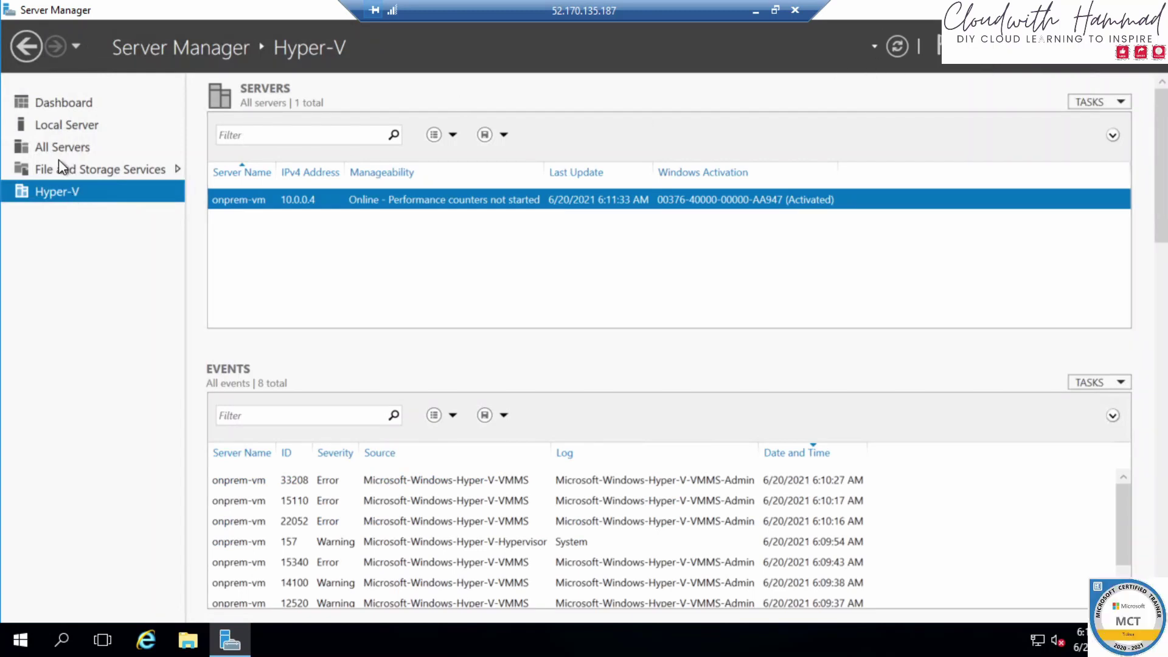
{"action": "left_click", "coordinate": [1022, 47]}
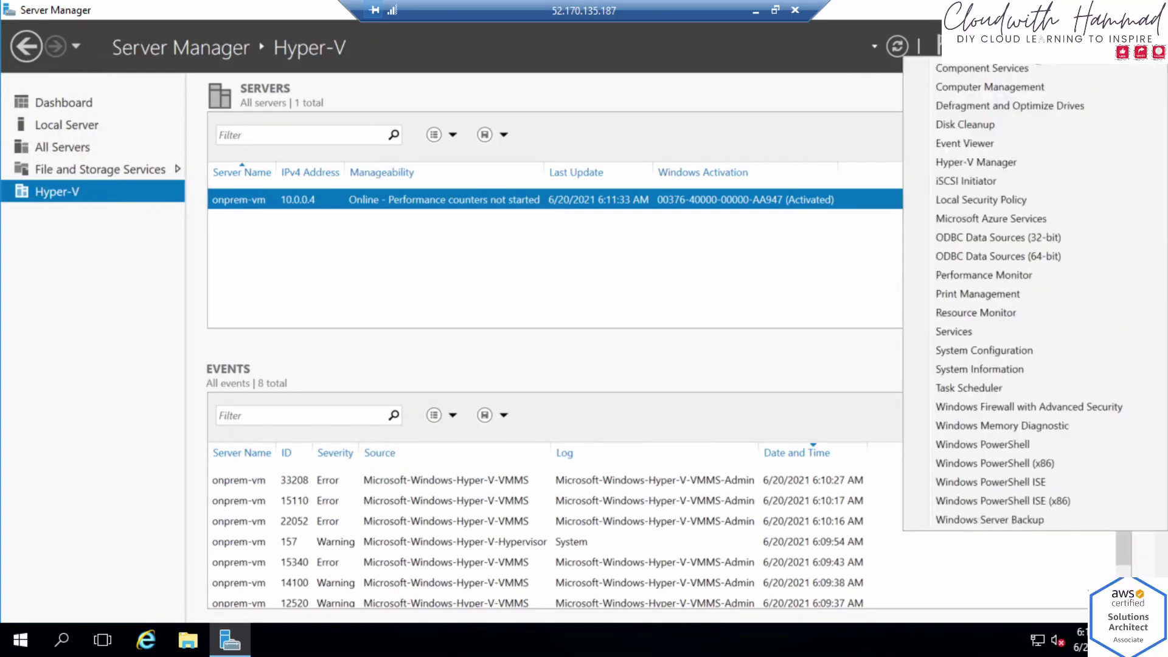
{"action": "left_click", "coordinate": [993, 161]}
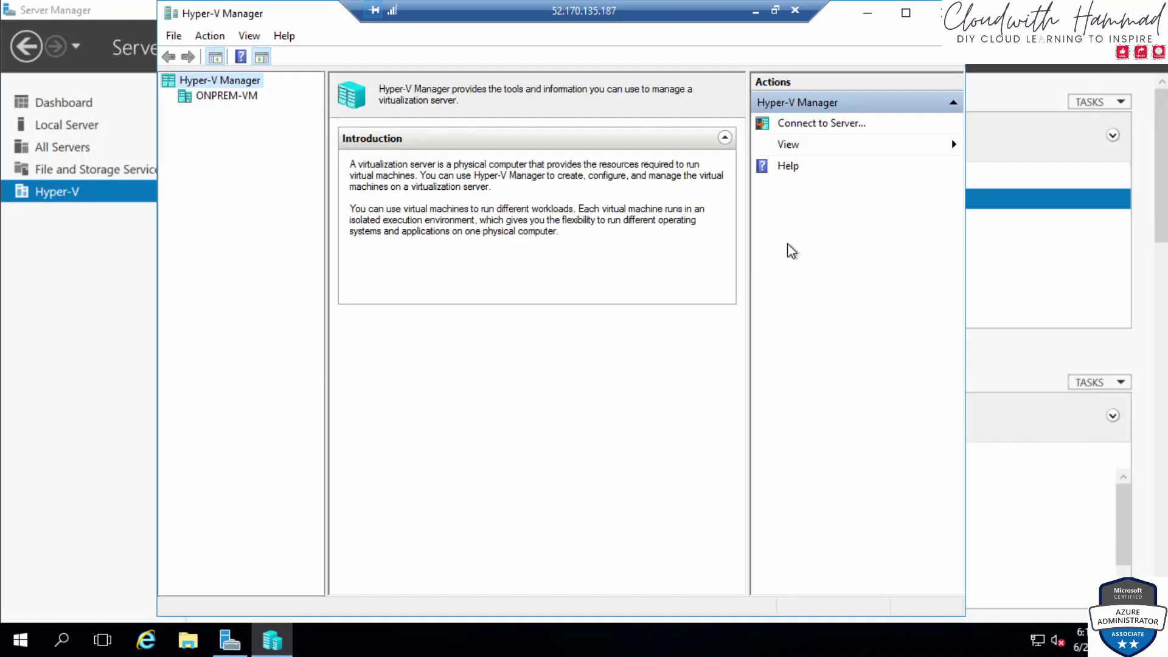
{"action": "left_click", "coordinate": [233, 98]}
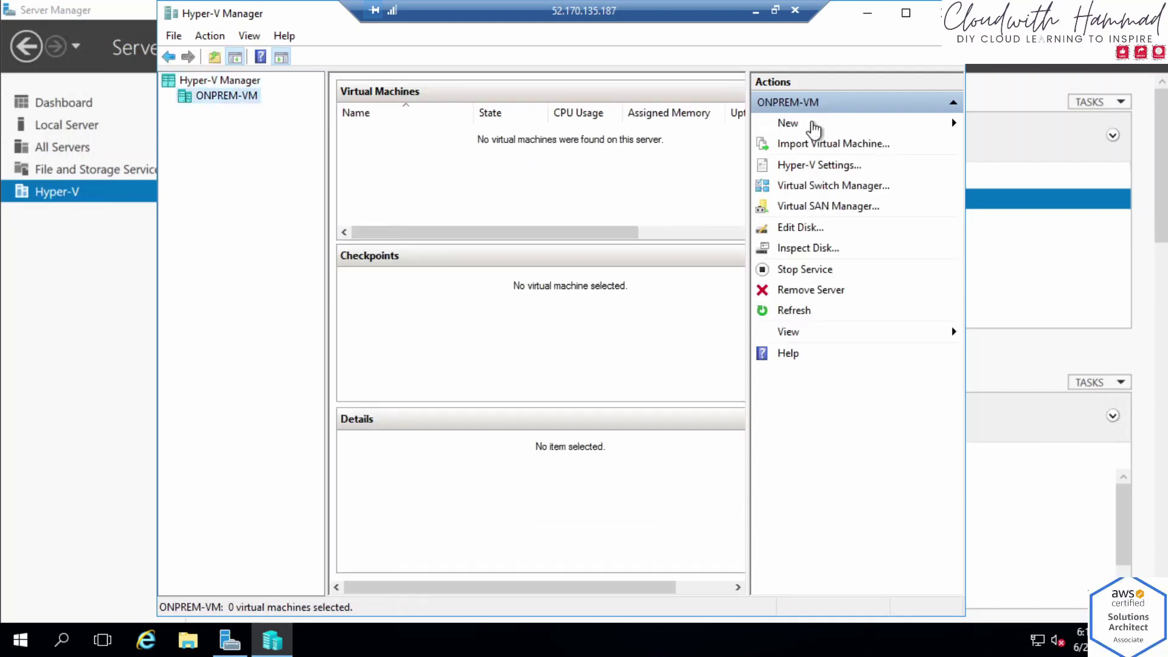
Name the new VM onprem-winserver, keep Generation 1, and assign 2048 MB memory.
{"action": "left_click", "coordinate": [813, 126]}
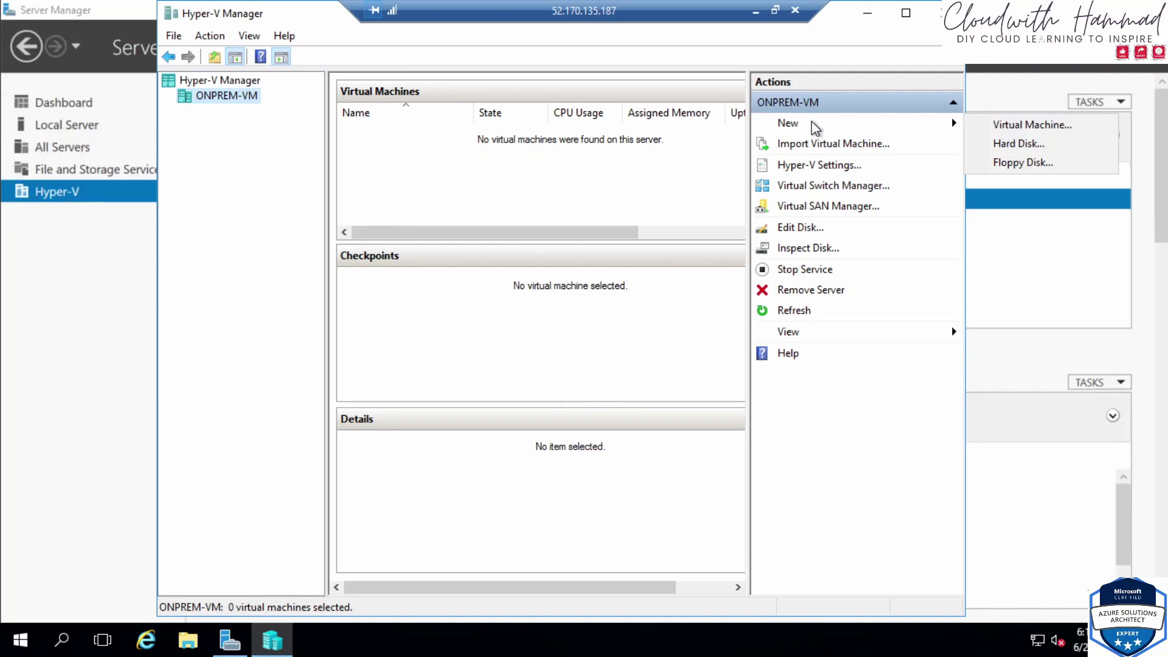
{"action": "left_click", "coordinate": [1021, 126]}
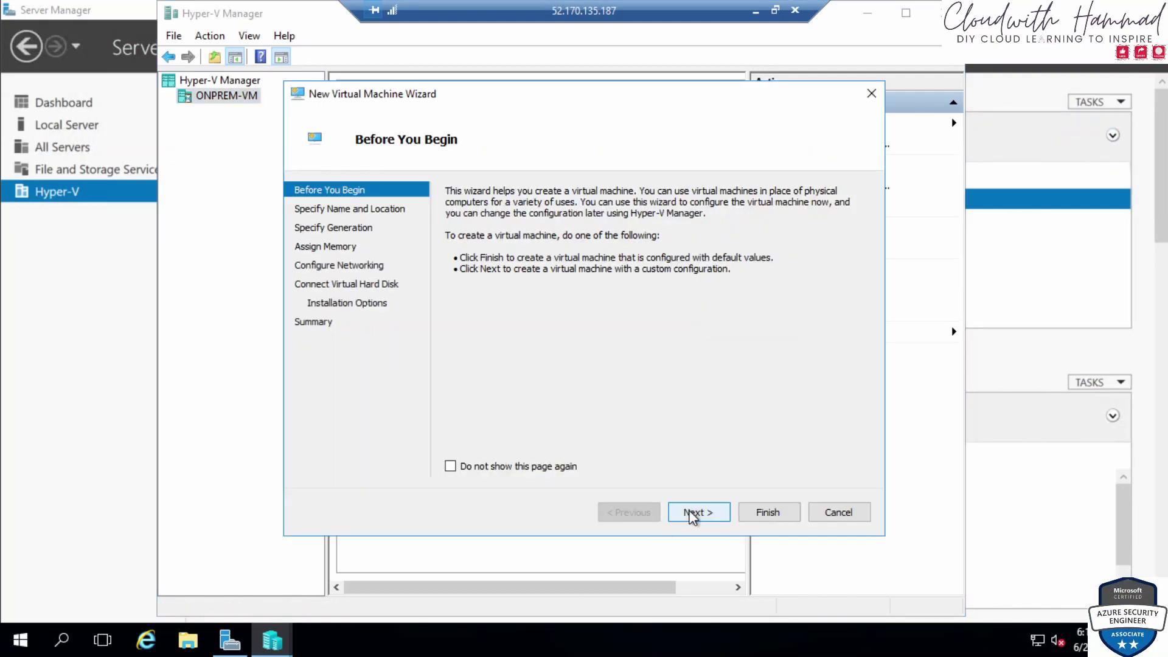
{"action": "left_click", "coordinate": [693, 513]}
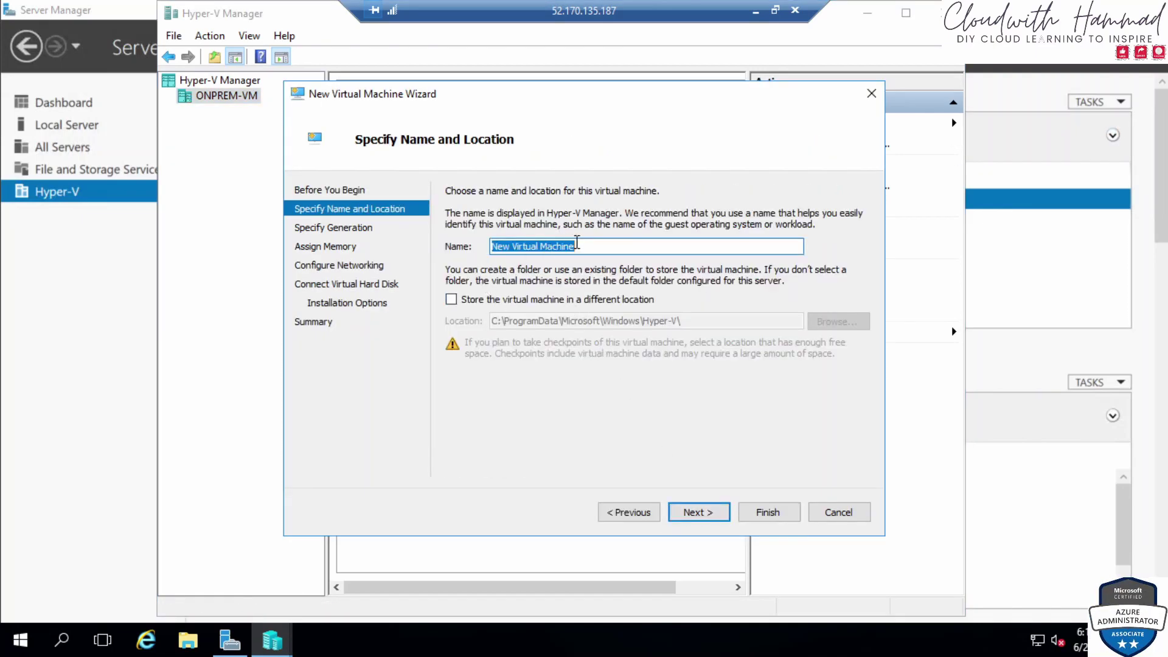
{"action": "type", "text": "onprem-win"}
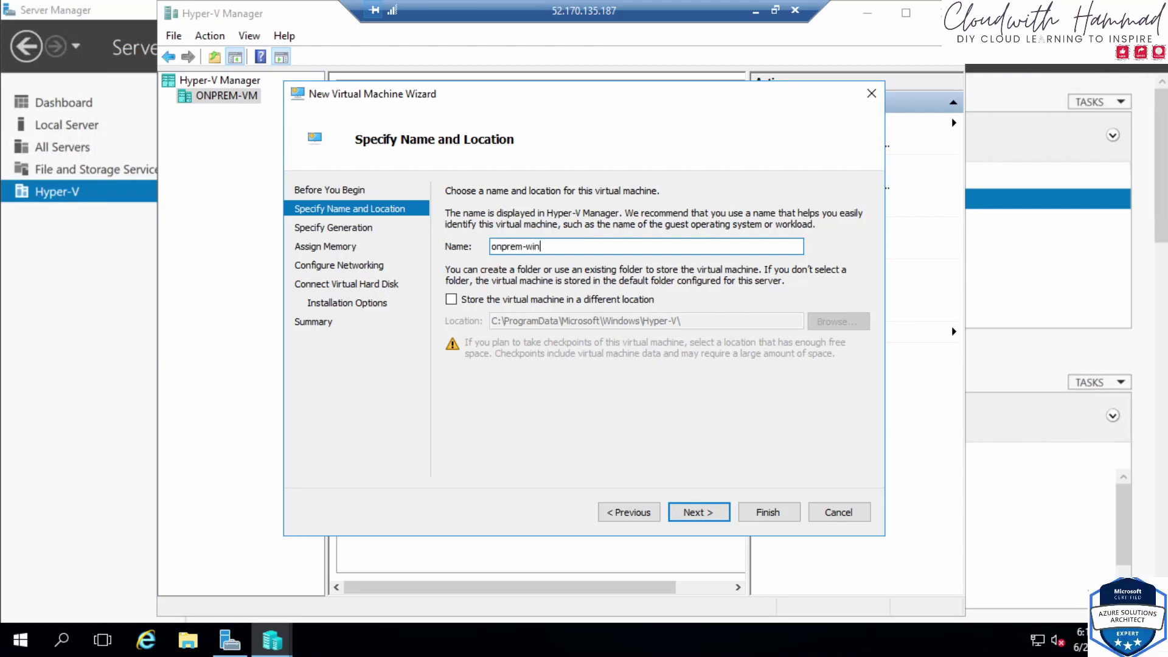
{"action": "type", "text": "server"}
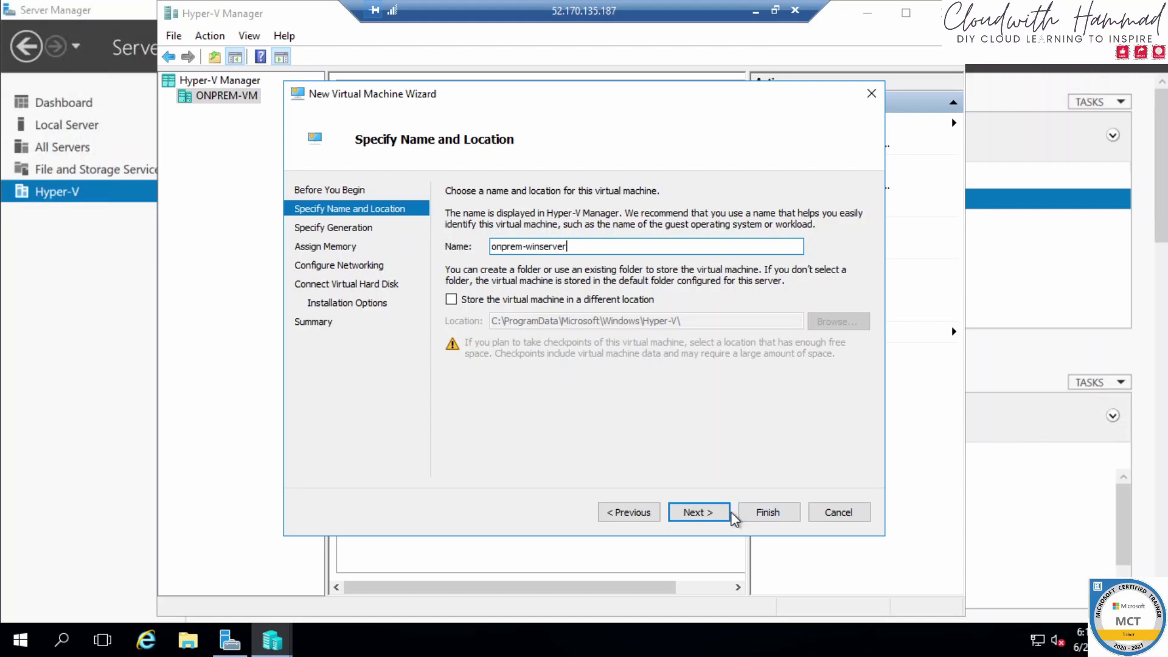
{"action": "left_click", "coordinate": [704, 512]}
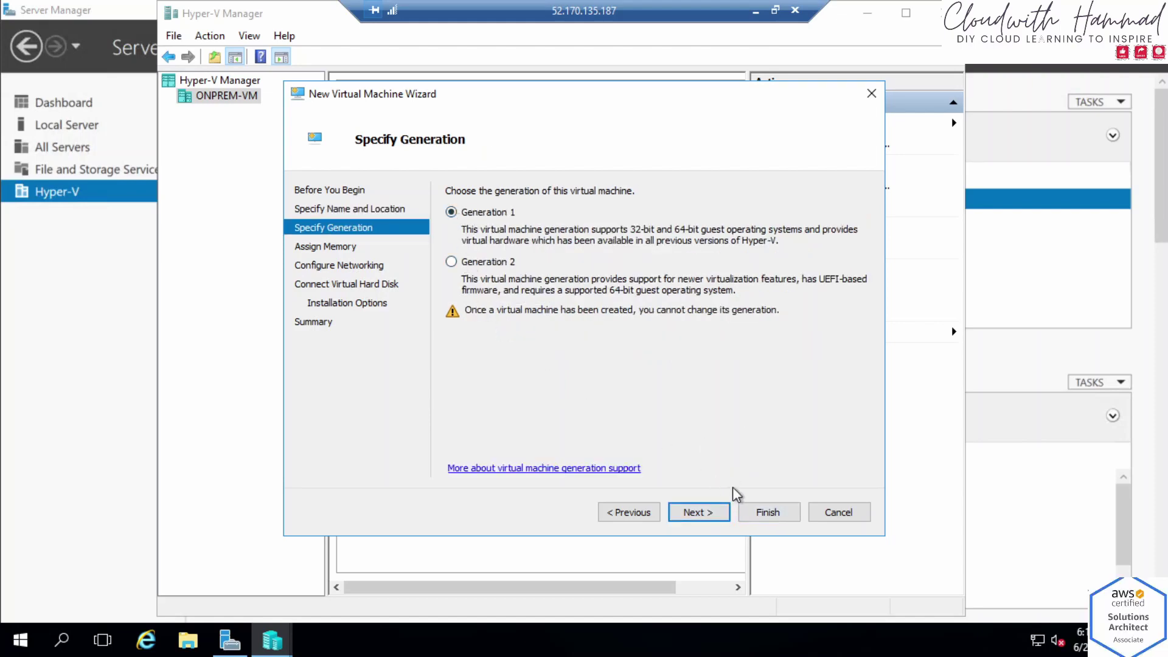
{"action": "left_click", "coordinate": [700, 517]}
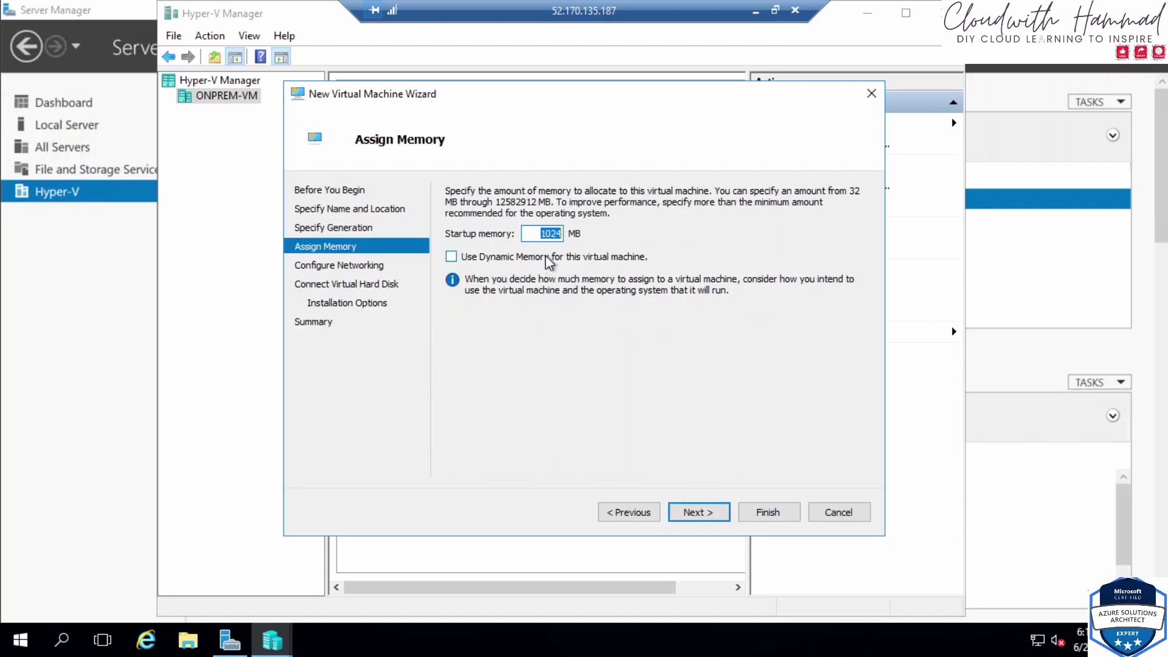
{"action": "key", "text": "BackSpace"}
{"action": "type", "text": "2048"}
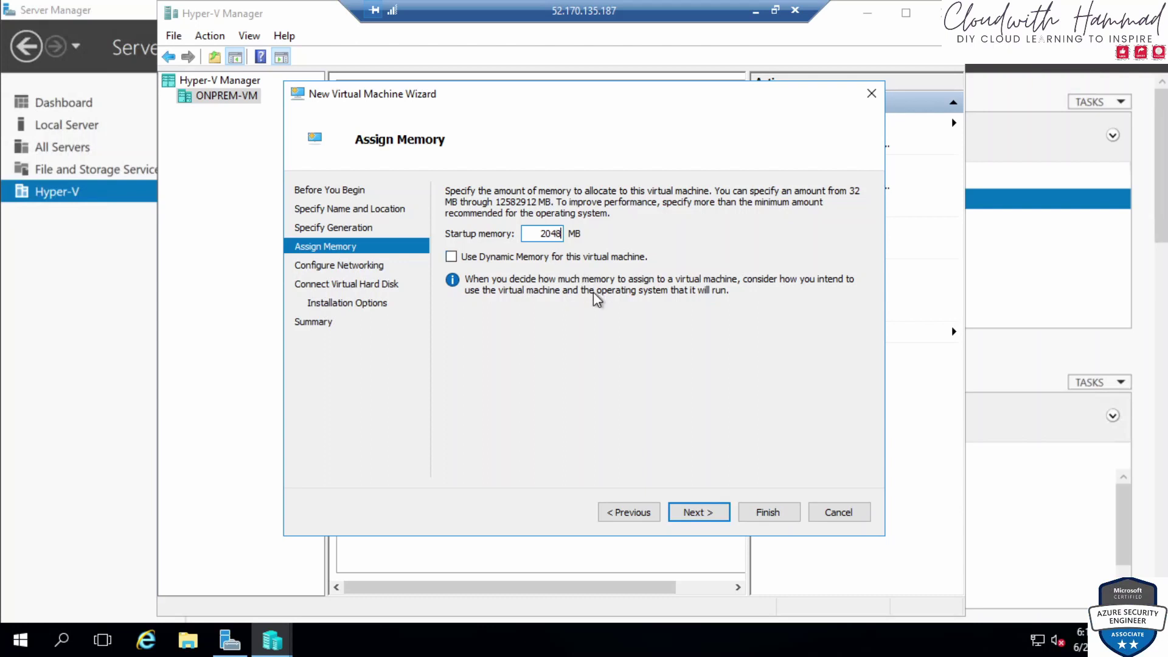
{"action": "left_click", "coordinate": [708, 512]}
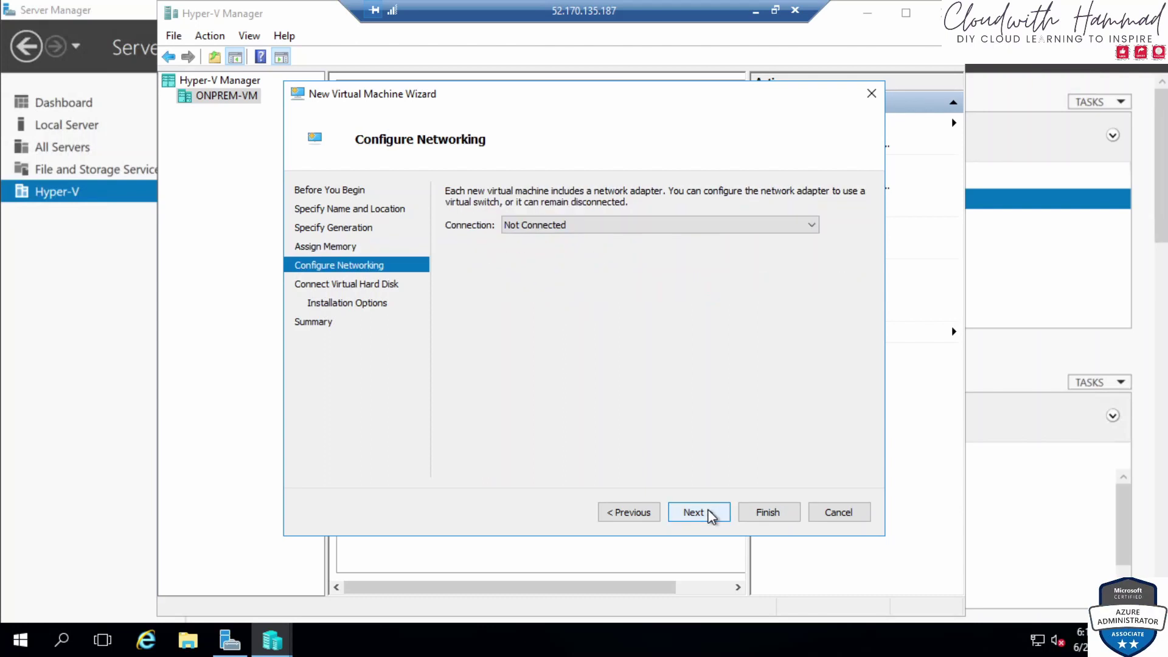
Connect it to the virtual switch, attach the downloaded evaluation VHD, and finish.
{"action": "left_click", "coordinate": [574, 226]}
{"action": "left_click", "coordinate": [540, 250]}
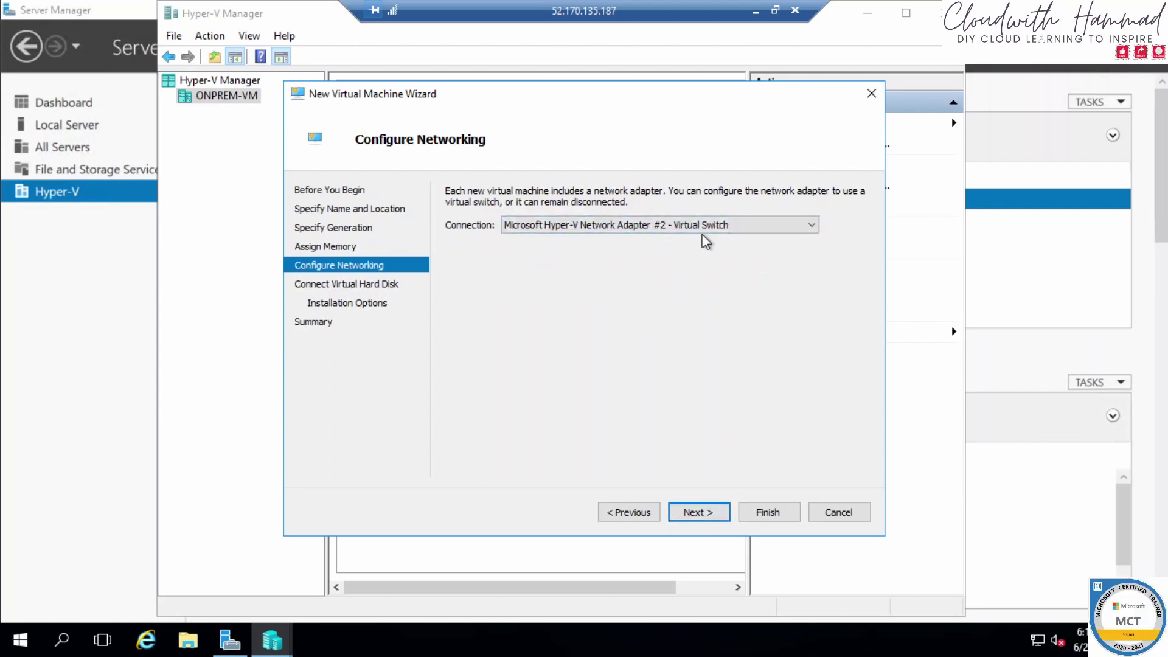
{"action": "left_click", "coordinate": [716, 514]}
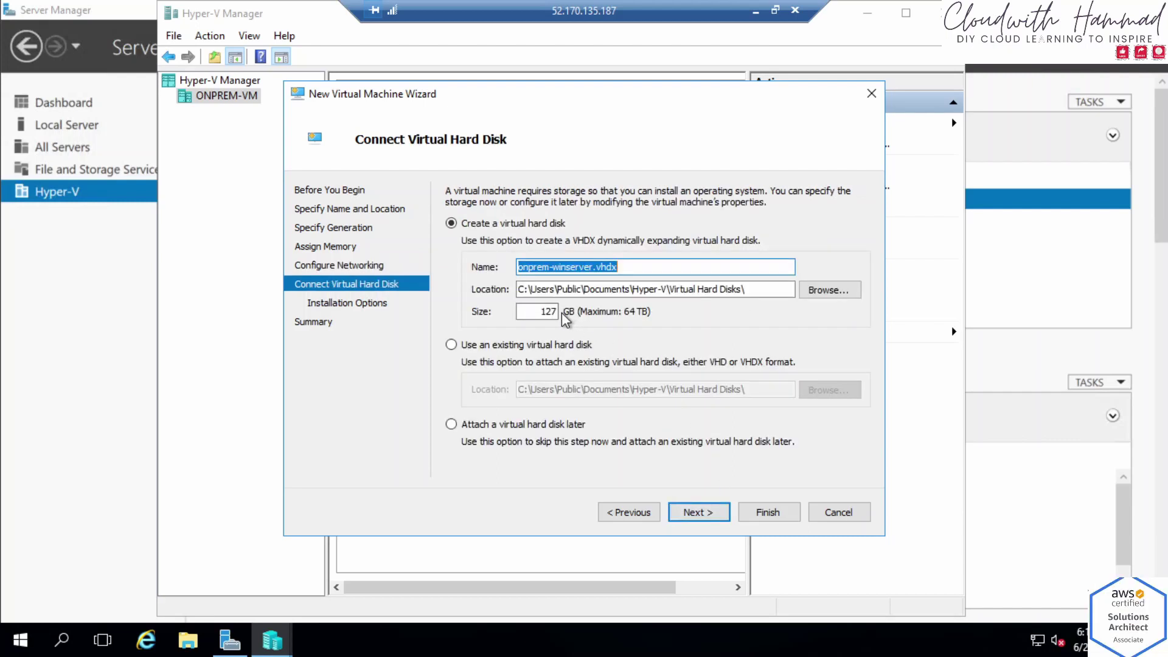
{"action": "left_click", "coordinate": [452, 345]}
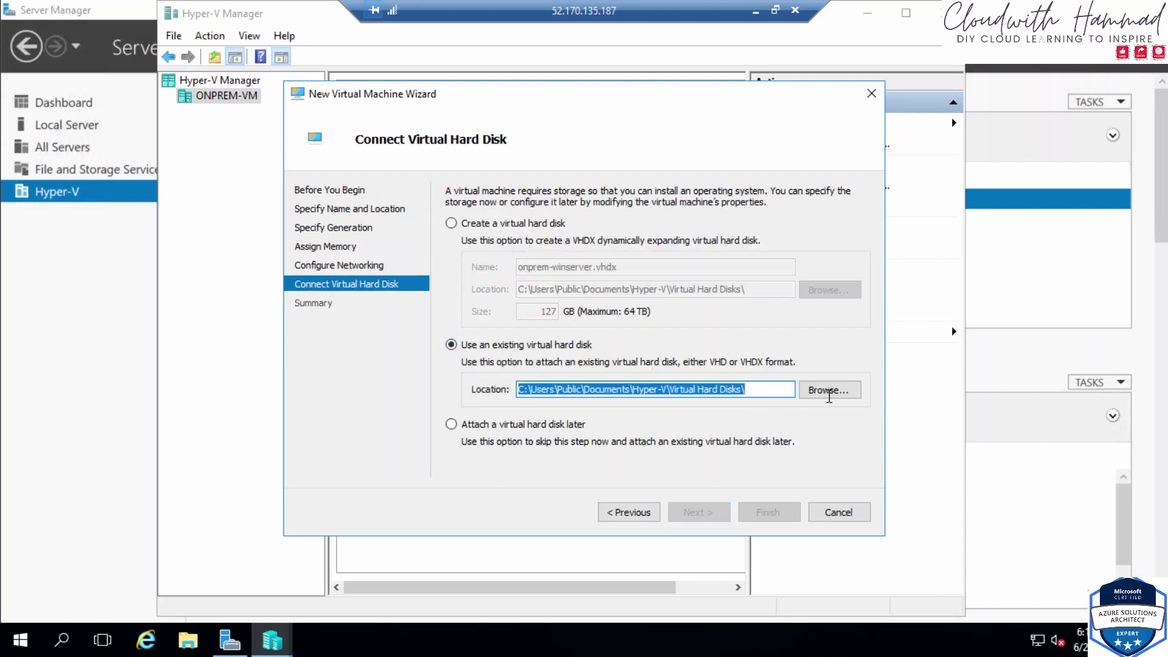
{"action": "left_click", "coordinate": [828, 390]}
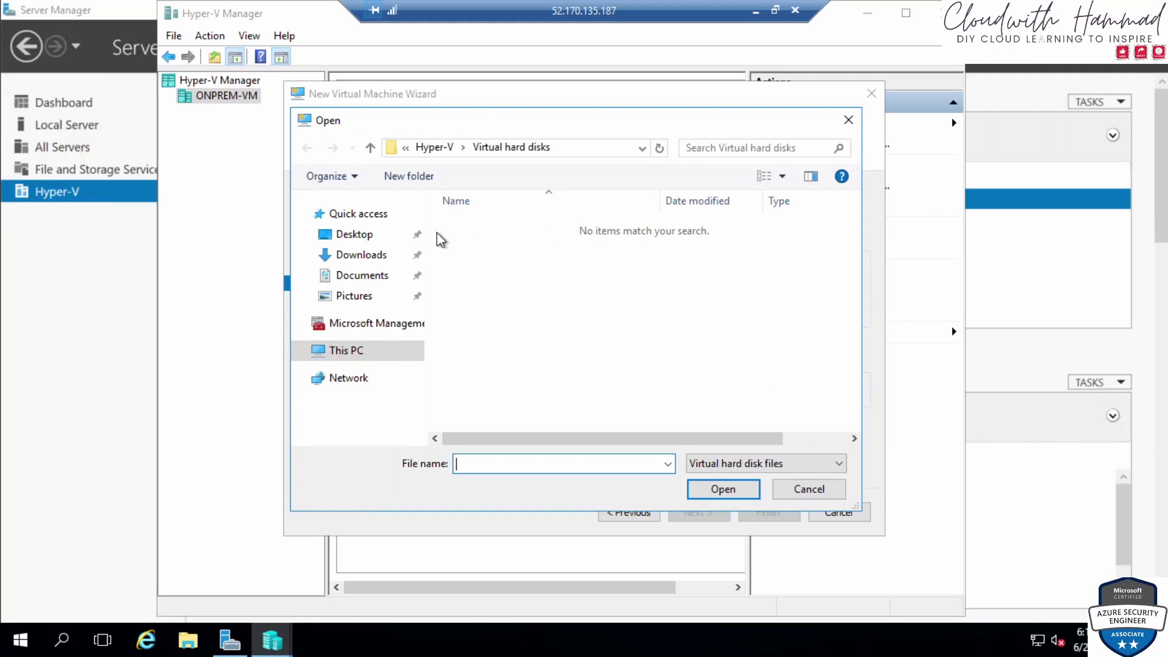
{"action": "left_click", "coordinate": [359, 254]}
{"action": "left_click", "coordinate": [509, 228]}
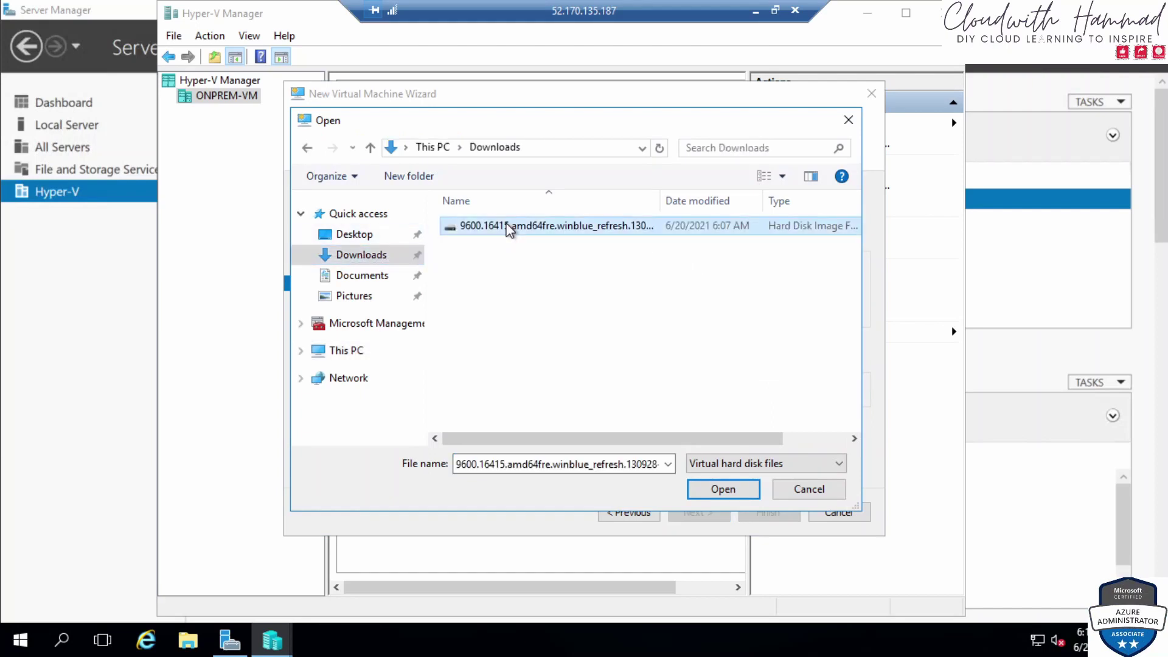
{"action": "left_click", "coordinate": [725, 494]}
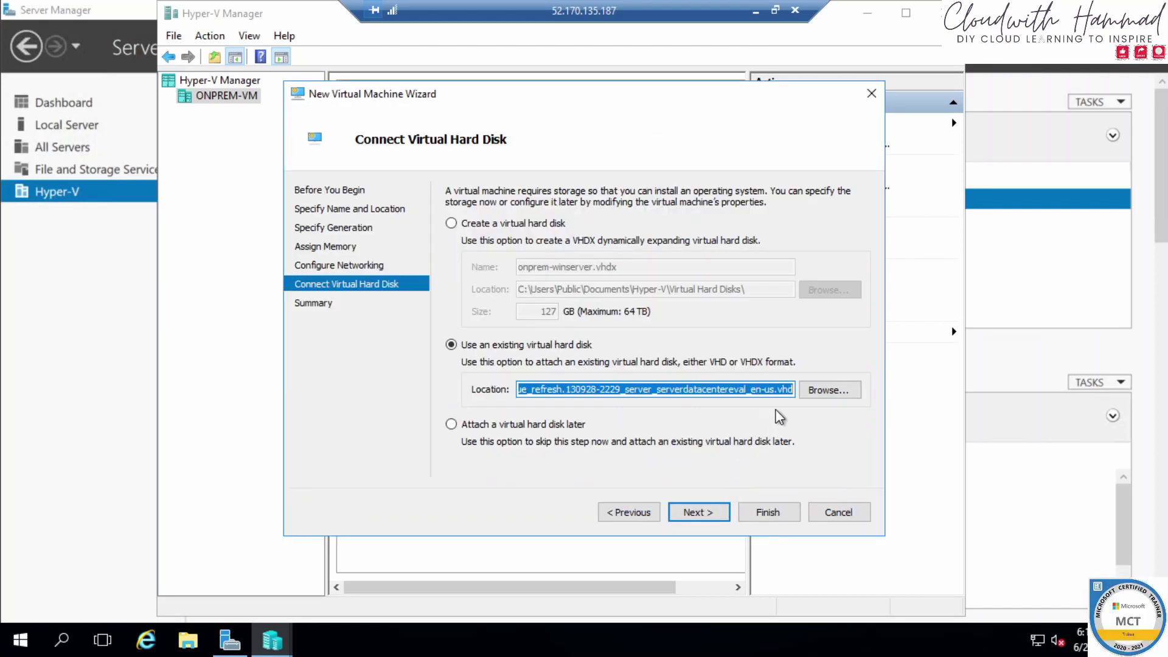
{"action": "left_click", "coordinate": [703, 516]}
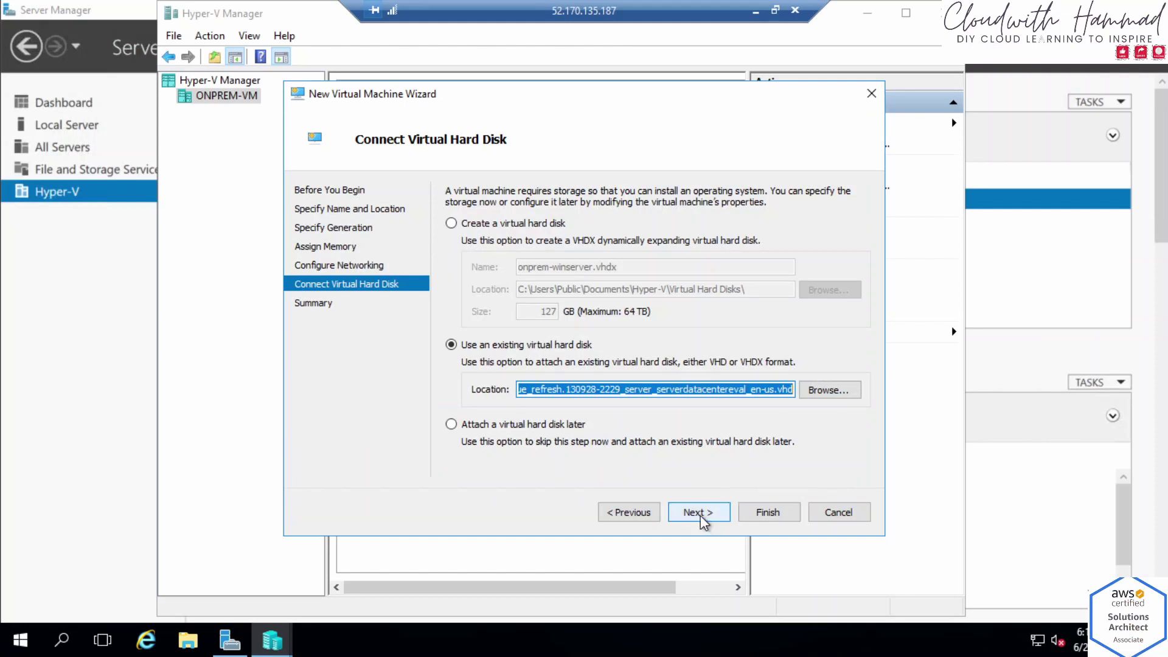
{"action": "left_click", "coordinate": [770, 515]}
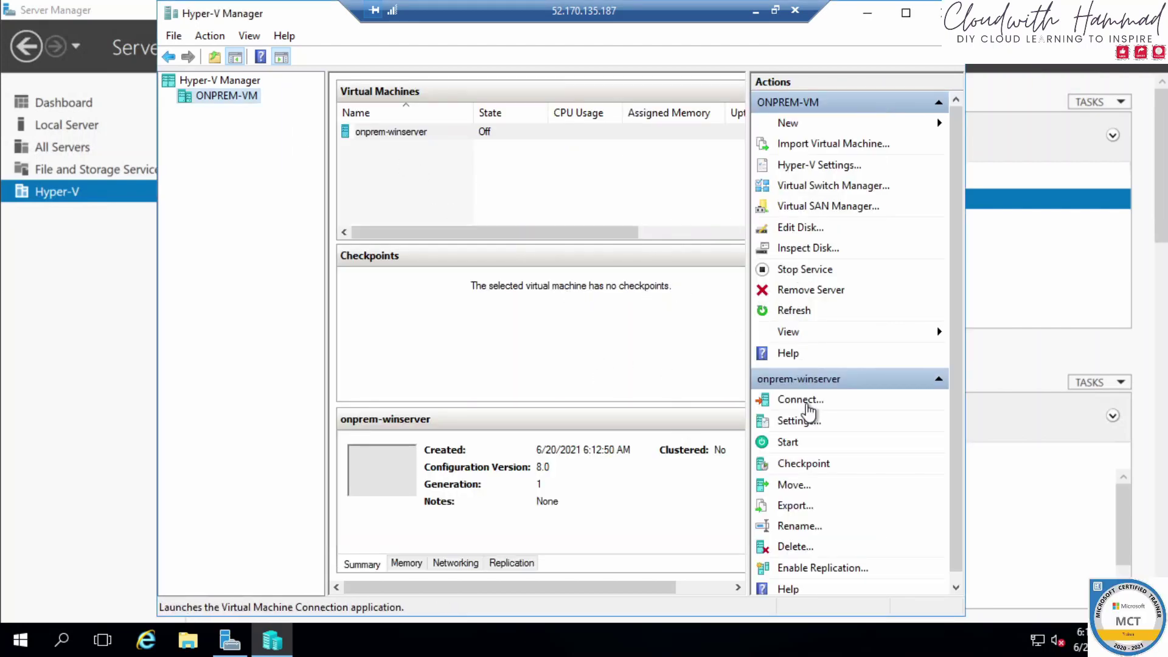
Open onprem-winserver's console, start the VM, and enlarge the console window.
{"action": "left_click", "coordinate": [803, 401]}
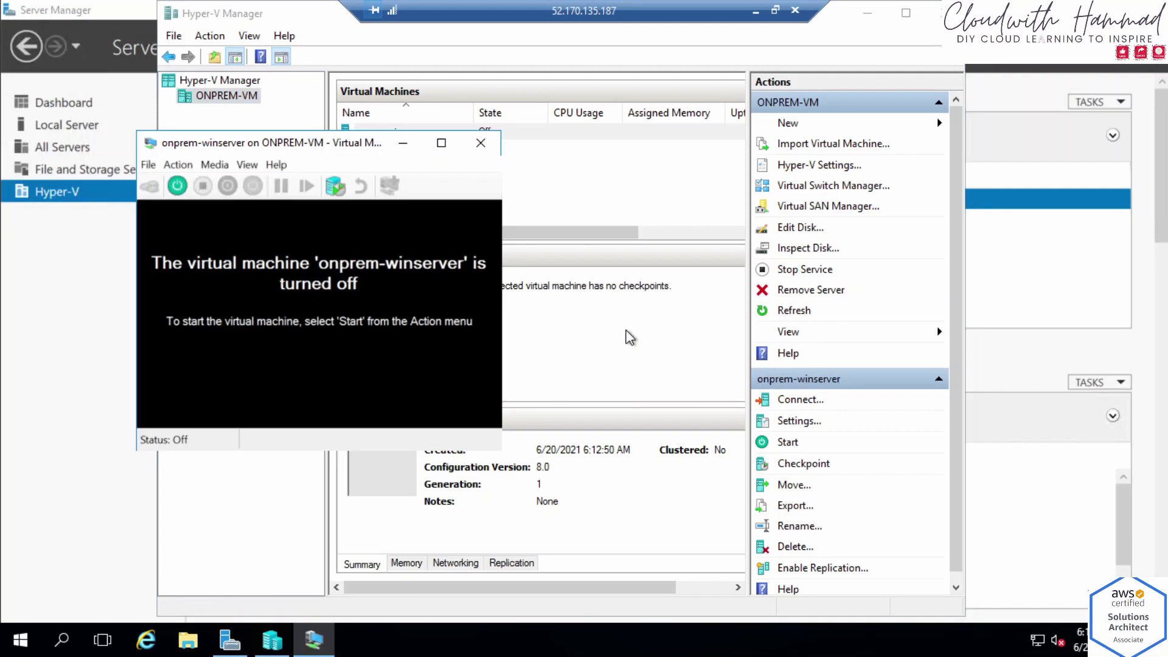
{"action": "left_click", "coordinate": [183, 164]}
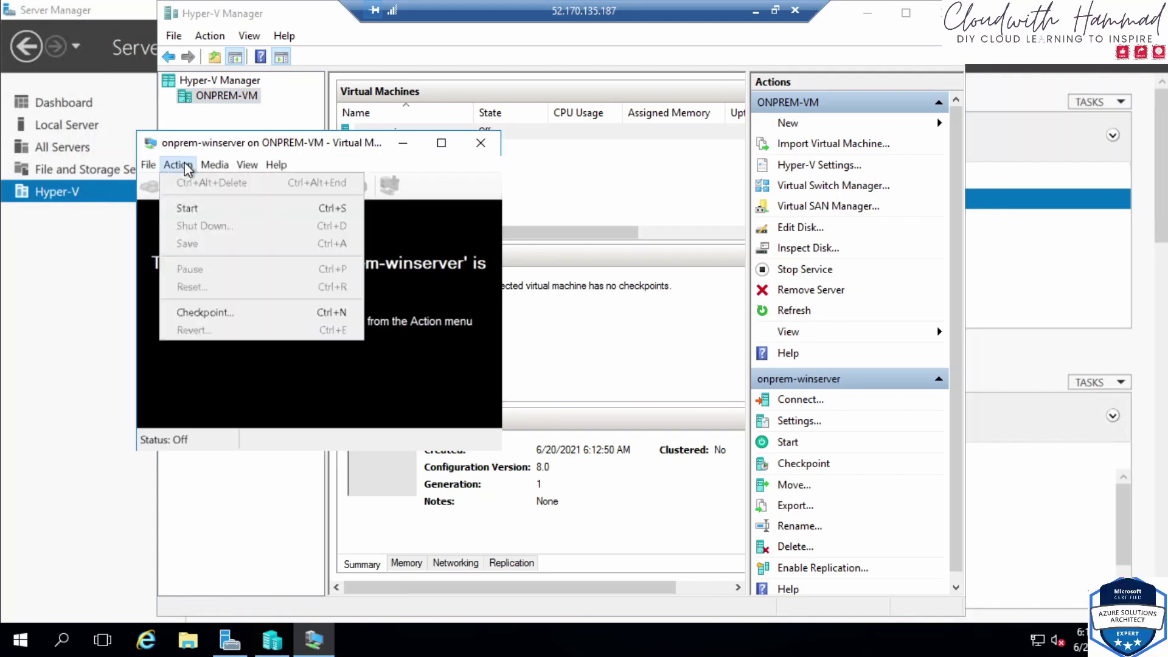
{"action": "left_click", "coordinate": [187, 208]}
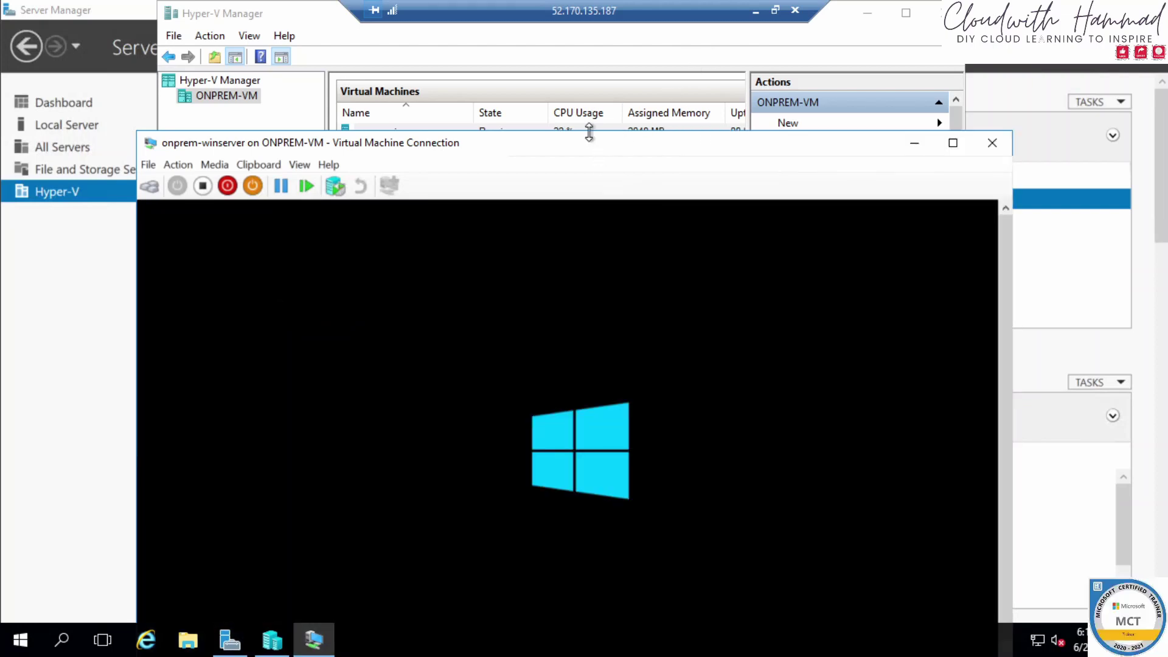
{"action": "left_click_drag", "start_coordinate": [589, 130], "coordinate": [578, 86]}
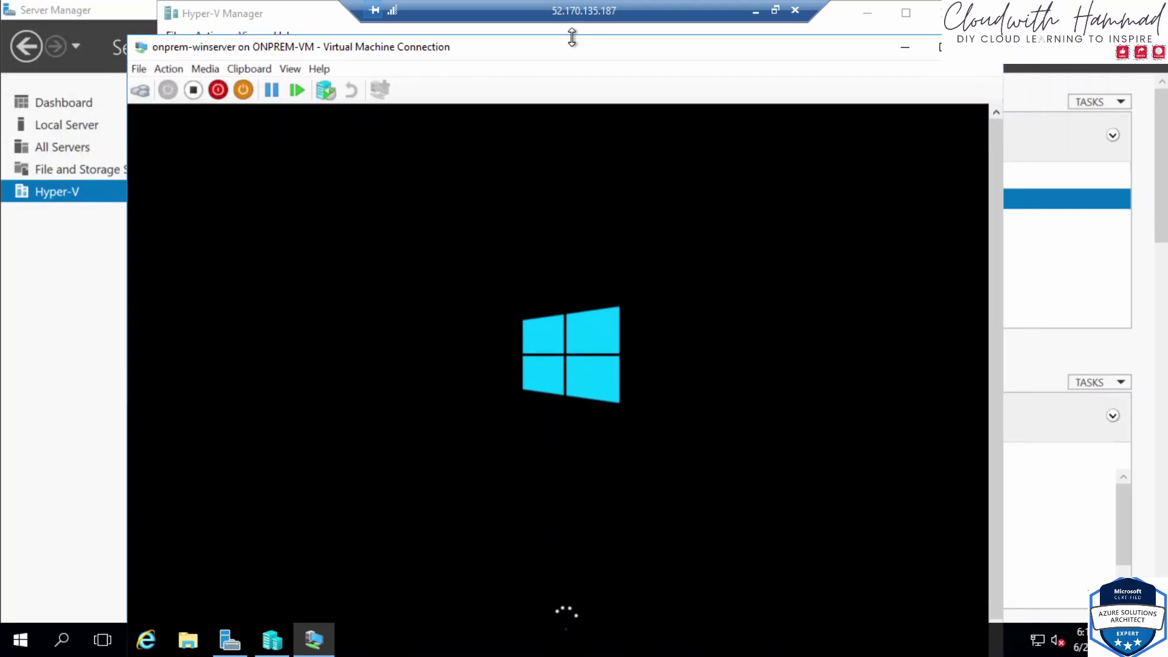
{"action": "mouse_move", "coordinate": [572, 41]}
{"action": "left_mouse_down"}
{"action": "mouse_move", "coordinate": [574, 112]}
{"action": "mouse_move", "coordinate": [549, 94]}
{"action": "mouse_move", "coordinate": [557, 41]}
{"action": "left_mouse_up"}
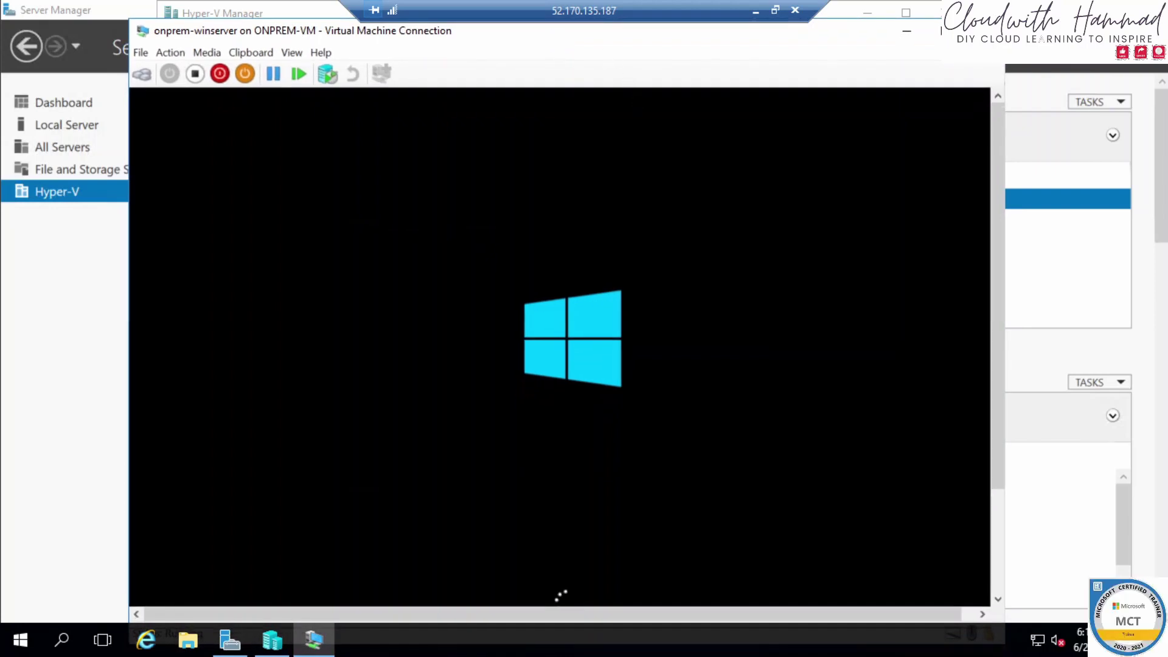
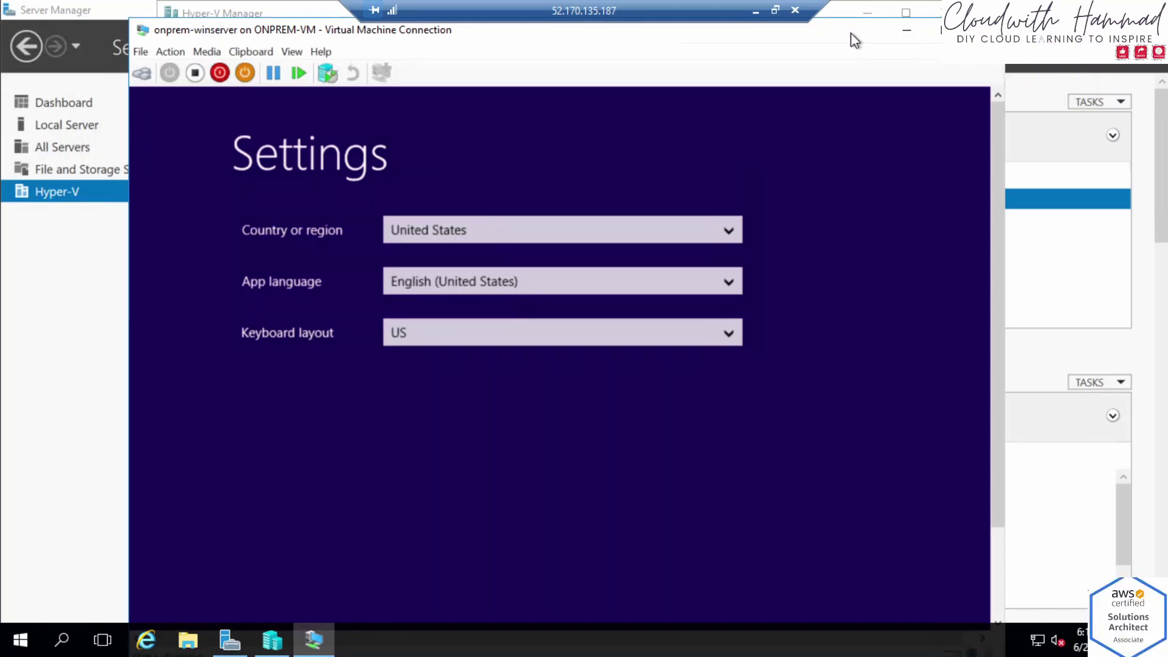
Accept the default region, language and keyboard settings and the Windows Server license terms.
{"action": "left_click_drag", "start_coordinate": [839, 65], "coordinate": [782, 61]}
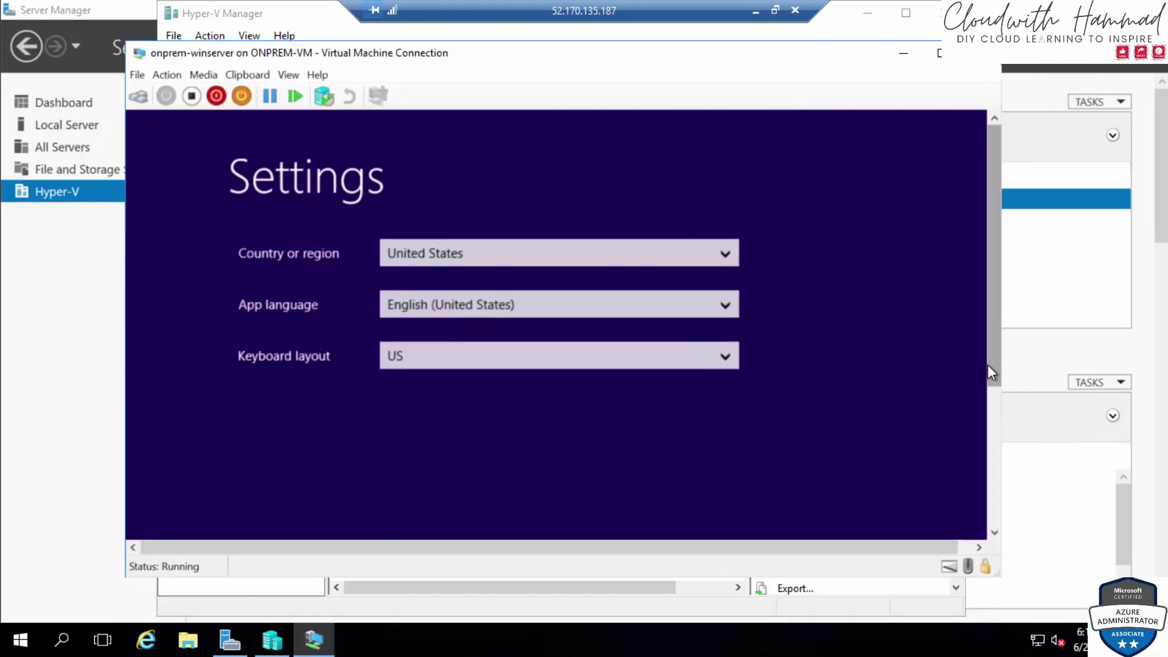
{"action": "left_click_drag", "start_coordinate": [989, 365], "coordinate": [995, 514]}
{"action": "left_click", "coordinate": [858, 481]}
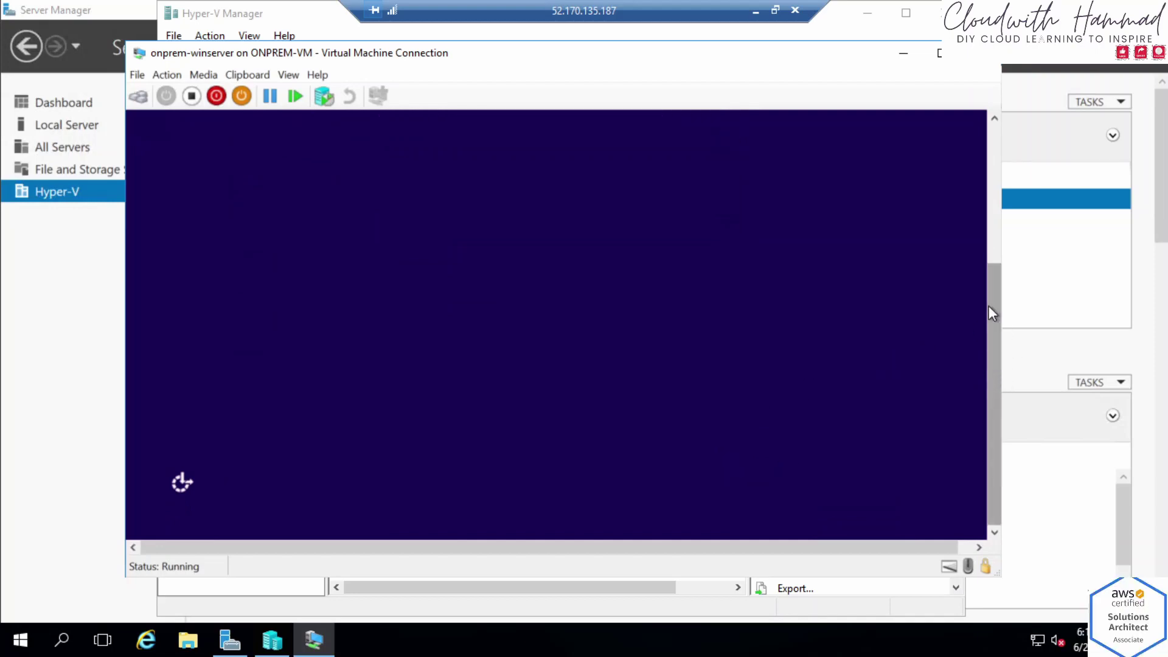
{"action": "left_click_drag", "start_coordinate": [991, 189], "coordinate": [1015, 441]}
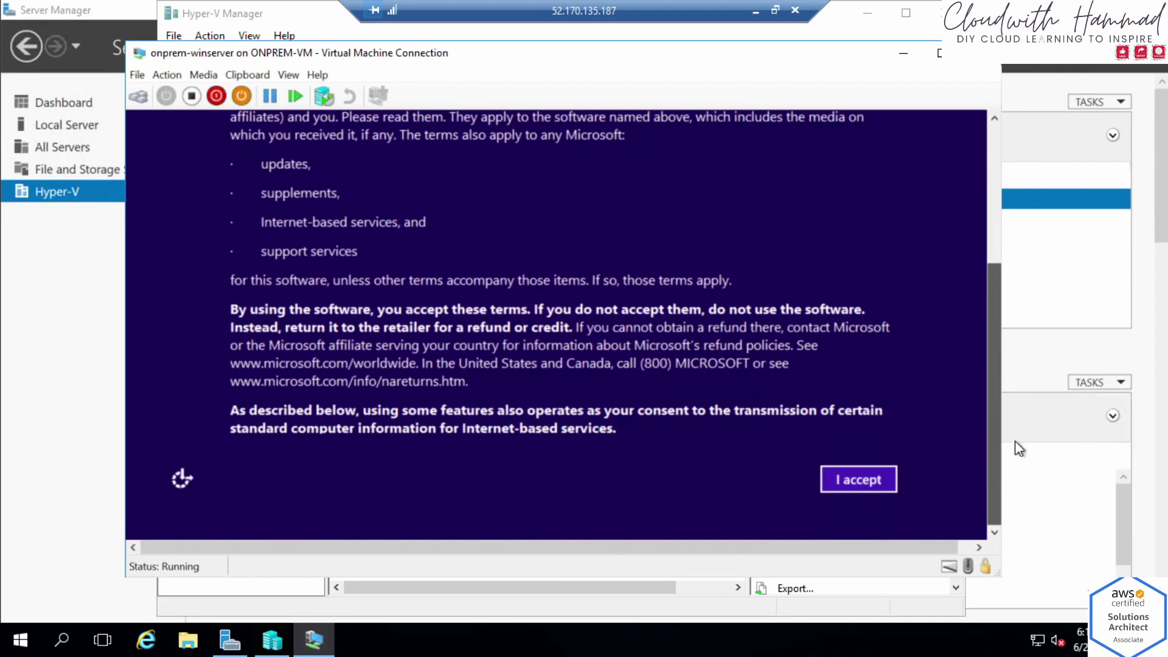
{"action": "left_click", "coordinate": [858, 480]}
Enter and confirm the Administrator password to complete first-run setup.
{"action": "left_click", "coordinate": [993, 207]}
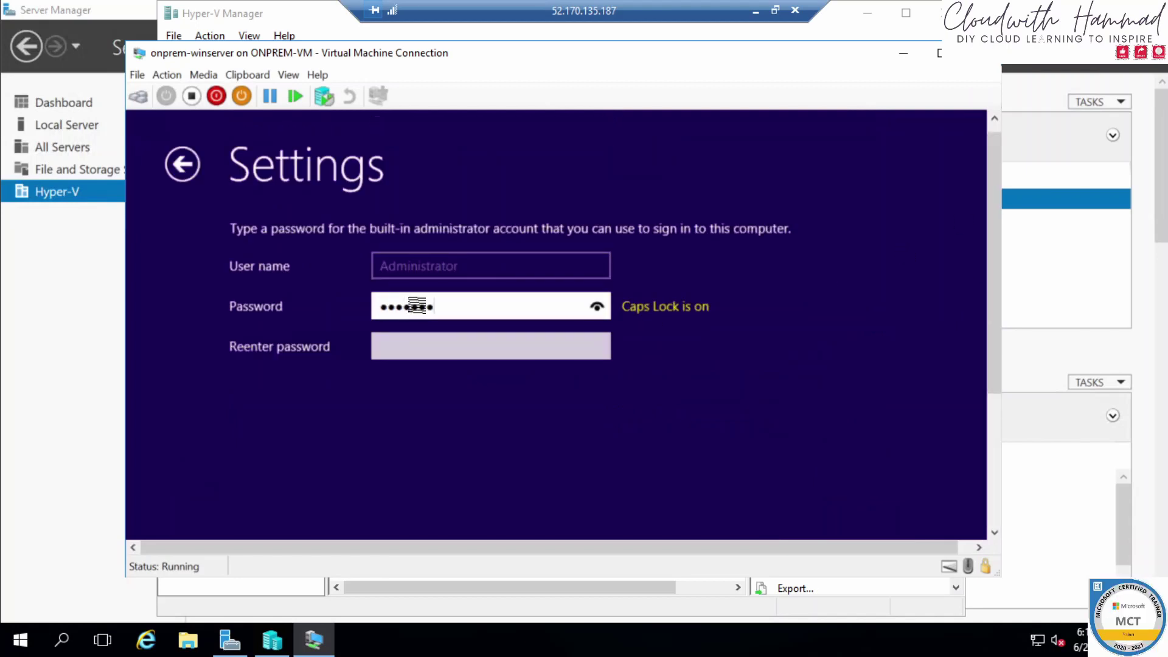
{"action": "key", "text": "Tab"}
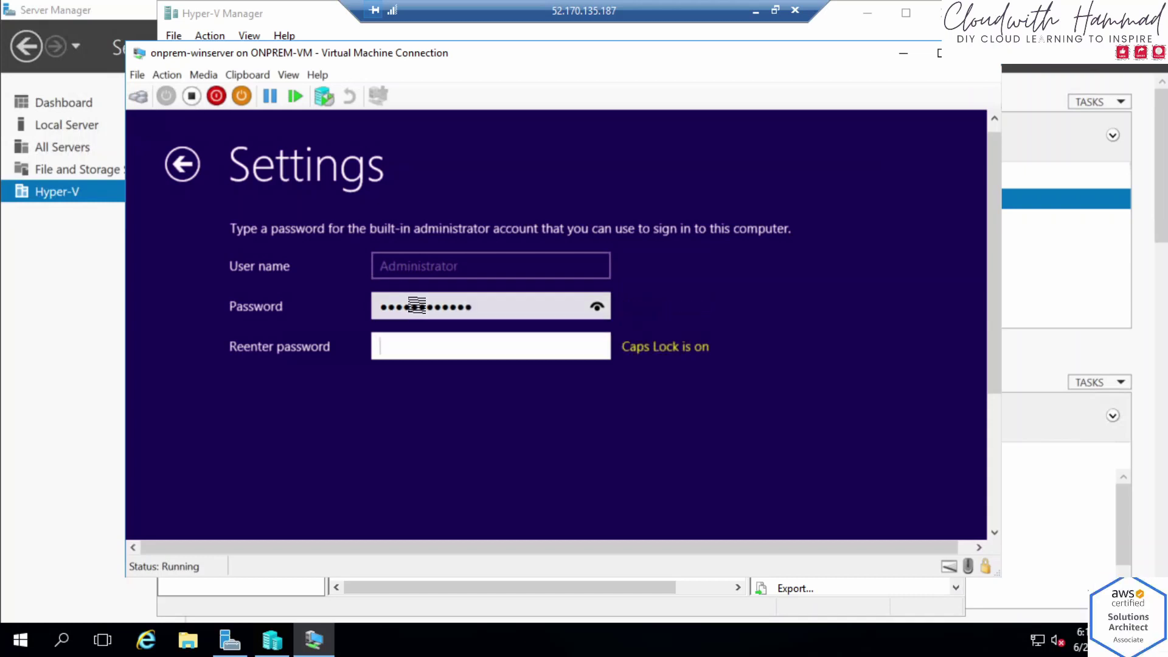
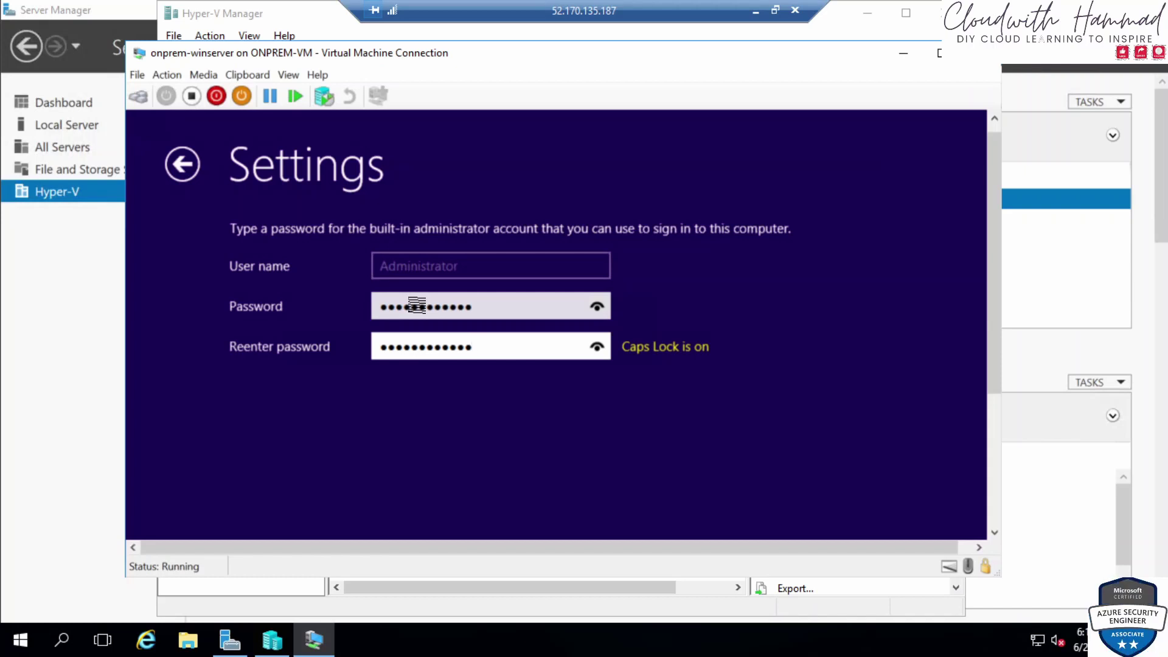
{"action": "key", "text": "Return"}
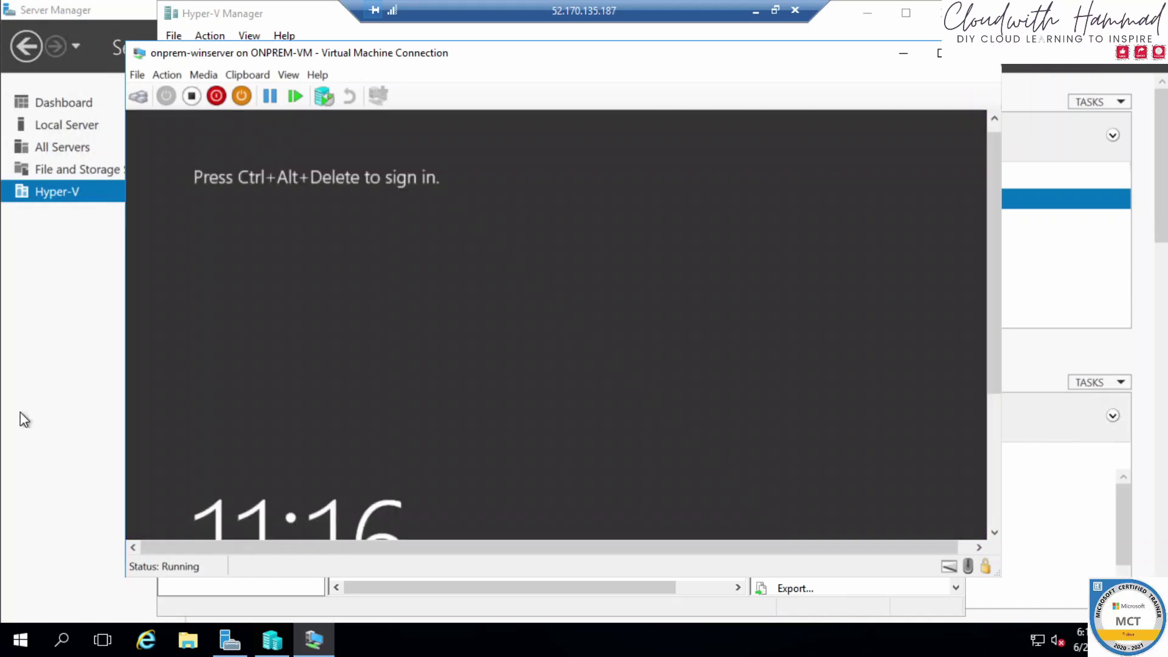
Send Ctrl+Alt+Delete and sign in as Administrator, retyping the password after the incorrect-password error.
{"action": "left_click", "coordinate": [162, 78]}
{"action": "left_click", "coordinate": [178, 92]}
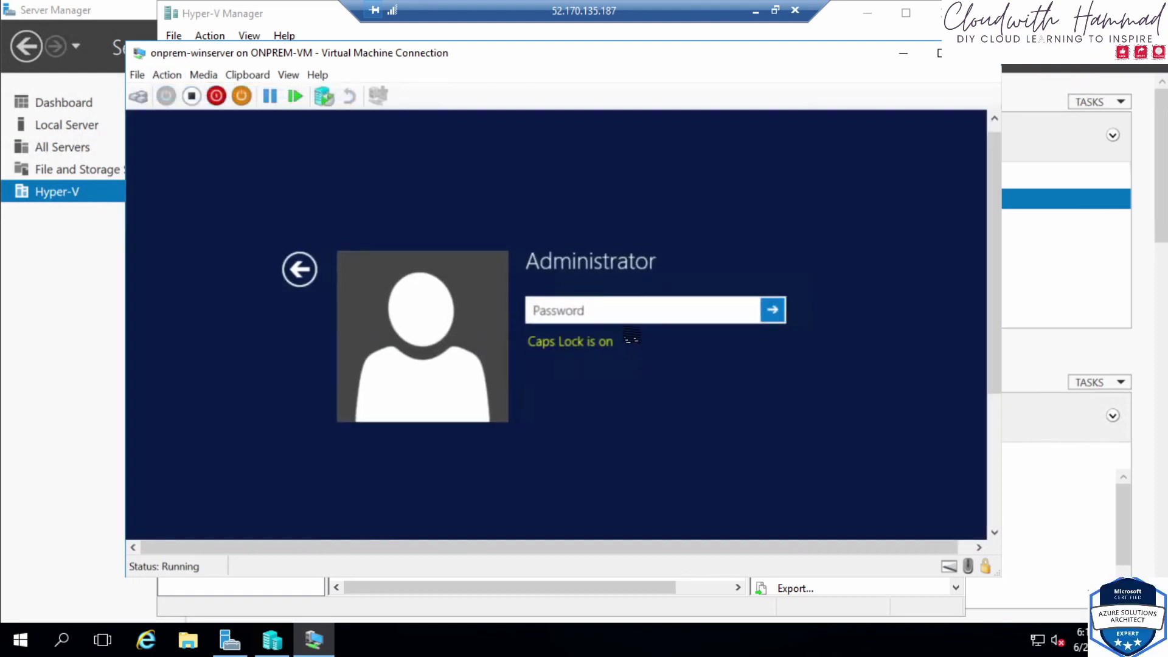
{"action": "key", "text": "Caps_Lock"}
{"action": "type", "text": "P"}
{"action": "type", "text": "•••"}
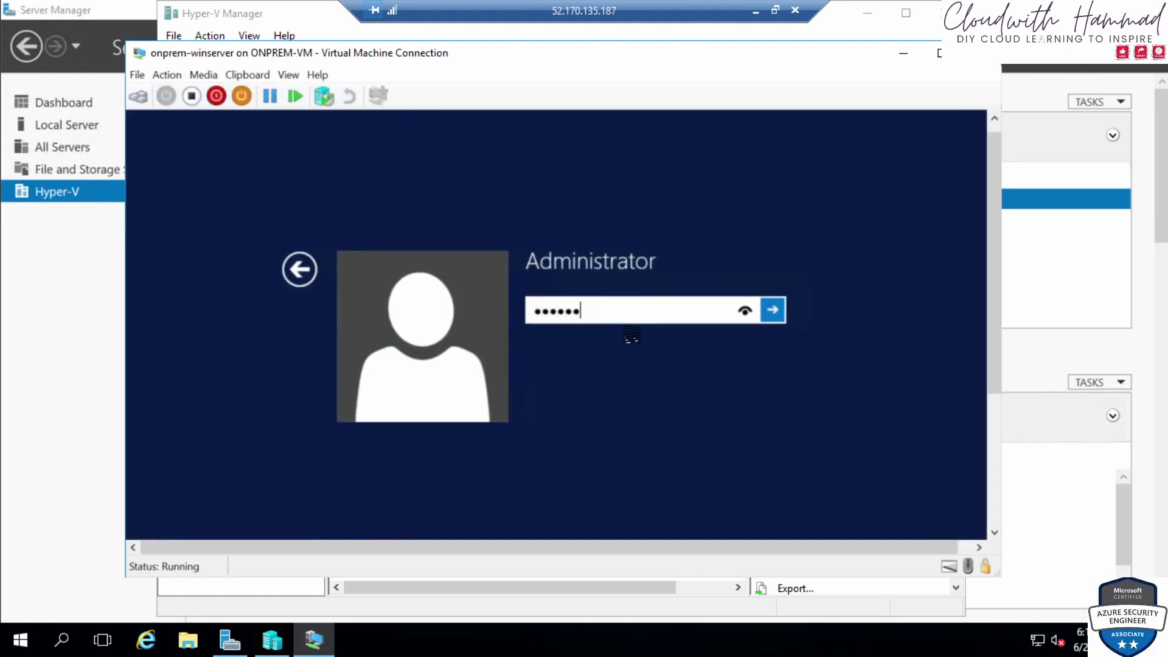
{"action": "type", "text": "••••••"}
{"action": "key", "text": "Return"}
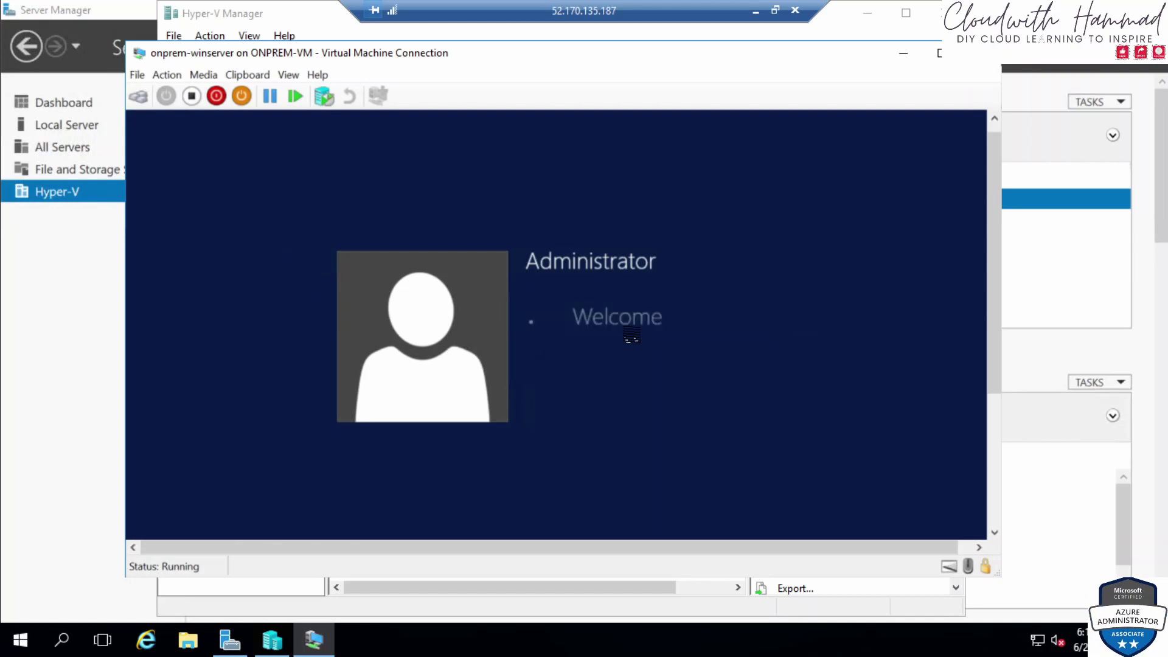
{"action": "left_click", "coordinate": [579, 333]}
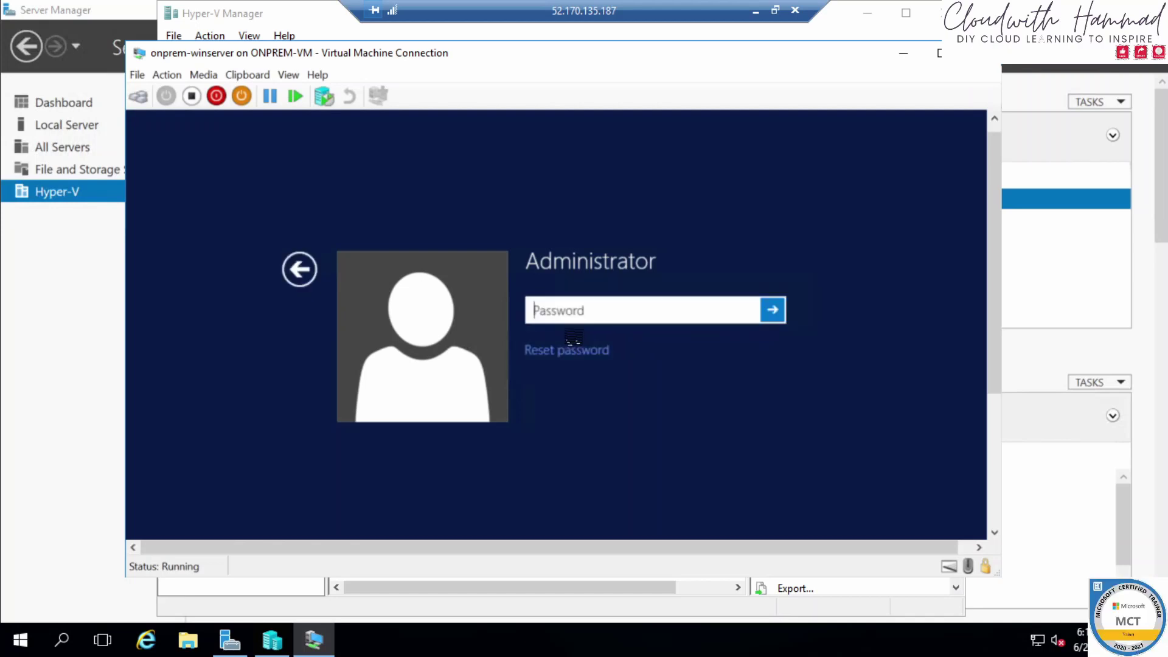
{"action": "type", "text": "••"}
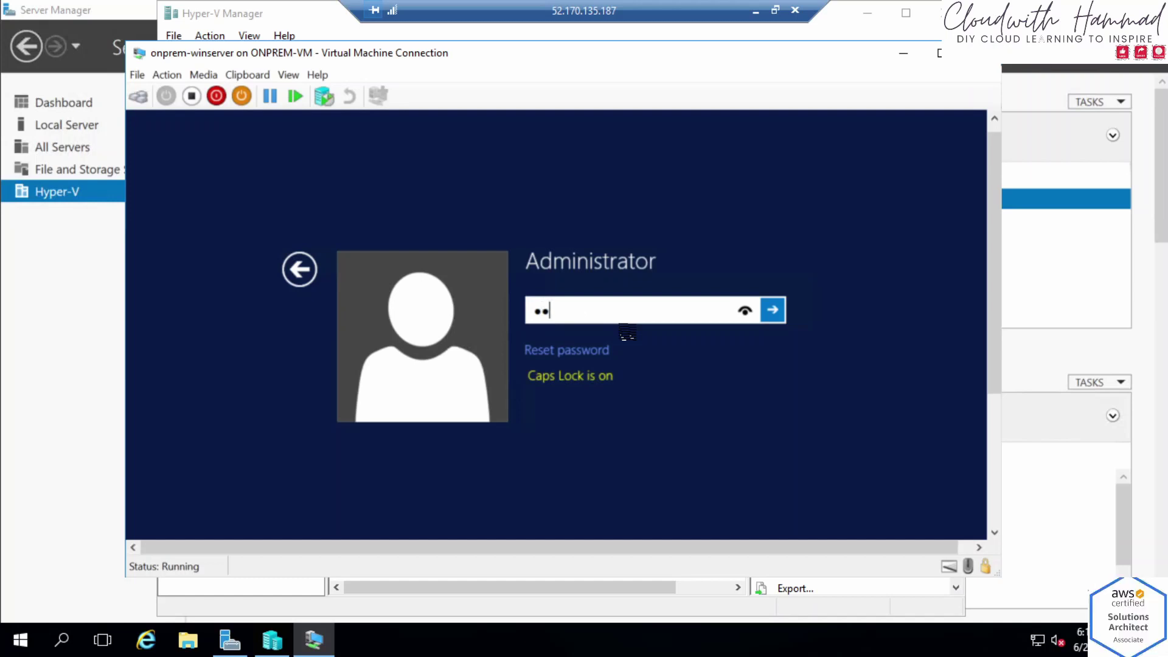
{"action": "type", "text": "•••••••••"}
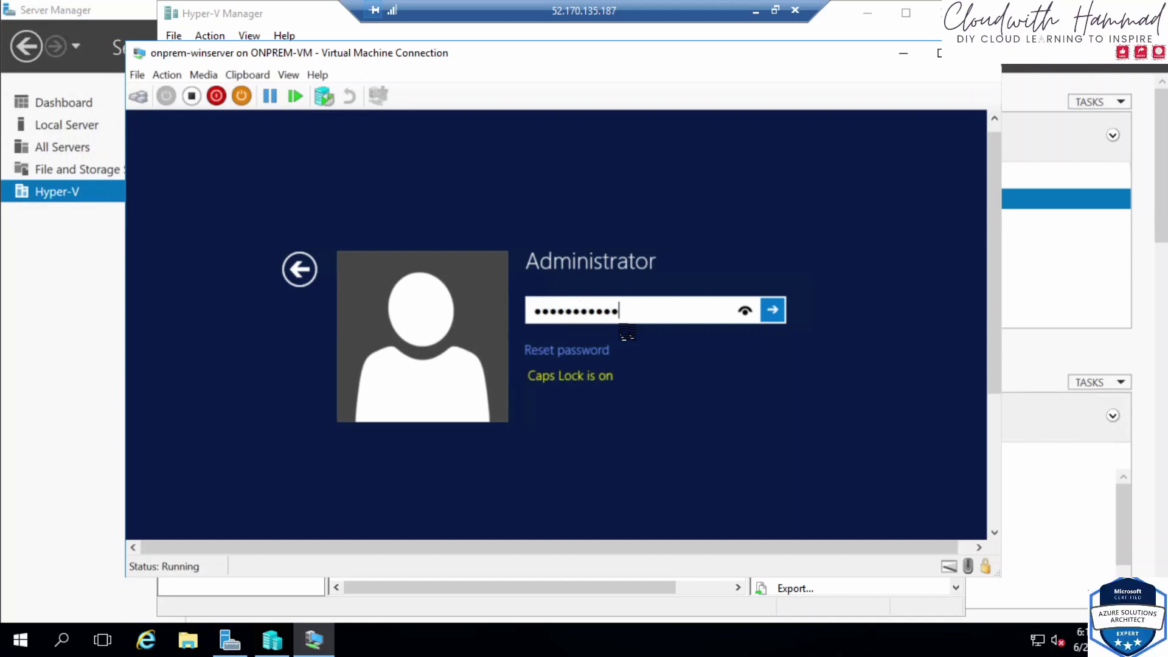
{"action": "key", "text": "Return"}
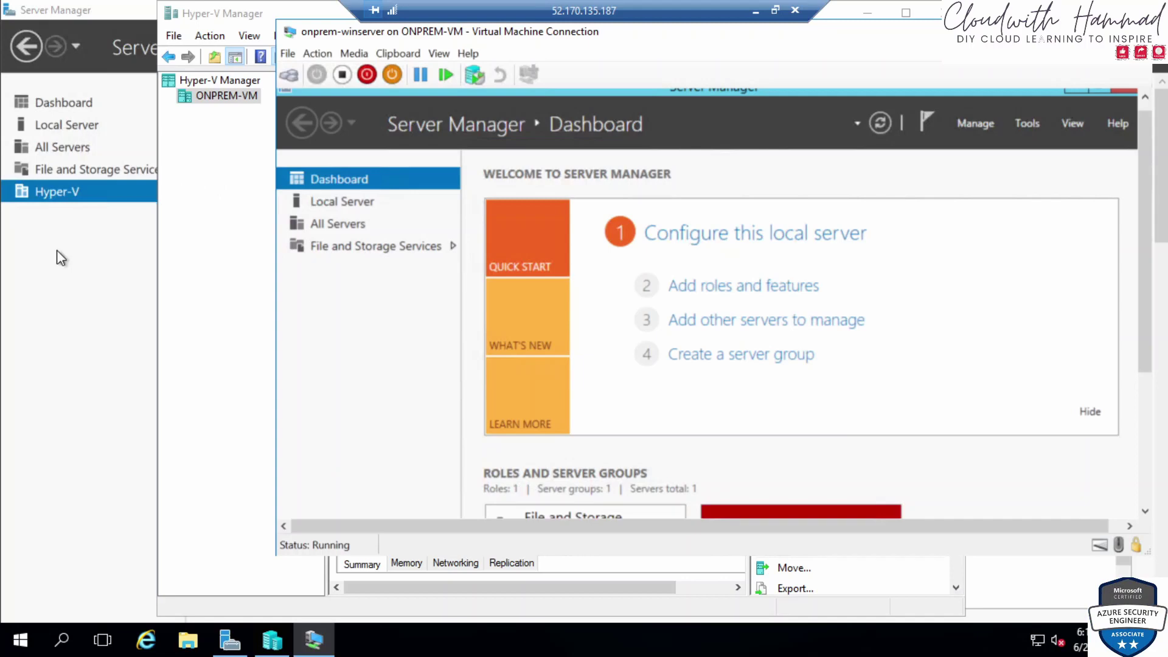
Return to the onprem-winserver window and show Local Server in the guest's Server Manager.
{"action": "left_click", "coordinate": [72, 254]}
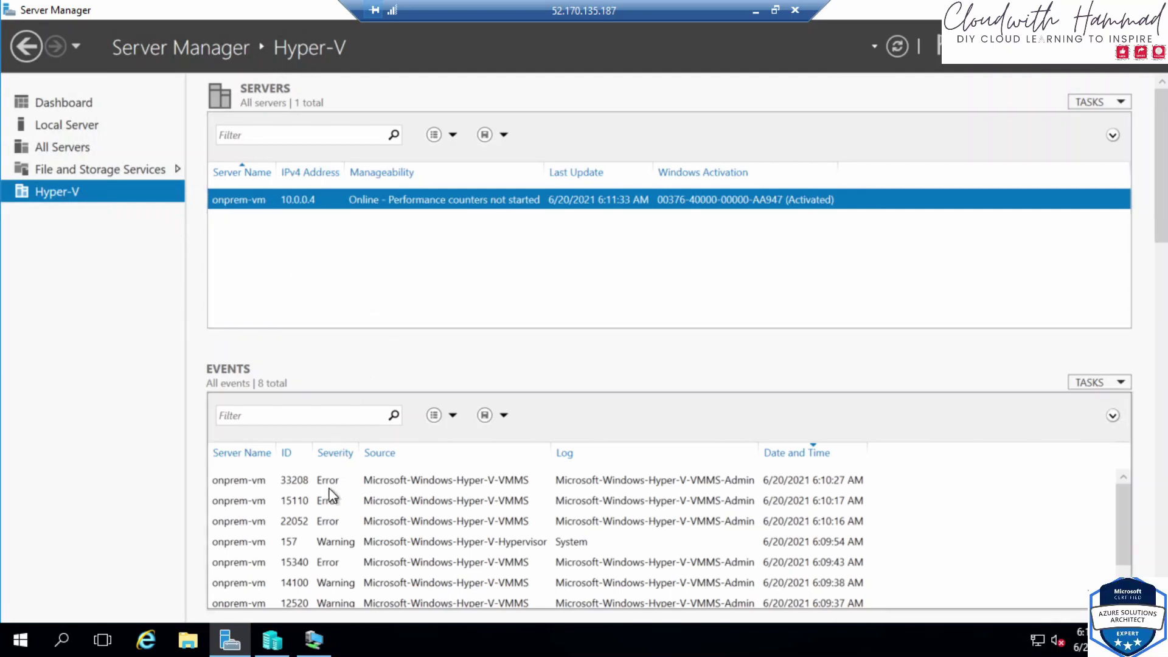
{"action": "left_click", "coordinate": [315, 638]}
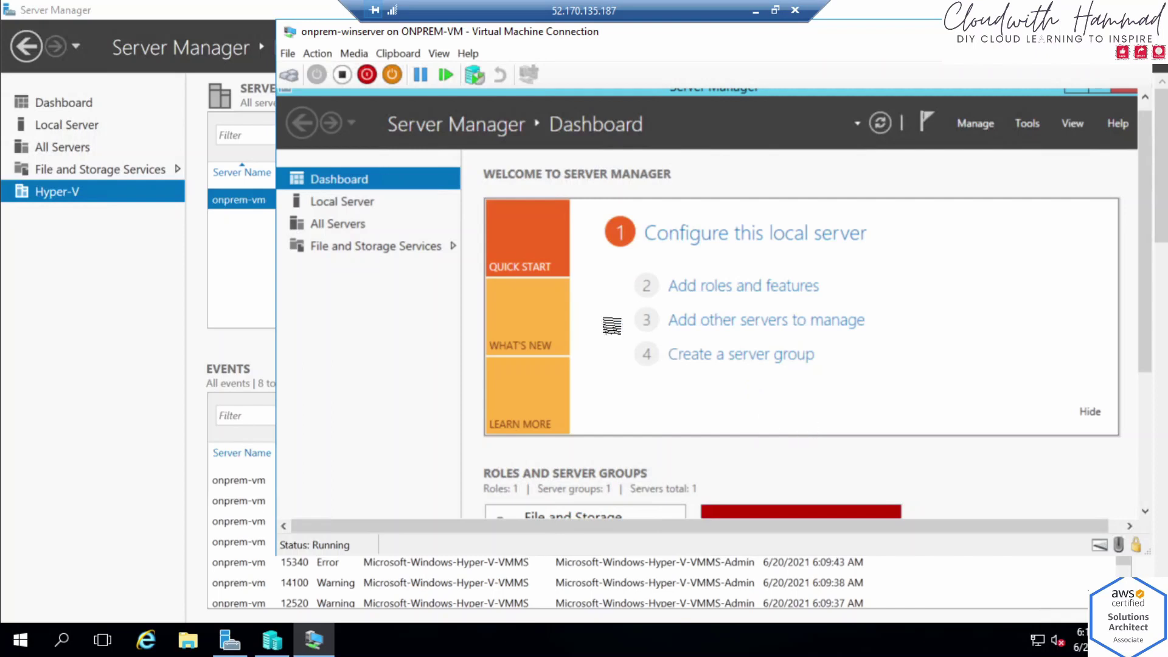
{"action": "left_click", "coordinate": [364, 202]}
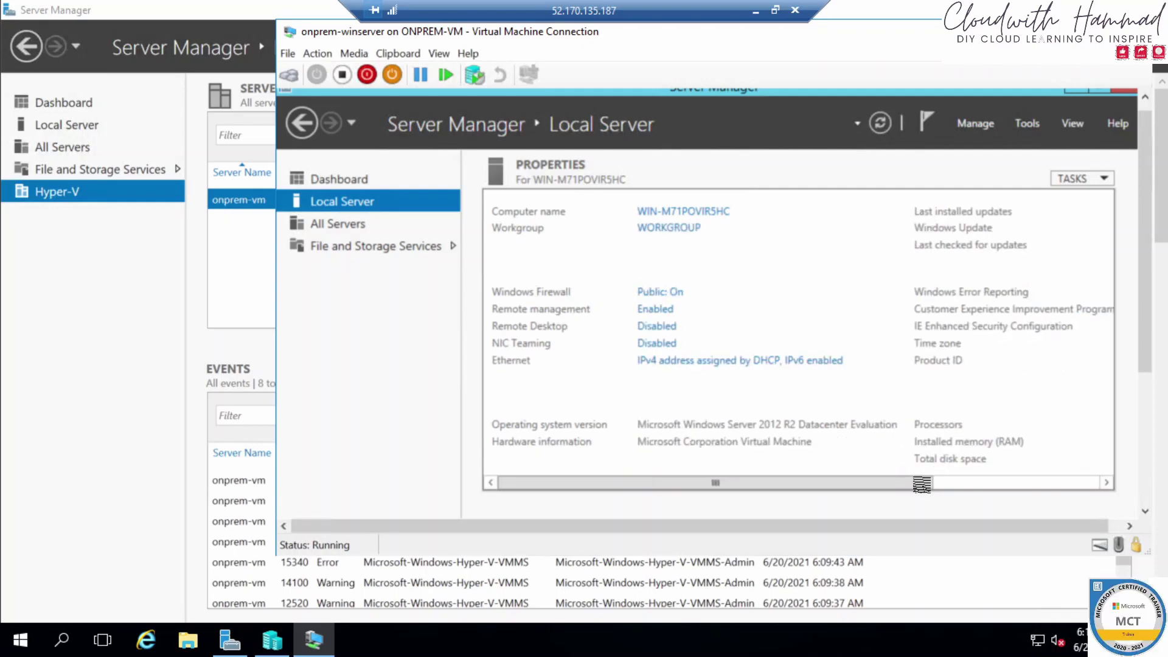
Turn IE Enhanced Security Configuration off for Administrators and Users.
{"action": "left_click_drag", "start_coordinate": [916, 483], "coordinate": [1044, 482]}
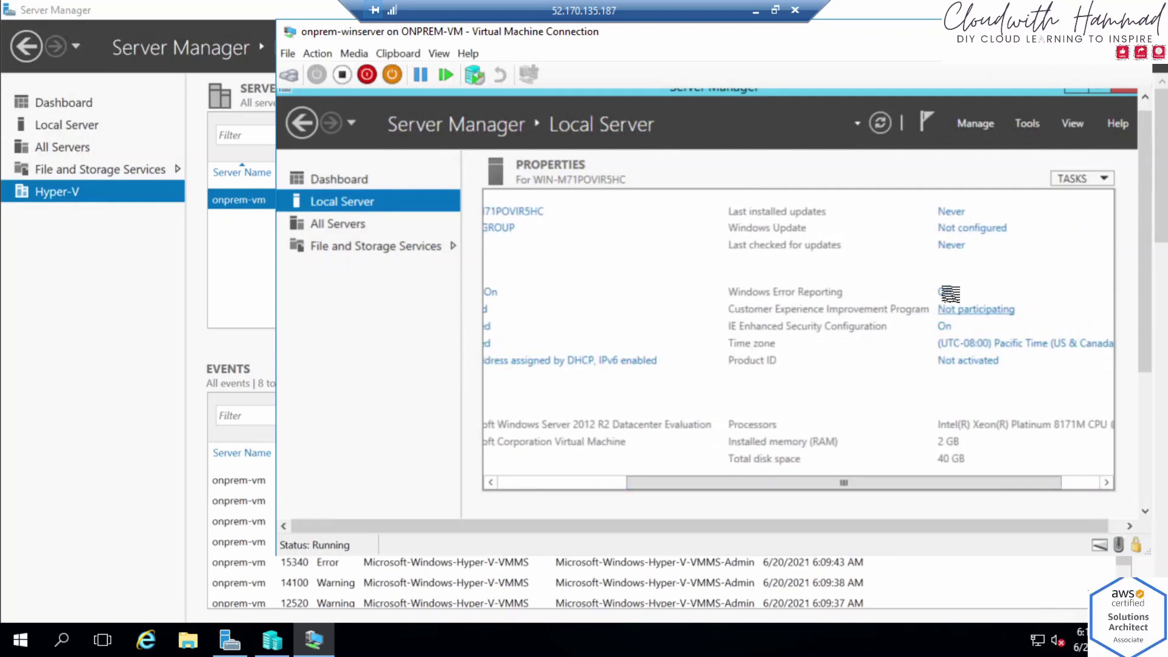
{"action": "left_click", "coordinate": [946, 327]}
{"action": "left_click", "coordinate": [603, 372]}
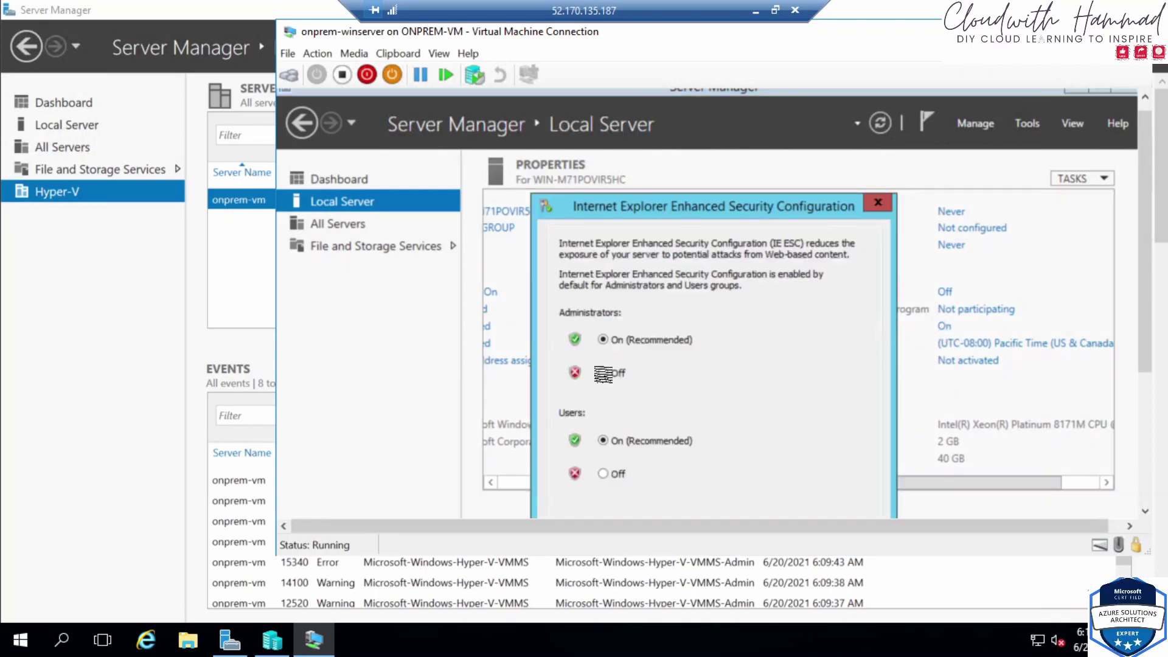
{"action": "left_click", "coordinate": [603, 473]}
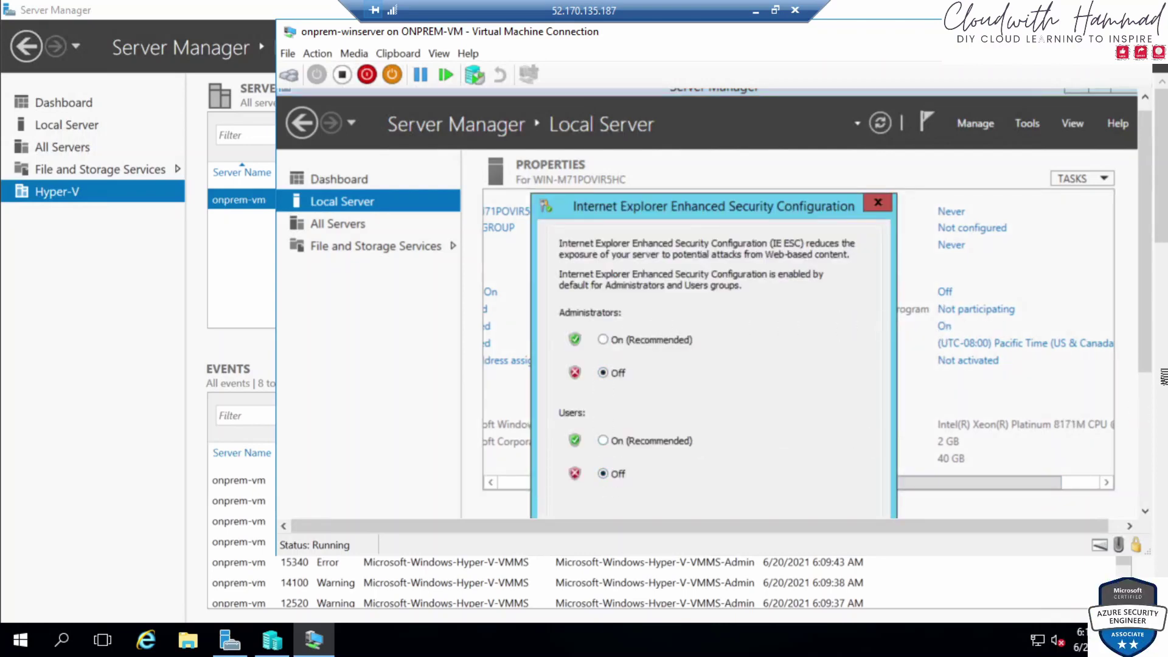
{"action": "left_click_drag", "start_coordinate": [1145, 365], "coordinate": [1145, 444]}
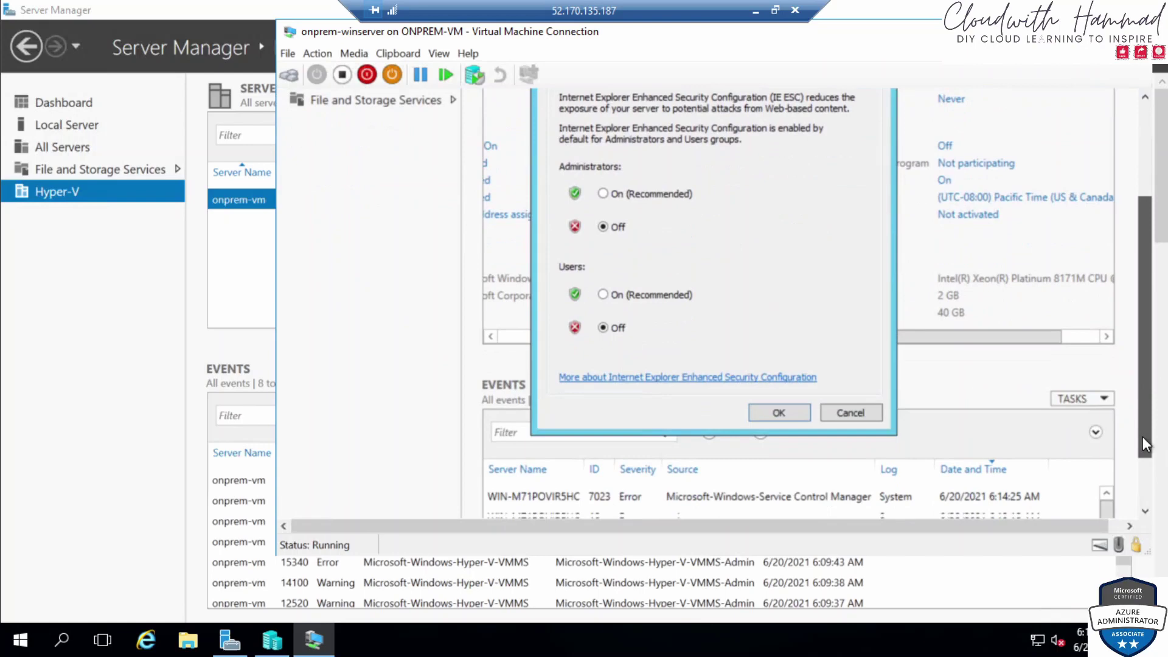
{"action": "left_click", "coordinate": [791, 410]}
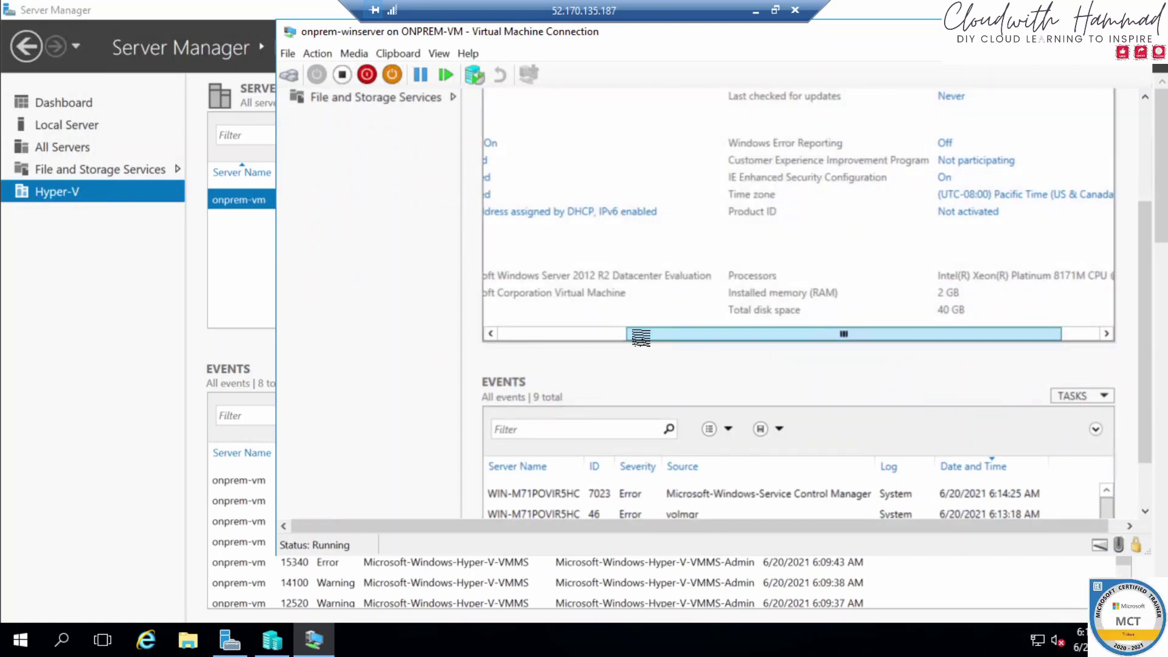
Turn Windows Firewall off for private and public networks and close the firewall window.
{"action": "left_click_drag", "start_coordinate": [694, 342], "coordinate": [565, 341]}
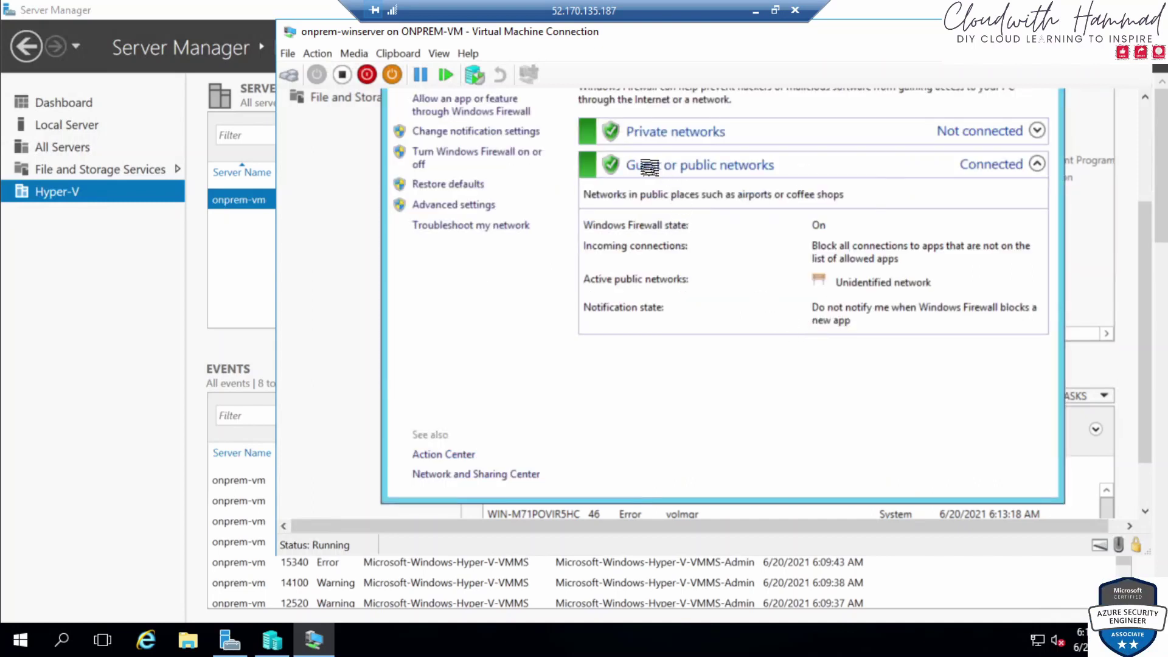
{"action": "left_click", "coordinate": [460, 158]}
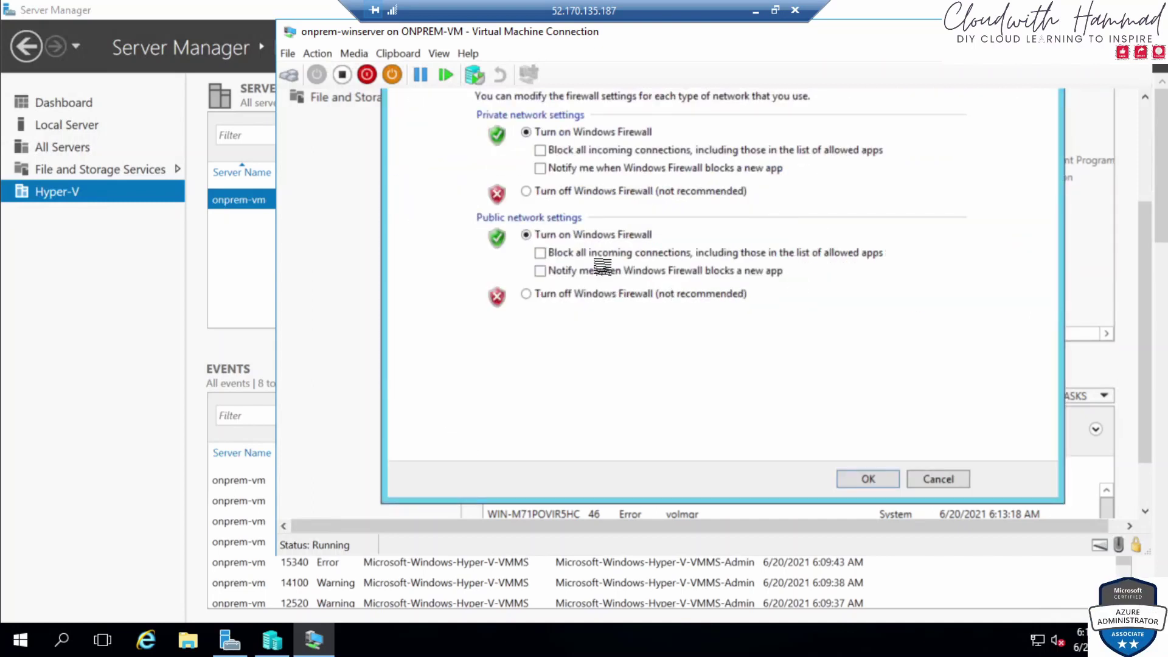
{"action": "left_click", "coordinate": [526, 191]}
{"action": "left_click", "coordinate": [526, 294]}
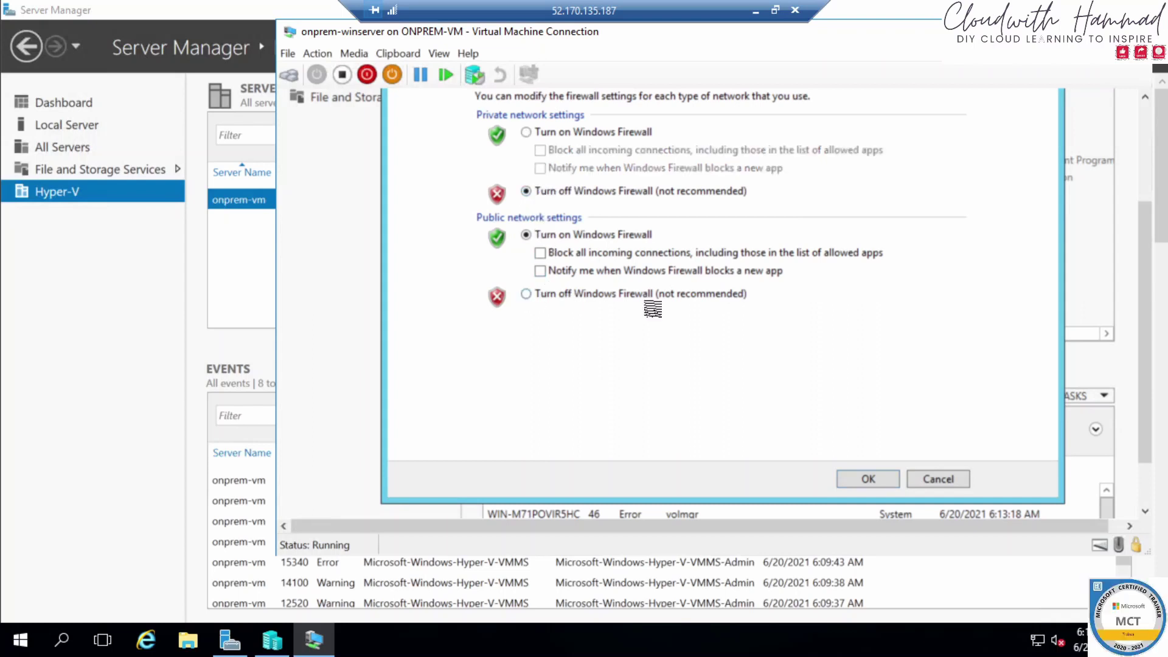
{"action": "left_click", "coordinate": [872, 479]}
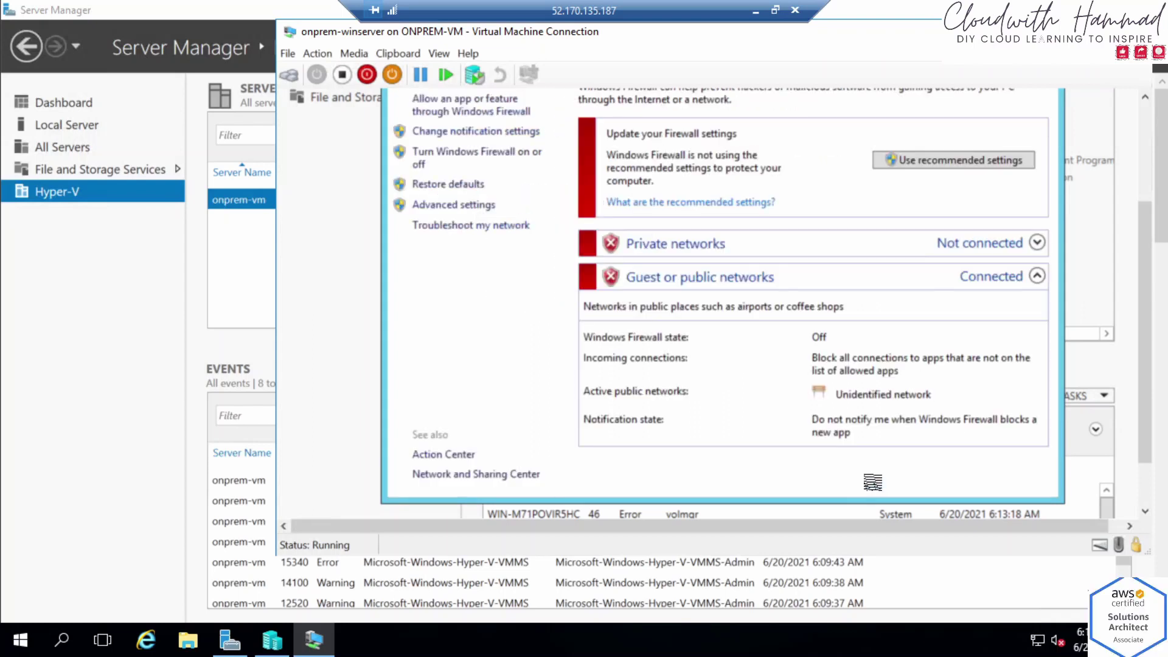
{"action": "left_click_drag", "start_coordinate": [1138, 235], "coordinate": [1137, 160]}
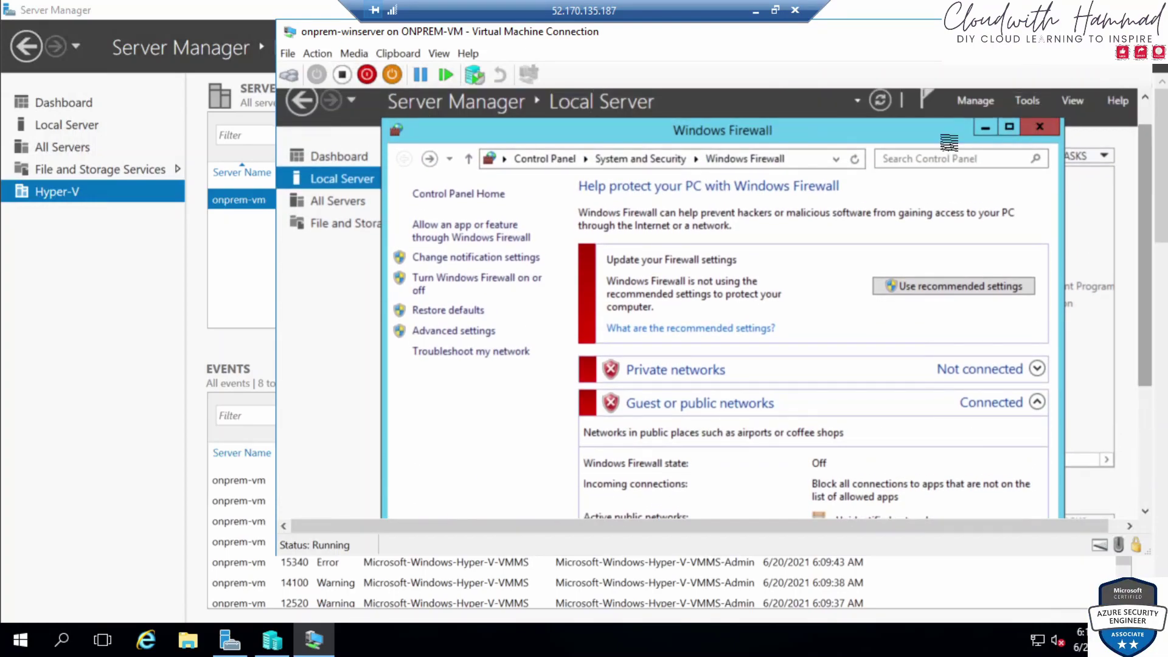
{"action": "left_click", "coordinate": [1037, 129]}
{"action": "left_click", "coordinate": [350, 206]}
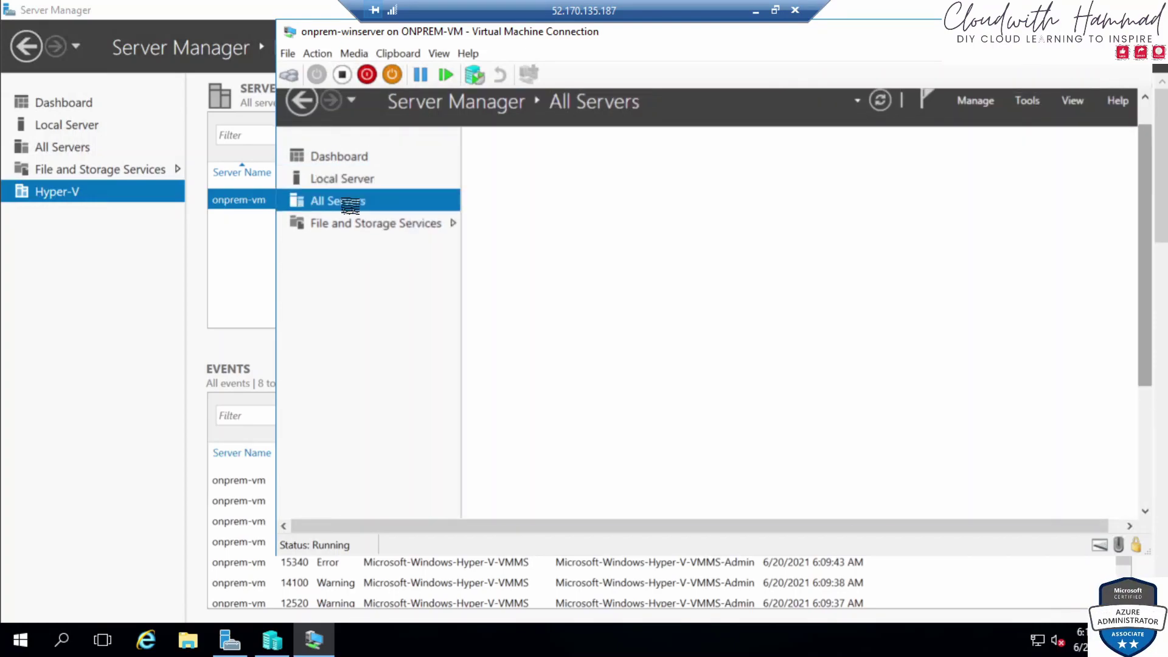
Launch the Add Roles and Features wizard from the guest Server Manager's Manage menu.
{"action": "left_click", "coordinate": [339, 159]}
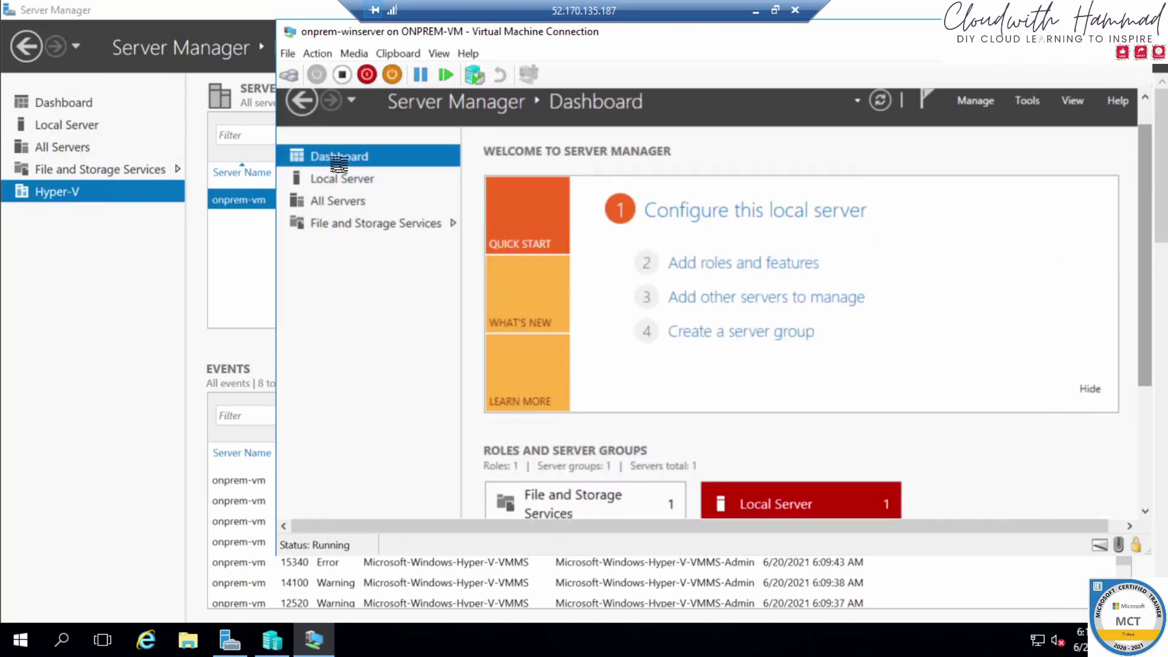
{"action": "left_click", "coordinate": [1027, 101]}
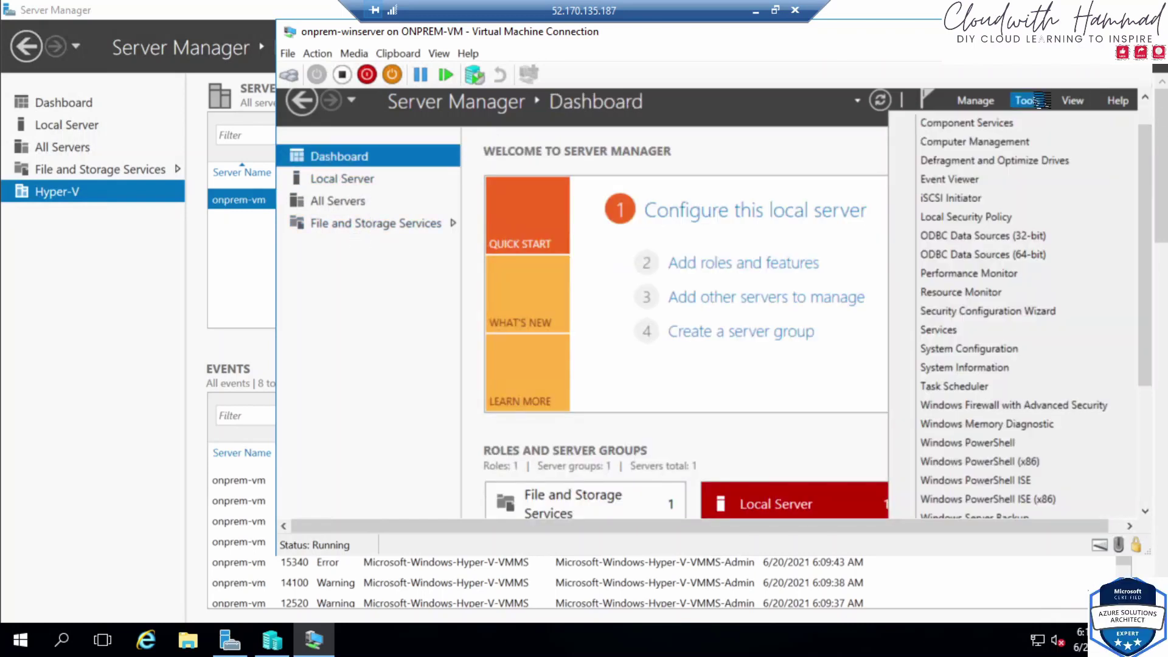
{"action": "left_click", "coordinate": [992, 103]}
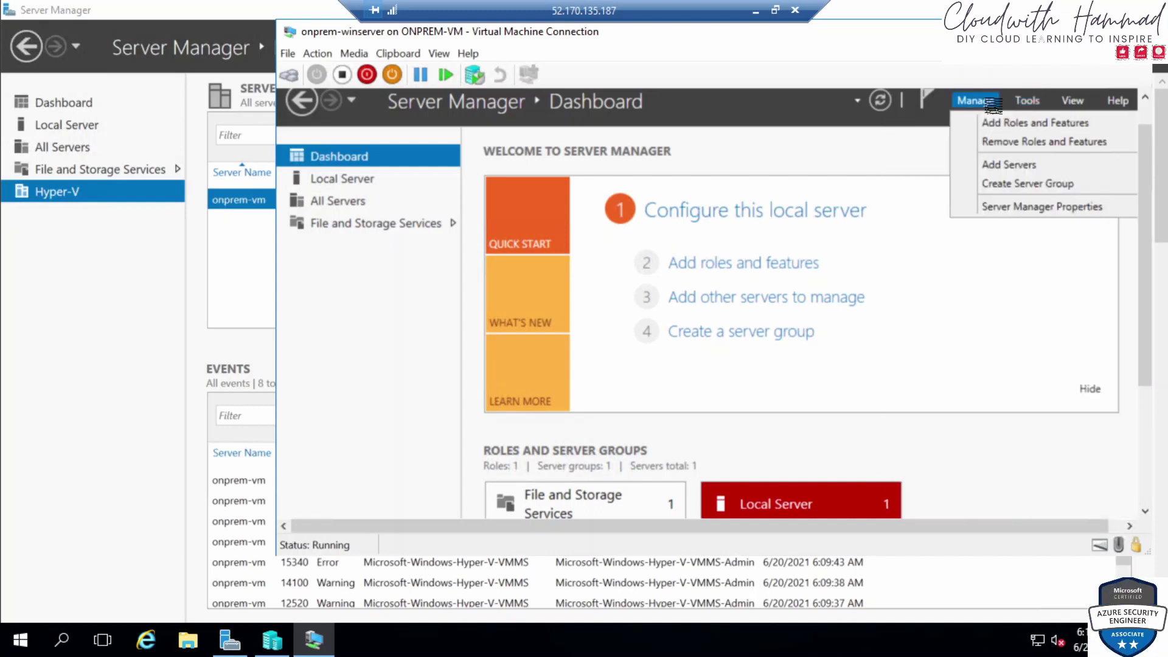
{"action": "left_click", "coordinate": [1026, 102]}
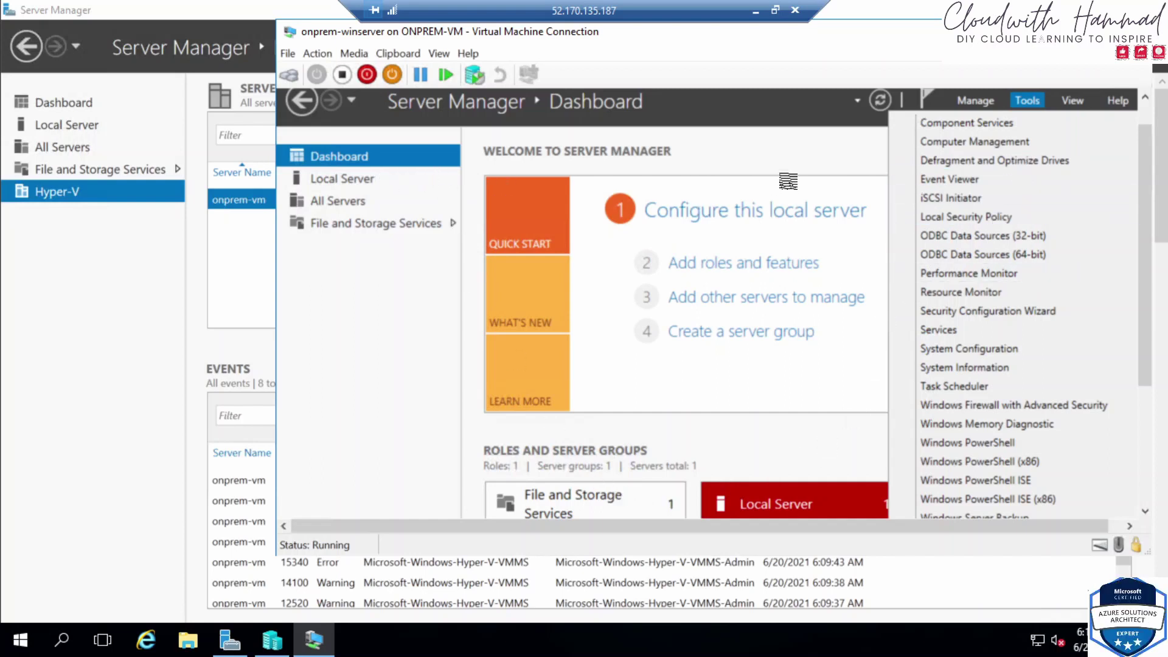
{"action": "left_click", "coordinate": [975, 101]}
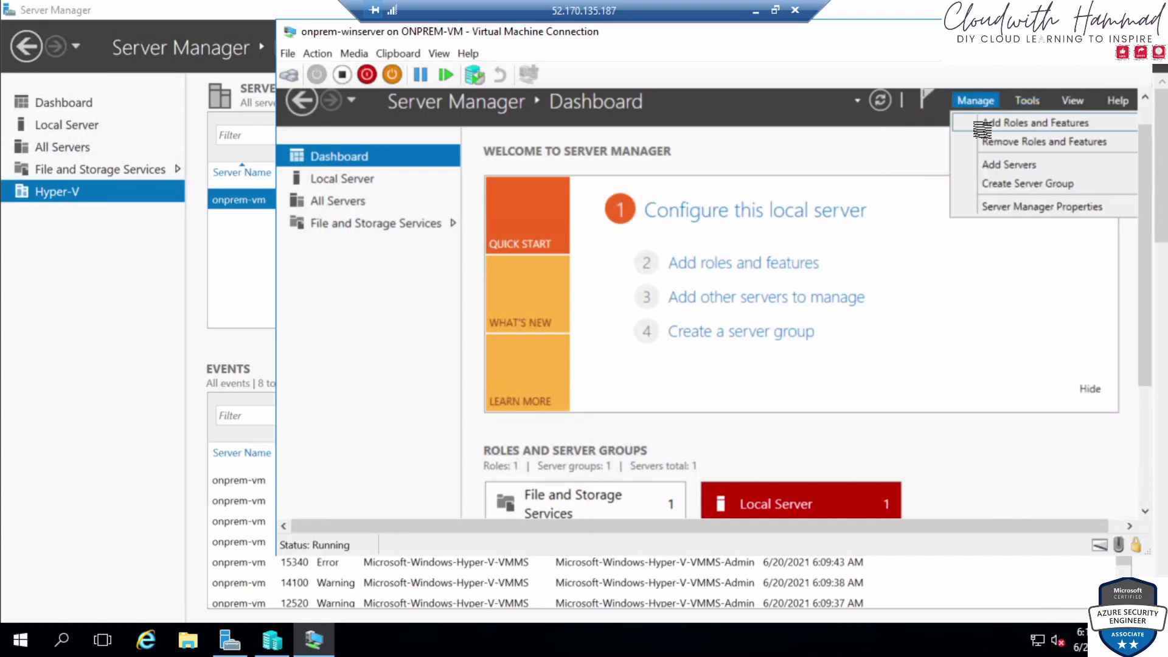
{"action": "left_click", "coordinate": [982, 125]}
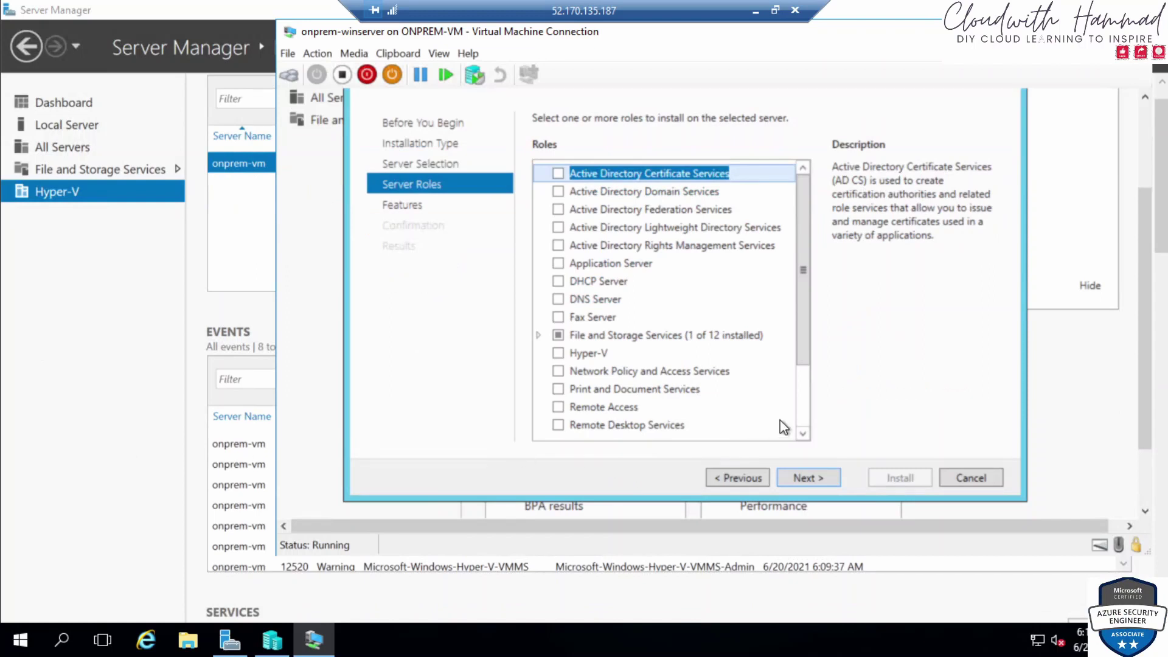
Select Web Server (IIS) with its required features and install it with default role services.
{"action": "scroll", "coordinate": [791, 423], "scroll_direction": "down", "scroll_amount": 2}
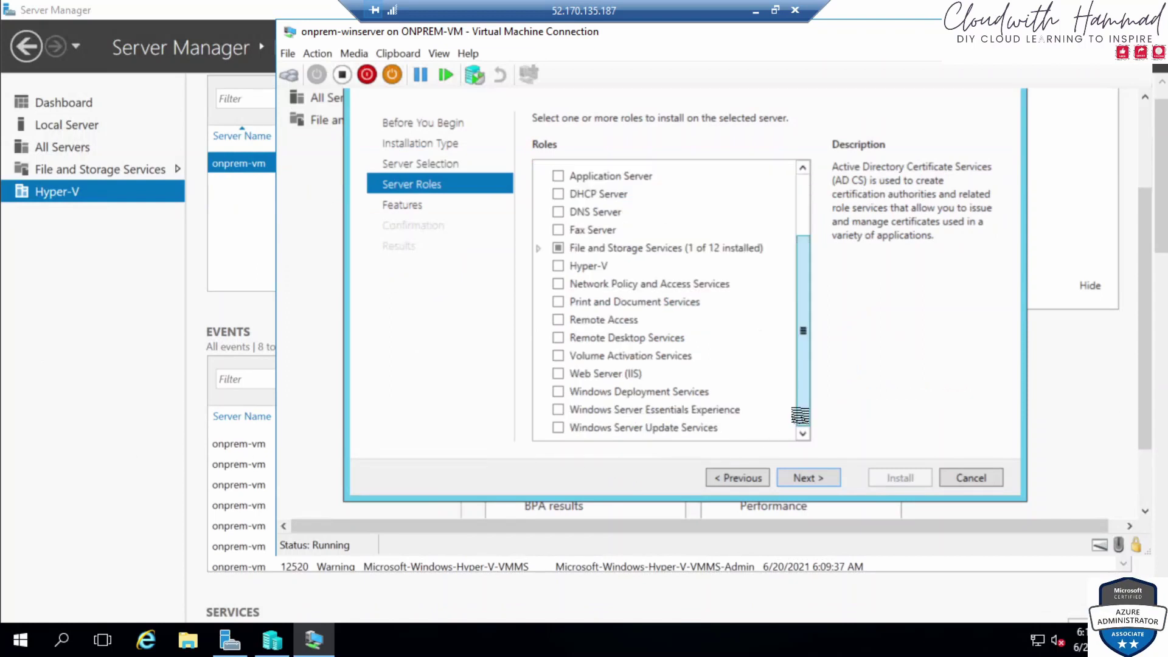
{"action": "left_click", "coordinate": [560, 373]}
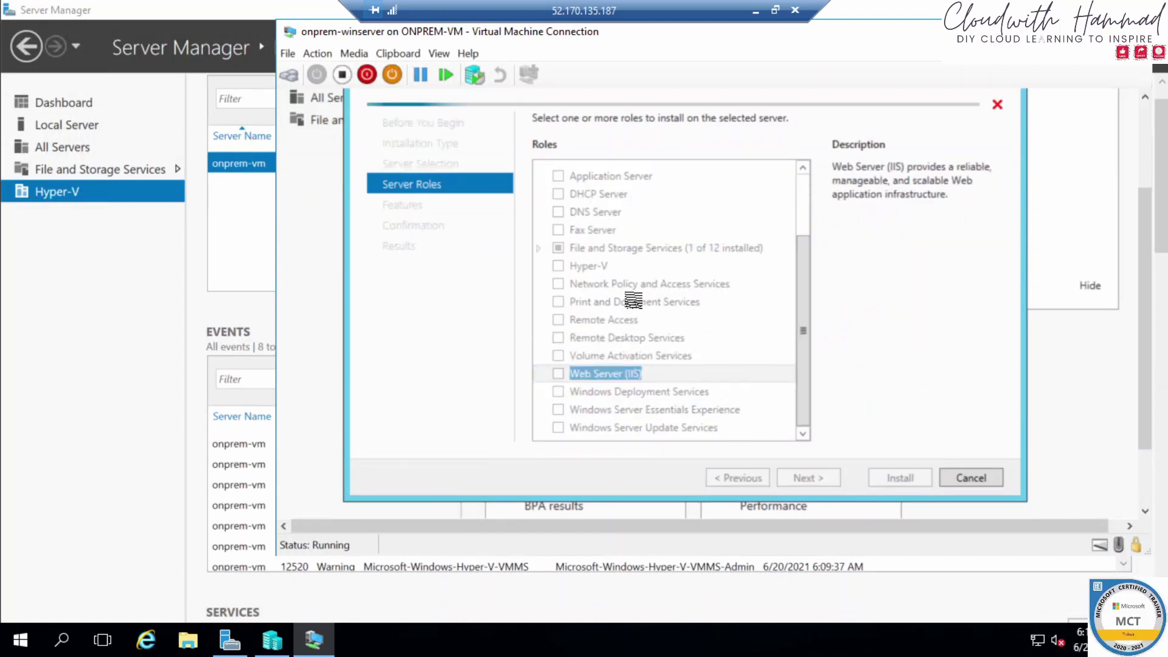
{"action": "left_click", "coordinate": [744, 402]}
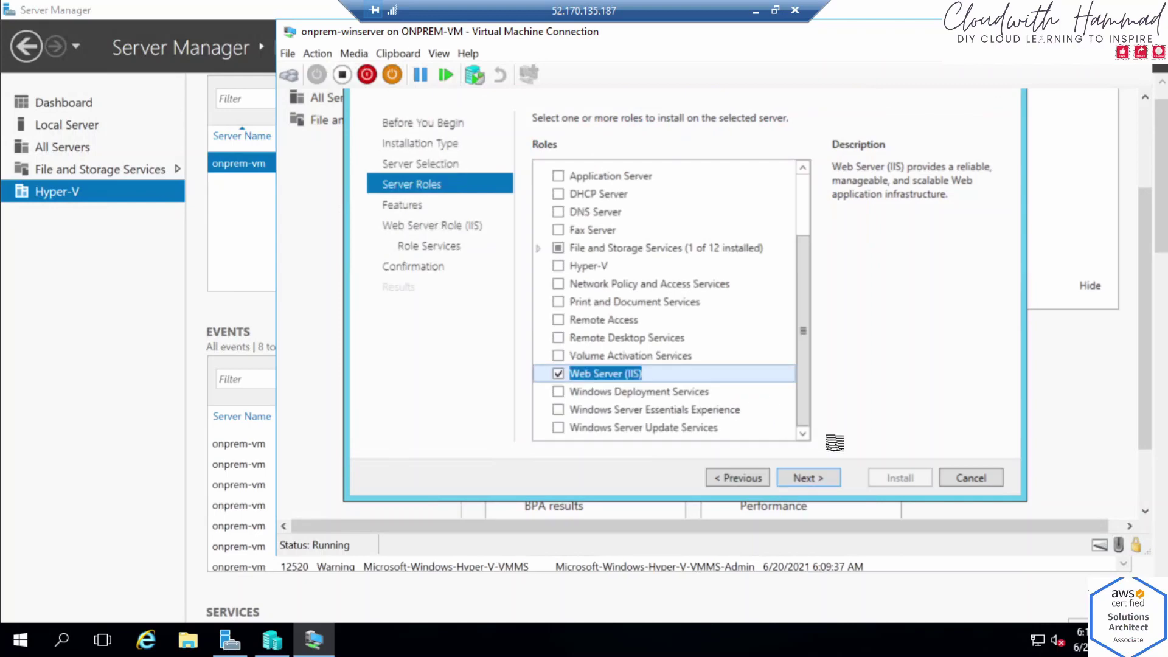
{"action": "left_click", "coordinate": [817, 478]}
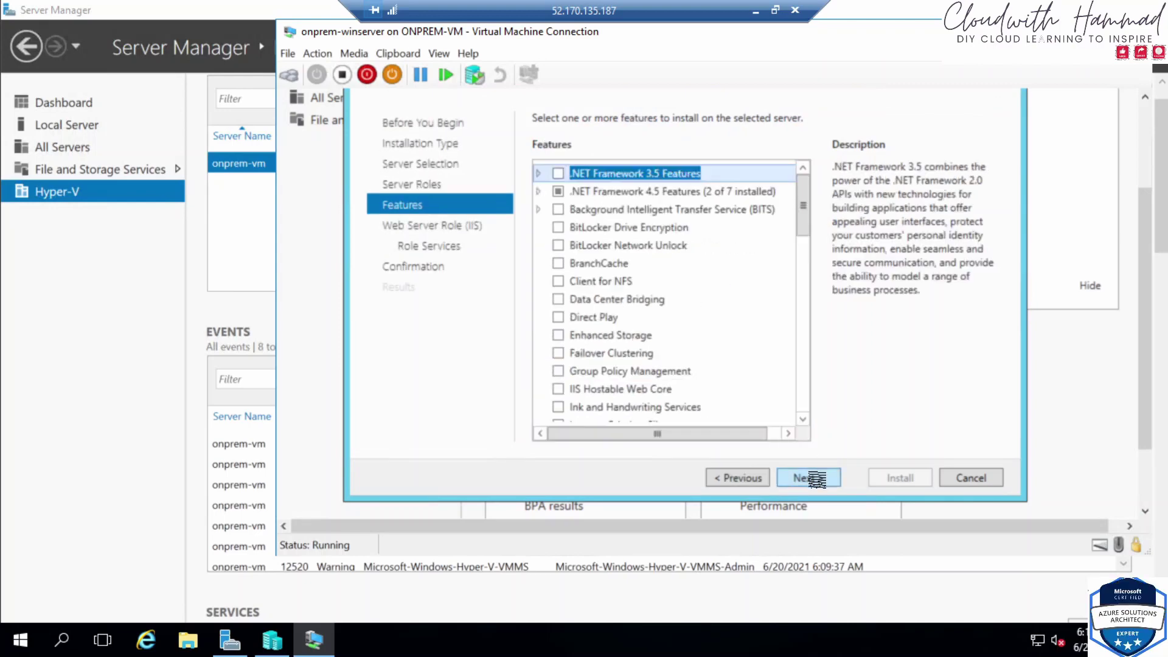
{"action": "left_click", "coordinate": [817, 478]}
{"action": "left_click", "coordinate": [817, 479]}
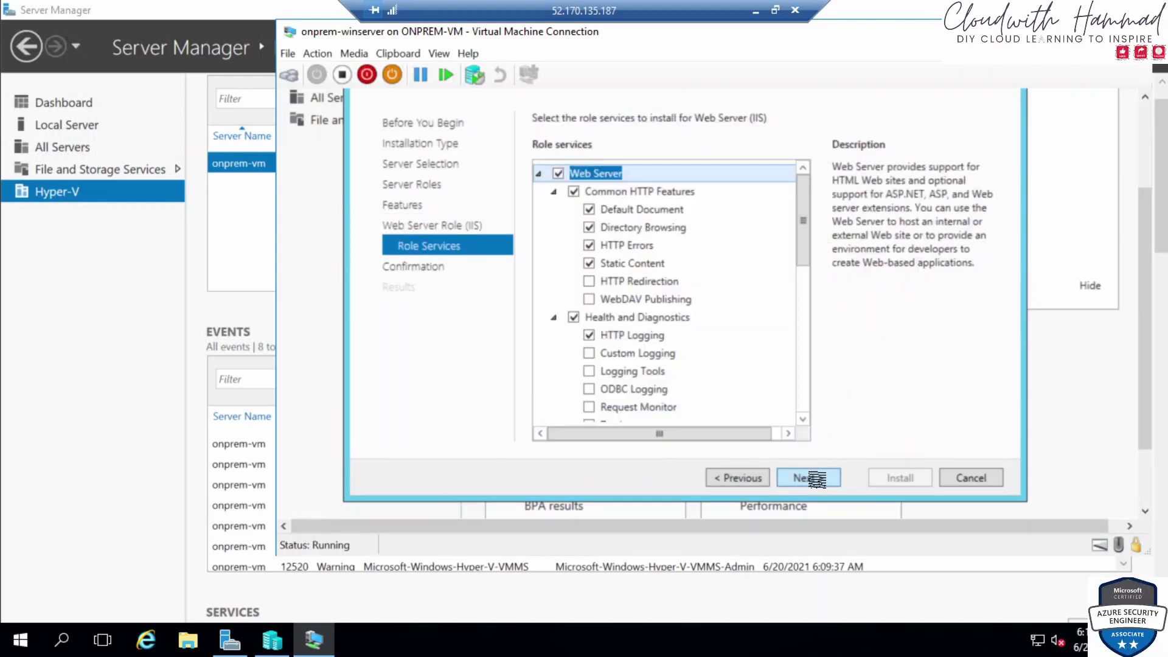
{"action": "left_click", "coordinate": [817, 479]}
{"action": "left_click", "coordinate": [898, 478]}
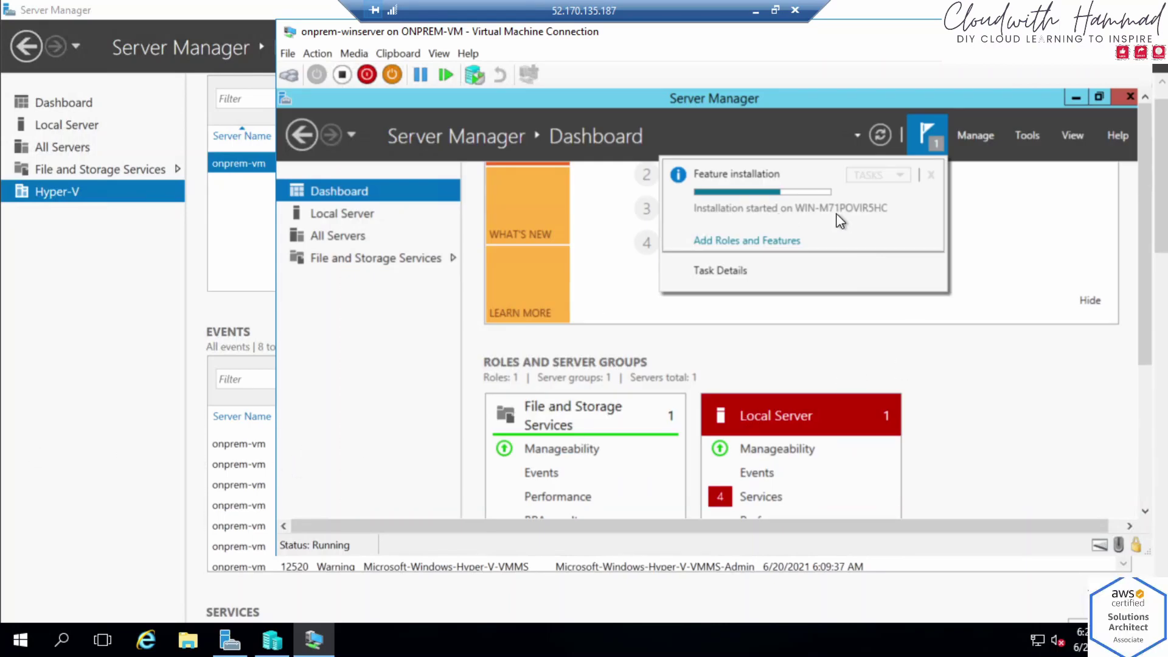
Launch Computer Management and expand Local Users and Groups.
{"action": "left_click", "coordinate": [1025, 140]}
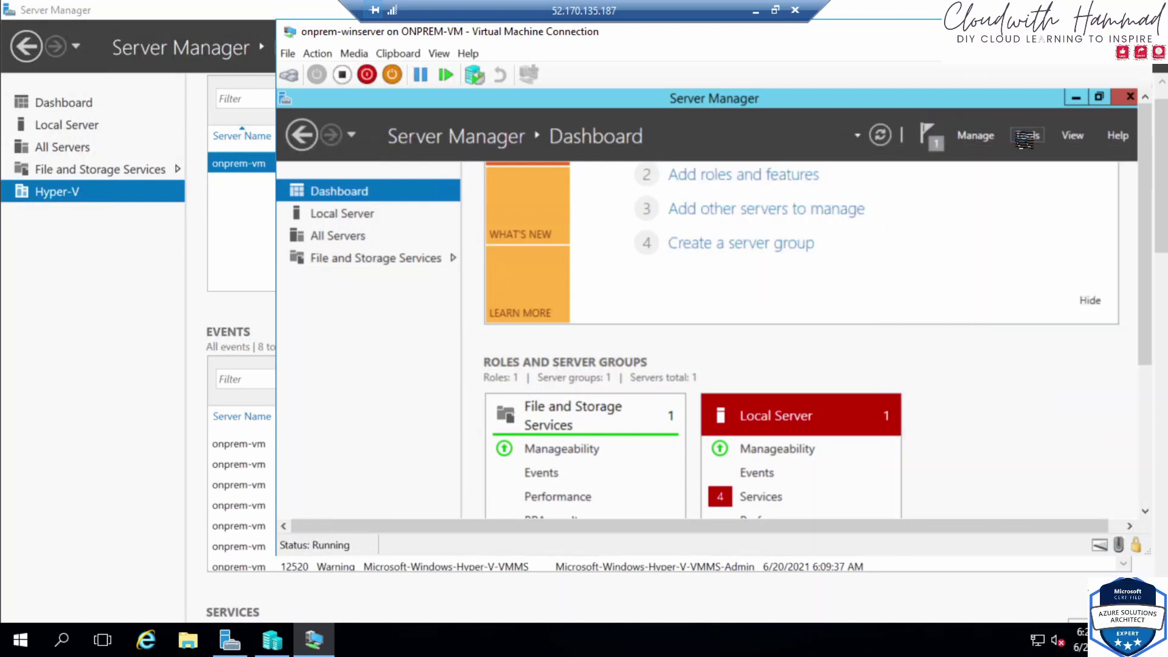
{"action": "left_click", "coordinate": [1025, 137]}
{"action": "left_click", "coordinate": [995, 180]}
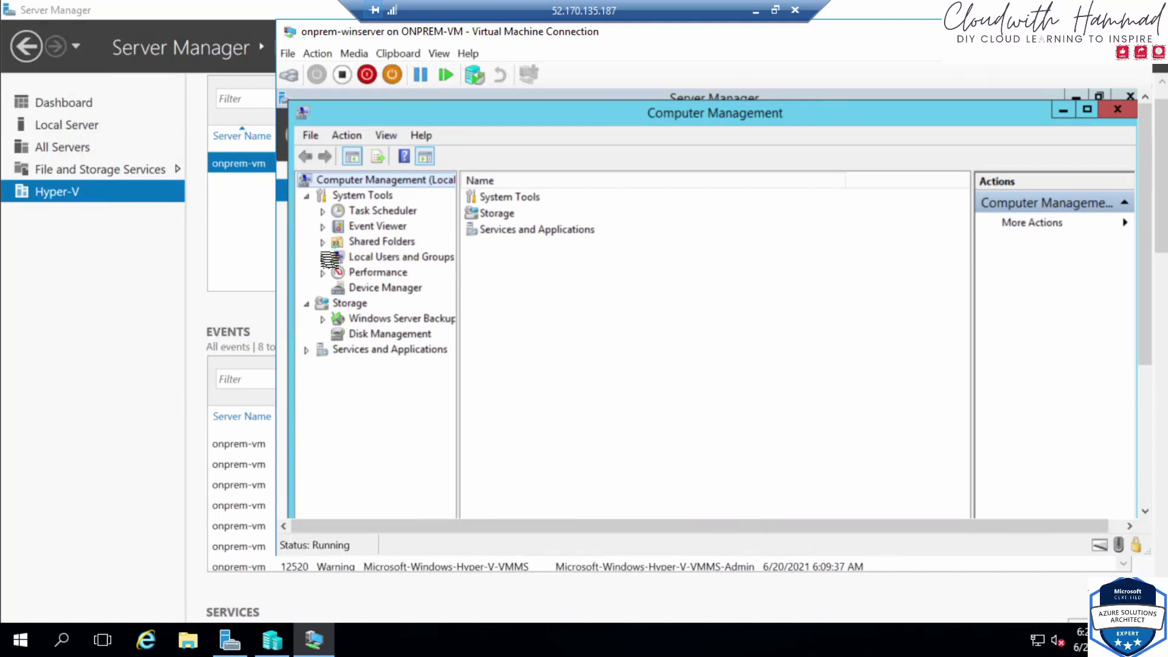
{"action": "left_click", "coordinate": [324, 257]}
Start a new local user and correct the user name to testadmin.
{"action": "left_click", "coordinate": [359, 272]}
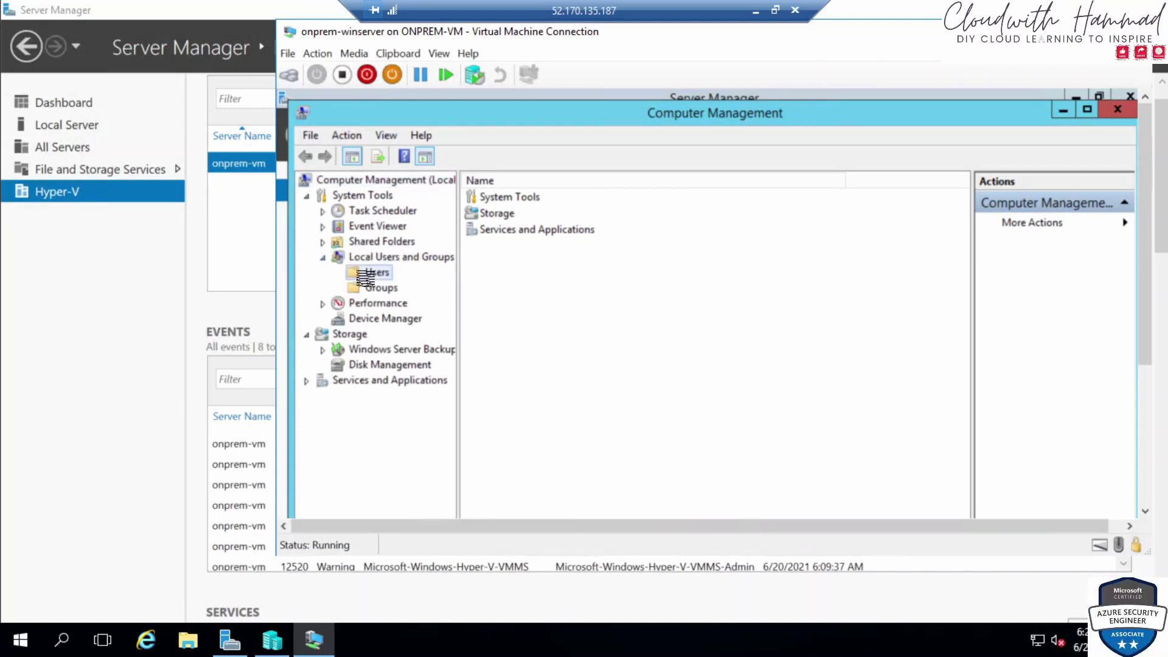
{"action": "right_click", "coordinate": [615, 273]}
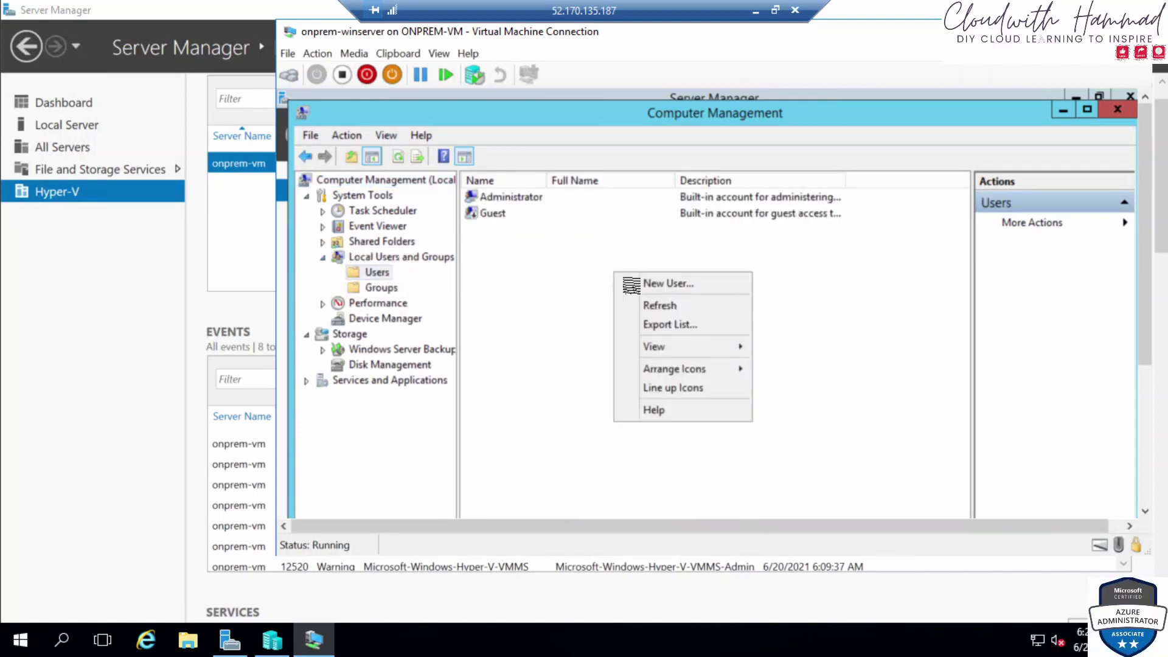
{"action": "left_click", "coordinate": [655, 284]}
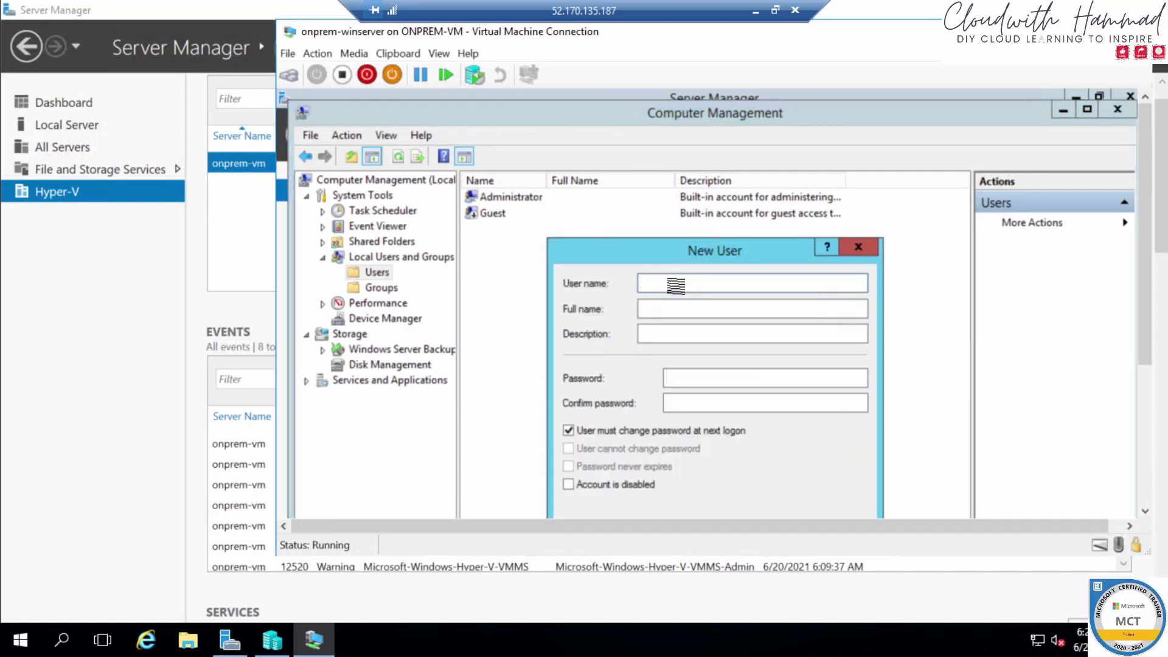
{"action": "type", "text": "adm"}
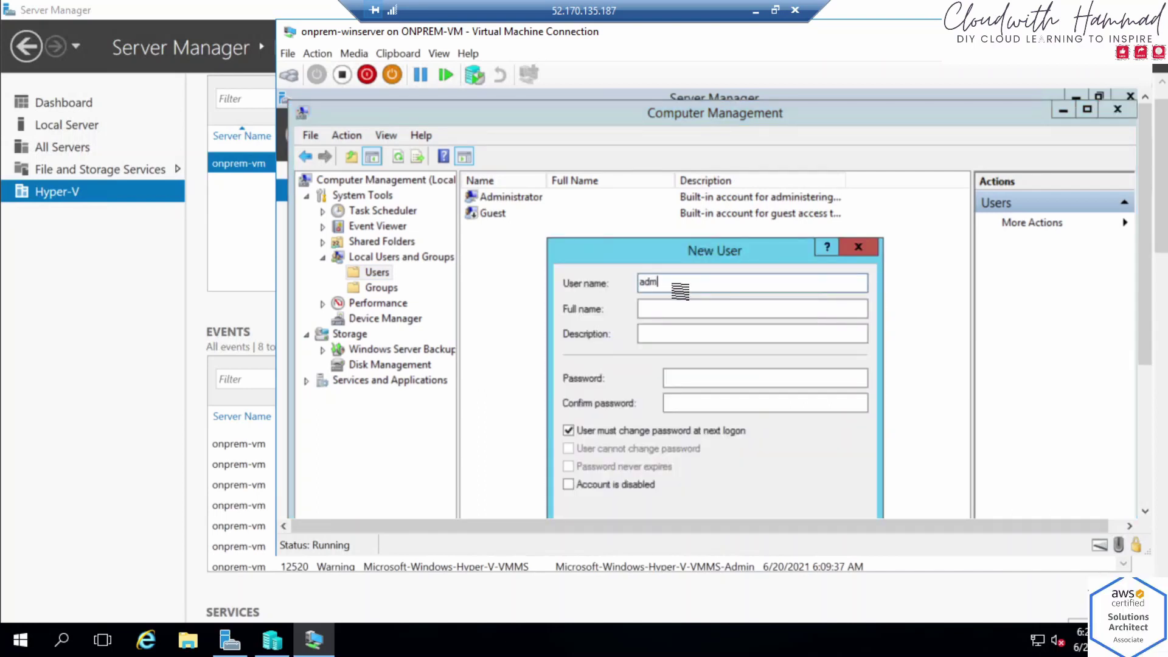
{"action": "type", "text": "in"}
{"action": "key", "text": "Tab"}
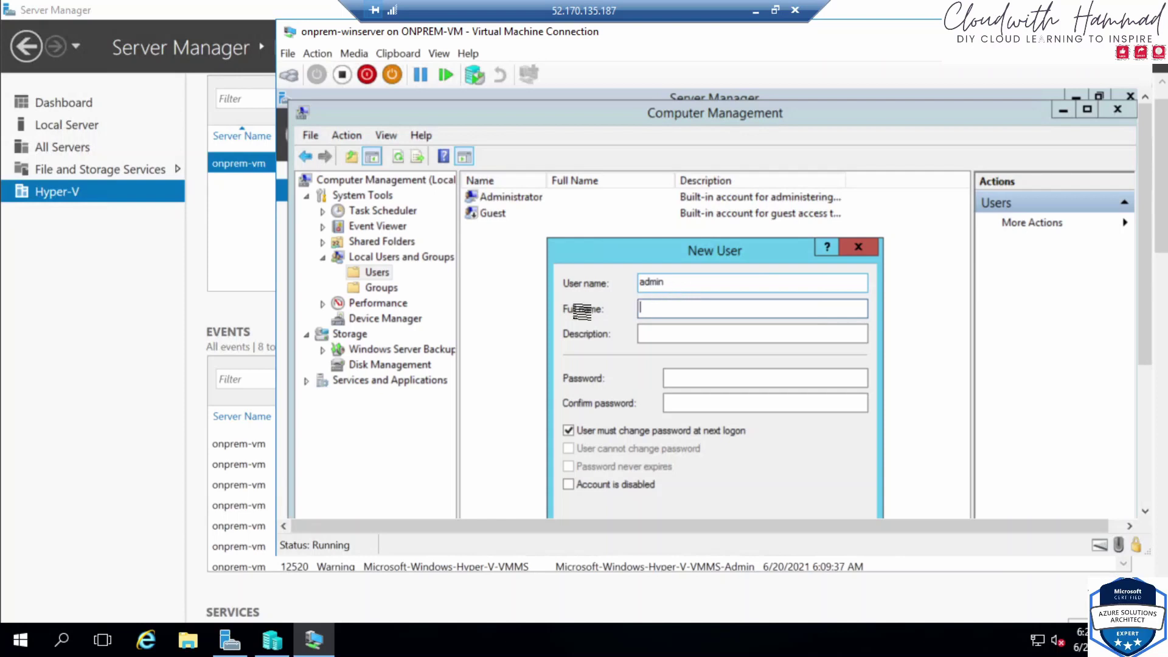
{"action": "left_click", "coordinate": [682, 283]}
{"action": "double_click", "coordinate": [670, 290]}
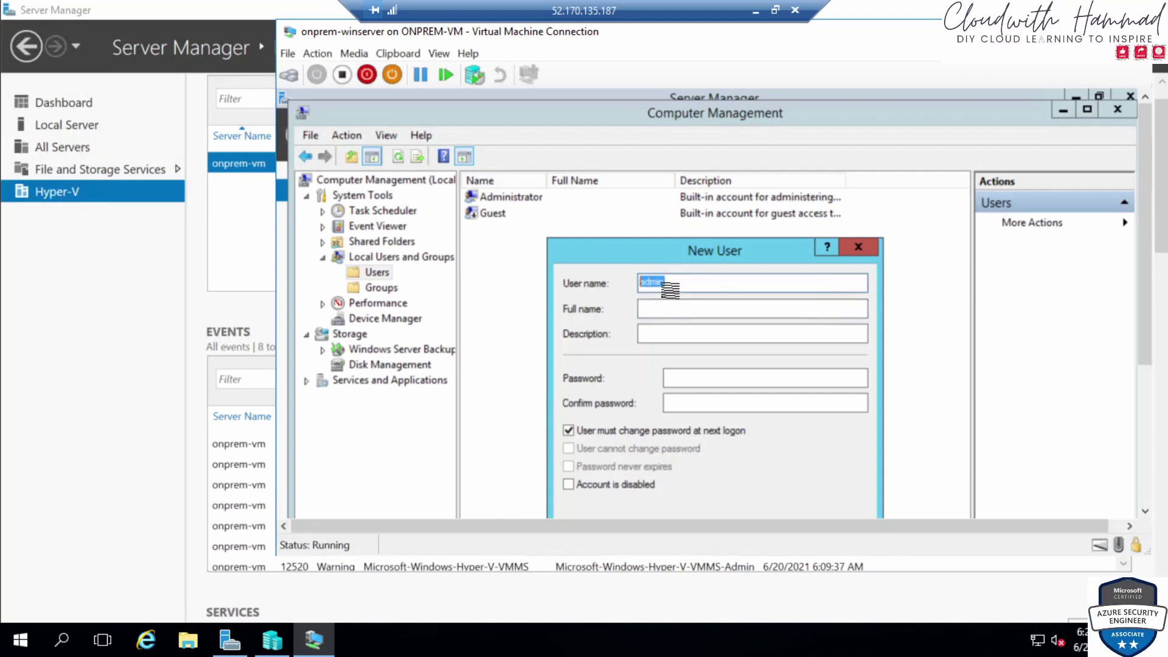
{"action": "type", "text": "ad"}
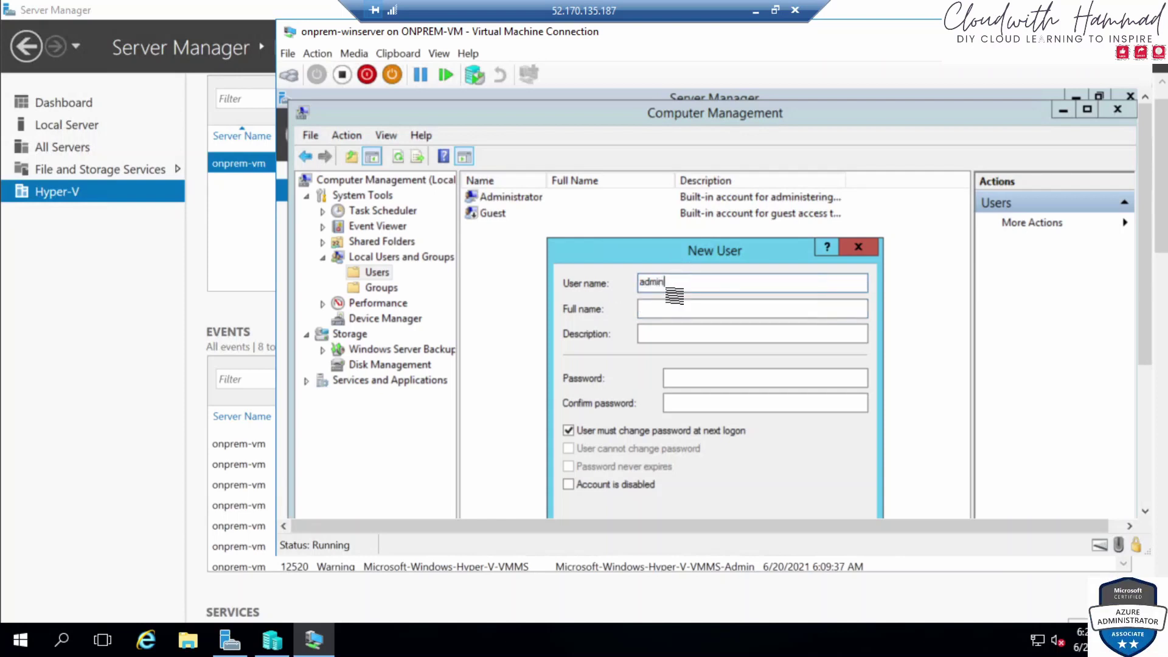
{"action": "key", "text": "Tab"}
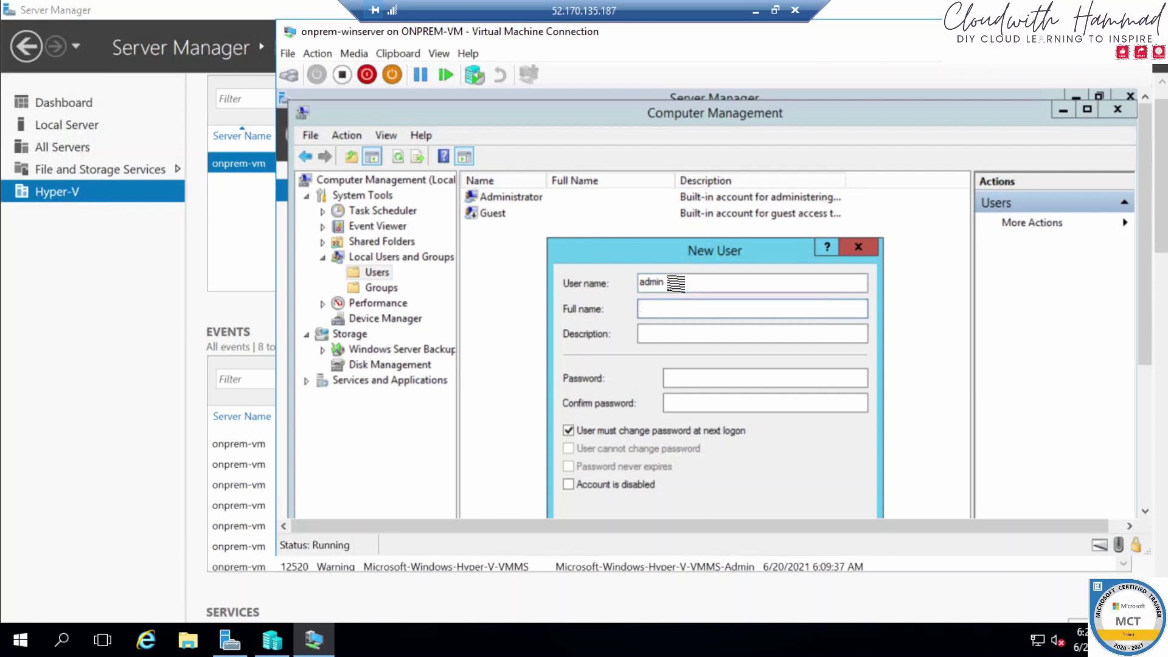
{"action": "left_click", "coordinate": [680, 286]}
{"action": "key", "text": "BackSpace"}
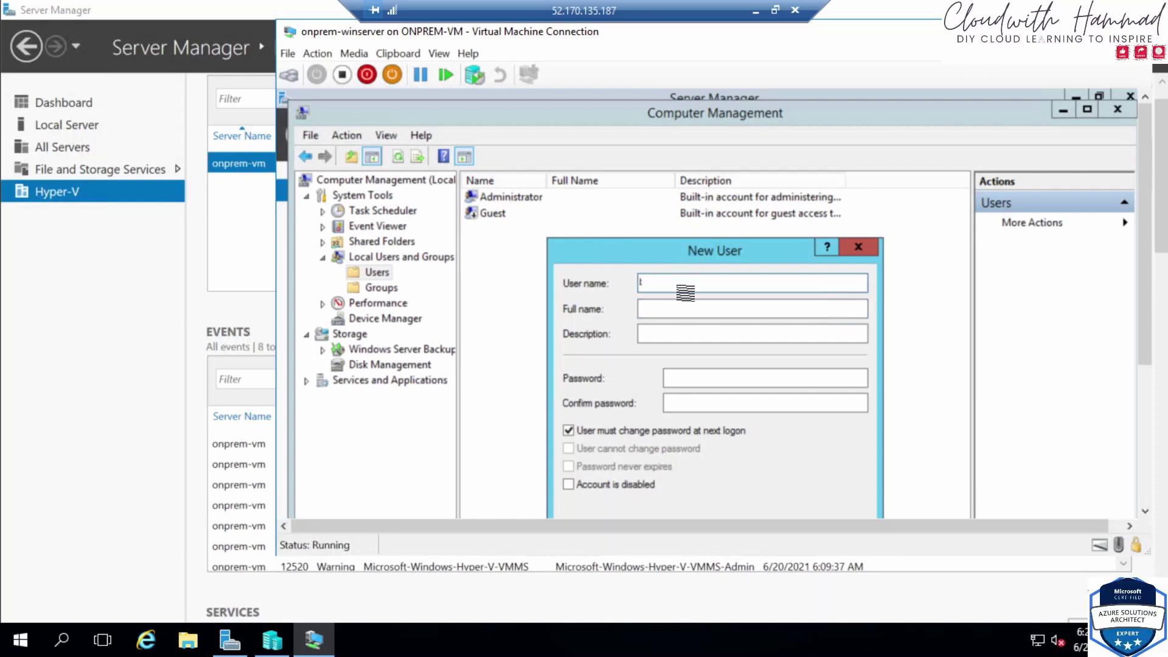
{"action": "type", "text": "testadmin"}
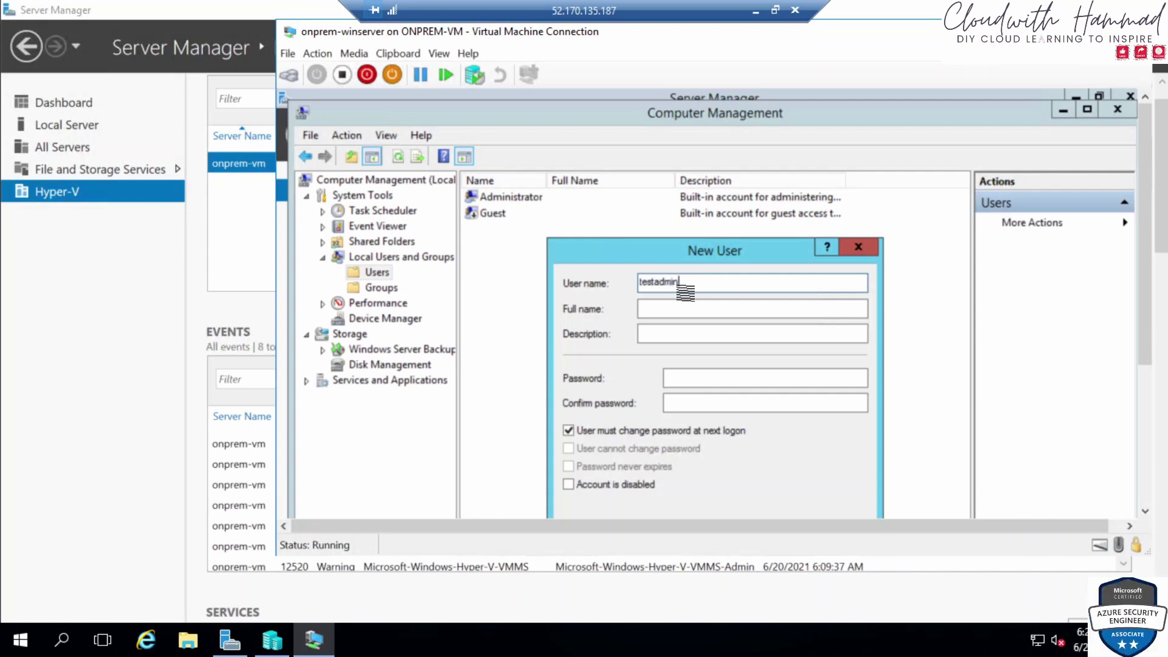
{"action": "key", "text": "Tab"}
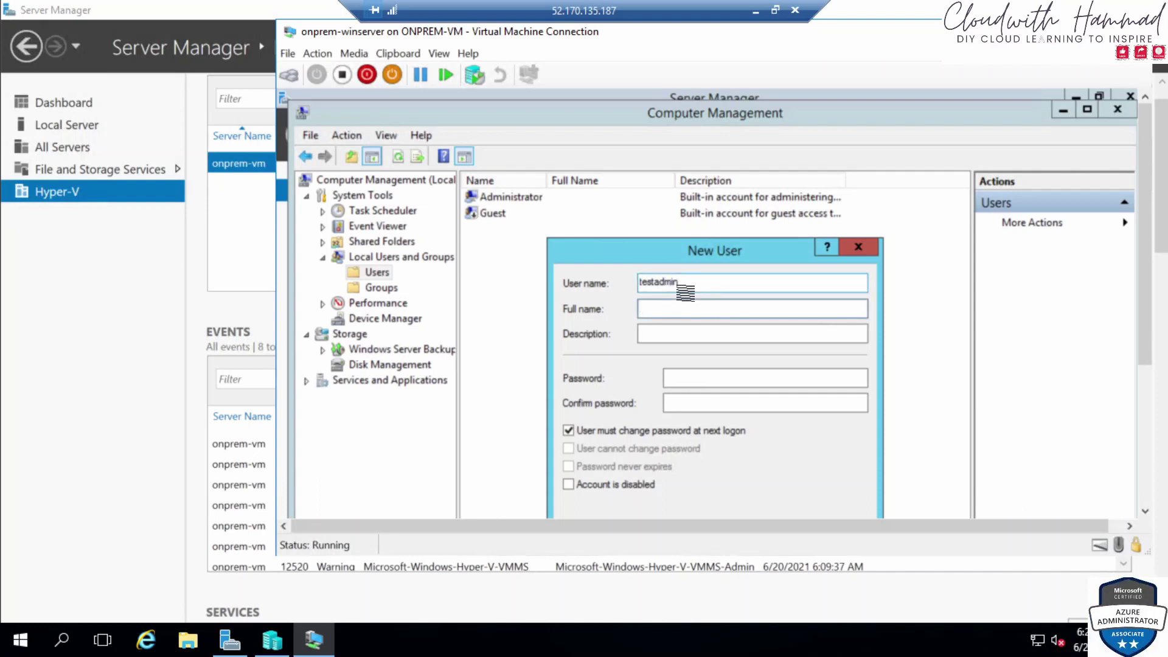
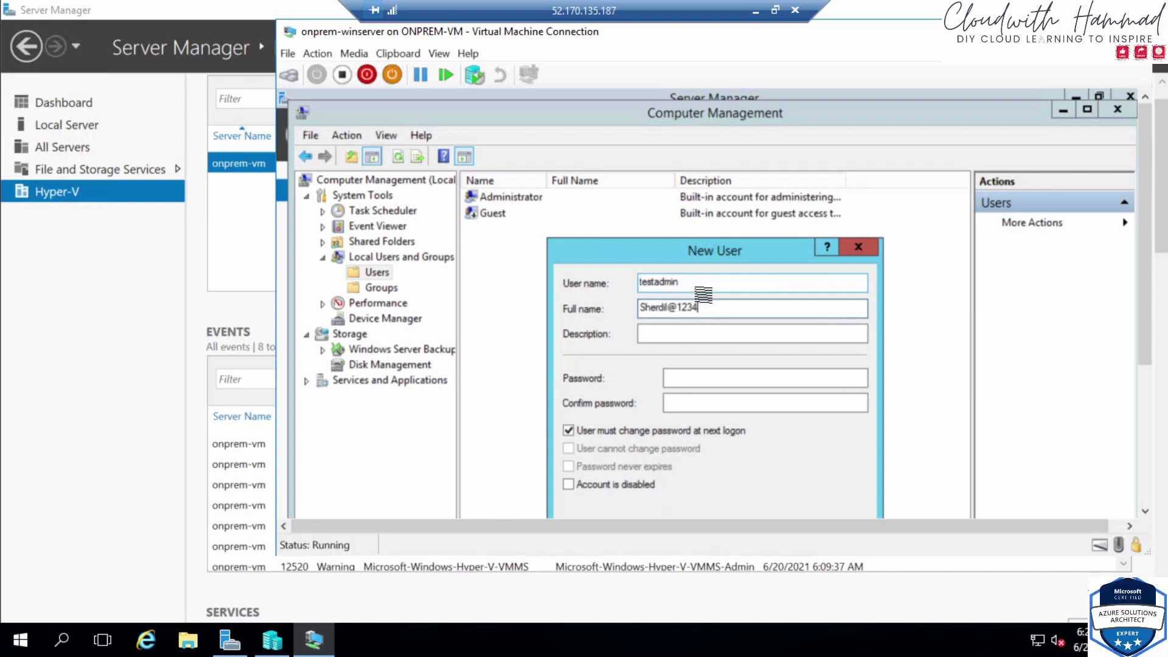
Clear the mistyped text from the Full name field and enter T instead.
{"action": "left_click", "coordinate": [701, 334]}
{"action": "left_click_drag", "start_coordinate": [704, 306], "coordinate": [597, 306]}
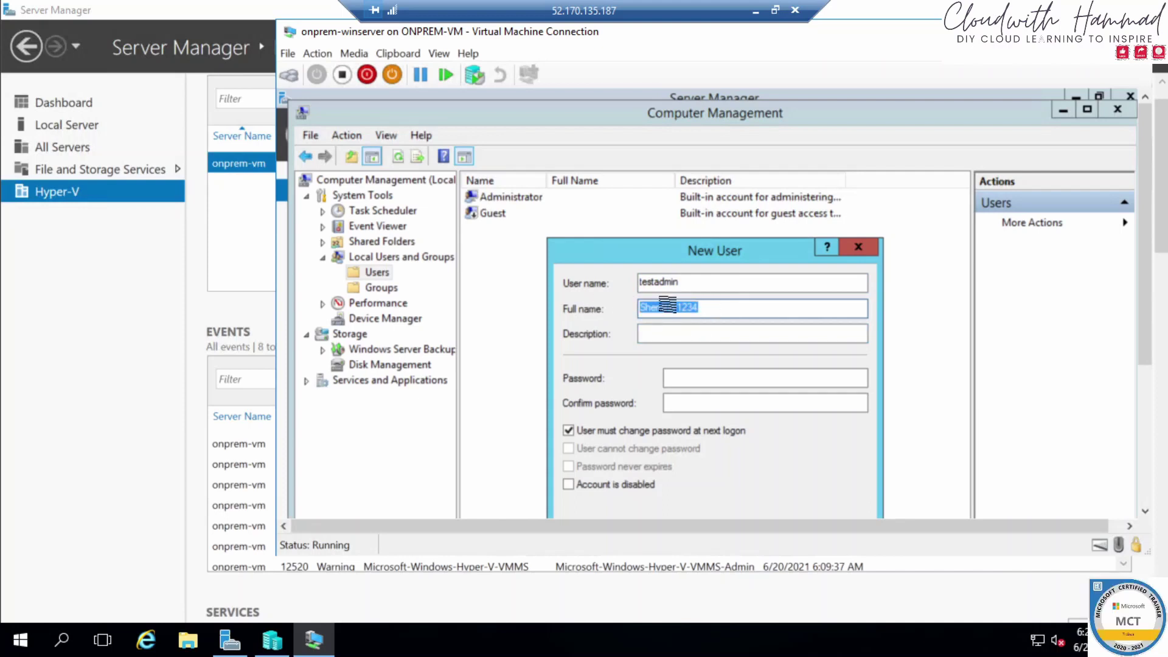
{"action": "type", "text": "Test Admin"}
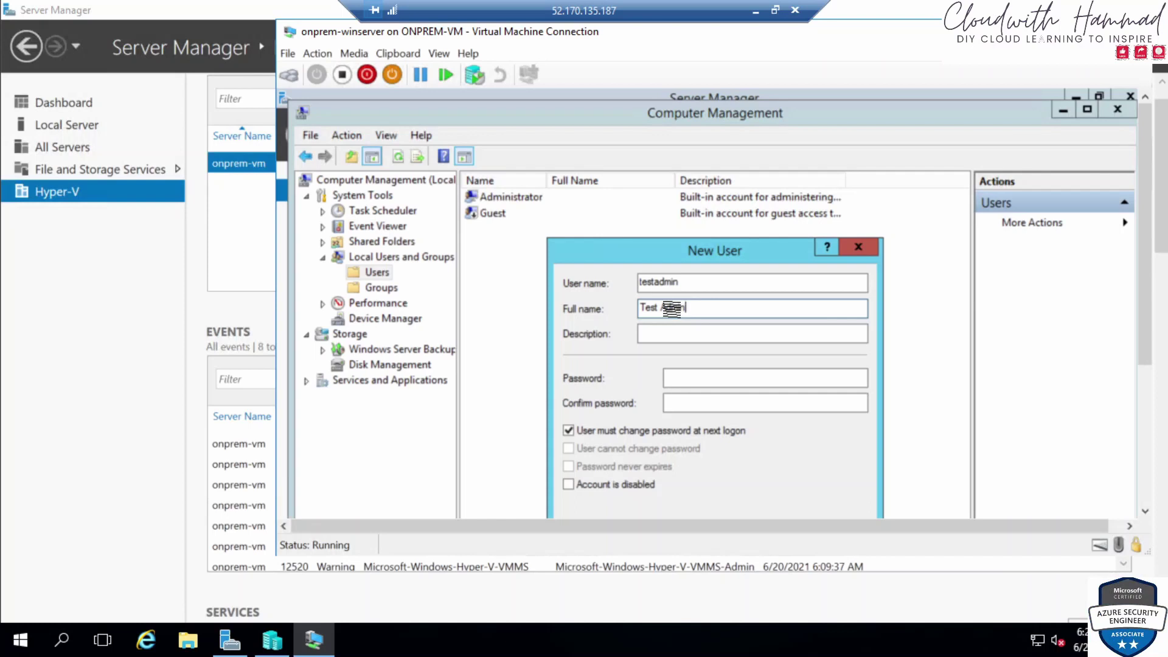
{"action": "key", "text": "Tab"}
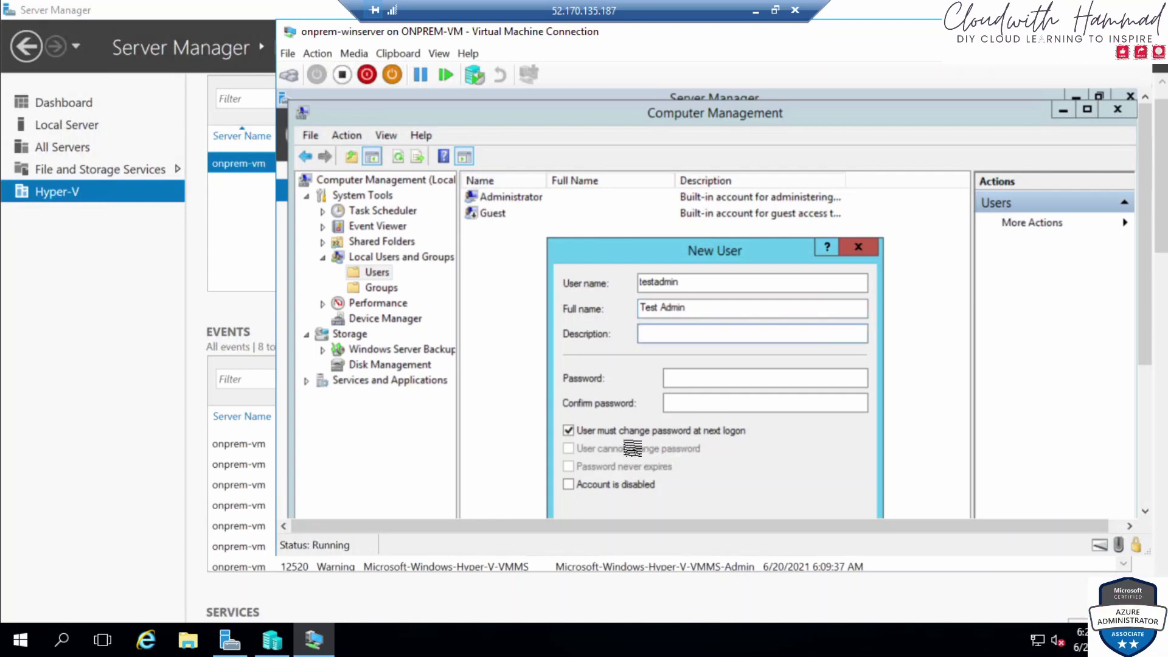
Set the password to never expire, enter and confirm it, and create the user.
{"action": "left_click", "coordinate": [568, 431]}
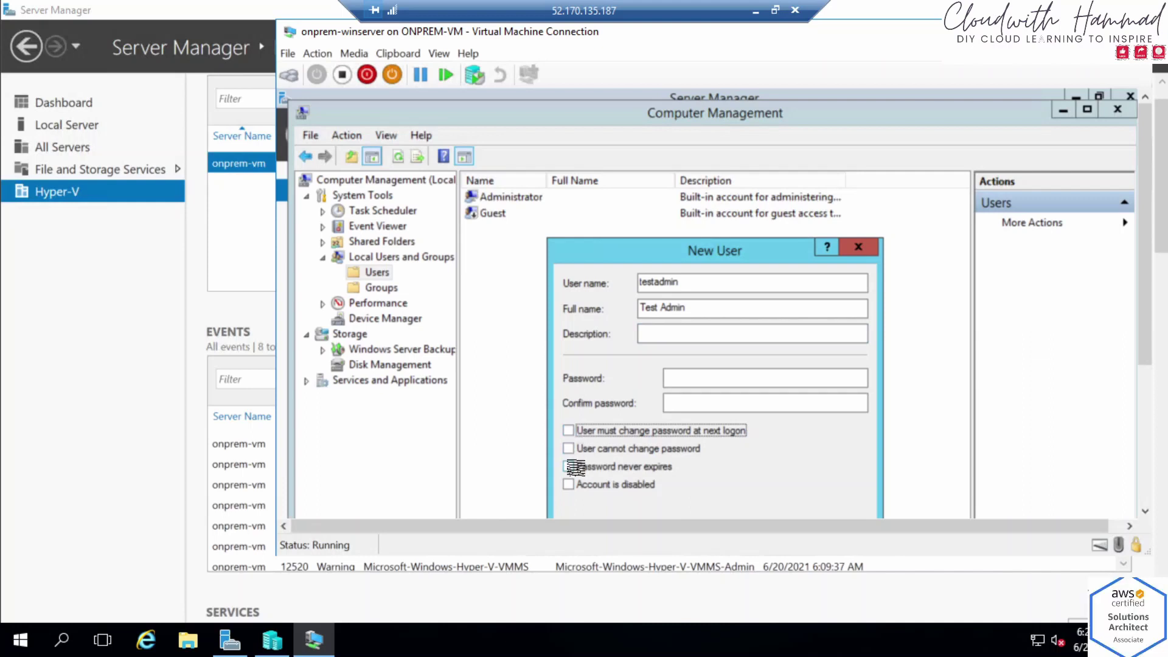
{"action": "left_click", "coordinate": [575, 466]}
{"action": "left_click", "coordinate": [735, 379]}
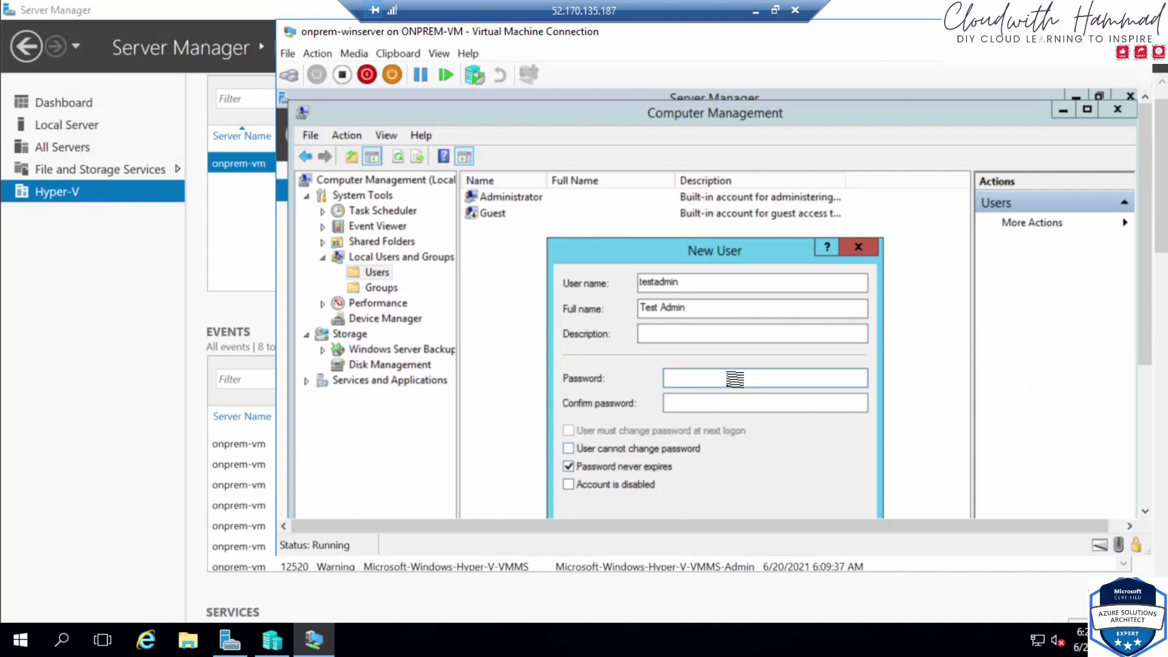
{"action": "type", "text": "•••"}
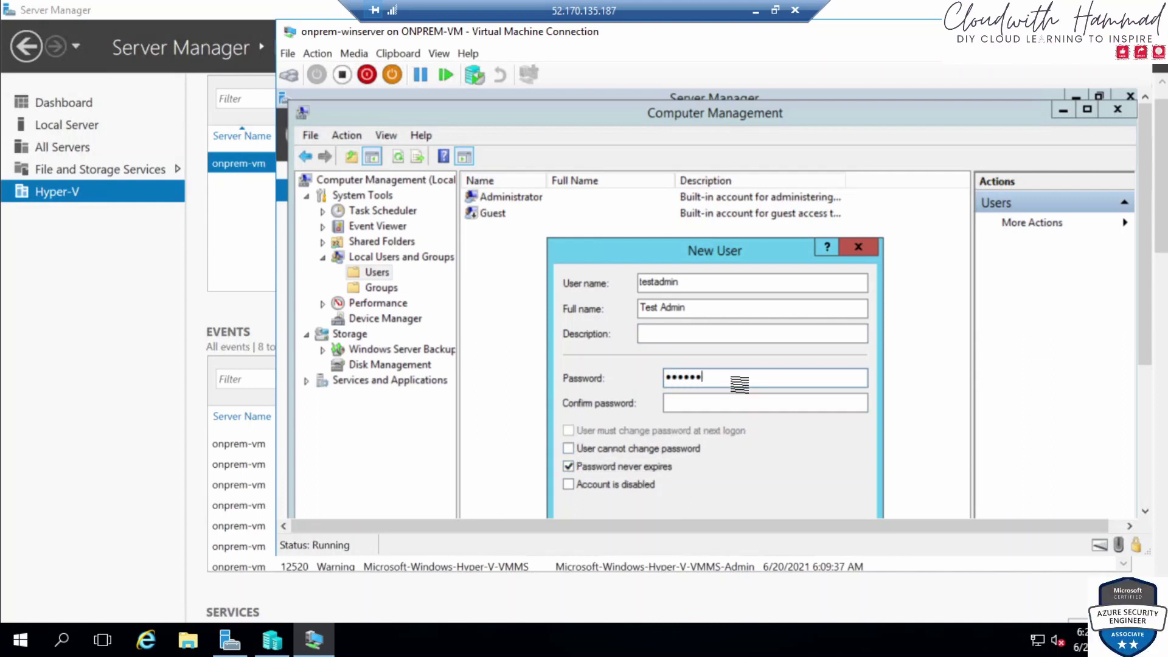
{"action": "type", "text": "•••••••"}
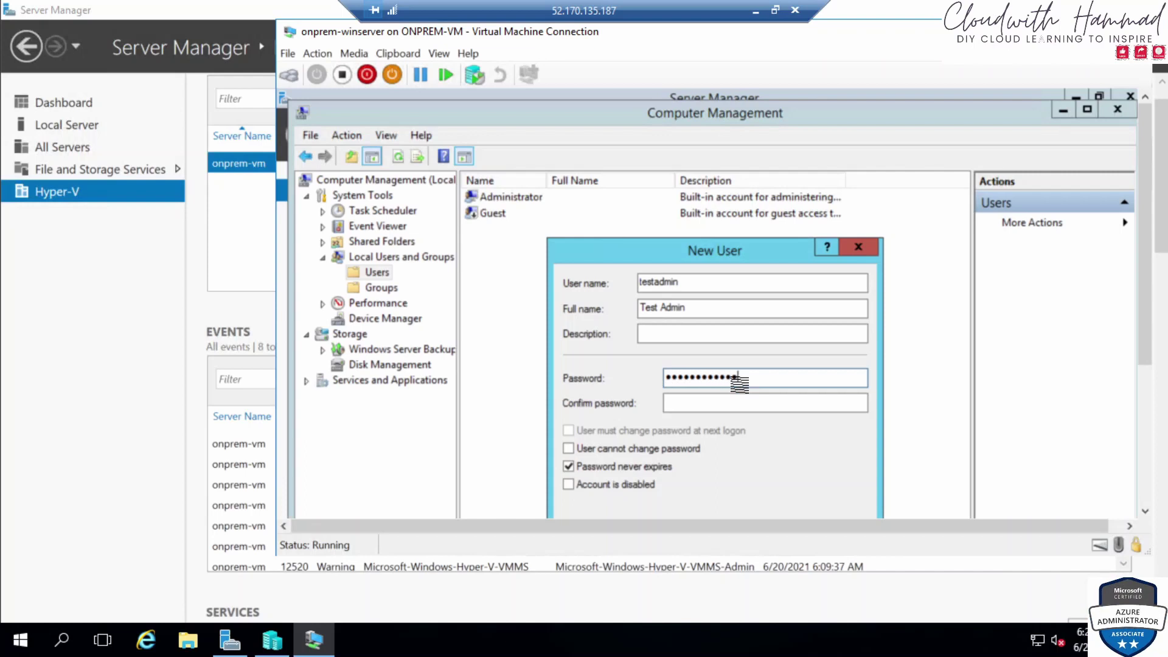
{"action": "key", "text": "Tab"}
{"action": "type", "text": "•"}
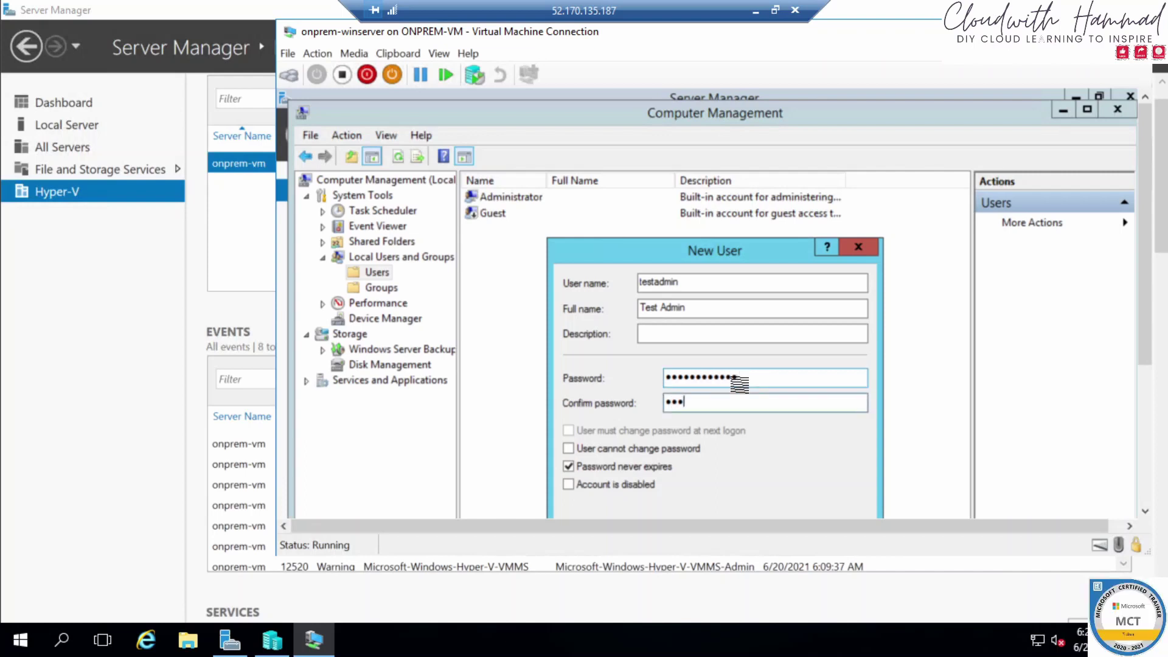
{"action": "type", "text": "••••••••"}
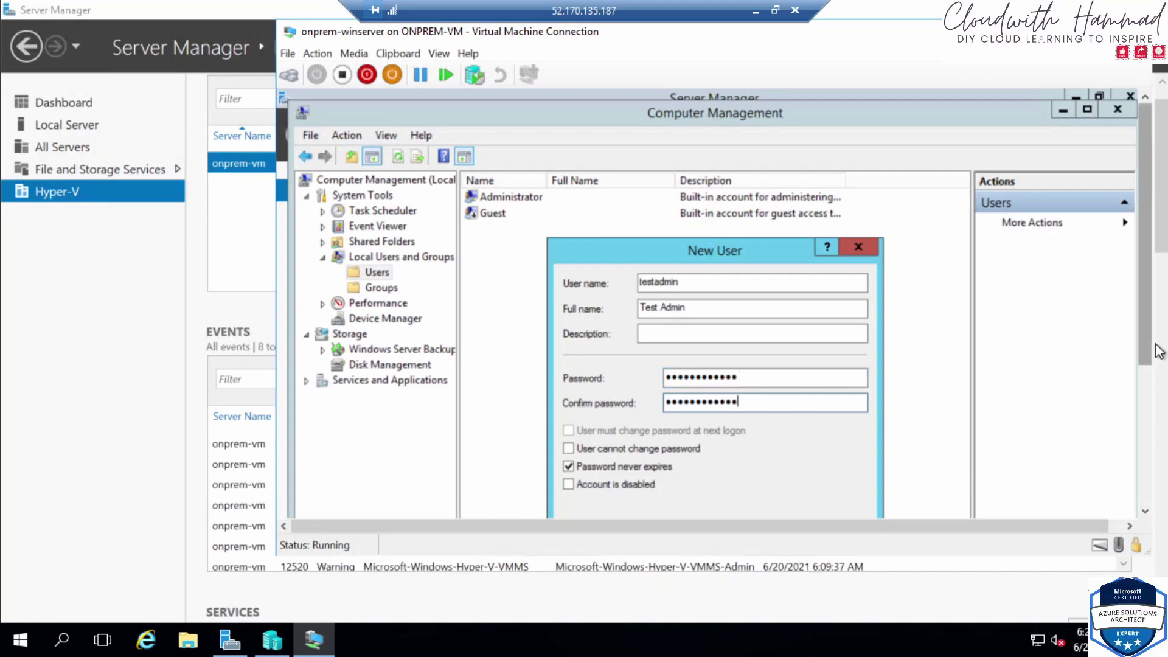
{"action": "scroll", "coordinate": [1149, 350], "scroll_direction": "down", "scroll_amount": 2}
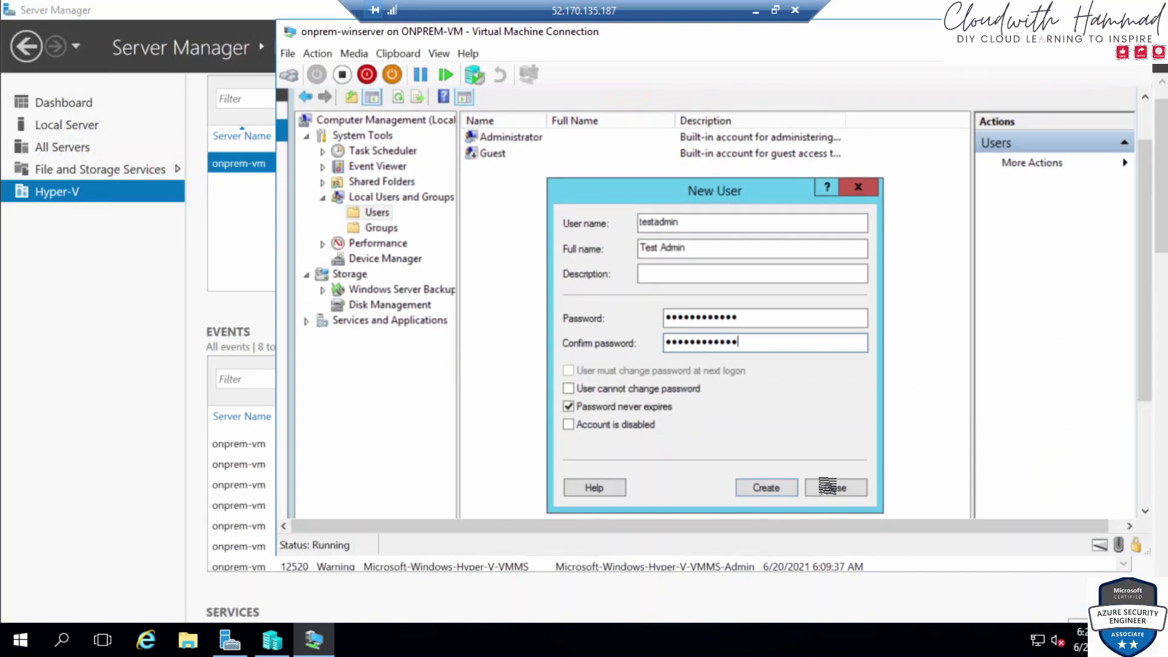
{"action": "left_click", "coordinate": [788, 489]}
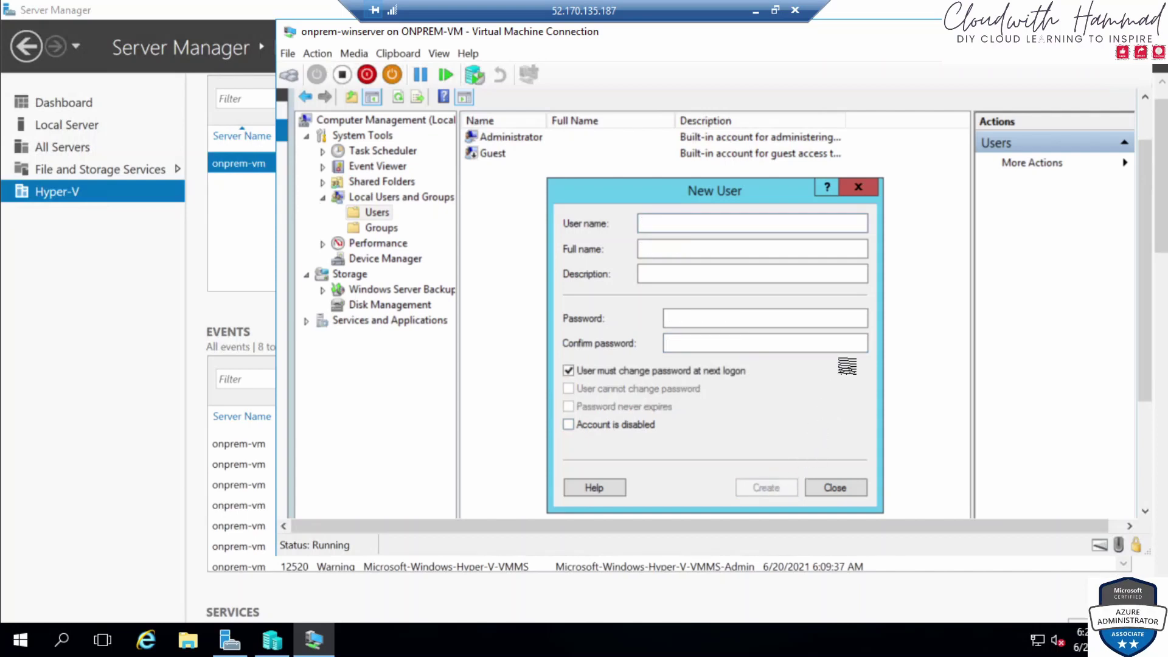
Close the New User form and return to Hyper-V Manager on the host.
{"action": "left_click", "coordinate": [858, 186]}
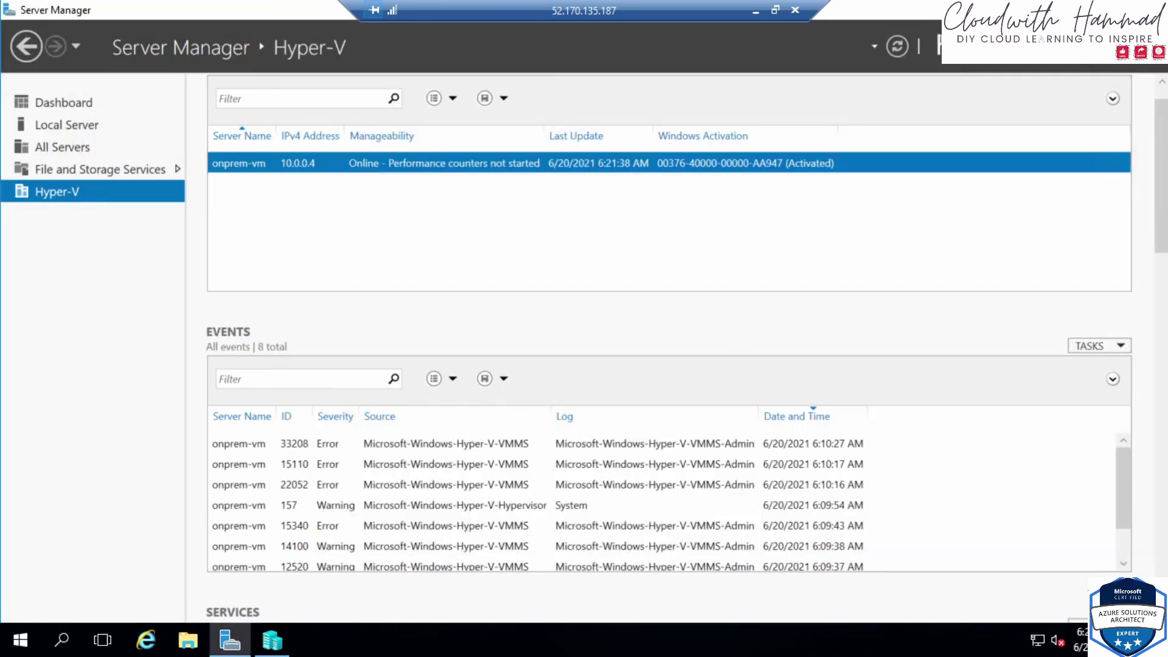
{"action": "left_click", "coordinate": [940, 48]}
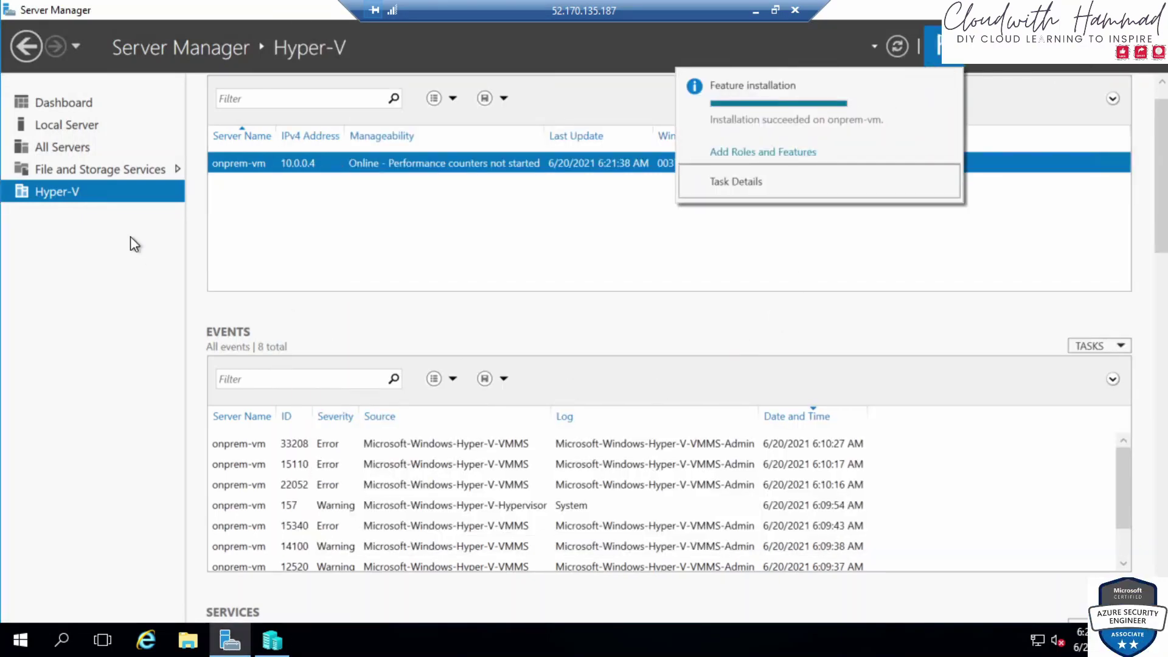
{"action": "left_click", "coordinate": [75, 104]}
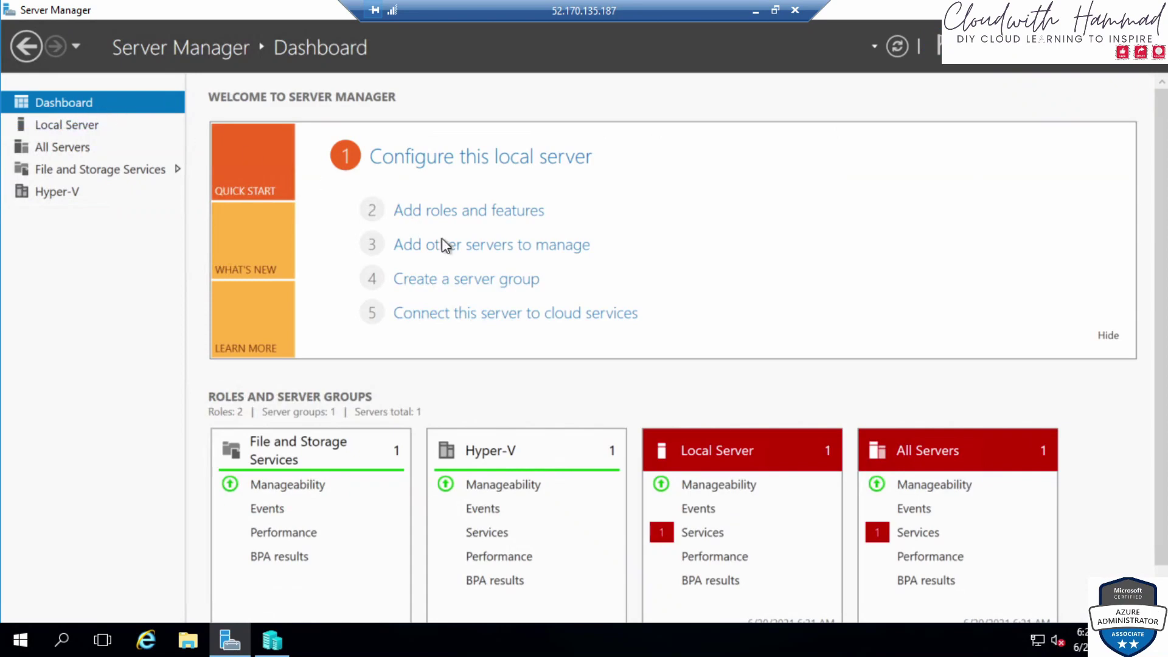
{"action": "scroll", "coordinate": [907, 474], "scroll_direction": "down", "scroll_amount": 1}
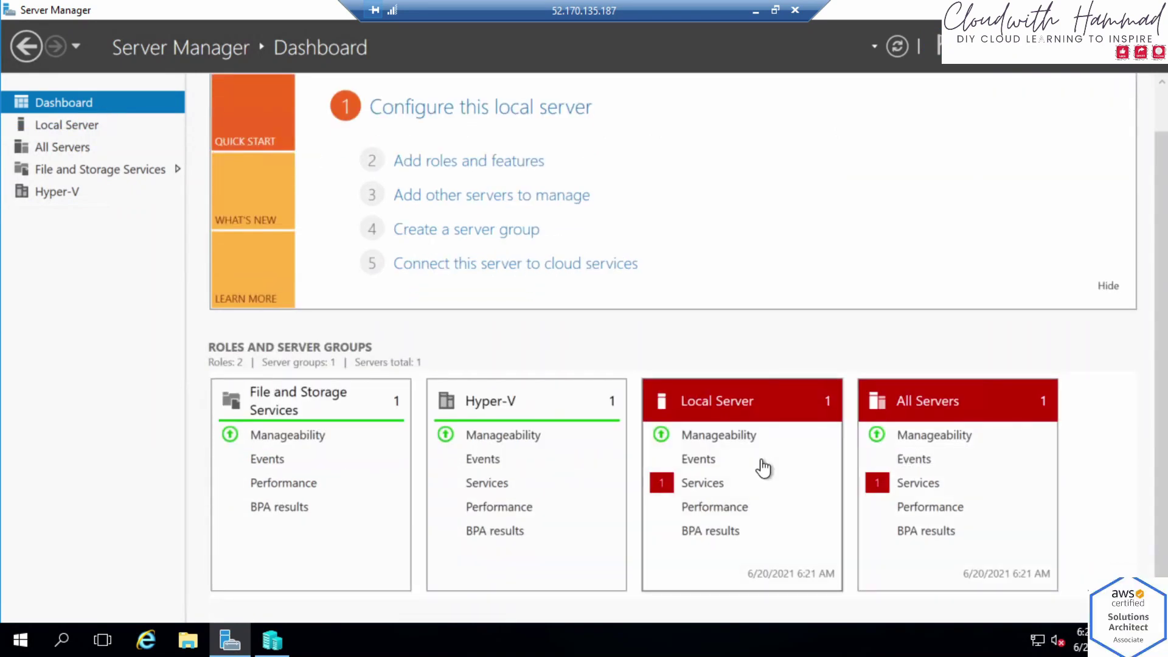
{"action": "scroll", "coordinate": [763, 468], "scroll_direction": "up", "scroll_amount": 1}
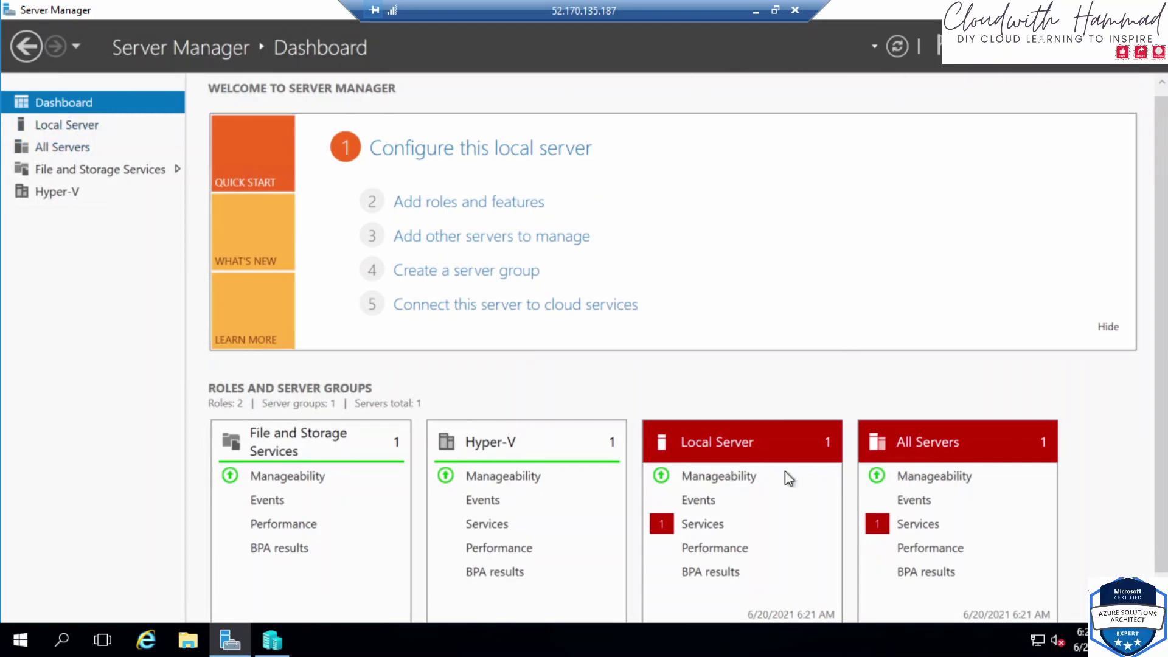
{"action": "left_click", "coordinate": [272, 640]}
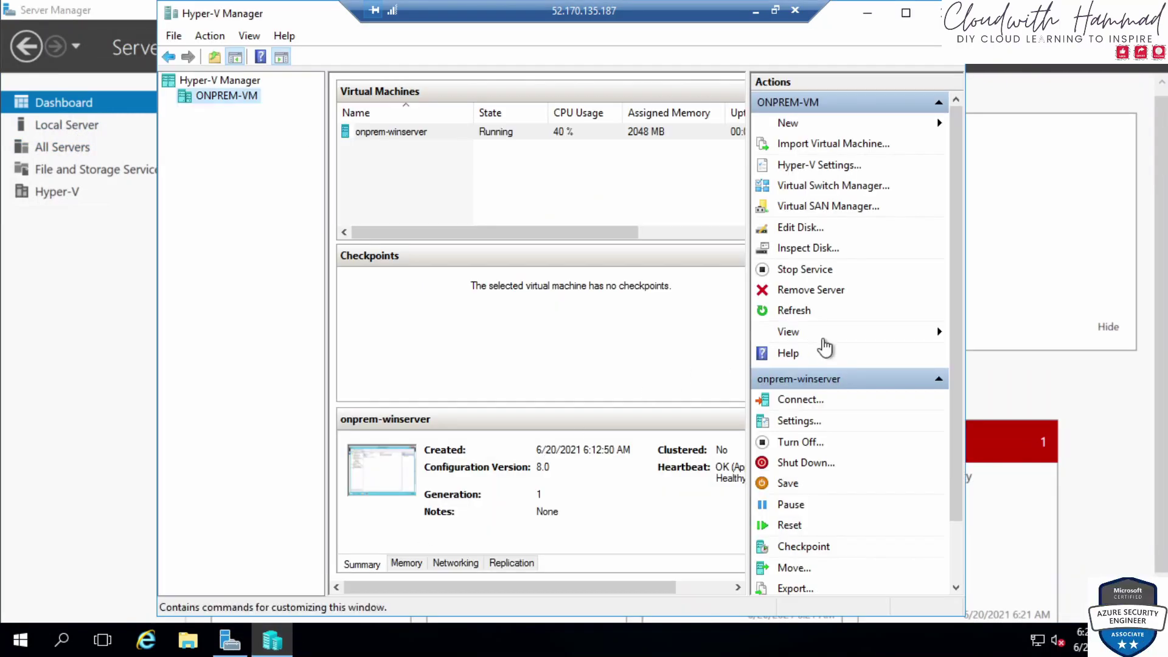
Reconnect to onprem-winserver and show the IIS servers page in its Server Manager.
{"action": "right_click", "coordinate": [404, 135]}
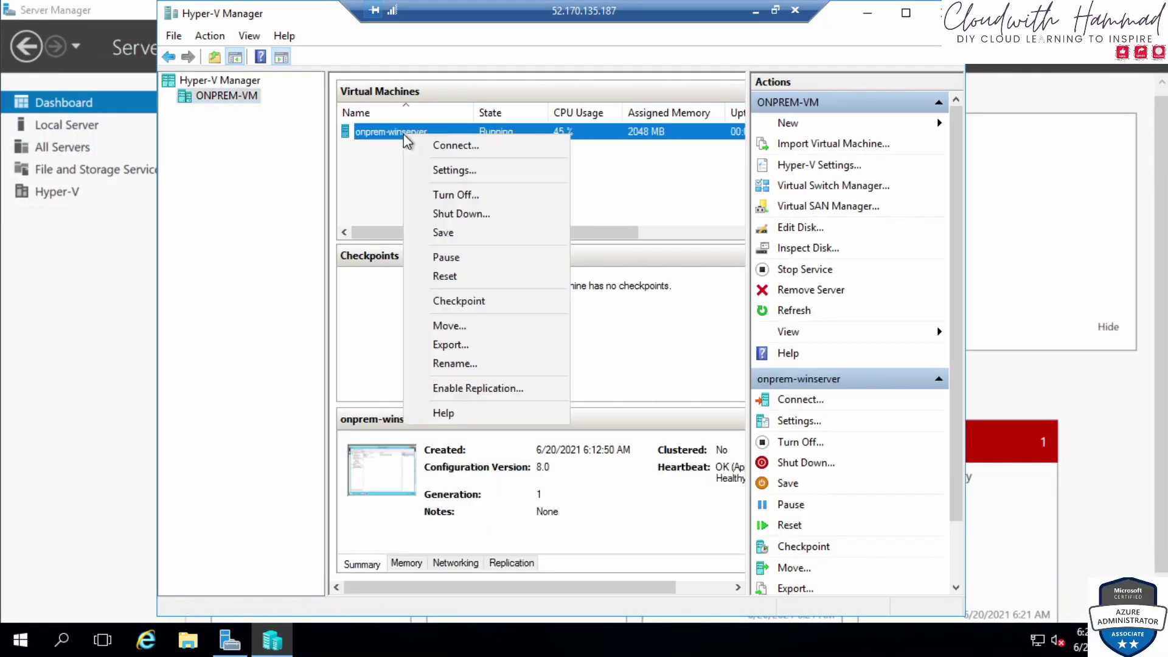
{"action": "left_click", "coordinate": [456, 149]}
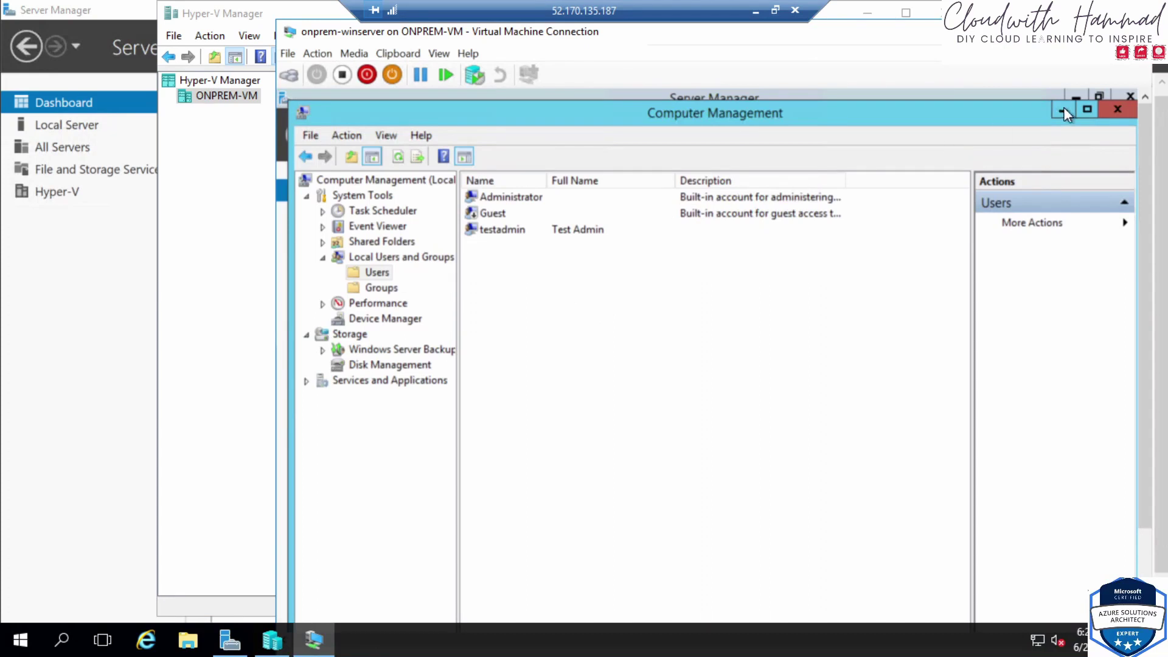
{"action": "left_click", "coordinate": [1064, 108]}
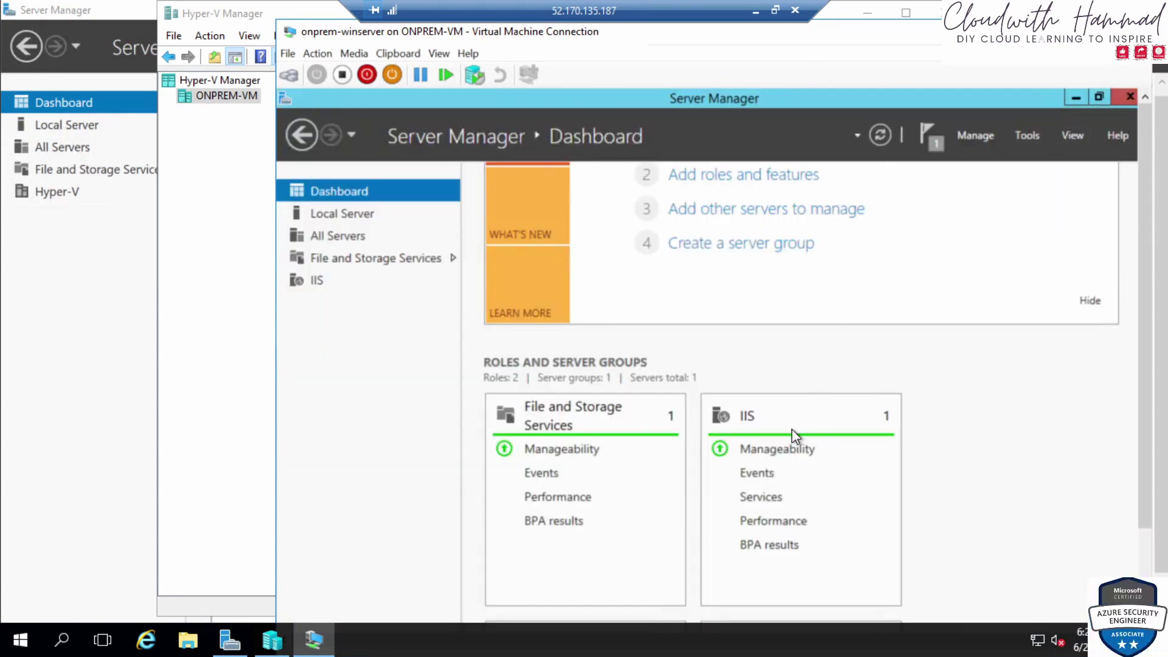
{"action": "left_click", "coordinate": [324, 279]}
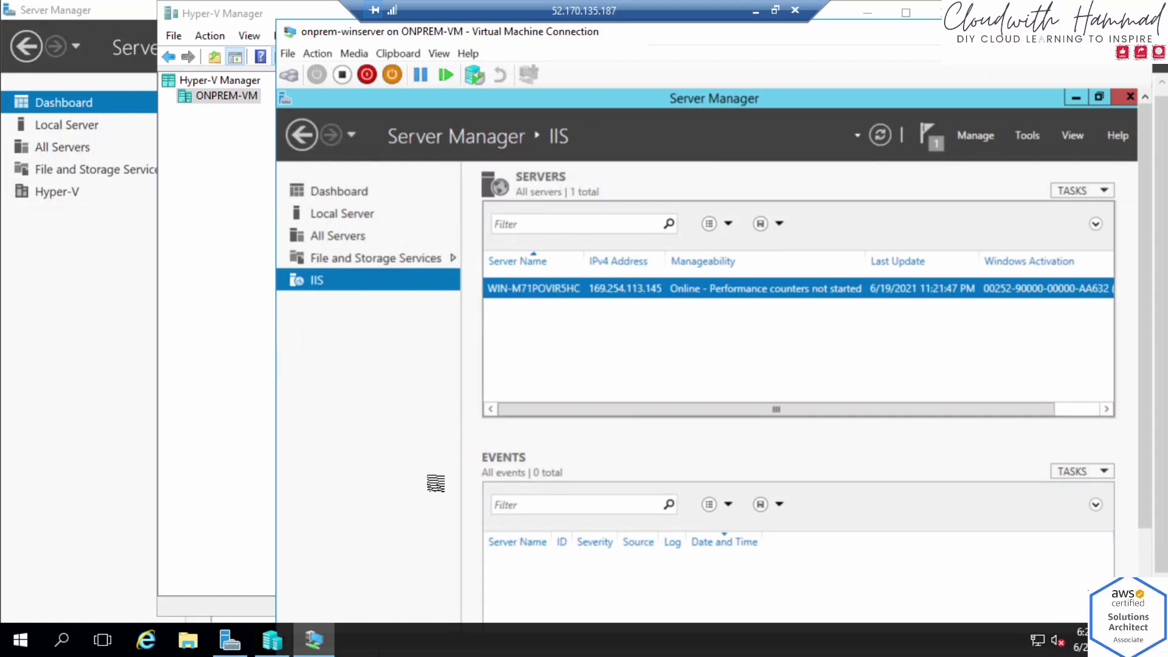
Open Notepad beside the IIS server list and note the address 169.254.13.145.
{"action": "left_click", "coordinate": [62, 640]}
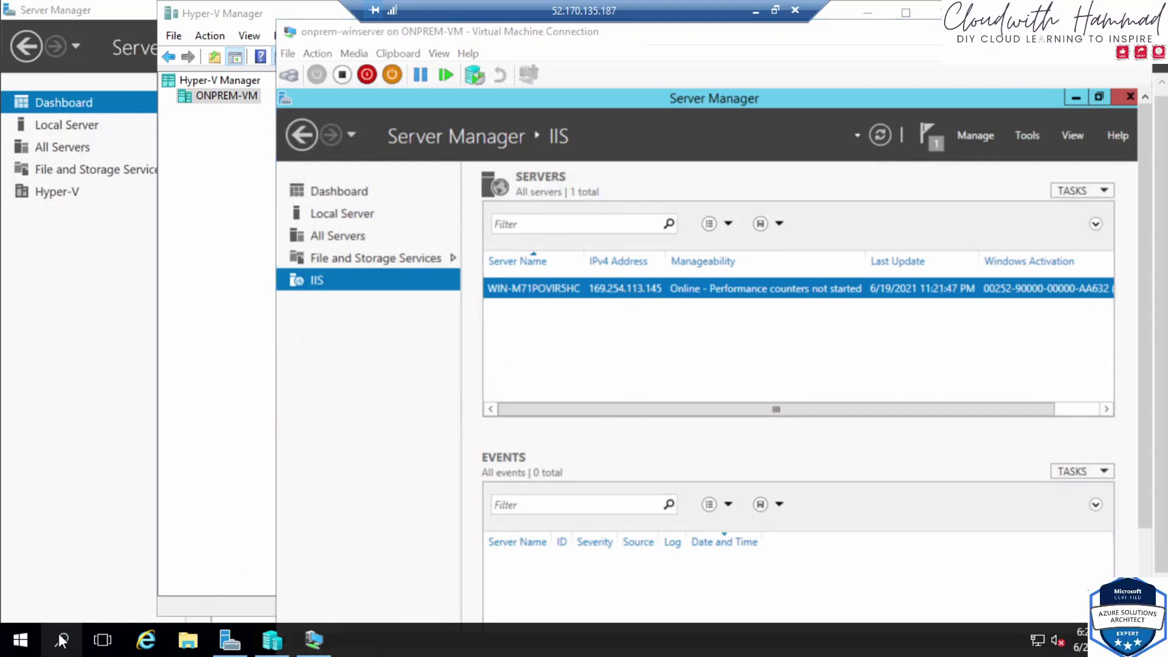
{"action": "type", "text": "n"}
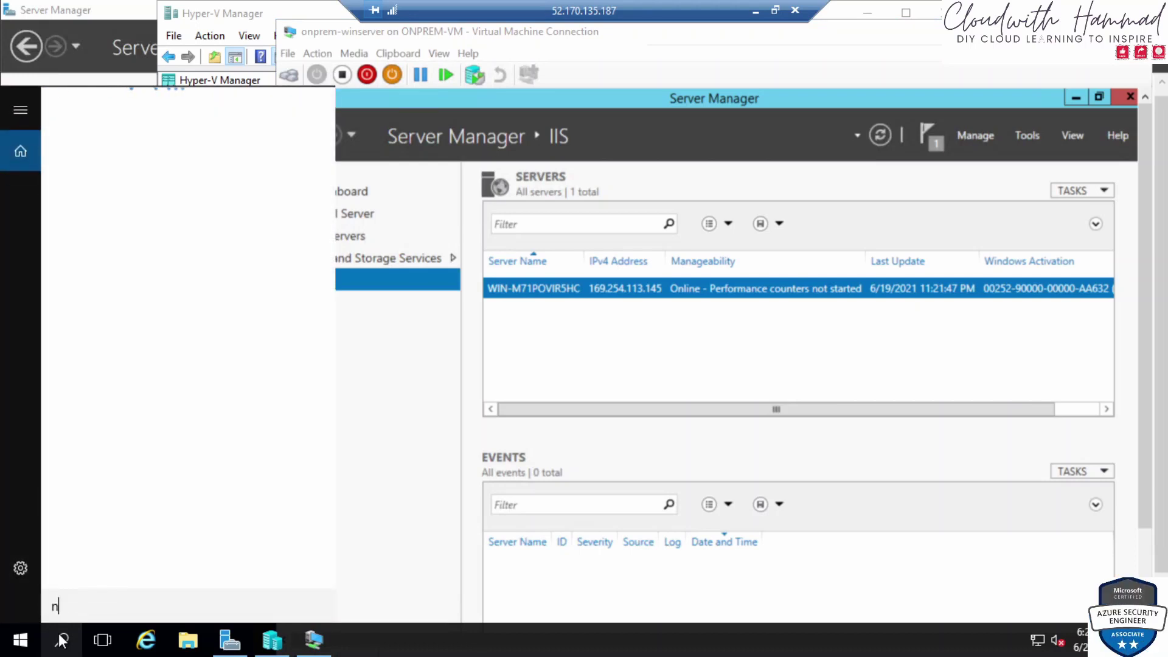
{"action": "type", "text": "ote"}
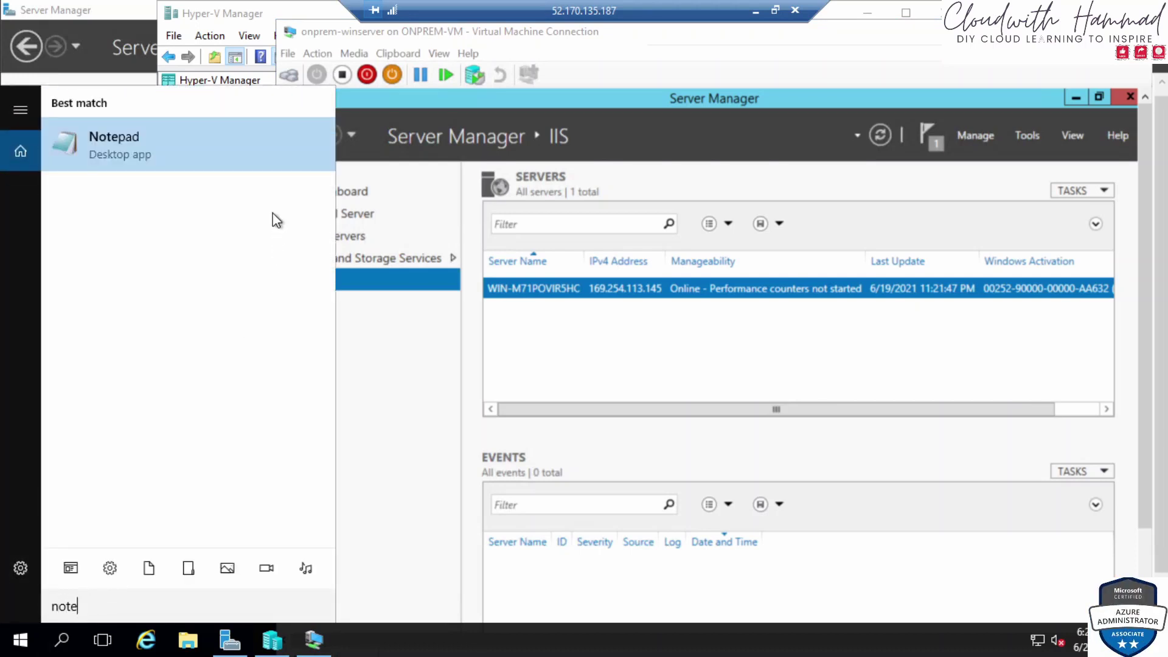
{"action": "left_click", "coordinate": [142, 146]}
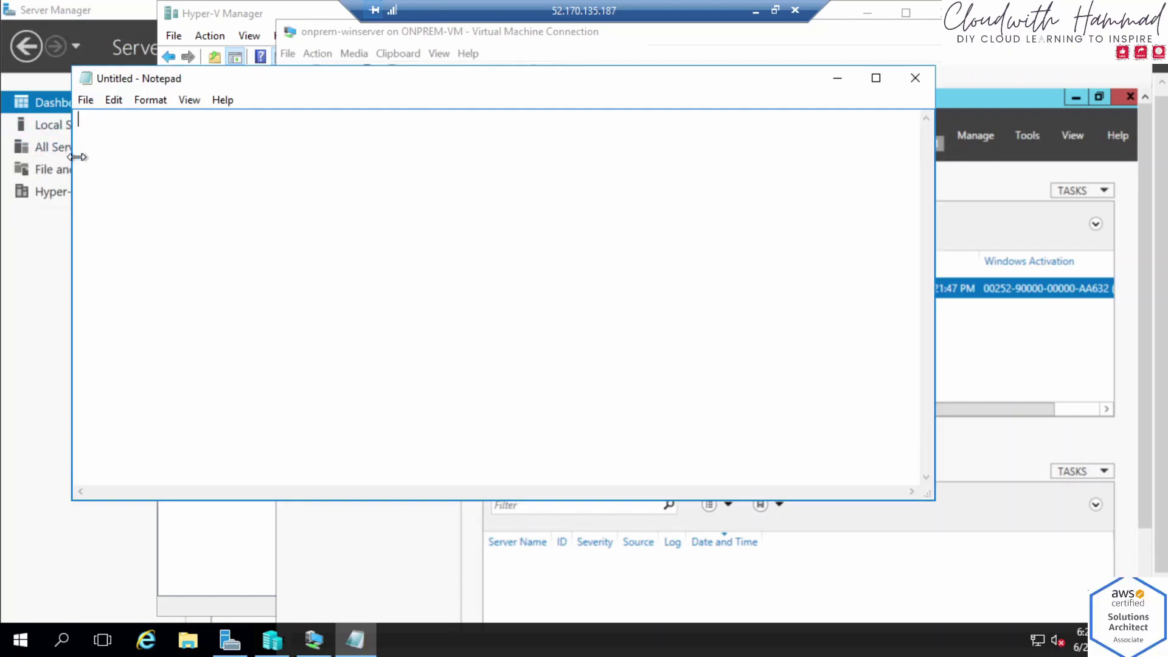
{"action": "left_click_drag", "start_coordinate": [77, 157], "coordinate": [437, 160]}
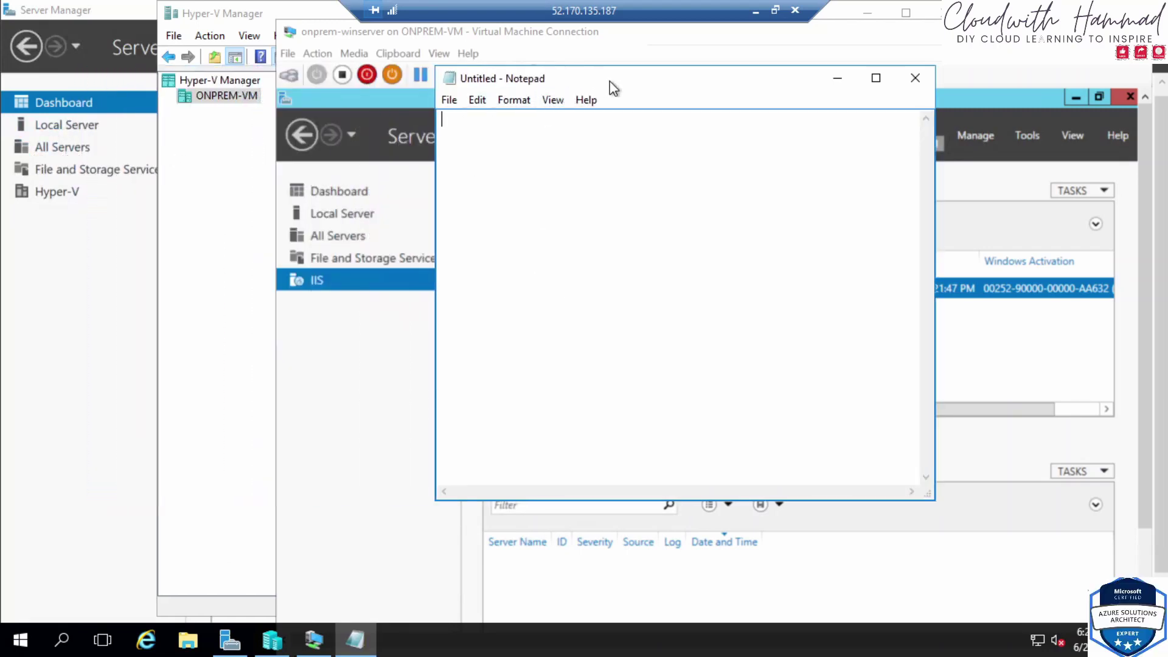
{"action": "left_click_drag", "start_coordinate": [609, 82], "coordinate": [857, 146]}
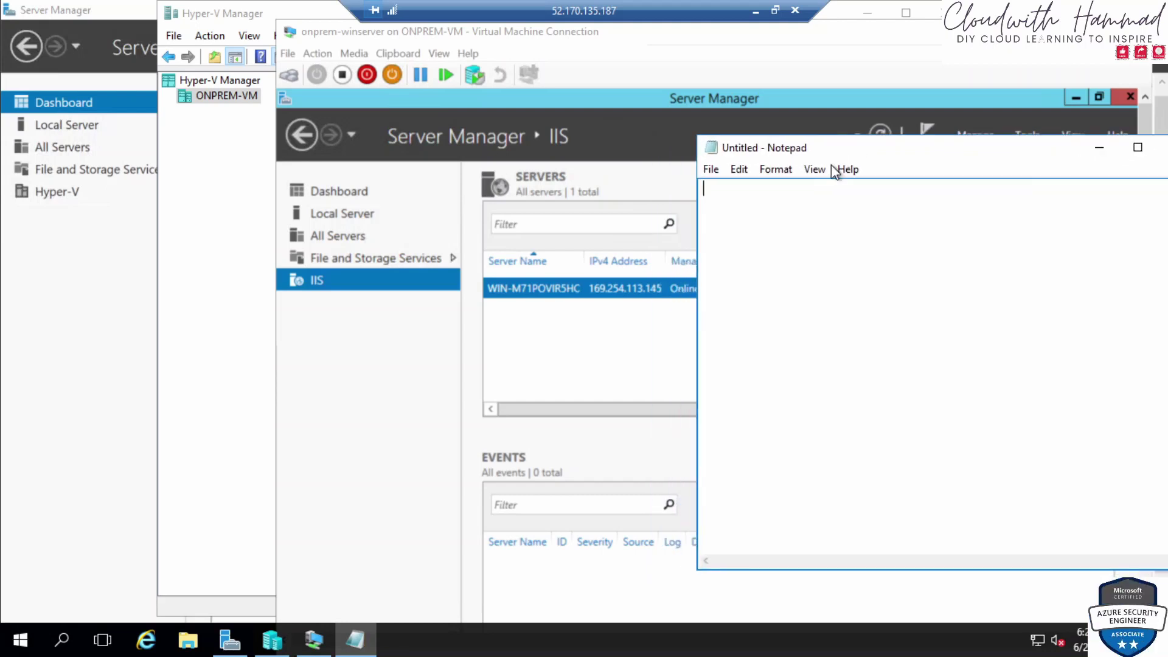
{"action": "type", "text": "16"}
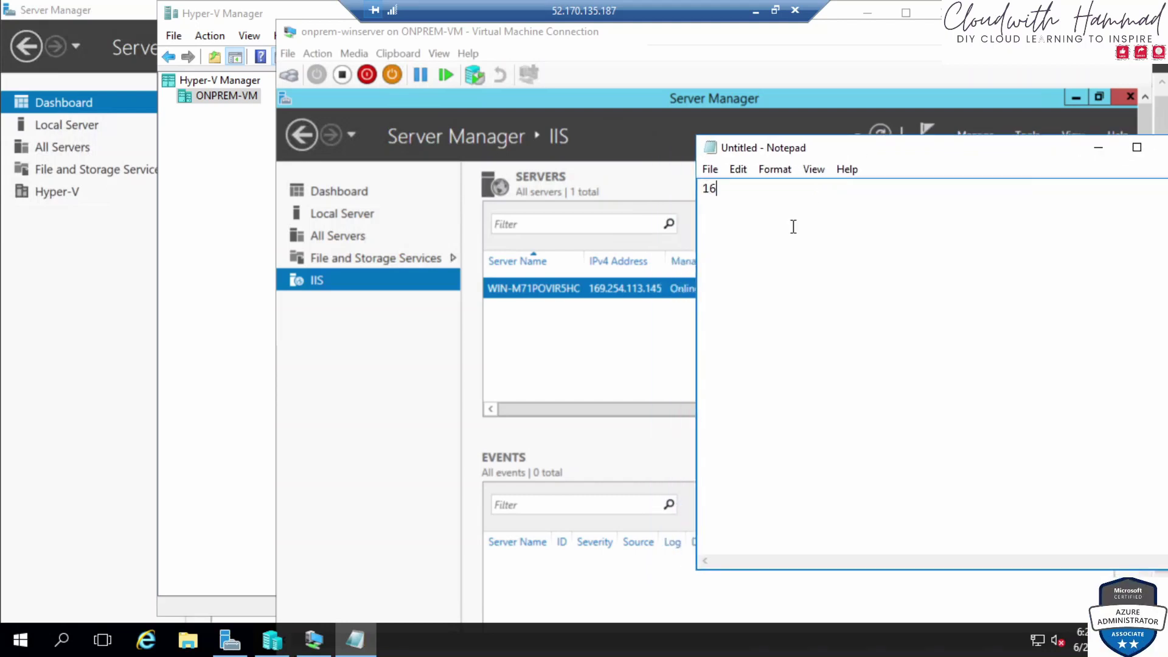
{"action": "type", "text": "9."}
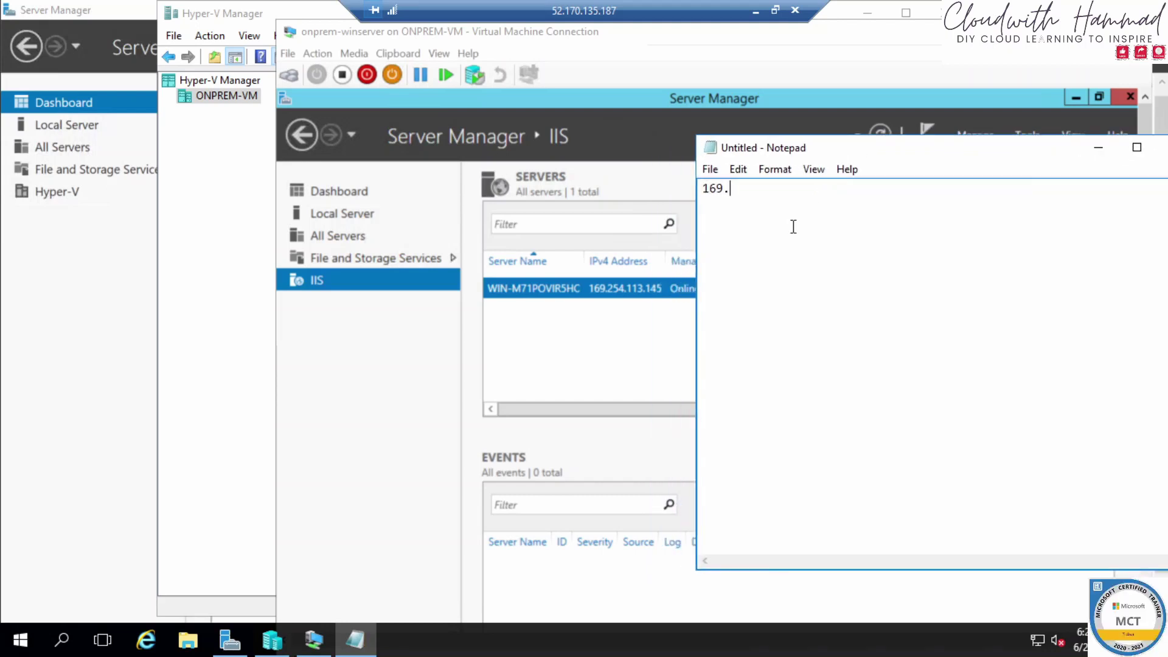
{"action": "type", "text": "254"}
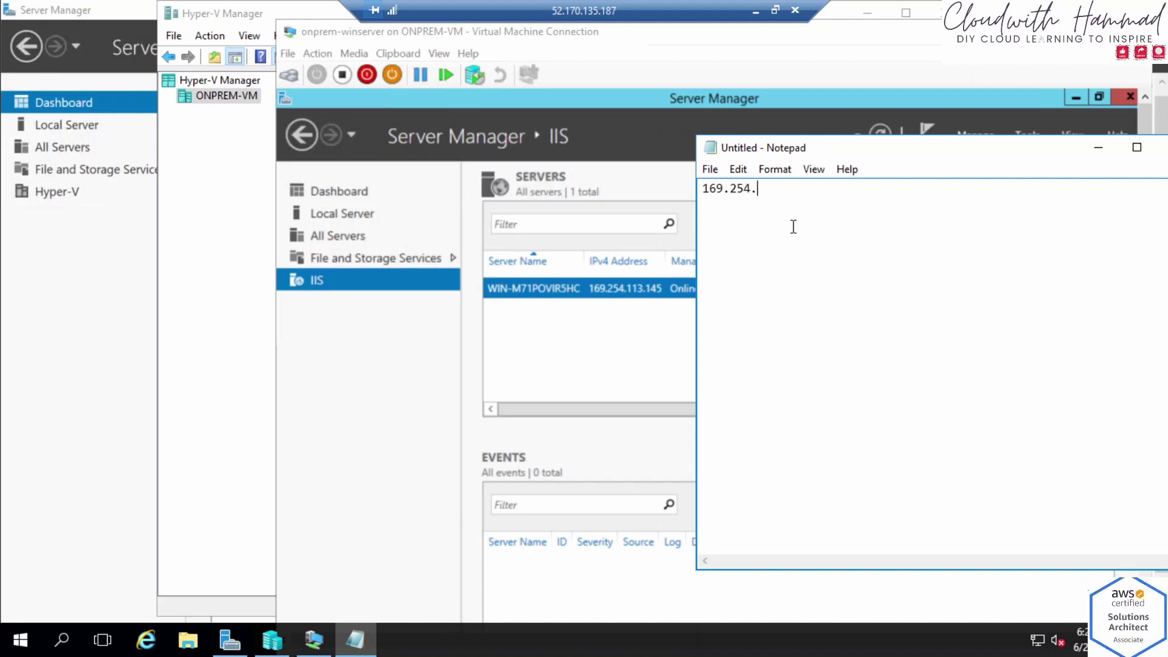
{"action": "type", "text": ".13"}
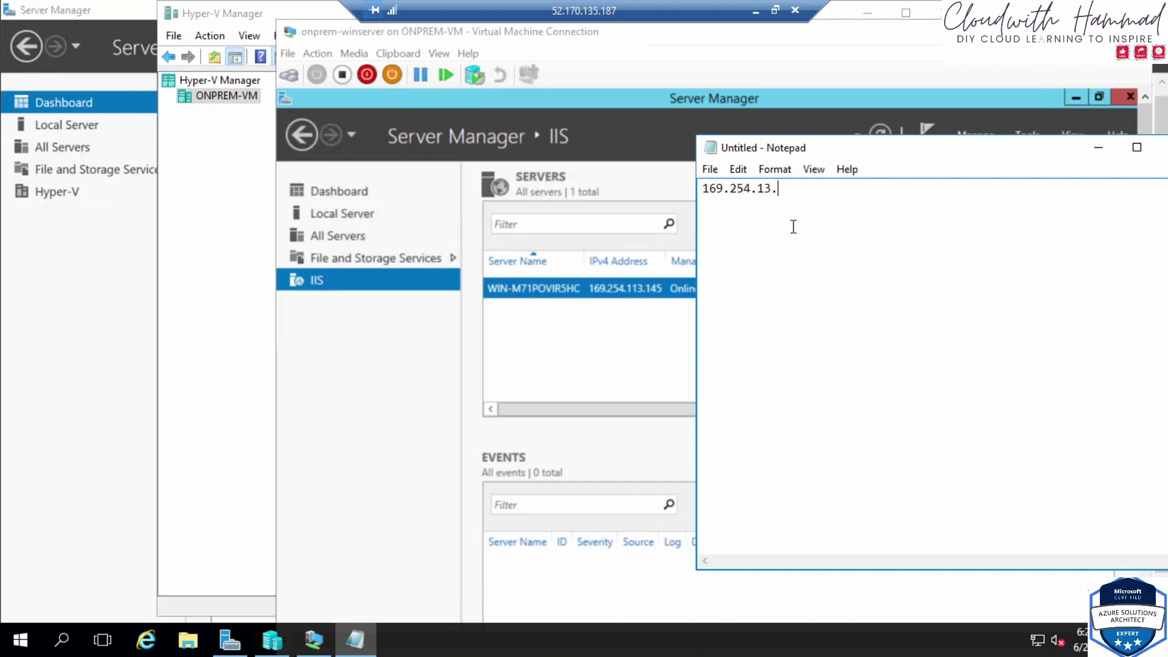
{"action": "type", "text": ".145"}
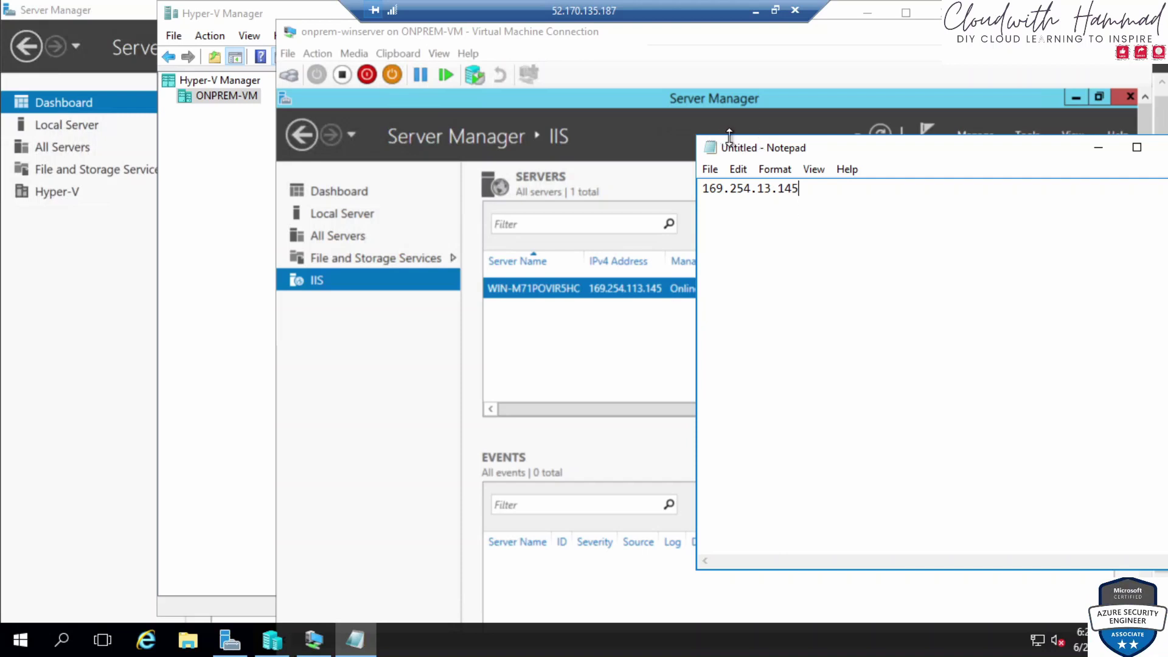
{"action": "left_click_drag", "start_coordinate": [796, 185], "coordinate": [682, 185]}
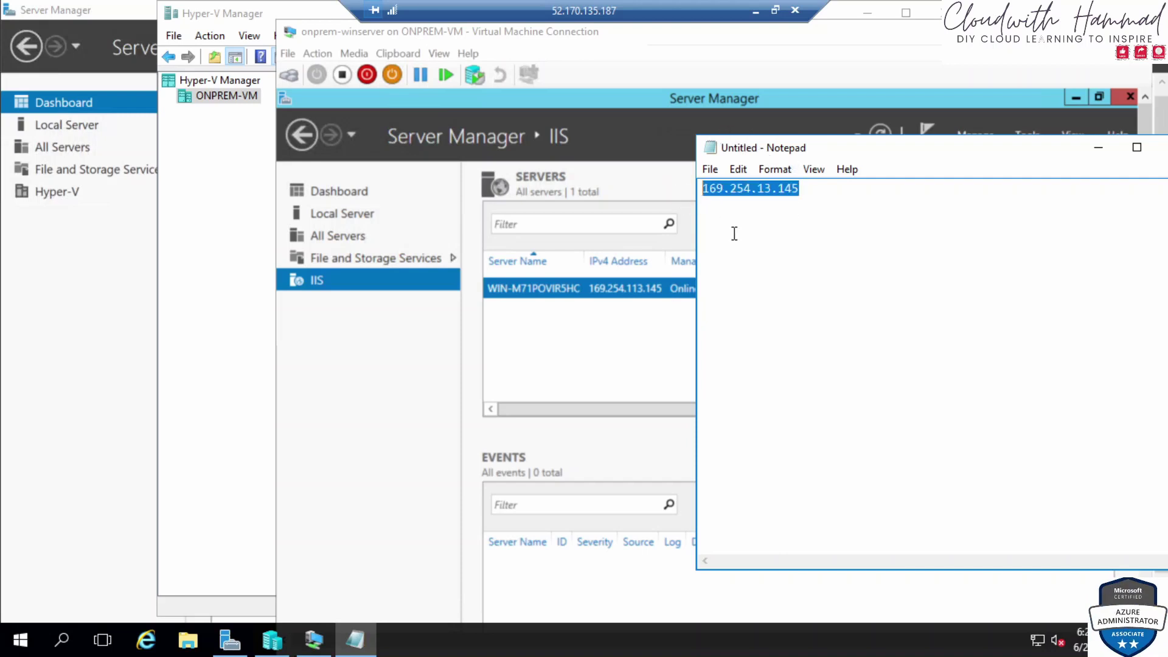
{"action": "left_click", "coordinate": [1100, 146]}
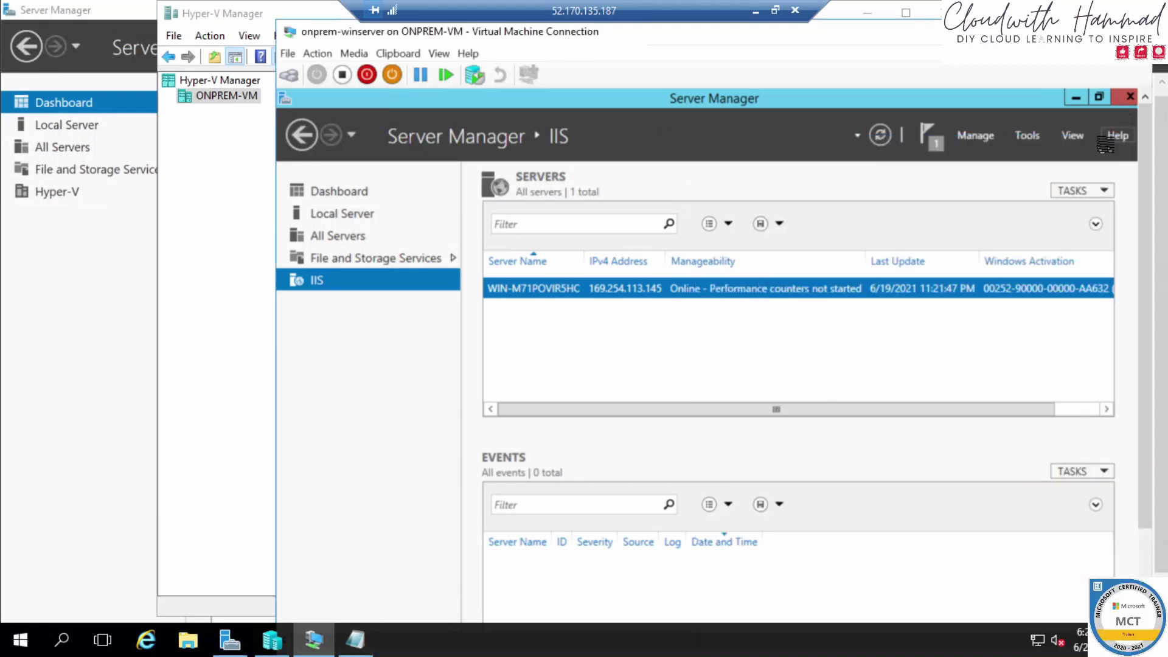
Minimize Server Manager and launch Internet Explorer in the VM, dismissing its setup prompt.
{"action": "left_click", "coordinate": [1078, 100]}
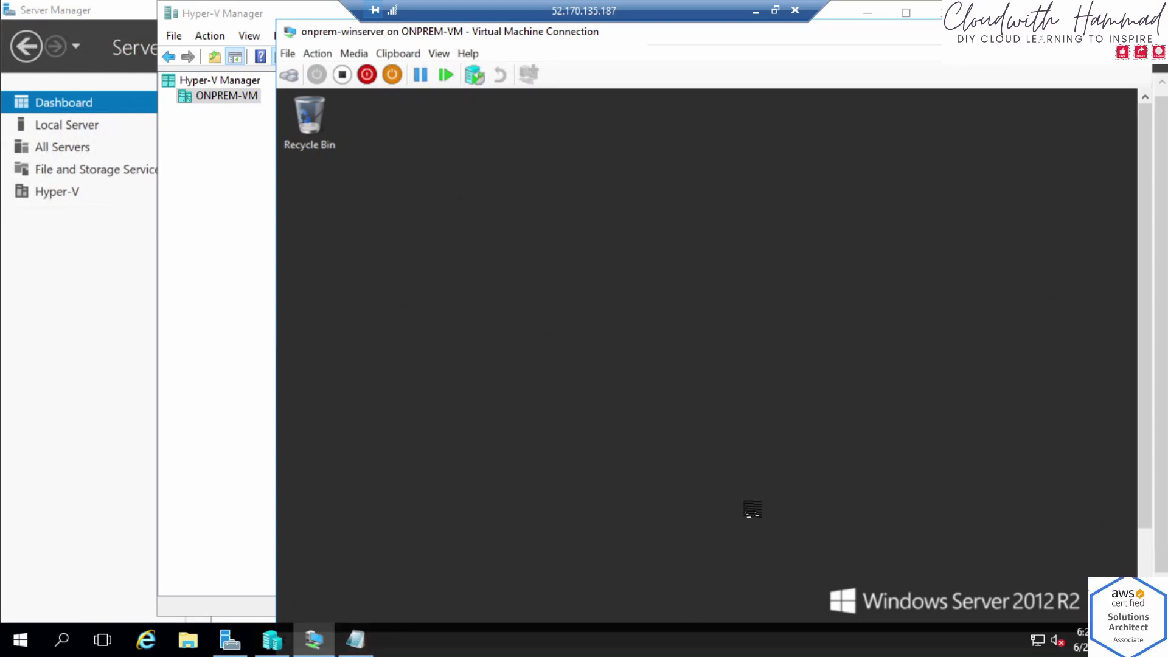
{"action": "left_click_drag", "start_coordinate": [1154, 435], "coordinate": [1147, 493]}
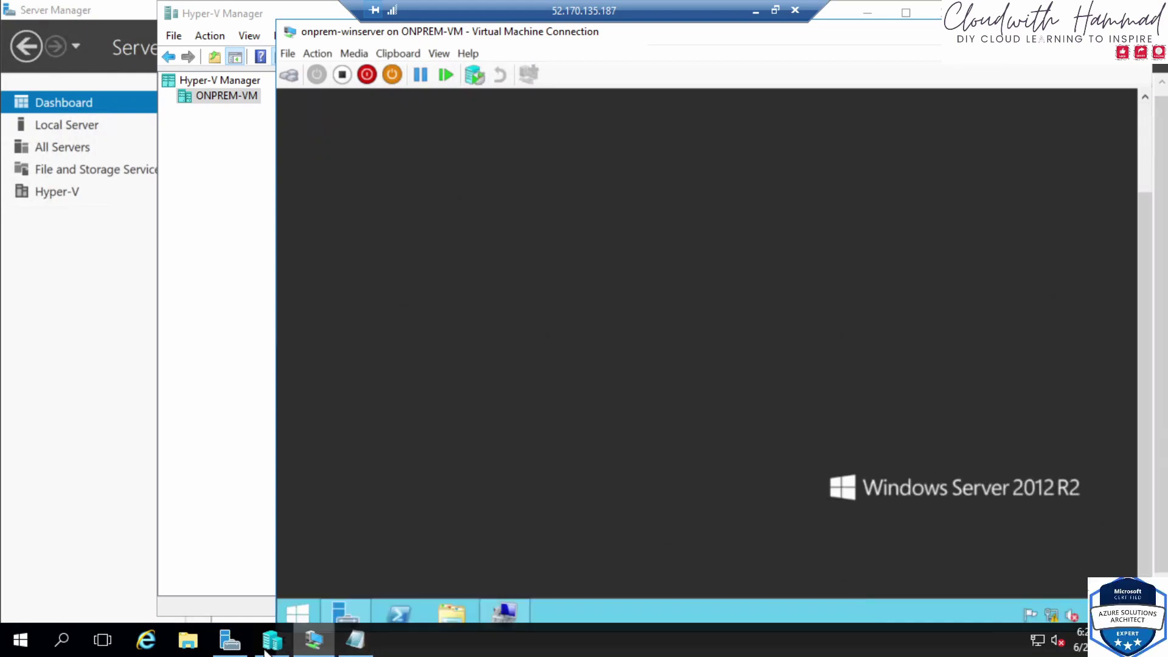
{"action": "left_click", "coordinate": [298, 614]}
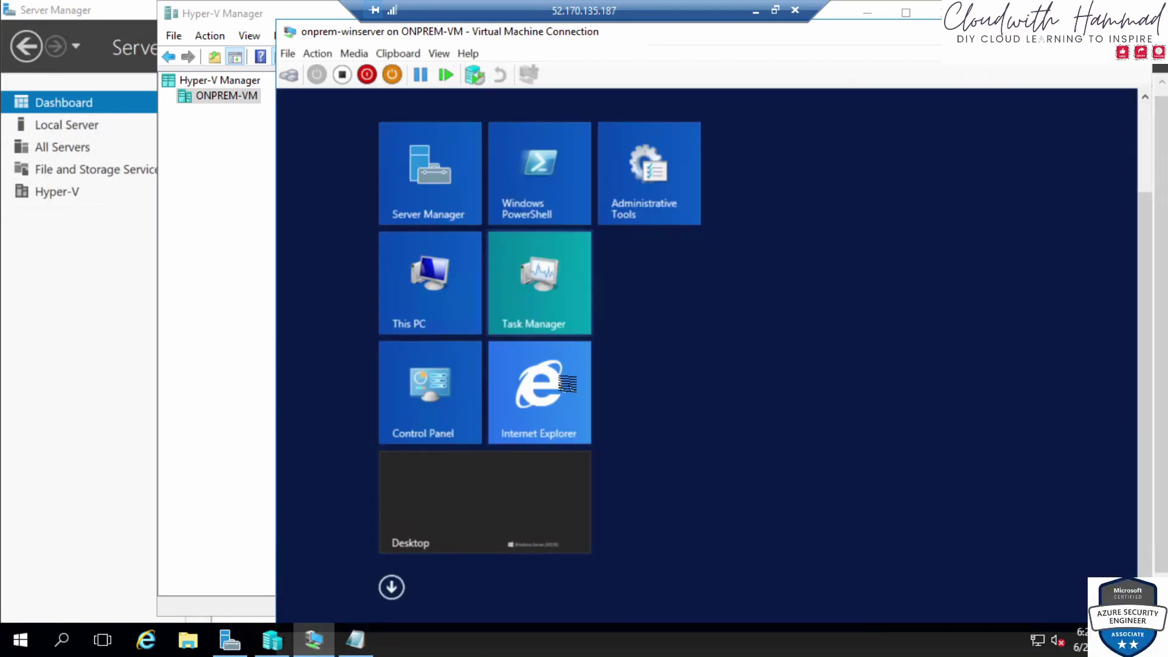
{"action": "left_click", "coordinate": [567, 383]}
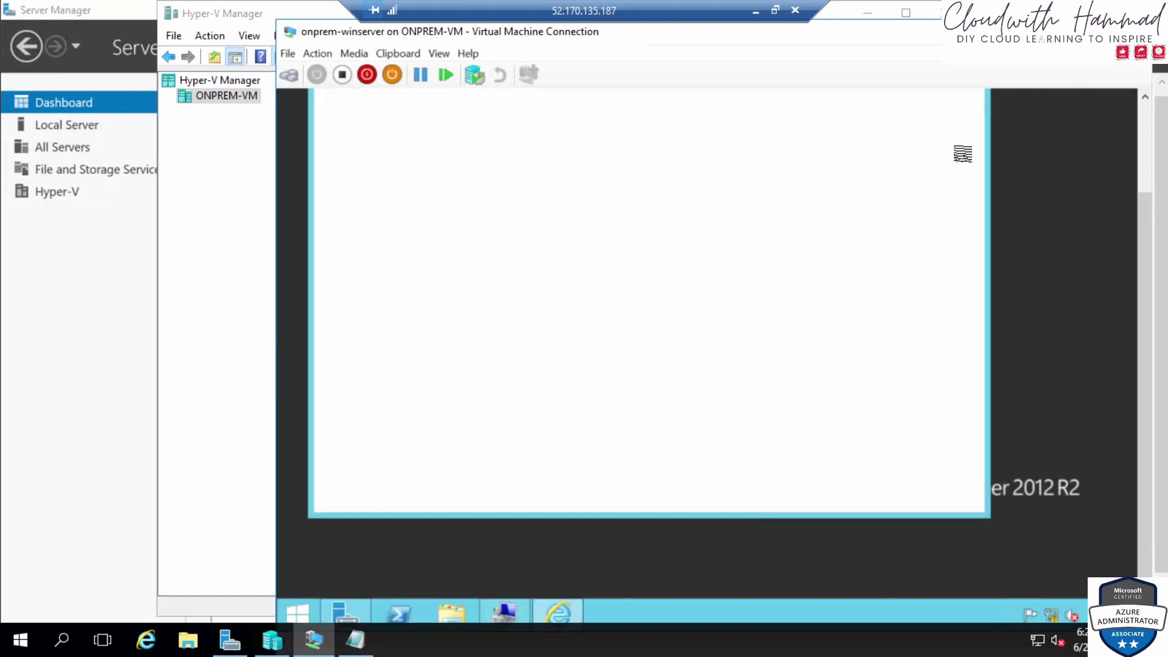
{"action": "left_click", "coordinate": [1146, 139]}
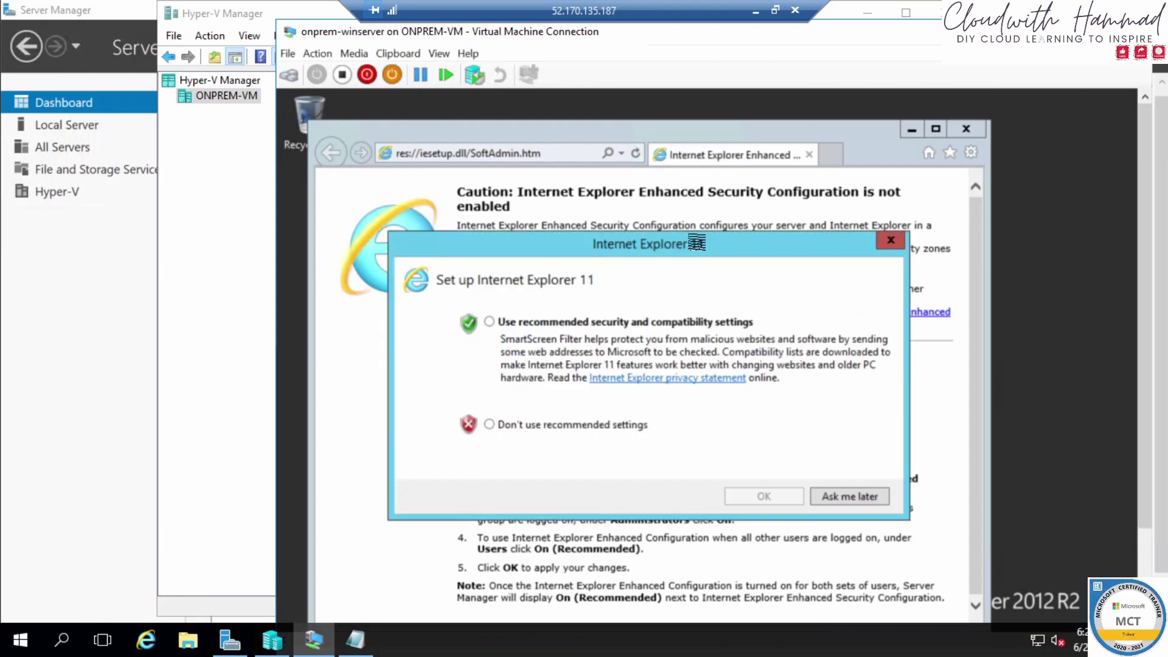
{"action": "left_click", "coordinate": [524, 153]}
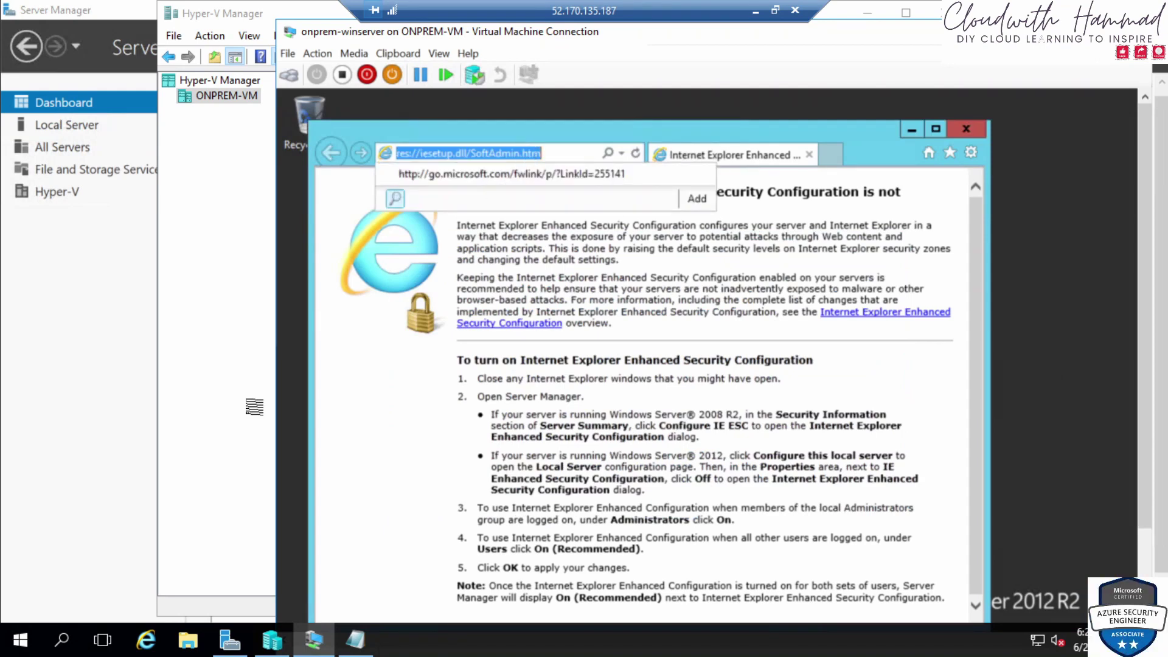
Bring back the Notepad holding 169.254.13.145 alongside the browser.
{"action": "left_click", "coordinate": [355, 638]}
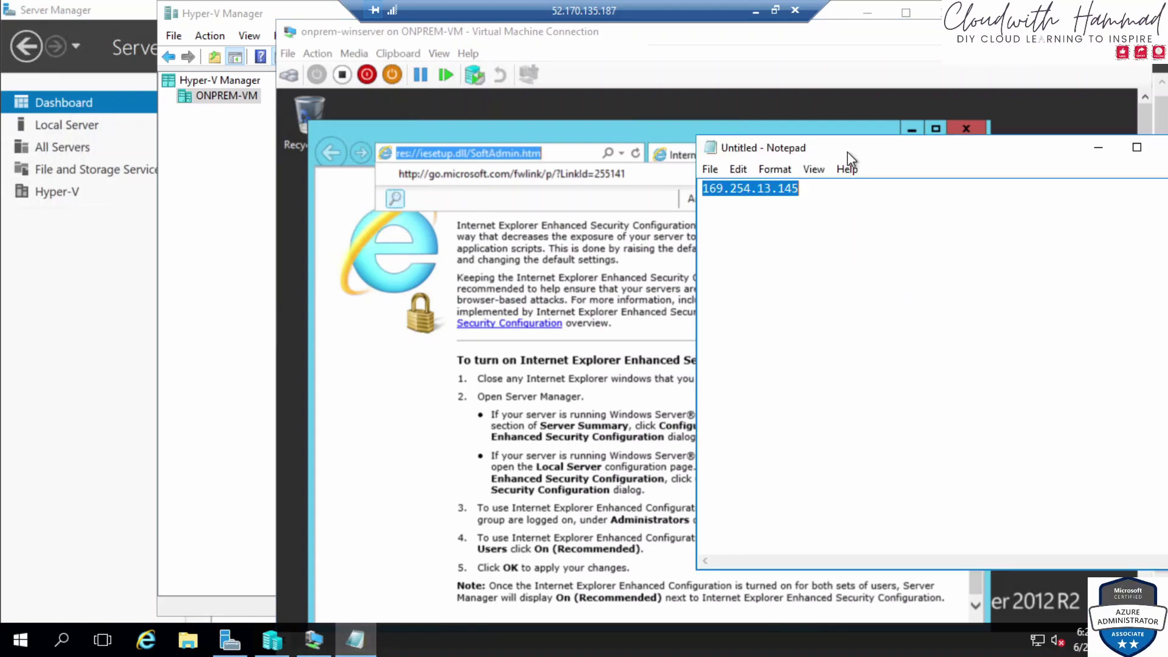
{"action": "mouse_move", "coordinate": [848, 135]}
{"action": "left_mouse_down"}
{"action": "mouse_move", "coordinate": [848, 39]}
{"action": "mouse_move", "coordinate": [866, 76]}
{"action": "mouse_move", "coordinate": [866, 135]}
{"action": "left_mouse_up"}
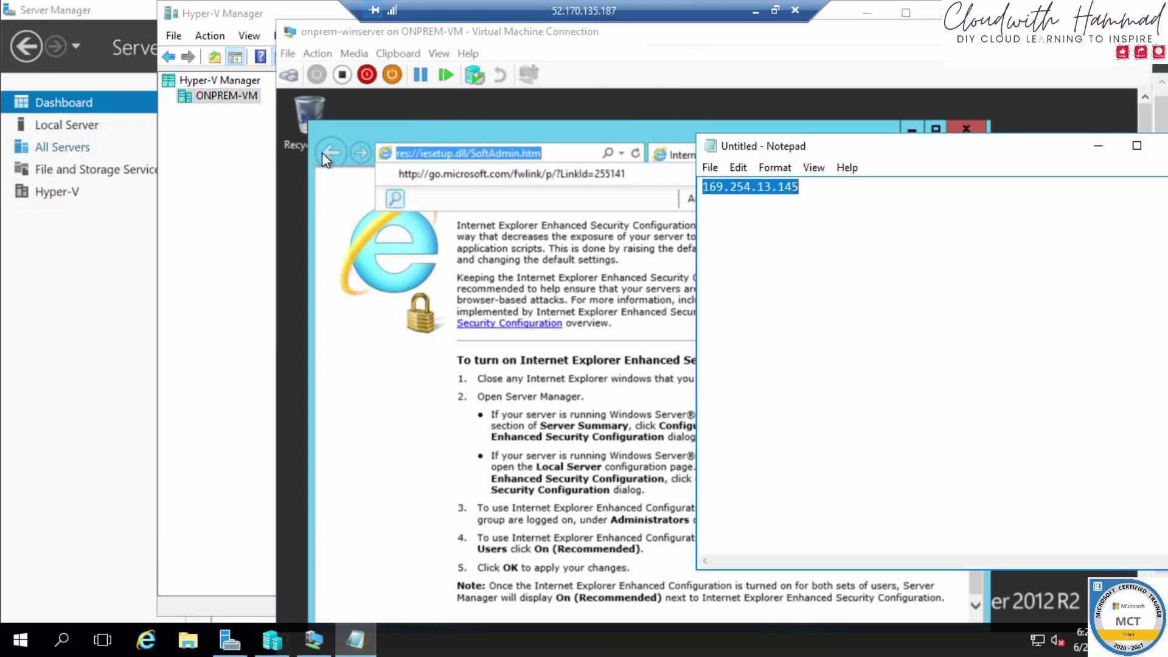
{"action": "left_click_drag", "start_coordinate": [720, 149], "coordinate": [3, 152]}
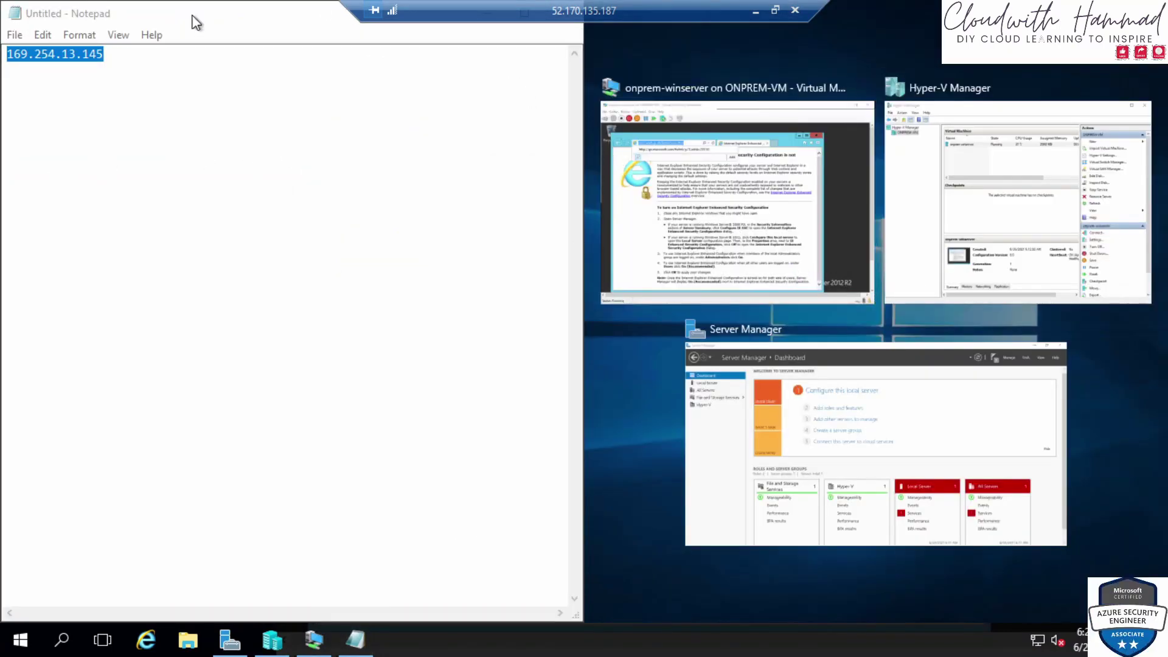
{"action": "double_click", "coordinate": [196, 14]}
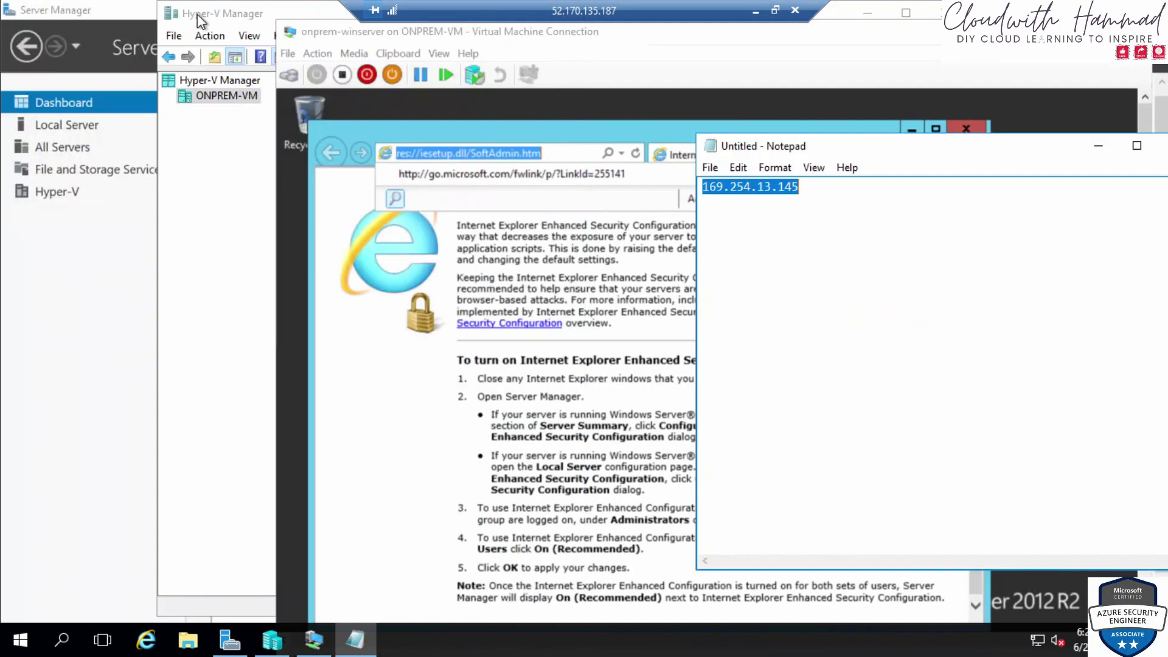
{"action": "left_click", "coordinate": [571, 157]}
Enter 169.254.13.145 in the browser's address bar, checking it against Notepad, and load it.
{"action": "type", "text": "1"}
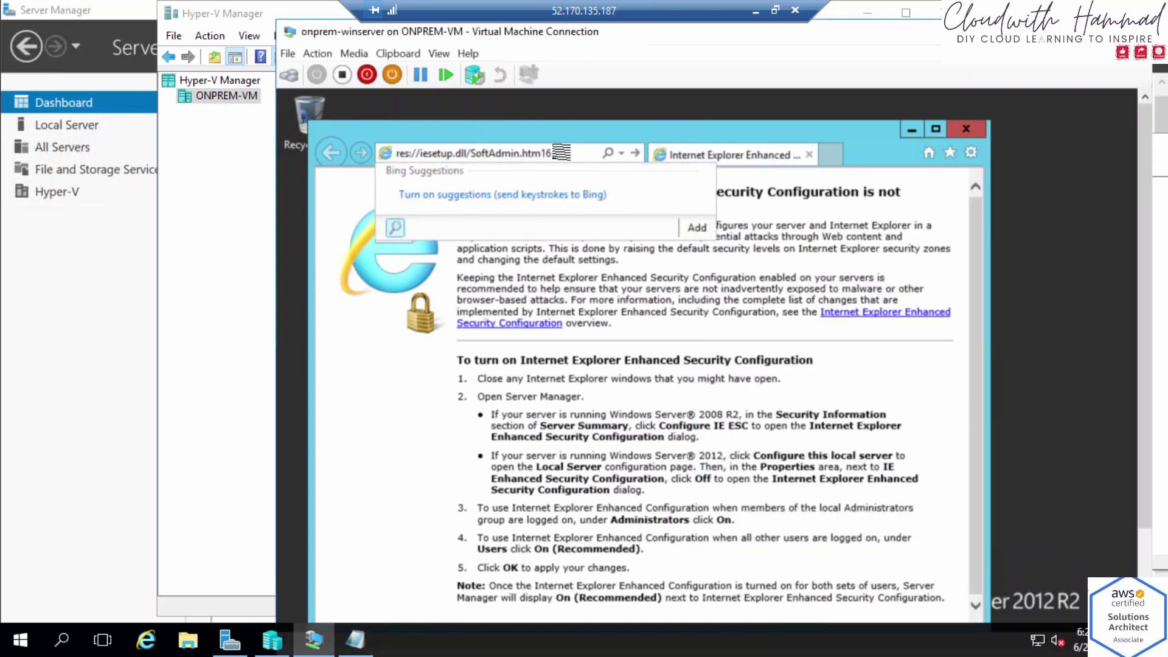
{"action": "key", "text": "Escape"}
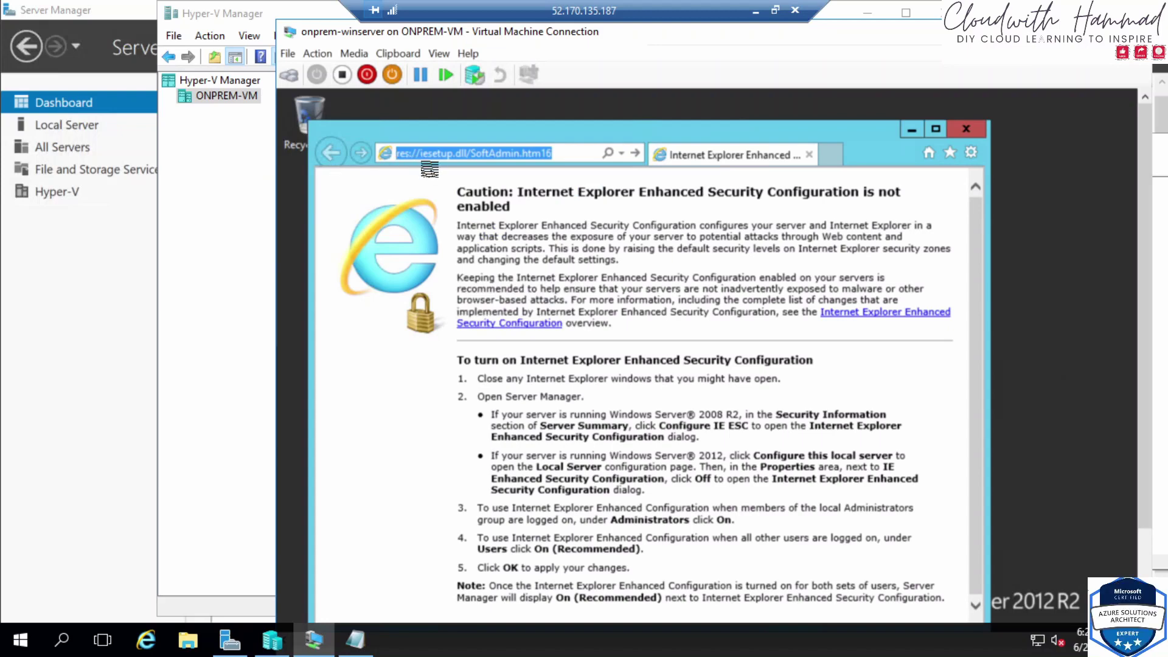
{"action": "type", "text": "169"}
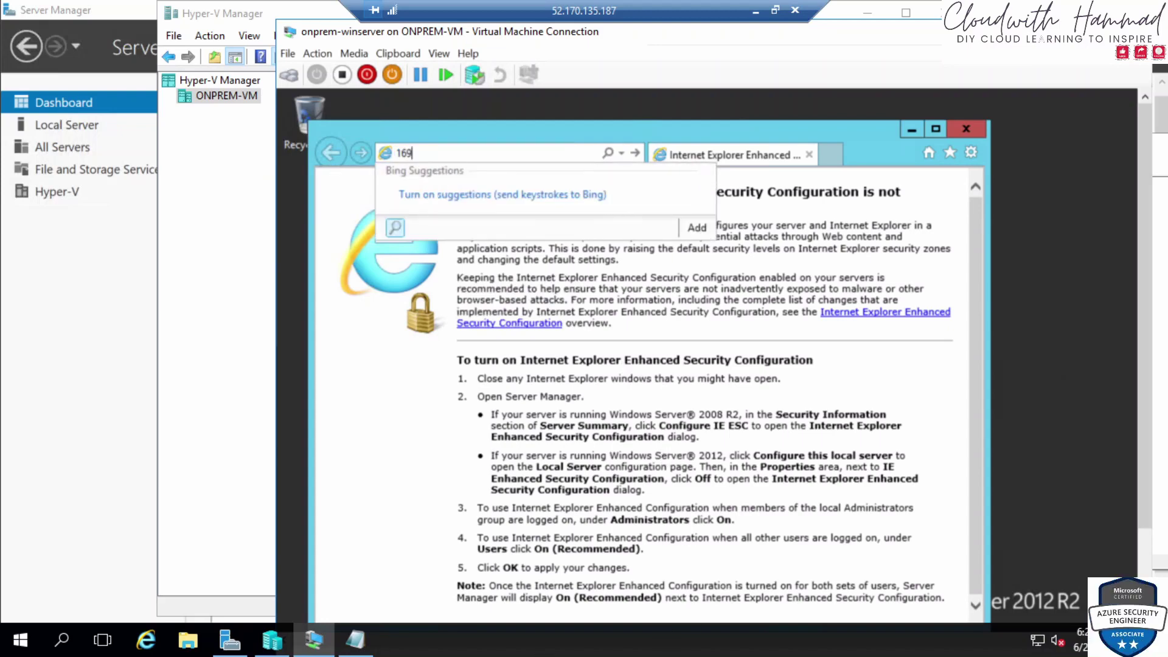
{"action": "left_click", "coordinate": [355, 640]}
{"action": "left_click", "coordinate": [314, 639]}
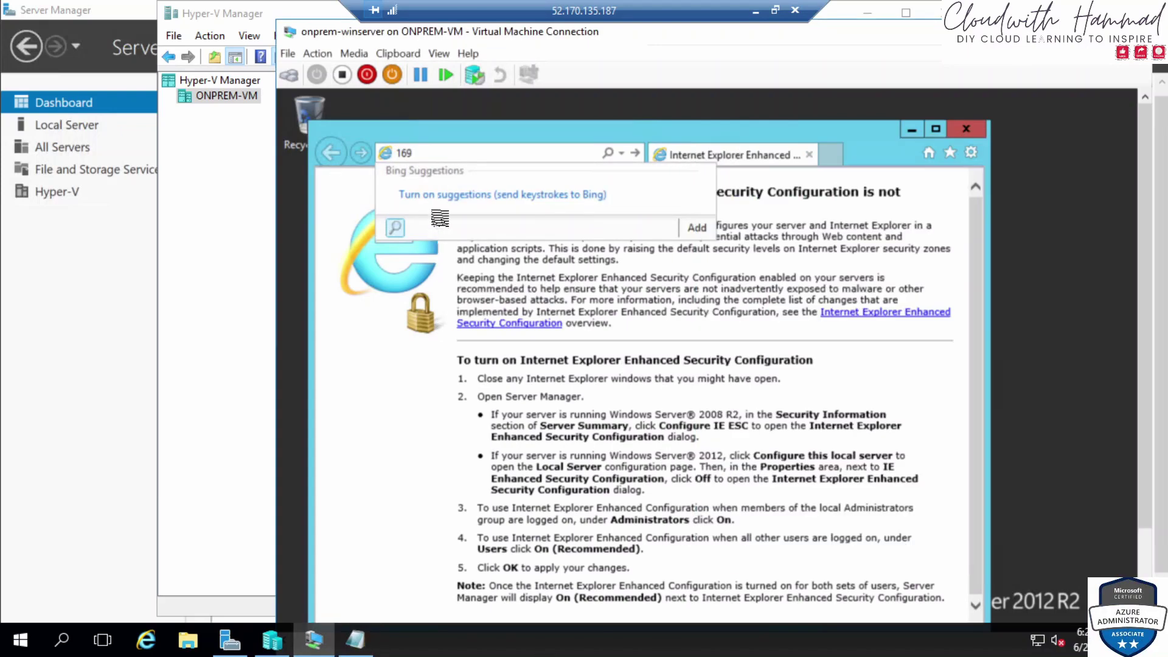
{"action": "type", "text": ".254."}
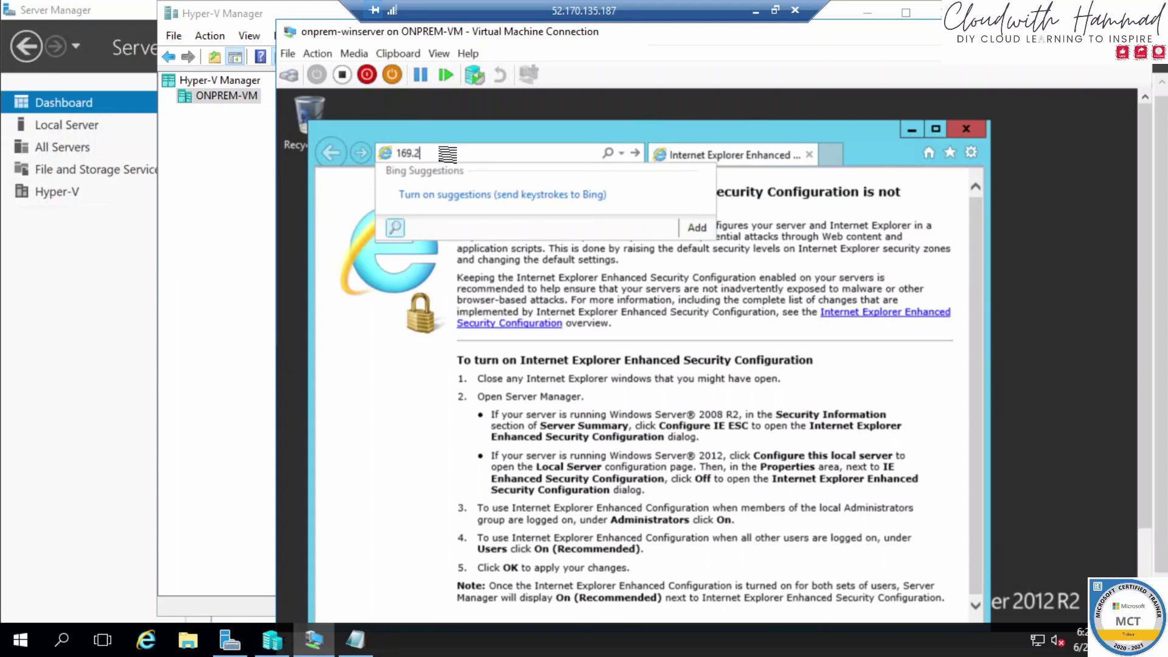
{"action": "left_click", "coordinate": [356, 644]}
{"action": "left_click", "coordinate": [455, 157]}
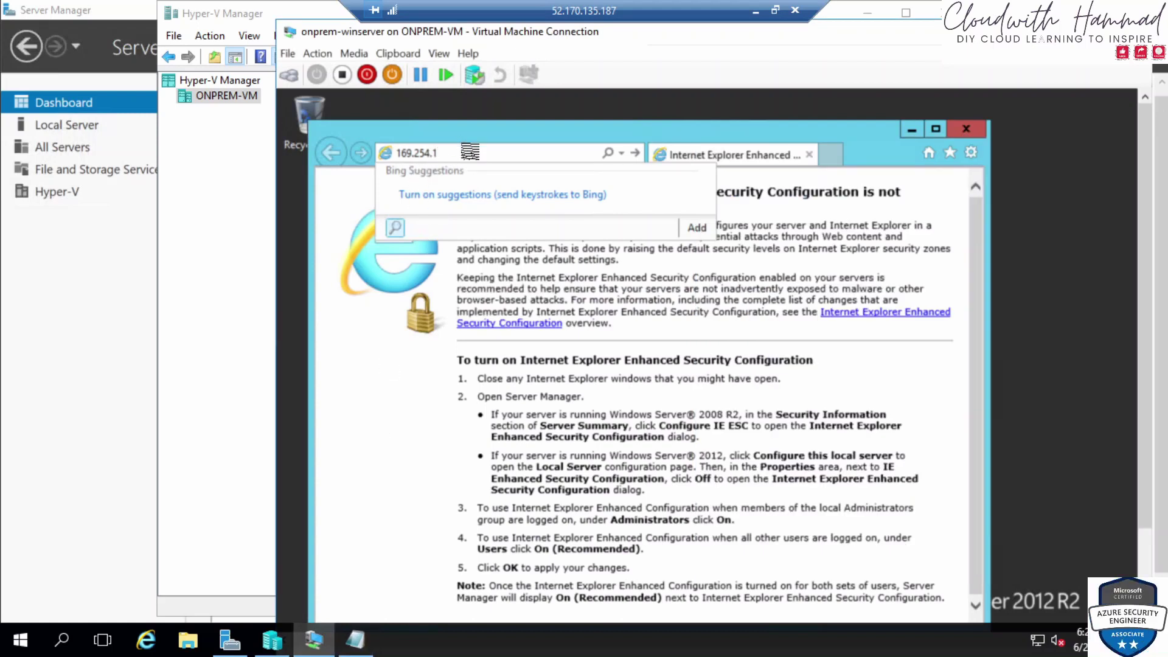
{"action": "type", "text": "169.254.13.1"}
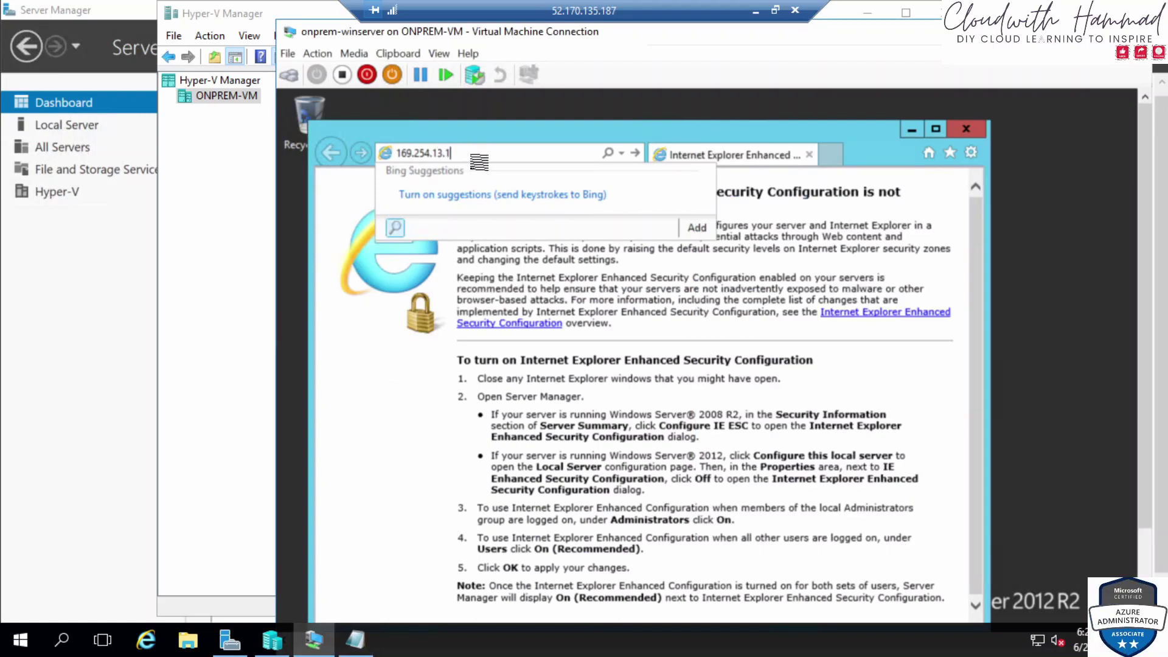
{"action": "type", "text": "45"}
{"action": "key", "text": "Return"}
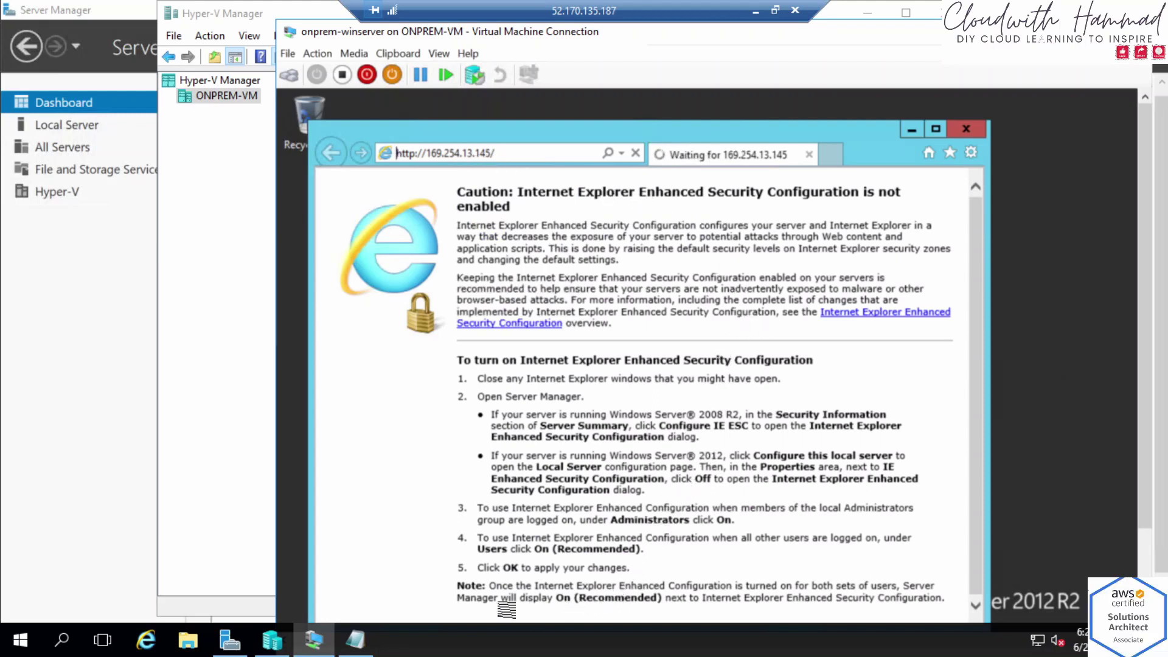
Set Notepad aside and maximize Internet Explorer to see the search page error.
{"action": "left_click", "coordinate": [358, 640]}
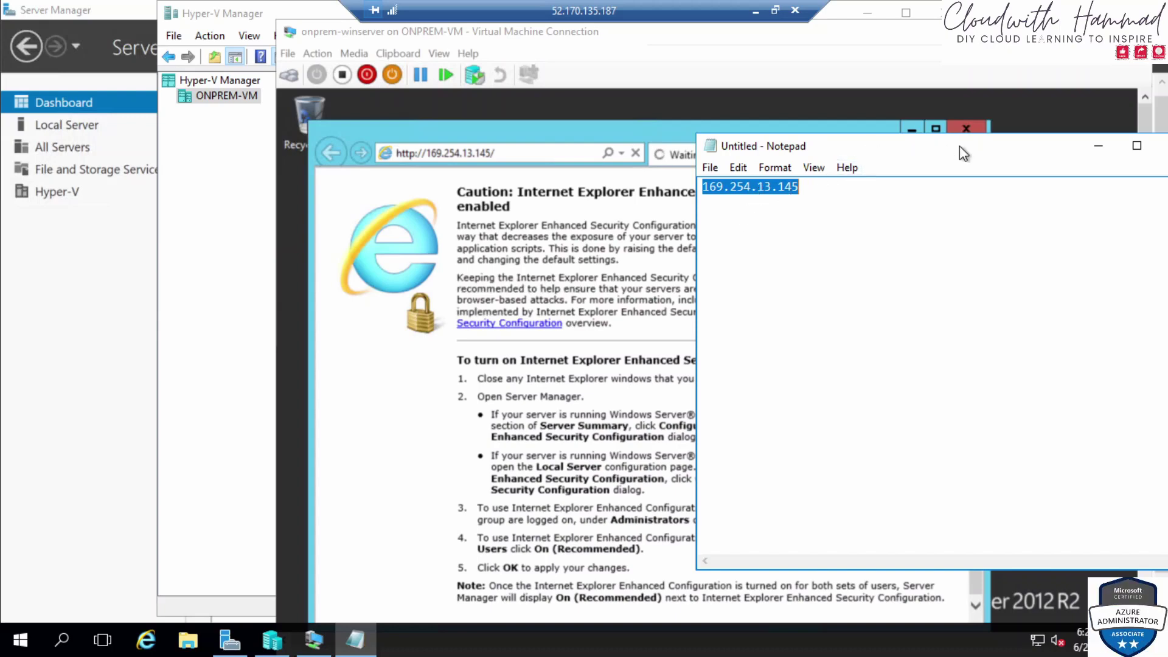
{"action": "left_click_drag", "start_coordinate": [1035, 151], "coordinate": [763, 148]}
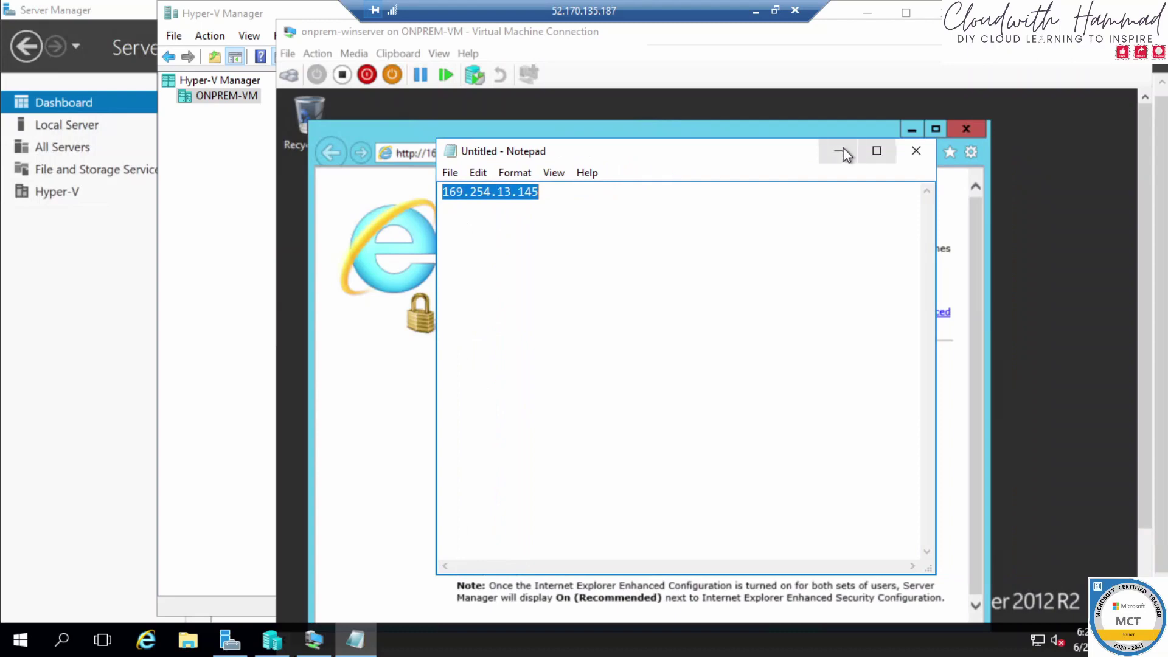
{"action": "left_click", "coordinate": [841, 146]}
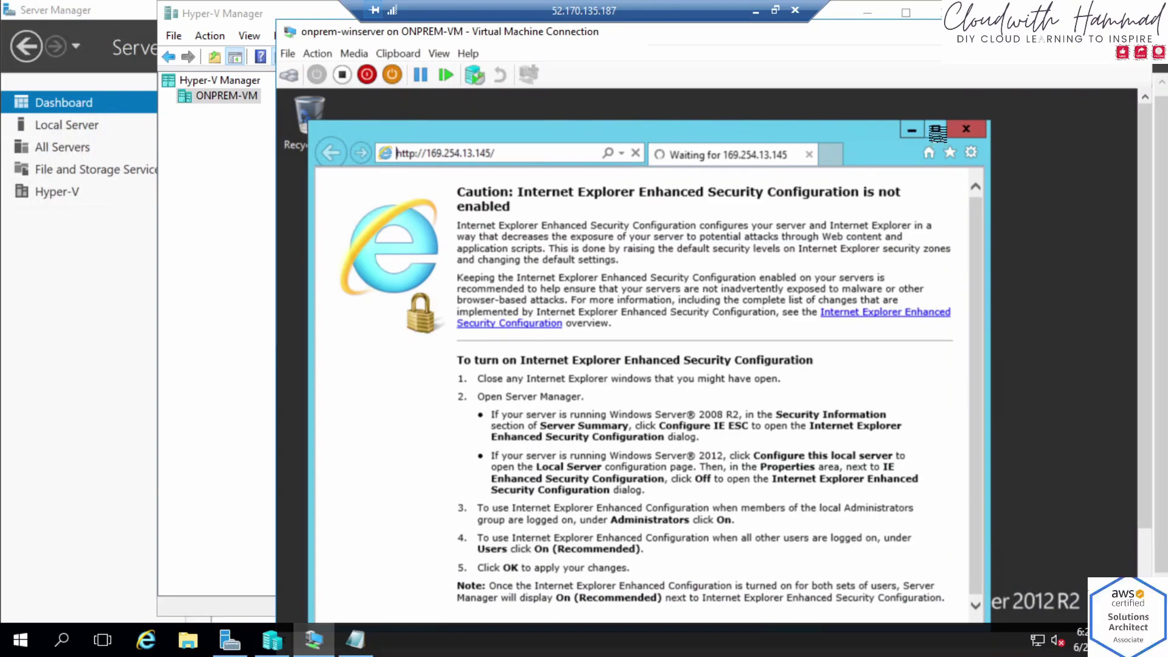
{"action": "left_click", "coordinate": [937, 132]}
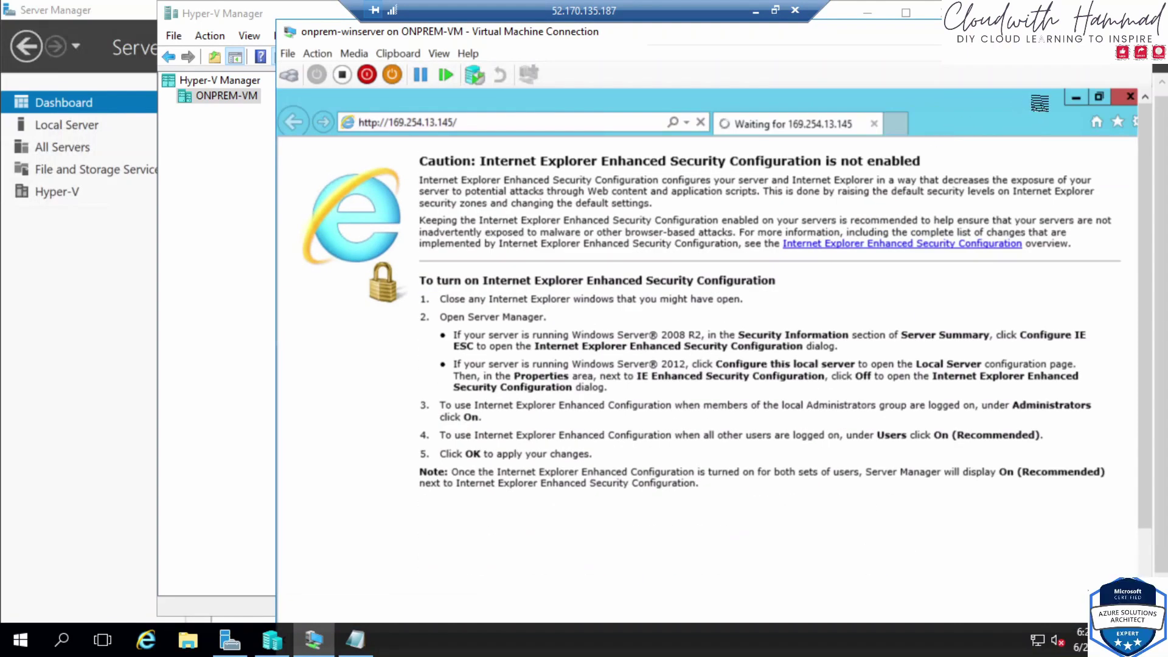
{"action": "left_click", "coordinate": [1081, 98]}
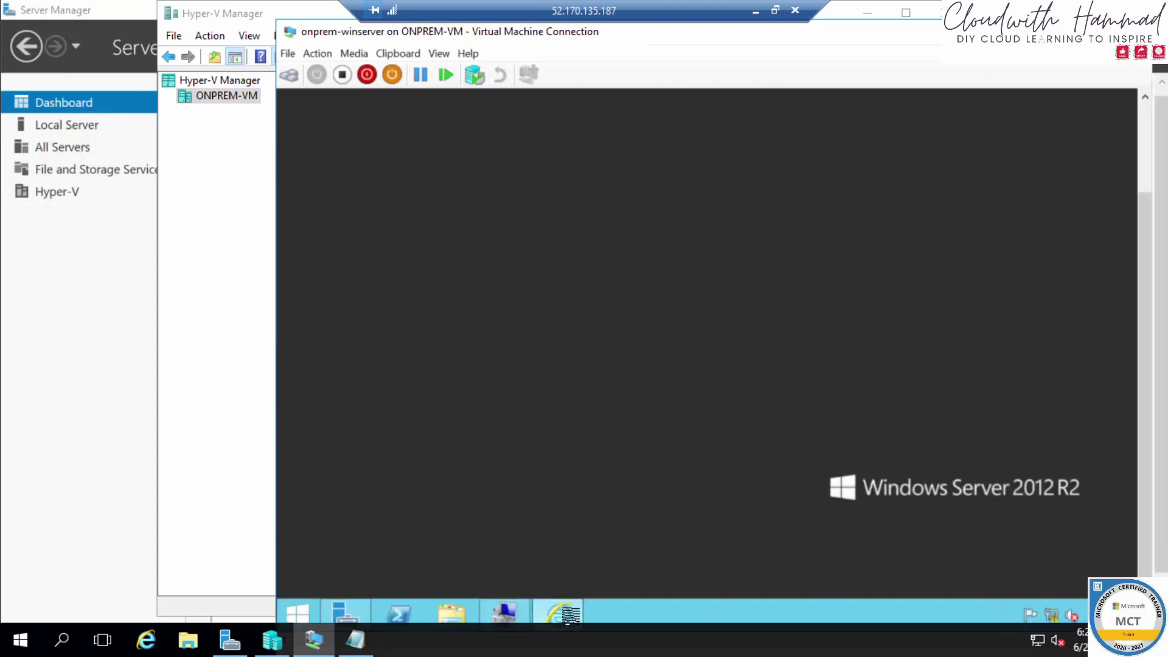
{"action": "left_click", "coordinate": [570, 615]}
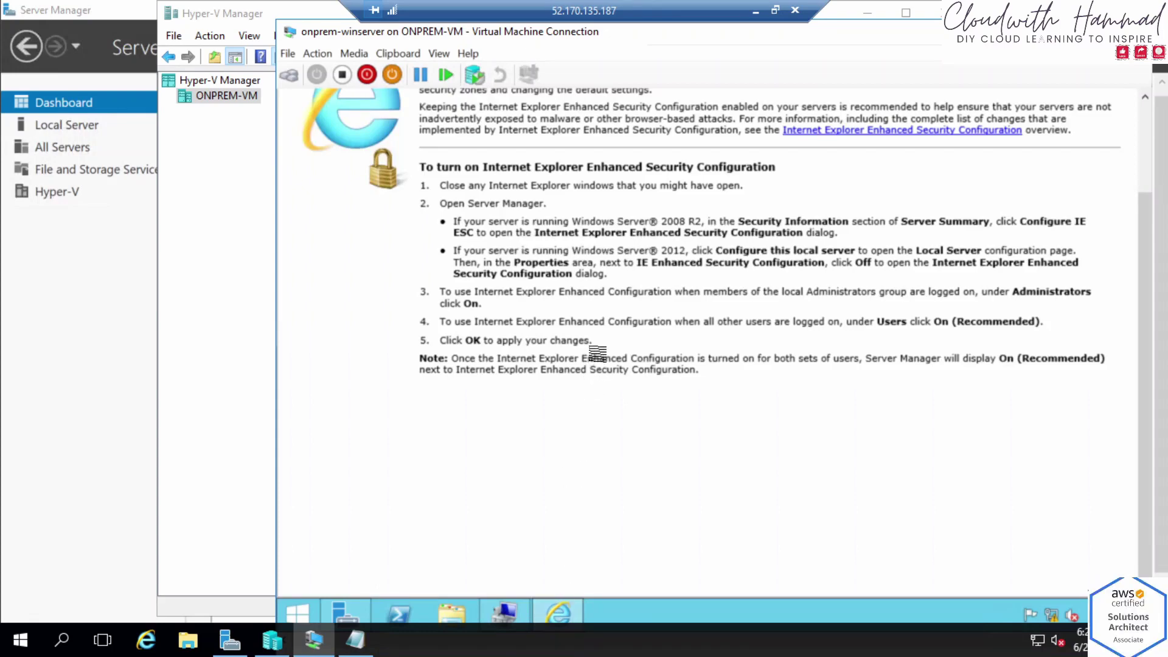
{"action": "left_click", "coordinate": [1149, 113]}
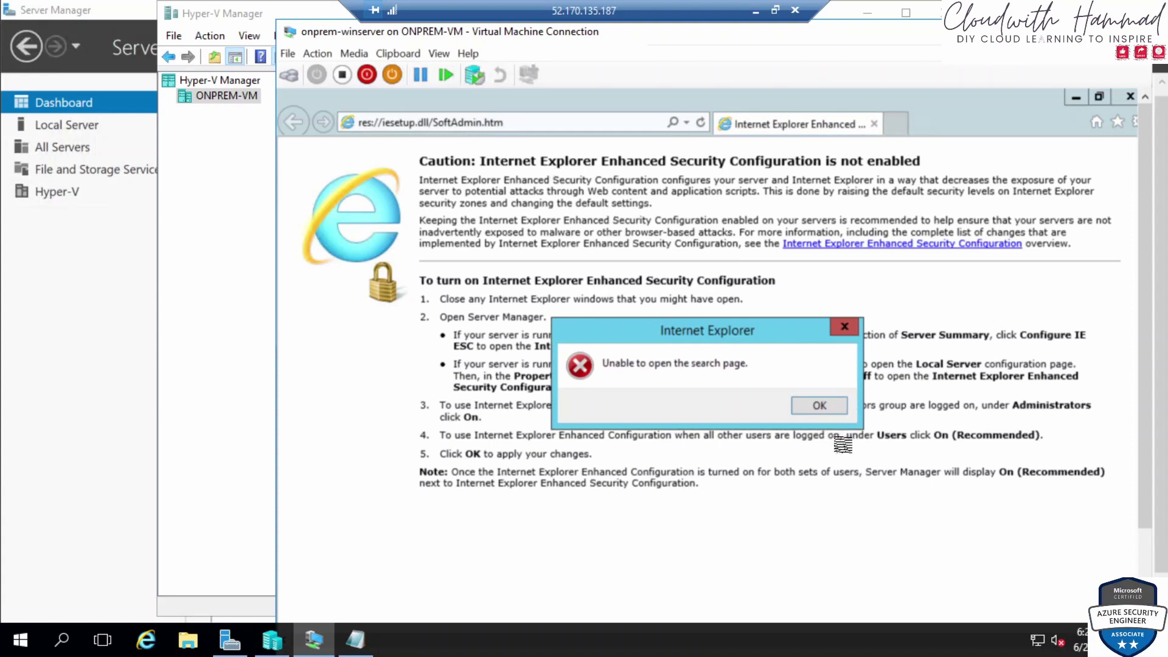
Dismiss the Internet Explorer search error and minimize the browser to reveal the VM desktop.
{"action": "left_click", "coordinate": [818, 406]}
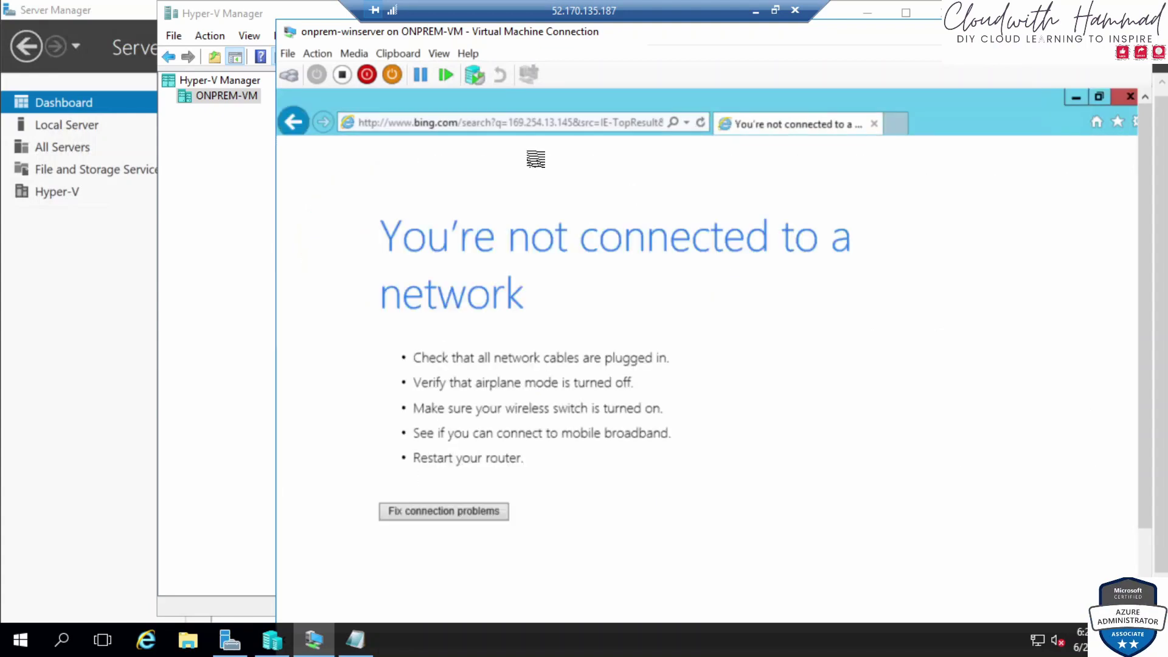
{"action": "left_click", "coordinate": [548, 124]}
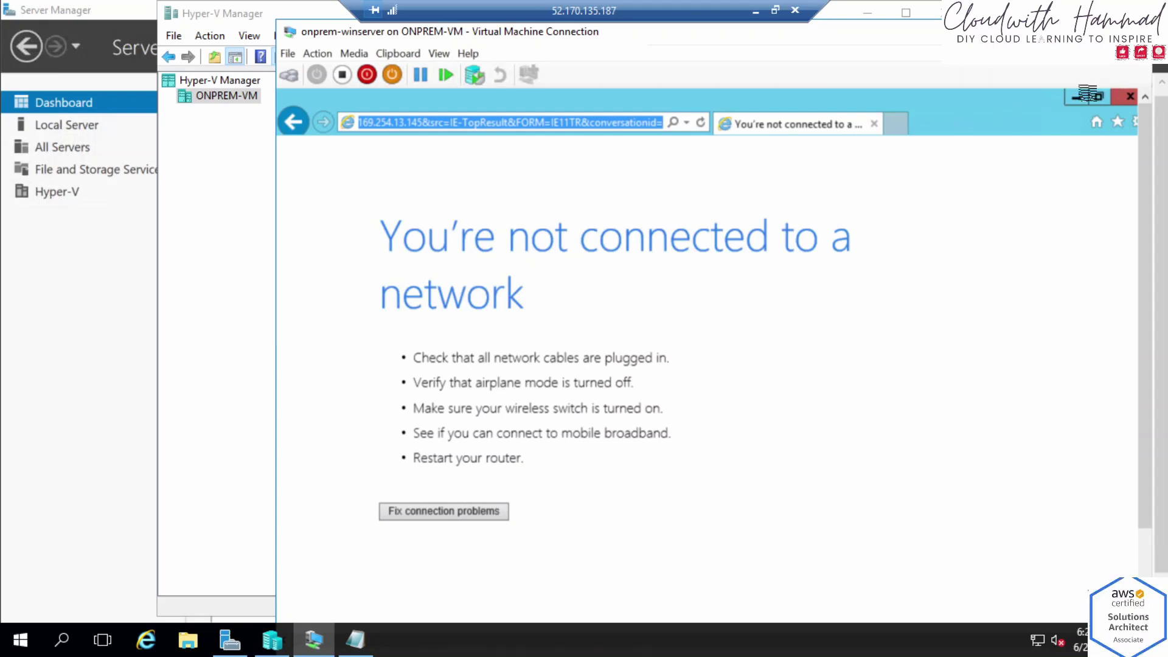
{"action": "left_click", "coordinate": [1081, 97]}
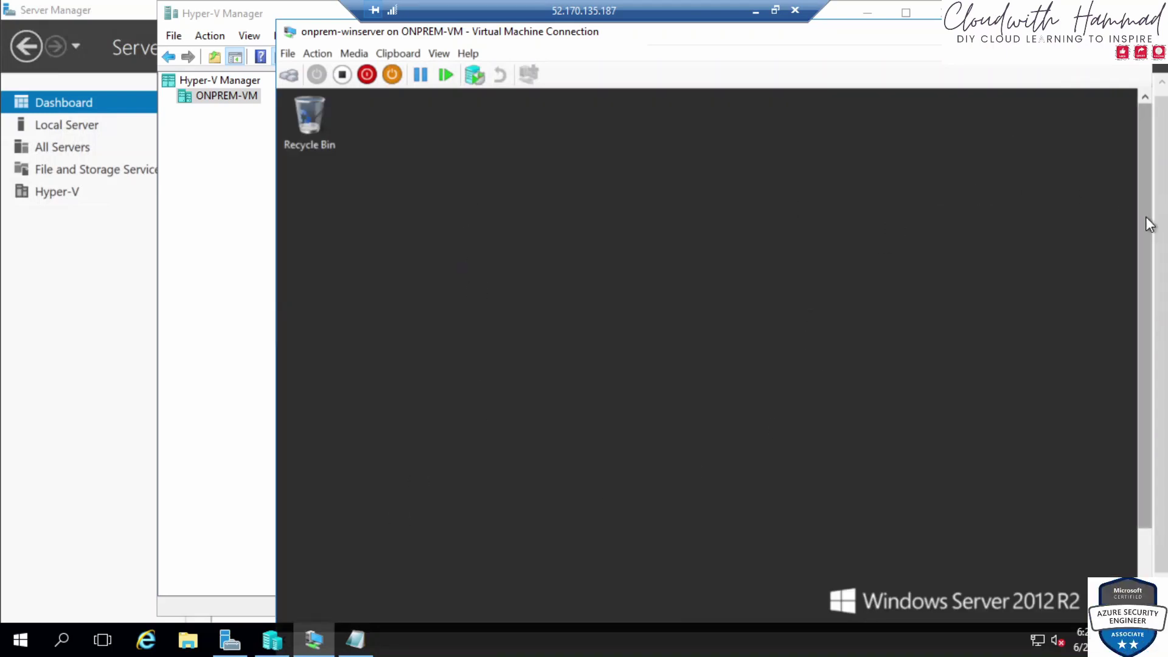
{"action": "left_click", "coordinate": [504, 613]}
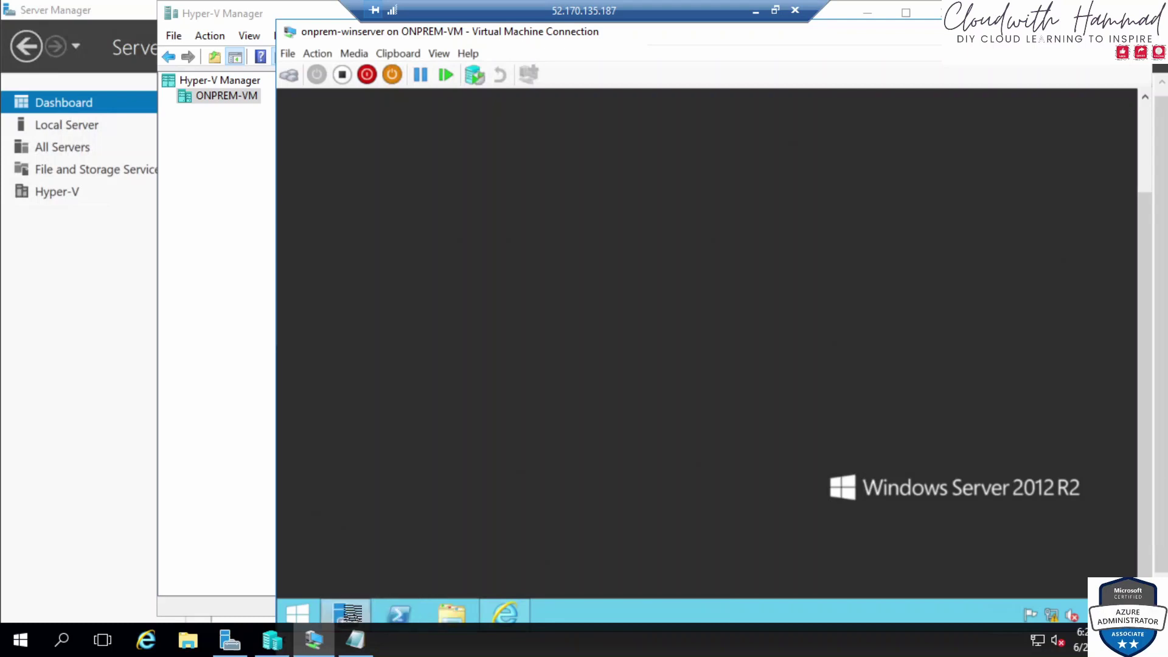
Close the completed IIS installation wizard and correct the noted server IP to 169.254.113.145.
{"action": "left_click", "coordinate": [348, 614]}
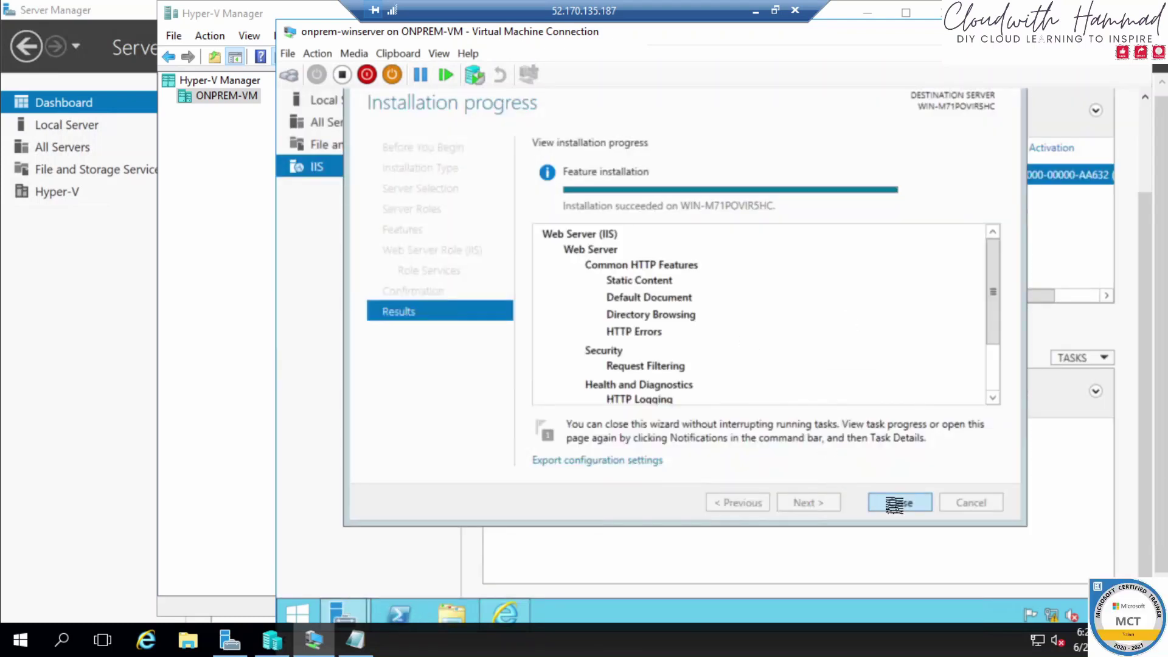
{"action": "left_click", "coordinate": [896, 503]}
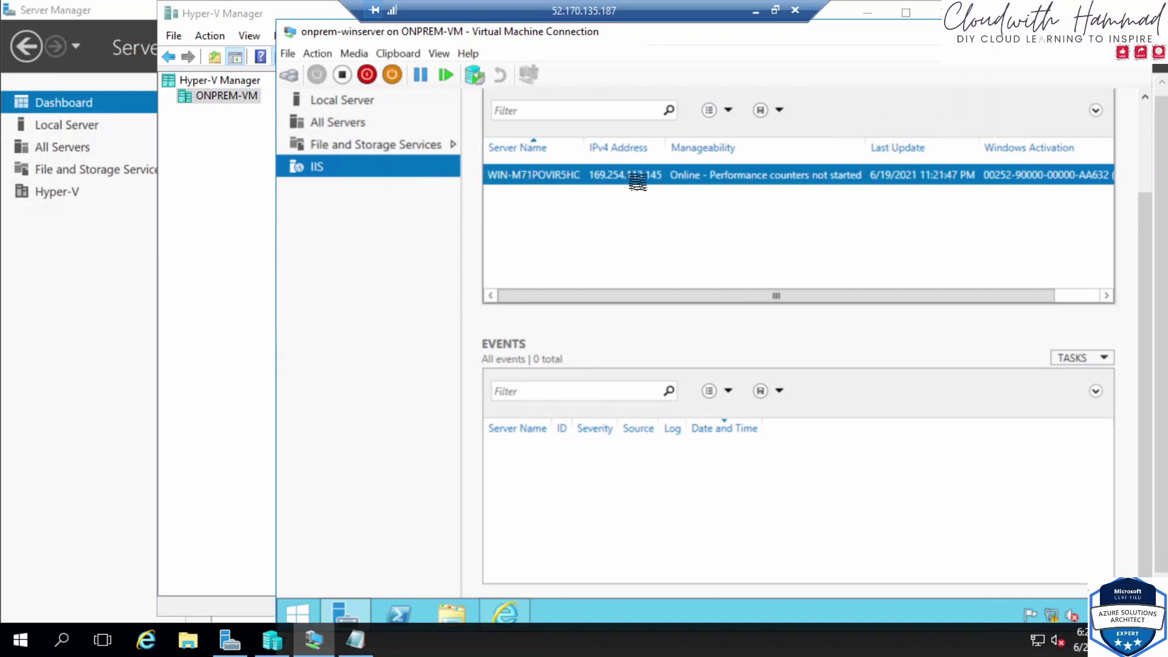
{"action": "left_click", "coordinate": [359, 640]}
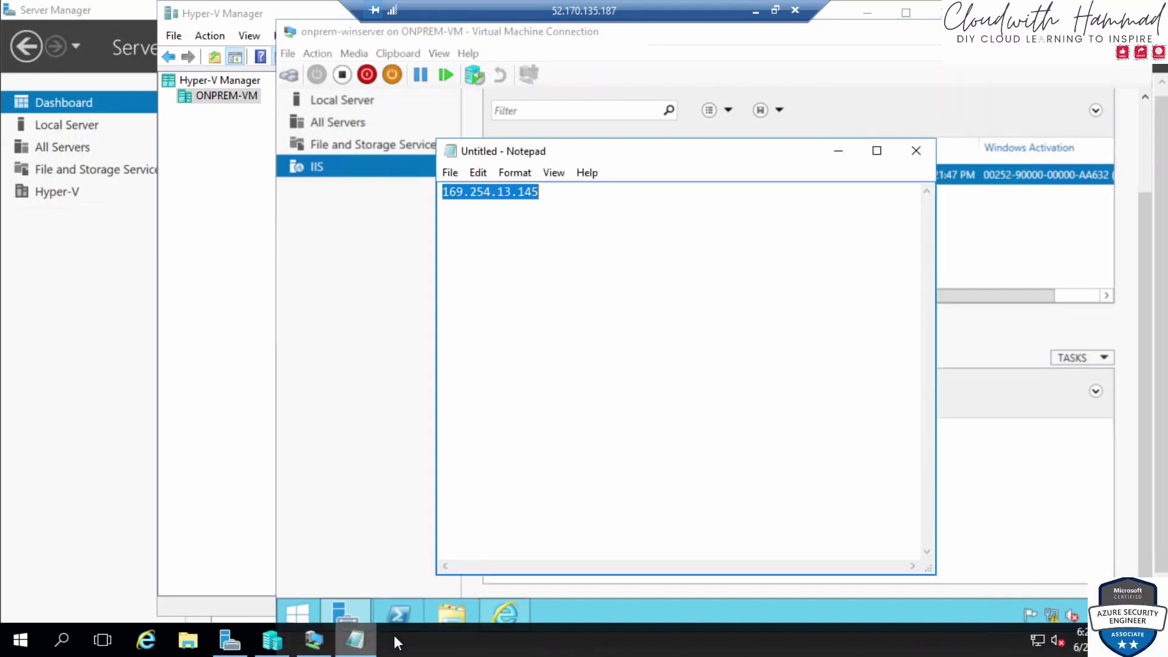
{"action": "left_click_drag", "start_coordinate": [649, 148], "coordinate": [721, 226]}
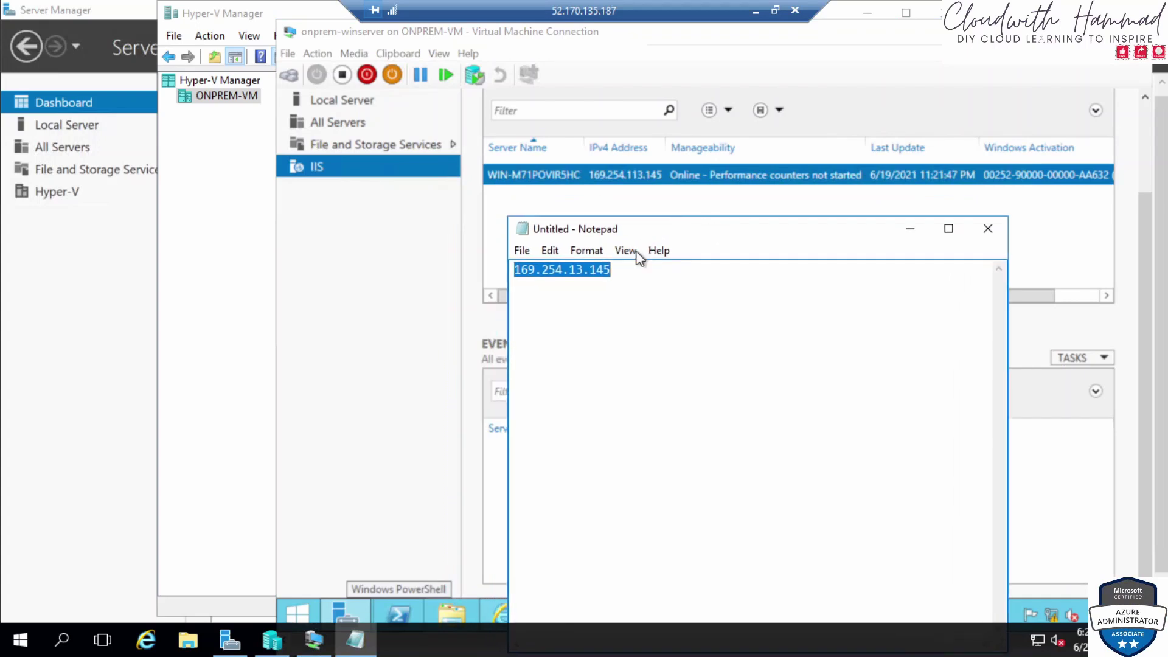
{"action": "left_click", "coordinate": [569, 271]}
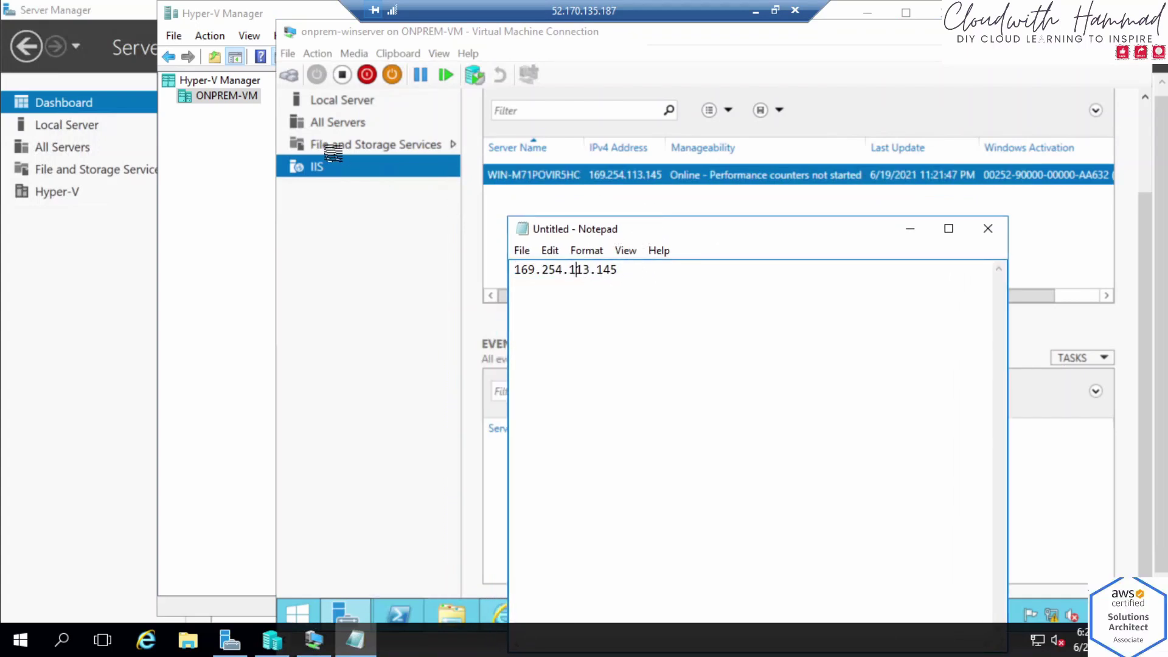
Launch Internet Explorer in the VM and begin entering 169.254.113.145 in its address bar.
{"action": "left_click", "coordinate": [495, 615]}
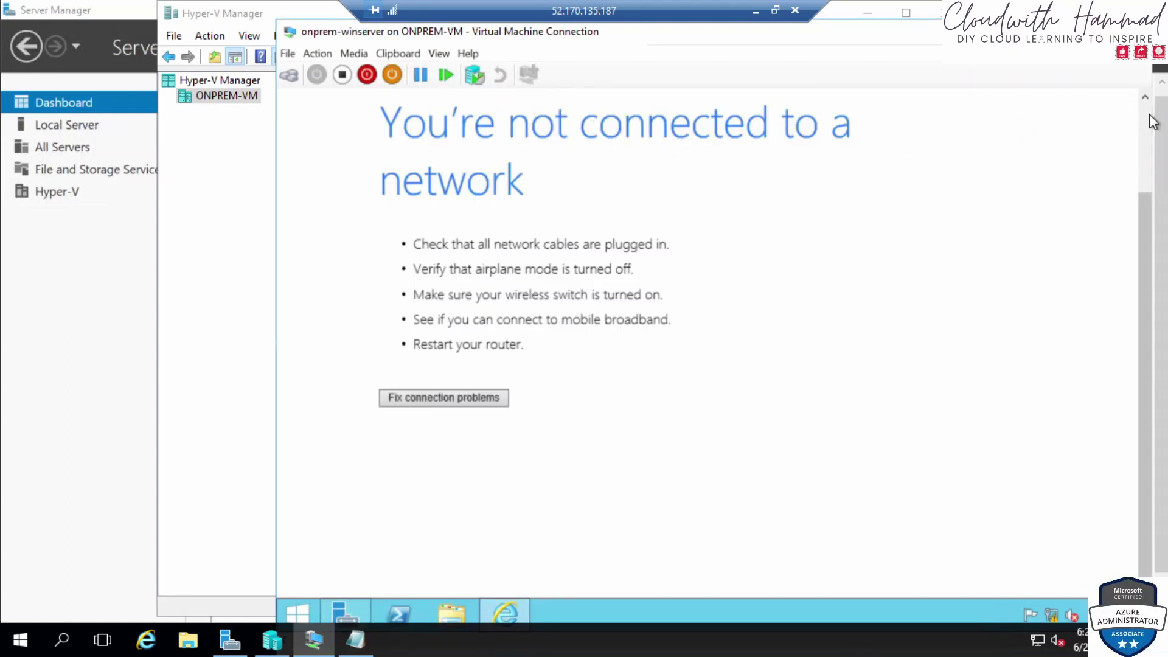
{"action": "left_click", "coordinate": [585, 122]}
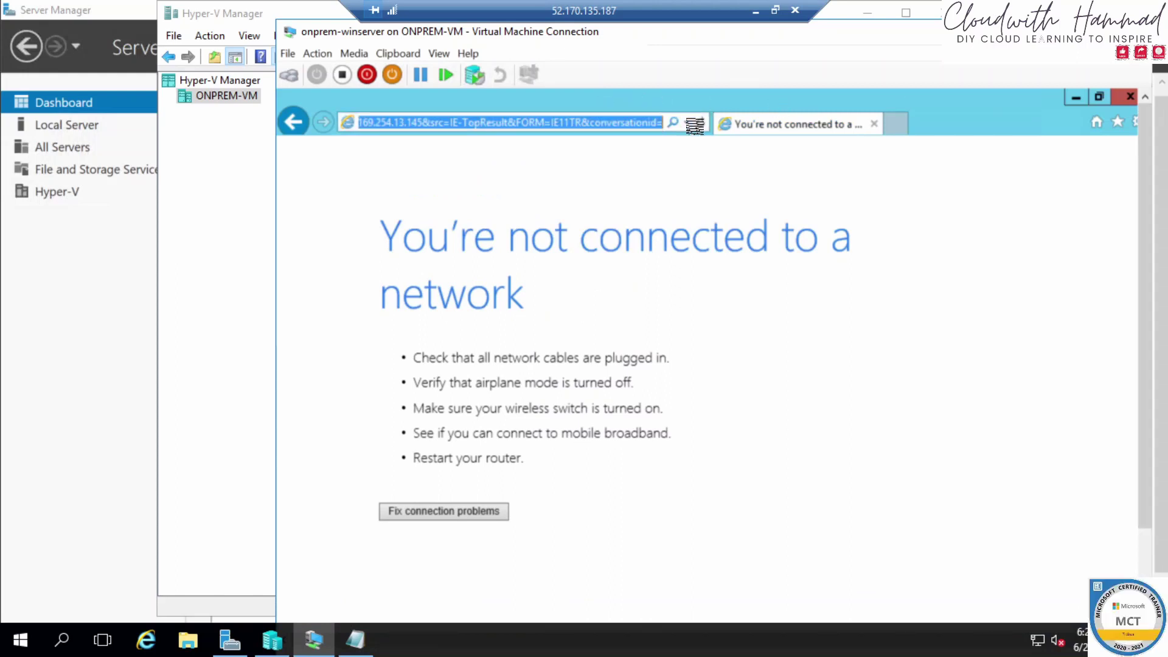
{"action": "left_click", "coordinate": [687, 124]}
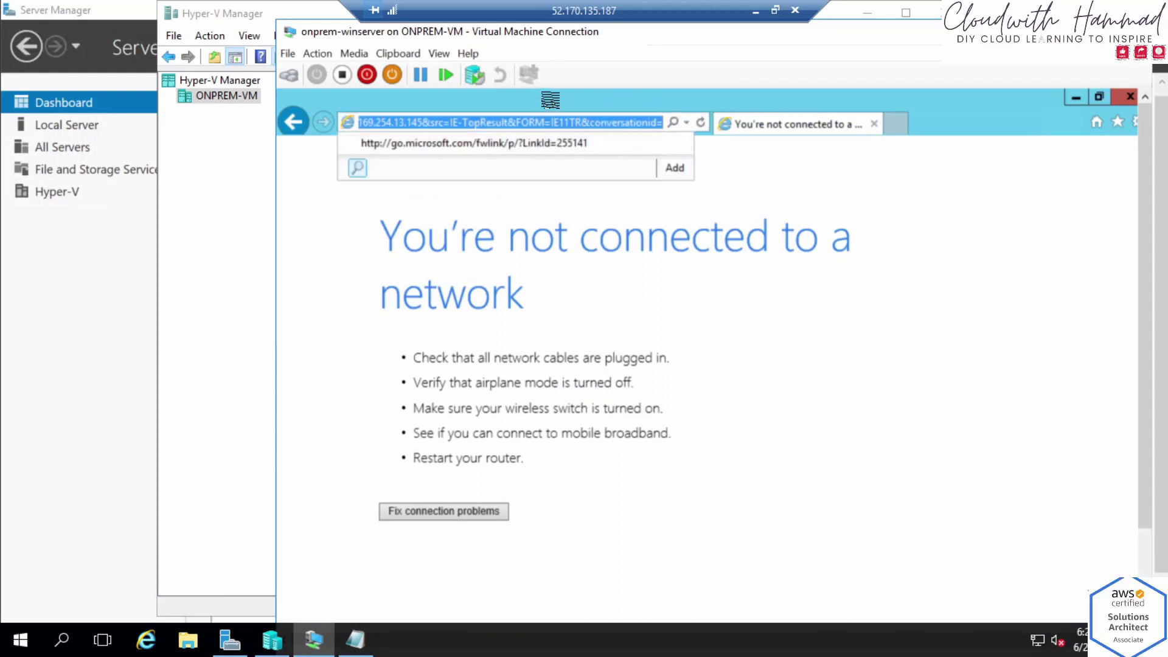
{"action": "left_click", "coordinate": [426, 123]}
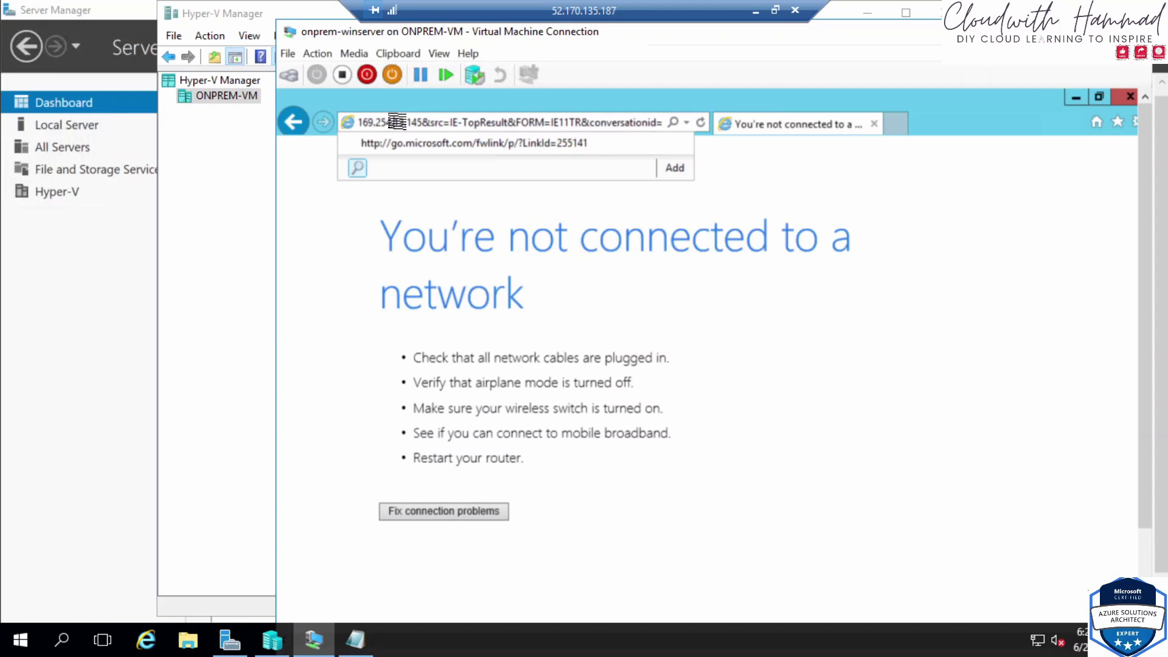
{"action": "type", "text": "1"}
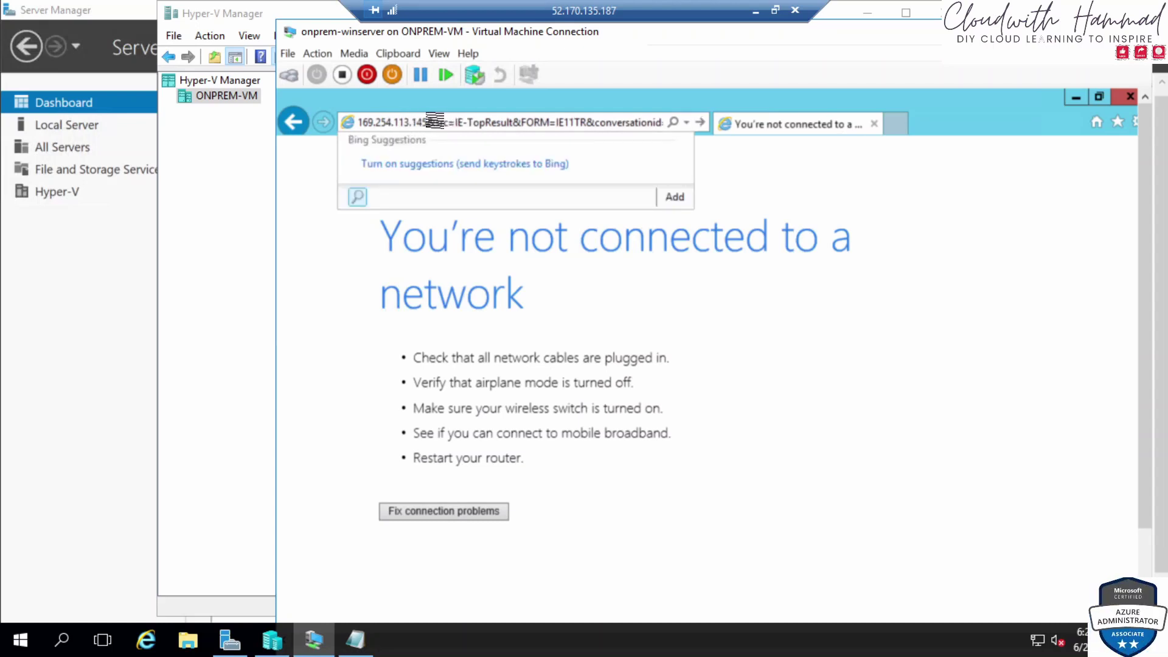
{"action": "left_click_drag", "start_coordinate": [434, 121], "coordinate": [1125, 122]}
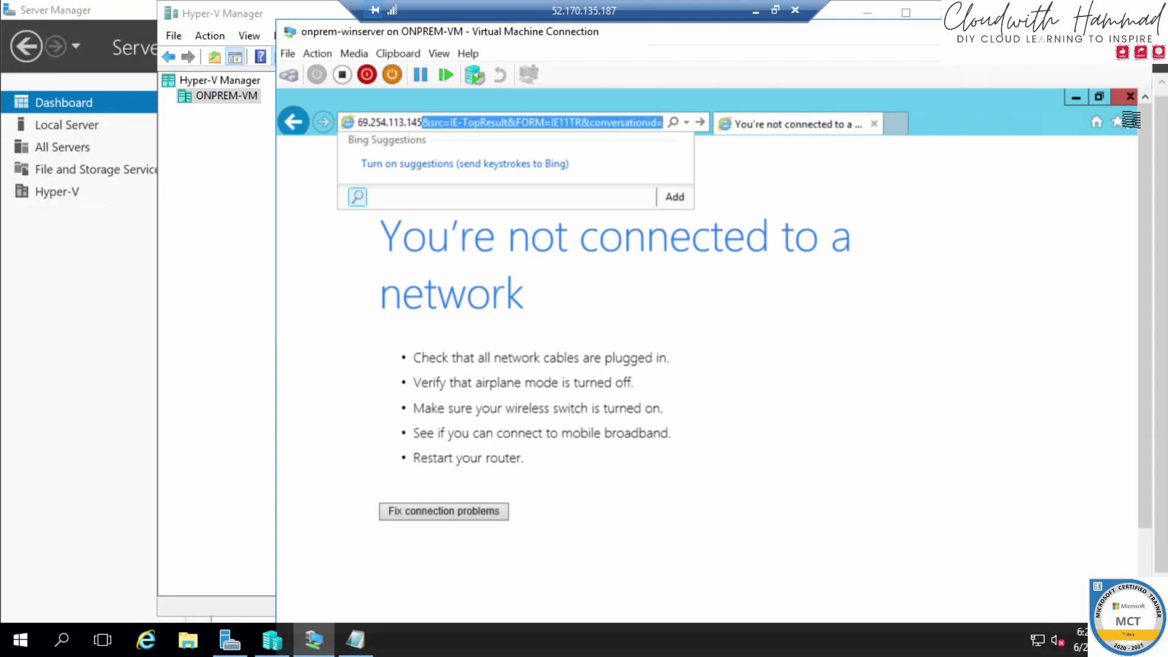
{"action": "key", "text": "BackSpace"}
{"action": "key", "text": "Return"}
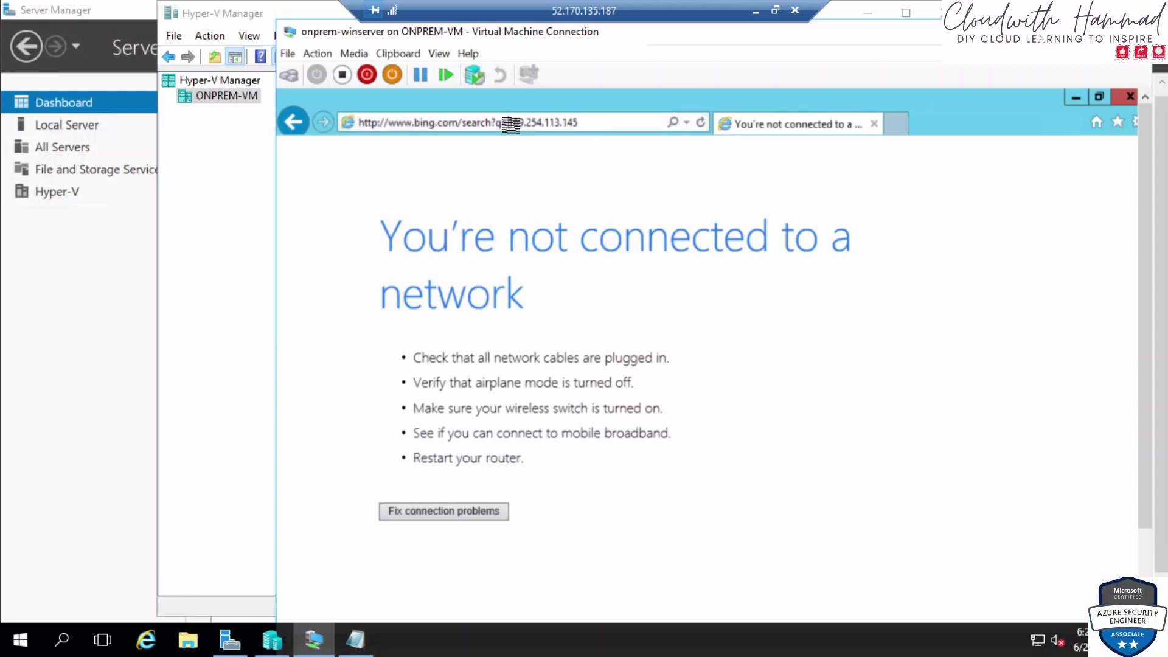
{"action": "left_click_drag", "start_coordinate": [511, 124], "coordinate": [266, 122]}
{"action": "key", "text": "BackSpace"}
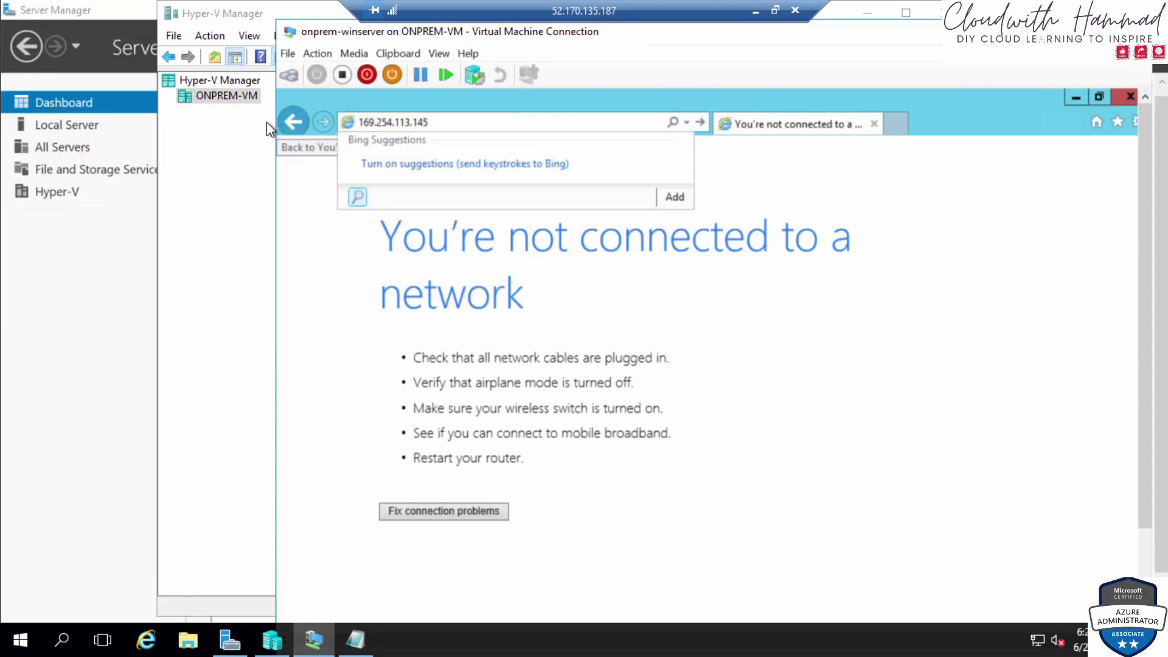
{"action": "key", "text": "Return"}
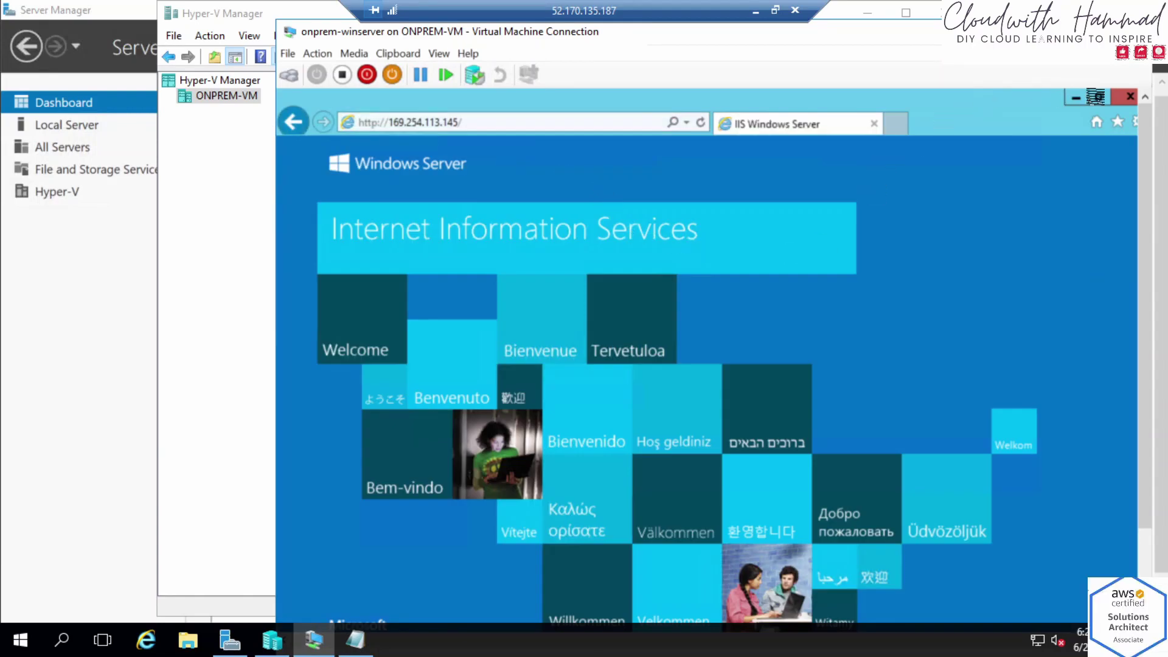
Minimize Internet Explorer, Notepad and the Remote Desktop window to return to the host.
{"action": "left_click", "coordinate": [1077, 97]}
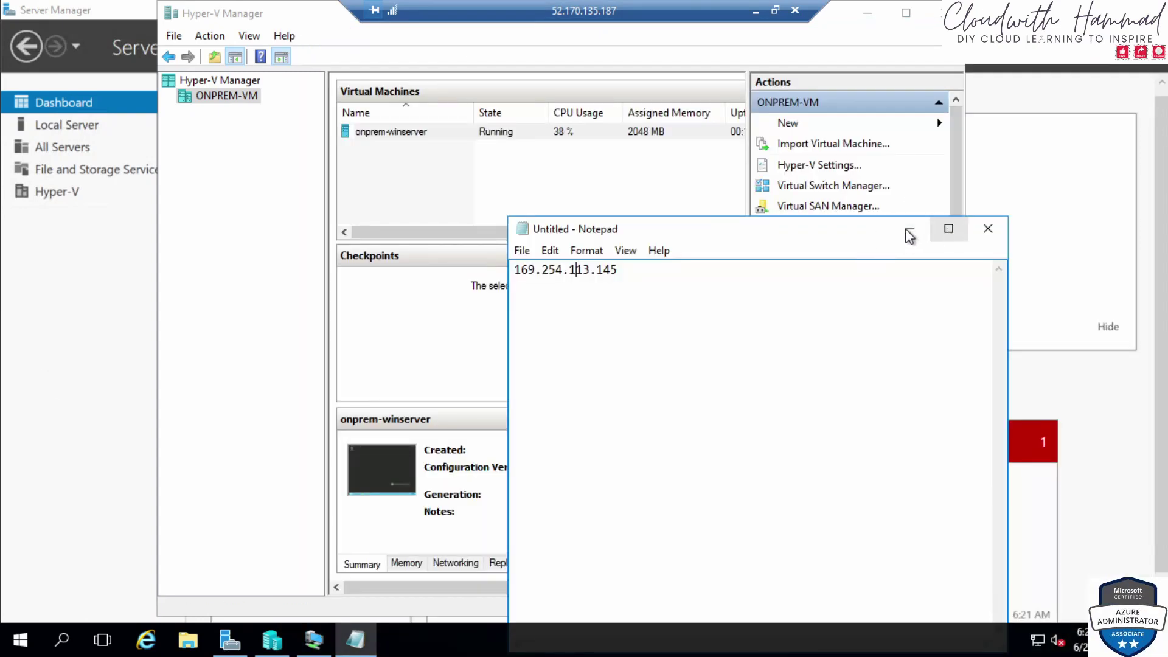
{"action": "left_click", "coordinate": [907, 228]}
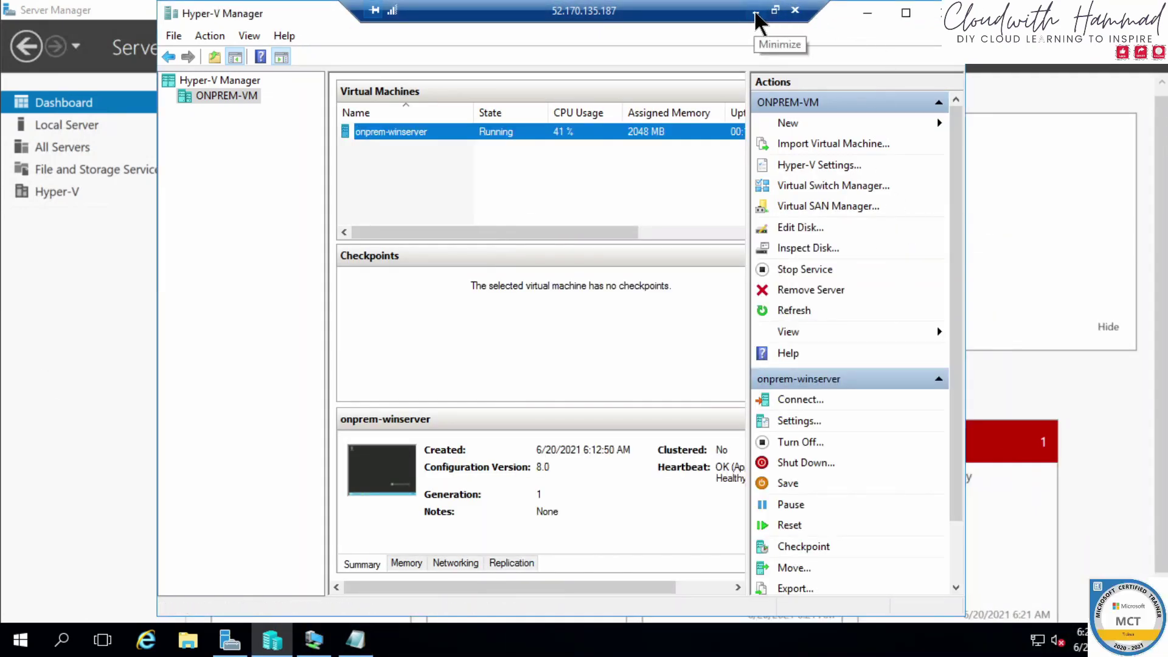
{"action": "left_click", "coordinate": [756, 13]}
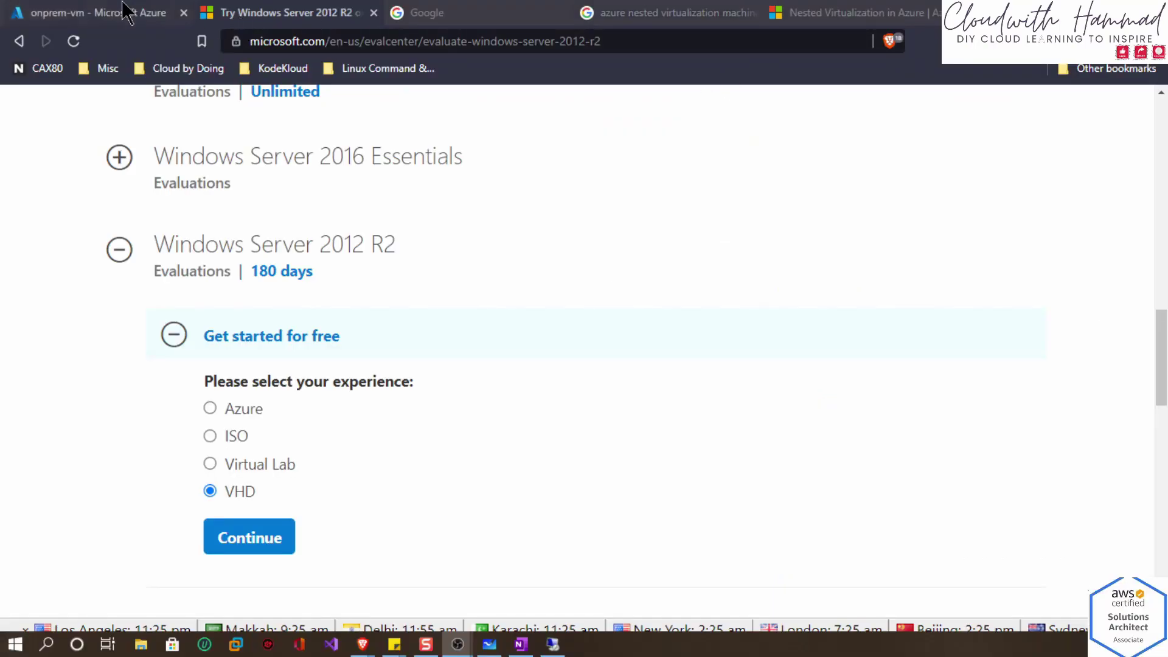
Switch to the Azure portal tab and go back to the Home page.
{"action": "left_click", "coordinate": [111, 12]}
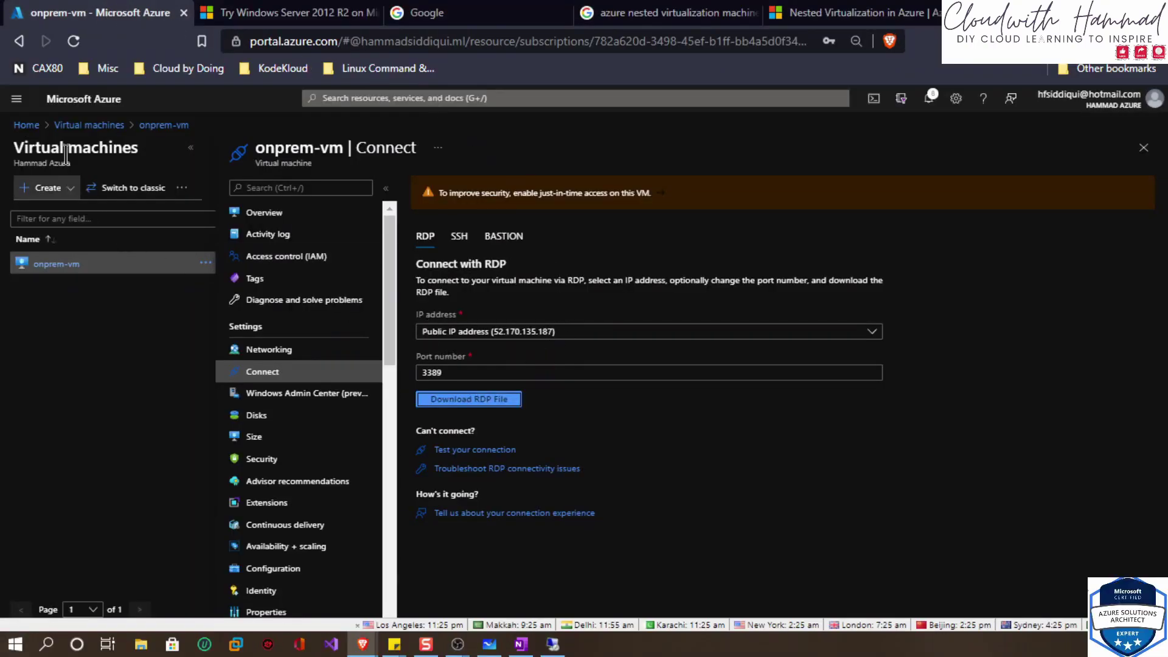
{"action": "left_click", "coordinate": [88, 127]}
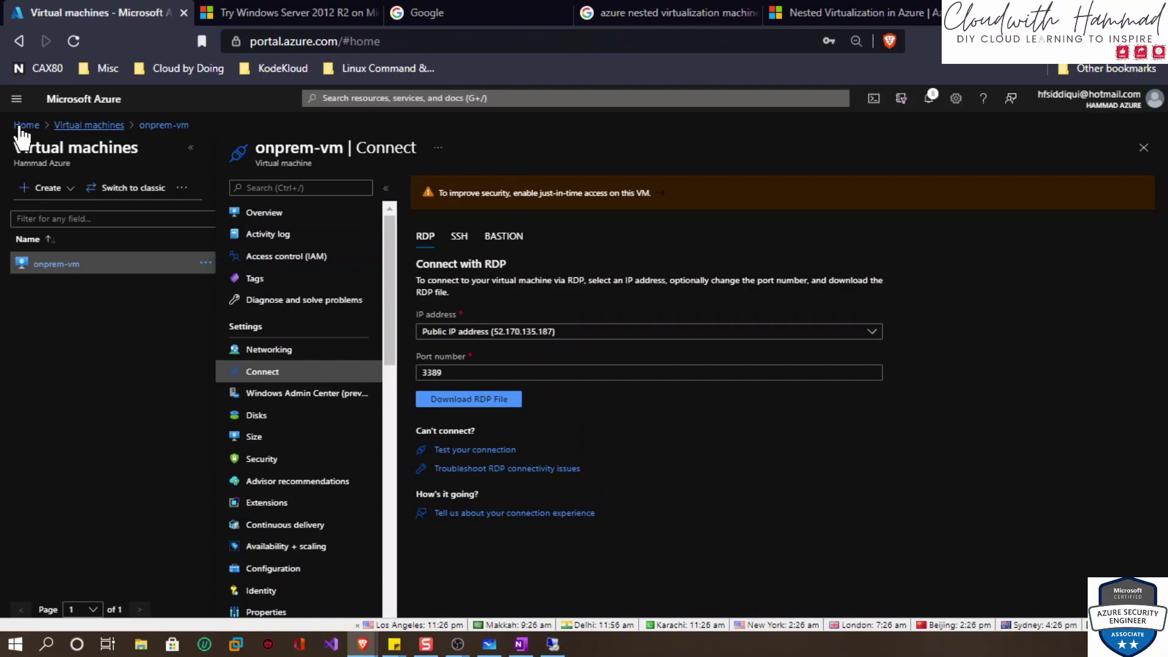
{"action": "left_click", "coordinate": [20, 126]}
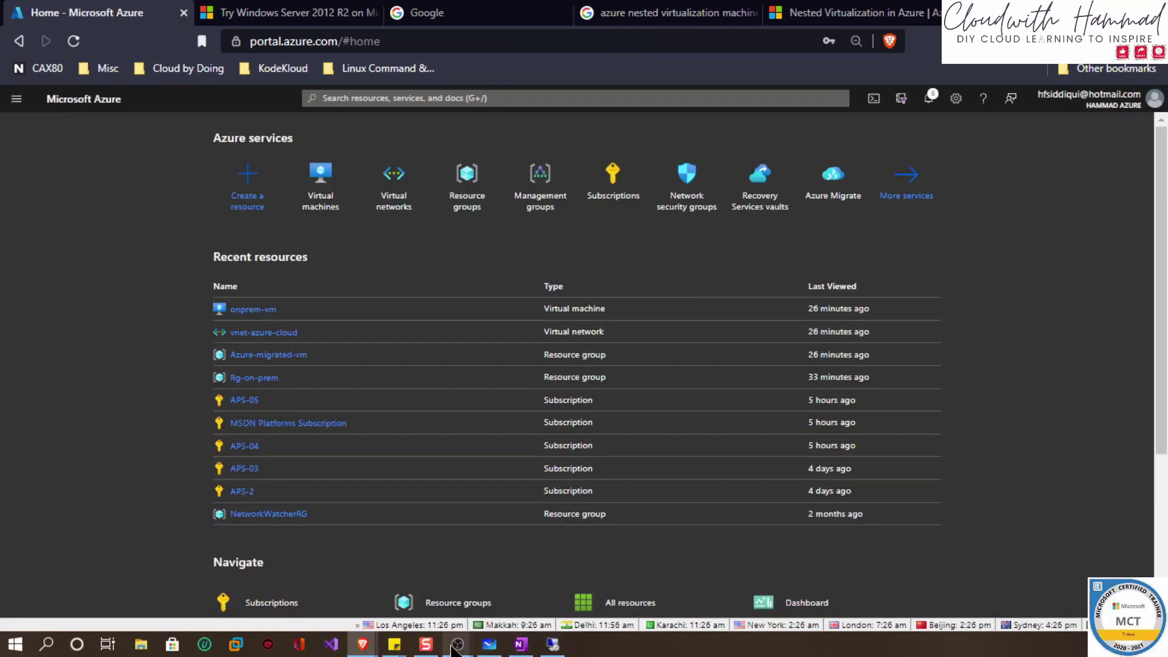
Mark the Create ASR Vault checklist step and open the Recovery Services vaults list.
{"action": "mouse_move", "coordinate": [400, 650]}
{"action": "left_click", "coordinate": [469, 589]}
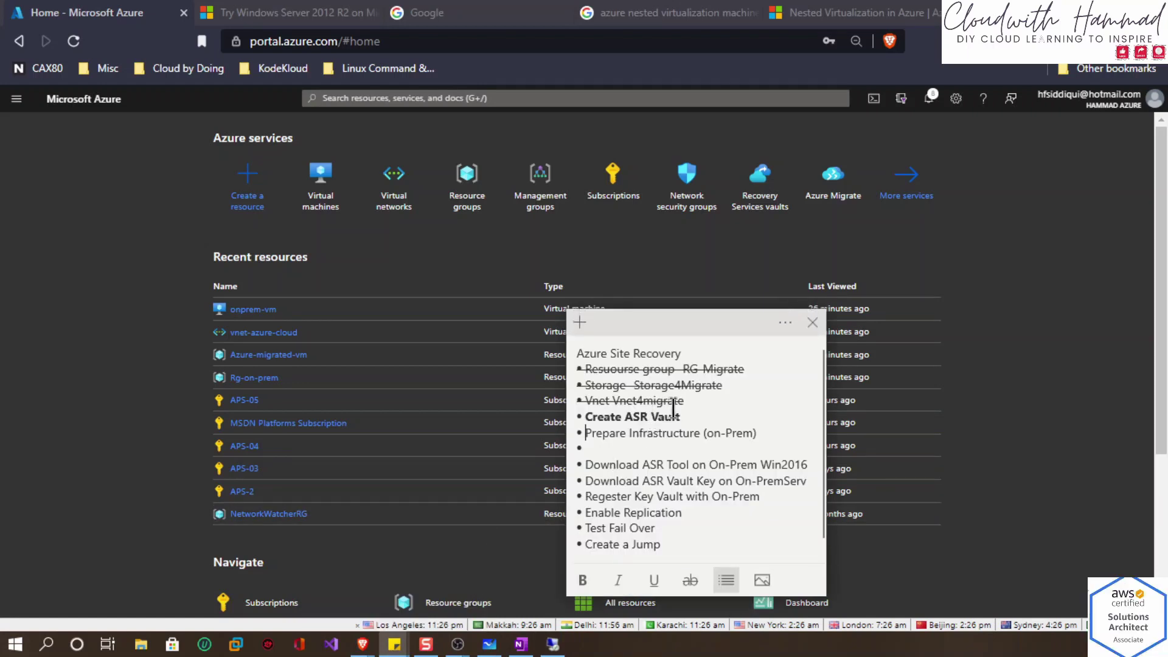
{"action": "left_click_drag", "start_coordinate": [681, 417], "coordinate": [594, 418]}
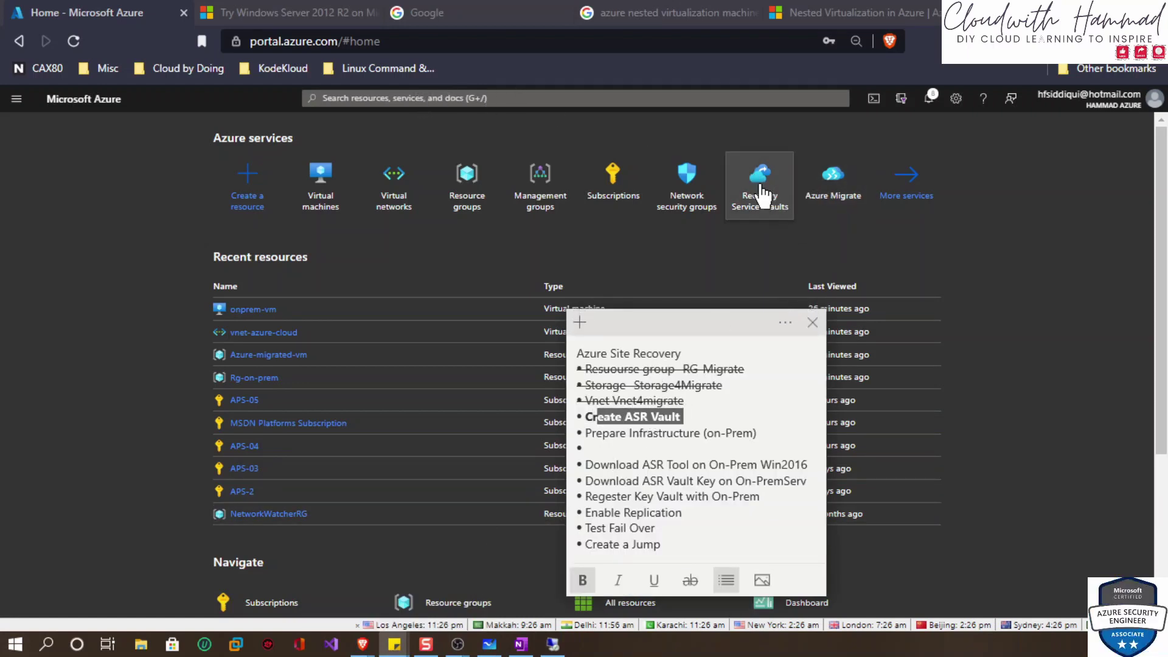
{"action": "left_click", "coordinate": [764, 196]}
{"action": "left_click", "coordinate": [758, 200]}
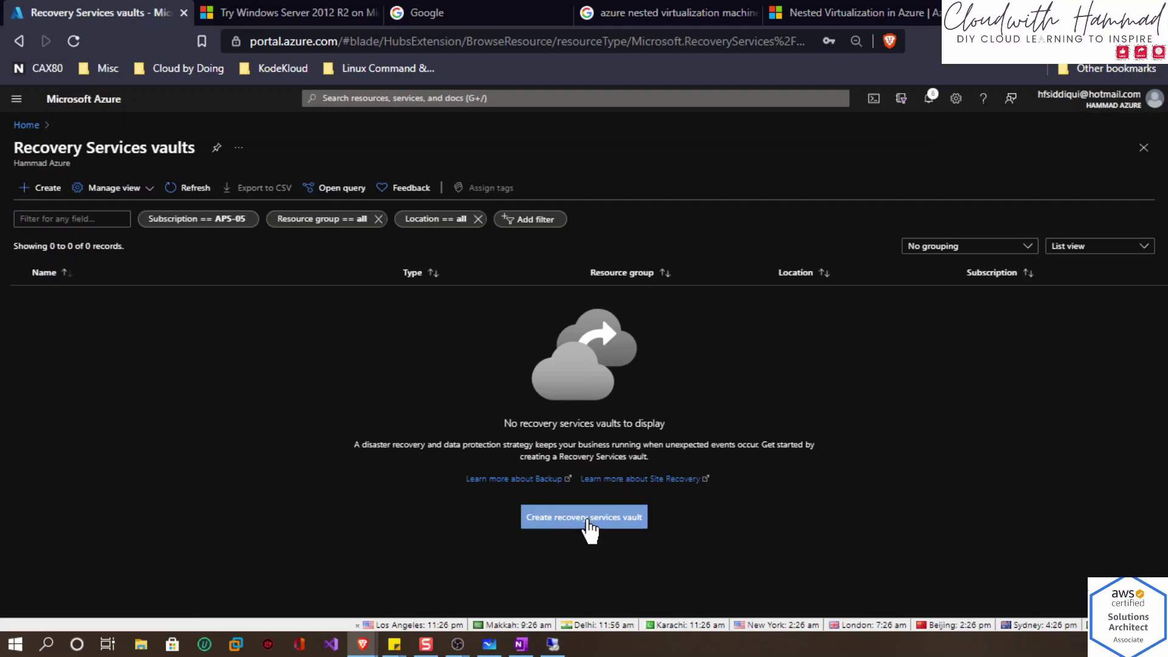
Start a new Recovery Services vault in resource group Azure-migrated-vm.
{"action": "left_click", "coordinate": [590, 518]}
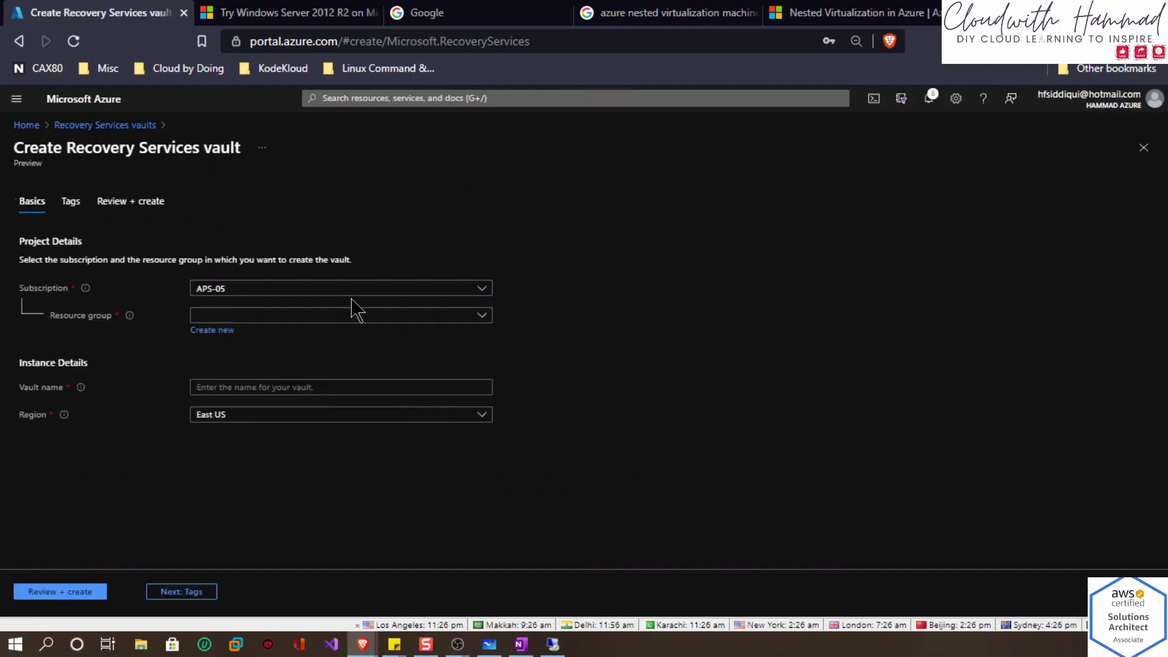
{"action": "left_click", "coordinate": [247, 315]}
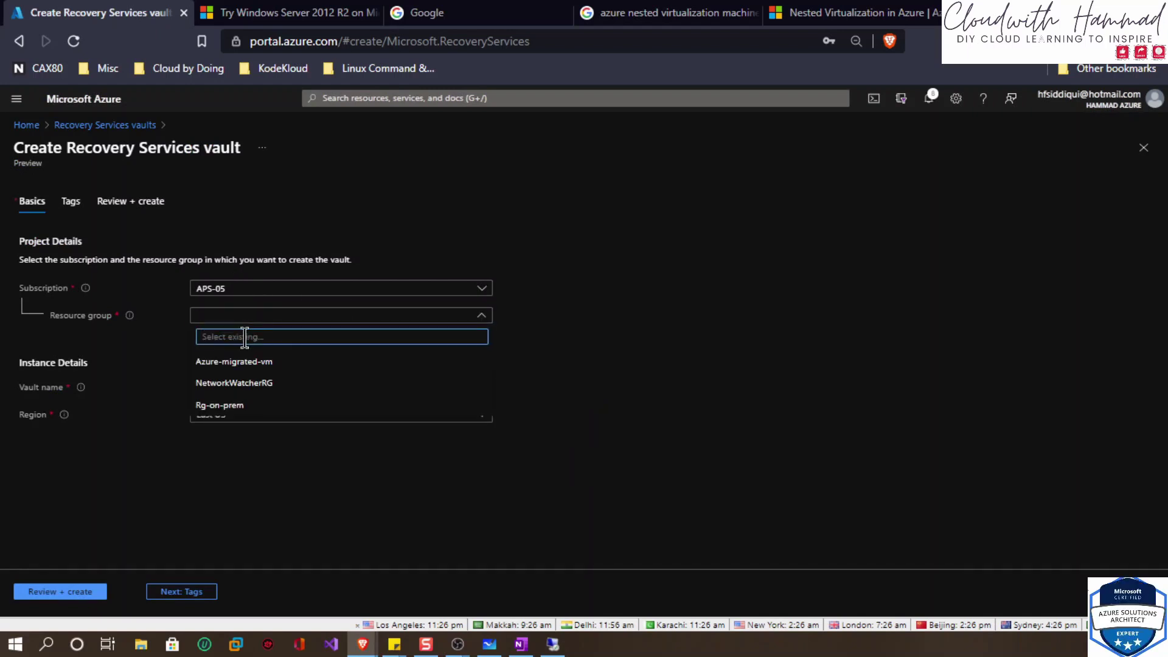
{"action": "left_click", "coordinate": [241, 415]}
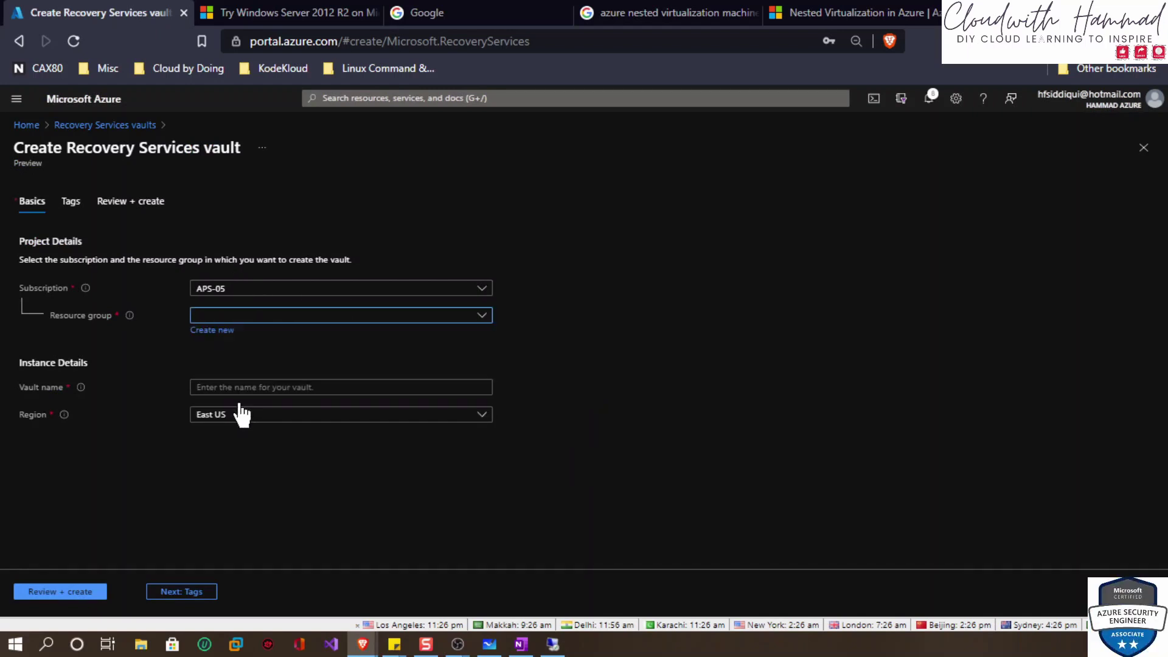
{"action": "left_click", "coordinate": [246, 311]}
{"action": "left_click", "coordinate": [602, 314]}
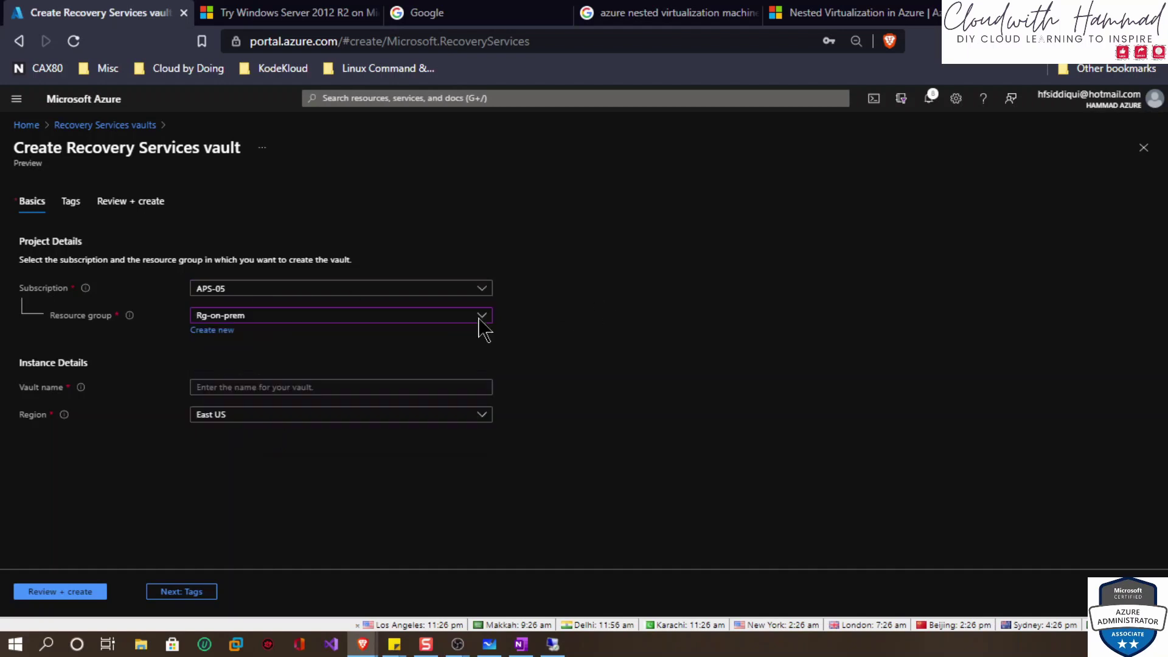
{"action": "left_click", "coordinate": [299, 318]}
{"action": "left_click", "coordinate": [268, 362]}
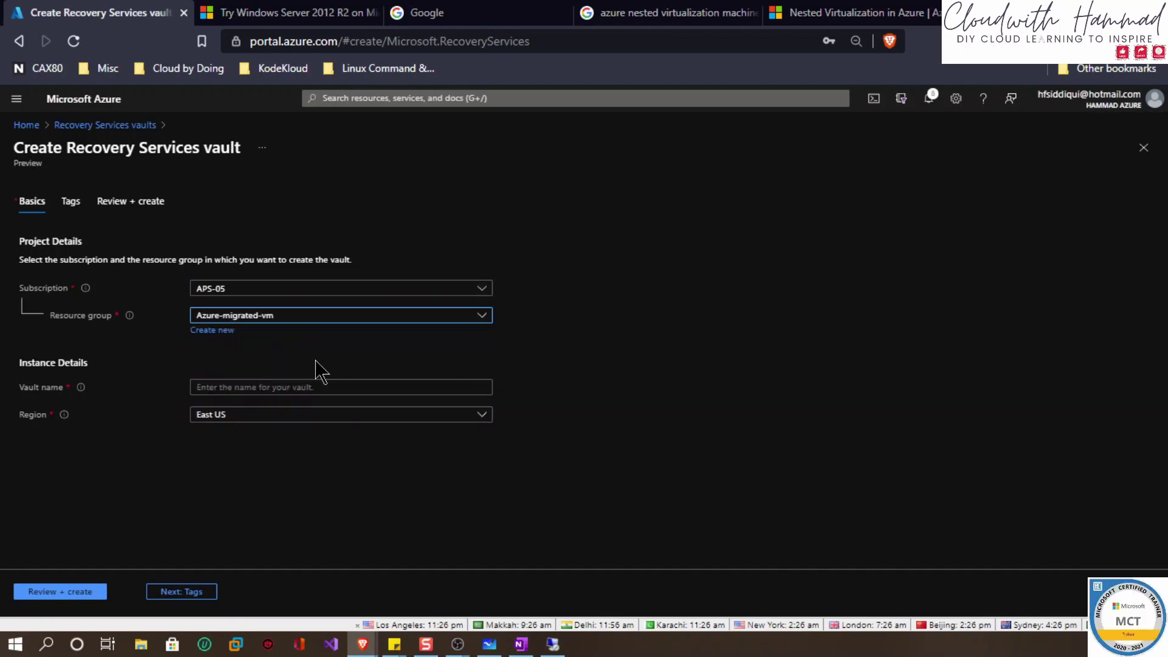
Name the vault vault2migrate, pass validation, and create it in East US.
{"action": "left_click", "coordinate": [262, 386]}
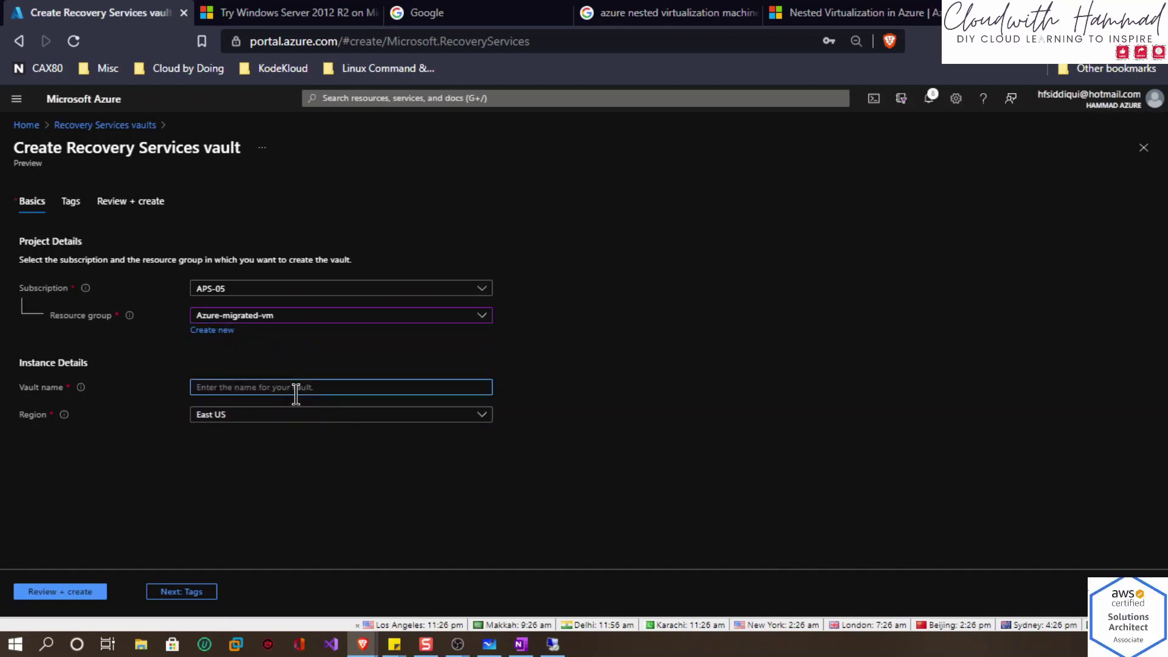
{"action": "type", "text": "vault"}
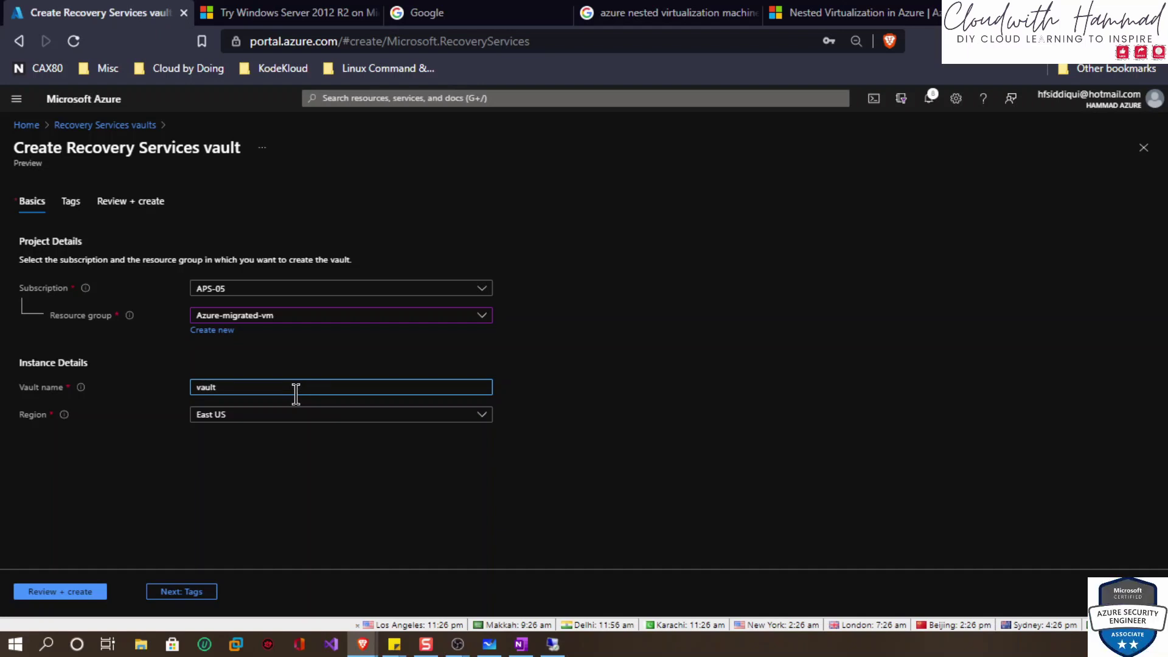
{"action": "type", "text": "2migrate"}
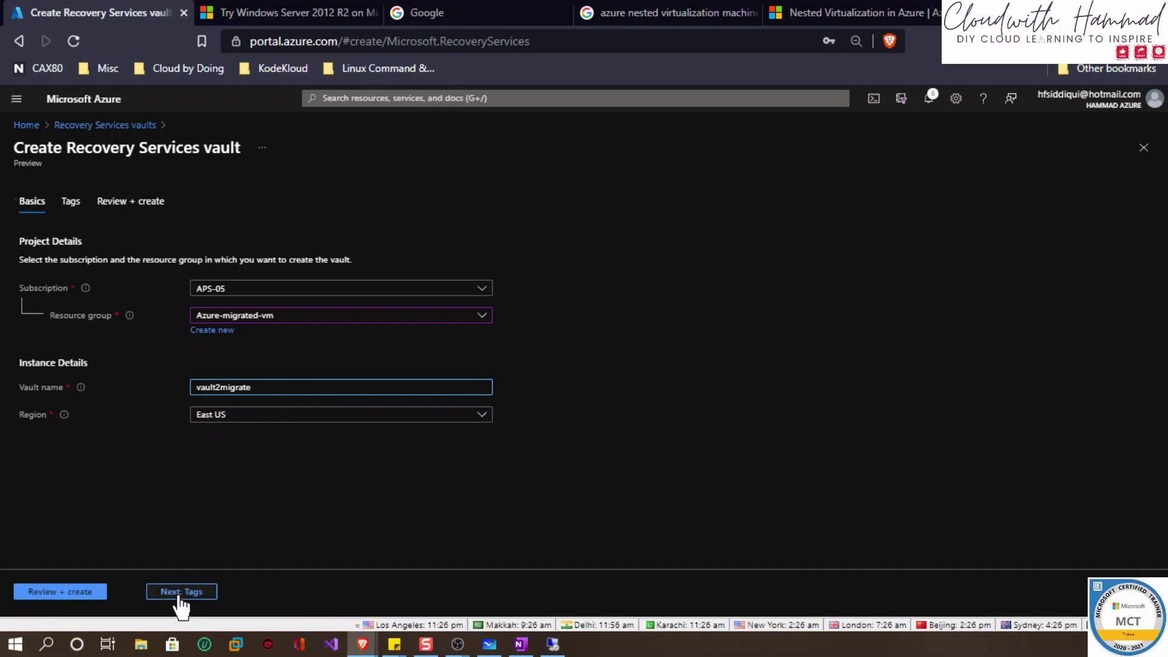
{"action": "left_click", "coordinate": [42, 592]}
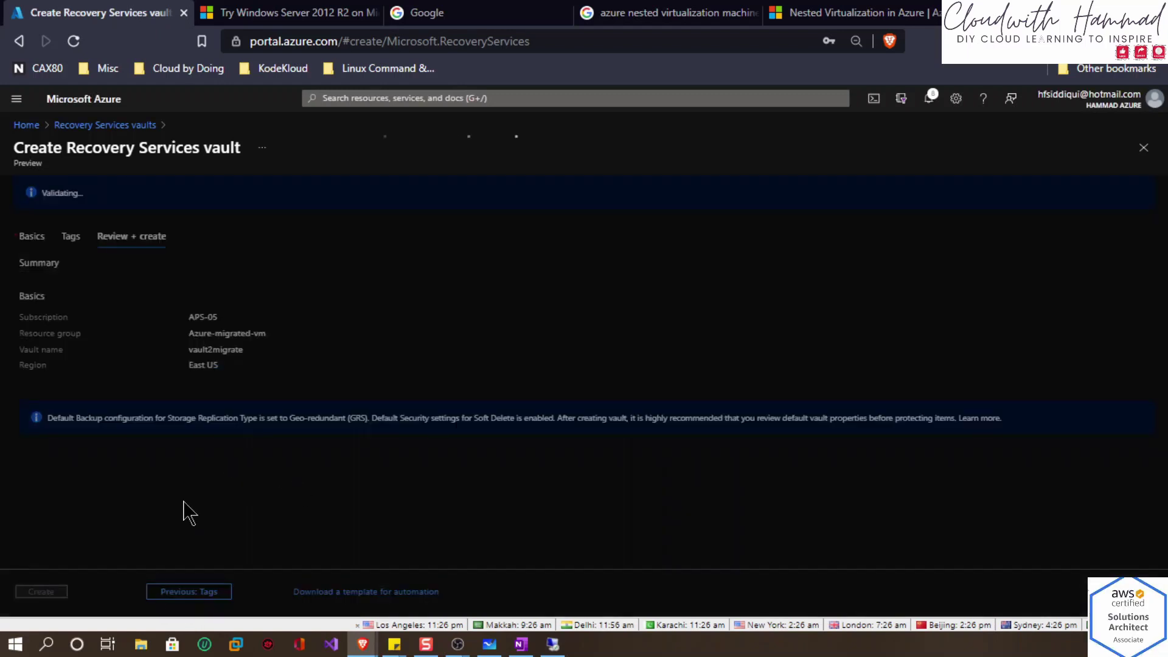
{"action": "left_click", "coordinate": [57, 591]}
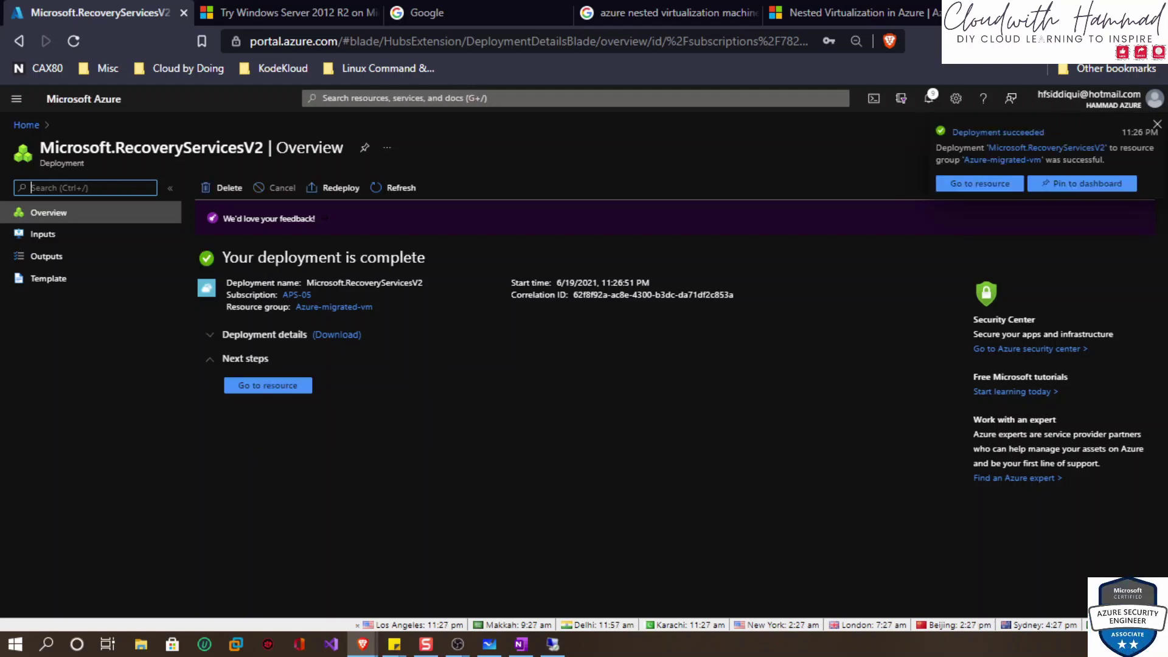
Open the vault2migrate vault's Site Recovery page, then open a blank browser tab.
{"action": "left_click", "coordinate": [286, 385]}
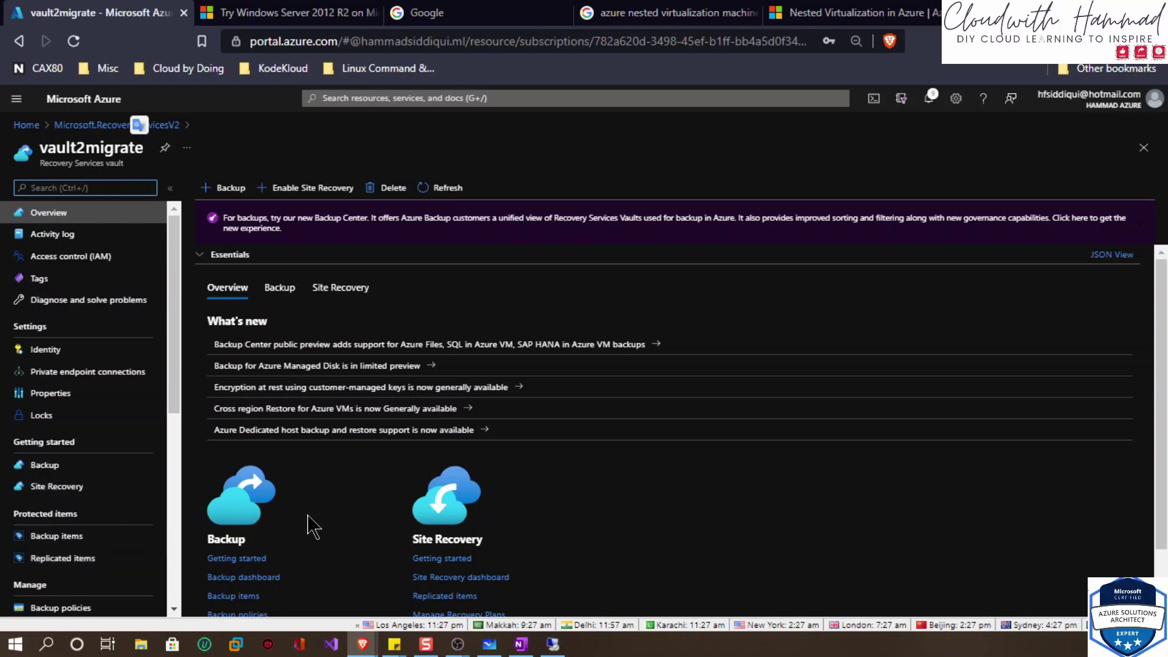
{"action": "scroll", "coordinate": [314, 527], "scroll_direction": "down", "scroll_amount": 1}
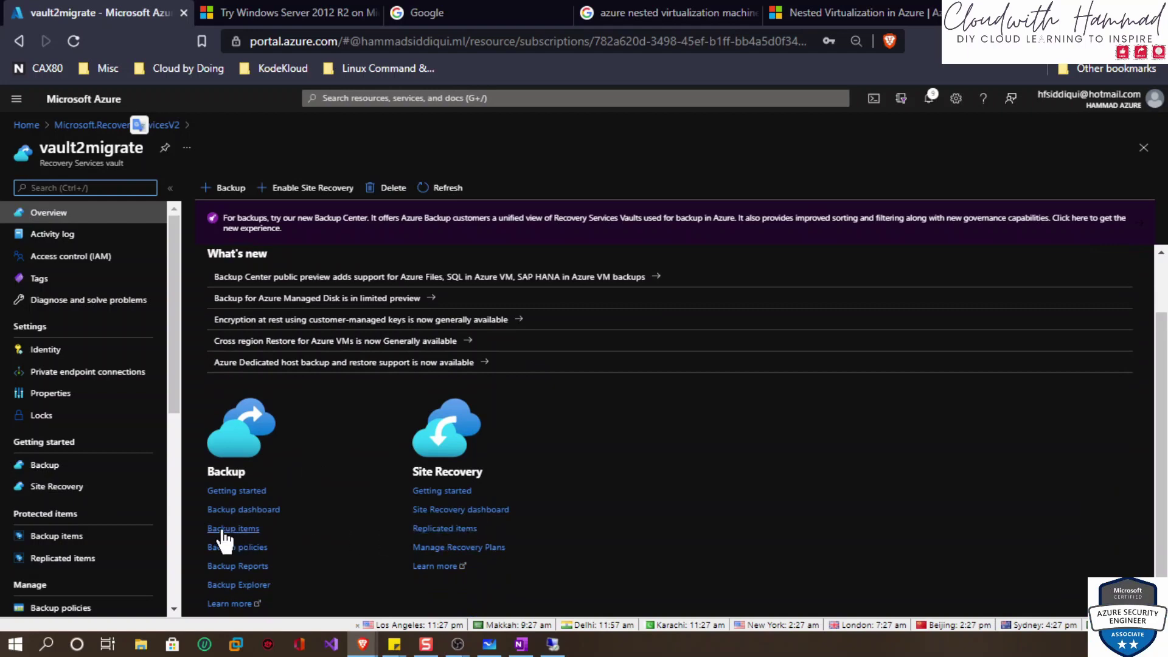
{"action": "left_click", "coordinate": [40, 488]}
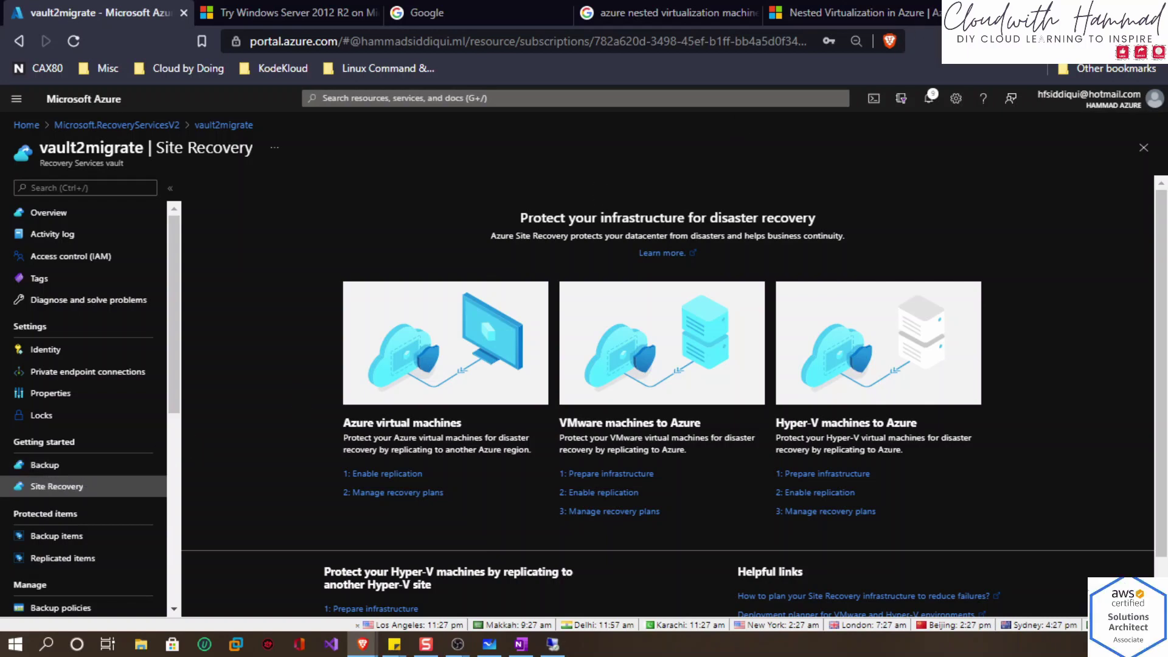
{"action": "key", "text": "ctrl+t"}
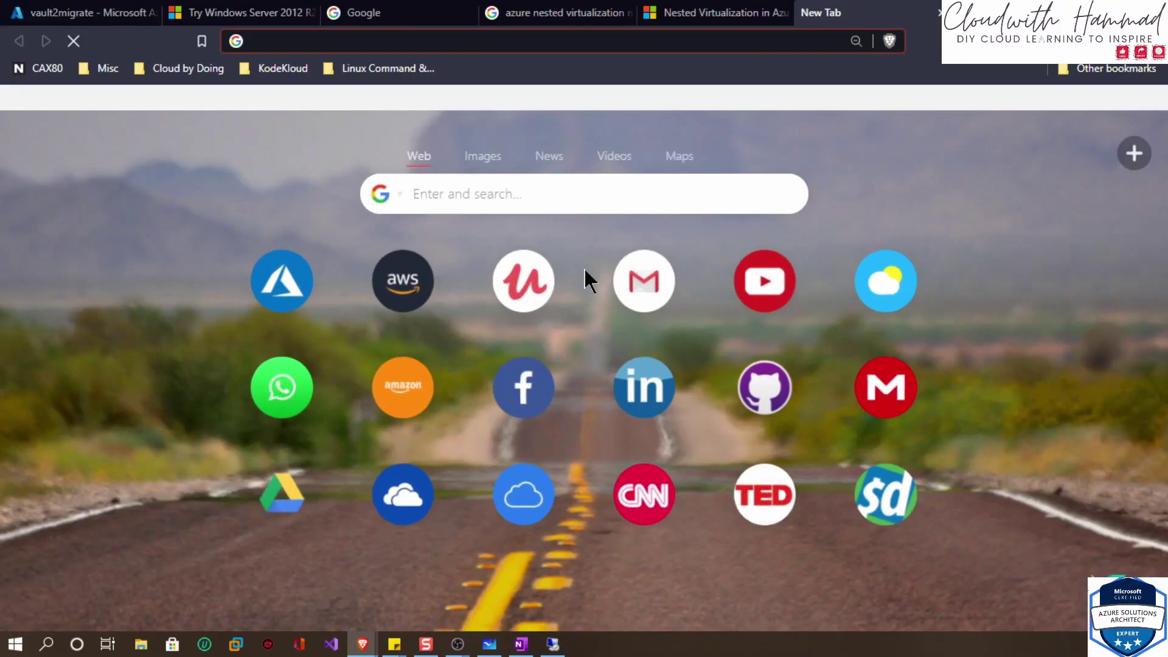
View the Azure Backup & Restore video on YouTube, close it, and find the Hyper-V machines to Azure section.
{"action": "left_click", "coordinate": [764, 294]}
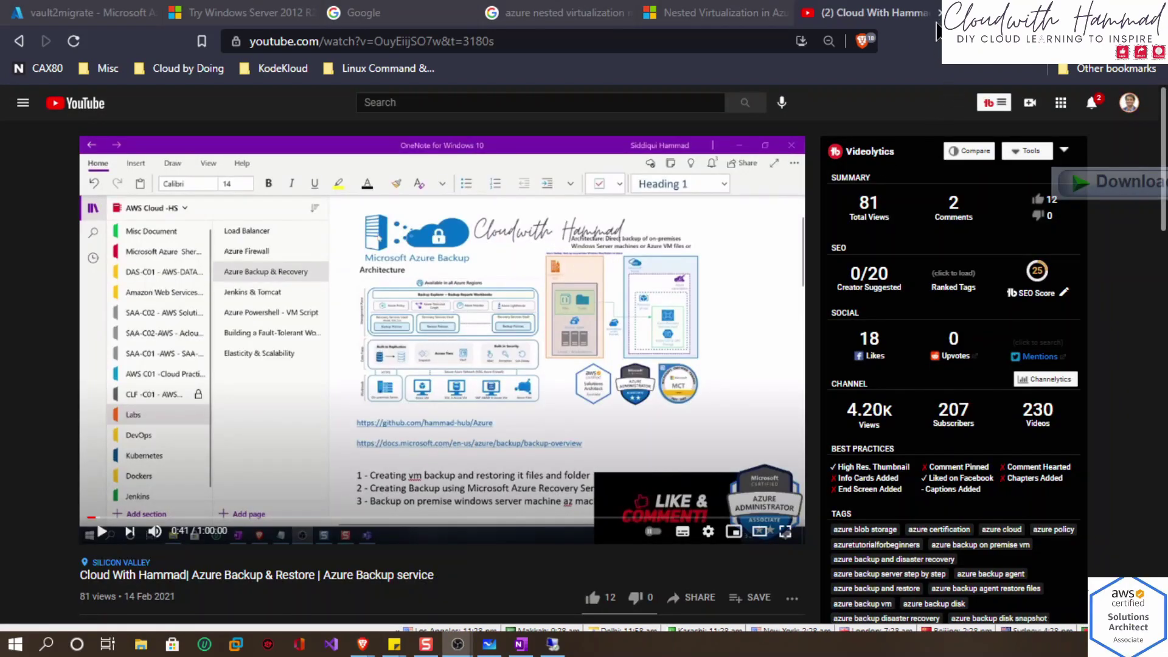
{"action": "key", "text": "ctrl+w"}
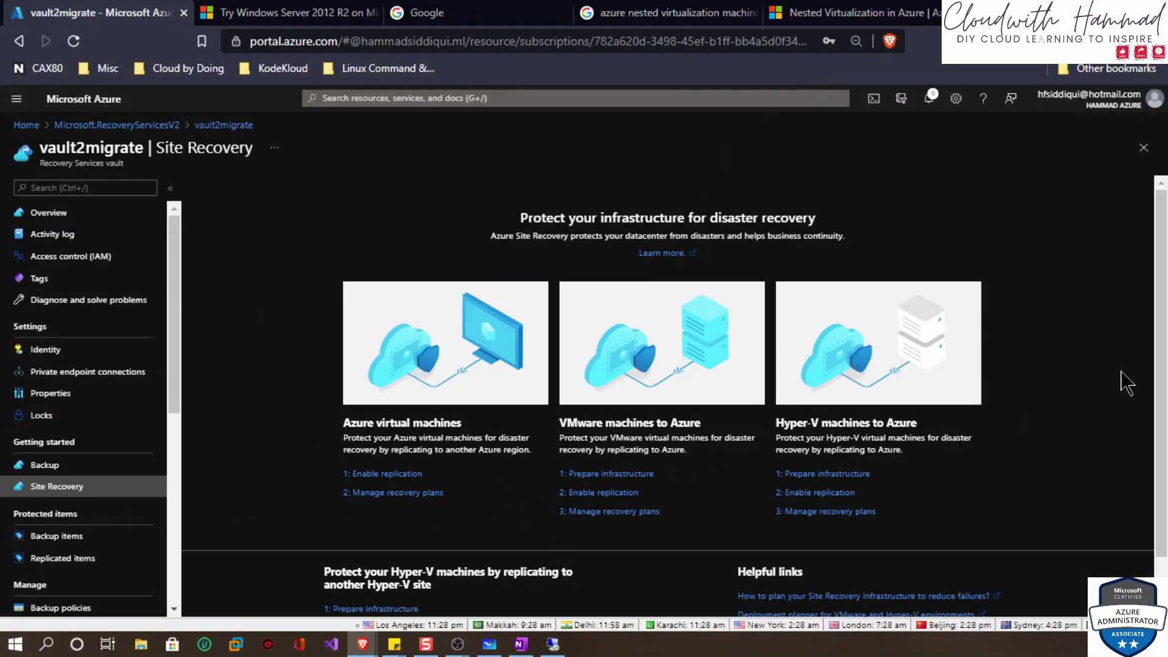
{"action": "scroll", "coordinate": [896, 406], "scroll_direction": "down", "scroll_amount": 1}
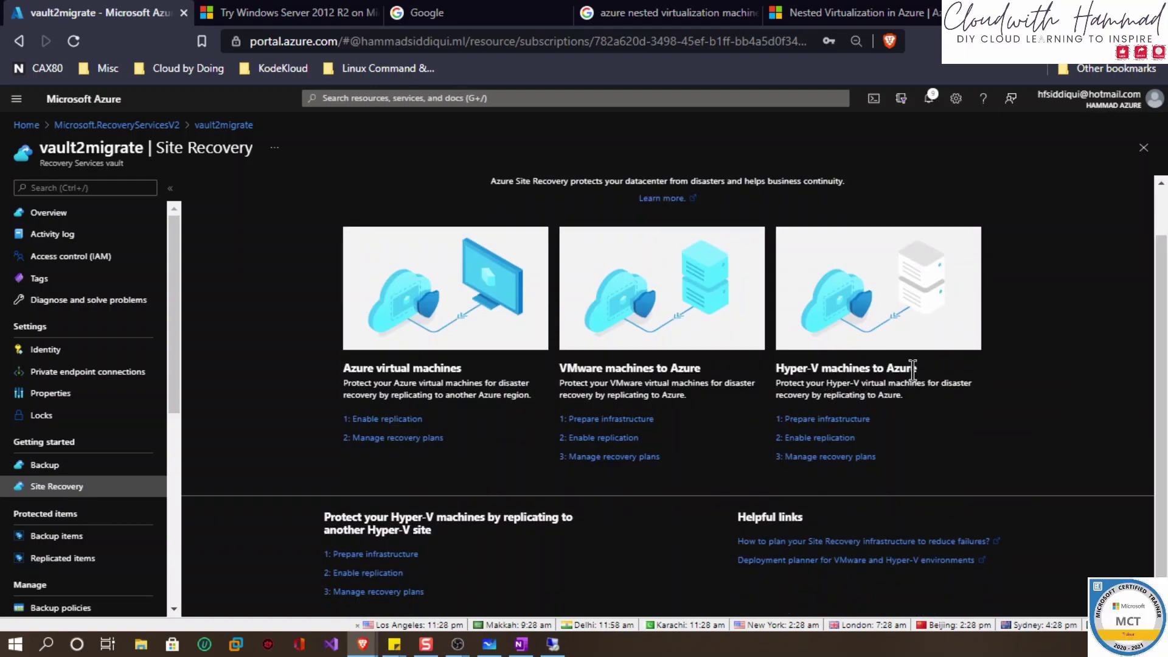
{"action": "left_click_drag", "start_coordinate": [912, 368], "coordinate": [774, 369]}
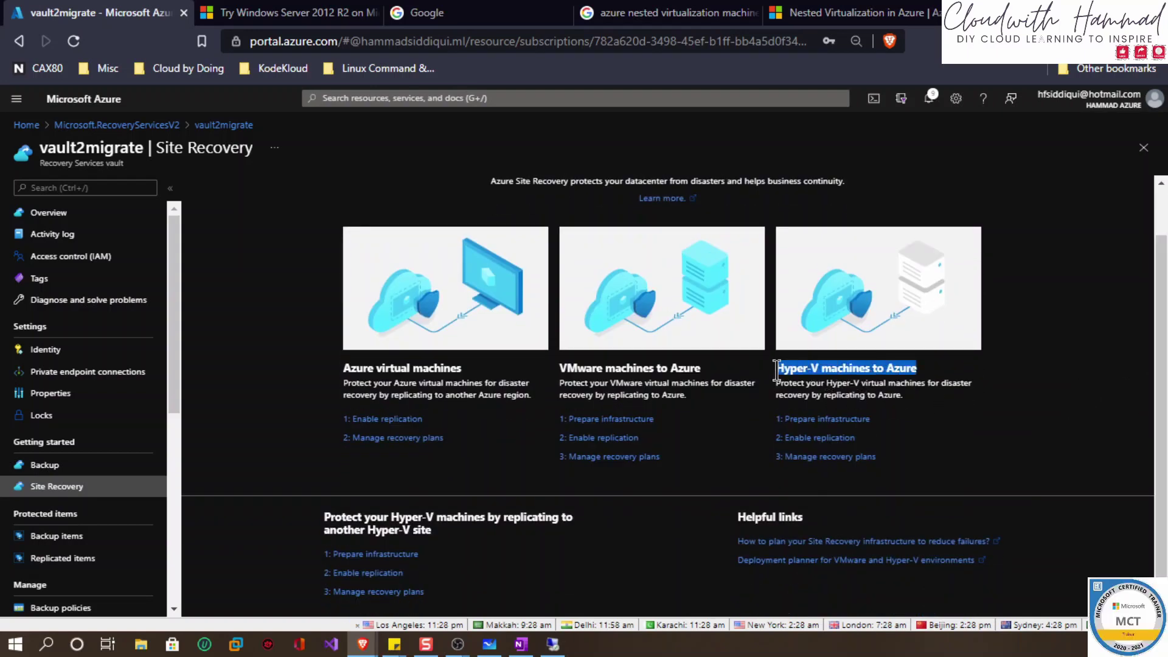
Start Prepare infrastructure for Hyper-V machines to Azure and cross off that checklist task.
{"action": "left_click", "coordinate": [818, 420]}
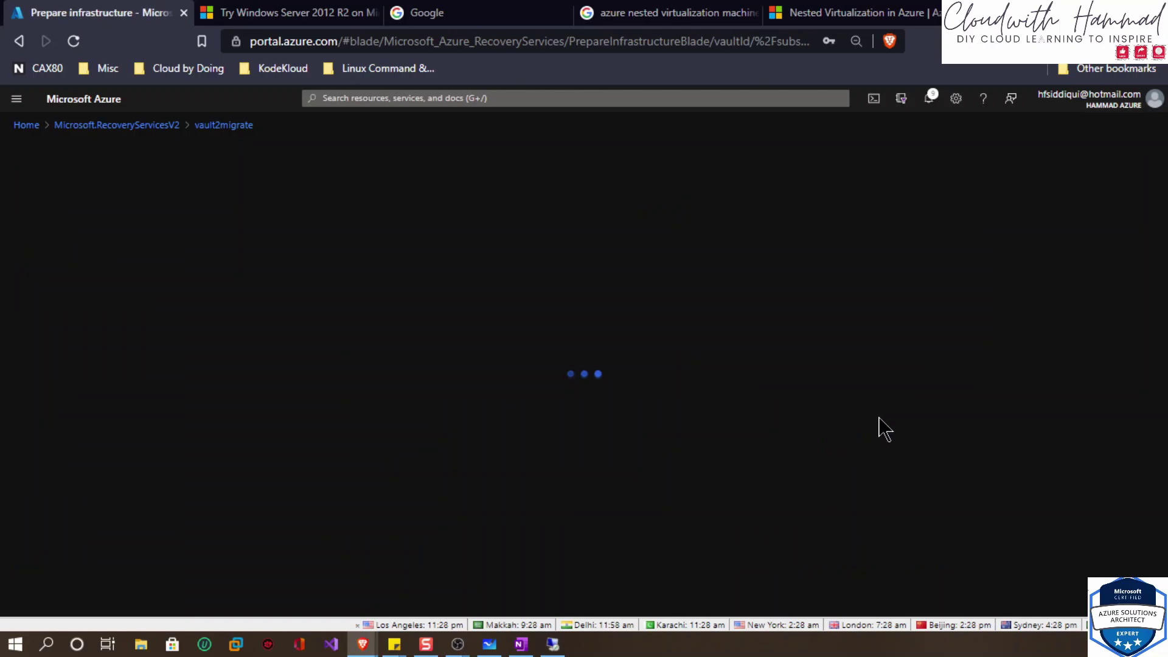
{"action": "mouse_move", "coordinate": [394, 644]}
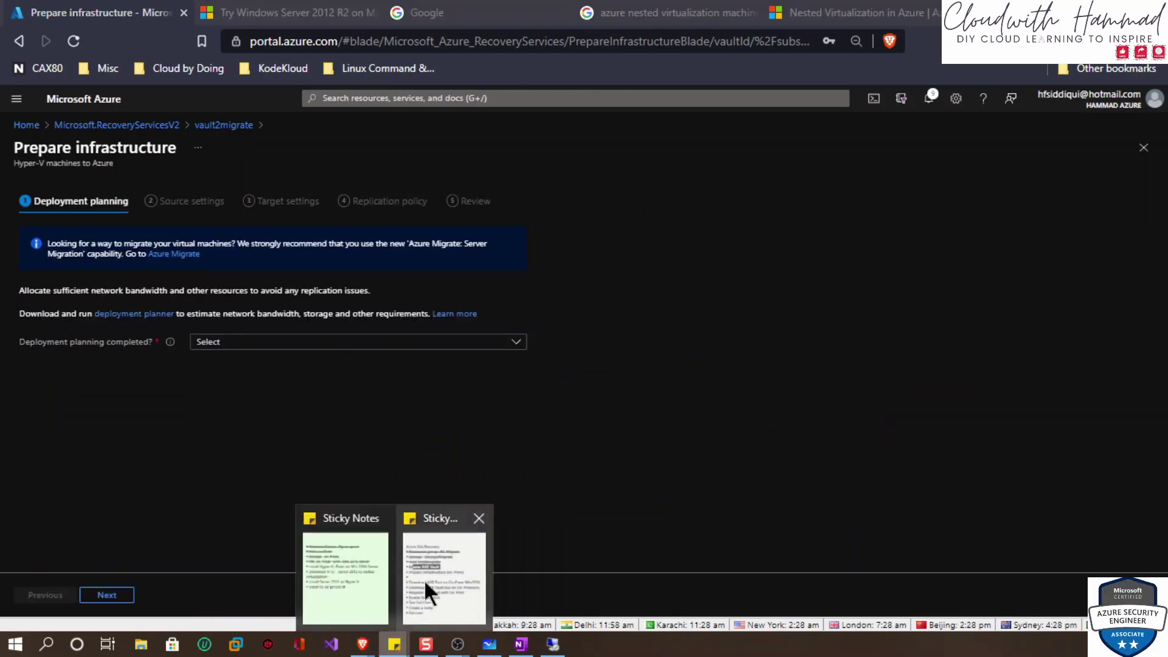
{"action": "left_click", "coordinate": [424, 589]}
{"action": "left_click_drag", "start_coordinate": [756, 433], "coordinate": [586, 434]}
{"action": "left_click_drag", "start_coordinate": [682, 416], "coordinate": [589, 415]}
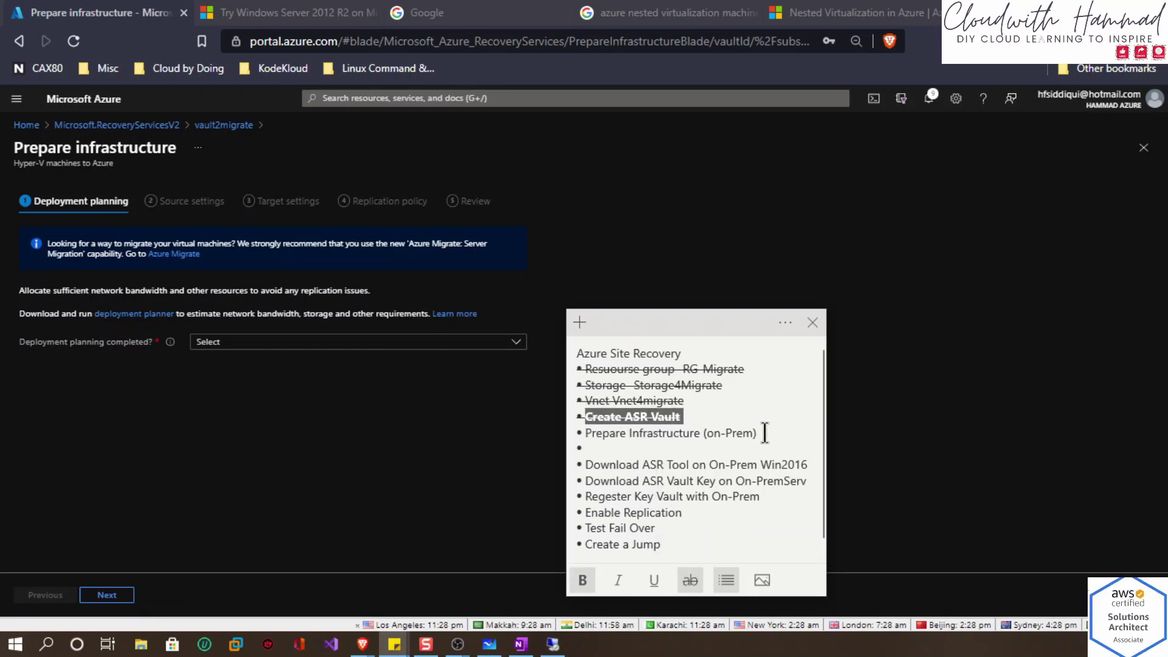
{"action": "left_click_drag", "start_coordinate": [760, 433], "coordinate": [587, 436]}
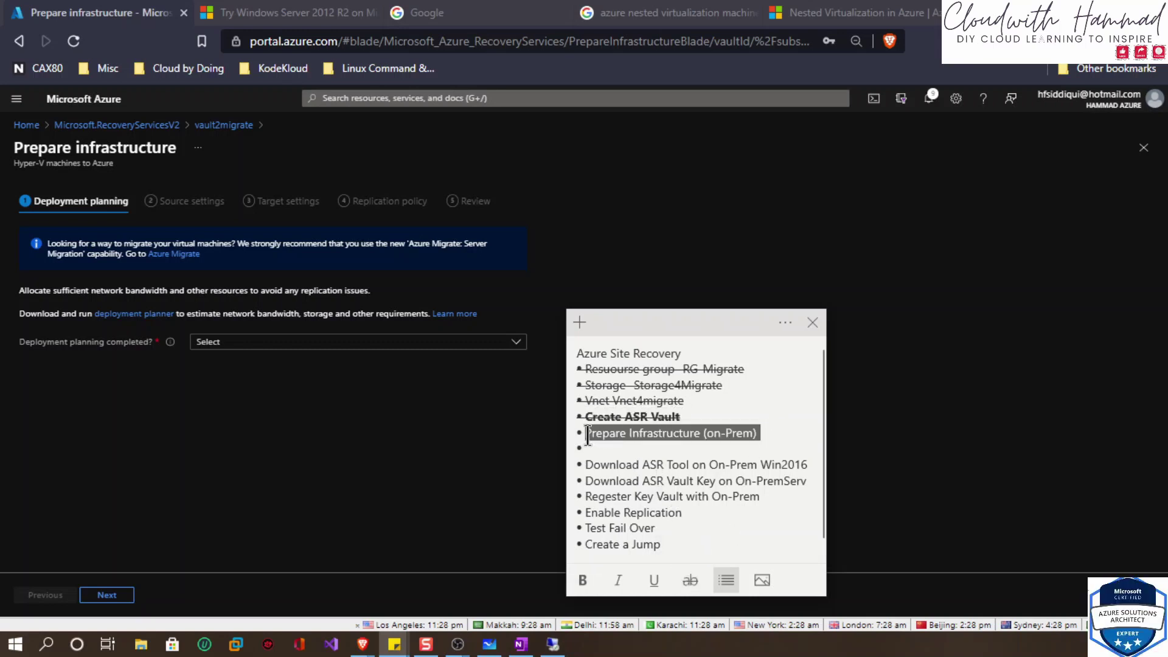
{"action": "left_click", "coordinate": [692, 581]}
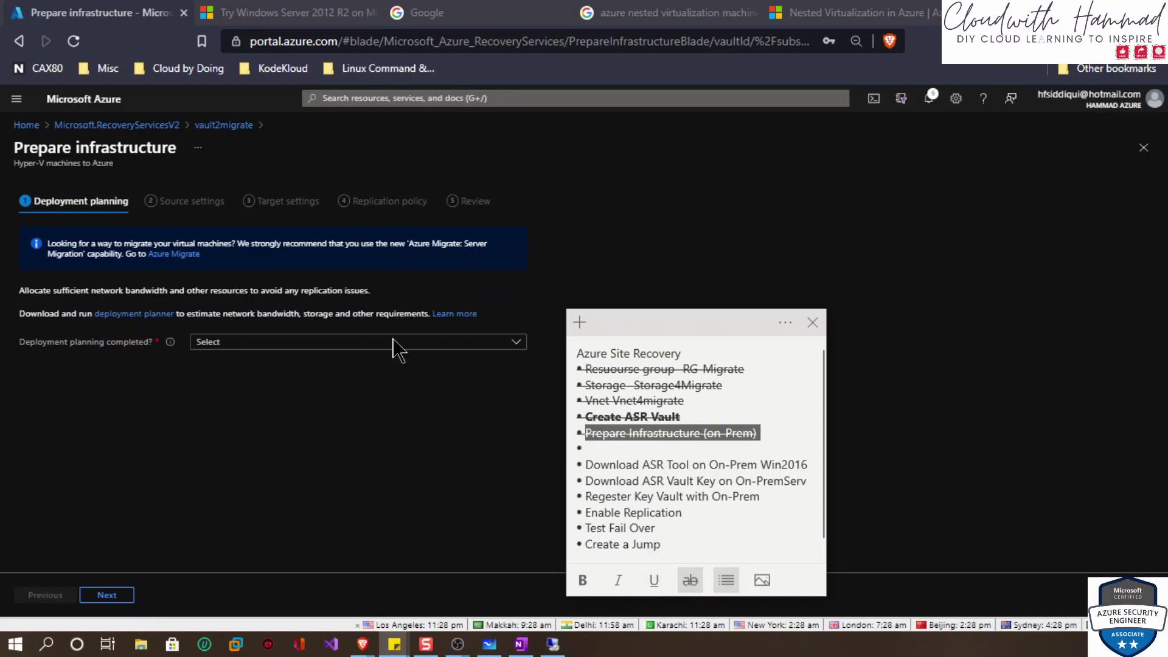
{"action": "left_click", "coordinate": [135, 373]}
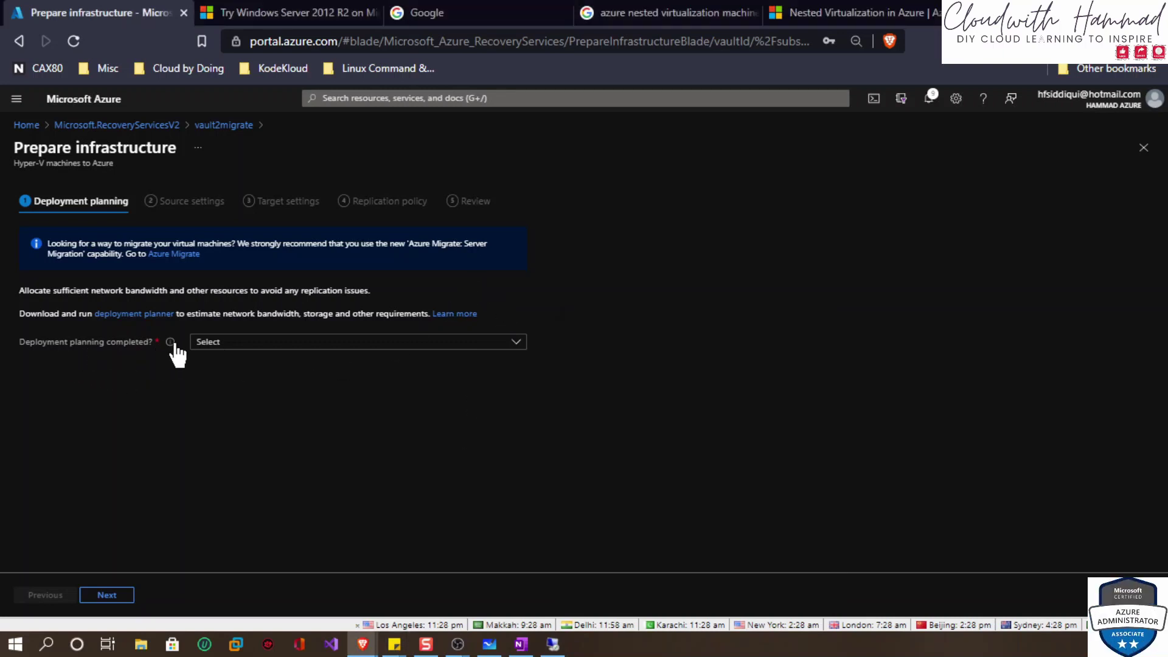
Set Deployment planning completed? to 'Yes, I have done it' and continue to Source settings.
{"action": "left_click", "coordinate": [292, 343]}
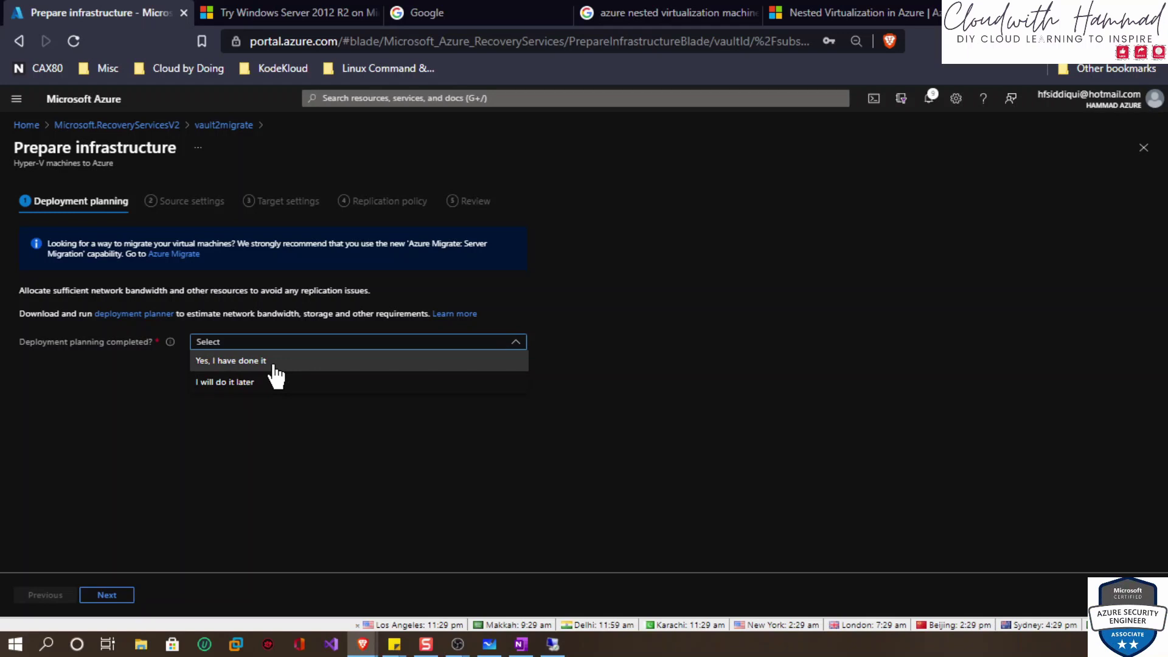
{"action": "left_click", "coordinate": [203, 361]}
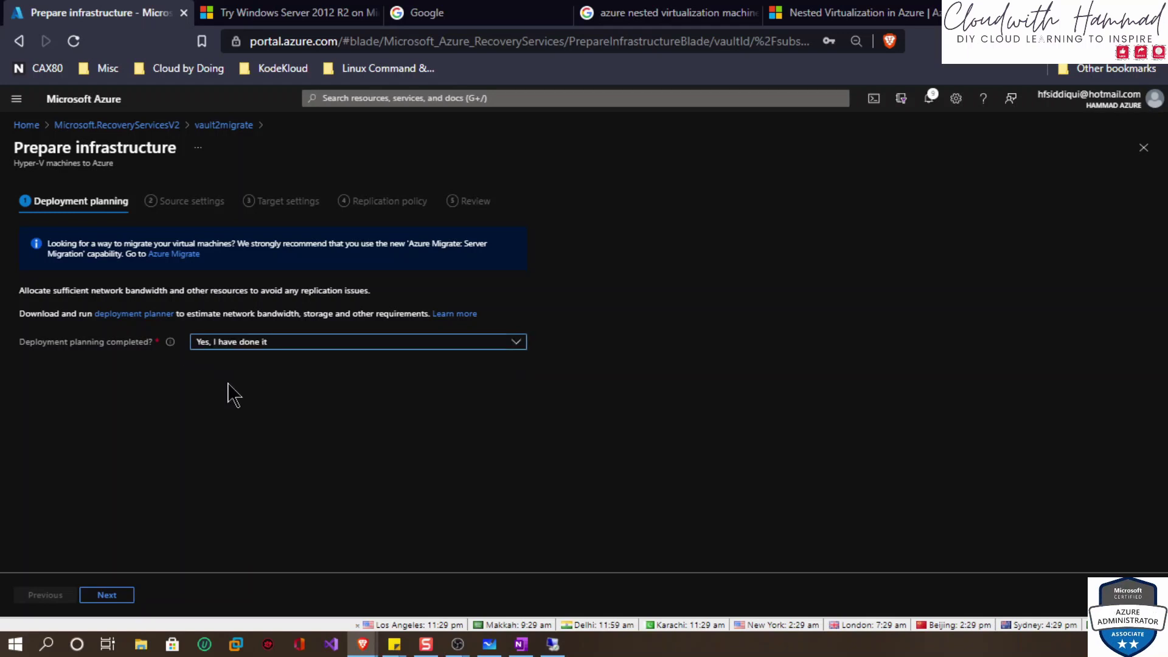
{"action": "left_click", "coordinate": [120, 596]}
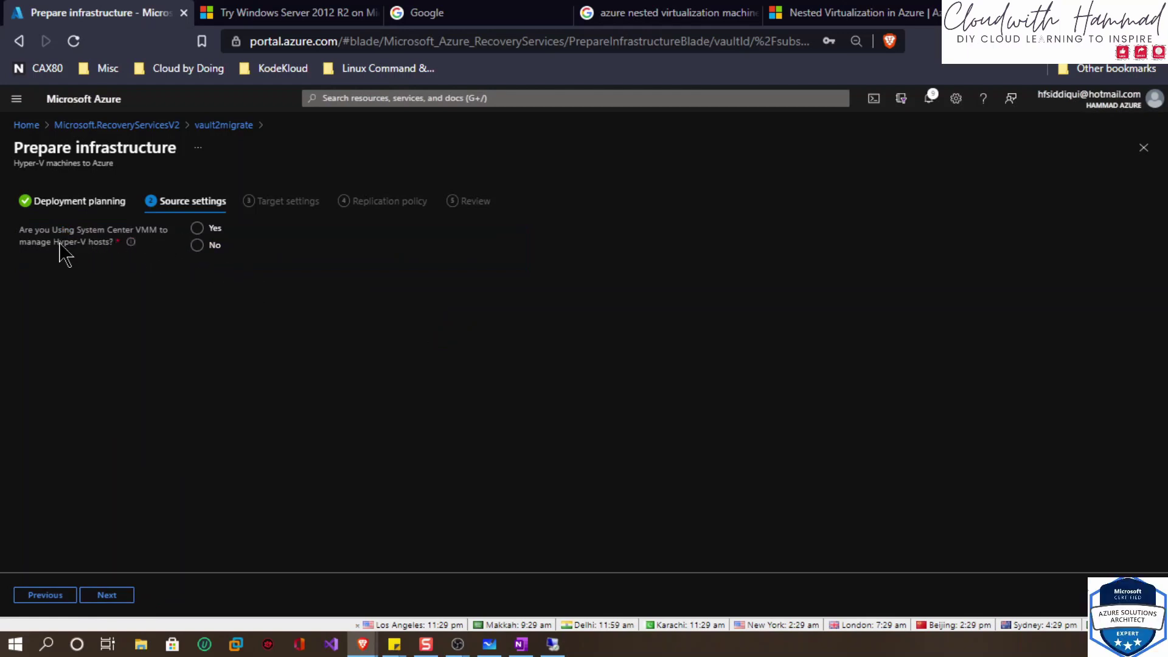
Answer No for System Center VMM and start a new Hyper-V site named hyper-vm-site.
{"action": "left_click", "coordinate": [198, 245]}
{"action": "left_click", "coordinate": [237, 277]}
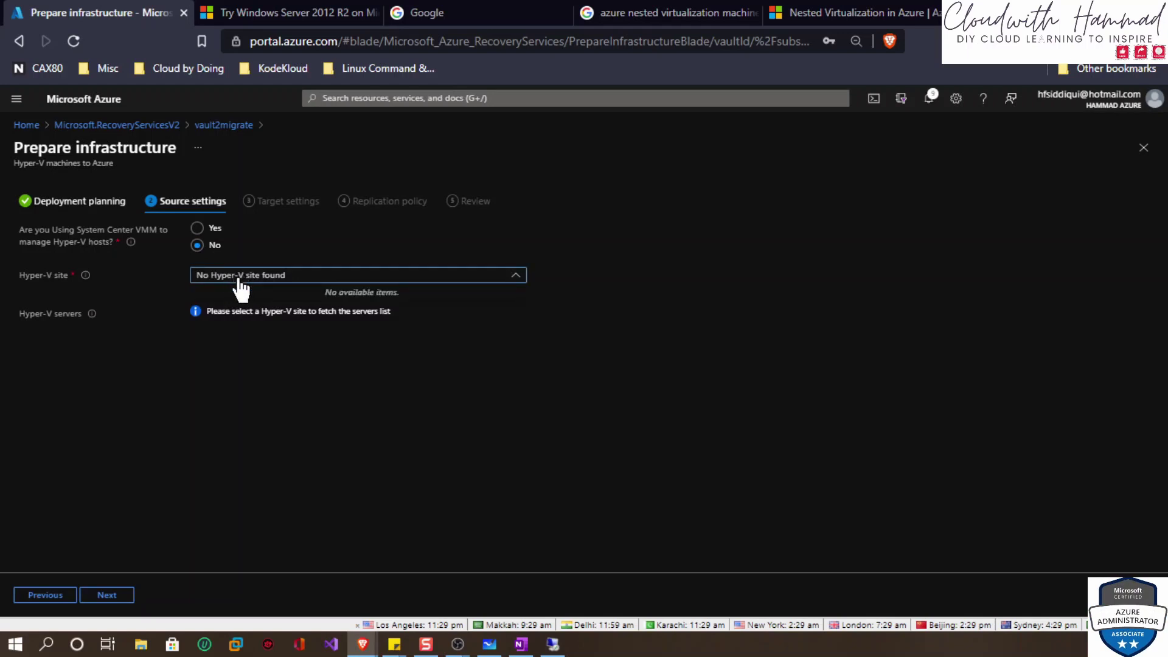
{"action": "left_click", "coordinate": [238, 281]}
{"action": "left_click", "coordinate": [234, 291]}
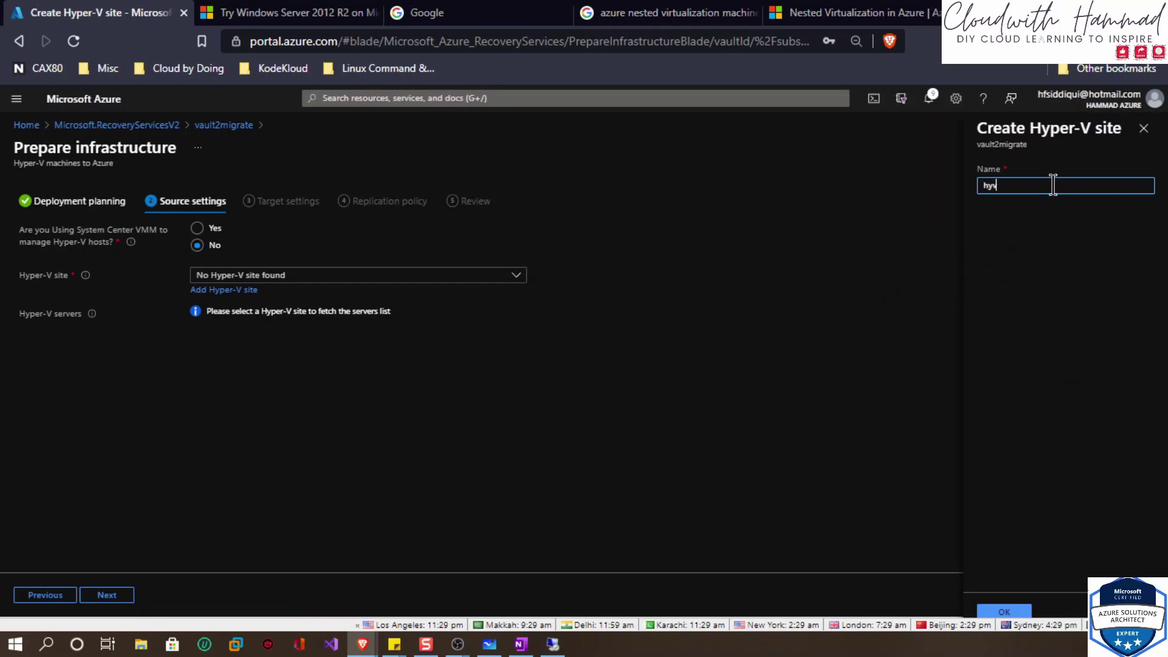
{"action": "key", "text": "BackSpace"}
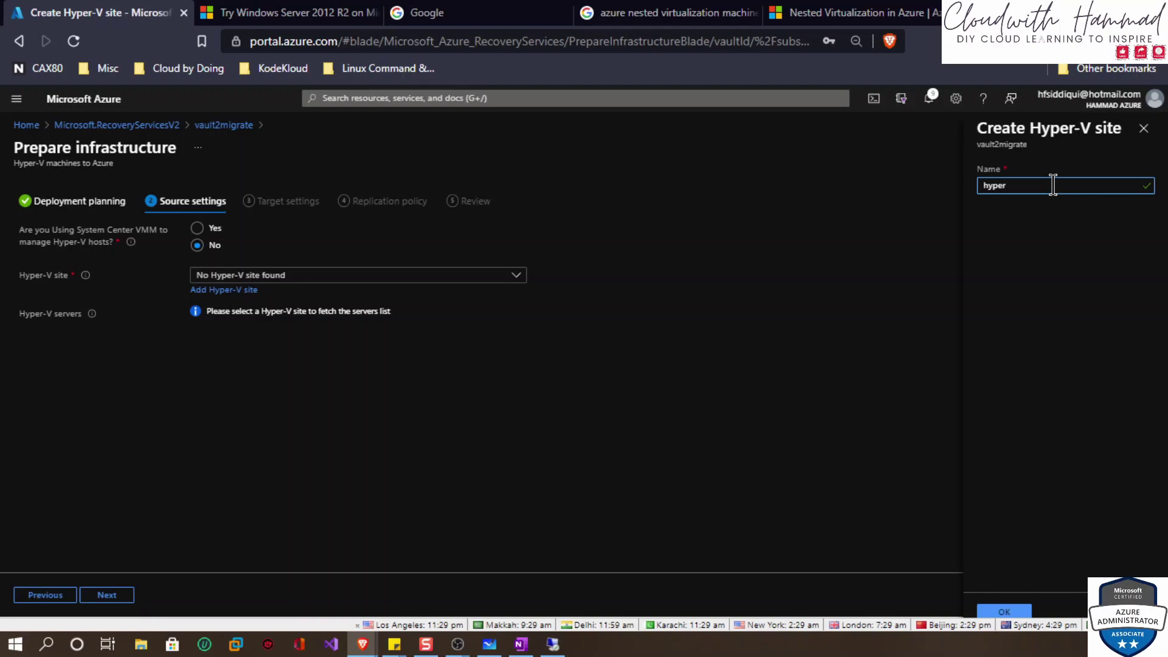
{"action": "type", "text": "vm-site"}
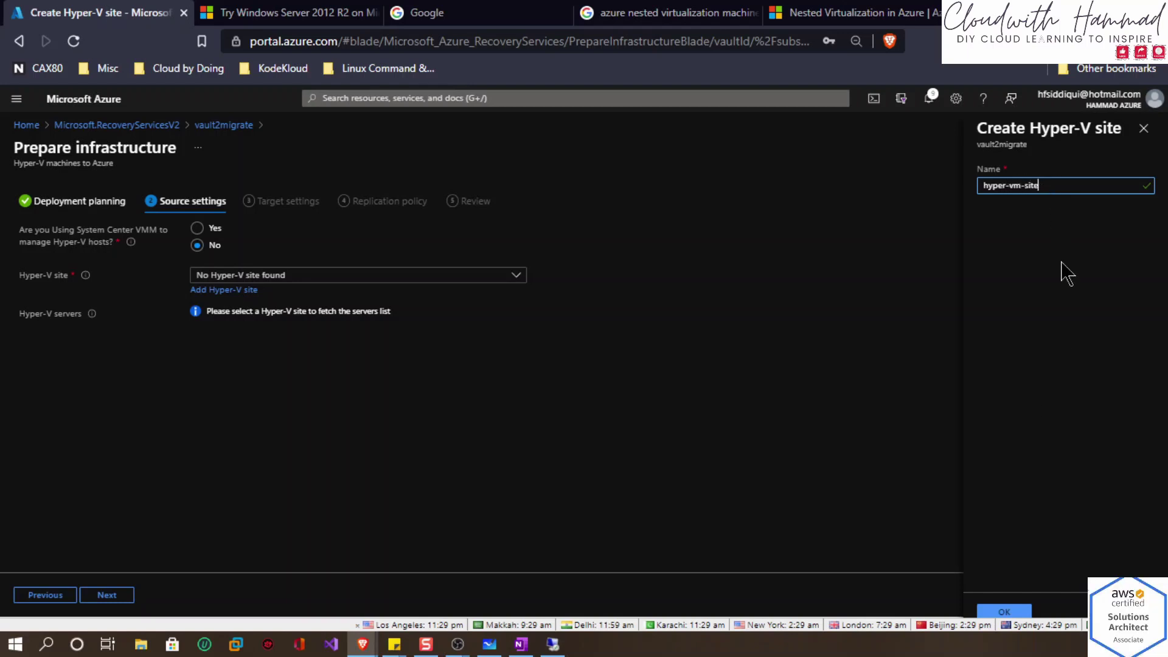
Create the Hyper-V site hyper-vm-site and open the Add Hyper-V server pane.
{"action": "left_click", "coordinate": [1005, 612]}
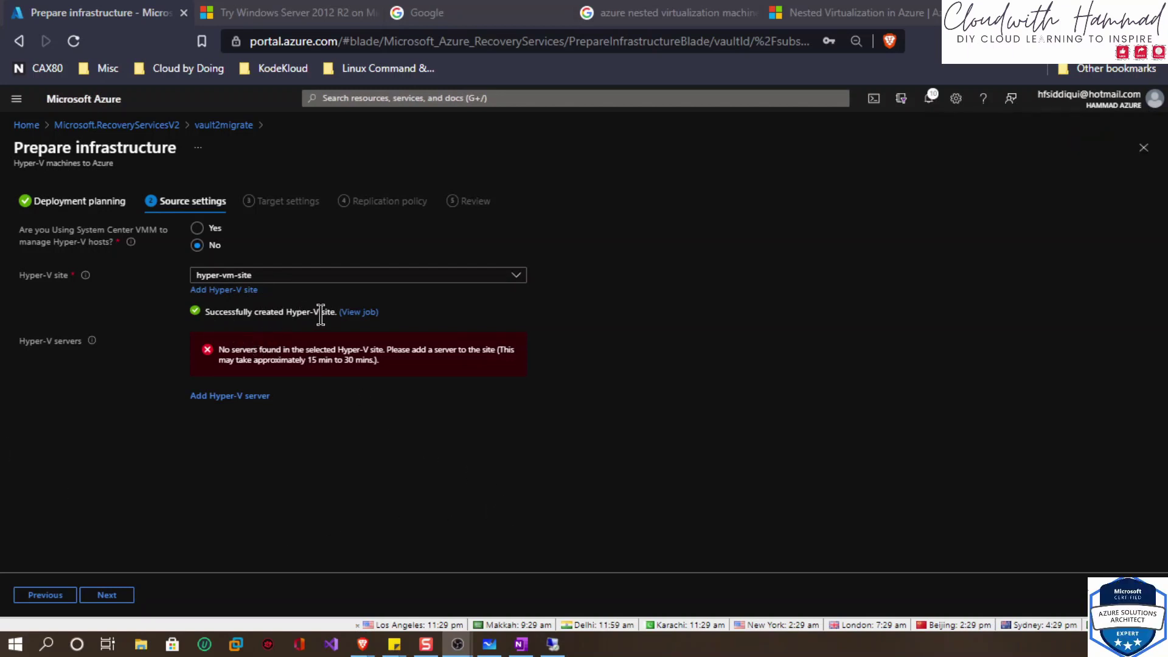
{"action": "left_click_drag", "start_coordinate": [220, 349], "coordinate": [403, 352]}
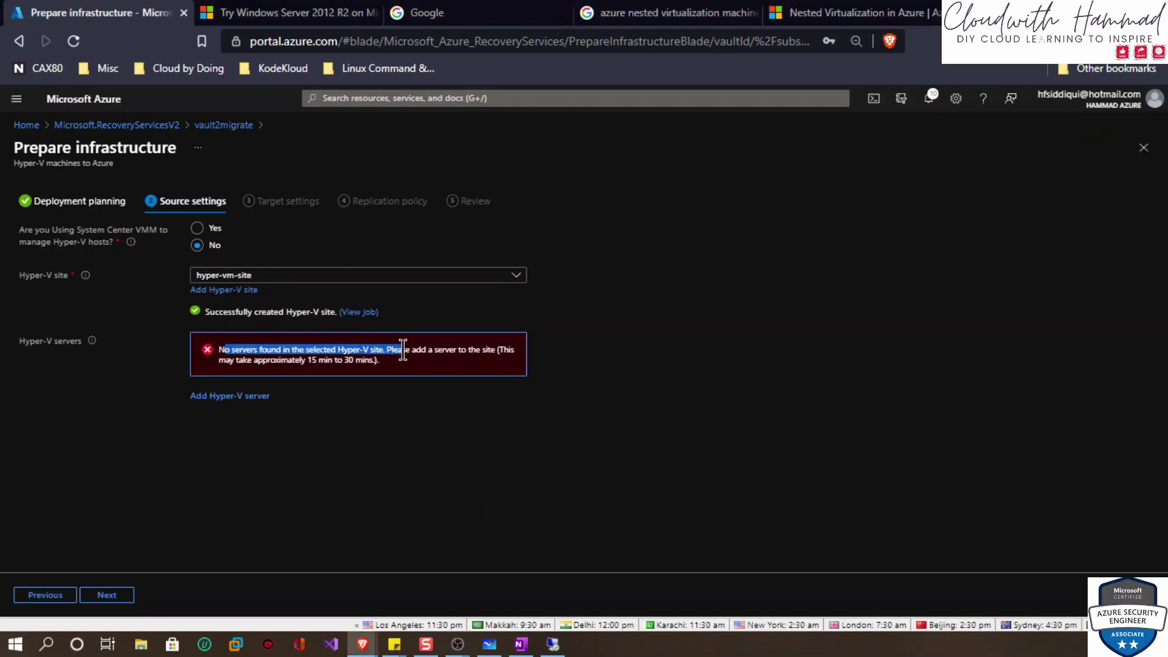
{"action": "left_click", "coordinate": [216, 397]}
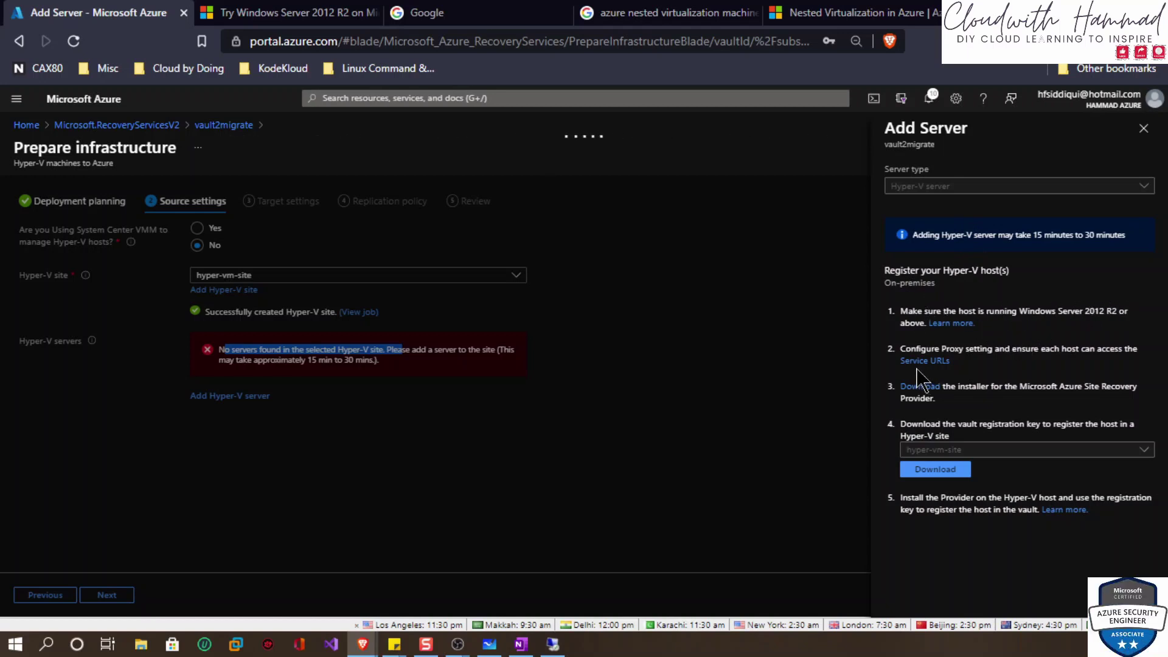
Copy the Provider installer's download link and download the hyper-vm-site vault registration key.
{"action": "right_click", "coordinate": [920, 390]}
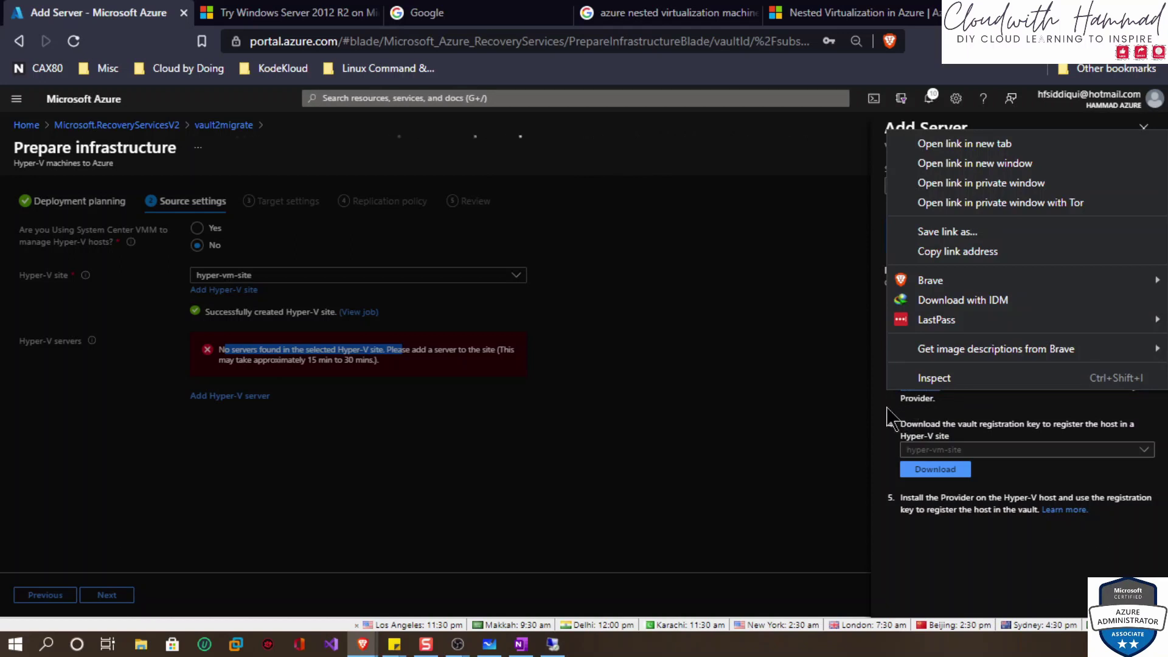
{"action": "left_click", "coordinate": [889, 411]}
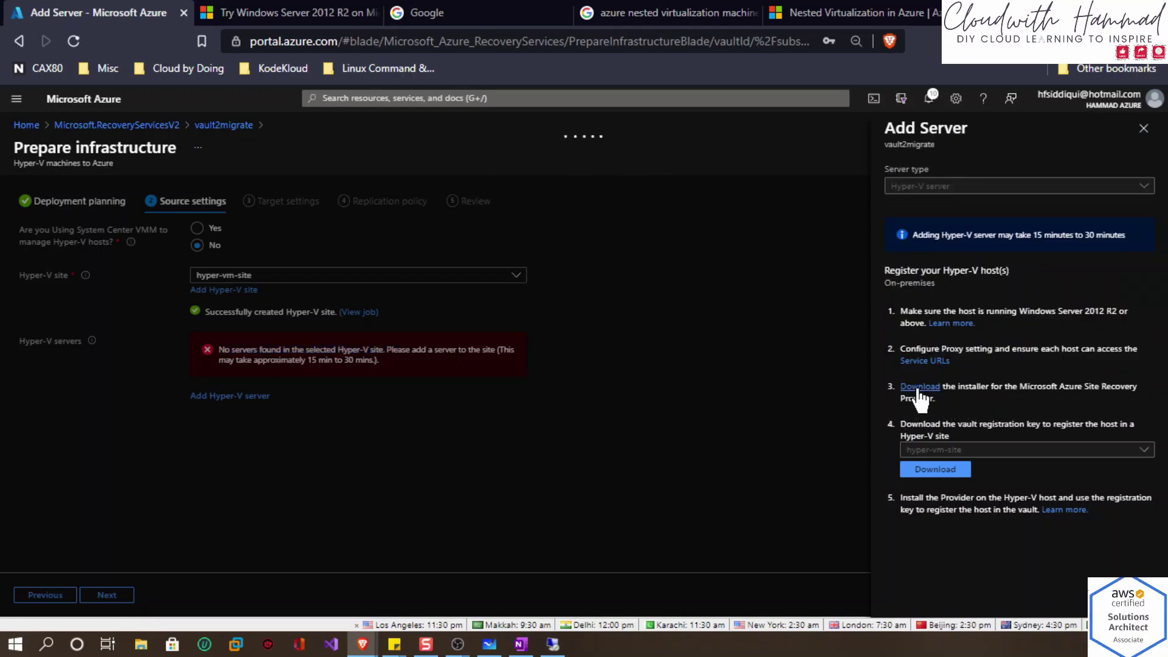
{"action": "right_click", "coordinate": [919, 390]}
{"action": "left_click", "coordinate": [961, 249]}
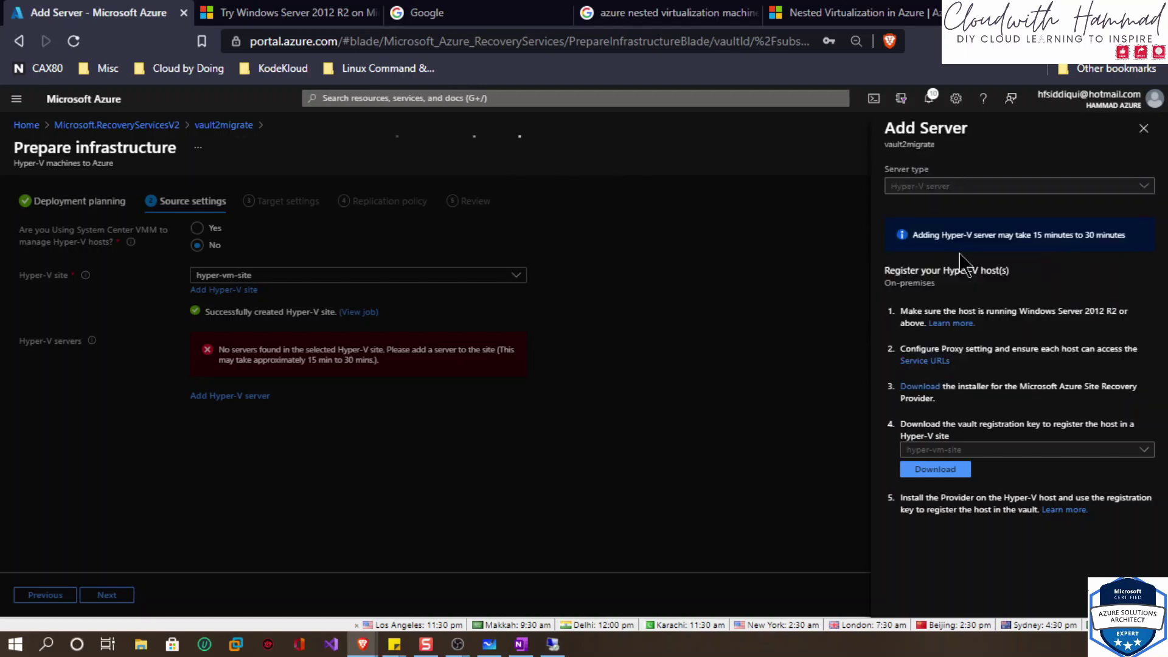
{"action": "left_click", "coordinate": [935, 472]}
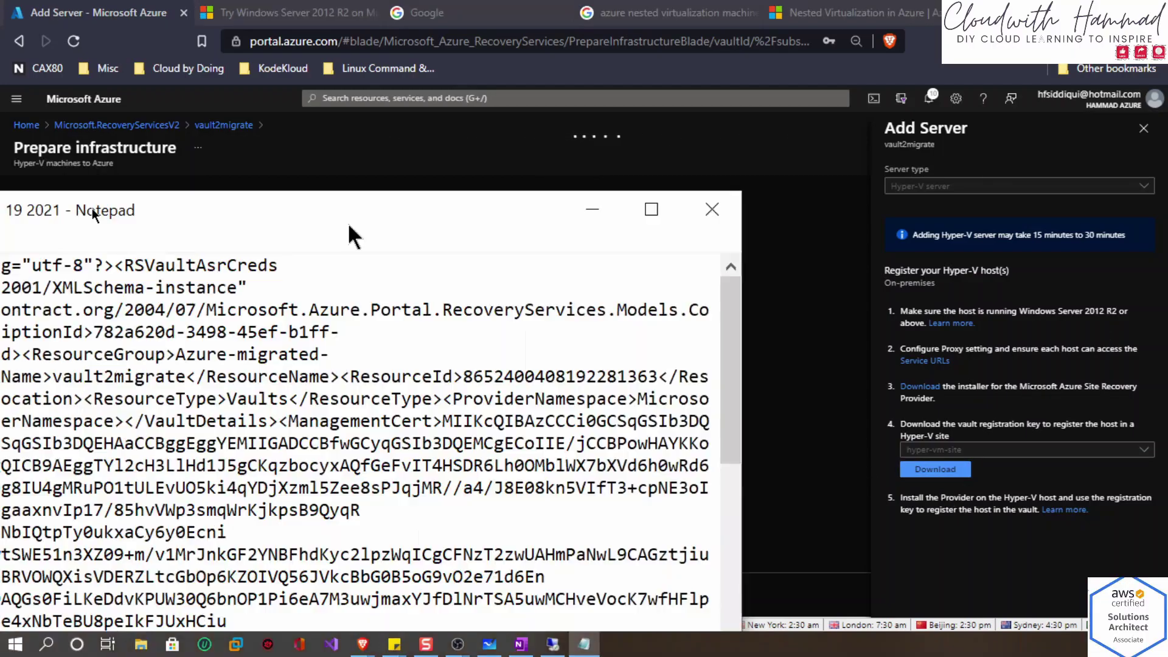
{"action": "left_click_drag", "start_coordinate": [353, 235], "coordinate": [376, 101]}
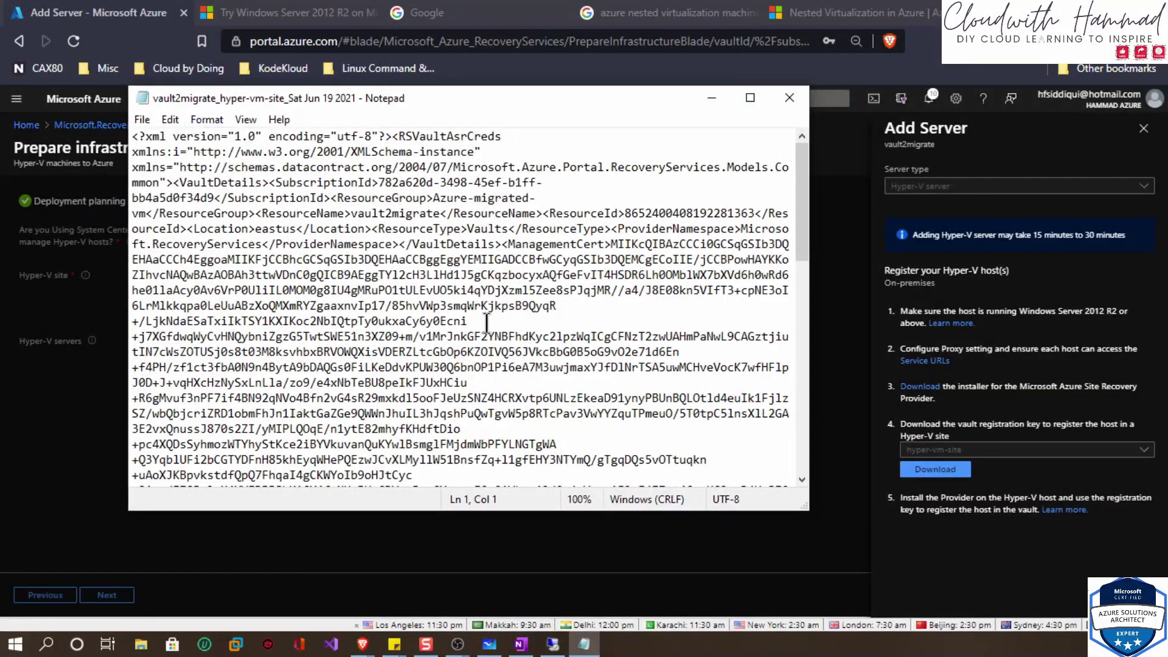
Save the registration key file into Downloads\migration and close Notepad.
{"action": "left_click", "coordinate": [140, 119]}
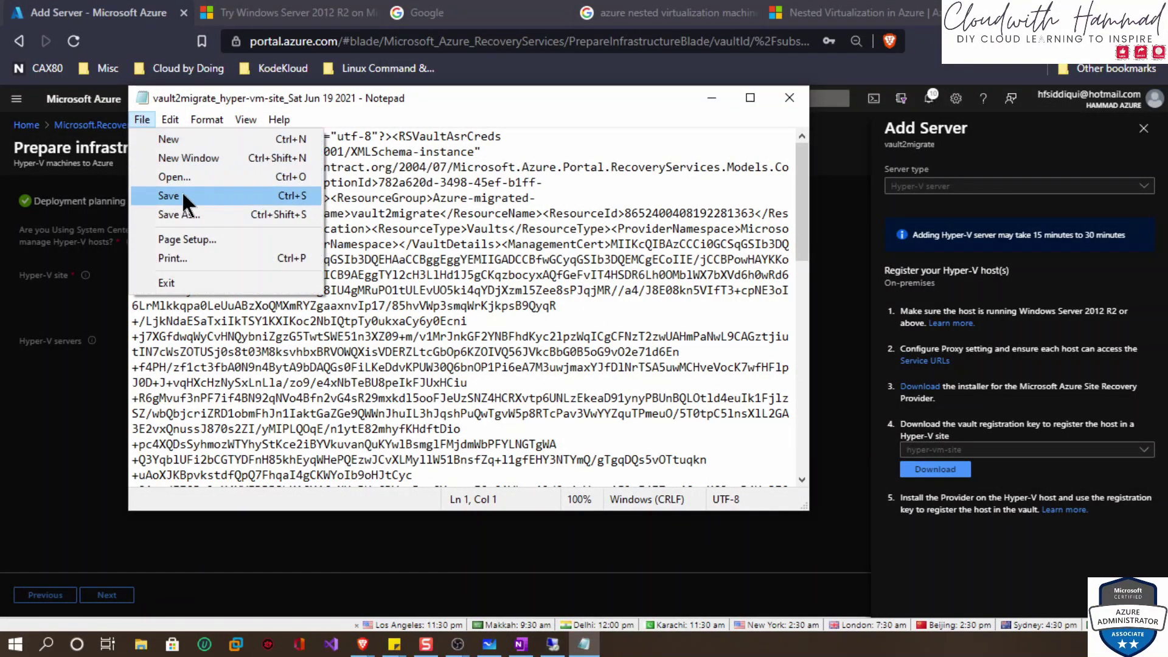
{"action": "left_click", "coordinate": [187, 211]}
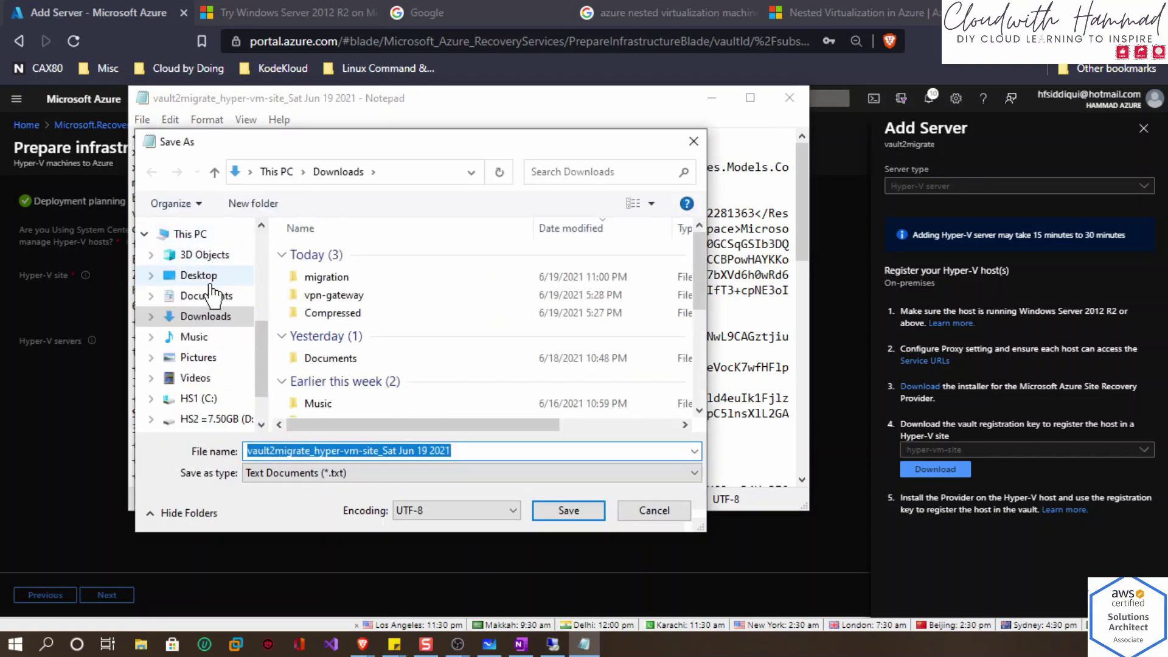
{"action": "left_click", "coordinate": [206, 276]}
{"action": "left_click", "coordinate": [206, 295]}
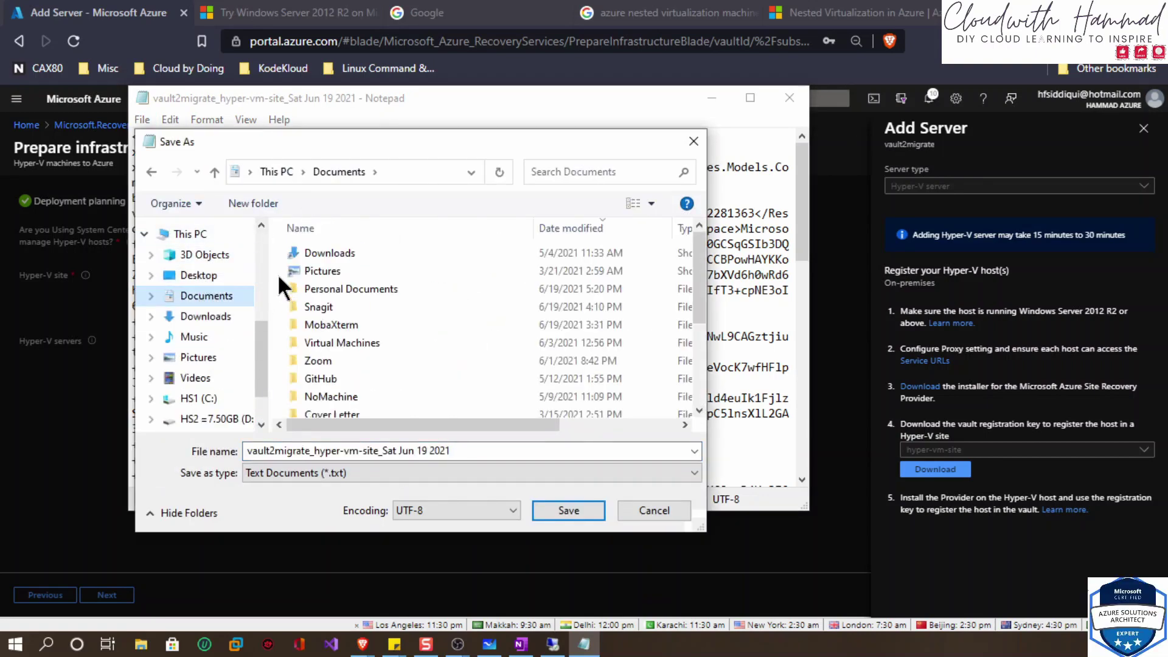
{"action": "left_click", "coordinate": [193, 316]}
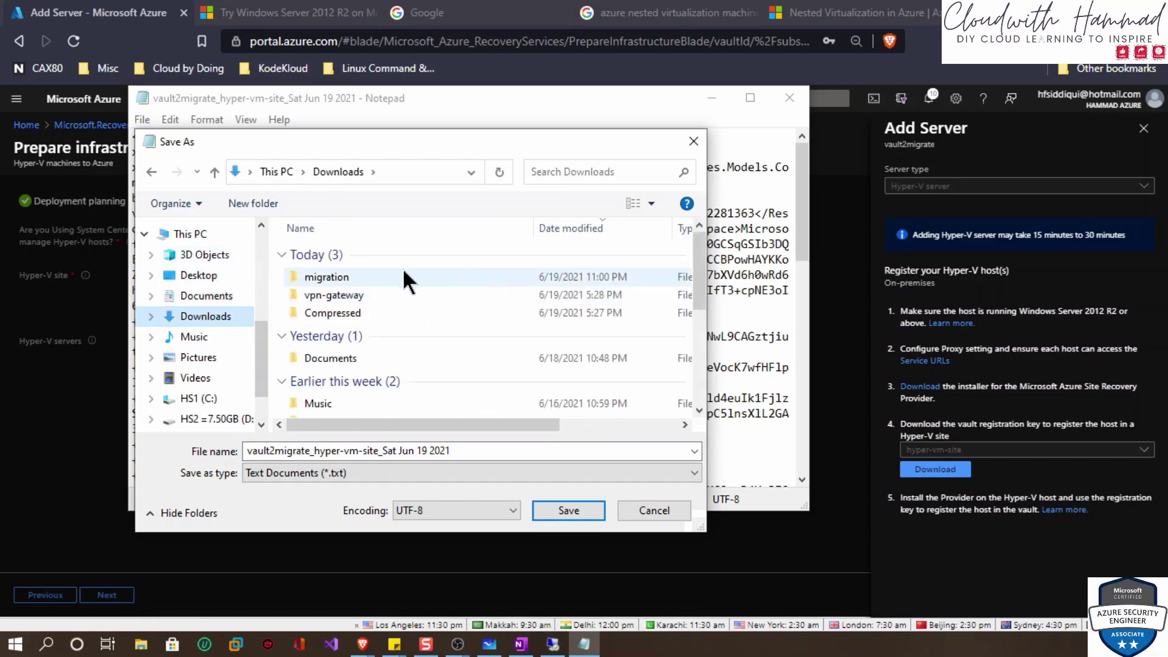
{"action": "double_click", "coordinate": [338, 277]}
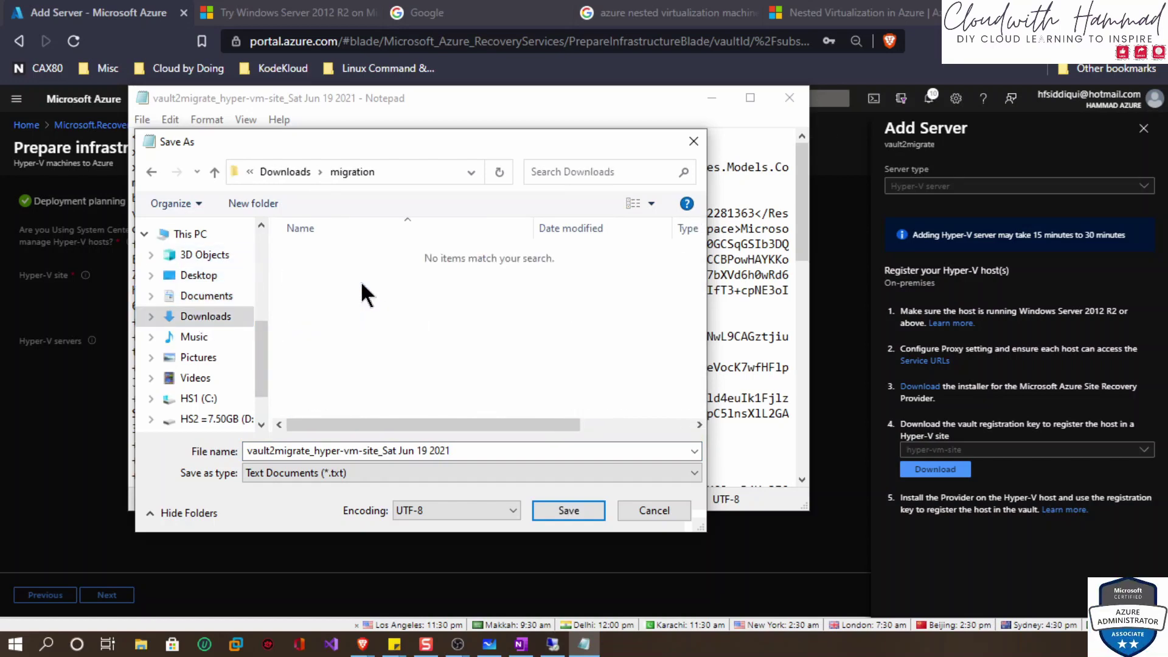
{"action": "left_click", "coordinate": [567, 503]}
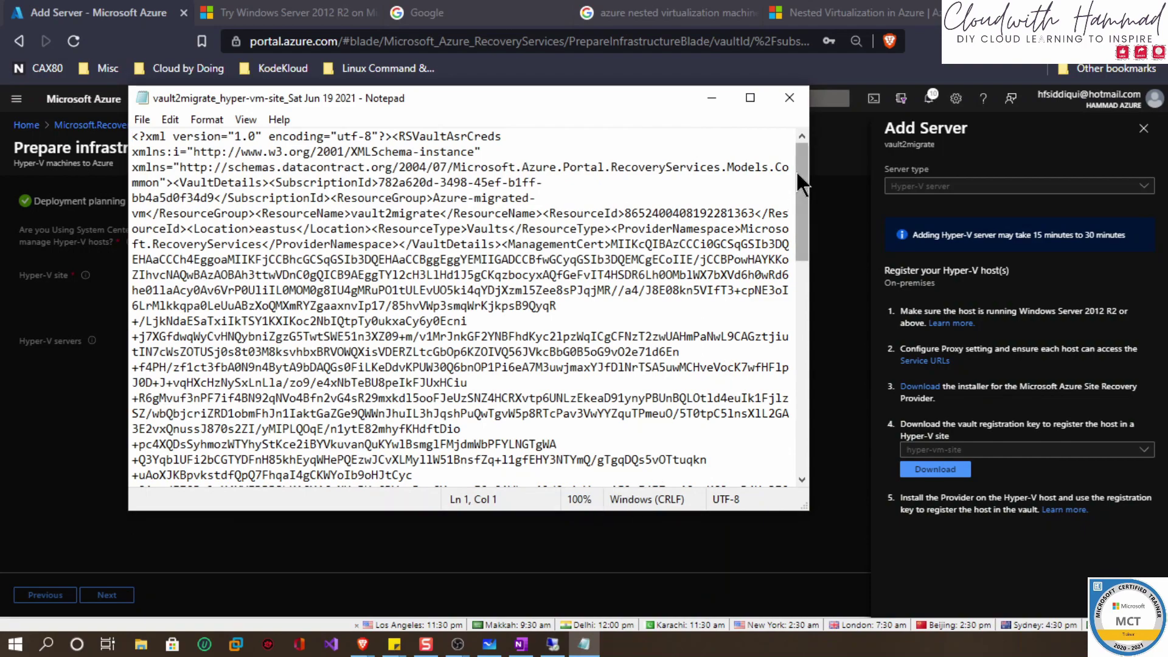
{"action": "left_click", "coordinate": [790, 98]}
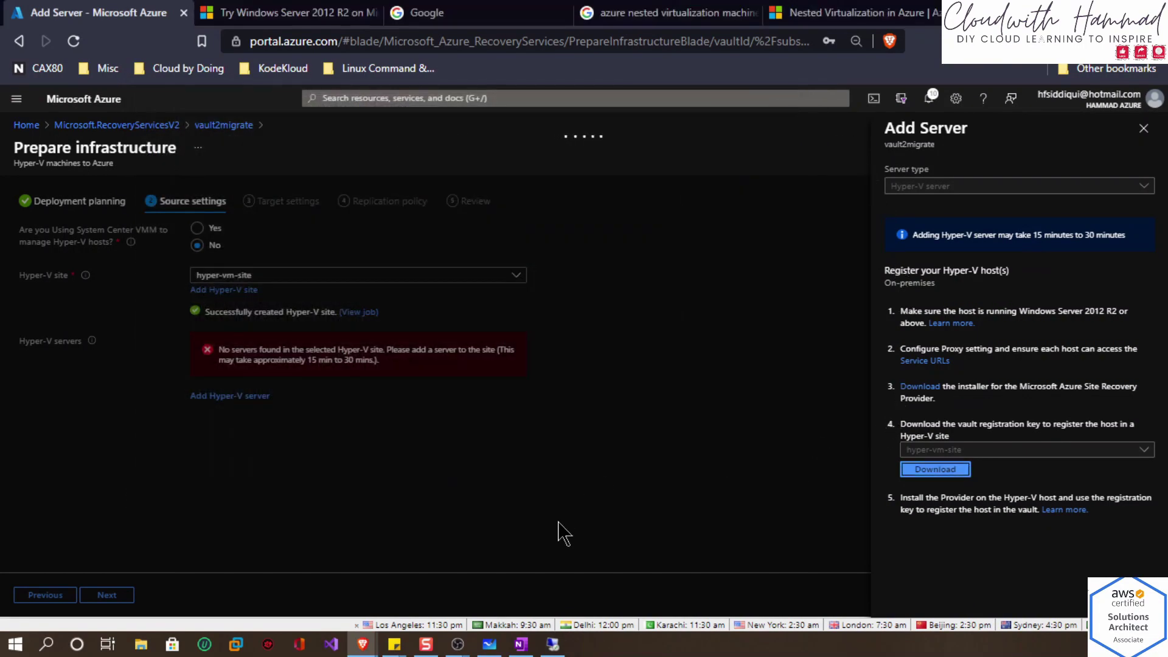
{"action": "left_click", "coordinate": [552, 645]}
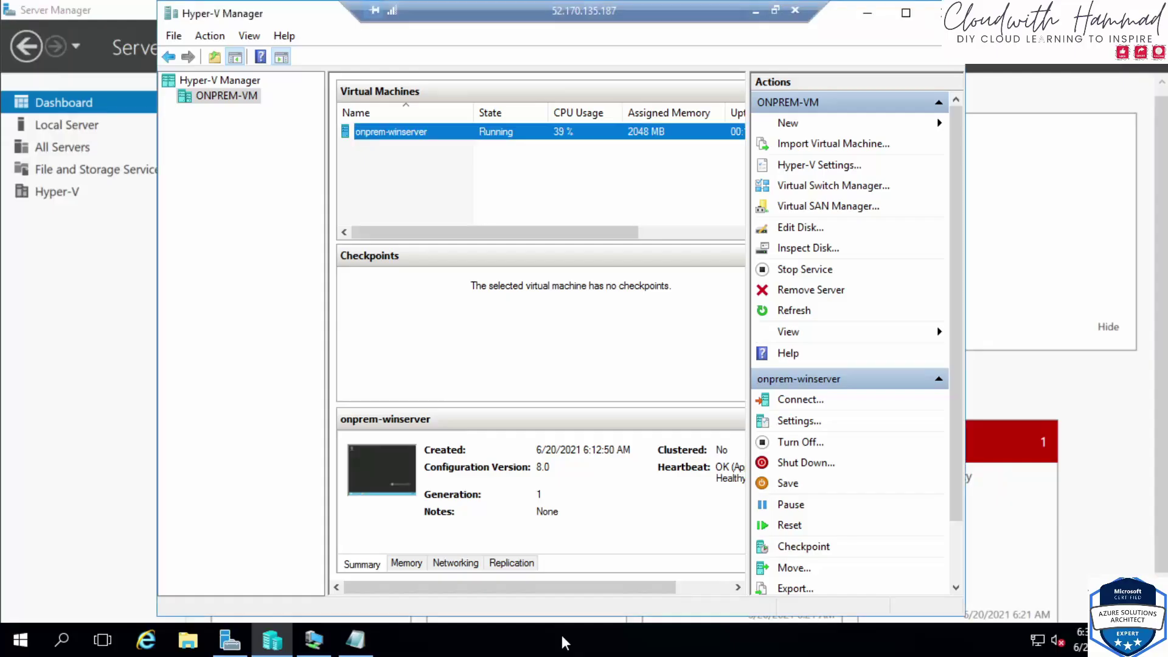
In Internet Explorer on the server, download AzureSiteRecoveryProvider.exe from the copied provider link.
{"action": "left_click", "coordinate": [867, 13]}
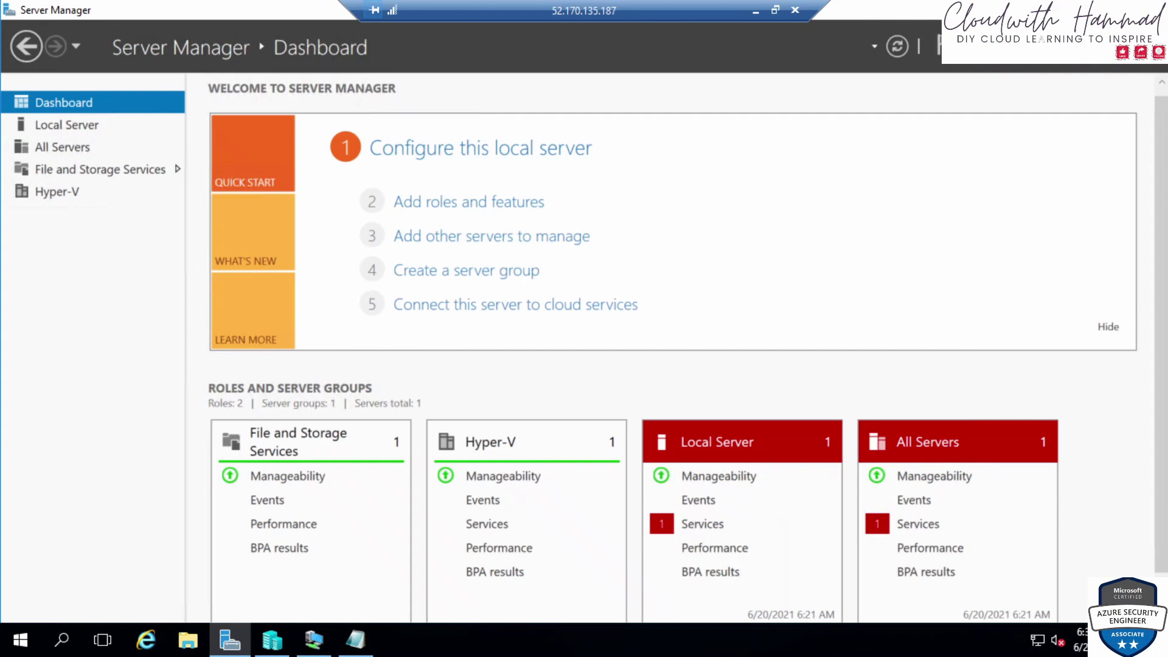
{"action": "key", "text": "super+d"}
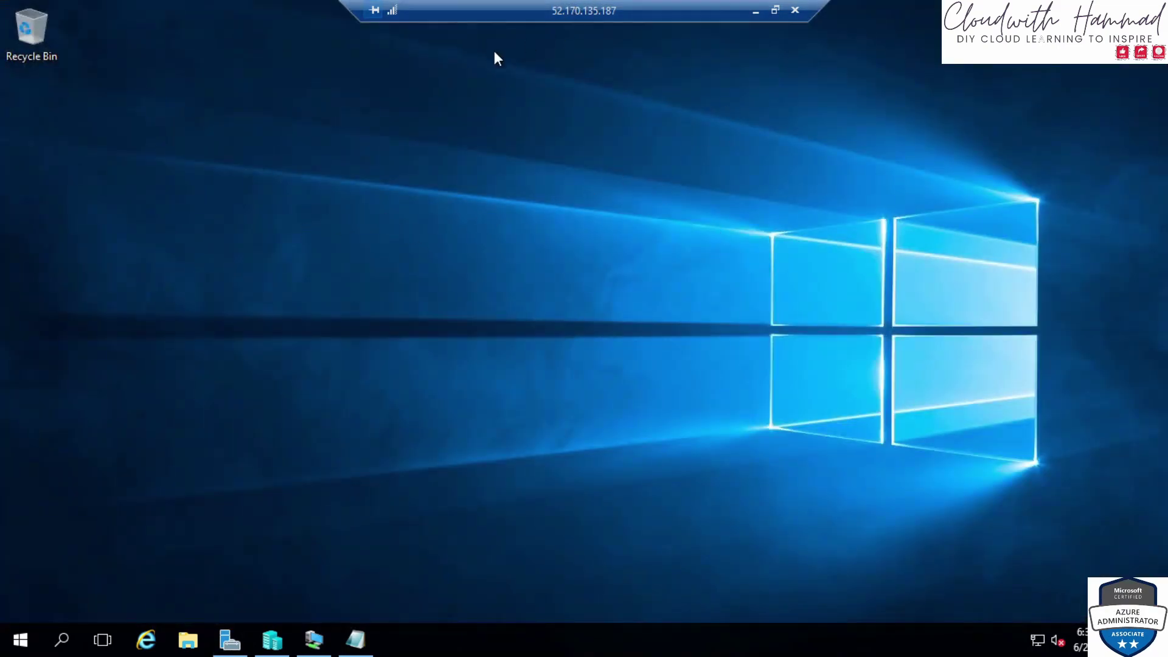
{"action": "right_click", "coordinate": [268, 156]}
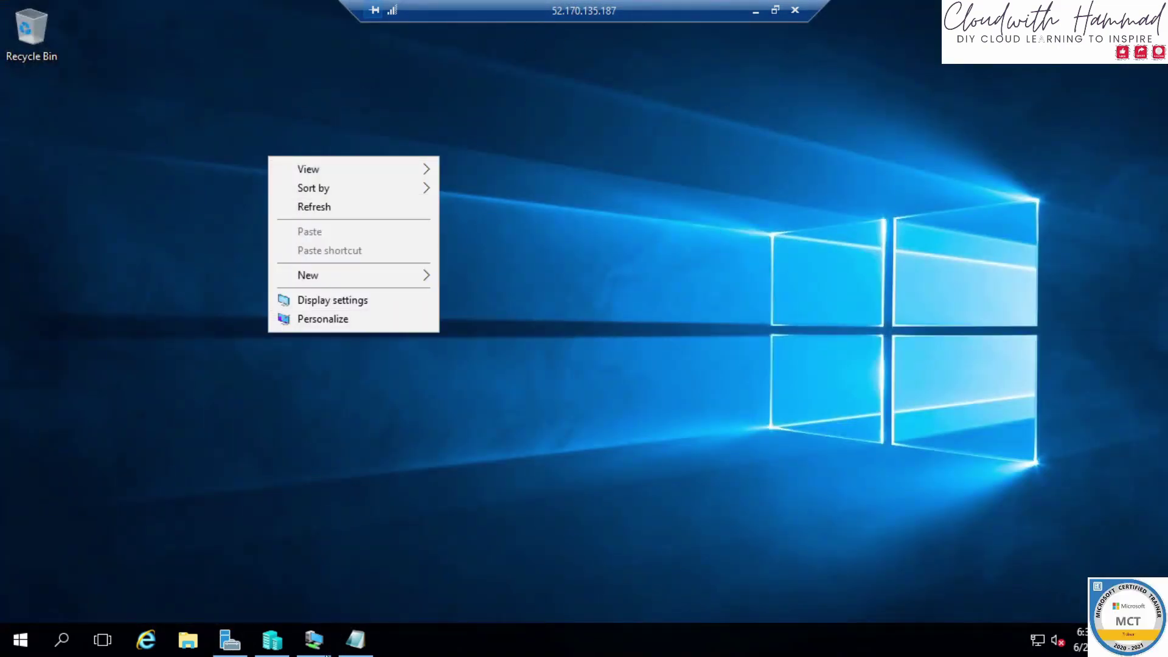
{"action": "left_click", "coordinate": [146, 639]}
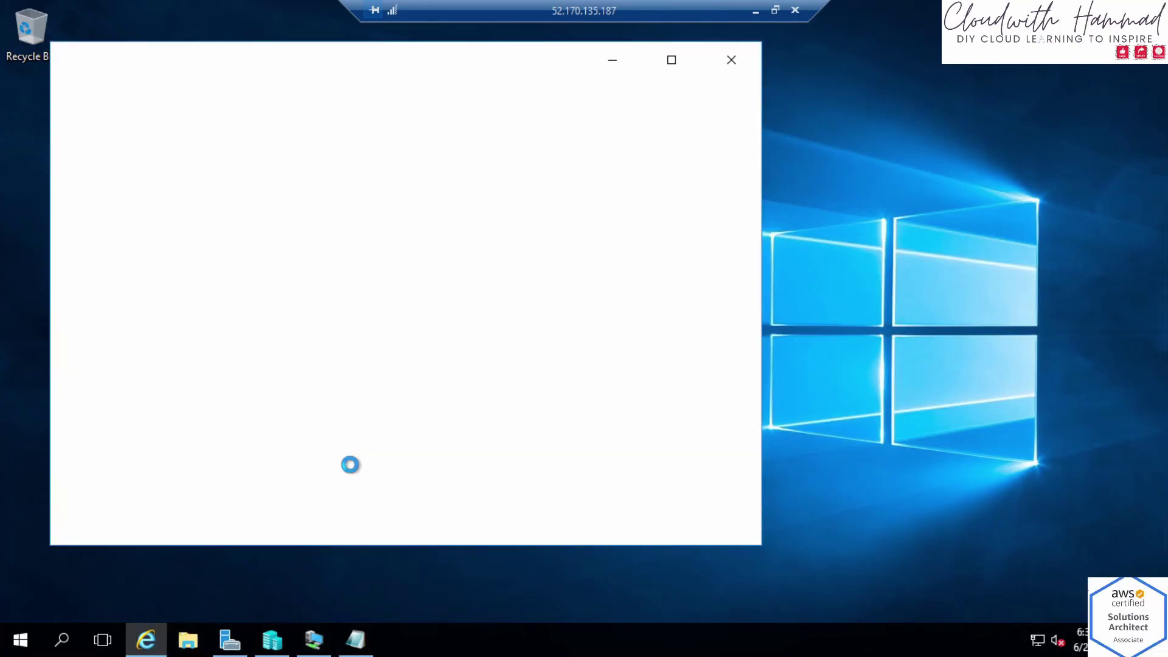
{"action": "right_click", "coordinate": [261, 89]}
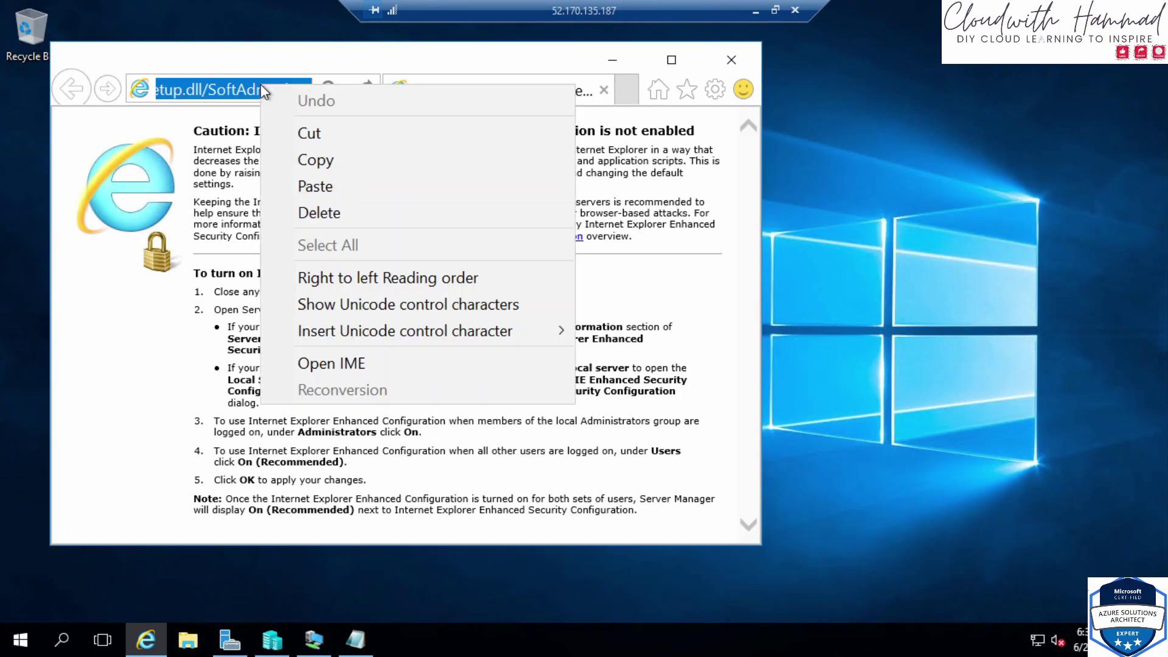
{"action": "left_click", "coordinate": [312, 189]}
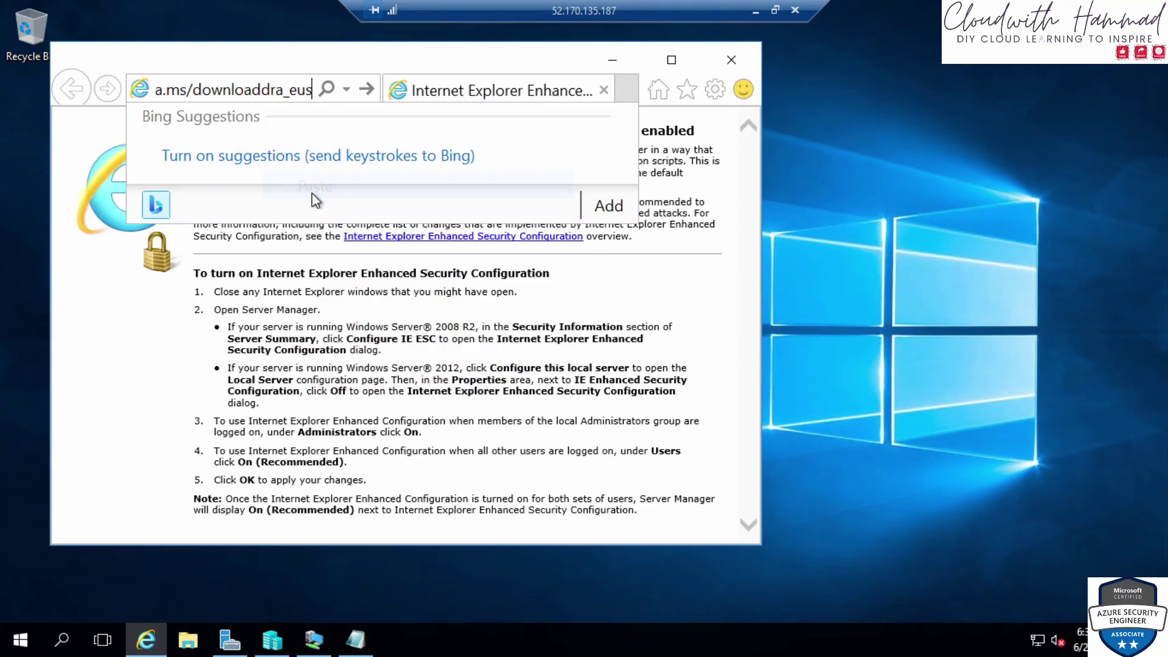
{"action": "key", "text": "Return"}
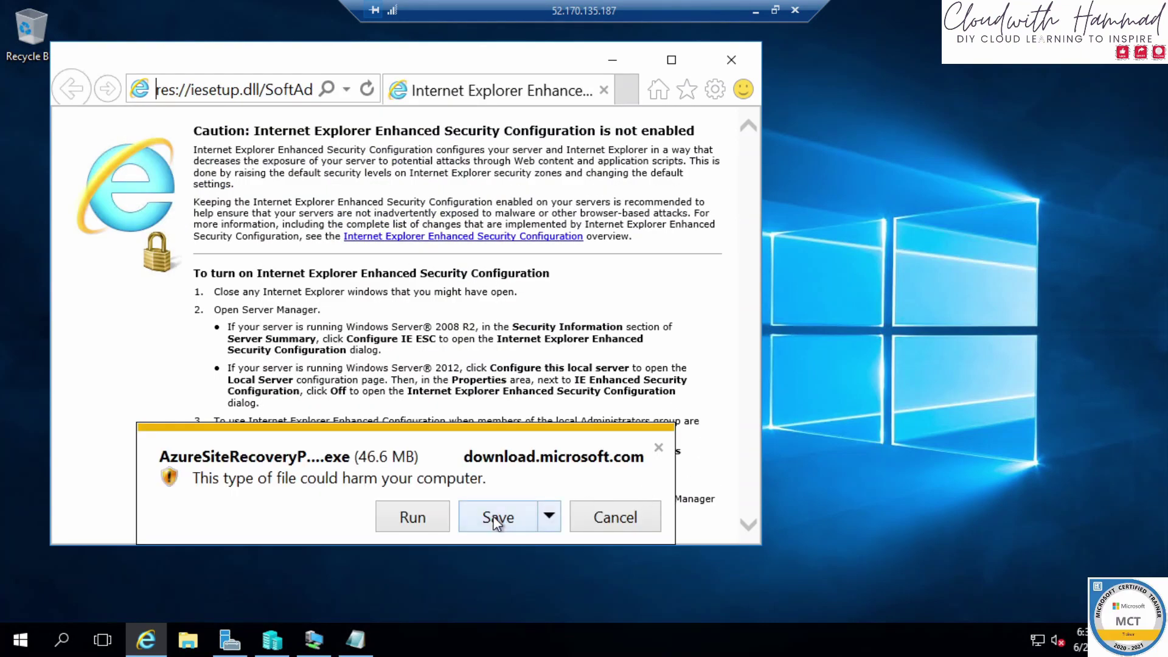
{"action": "left_click", "coordinate": [496, 519]}
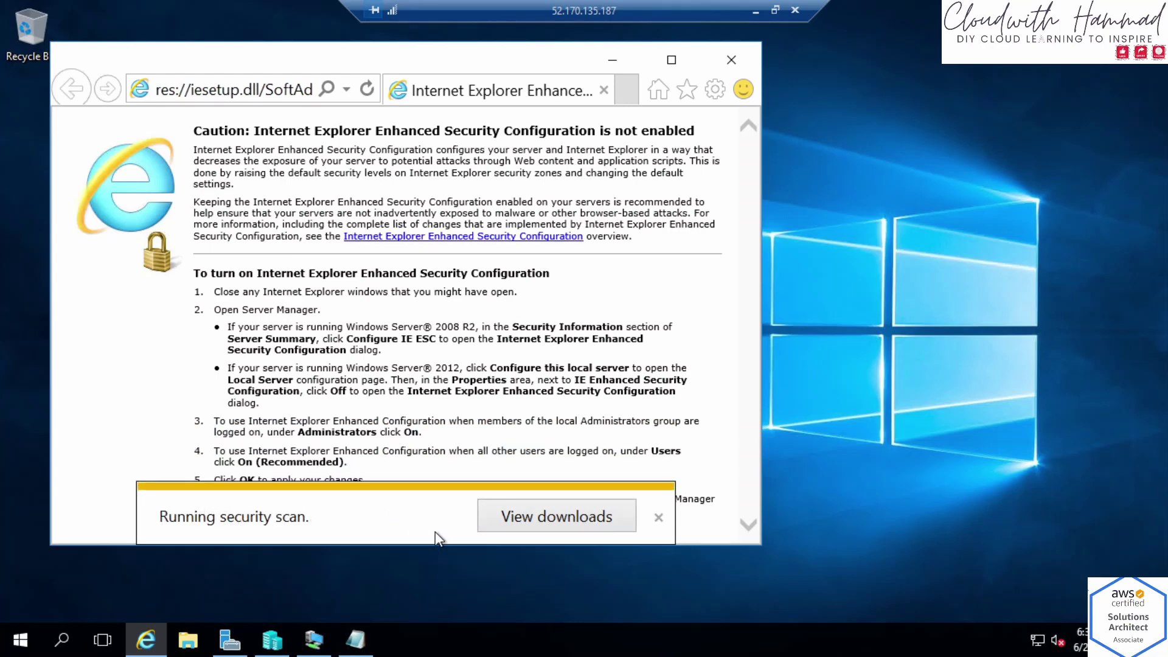
{"action": "left_click", "coordinate": [420, 523]}
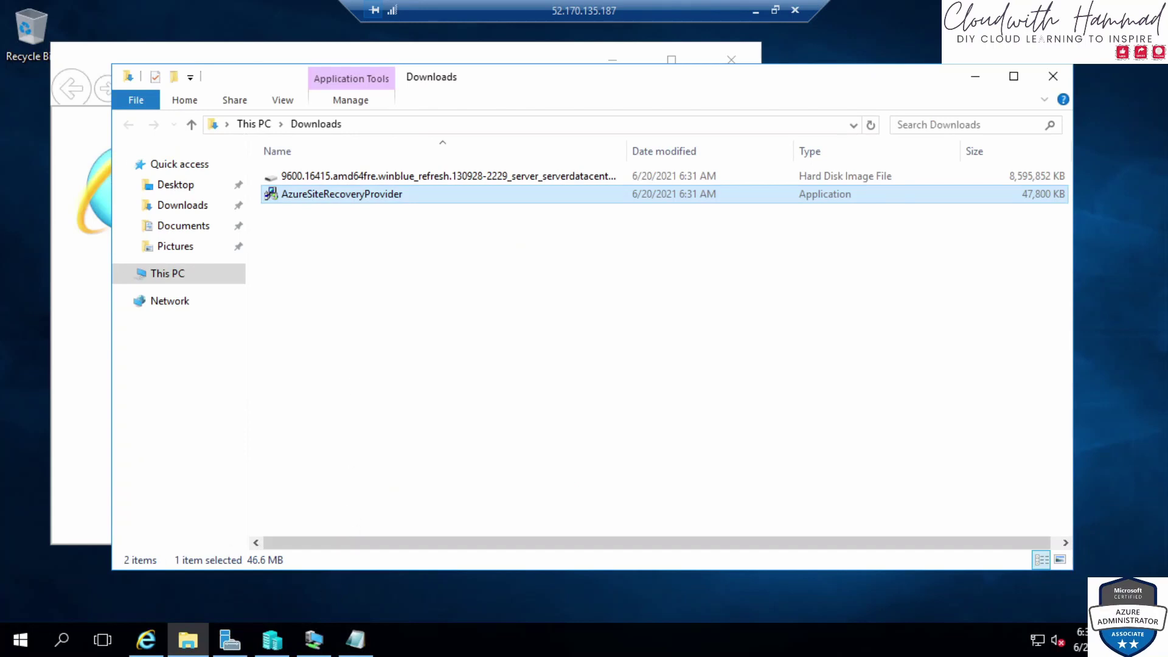
{"action": "left_click", "coordinate": [190, 649]}
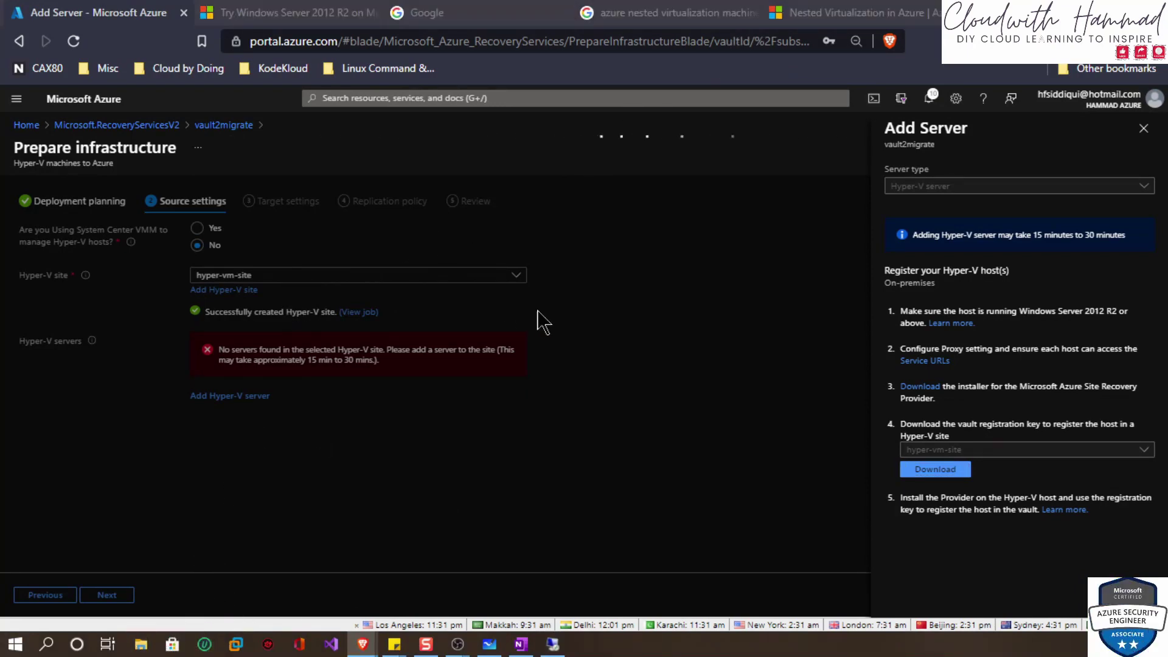
Copy the vault2migrate_hyper-vm-site VaultCredentials file from the local Downloads\migration folder.
{"action": "key", "text": "super+e"}
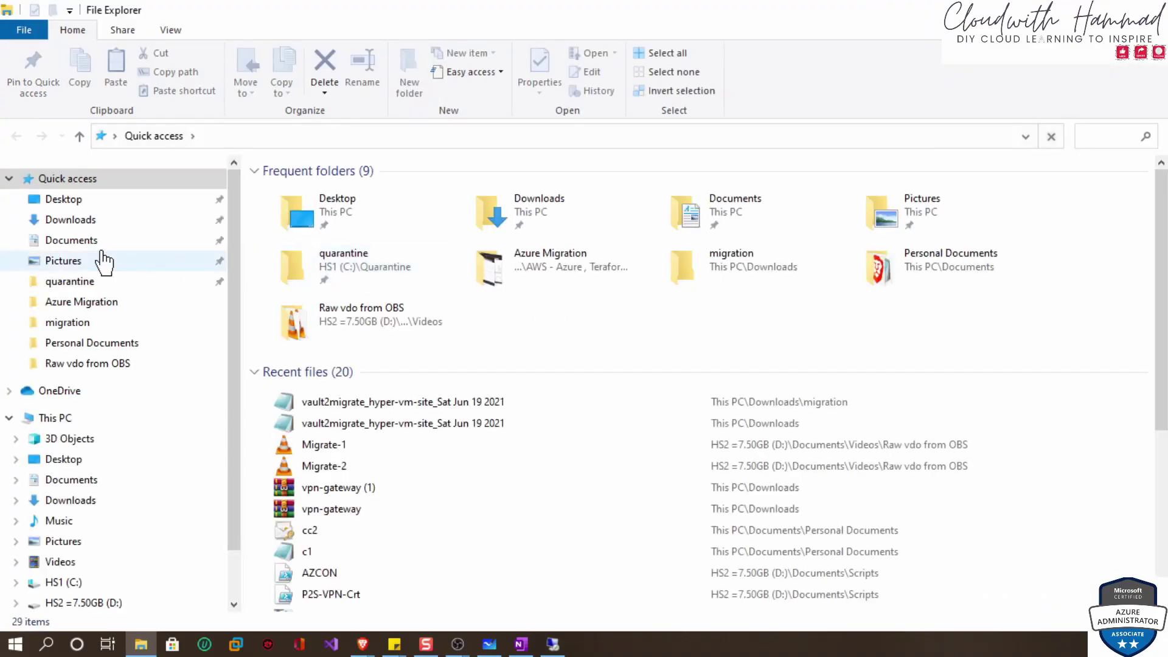
{"action": "left_click", "coordinate": [119, 224]}
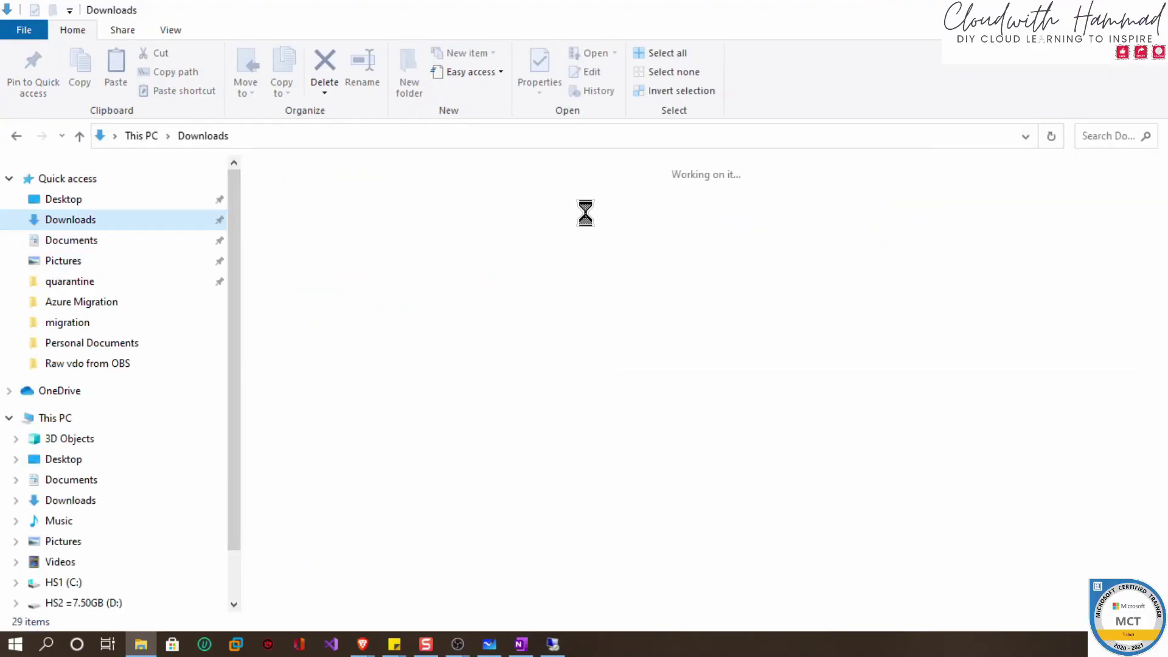
{"action": "left_click", "coordinate": [602, 222]}
{"action": "double_click", "coordinate": [604, 226]}
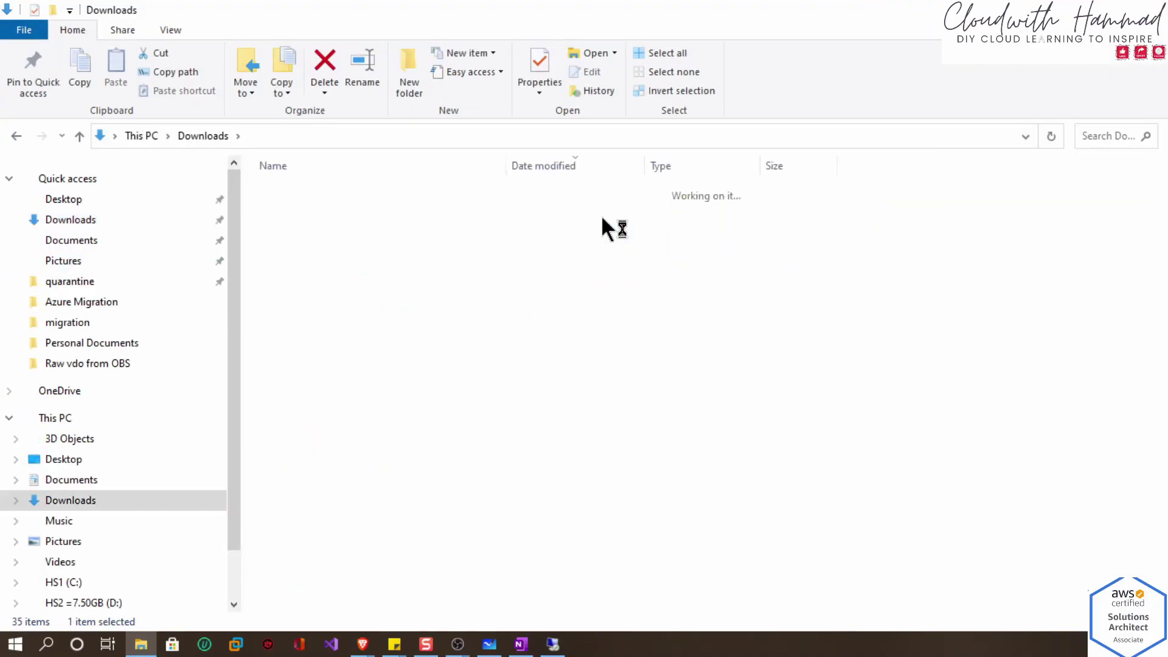
{"action": "left_click", "coordinate": [359, 191]}
{"action": "right_click", "coordinate": [357, 193]}
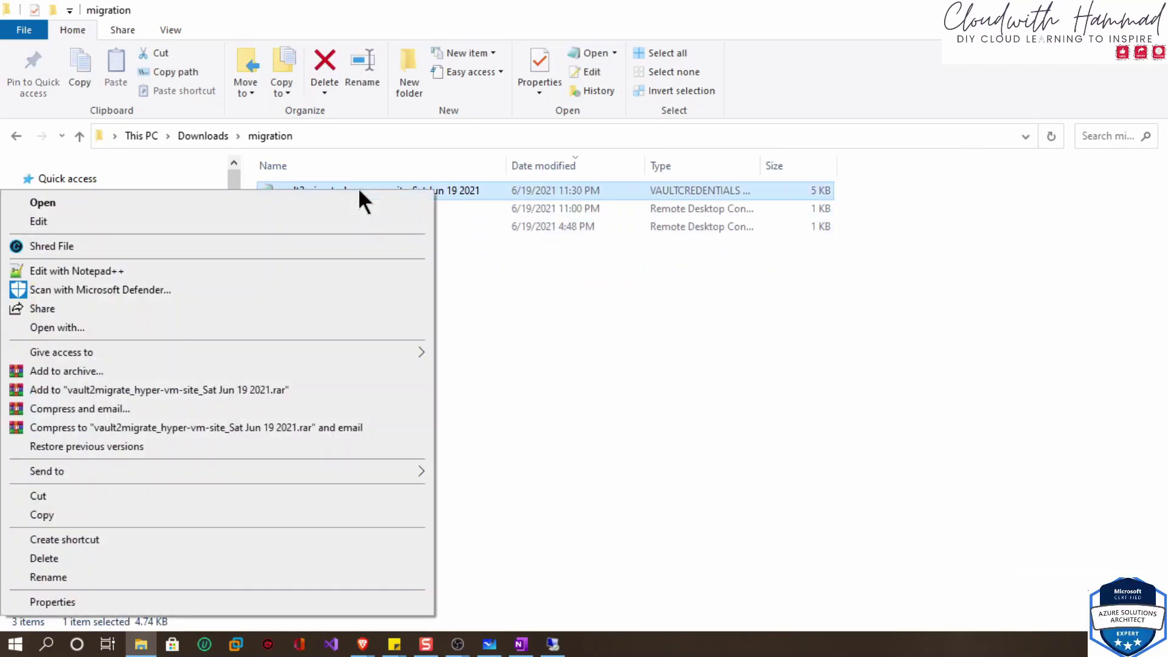
{"action": "left_click", "coordinate": [308, 515]}
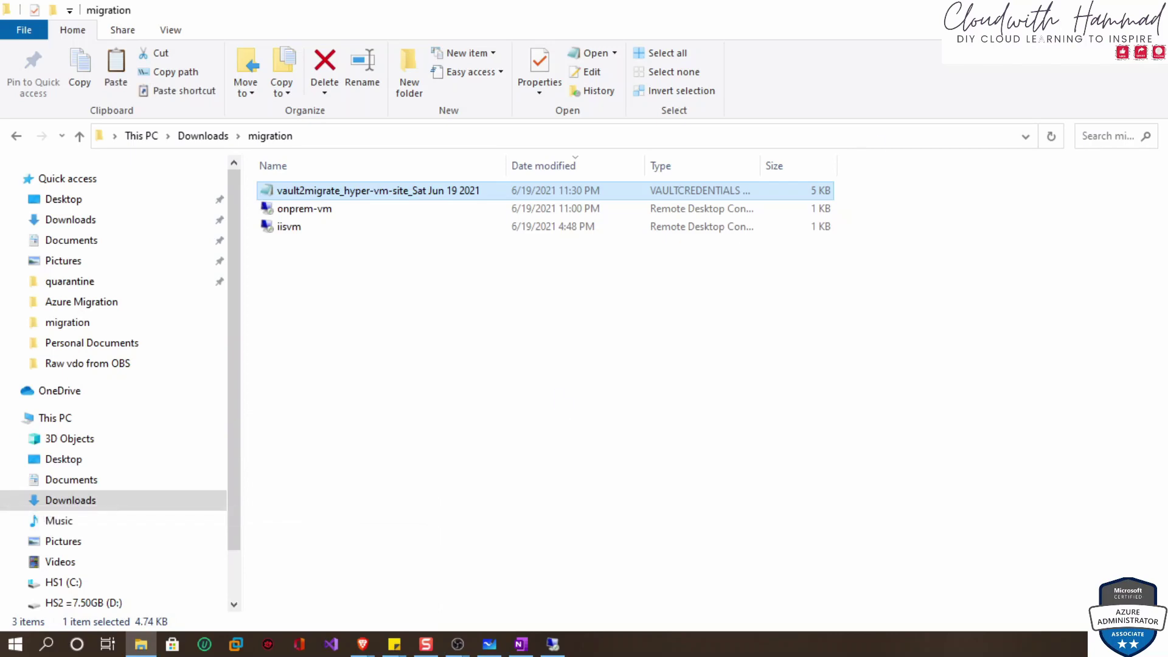
Paste the credentials file onto the remote server's desktop beneath Recycle Bin.
{"action": "key", "text": "alt+Tab"}
{"action": "left_click", "coordinate": [553, 643]}
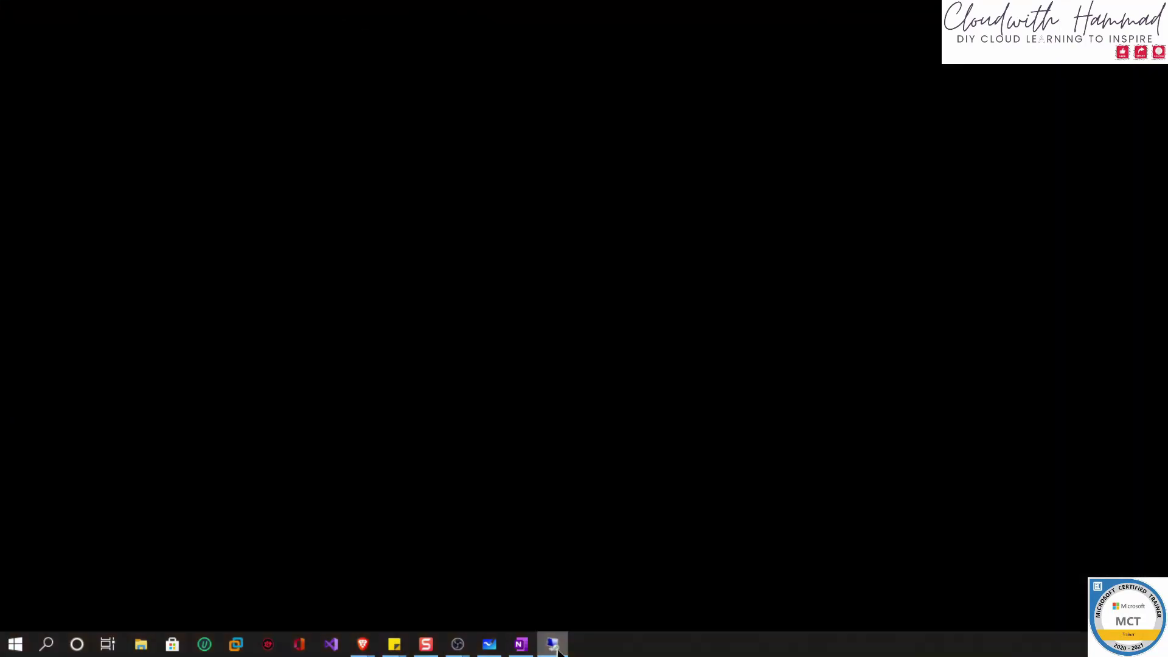
{"action": "mouse_move", "coordinate": [490, 79]}
{"action": "left_mouse_down"}
{"action": "mouse_move", "coordinate": [618, 65]}
{"action": "mouse_move", "coordinate": [481, 88]}
{"action": "left_mouse_up"}
{"action": "right_click", "coordinate": [78, 123]}
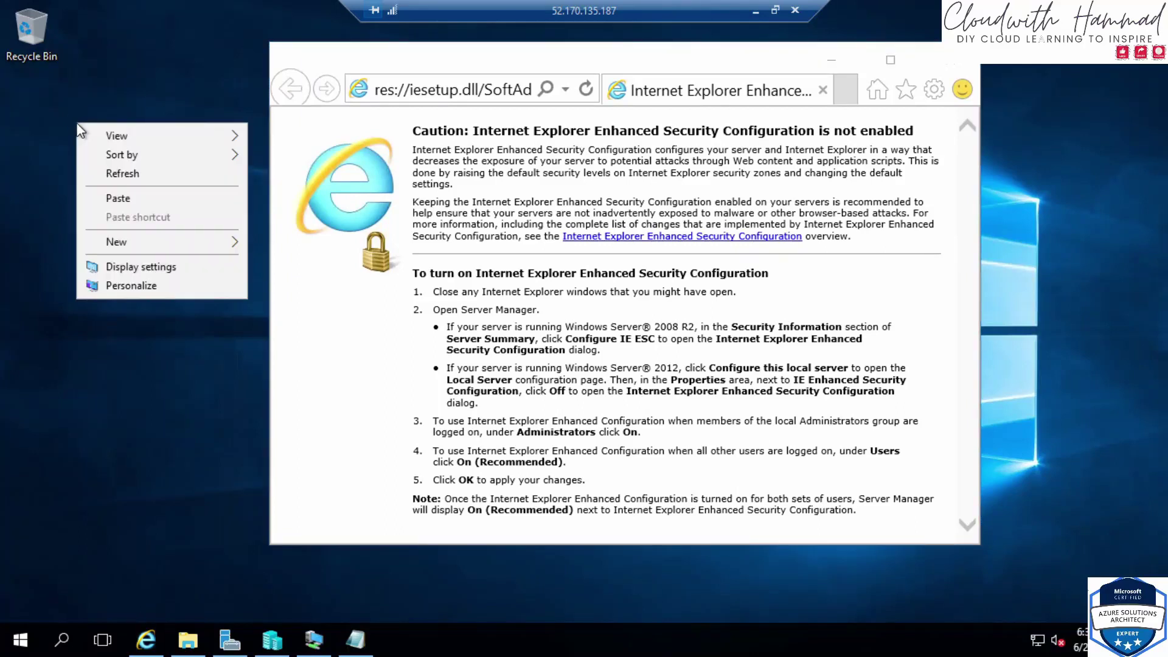
{"action": "left_click", "coordinate": [117, 200]}
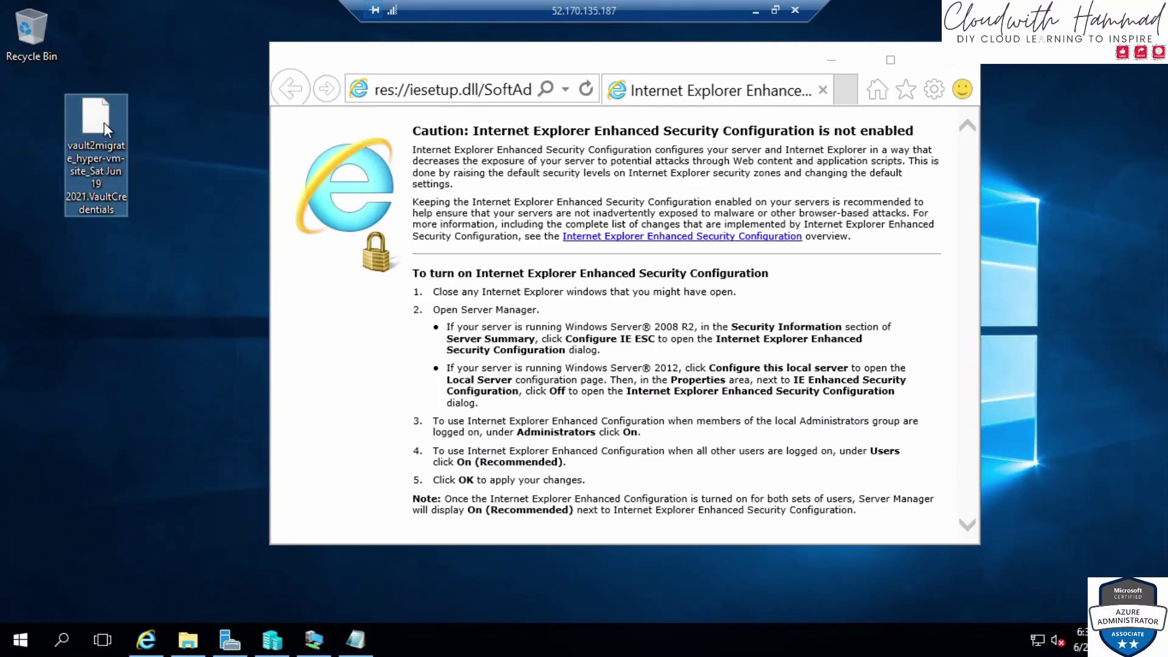
{"action": "left_click_drag", "start_coordinate": [108, 129], "coordinate": [48, 116]}
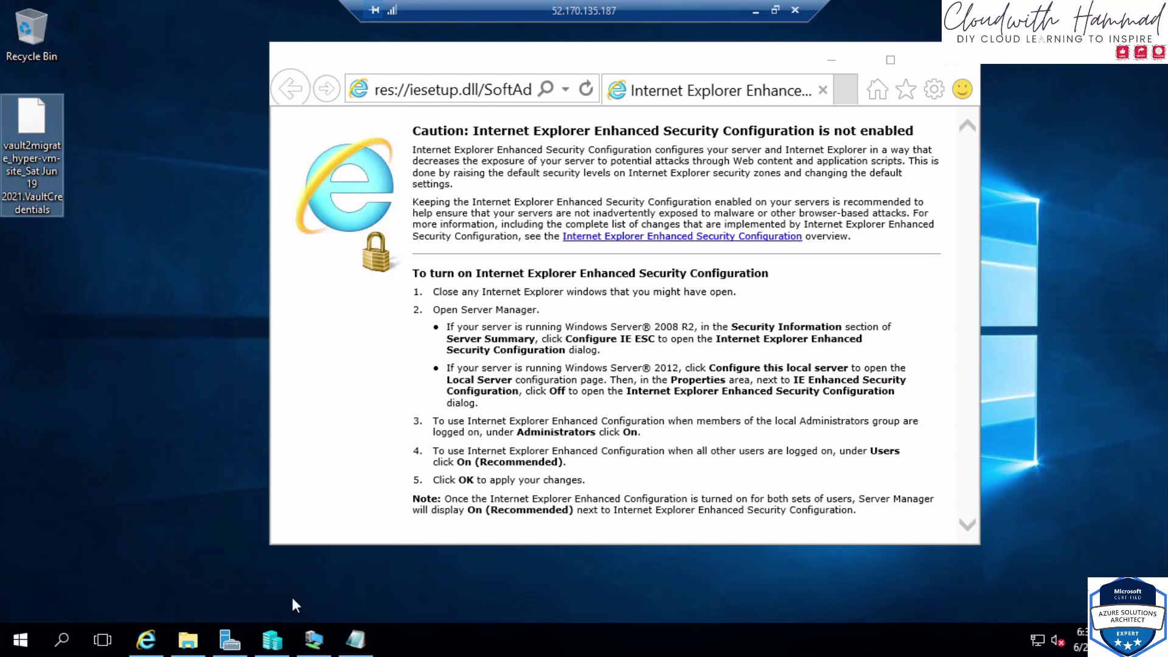
Launch AzureSiteRecoveryProvider.exe from the server's Downloads folder.
{"action": "left_click", "coordinate": [188, 639]}
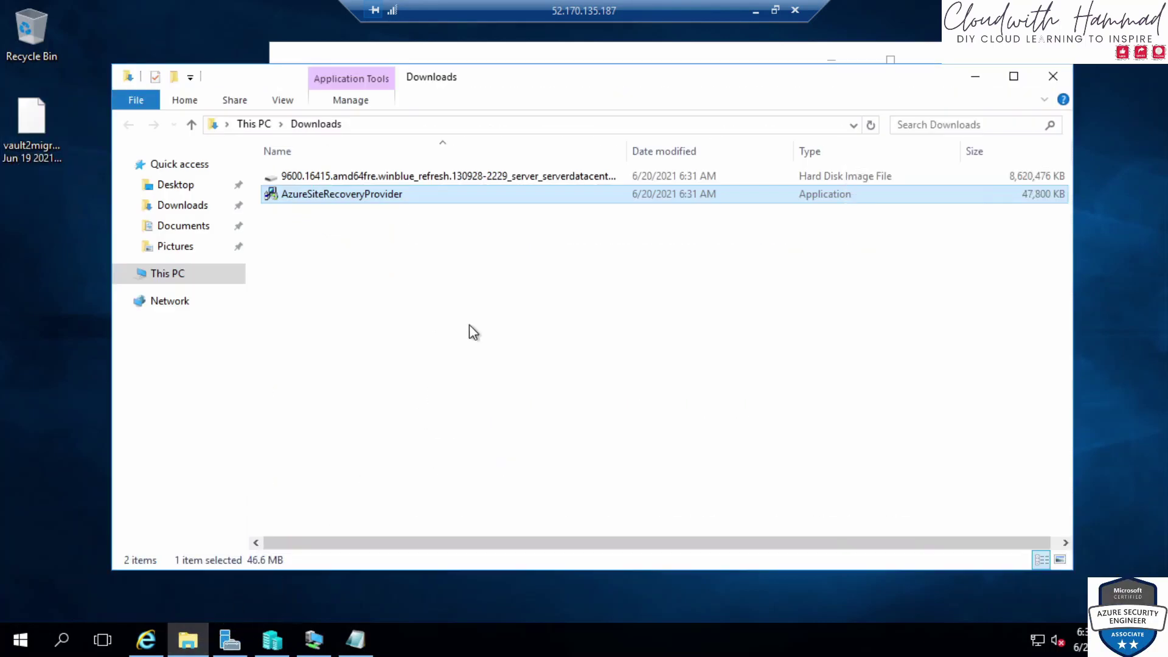
{"action": "double_click", "coordinate": [297, 193]}
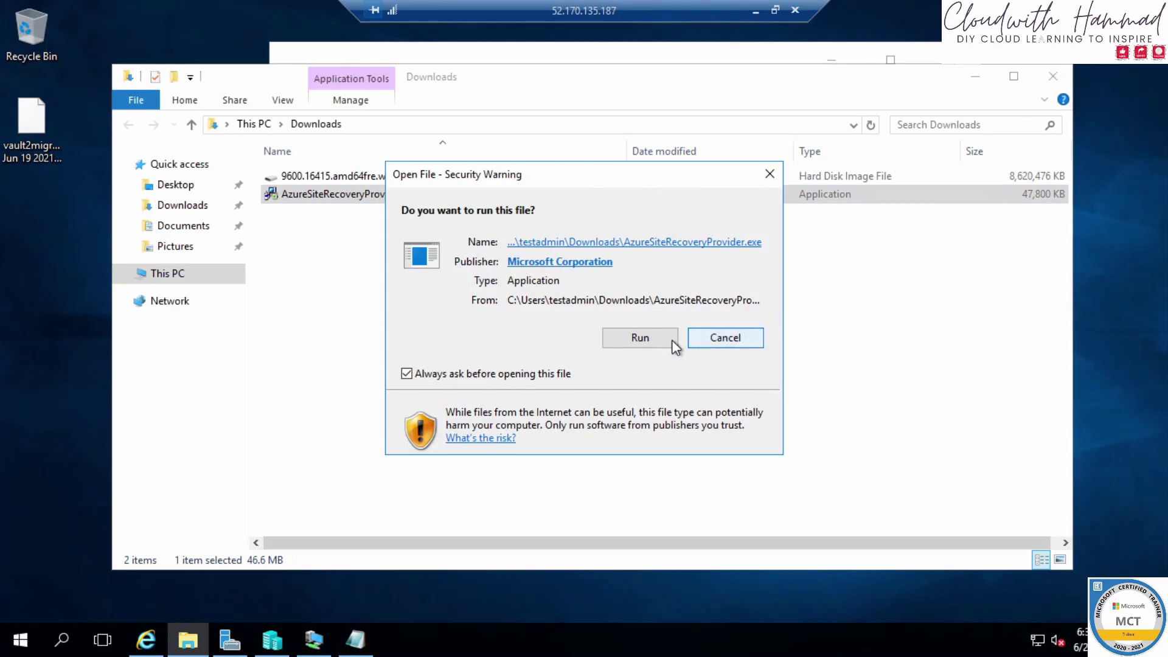
{"action": "left_click", "coordinate": [645, 339]}
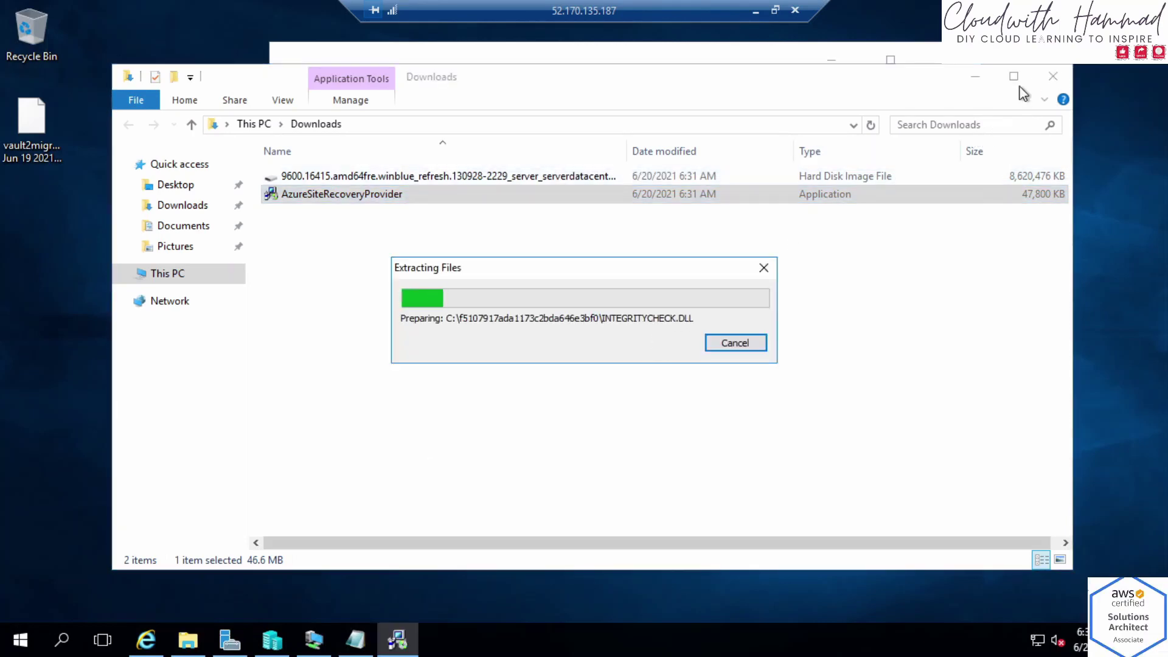
{"action": "left_click", "coordinate": [1053, 76]}
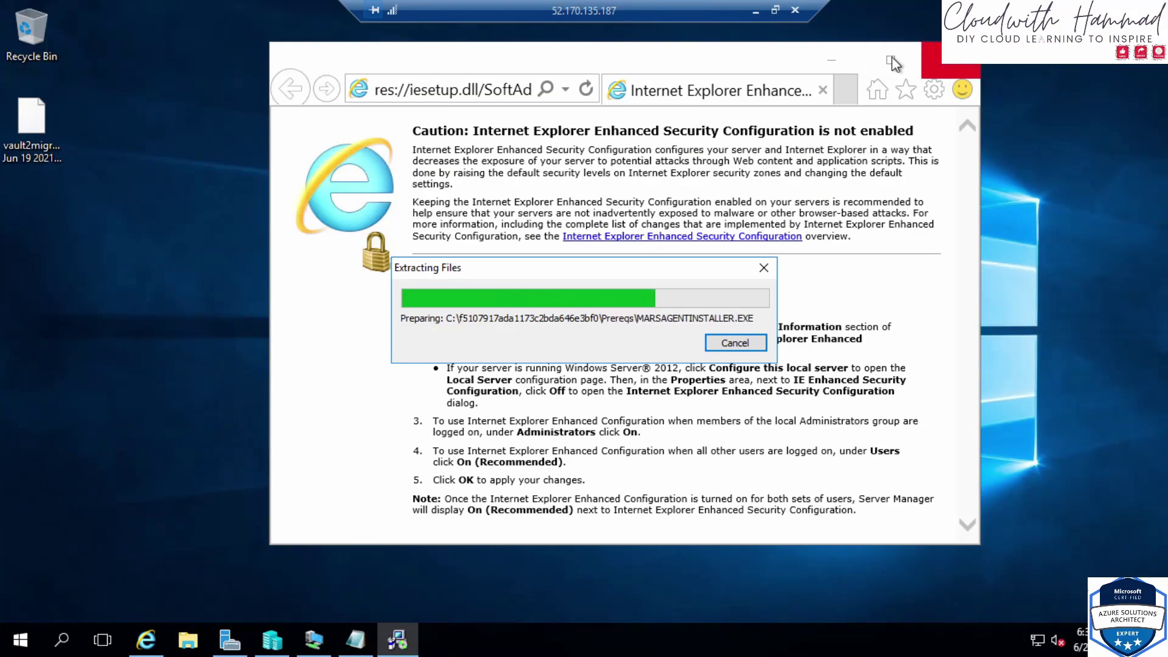
{"action": "left_click", "coordinate": [834, 59]}
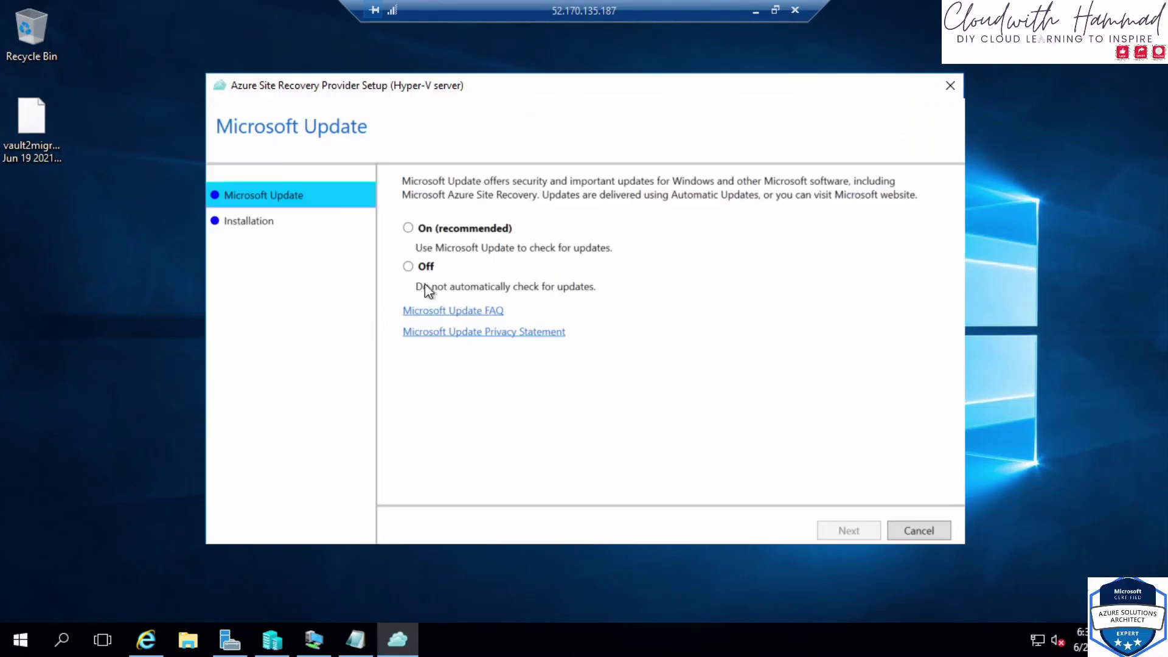
Install the provider with Microsoft Update turned on and begin server registration.
{"action": "left_click", "coordinate": [407, 229]}
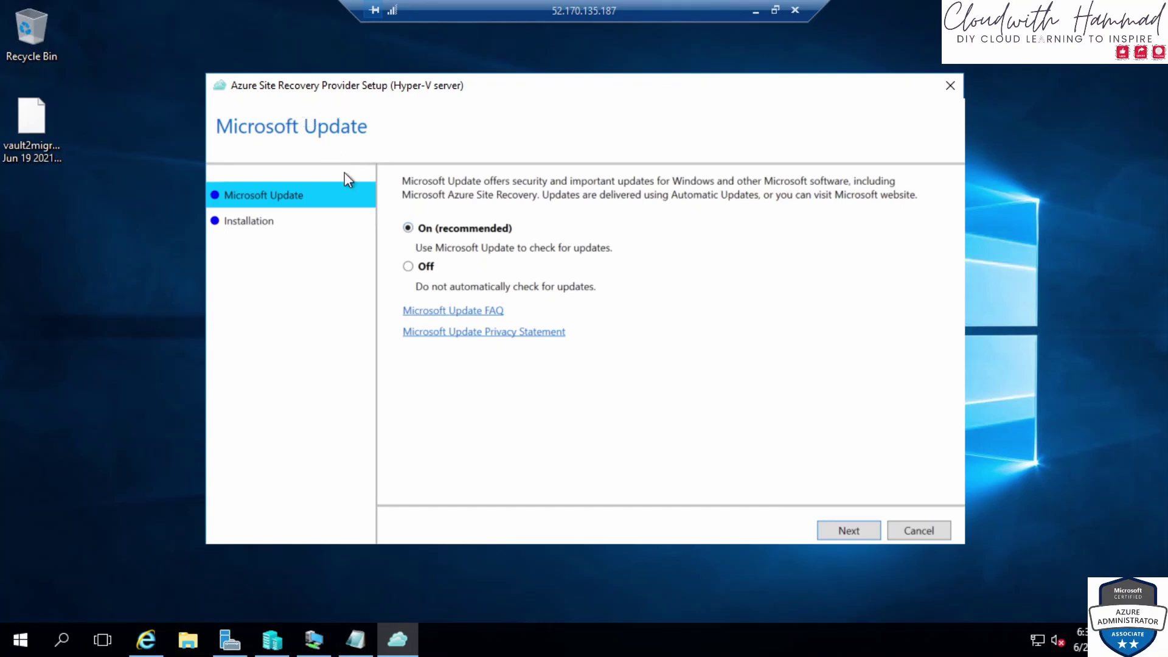
{"action": "left_click", "coordinate": [859, 527]}
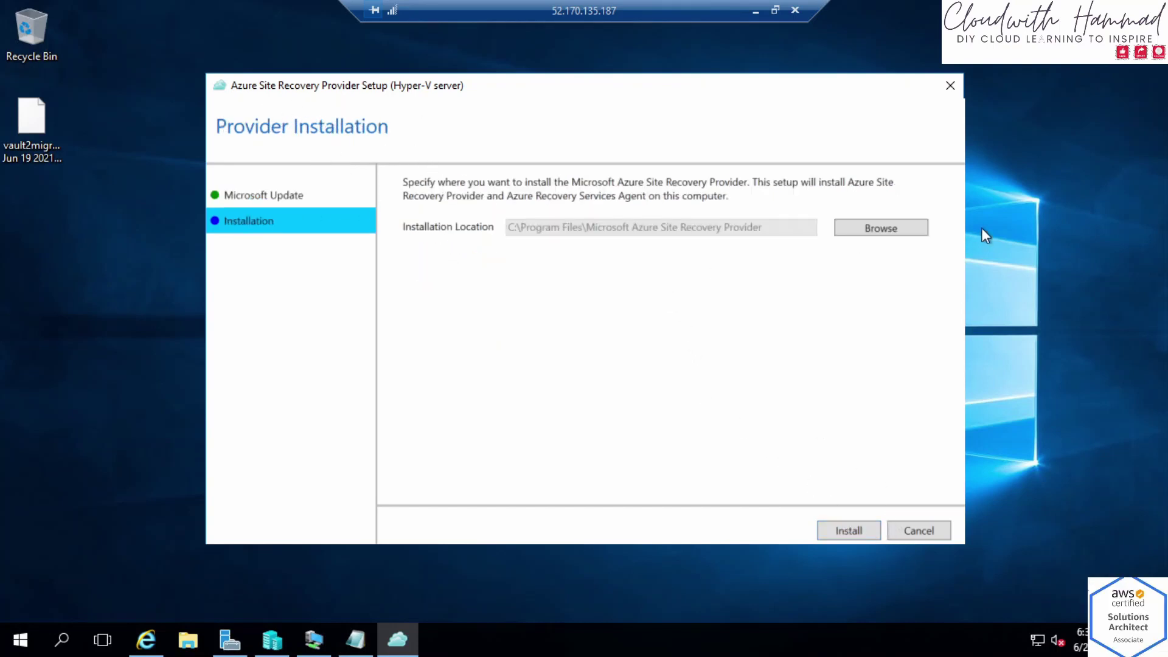
{"action": "left_click", "coordinate": [869, 531]}
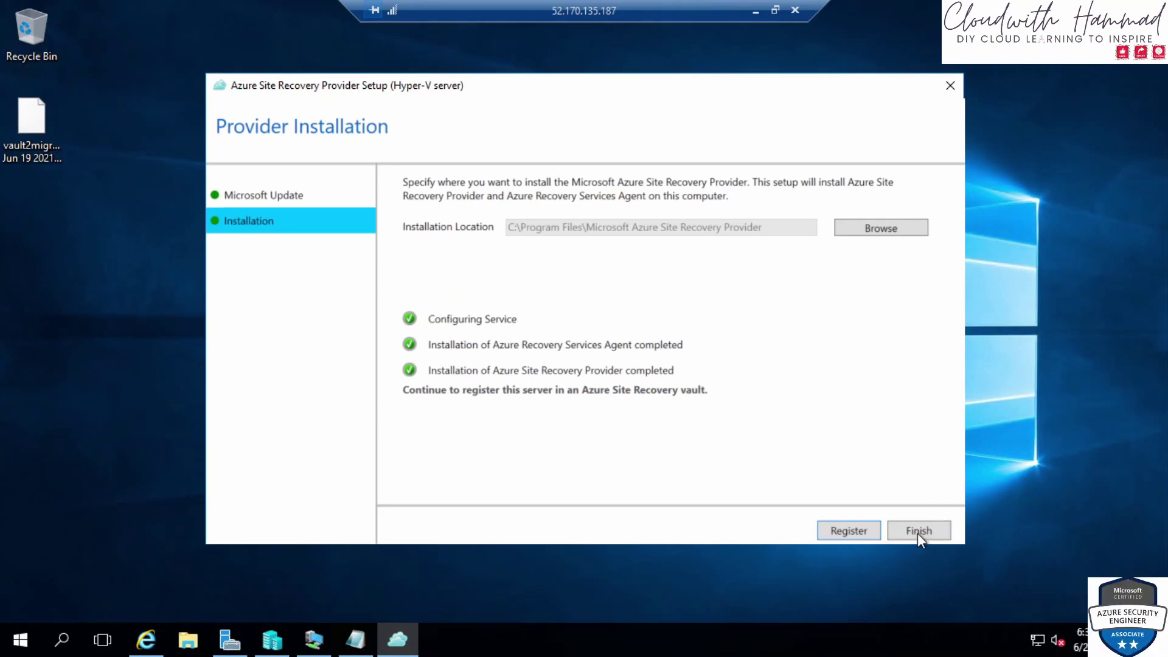
{"action": "left_click", "coordinate": [843, 531]}
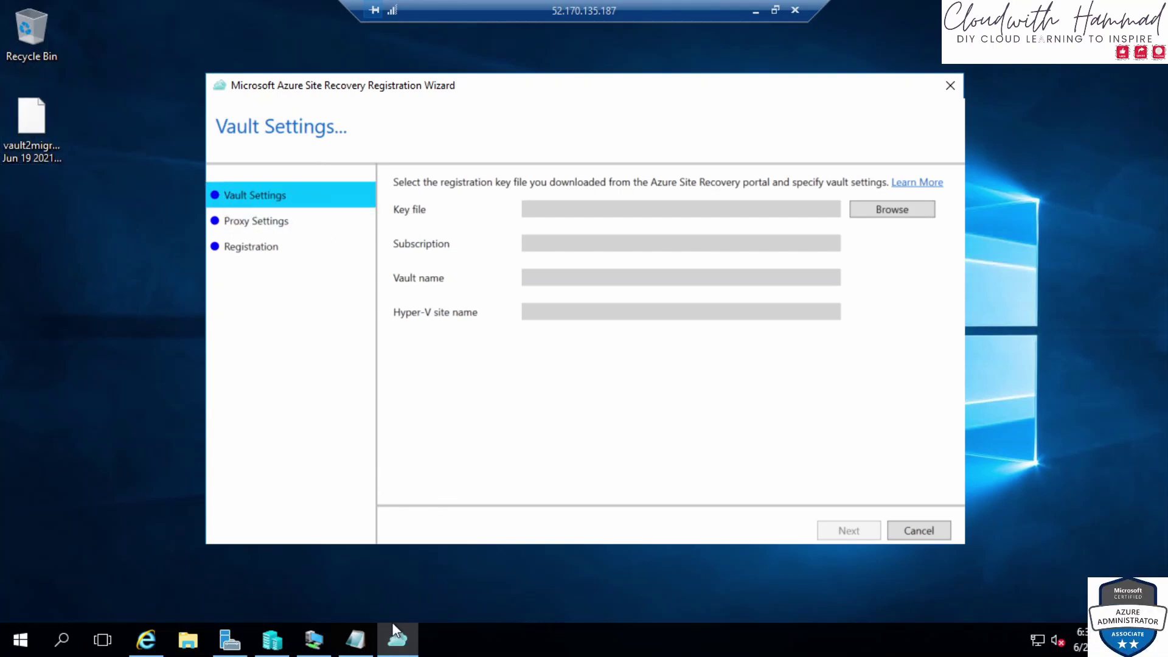
Load the vault2migrate VaultCredentials file from the Desktop into the Registration Wizard.
{"action": "left_click", "coordinate": [757, 11]}
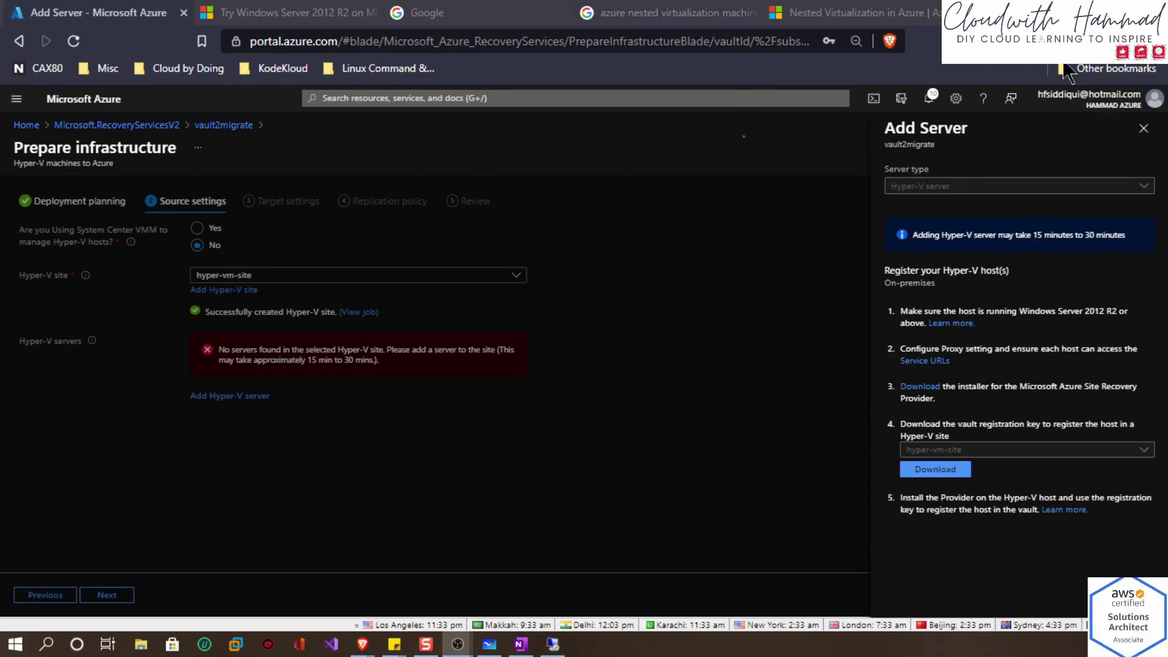
{"action": "left_click", "coordinate": [1098, 13]}
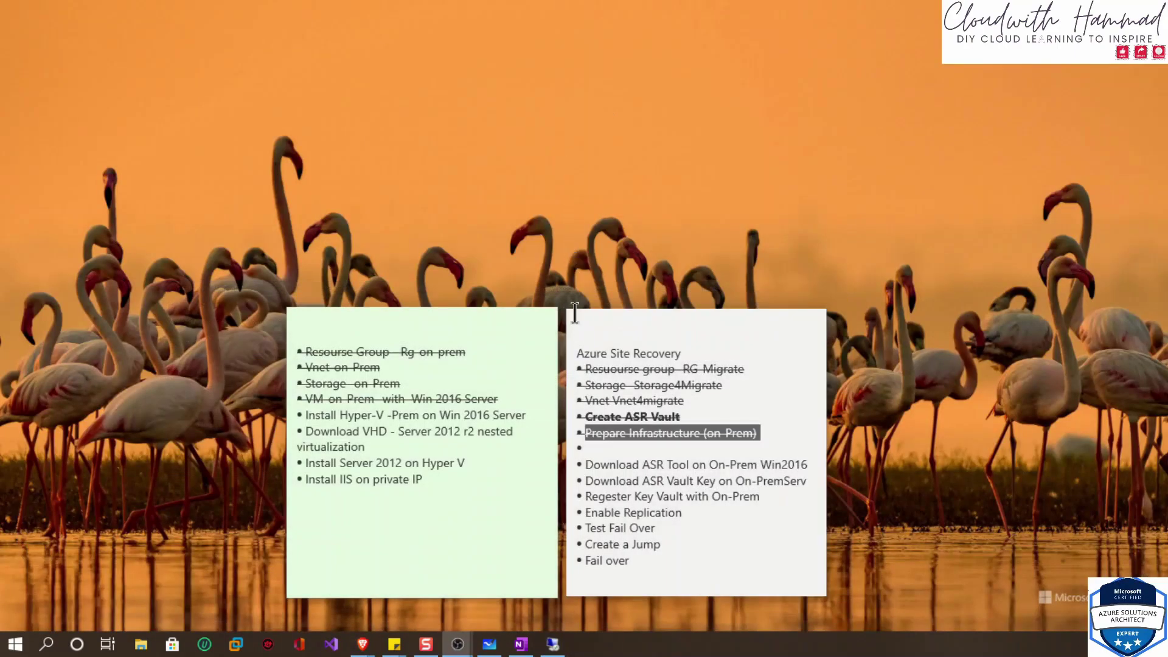
{"action": "left_click", "coordinate": [553, 644]}
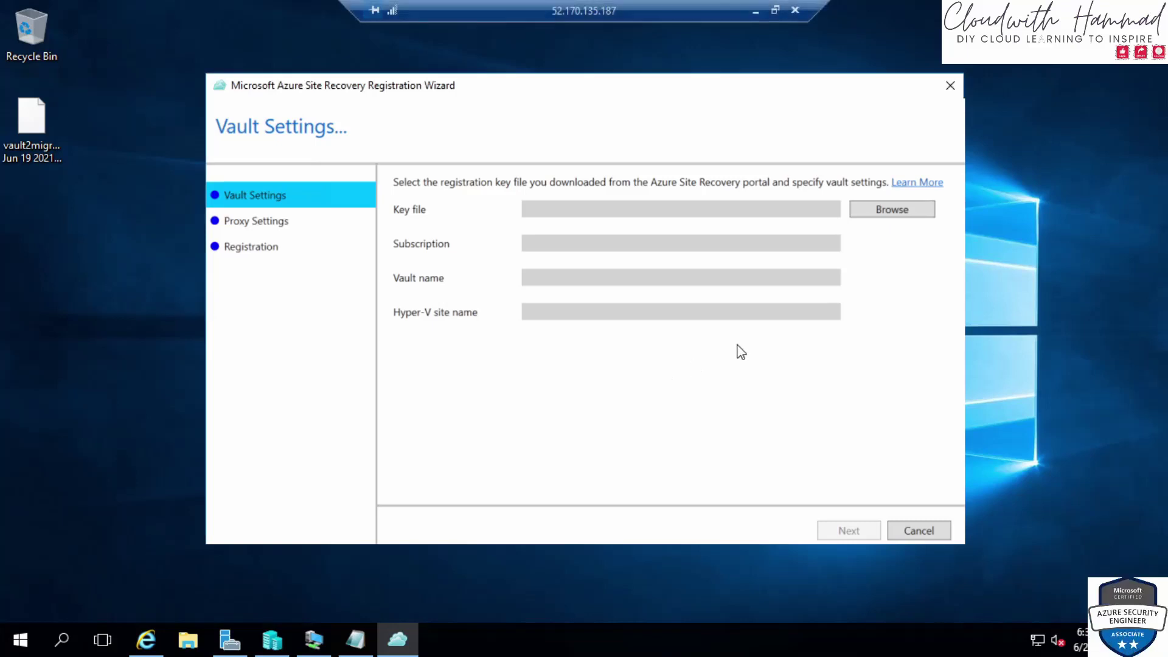
{"action": "left_click", "coordinate": [891, 209]}
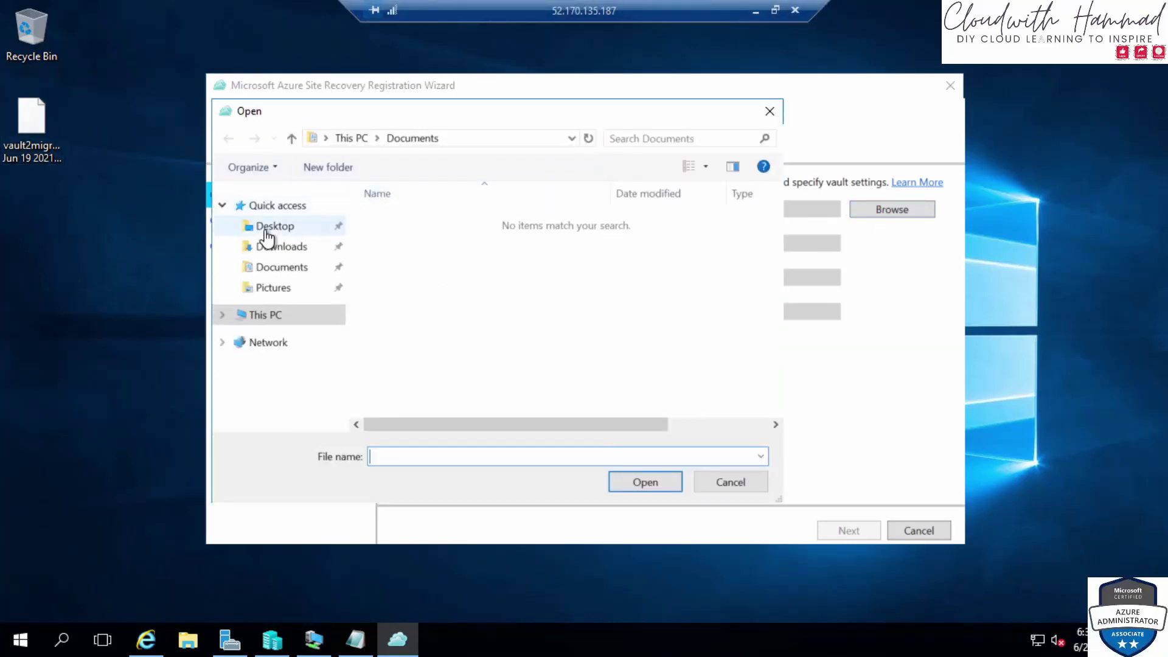
{"action": "left_click", "coordinate": [270, 227]}
{"action": "left_click", "coordinate": [410, 219]}
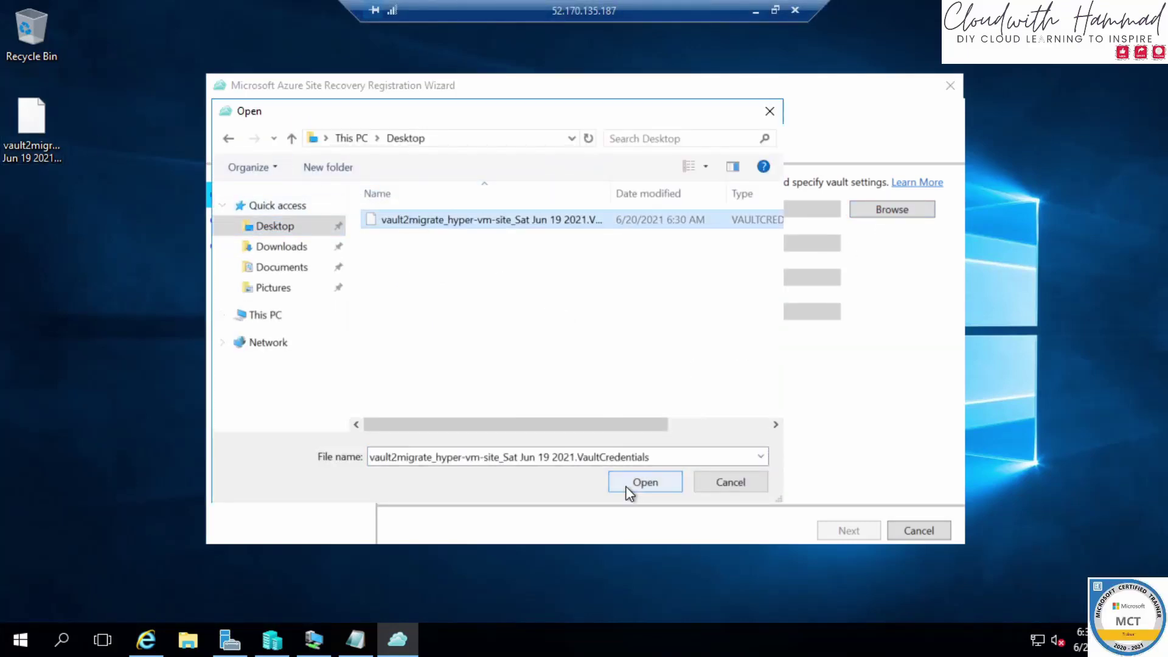
{"action": "left_click", "coordinate": [645, 482]}
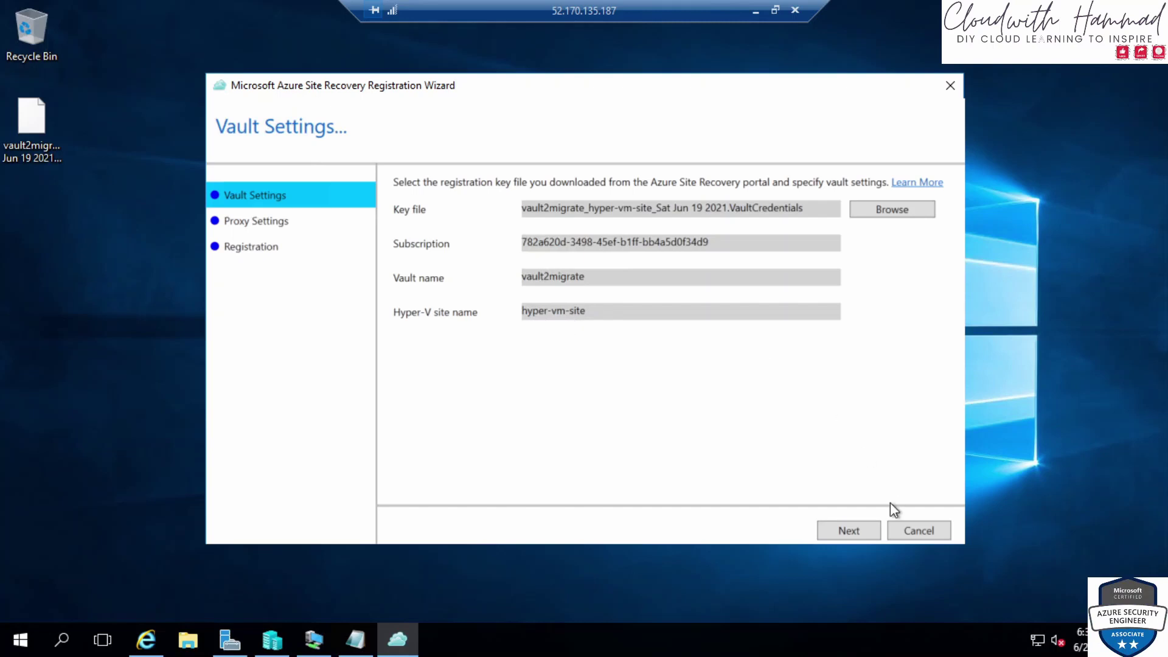
Register the server using a direct connection without a proxy, then close the wizard.
{"action": "left_click", "coordinate": [856, 537]}
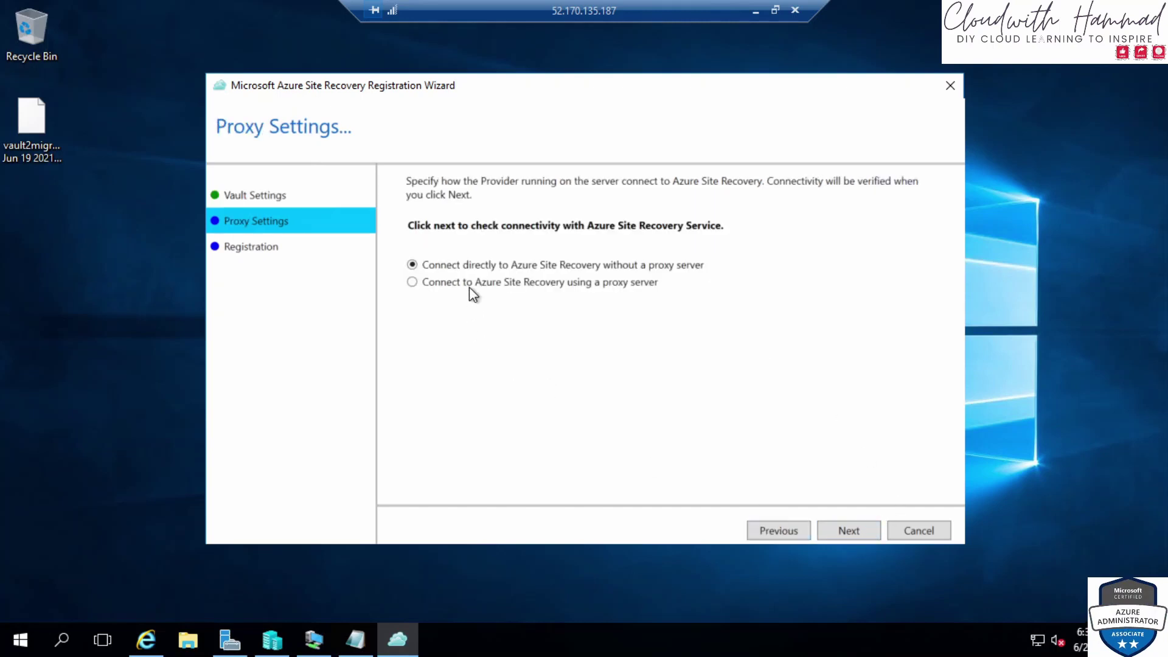
{"action": "left_click", "coordinate": [846, 535]}
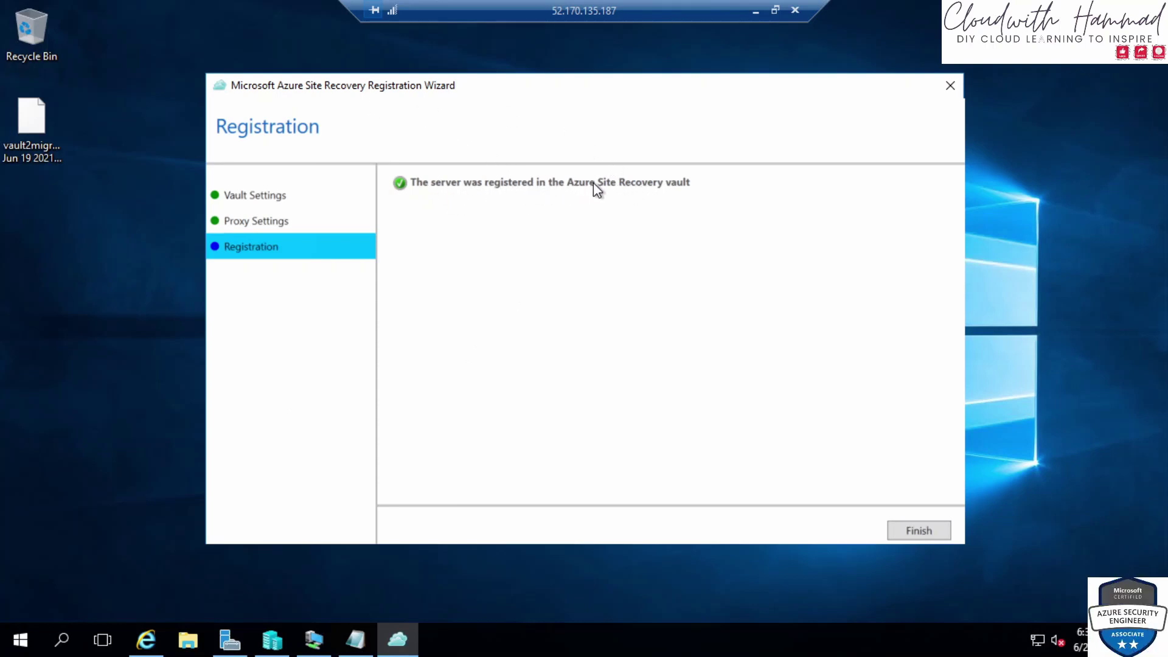
{"action": "left_click", "coordinate": [914, 526]}
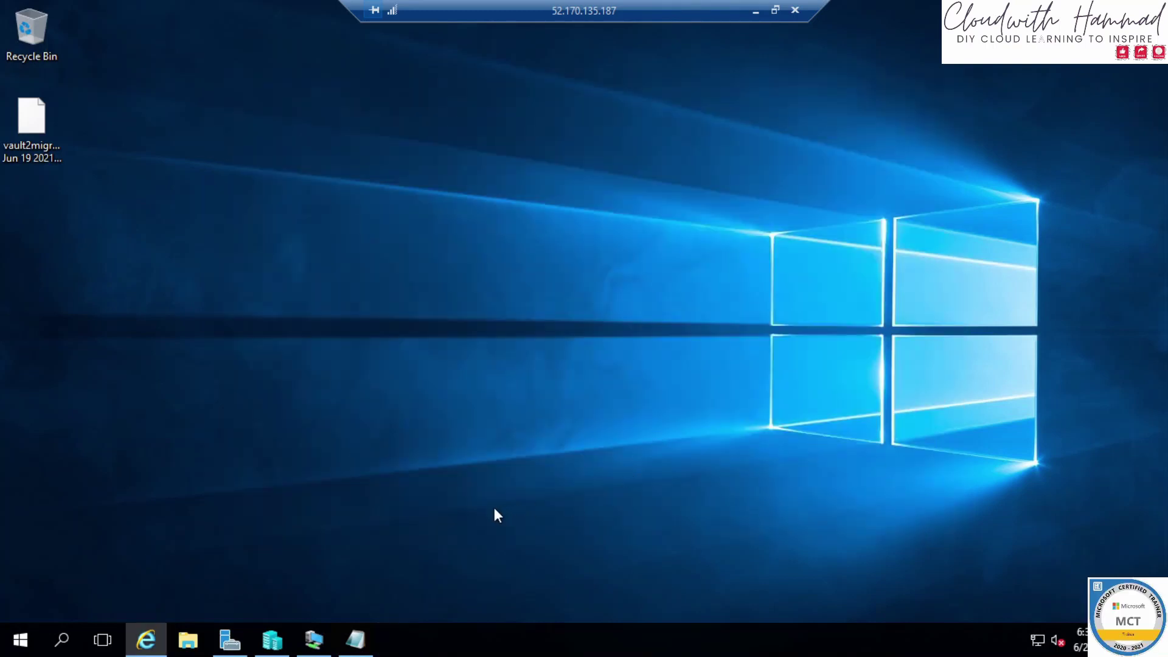
Return to the vault2migrate page, discard unsaved edits, and reopen Hyper-V Prepare infrastructure.
{"action": "left_click", "coordinate": [314, 638]}
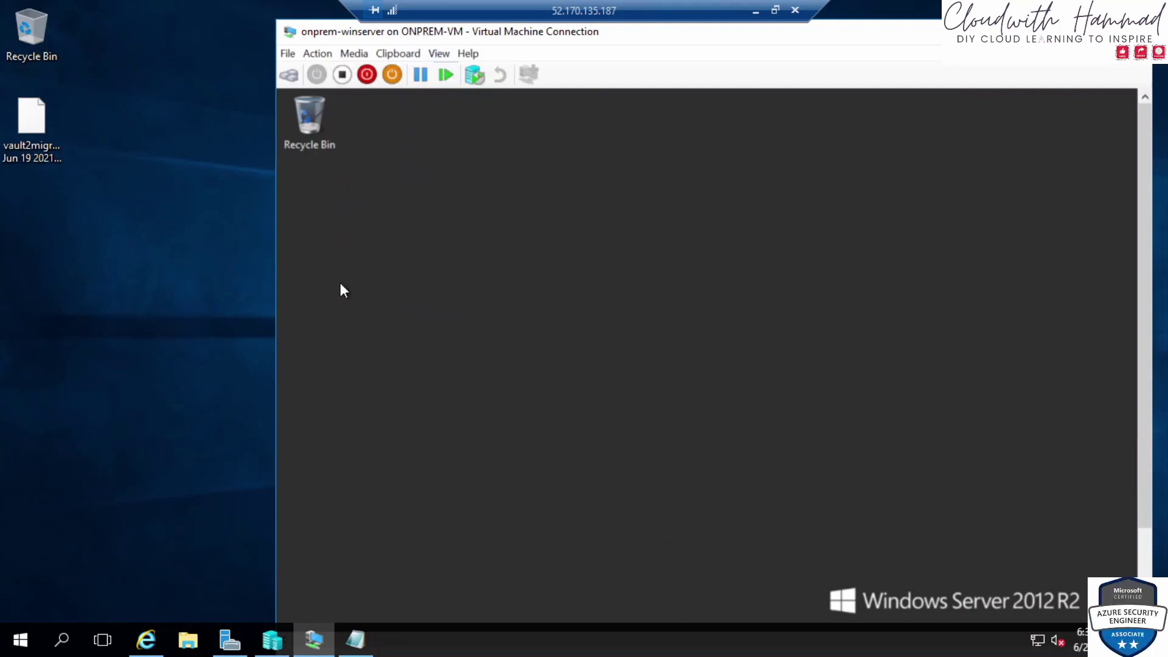
{"action": "left_click", "coordinate": [755, 11]}
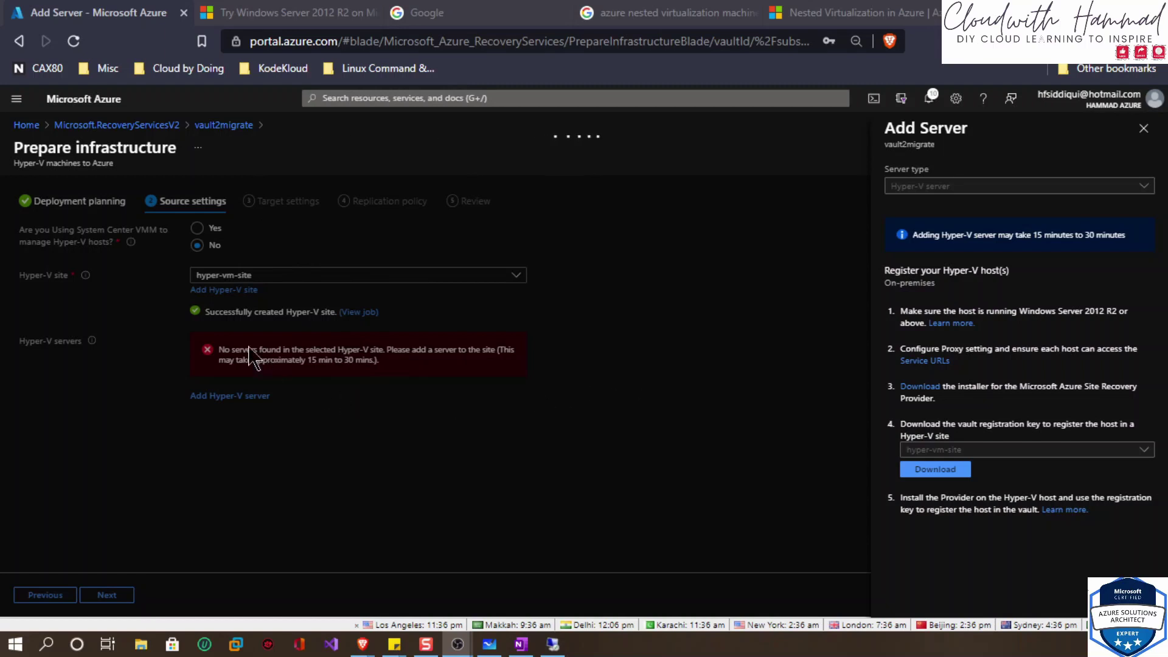
{"action": "left_click", "coordinate": [209, 125]}
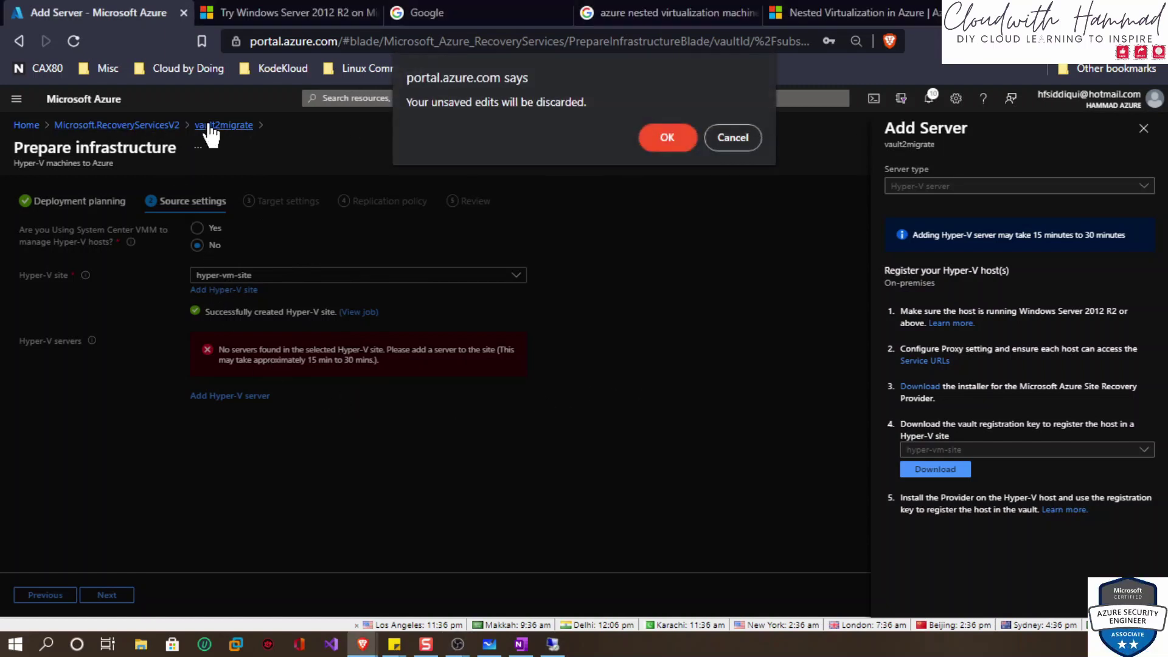
{"action": "left_click", "coordinate": [656, 142]}
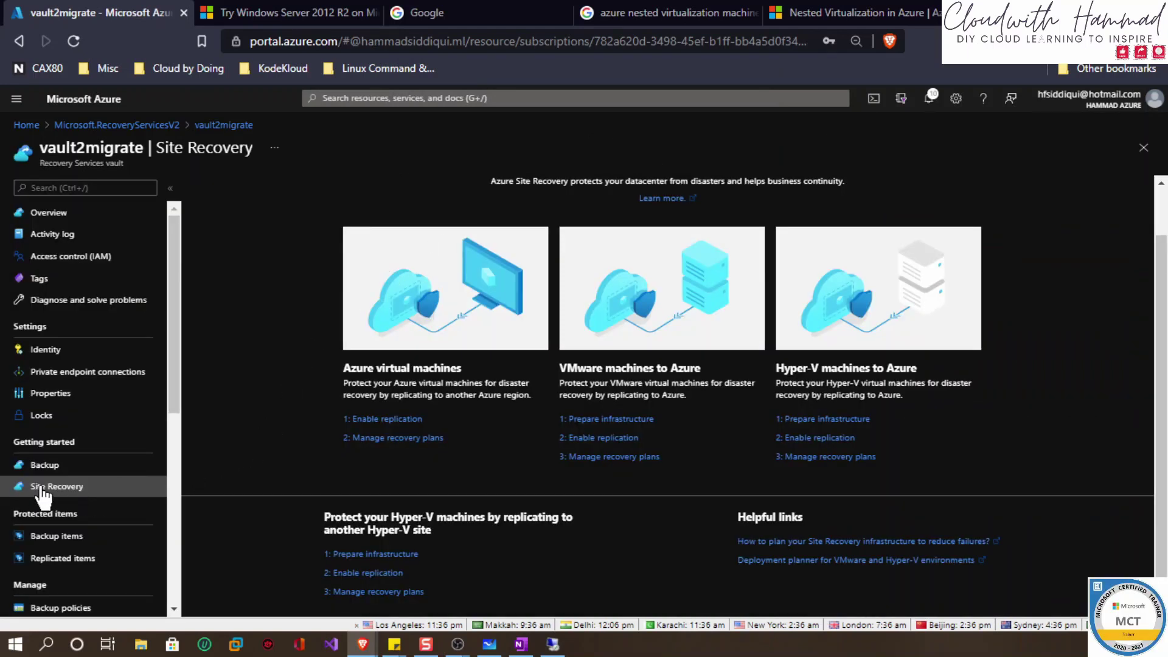
{"action": "left_click", "coordinate": [836, 423]}
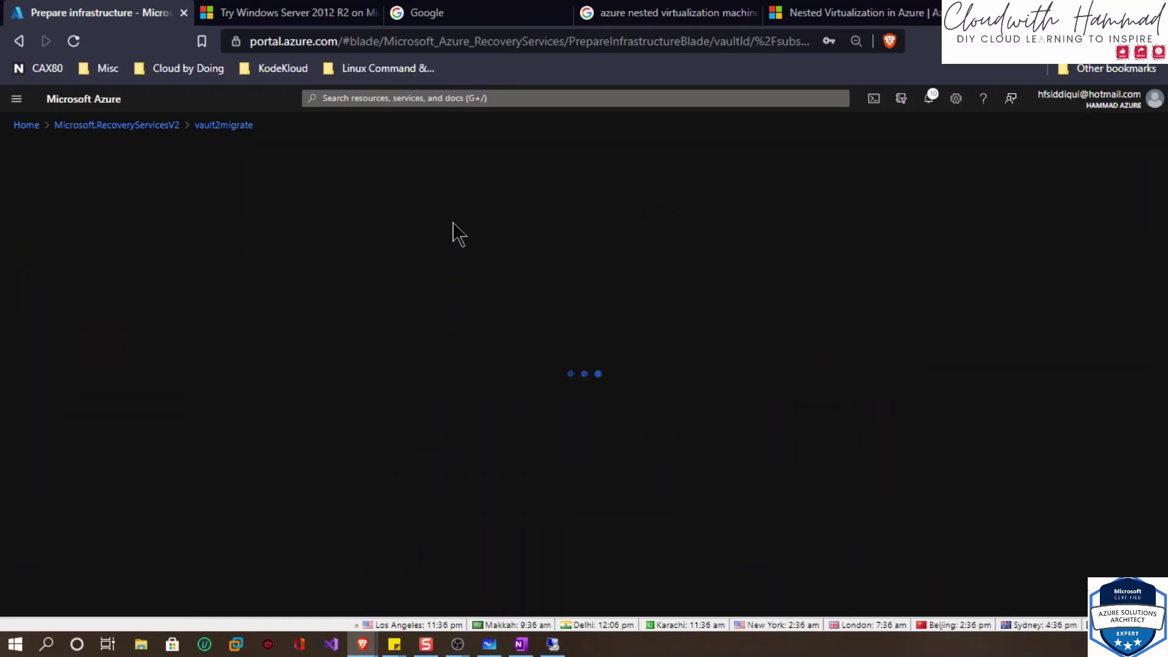
{"action": "left_click", "coordinate": [358, 344]}
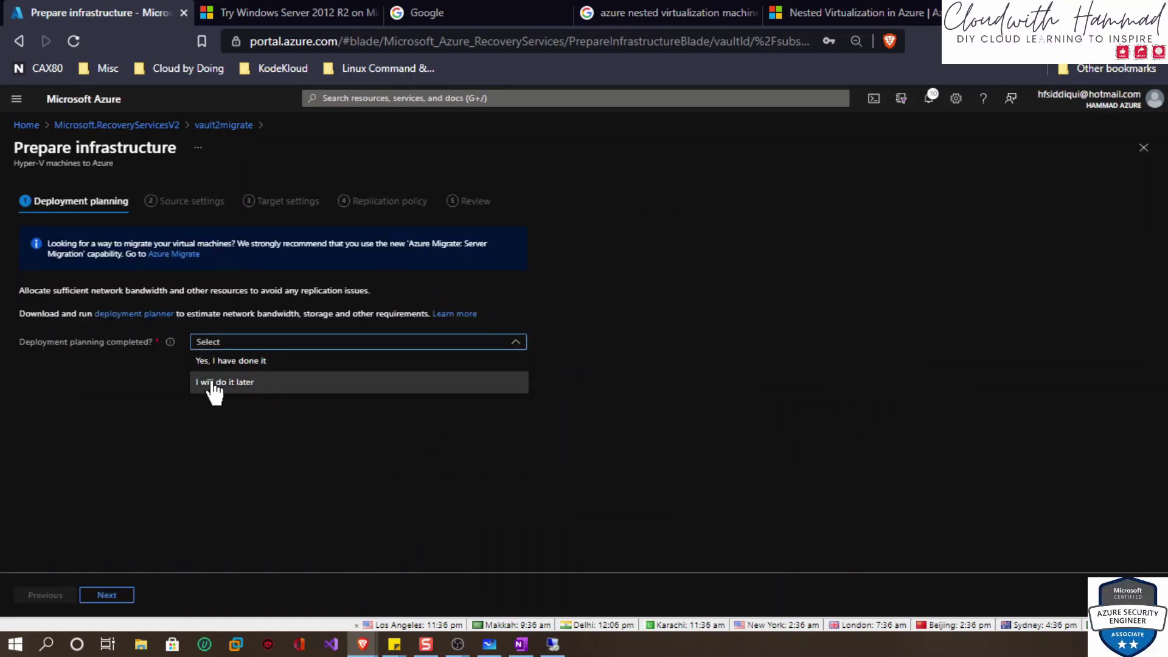
Mark deployment planning done, choose no VMM, confirm onprem-vm is Connected, and advance.
{"action": "left_click", "coordinate": [228, 362]}
{"action": "left_click", "coordinate": [122, 597]}
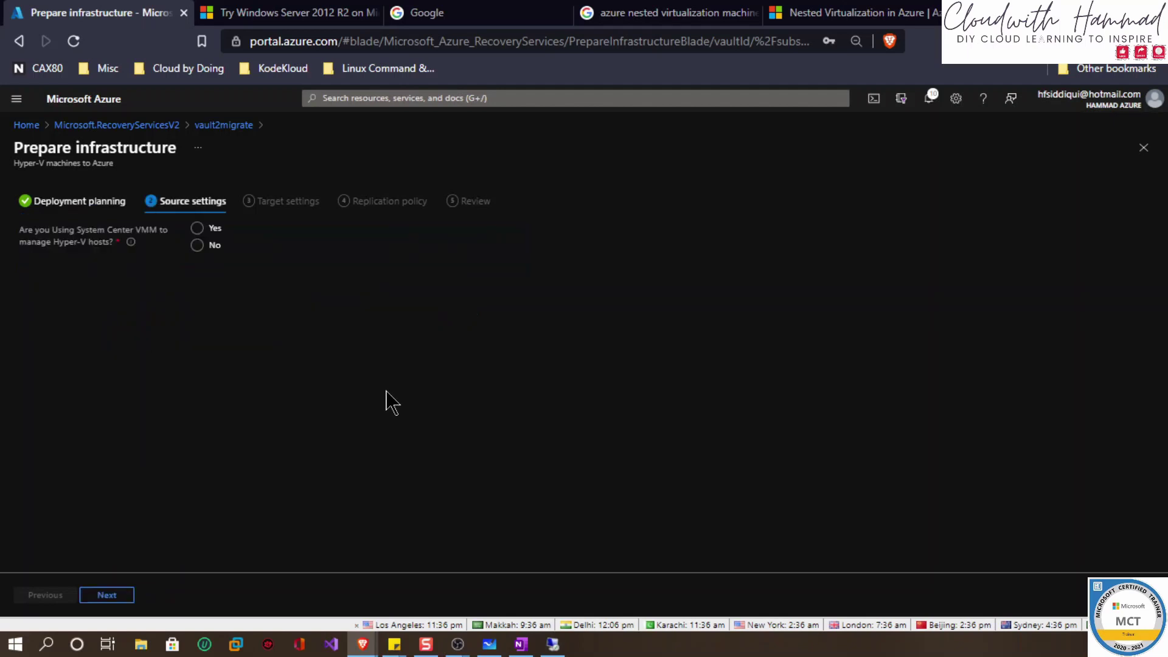
{"action": "left_click", "coordinate": [206, 246]}
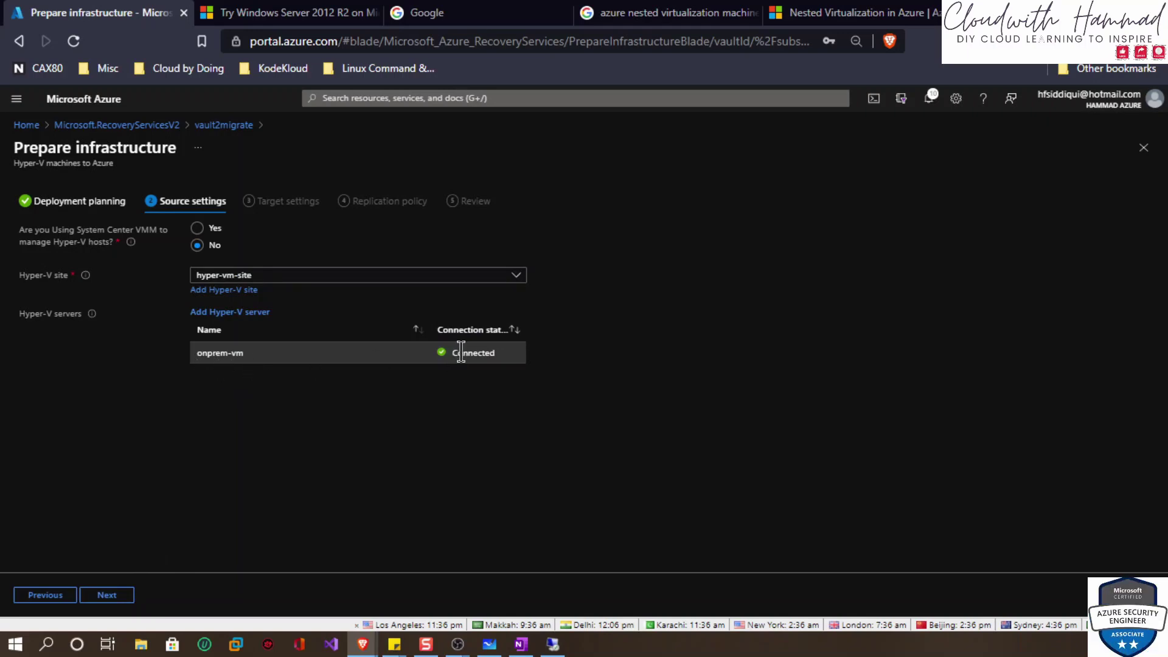
{"action": "left_click", "coordinate": [553, 644]}
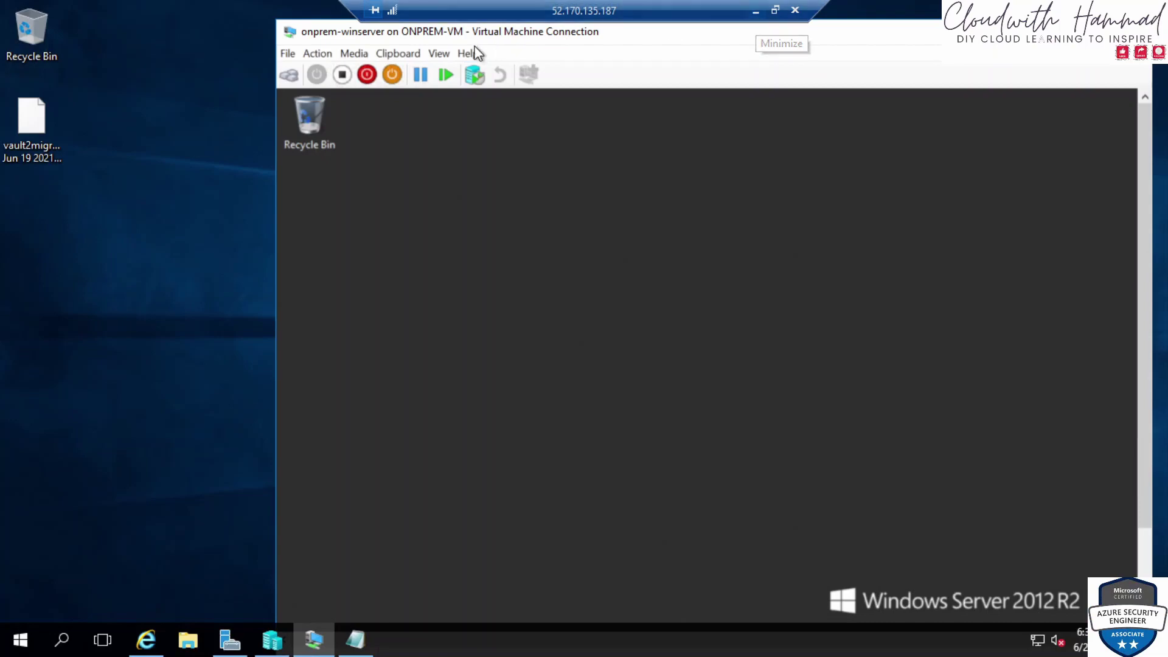
{"action": "left_click", "coordinate": [764, 10]}
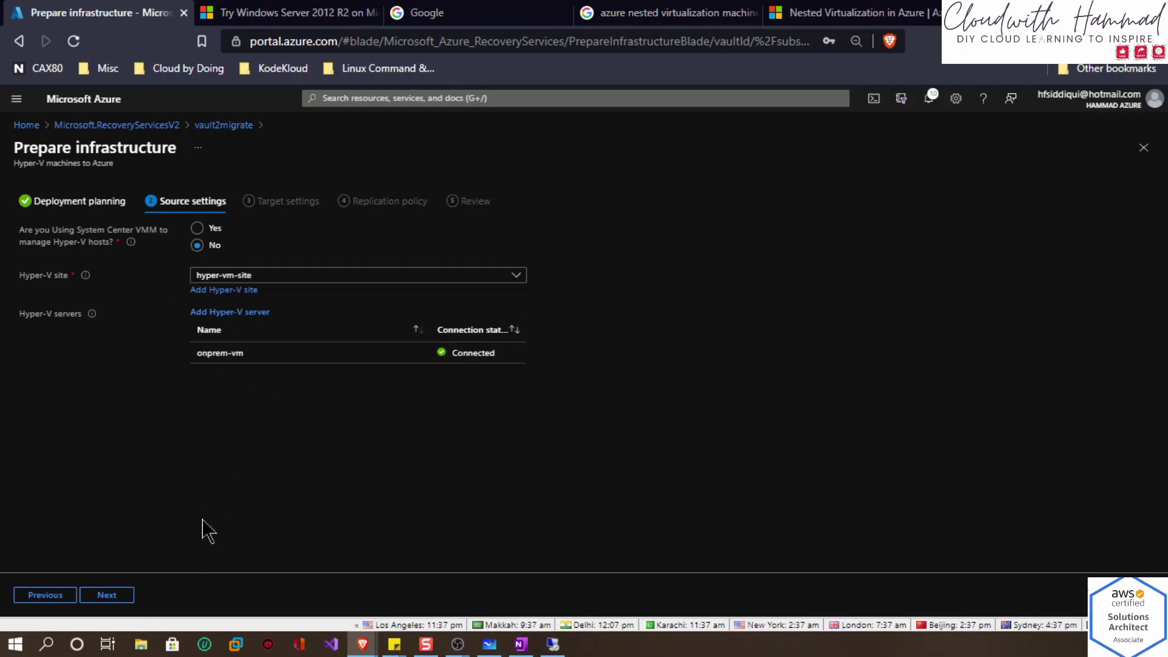
{"action": "left_click", "coordinate": [120, 598]}
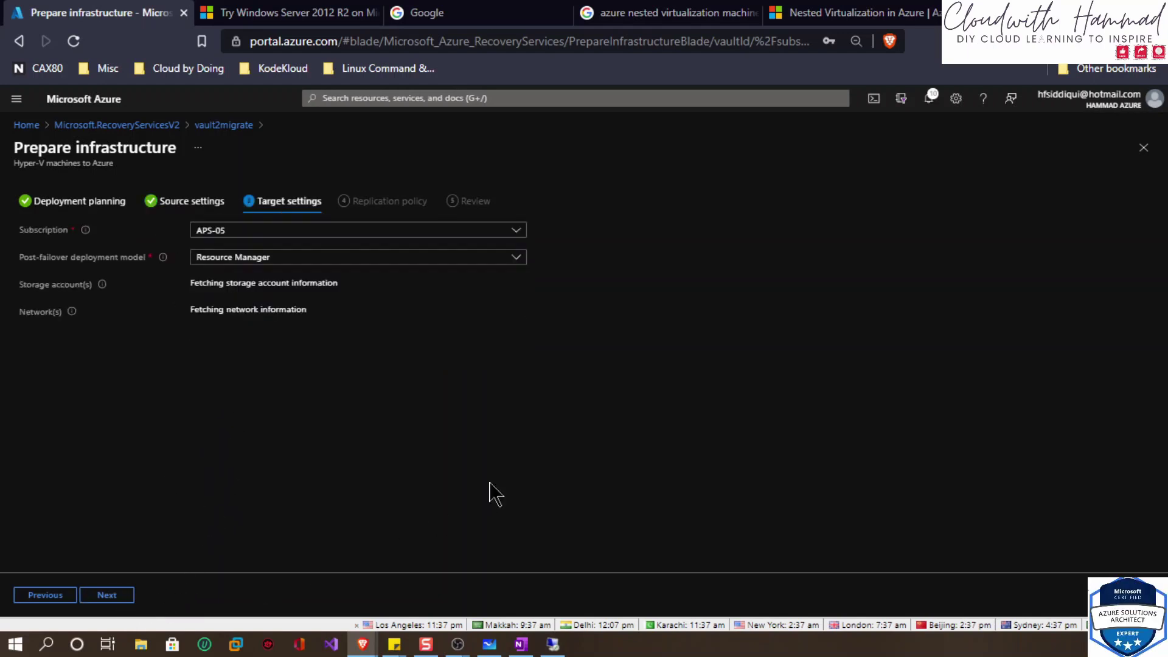
Select the APS-05 subscription in Target settings.
{"action": "left_click", "coordinate": [270, 237]}
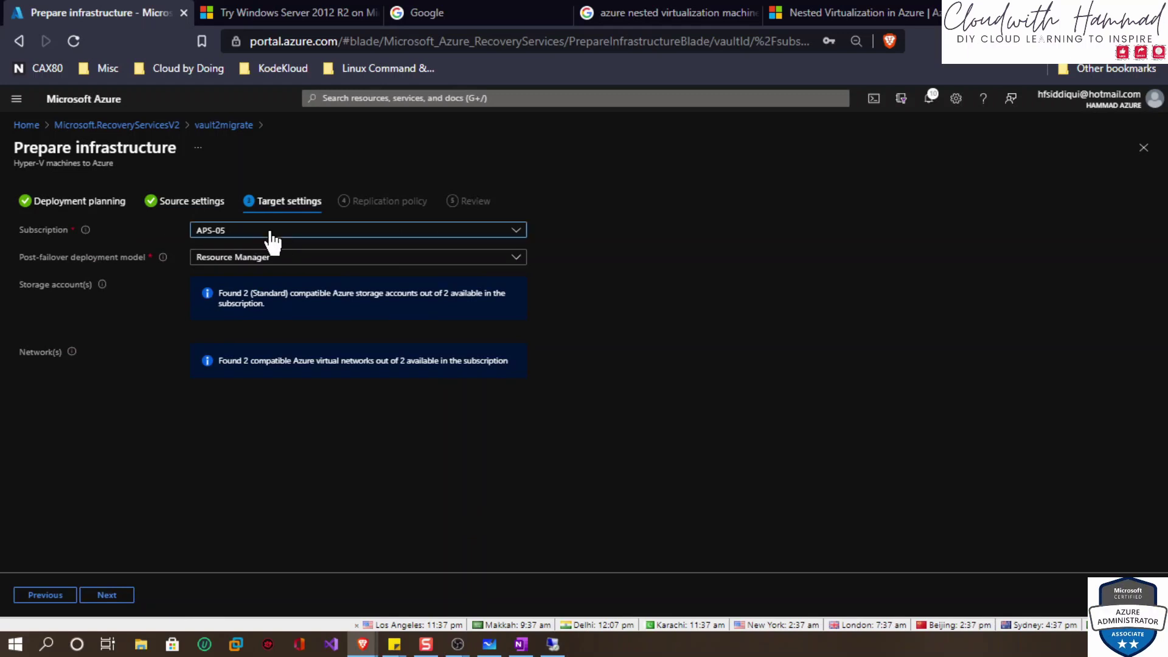
{"action": "left_click", "coordinate": [239, 342]}
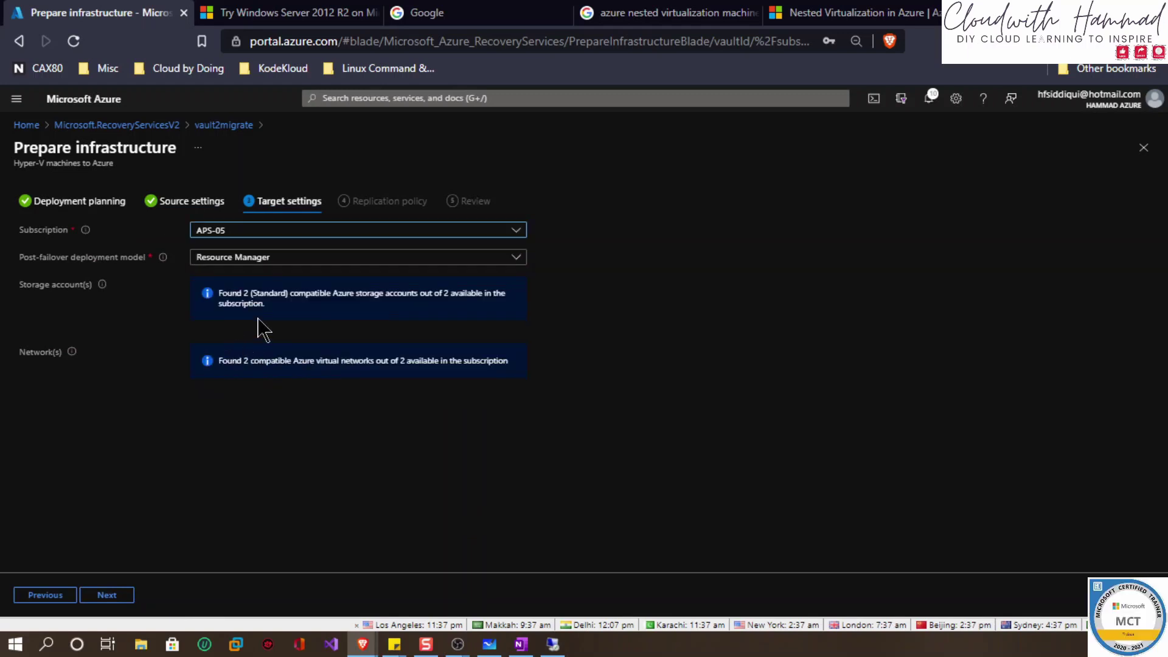
{"action": "left_click", "coordinate": [376, 300]}
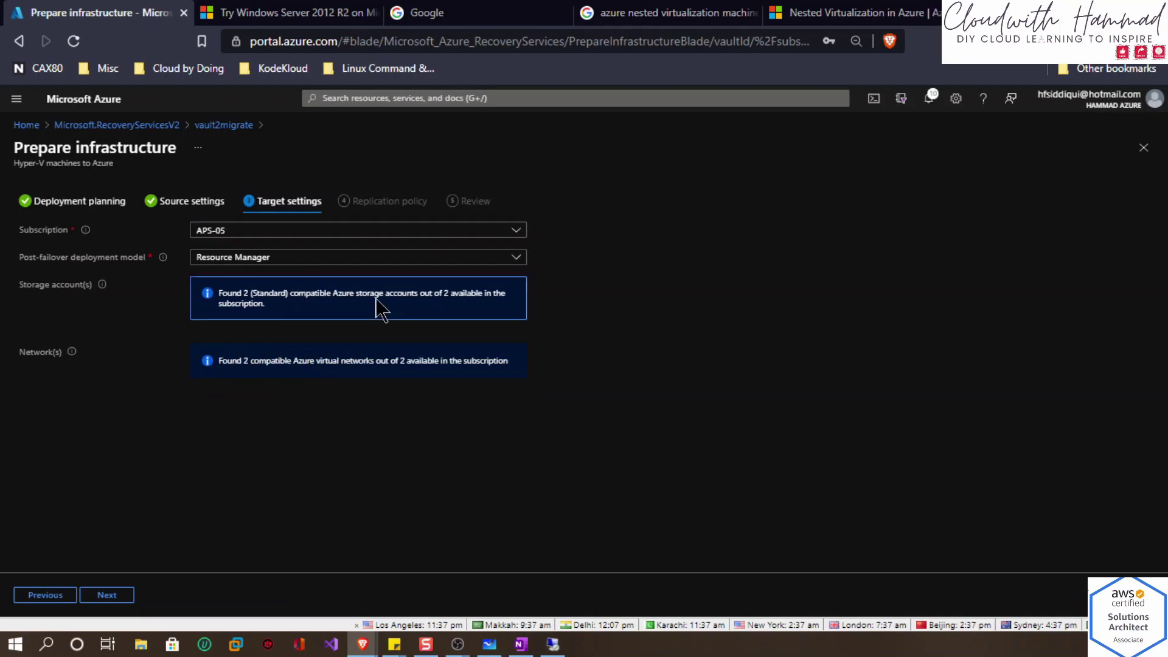
{"action": "double_click", "coordinate": [373, 295]}
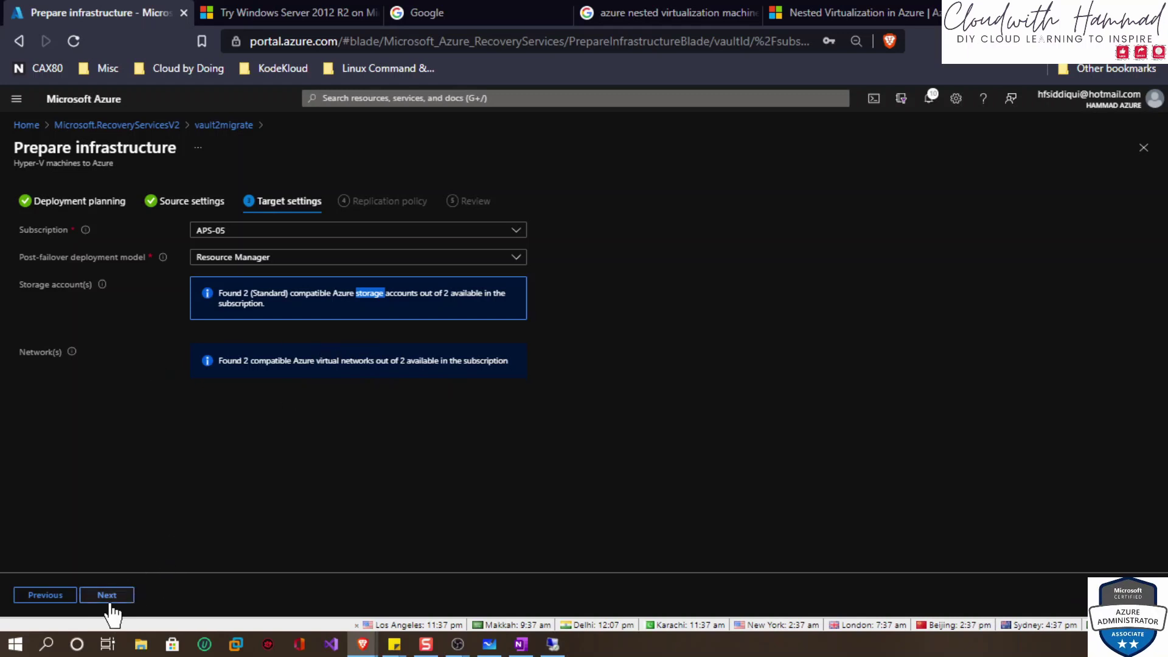
Begin a new replication policy draft, then discard it and return to vault2migrate.
{"action": "left_click", "coordinate": [109, 600]}
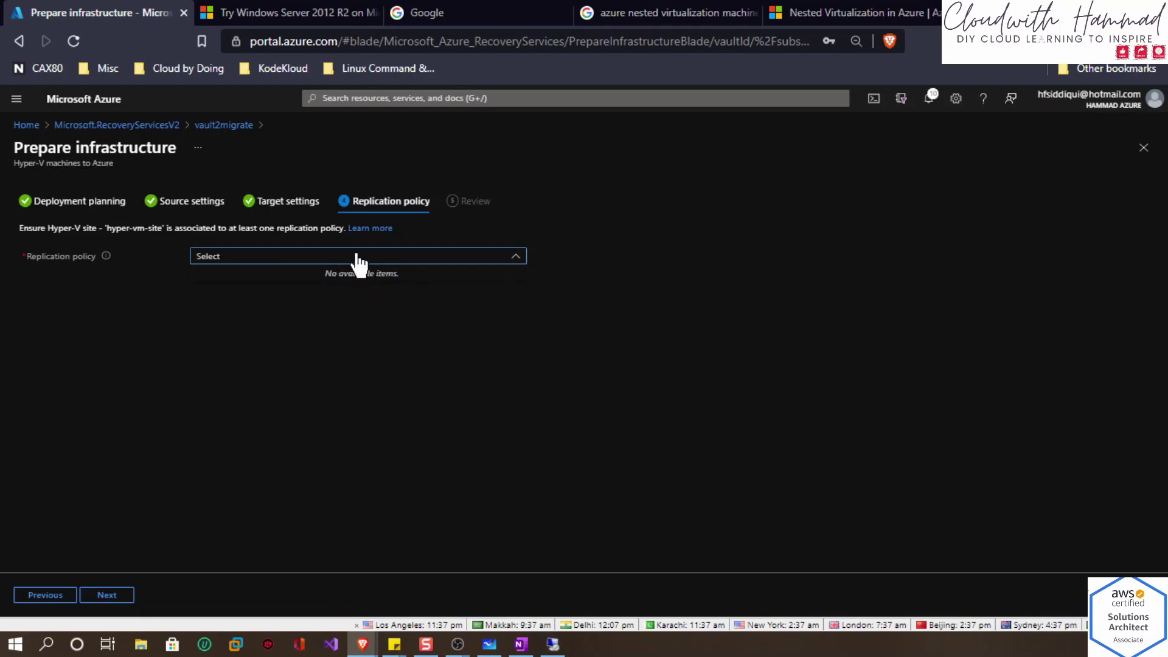
{"action": "left_click", "coordinate": [284, 277]}
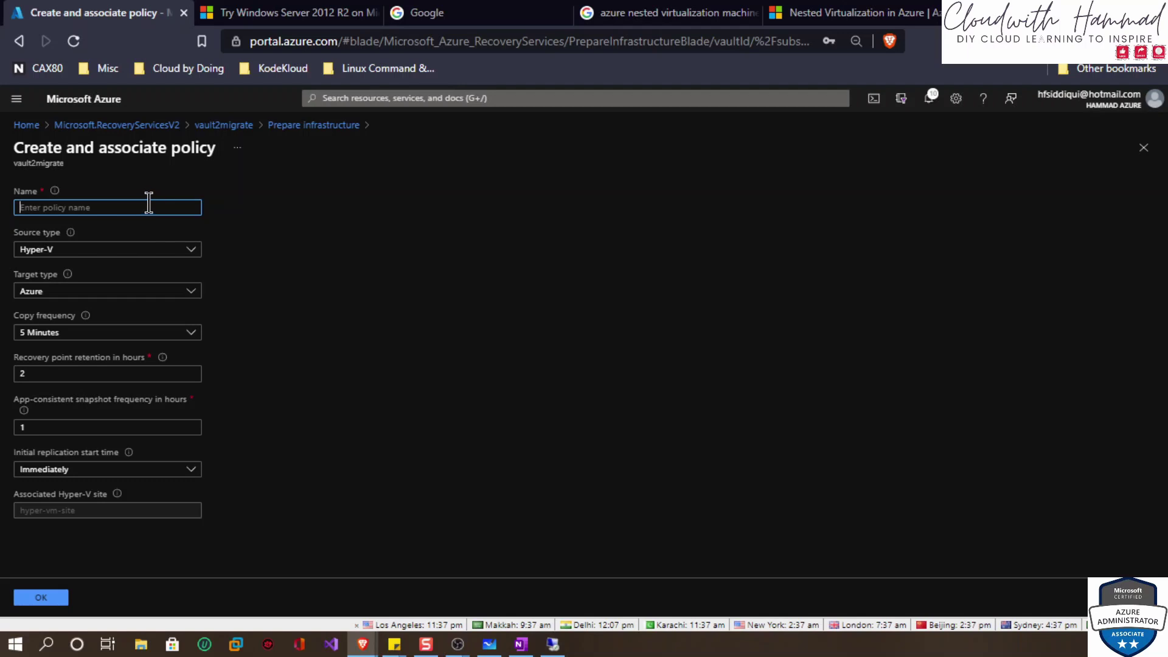
{"action": "type", "text": "replication"}
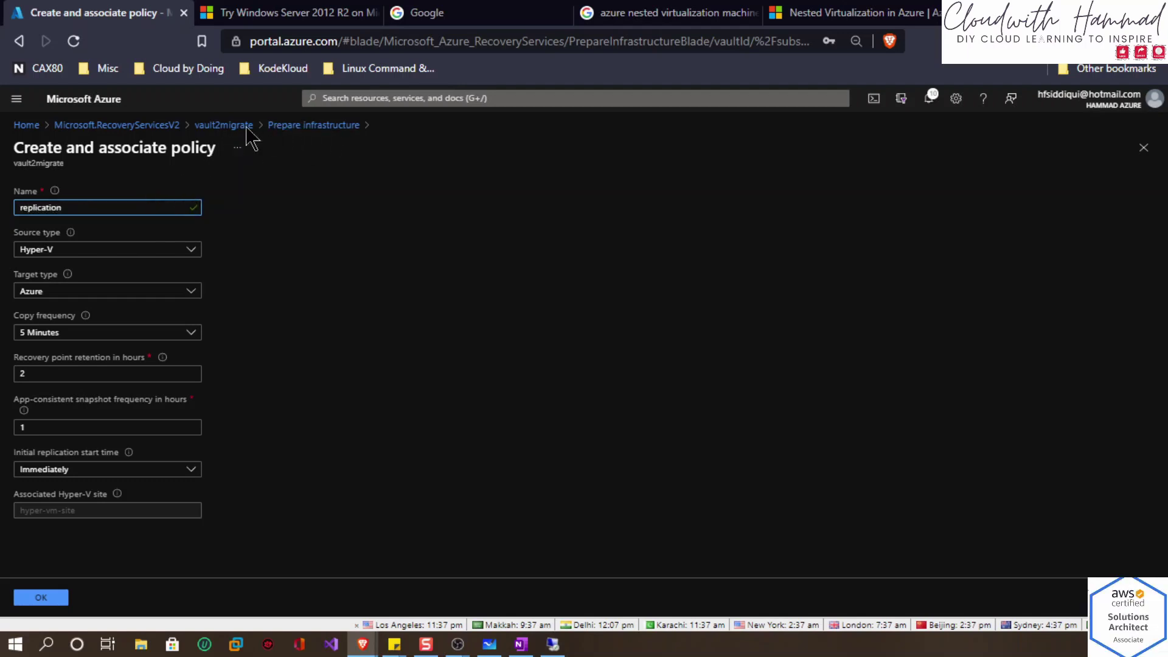
{"action": "left_click", "coordinate": [225, 126]}
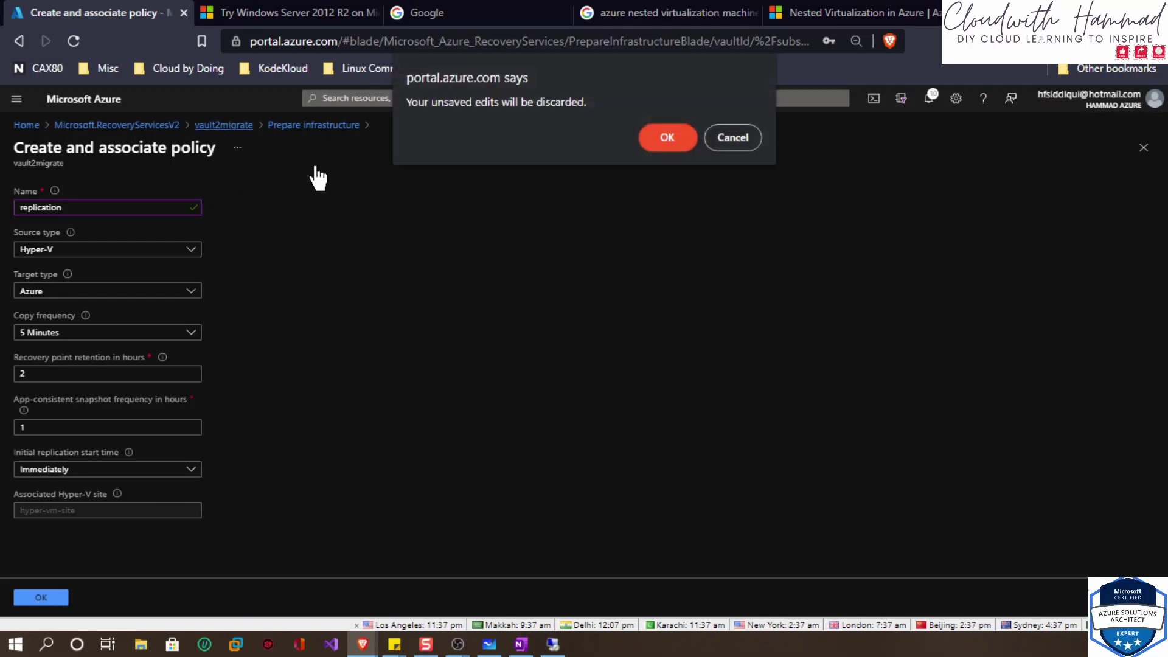
{"action": "left_click", "coordinate": [670, 145]}
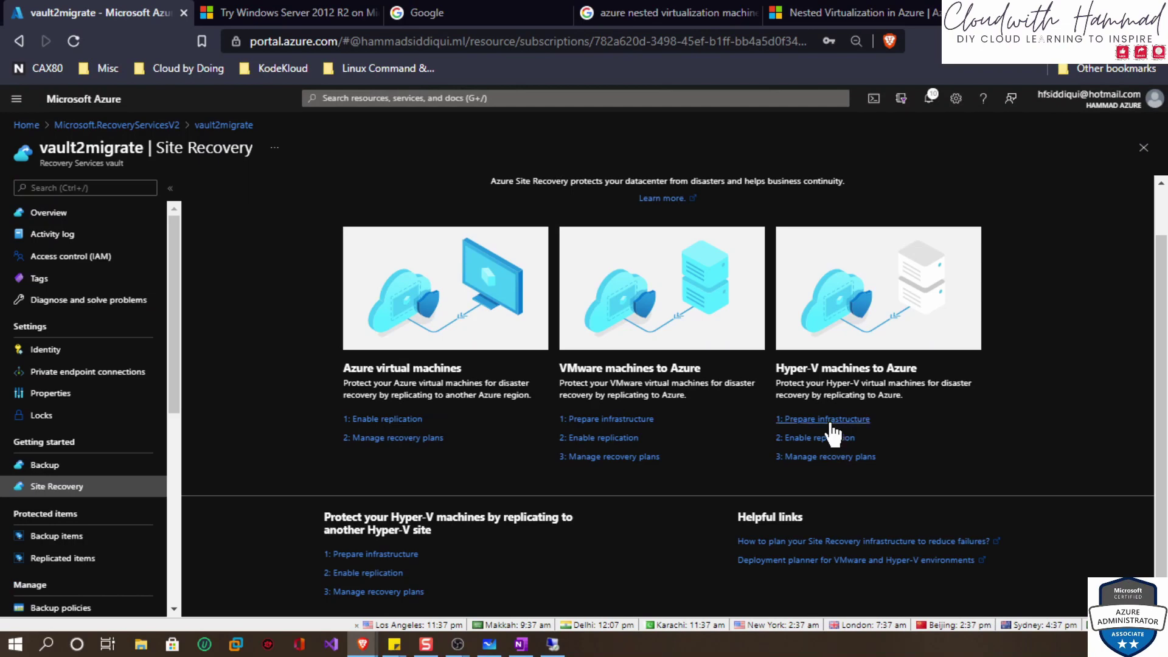
Rerun Hyper-V Prepare infrastructure with deployment planning marked done, passing Source and Target settings.
{"action": "left_click", "coordinate": [831, 423]}
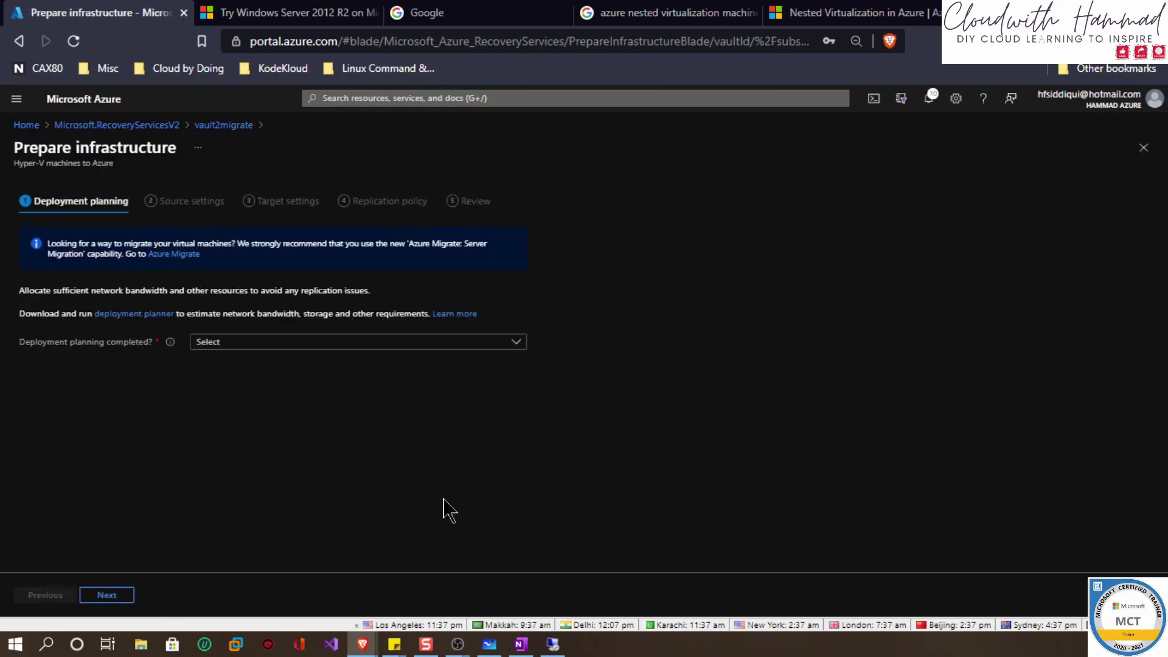
{"action": "left_click", "coordinate": [334, 346]}
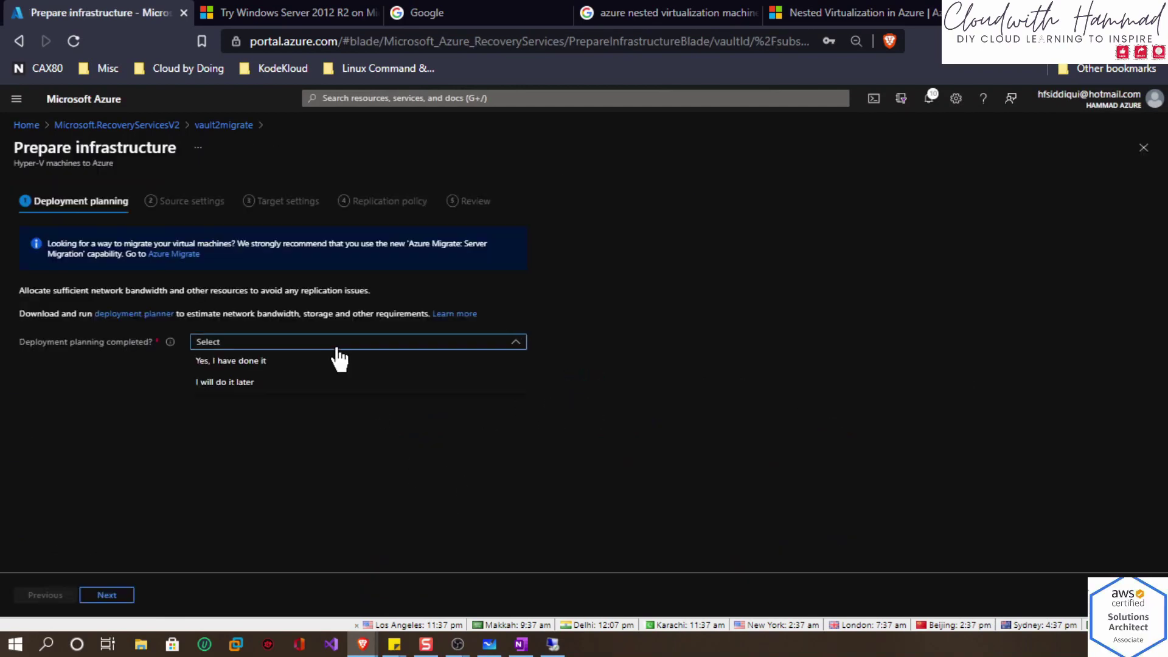
{"action": "left_click", "coordinate": [253, 364]}
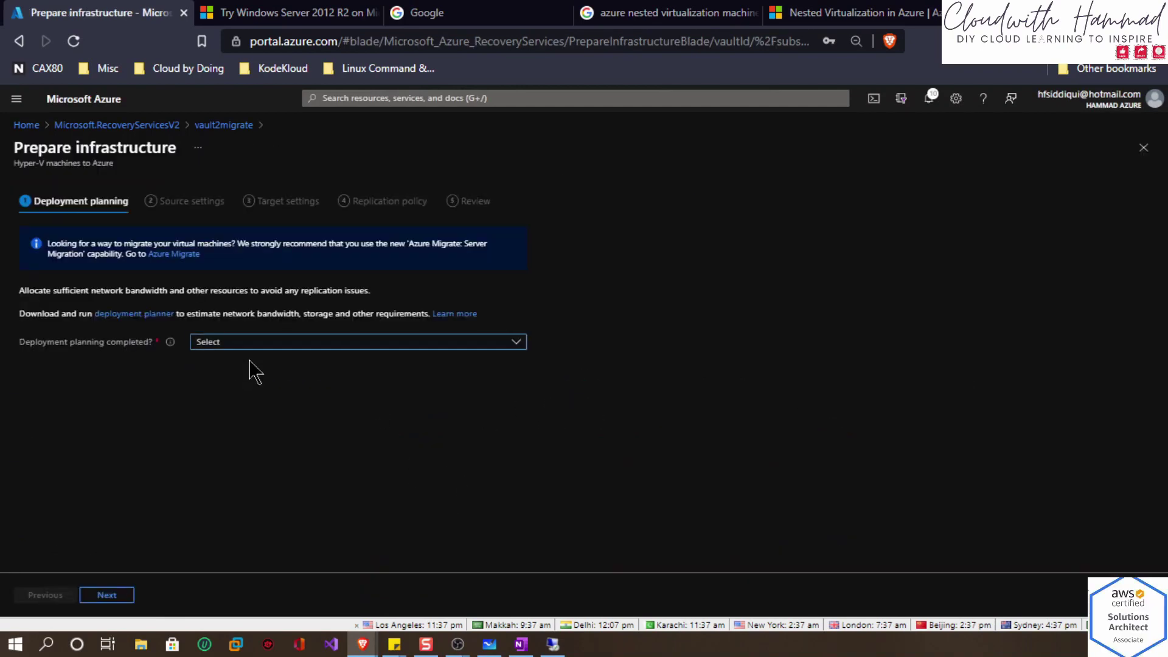
{"action": "left_click", "coordinate": [118, 596]}
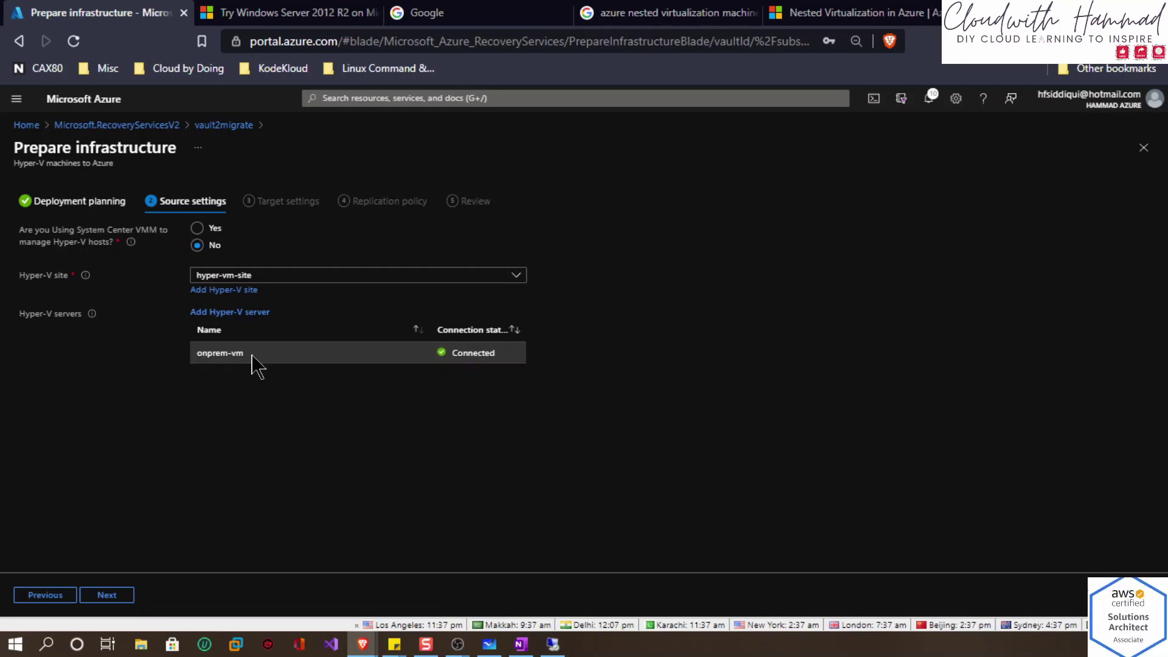
{"action": "left_click", "coordinate": [105, 598]}
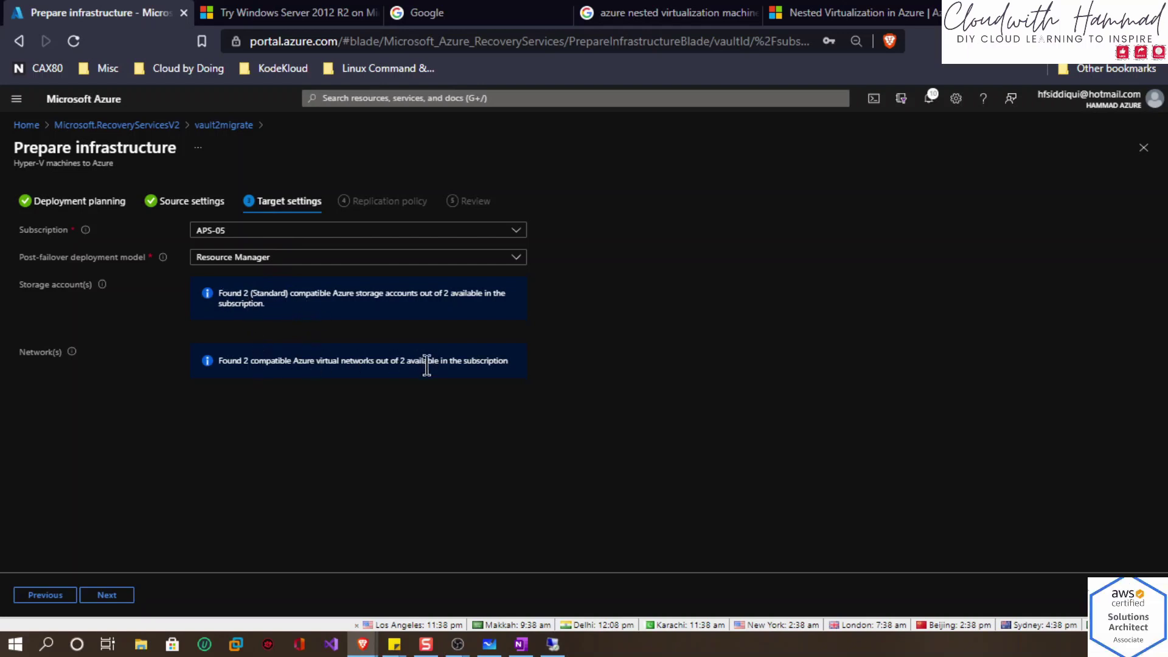
{"action": "left_click", "coordinate": [100, 596]}
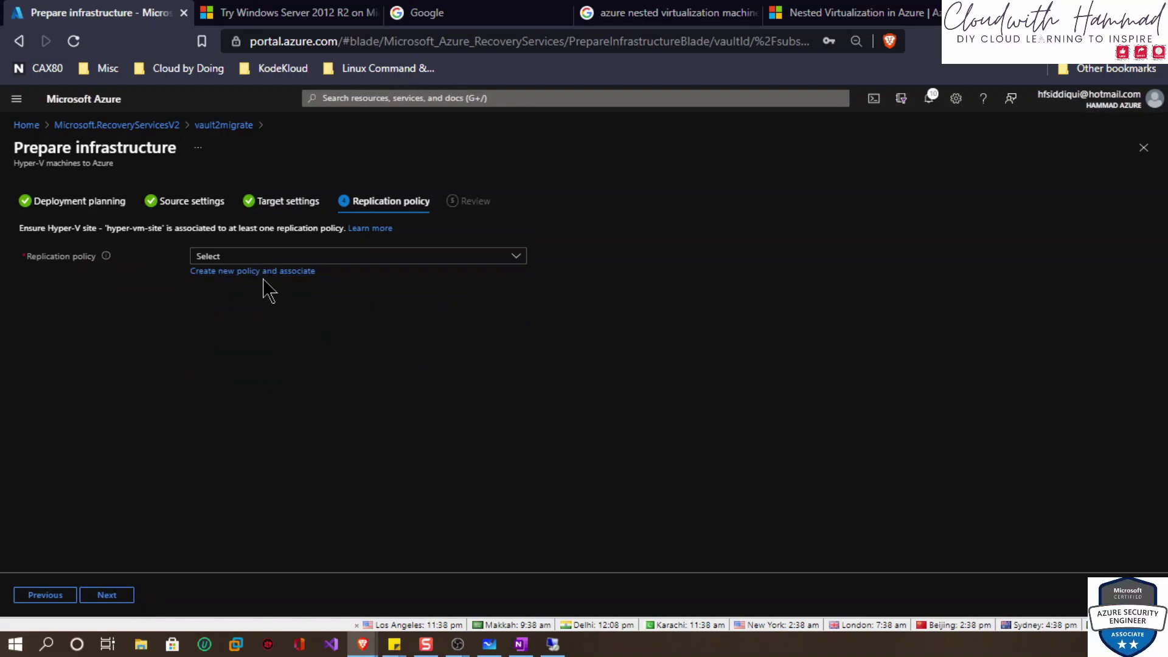
Create a replication policy named 'replication' and associate it with hyper-vm-site.
{"action": "left_click", "coordinate": [268, 272]}
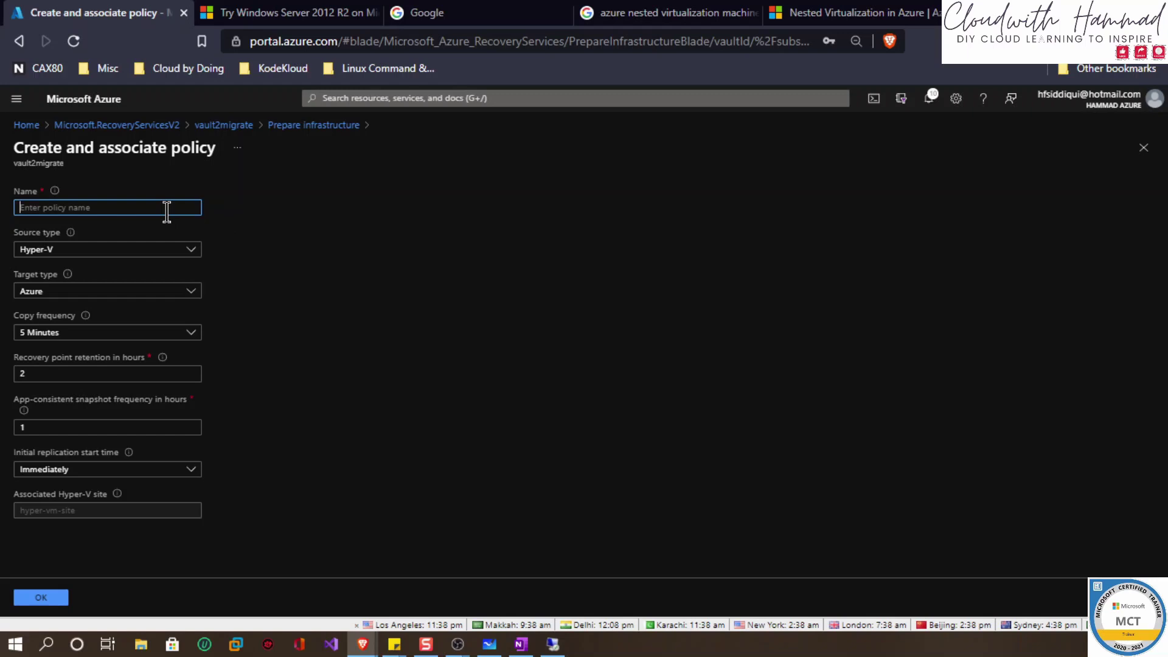
{"action": "type", "text": "replication"}
{"action": "mouse_move", "coordinate": [87, 317]}
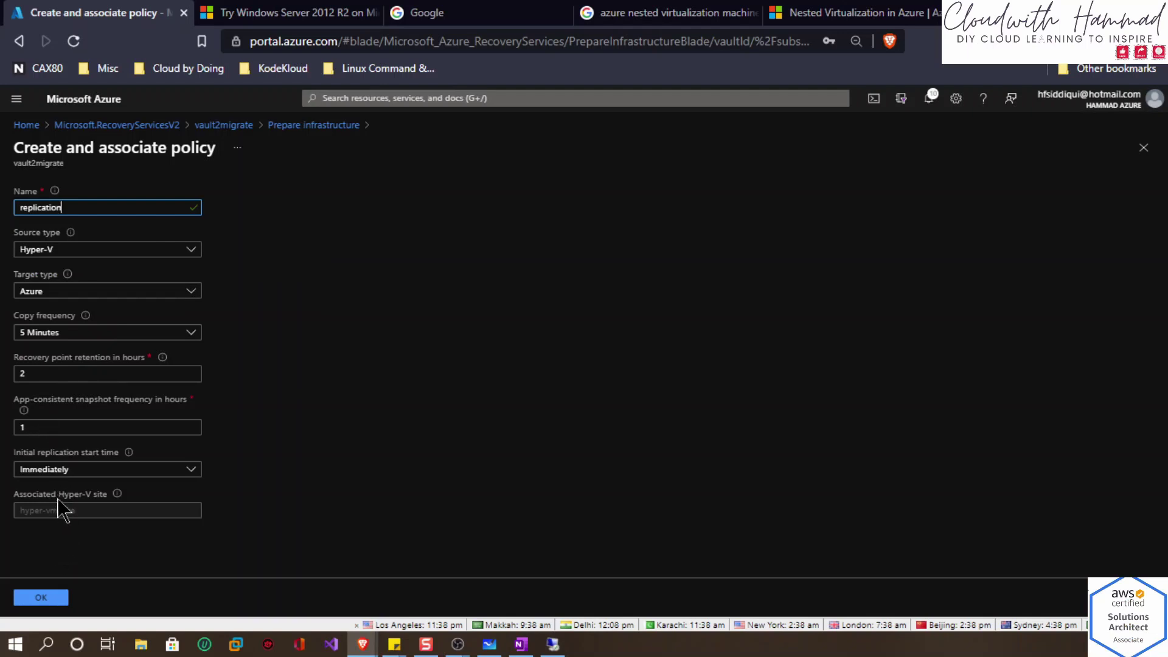
{"action": "left_click", "coordinate": [43, 601]}
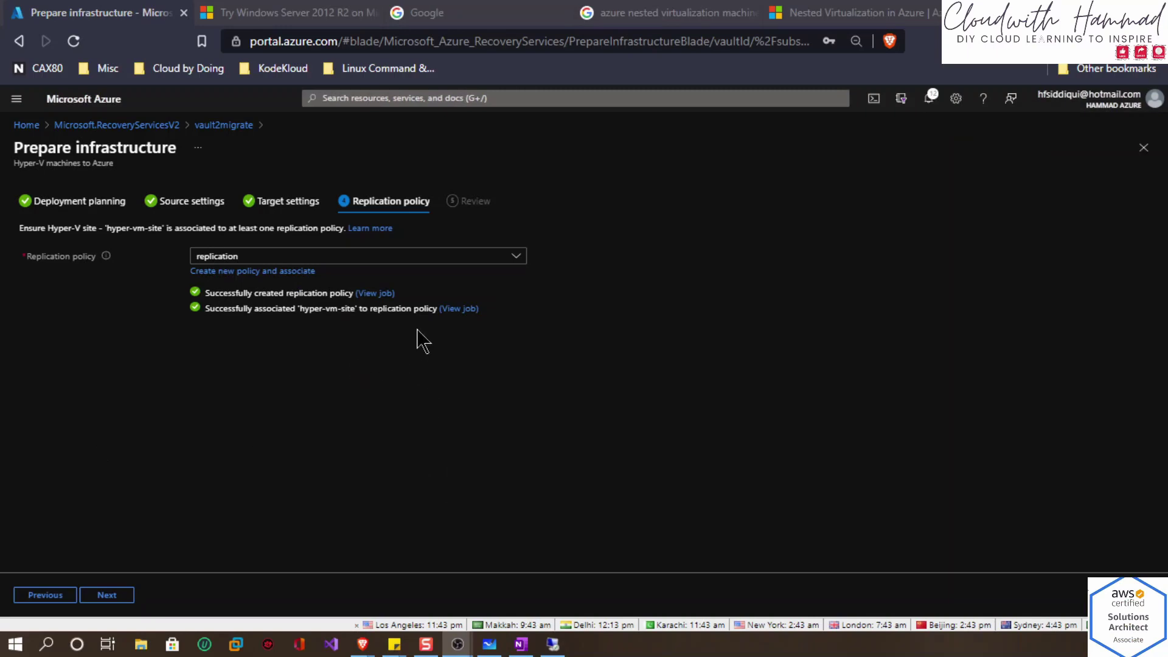
Finish preparing the infrastructure and start the Hyper-V Enable replication wizard.
{"action": "left_click", "coordinate": [108, 595]}
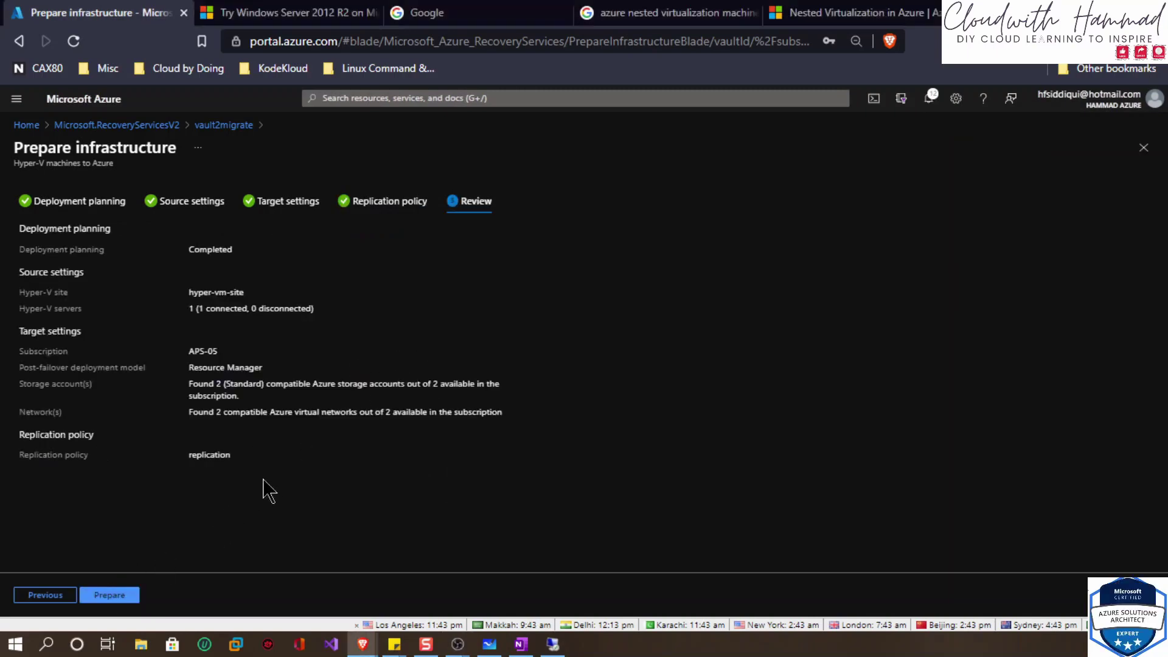
{"action": "left_click", "coordinate": [114, 597]}
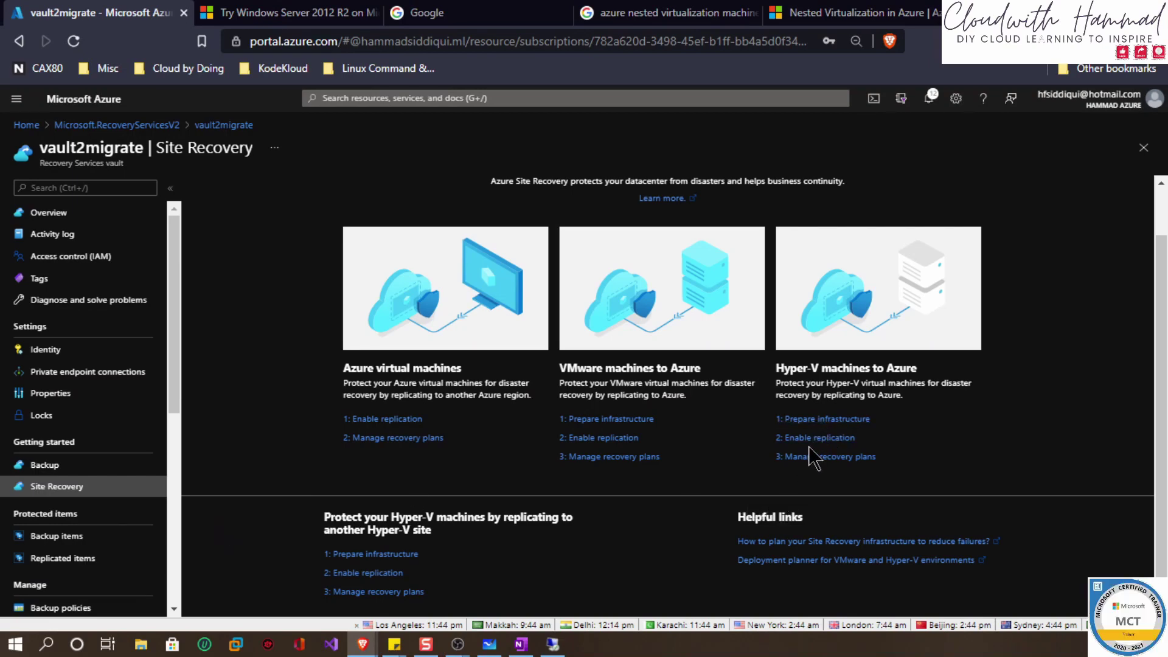
{"action": "left_click", "coordinate": [813, 438]}
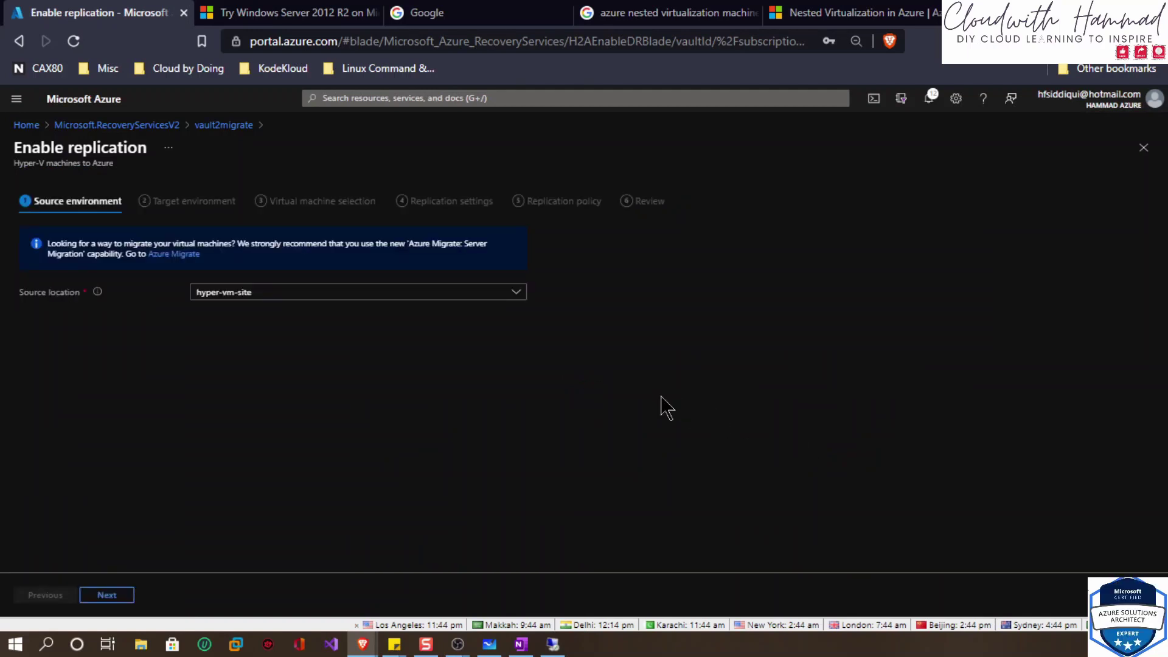
Choose hyper-vm-site as the replication source location.
{"action": "left_click", "coordinate": [224, 295]}
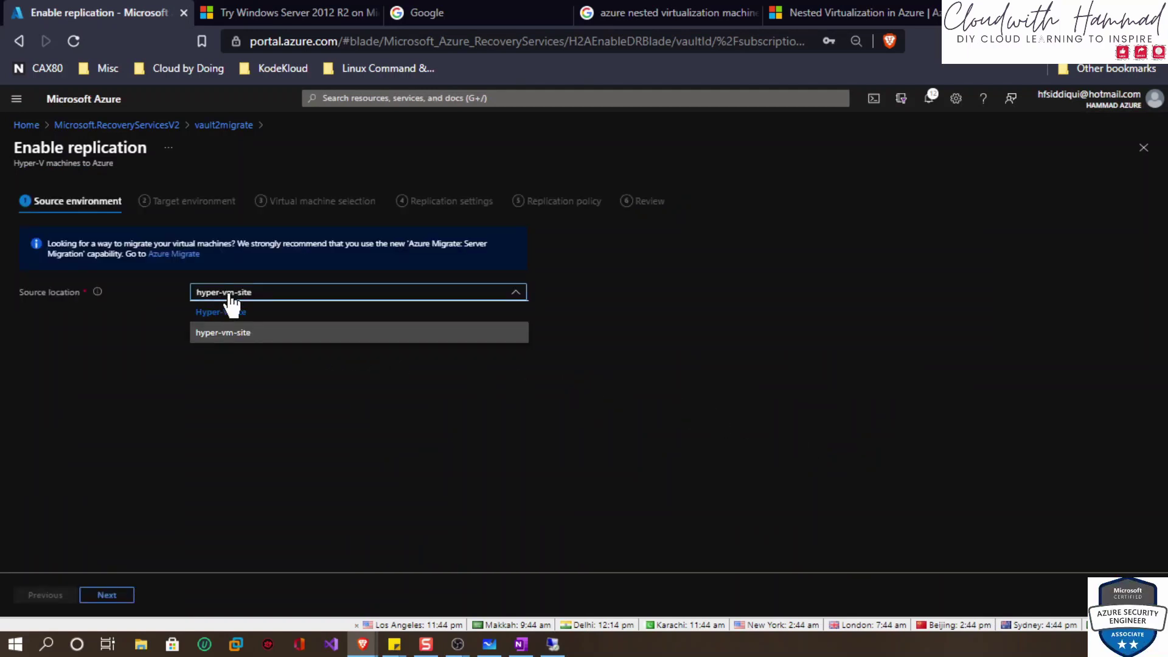
{"action": "left_click", "coordinate": [263, 340]}
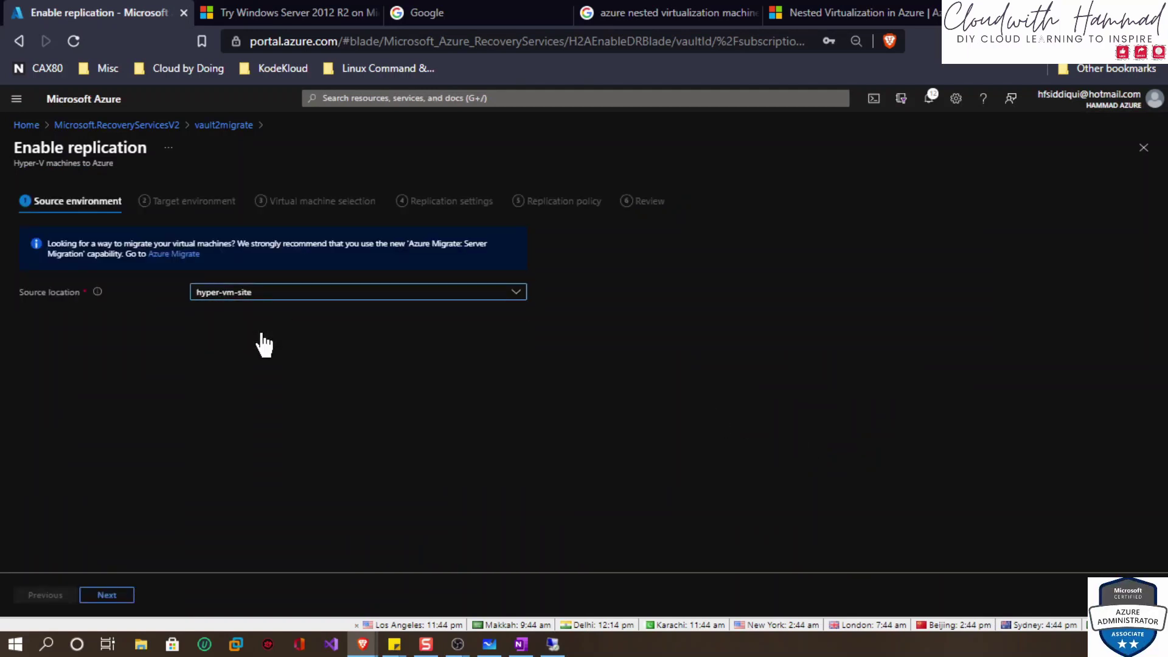
{"action": "left_click", "coordinate": [116, 594]}
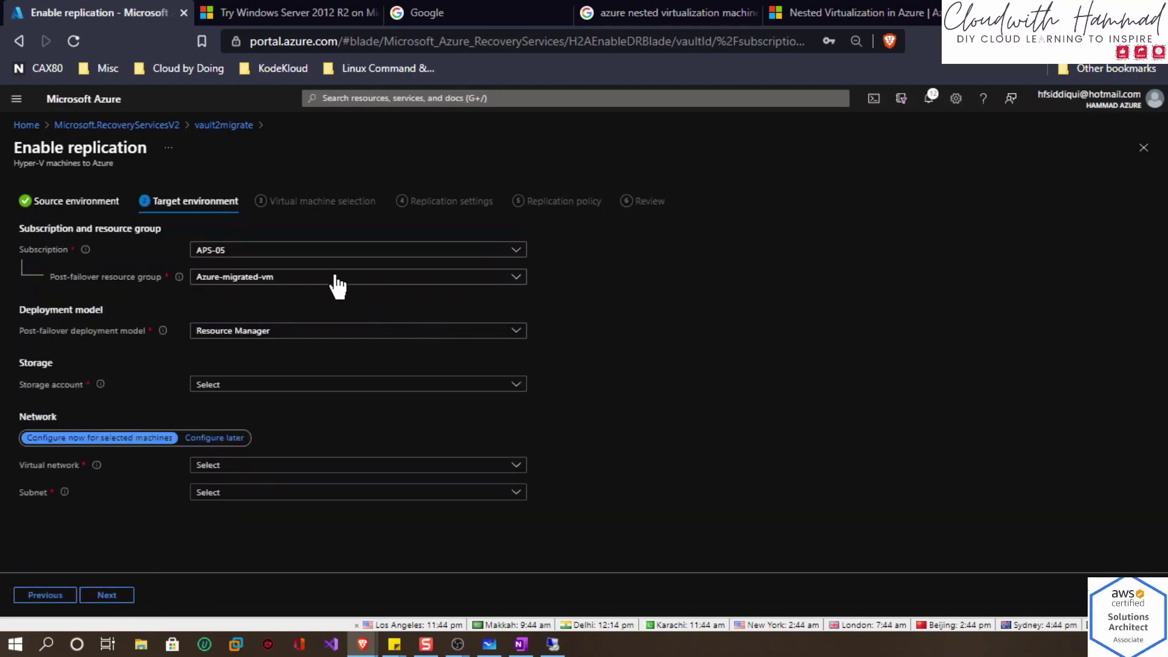
Target resource group Azure-migrated-vm, Resource Manager, storage account storage4cloud and network vnet-azure-cloud.
{"action": "left_click", "coordinate": [317, 279]}
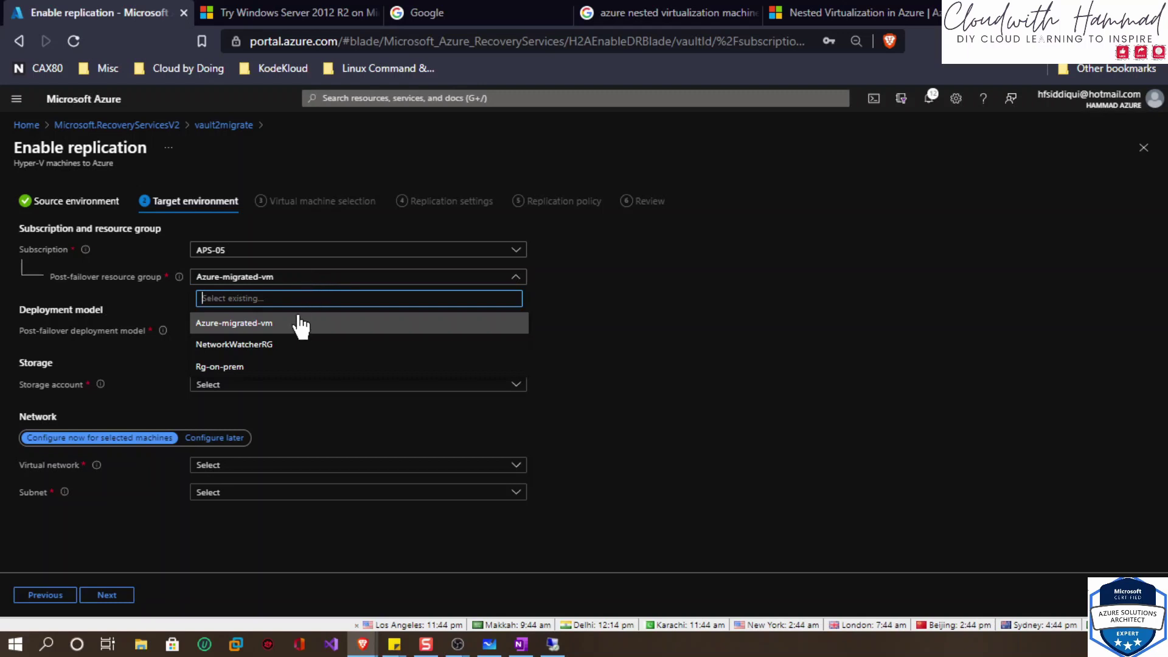
{"action": "left_click", "coordinate": [249, 324]}
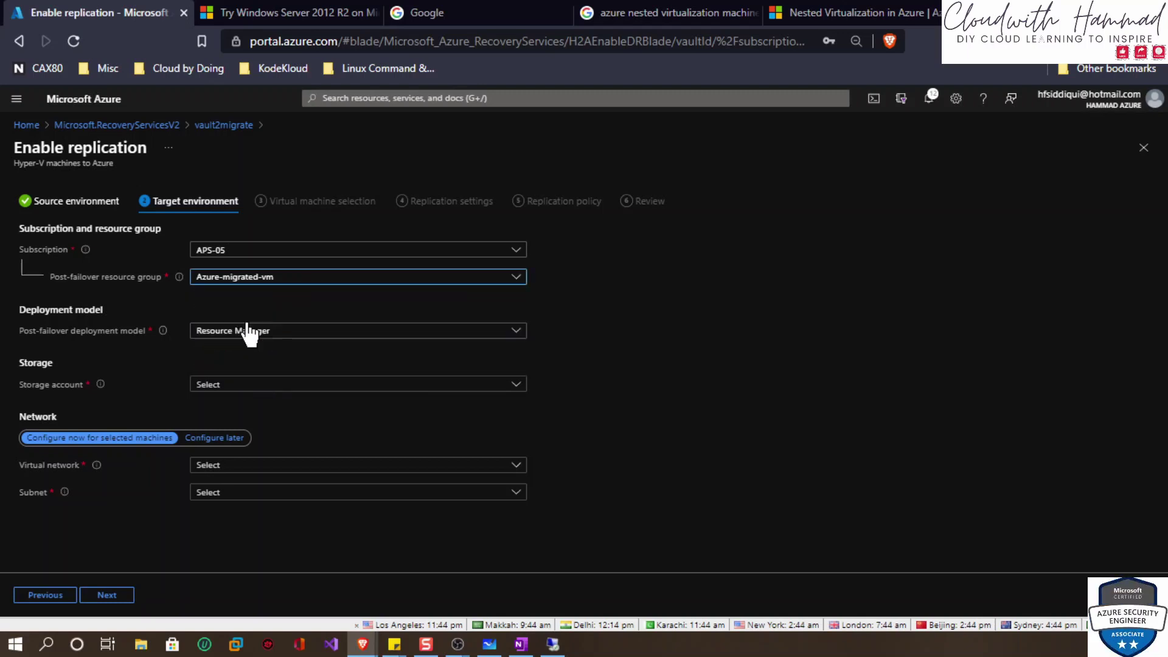
{"action": "left_click", "coordinate": [229, 334]}
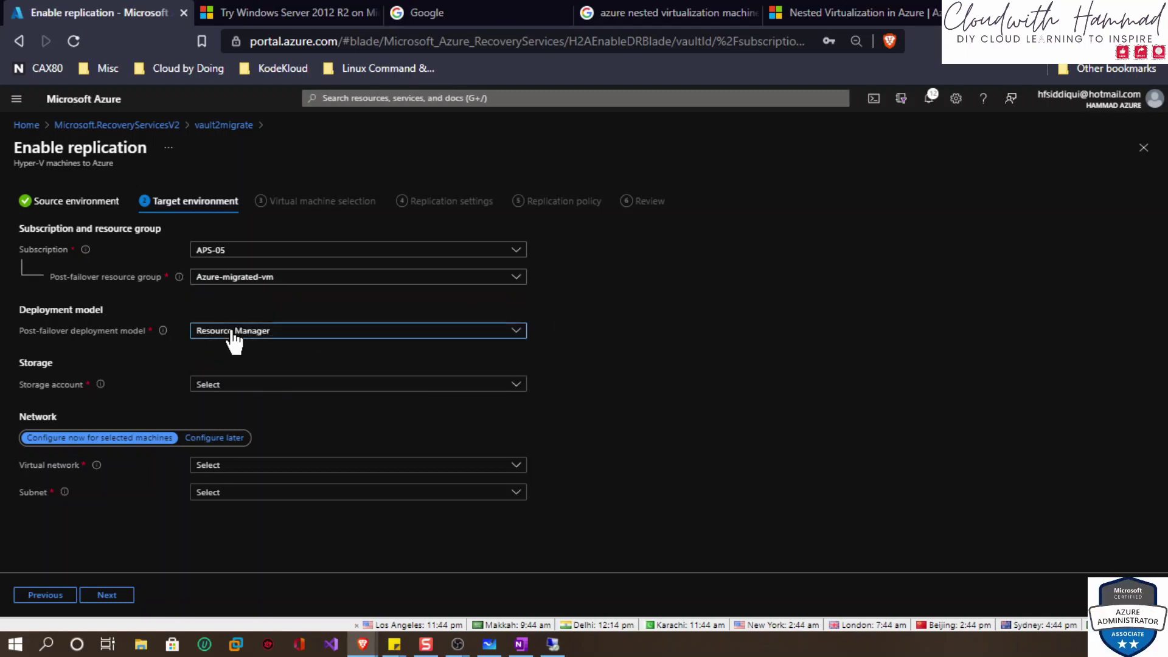
{"action": "left_click", "coordinate": [232, 359]}
{"action": "left_click", "coordinate": [235, 384]}
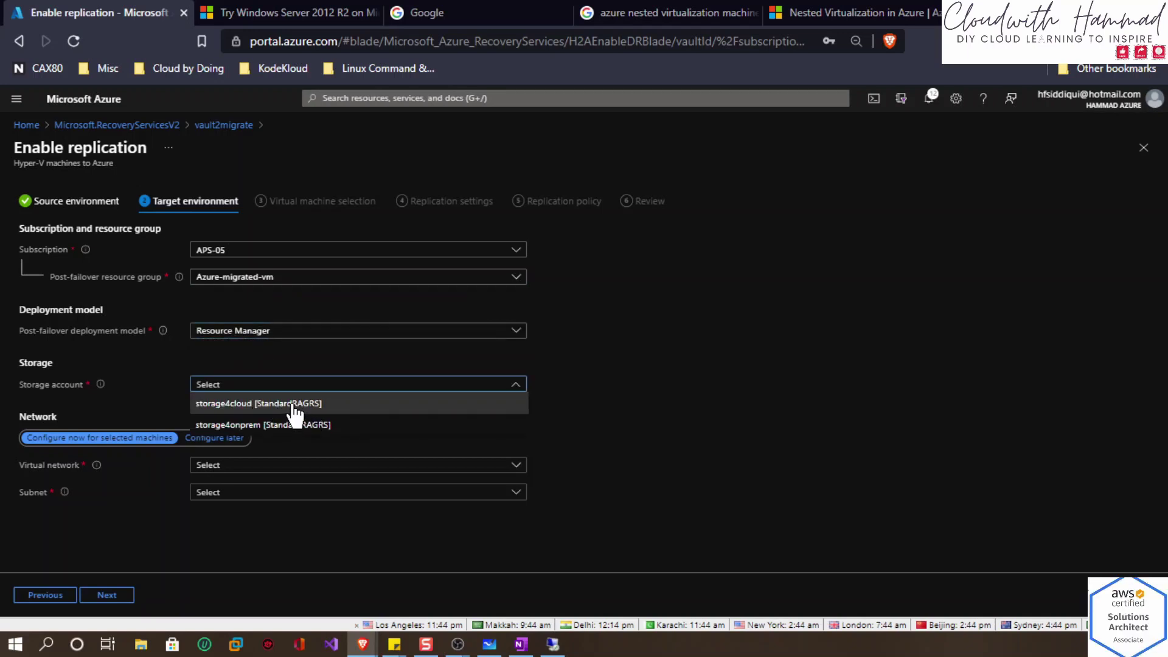
{"action": "left_click", "coordinate": [239, 403]}
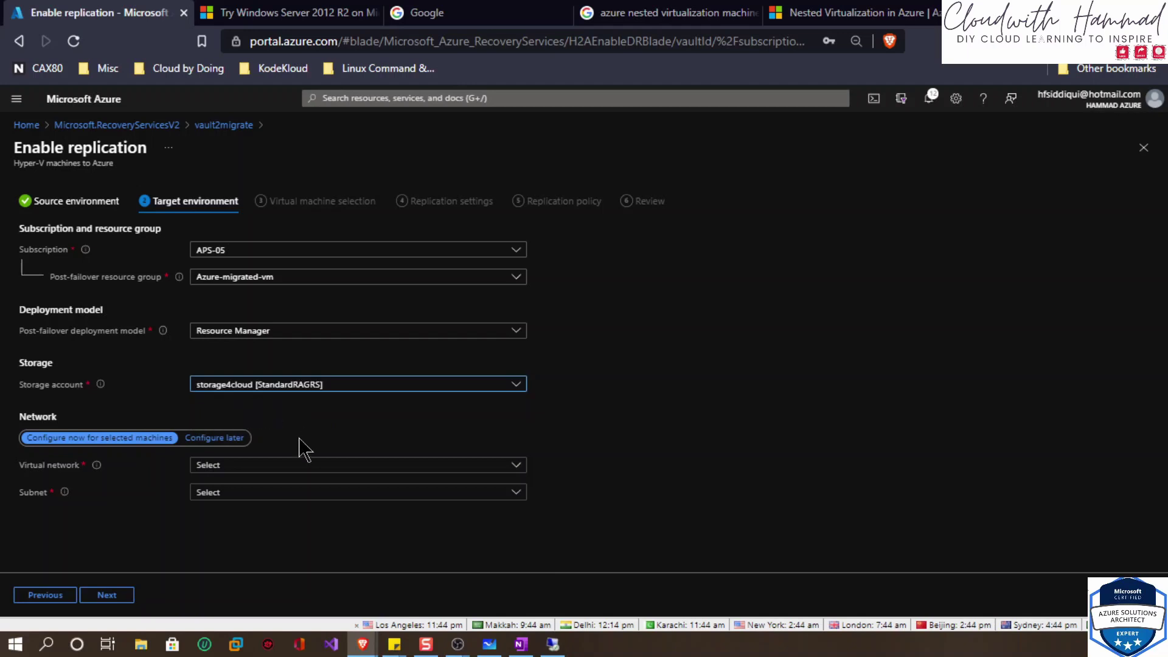
{"action": "left_click", "coordinate": [262, 467]}
{"action": "left_click", "coordinate": [267, 485]}
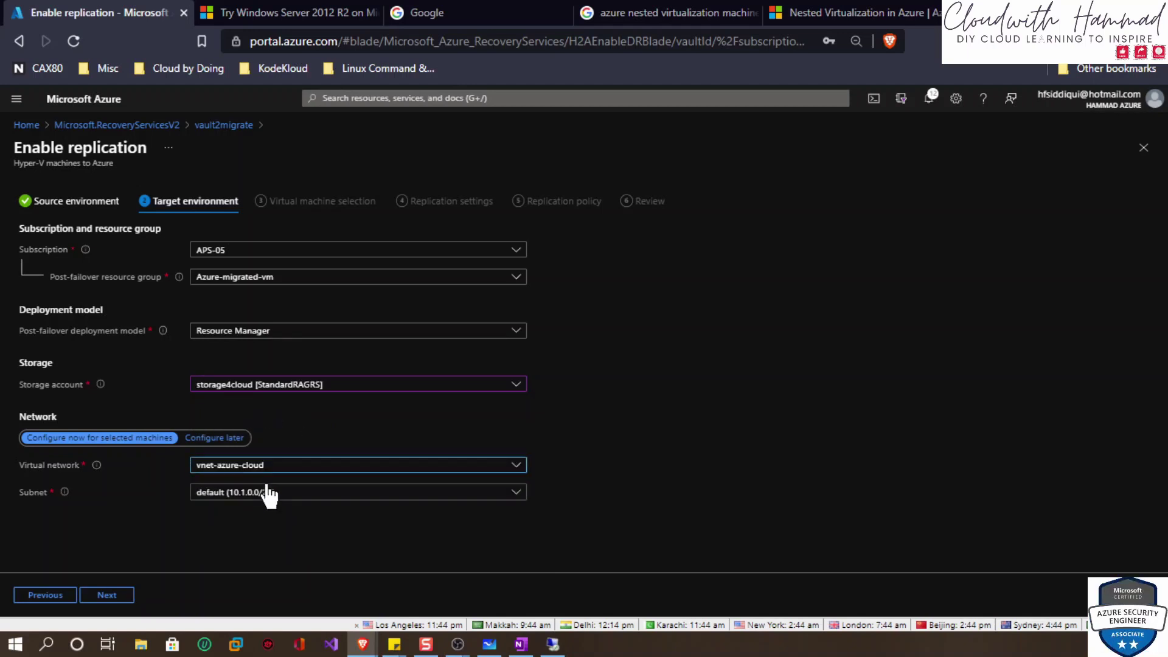
{"action": "left_click", "coordinate": [107, 596]}
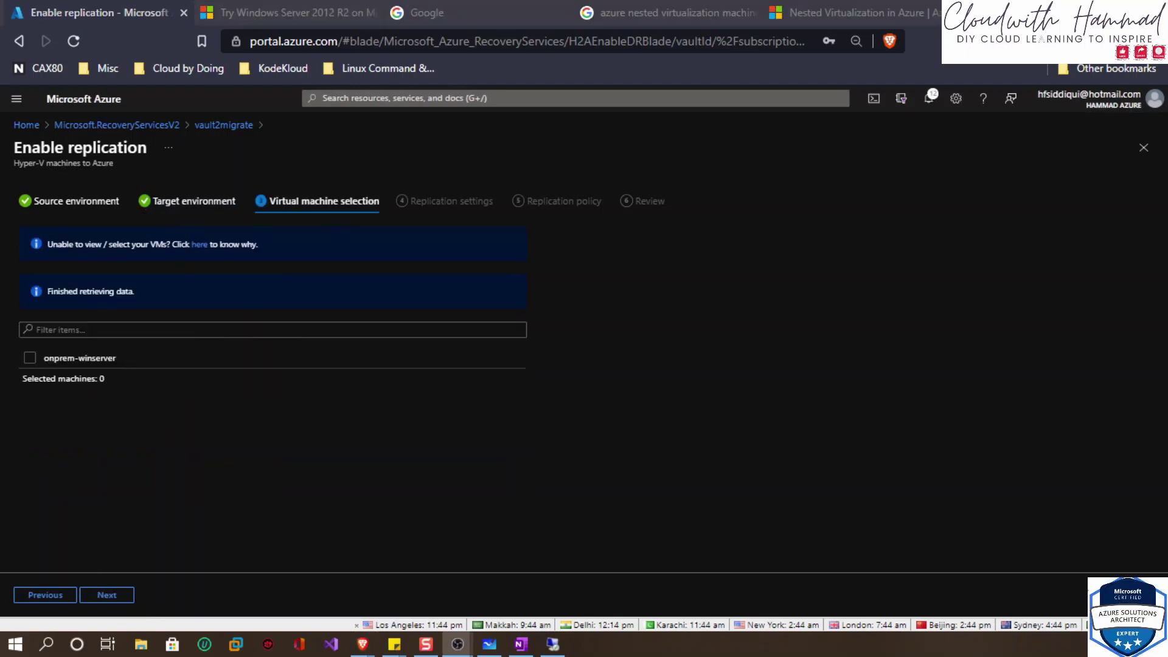
Select onprem-winserver as the virtual machine to replicate.
{"action": "left_click", "coordinate": [32, 360]}
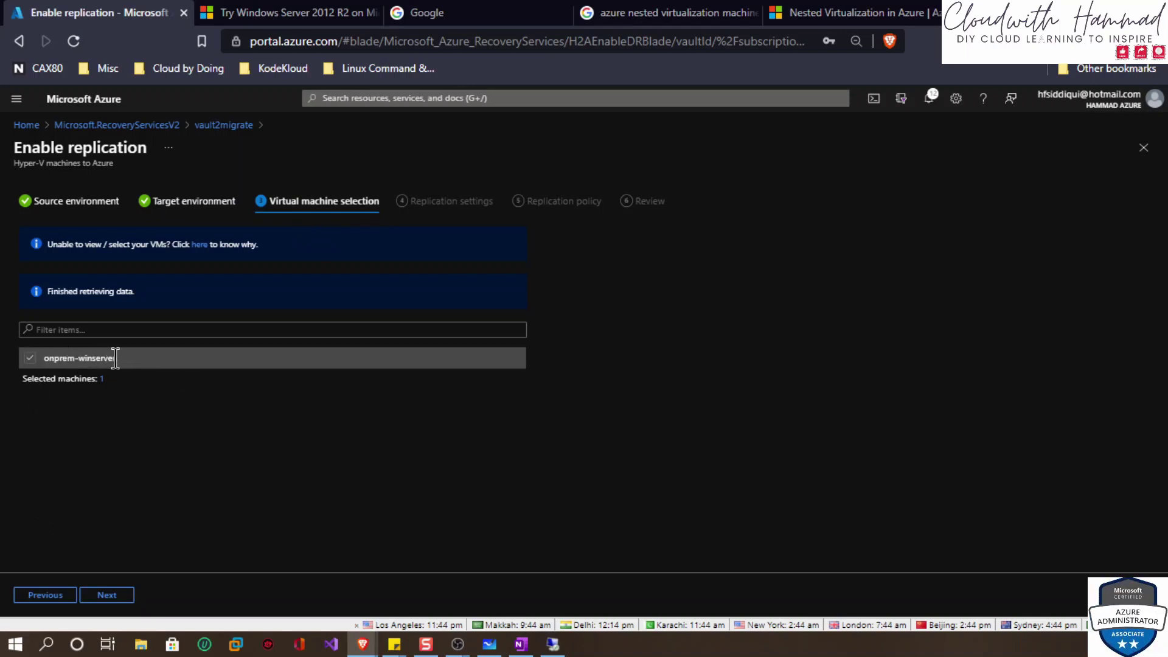
{"action": "left_click", "coordinate": [115, 594]}
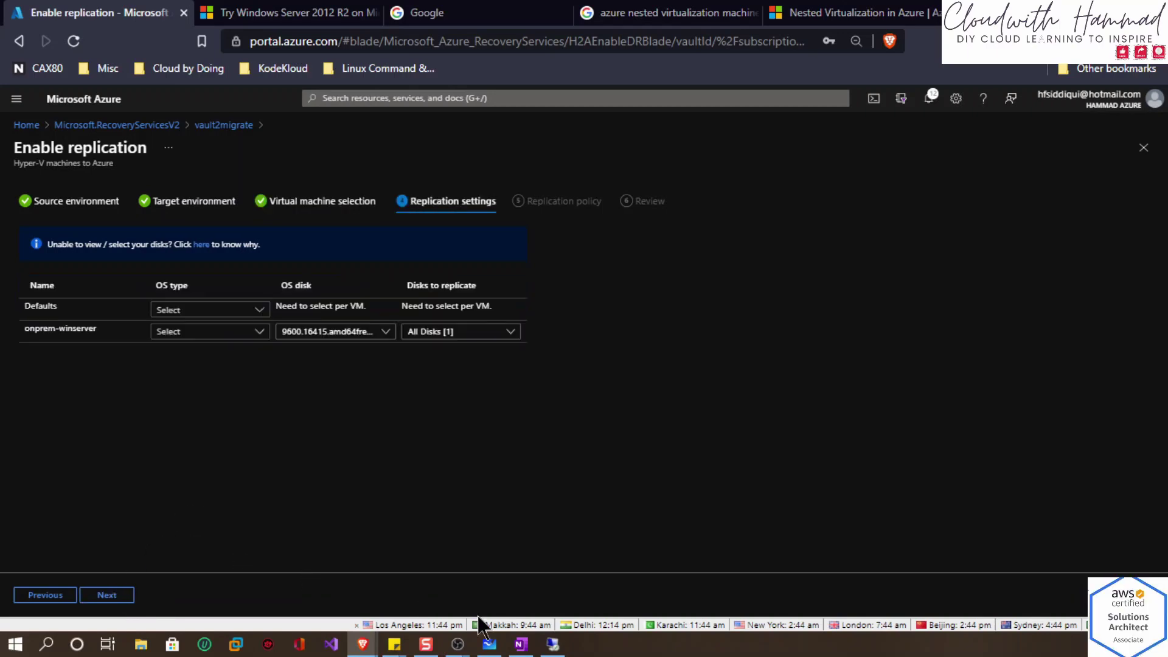
{"action": "left_click", "coordinate": [552, 635]}
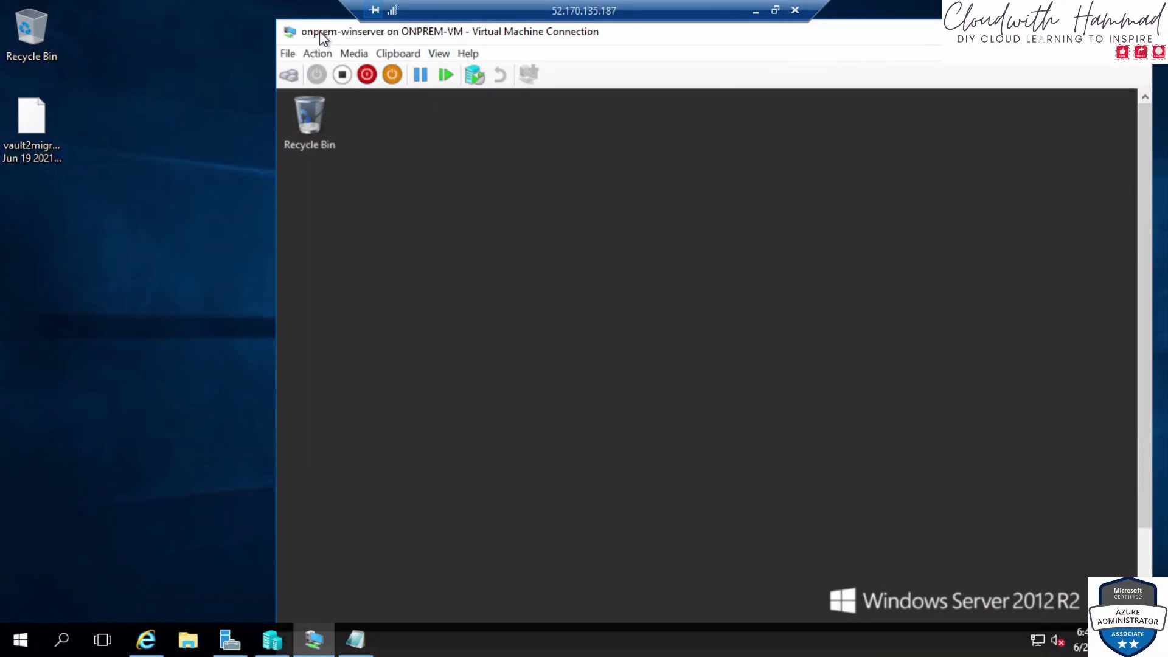
{"action": "left_click", "coordinate": [757, 10]}
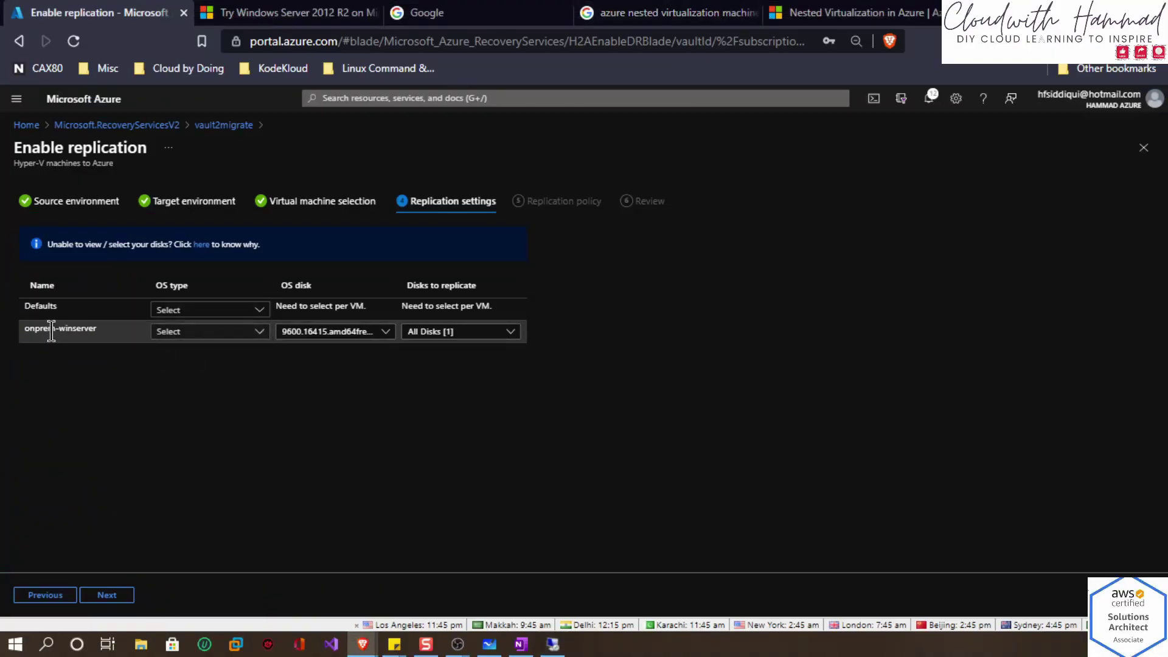
Set onprem-winserver's OS type to Windows and advance to the replication policy.
{"action": "left_click", "coordinate": [261, 332]}
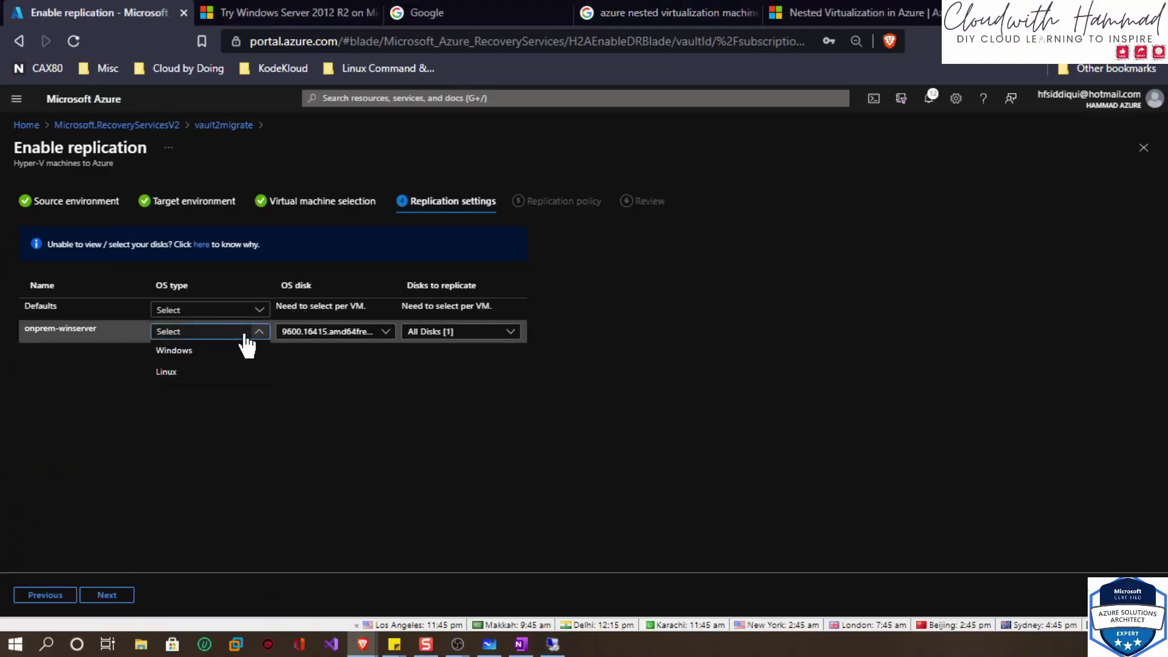
{"action": "left_click", "coordinate": [195, 351]}
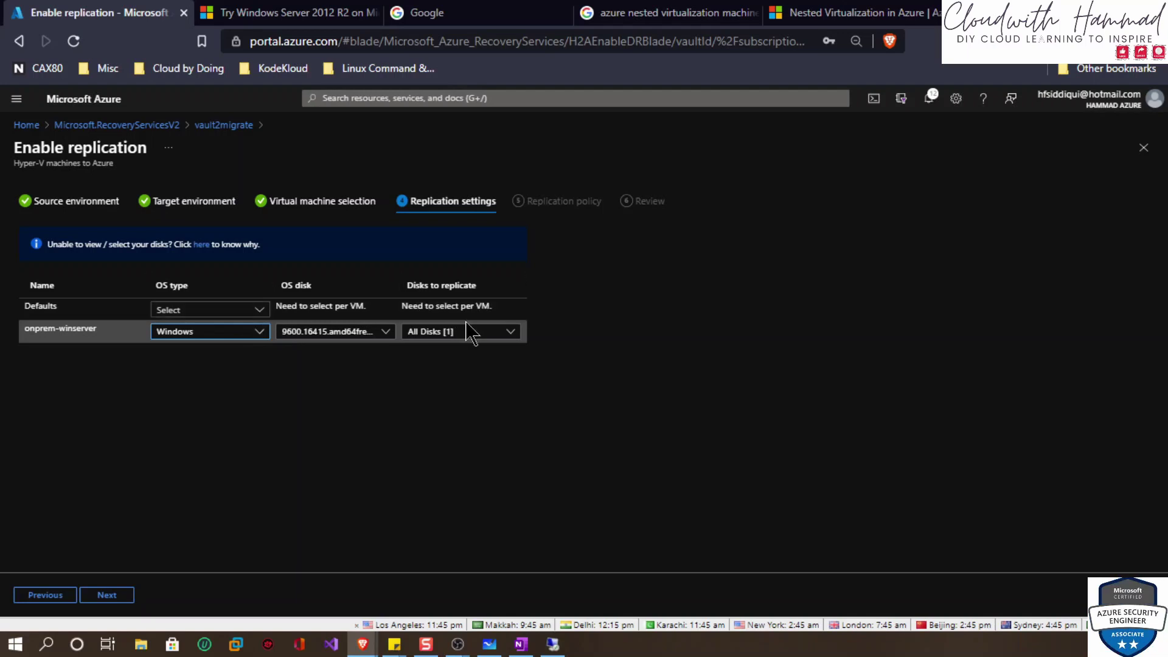
{"action": "left_click", "coordinate": [105, 596]}
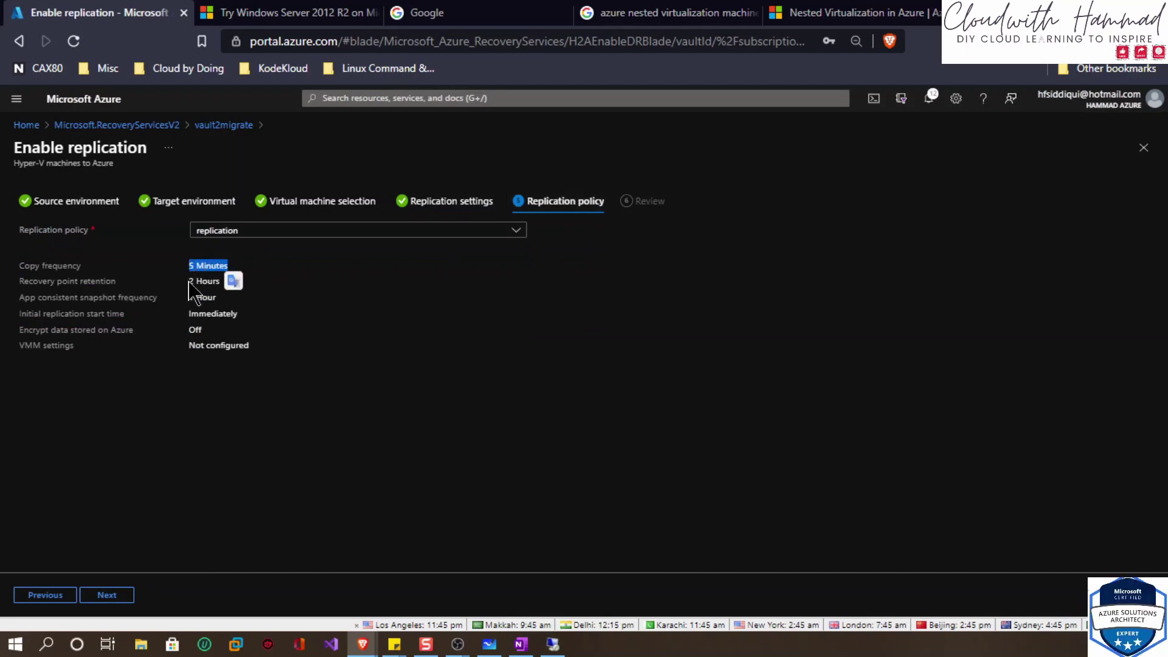
Keep the policy's 2-hour retention, review, and submit Enable replication for onprem-winserver.
{"action": "left_click_drag", "start_coordinate": [189, 281], "coordinate": [217, 281]}
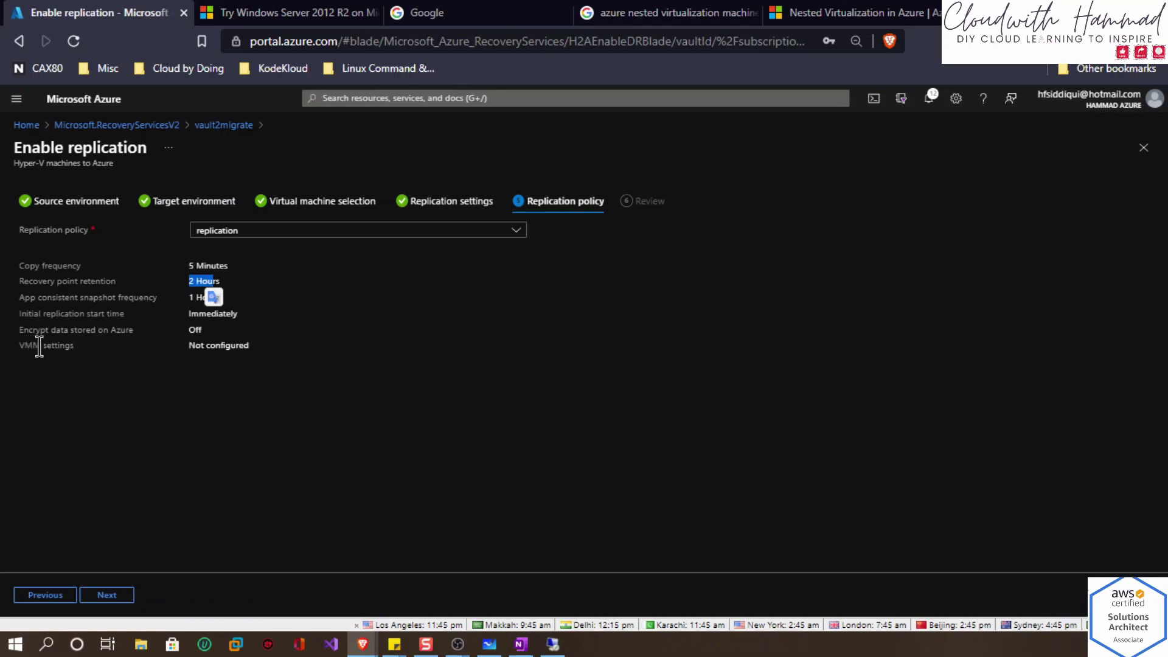
{"action": "left_click", "coordinate": [118, 598]}
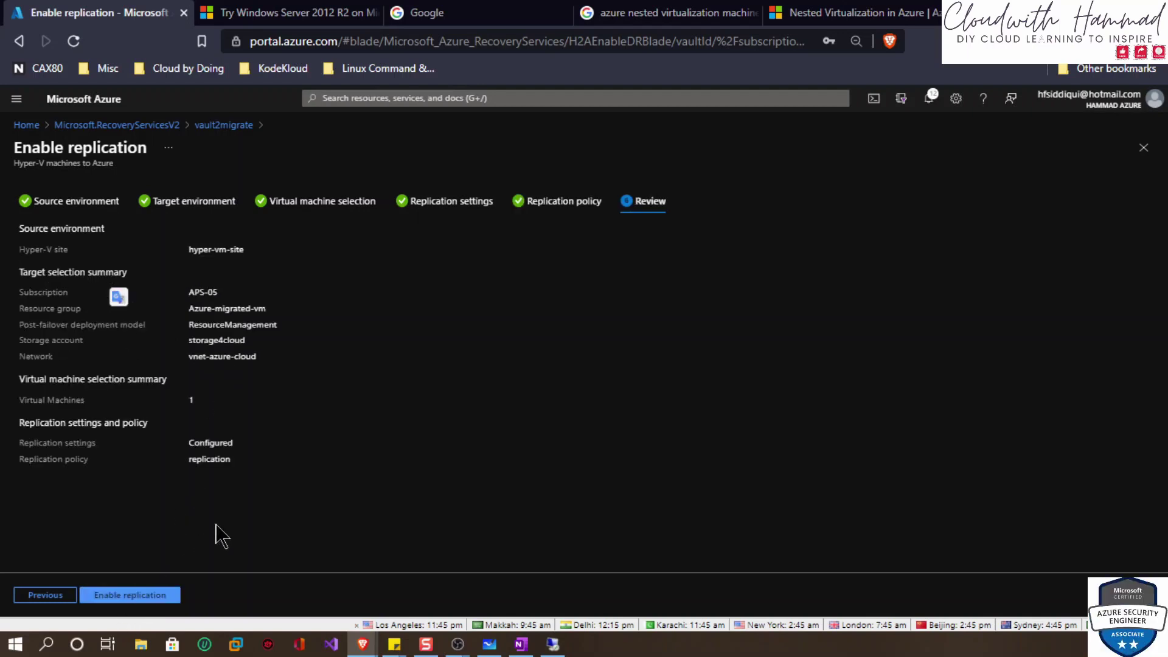
{"action": "left_click", "coordinate": [132, 596]}
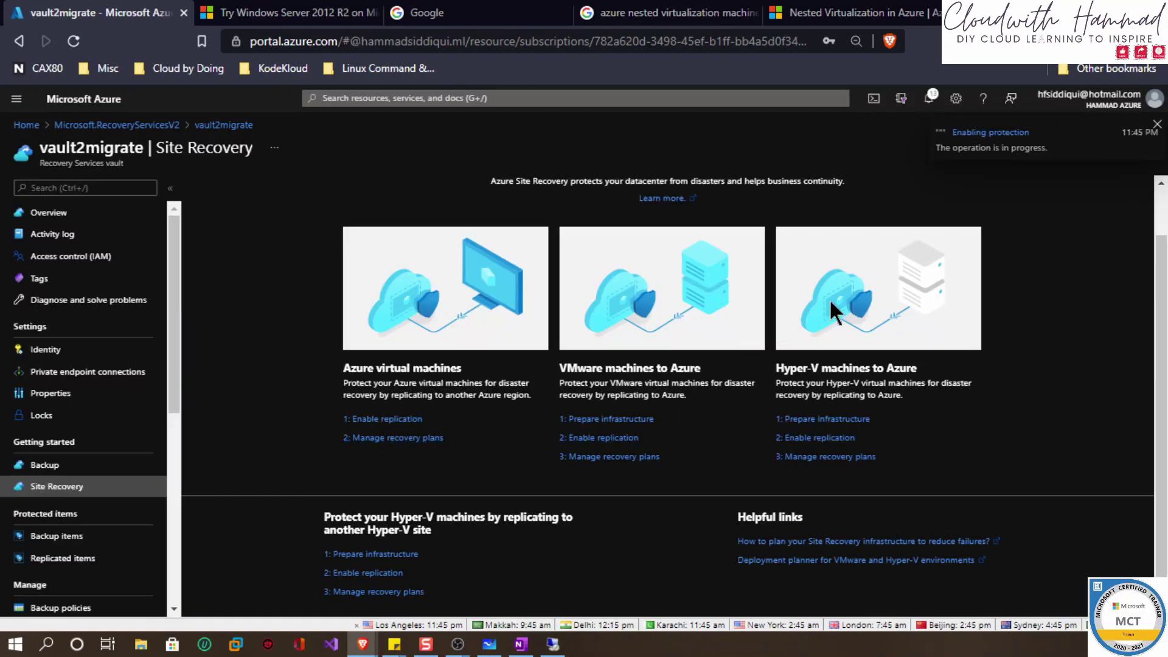
Check the Enabling protection job details, then return to the Azure home page.
{"action": "left_click", "coordinate": [989, 141]}
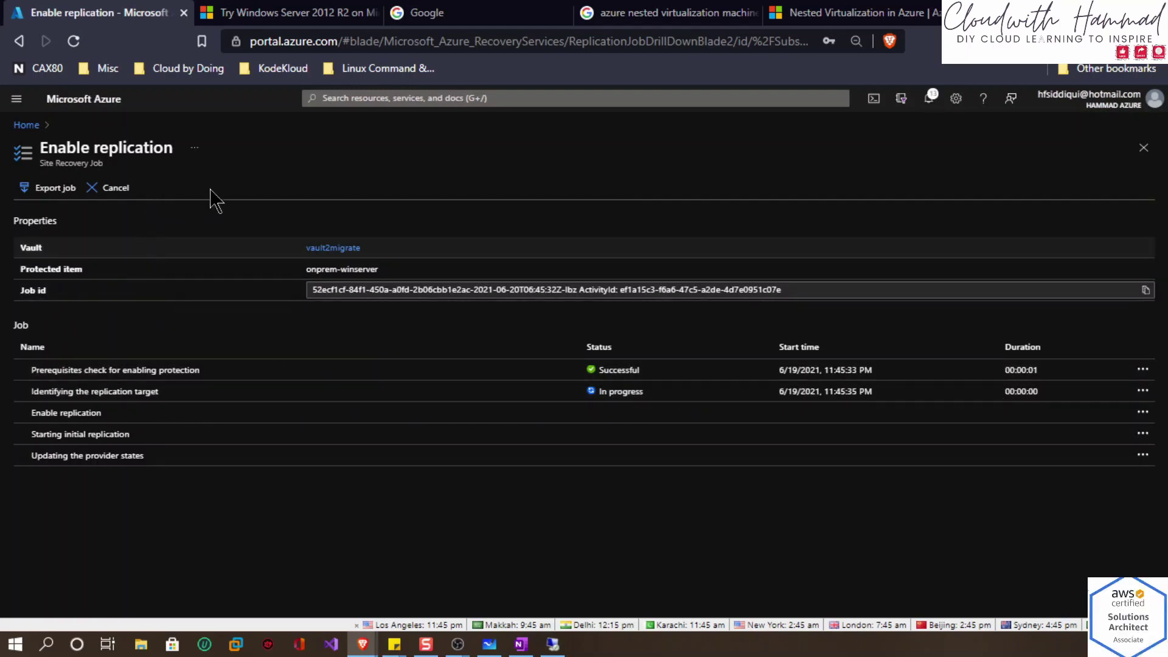
{"action": "left_click_drag", "start_coordinate": [104, 163], "coordinate": [41, 164]}
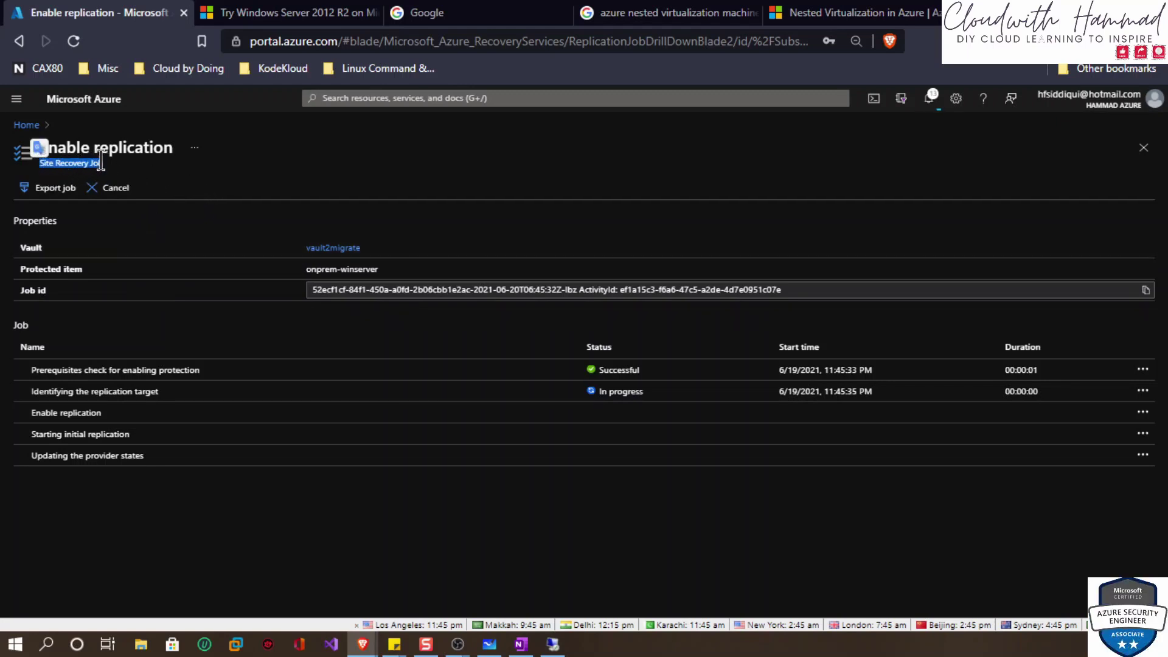
{"action": "left_click", "coordinate": [25, 125]}
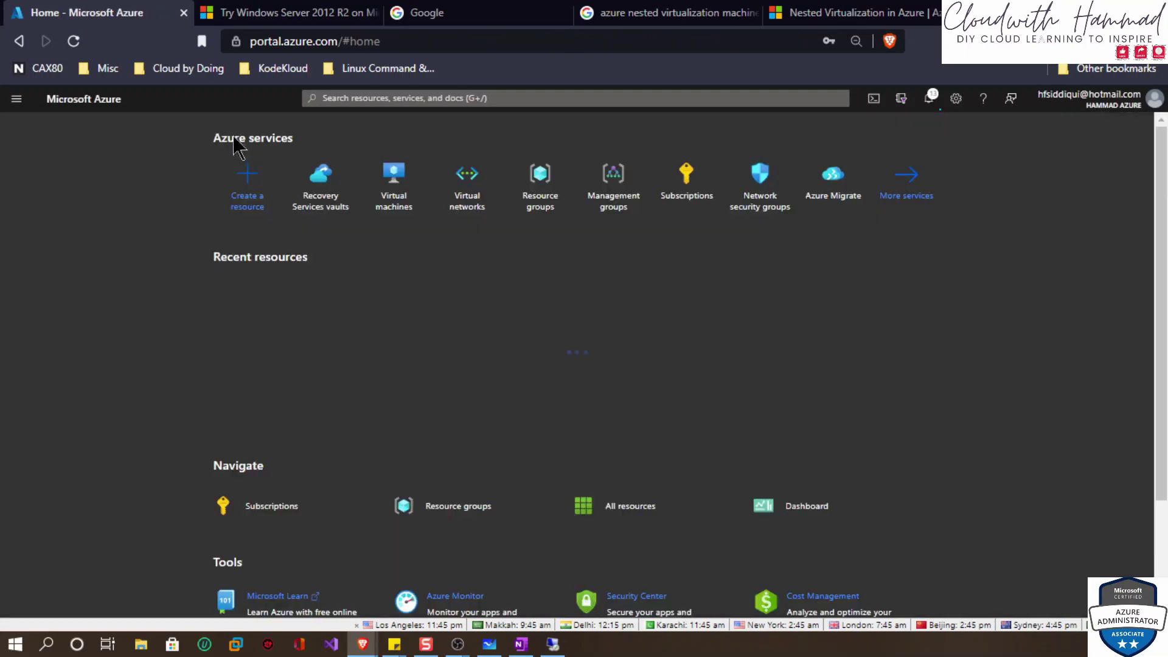
Open vault2migrate from Recovery Services vaults and scroll through its menu.
{"action": "left_click", "coordinate": [347, 181]}
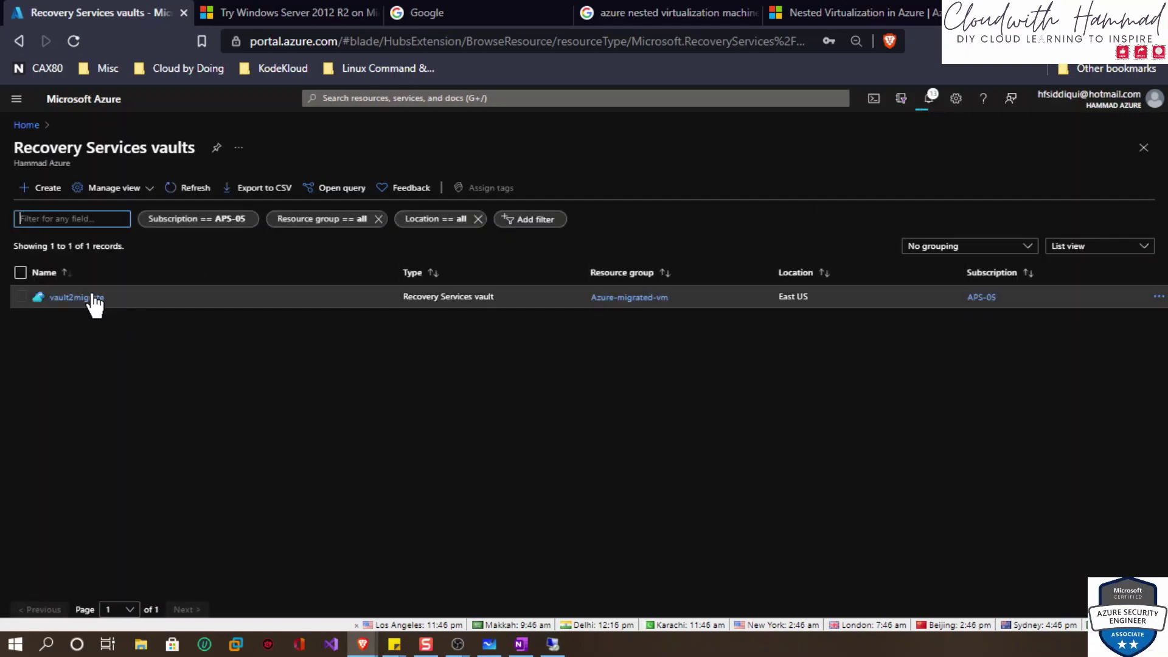
{"action": "left_click", "coordinate": [86, 297]}
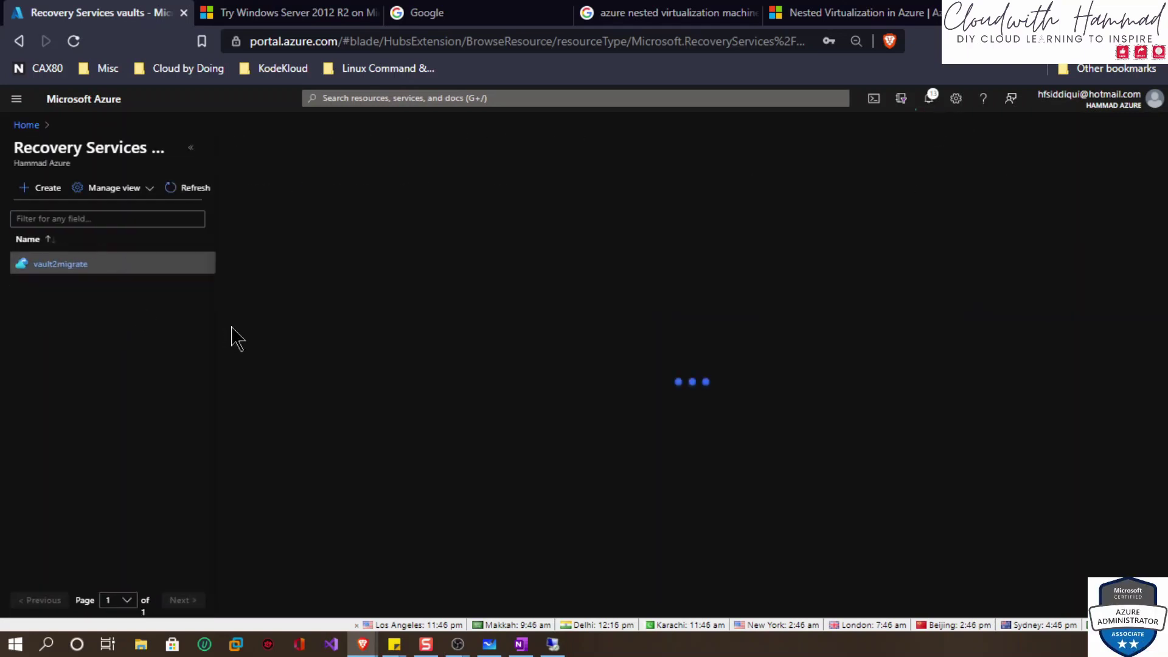
{"action": "left_click", "coordinate": [193, 149]}
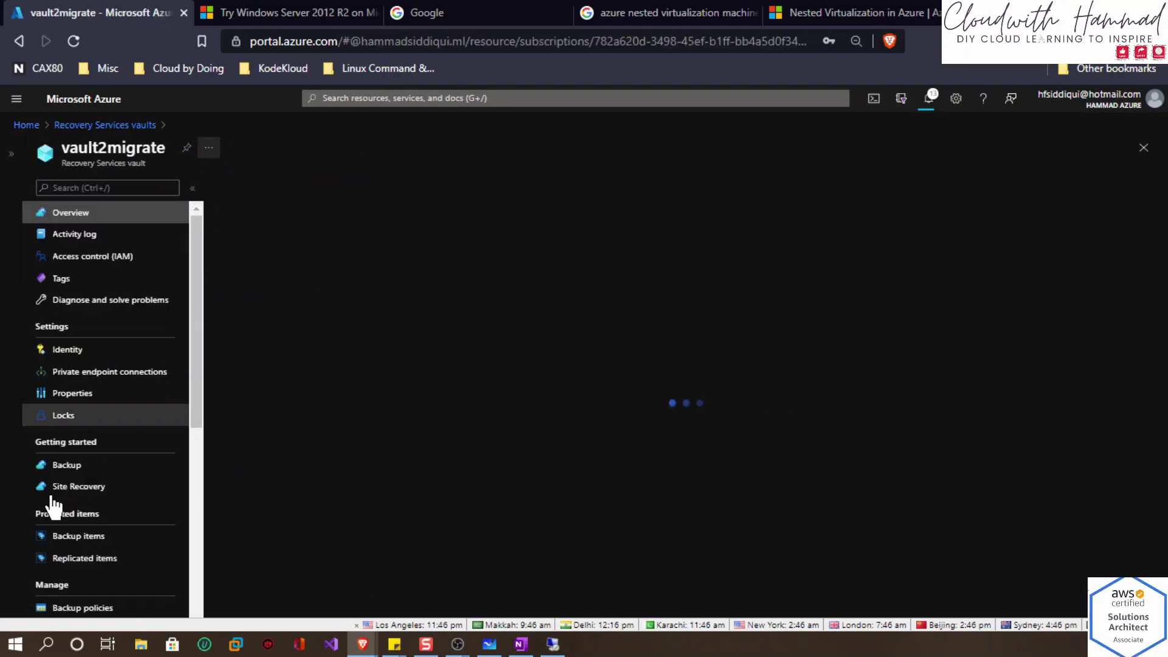
{"action": "left_click", "coordinate": [78, 486]}
{"action": "left_click_drag", "start_coordinate": [204, 281], "coordinate": [196, 346]}
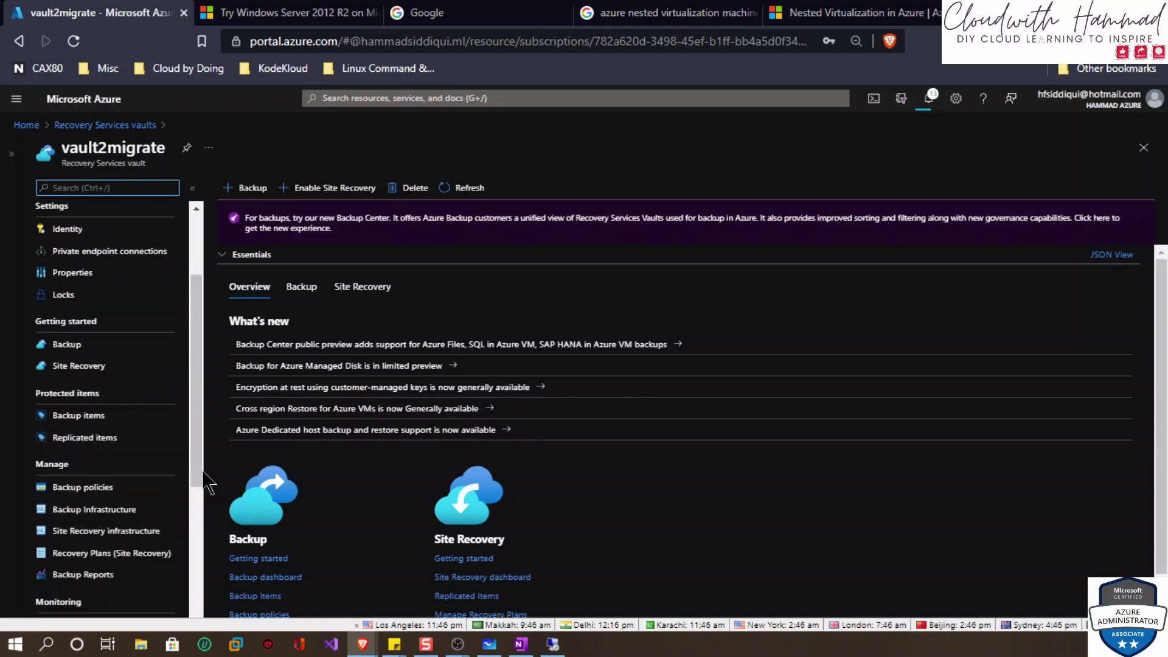
{"action": "scroll", "coordinate": [201, 484], "scroll_direction": "down", "scroll_amount": 1}
{"action": "left_click_drag", "start_coordinate": [201, 486], "coordinate": [201, 521]}
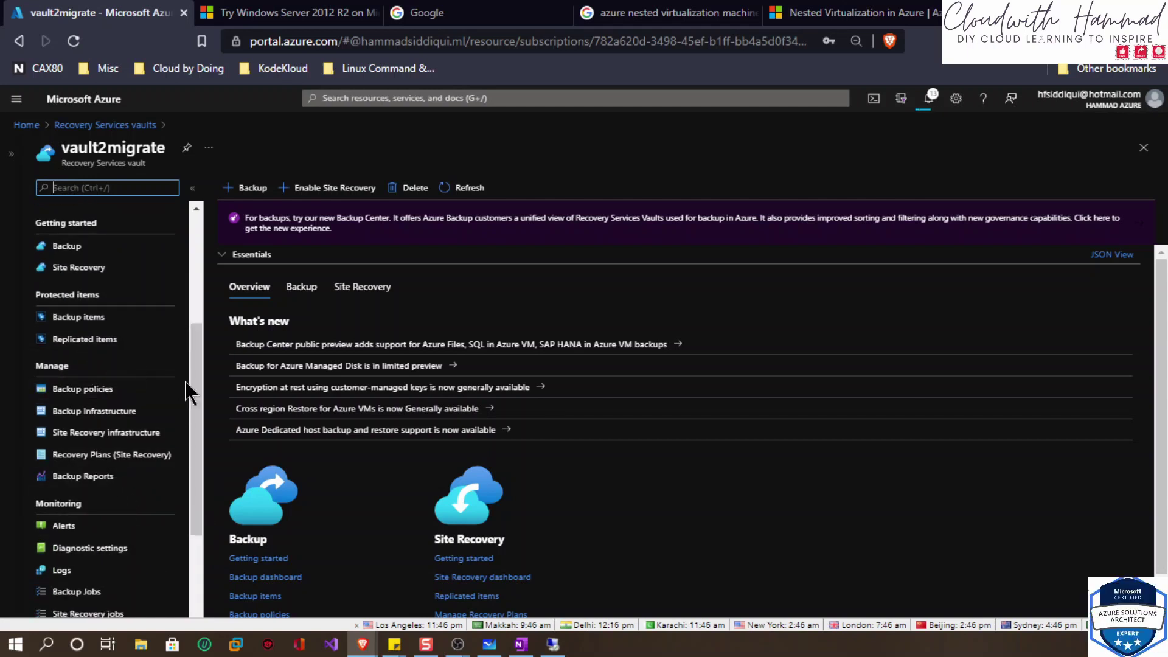
{"action": "left_click_drag", "start_coordinate": [198, 396], "coordinate": [201, 439]}
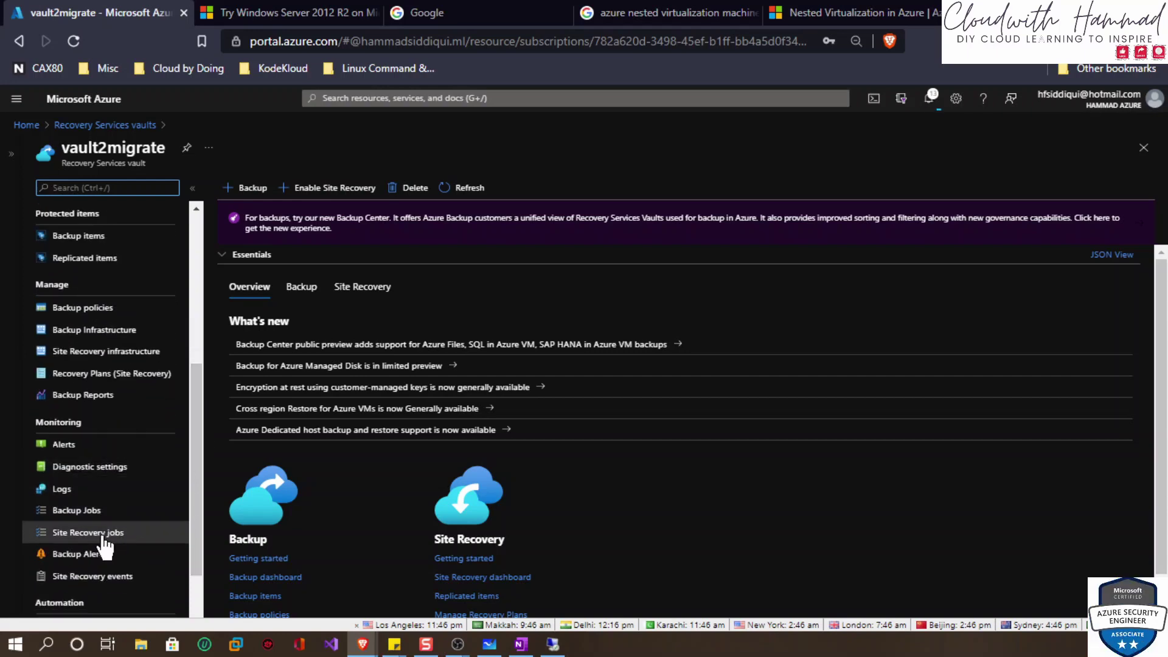
Confirm in Site Recovery jobs and notifications that protection enabled successfully.
{"action": "left_click", "coordinate": [82, 536]}
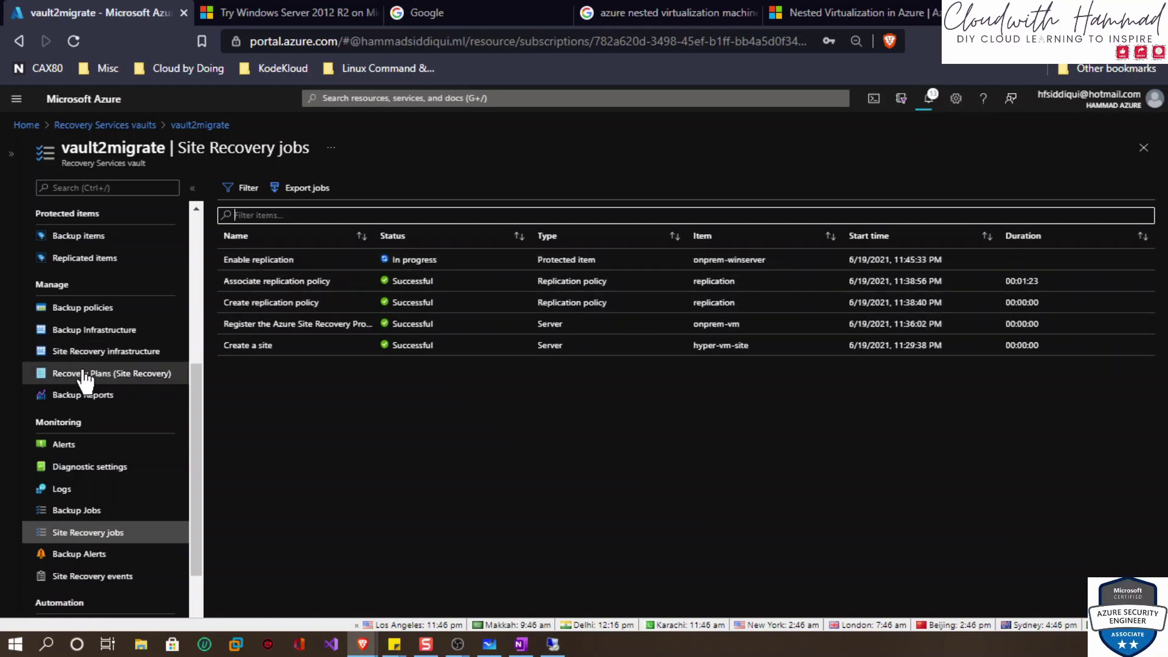
{"action": "left_click", "coordinate": [87, 261]}
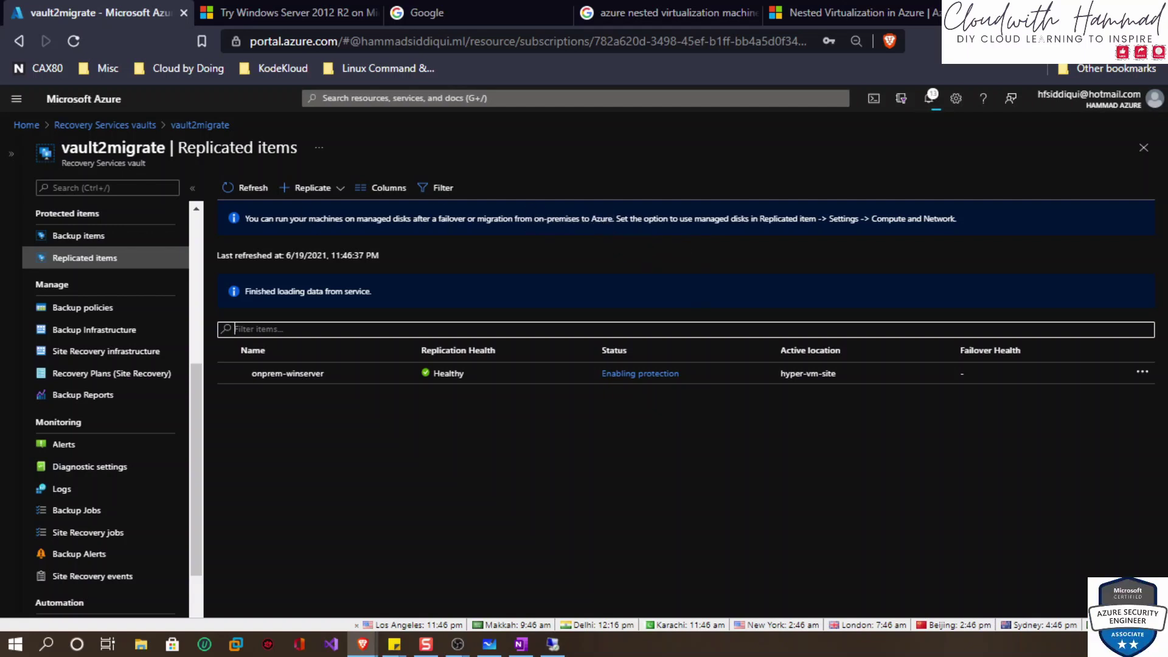
{"action": "left_click", "coordinate": [86, 533]}
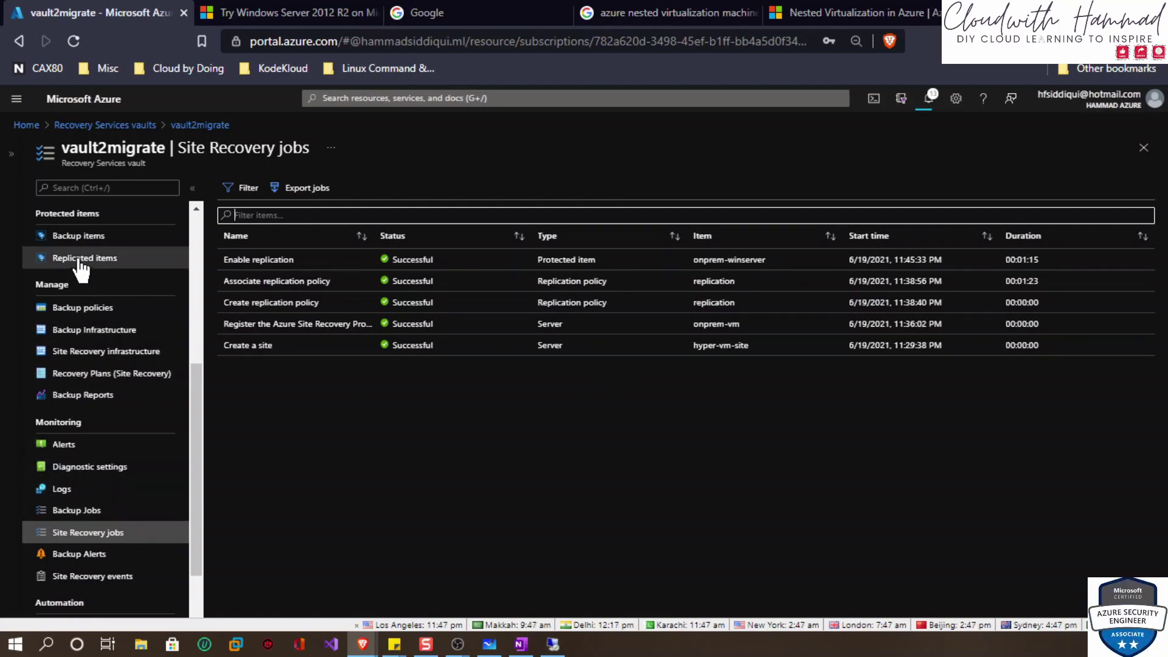
{"action": "left_click", "coordinate": [943, 105]}
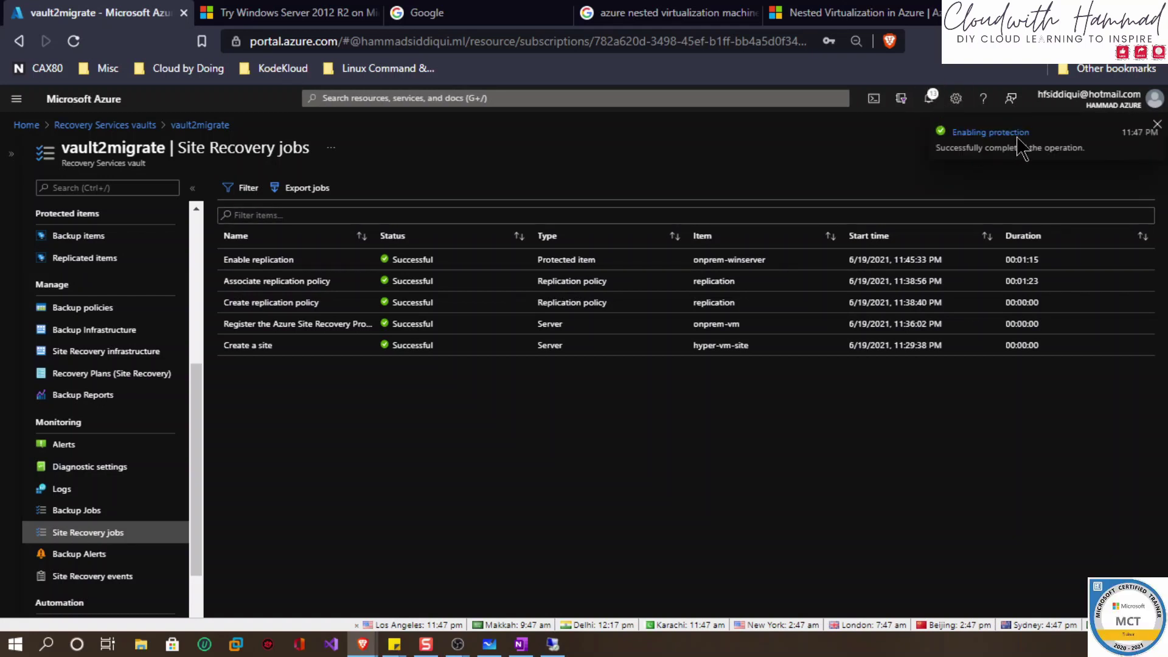
{"action": "left_click", "coordinate": [1022, 146]}
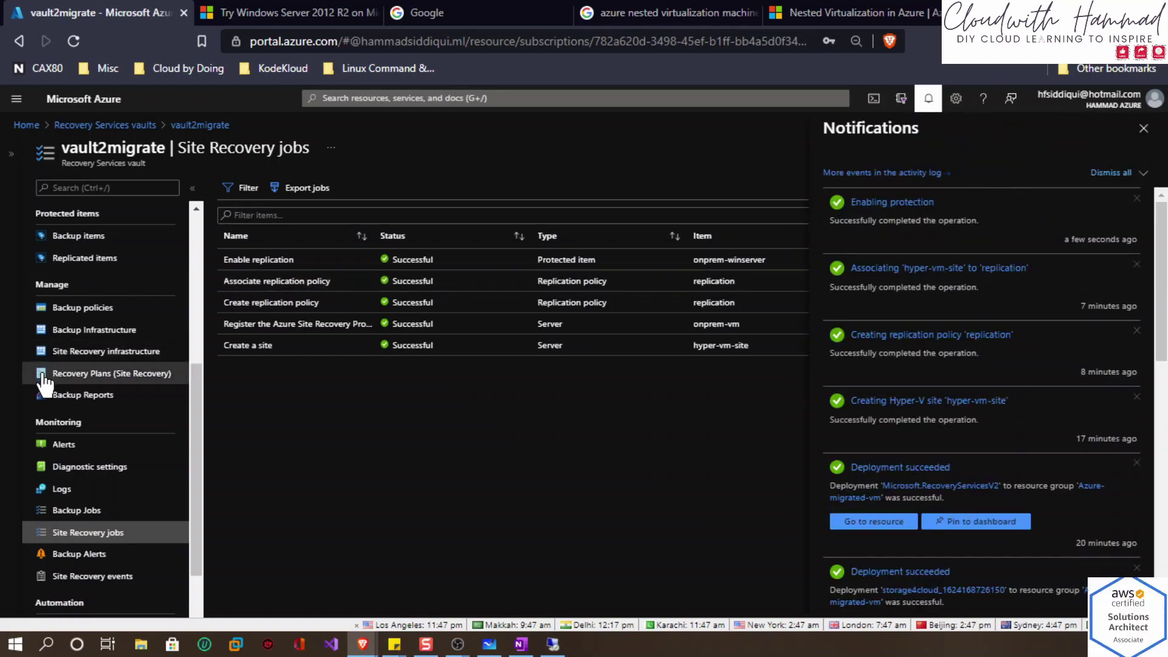
Open the onprem-winserver replicated item, Healthy at 0% synchronized.
{"action": "left_click", "coordinate": [82, 259]}
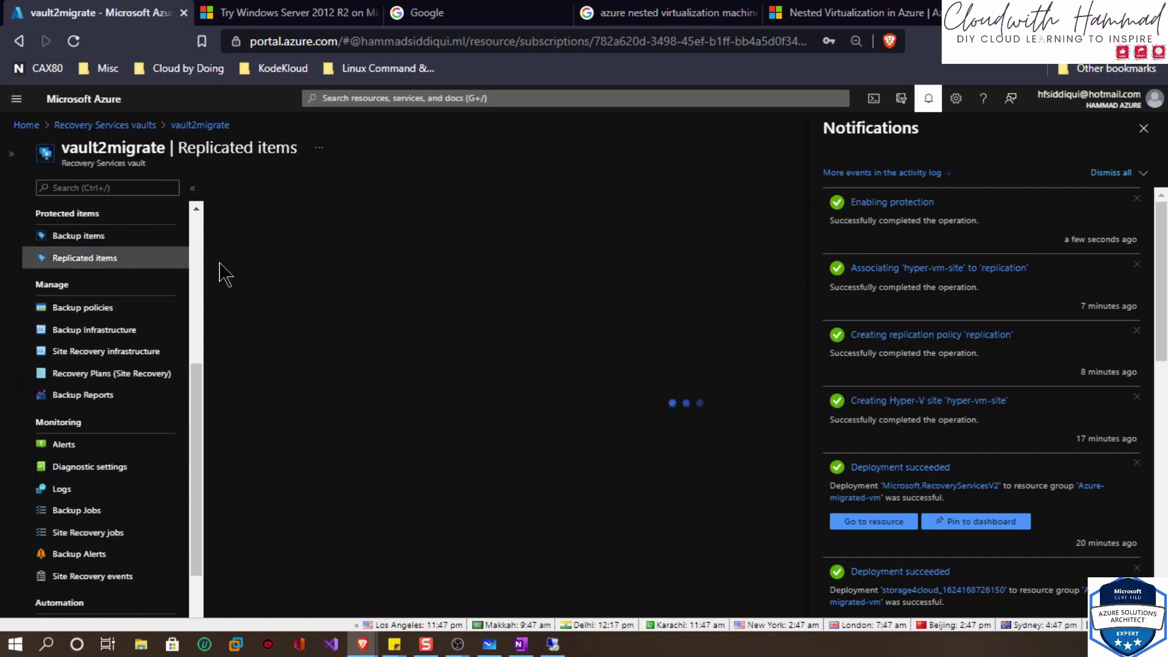
{"action": "left_click", "coordinate": [1144, 128]}
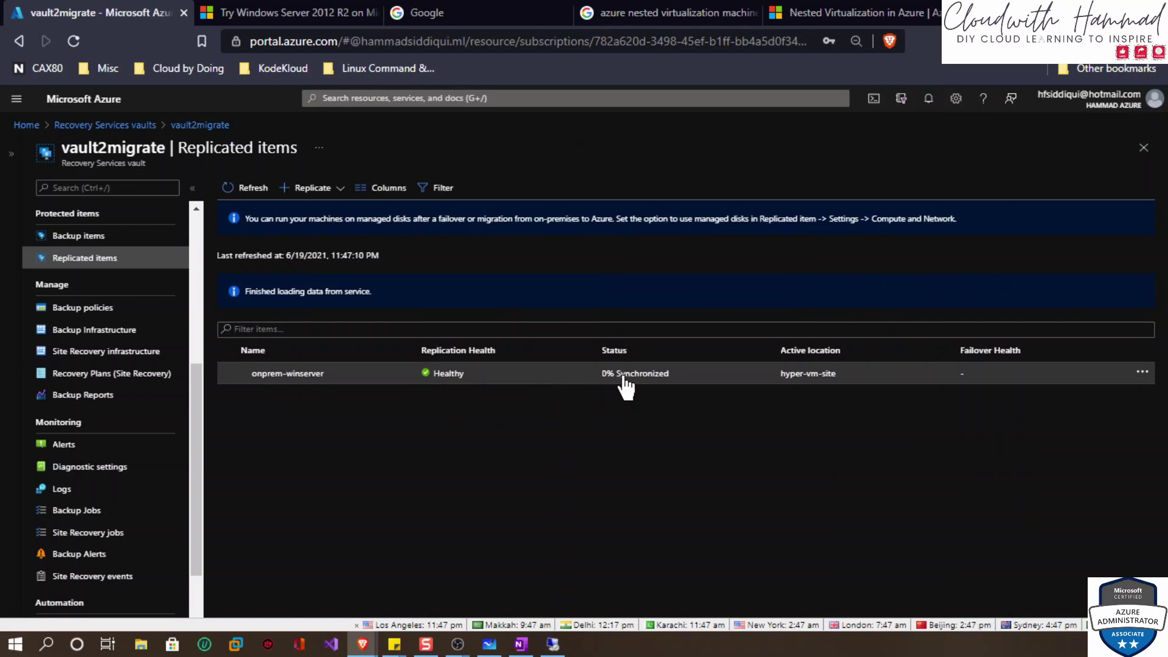
{"action": "left_click", "coordinate": [308, 386]}
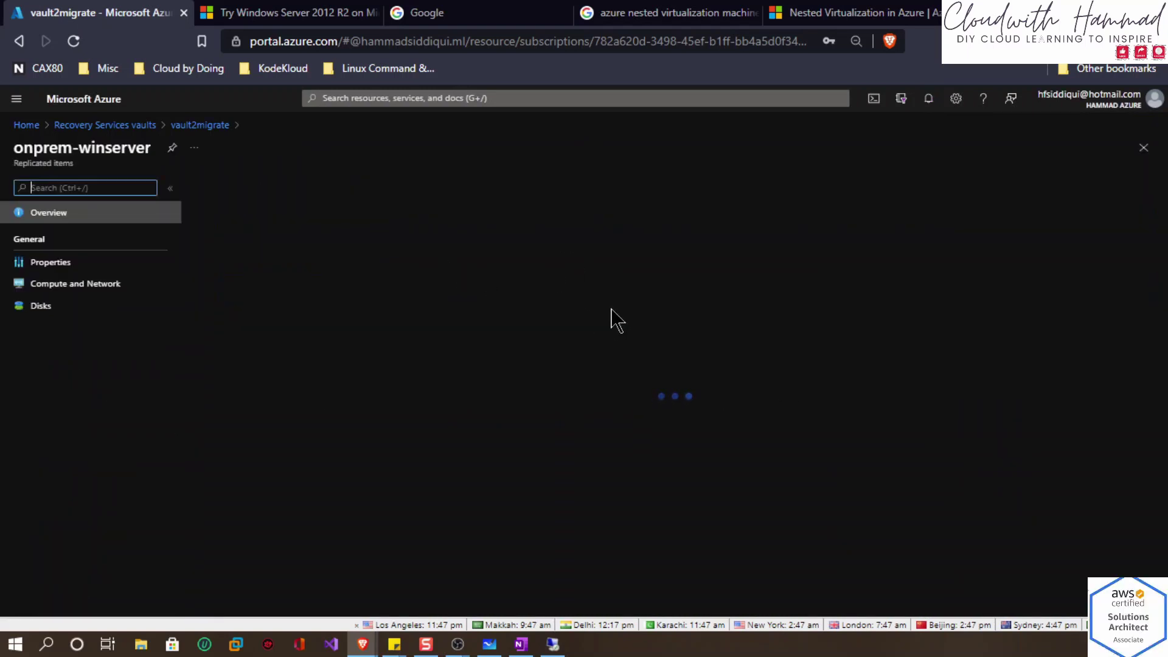
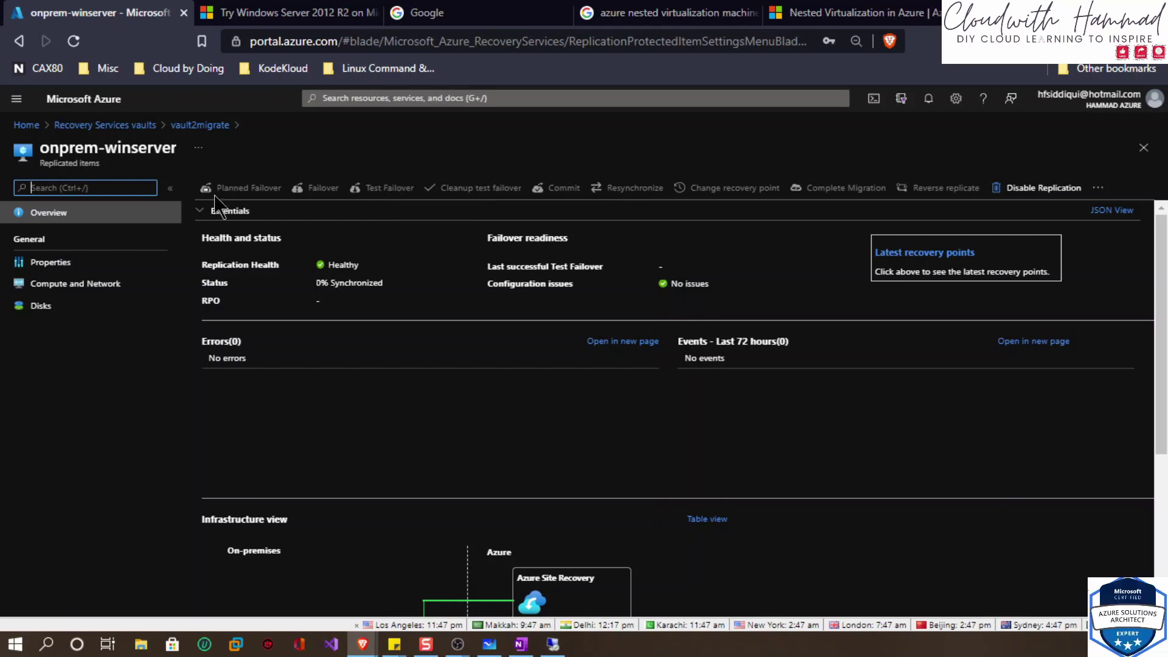
Review onprem-winserver's properties, compute and network settings, and disks, then return to its overview.
{"action": "left_click", "coordinate": [55, 271]}
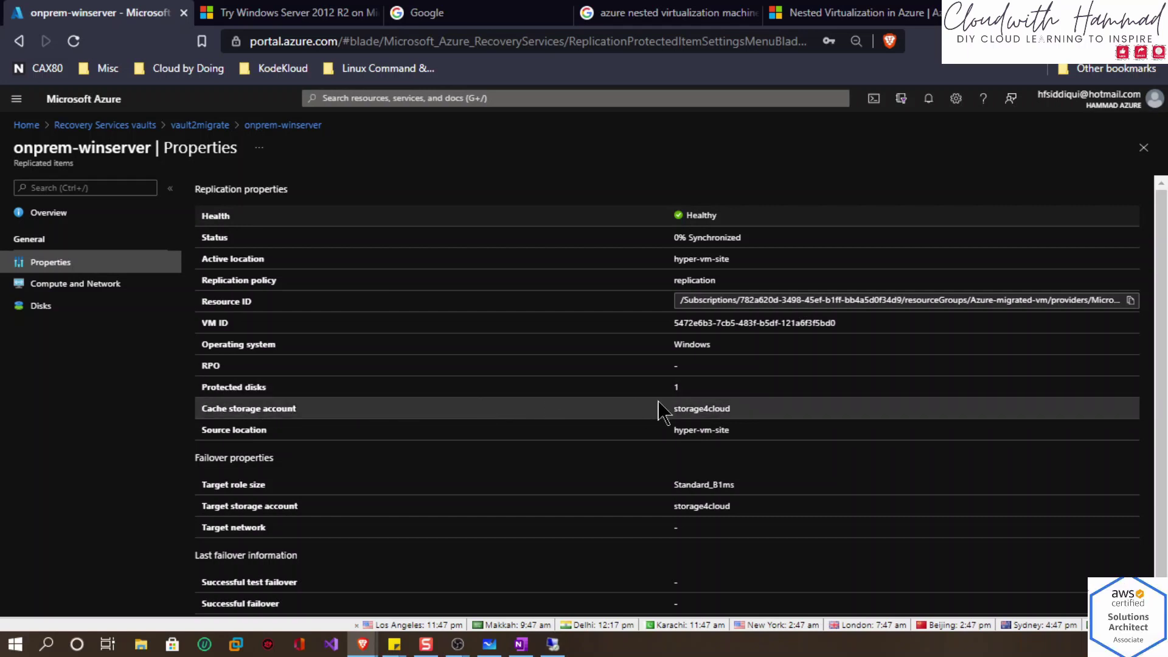
{"action": "scroll", "coordinate": [563, 459], "scroll_direction": "down", "scroll_amount": 1}
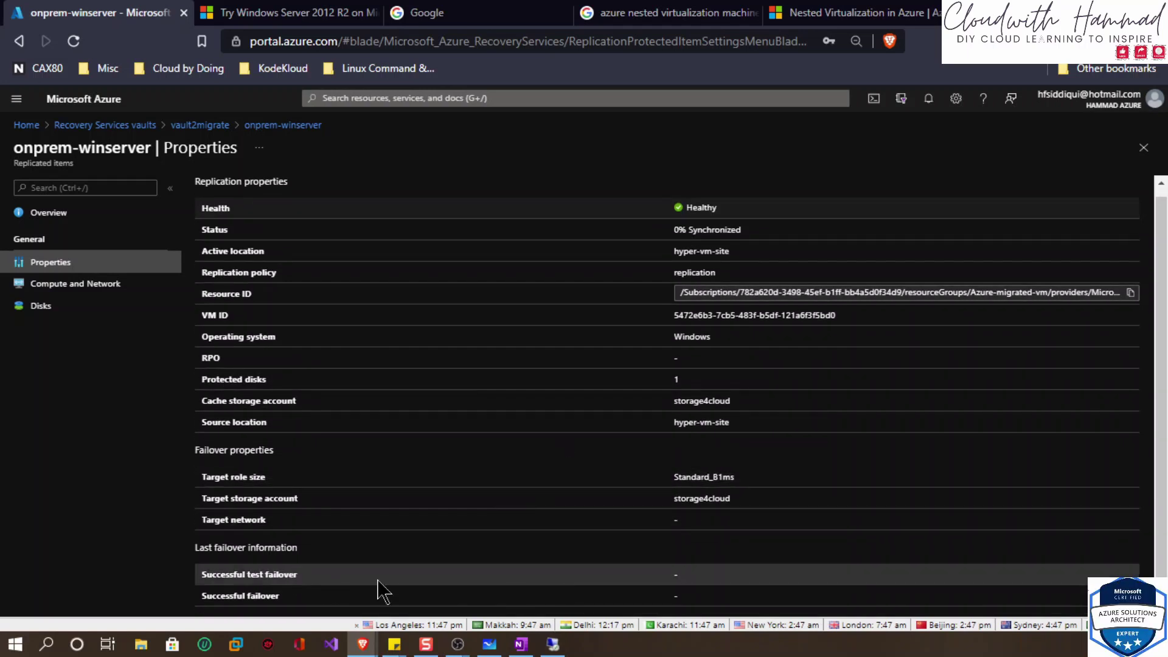
{"action": "left_click", "coordinate": [104, 291]}
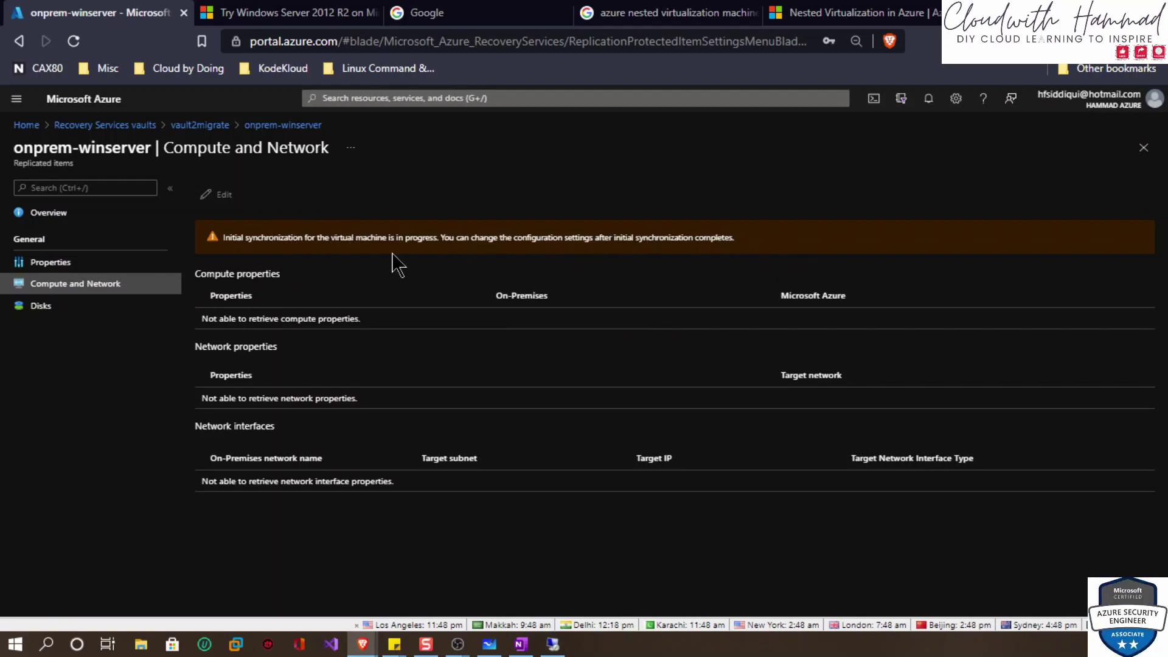
{"action": "left_click", "coordinate": [44, 306]}
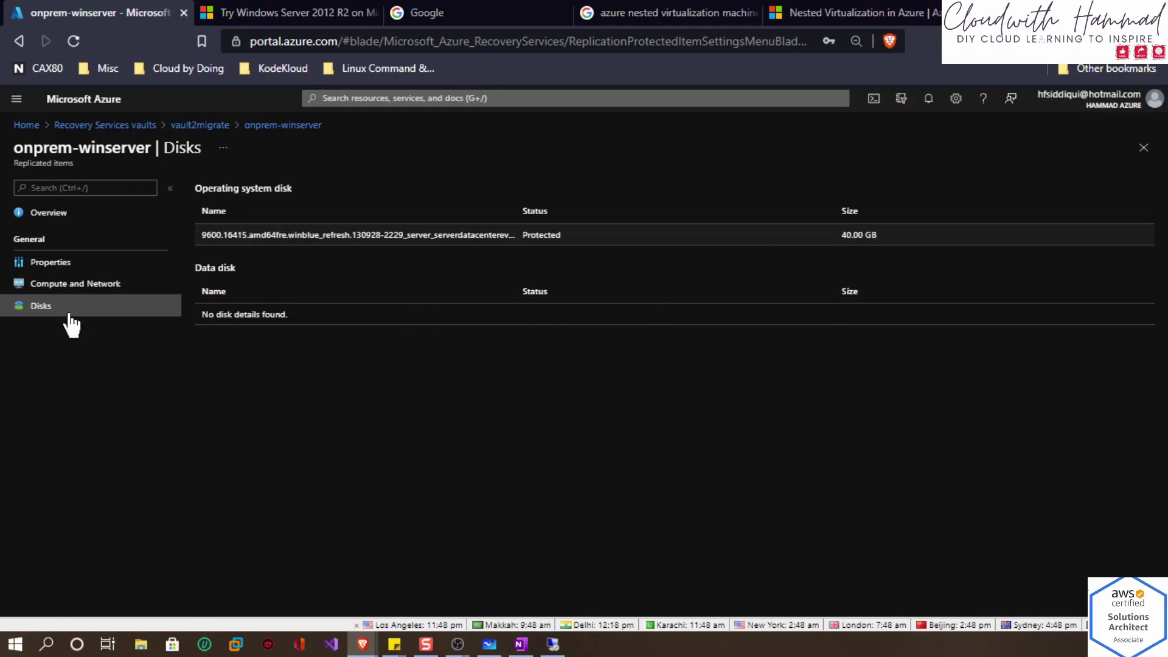
{"action": "left_click", "coordinate": [61, 285]}
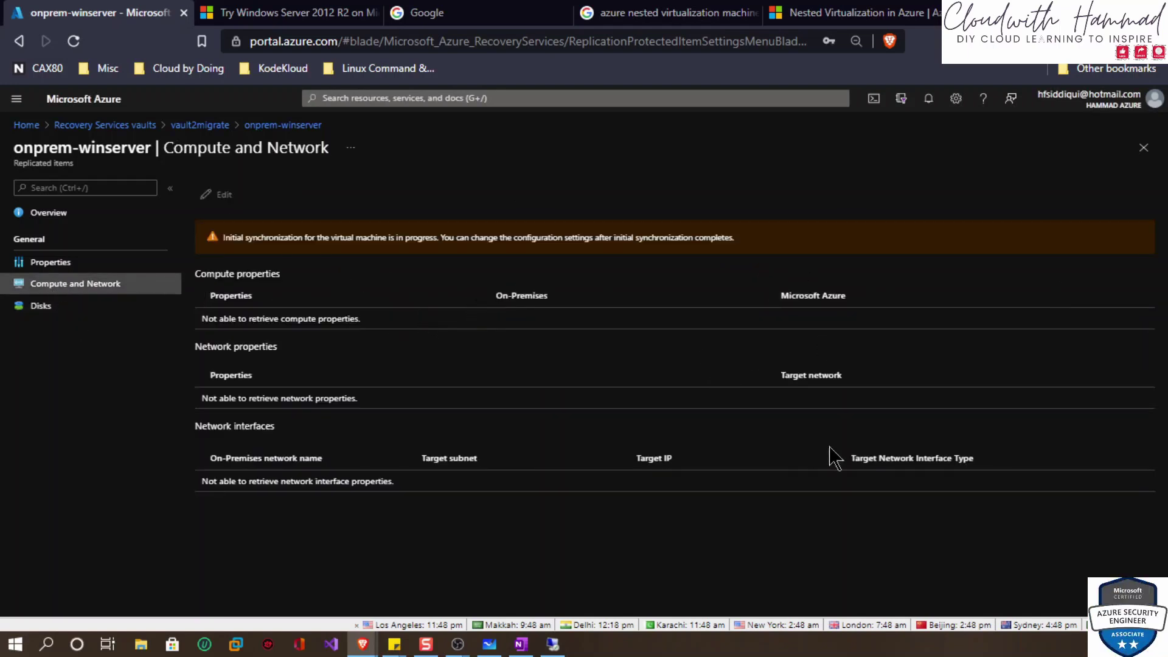
{"action": "left_click", "coordinate": [59, 216]}
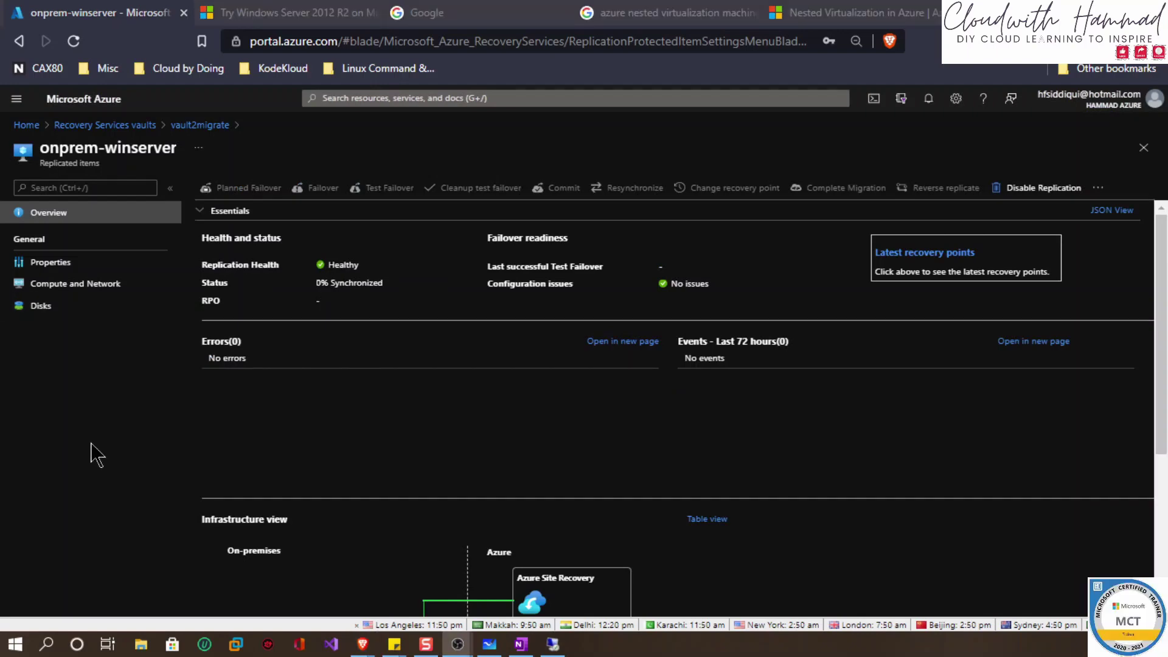
Check the synchronization percentage and switch the infrastructure between table and diagram views.
{"action": "mouse_move", "coordinate": [1155, 365]}
{"action": "left_mouse_down"}
{"action": "mouse_move", "coordinate": [1160, 396]}
{"action": "mouse_move", "coordinate": [1159, 358]}
{"action": "left_mouse_up"}
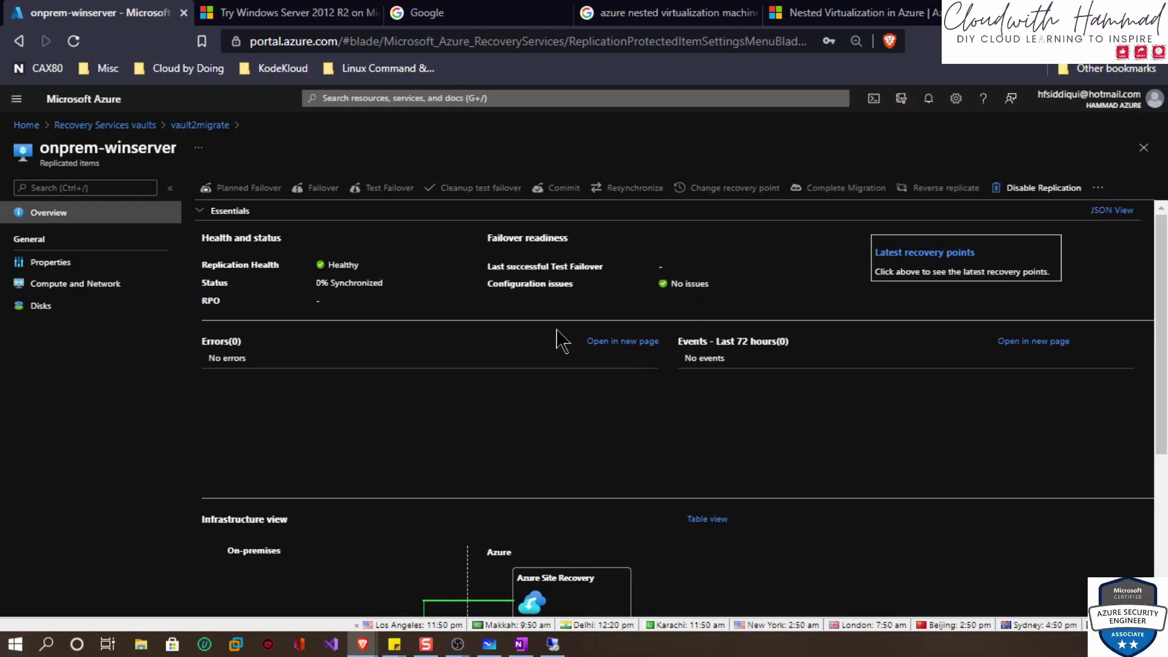
{"action": "left_click_drag", "start_coordinate": [322, 282], "coordinate": [372, 283]}
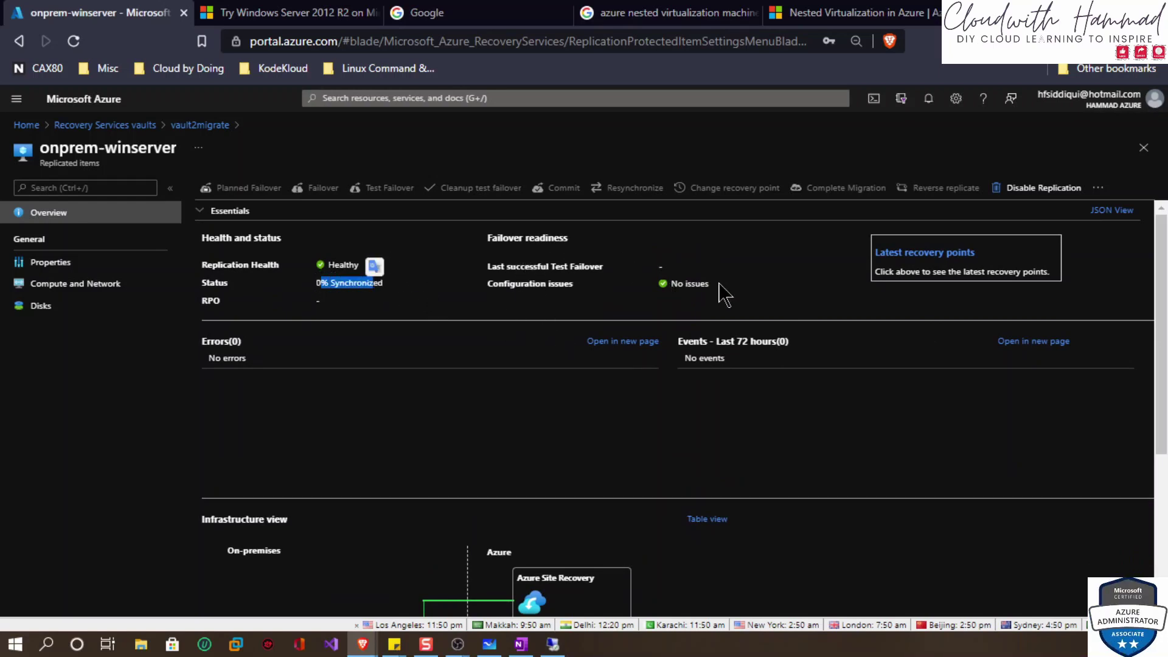
{"action": "scroll", "coordinate": [1161, 335], "scroll_direction": "down", "scroll_amount": 3}
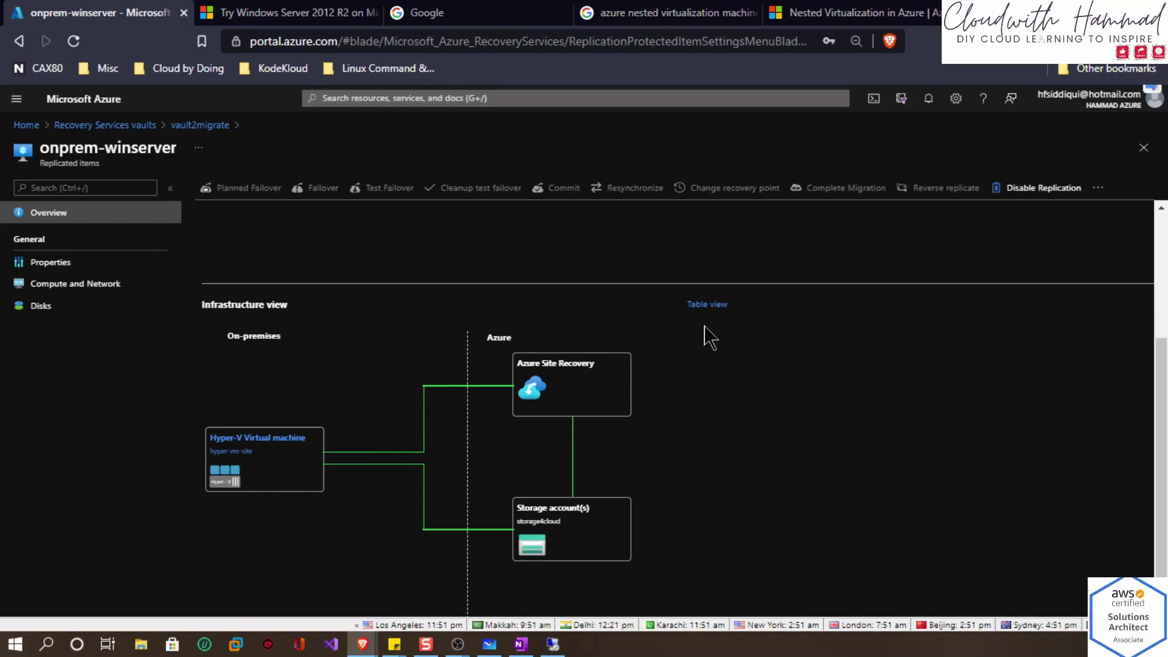
{"action": "left_click", "coordinate": [711, 305]}
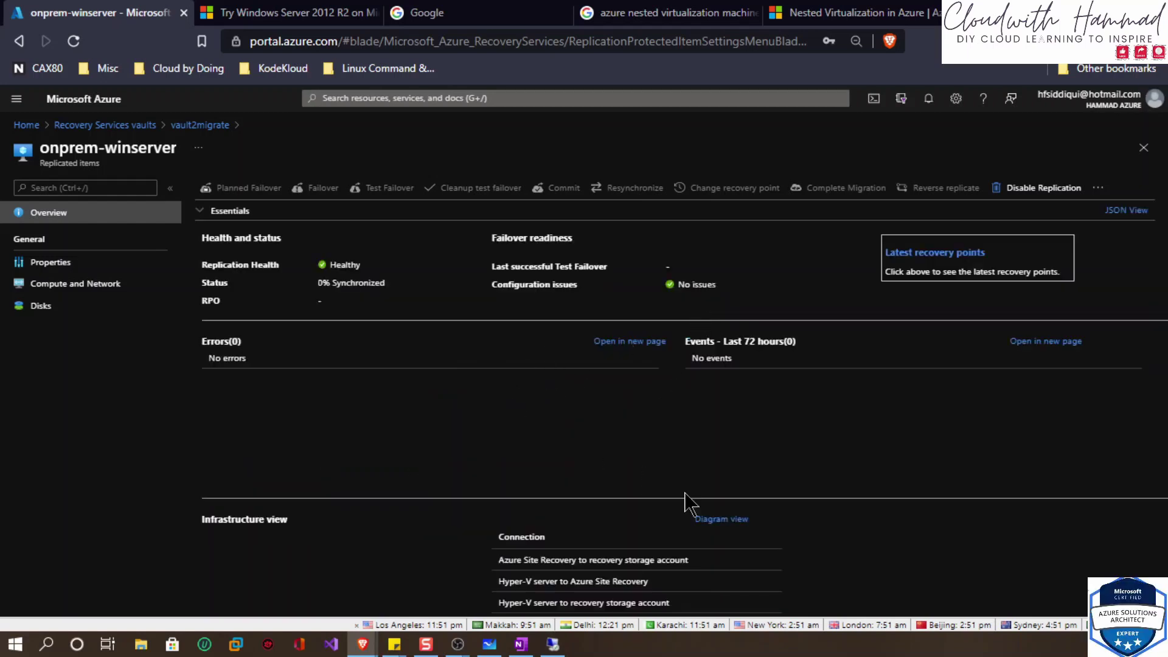
{"action": "left_click", "coordinate": [728, 522]}
{"action": "scroll", "coordinate": [689, 522], "scroll_direction": "down", "scroll_amount": 4}
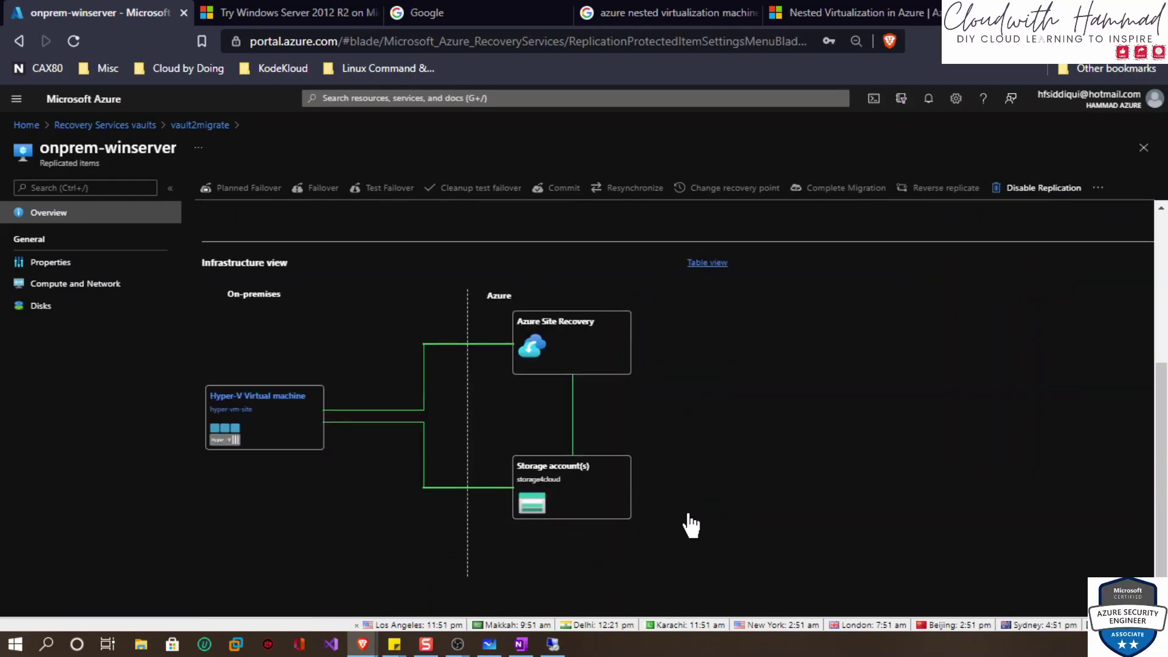
Confirm the properties show 'Waiting for first recovery point', then bring up the remote VM session.
{"action": "left_click", "coordinate": [27, 263]}
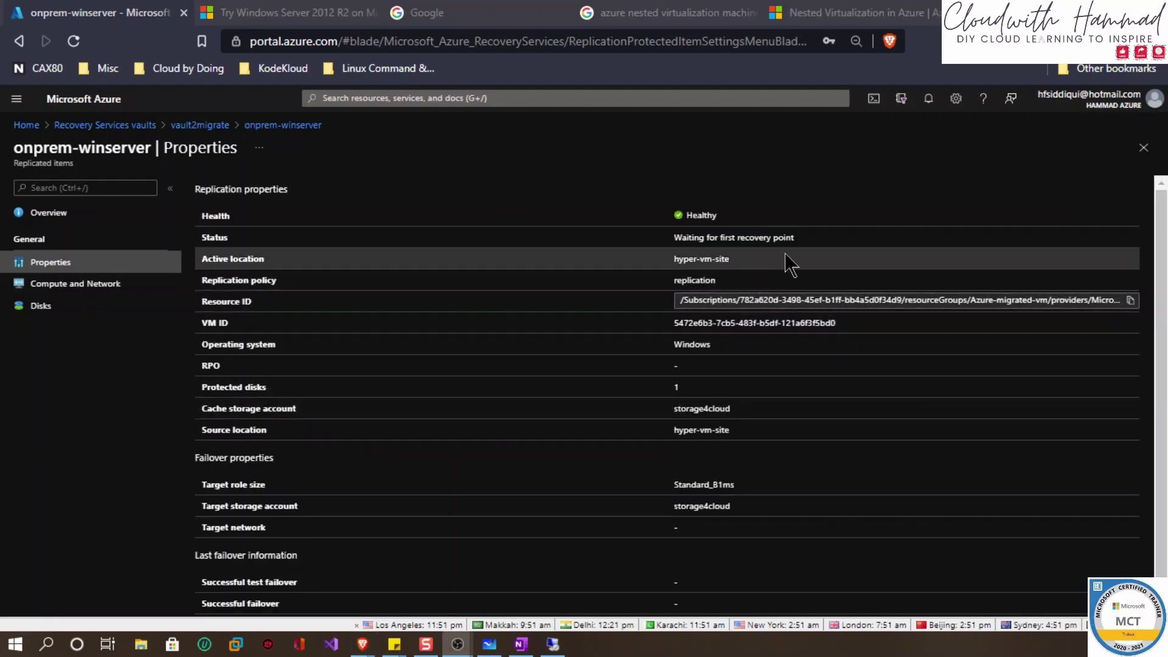
{"action": "left_click_drag", "start_coordinate": [797, 239], "coordinate": [673, 239]}
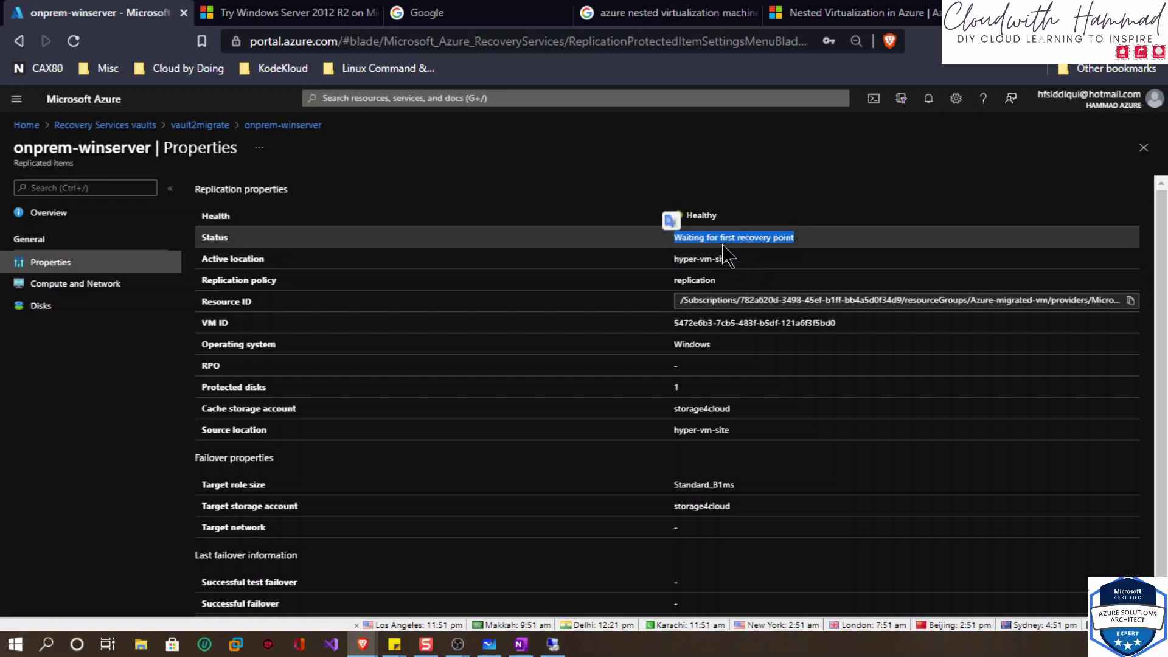
{"action": "left_click", "coordinate": [552, 643]}
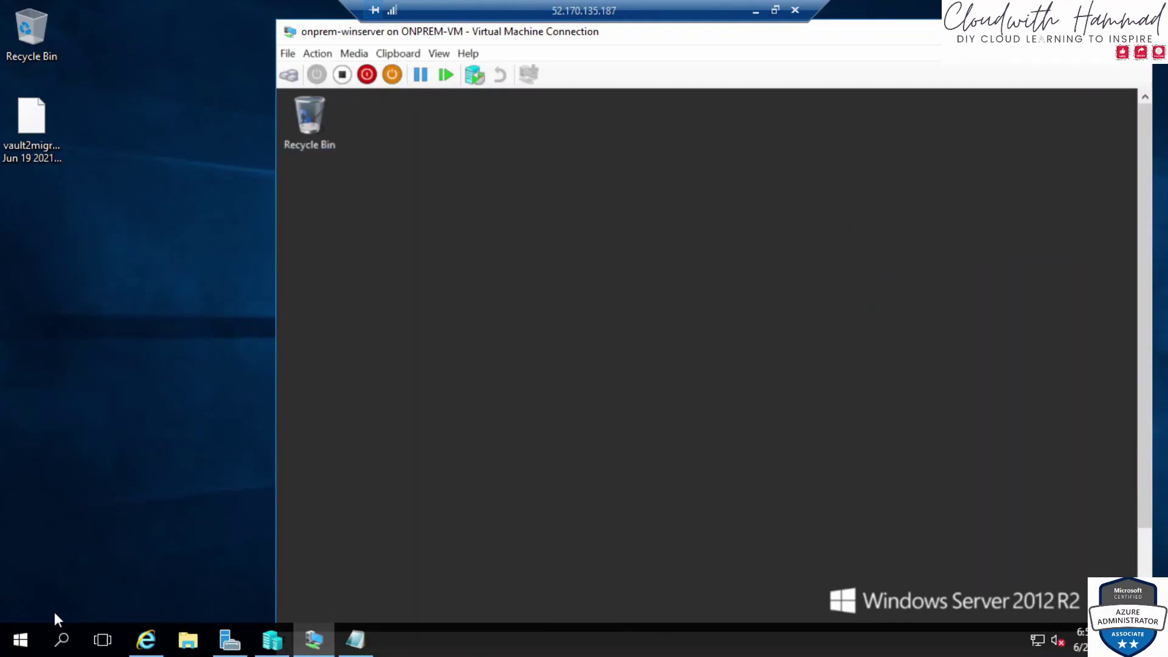
Restart the remote Windows server, accepting the reason prompt and restarting despite open Notepad.
{"action": "left_click", "coordinate": [20, 640]}
{"action": "left_click", "coordinate": [23, 601]}
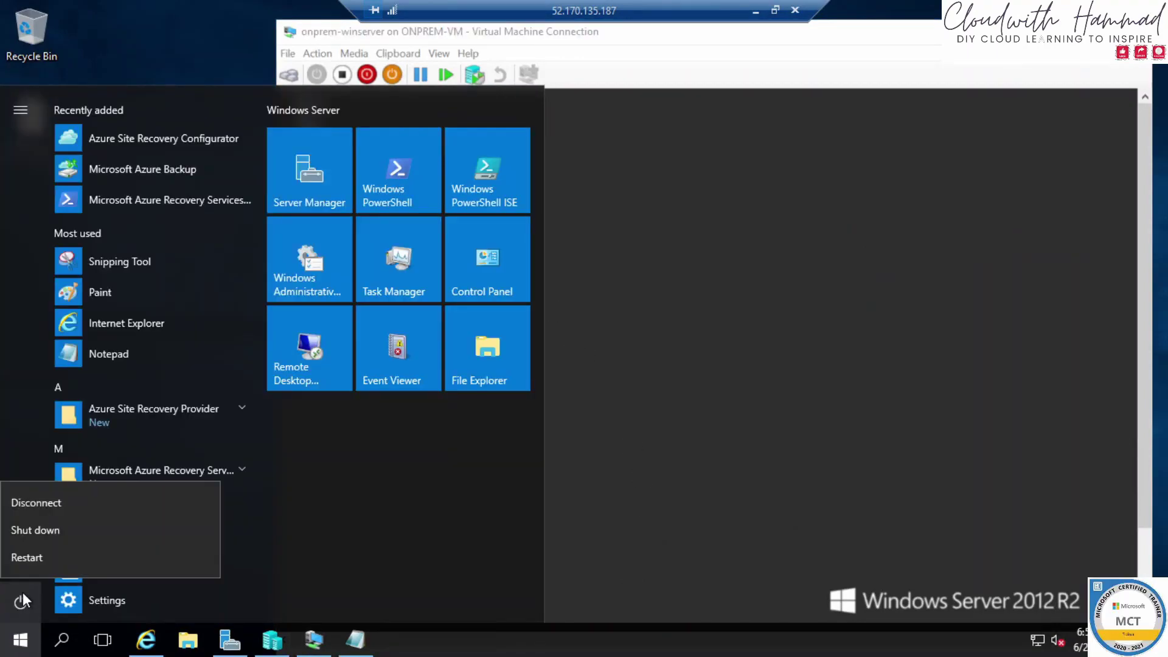
{"action": "left_click", "coordinate": [45, 553]}
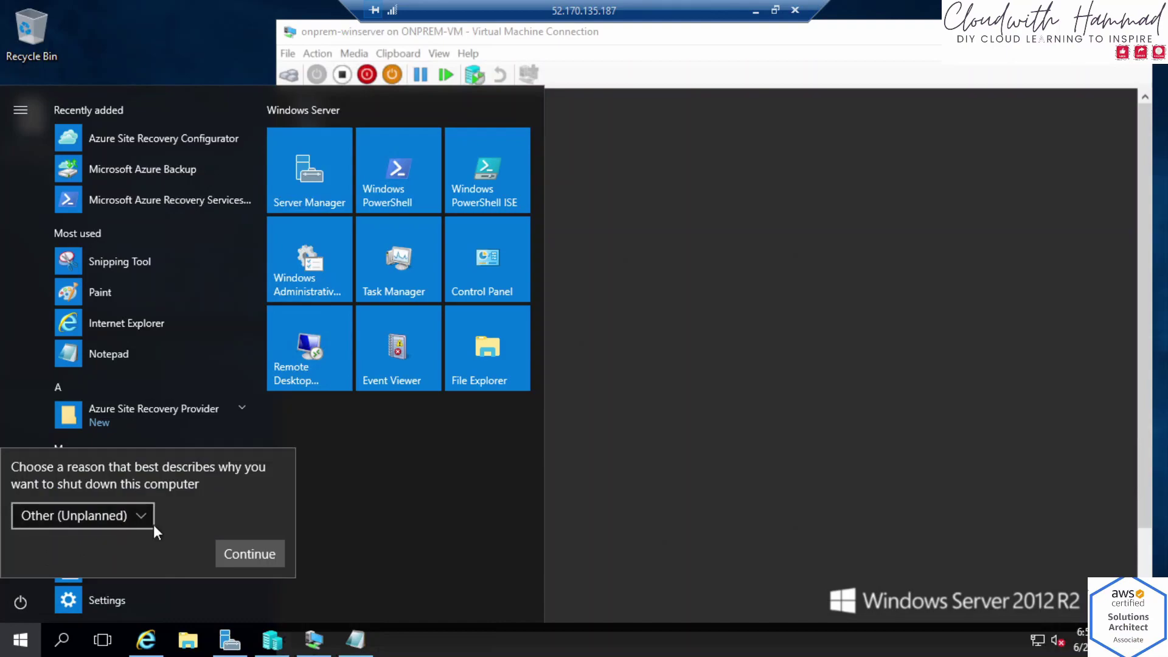
{"action": "left_click", "coordinate": [259, 551]}
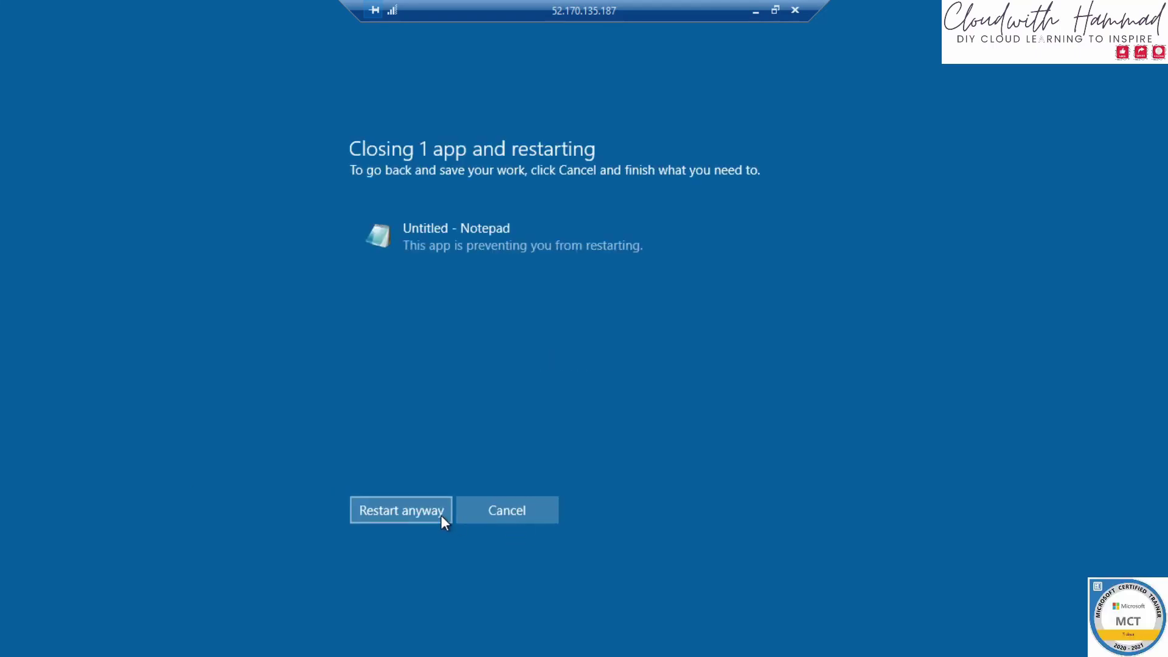
{"action": "left_click", "coordinate": [440, 515]}
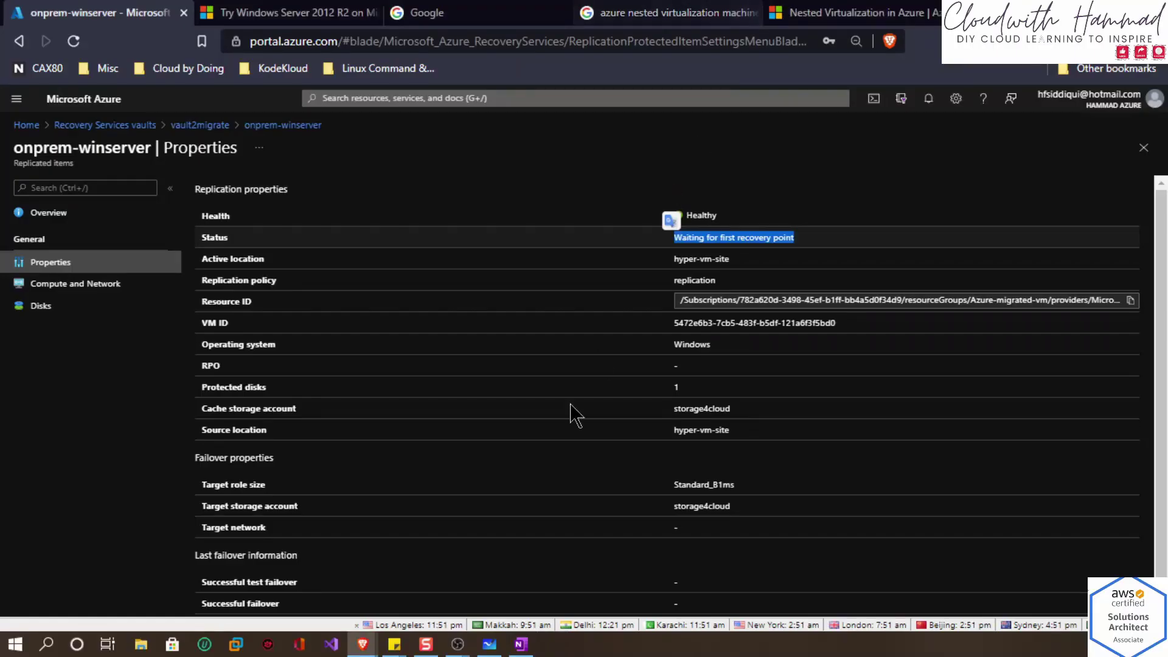
Recheck the 'Waiting for first recovery point' status in properties and minimise the remote session.
{"action": "triple_click", "coordinate": [784, 237]}
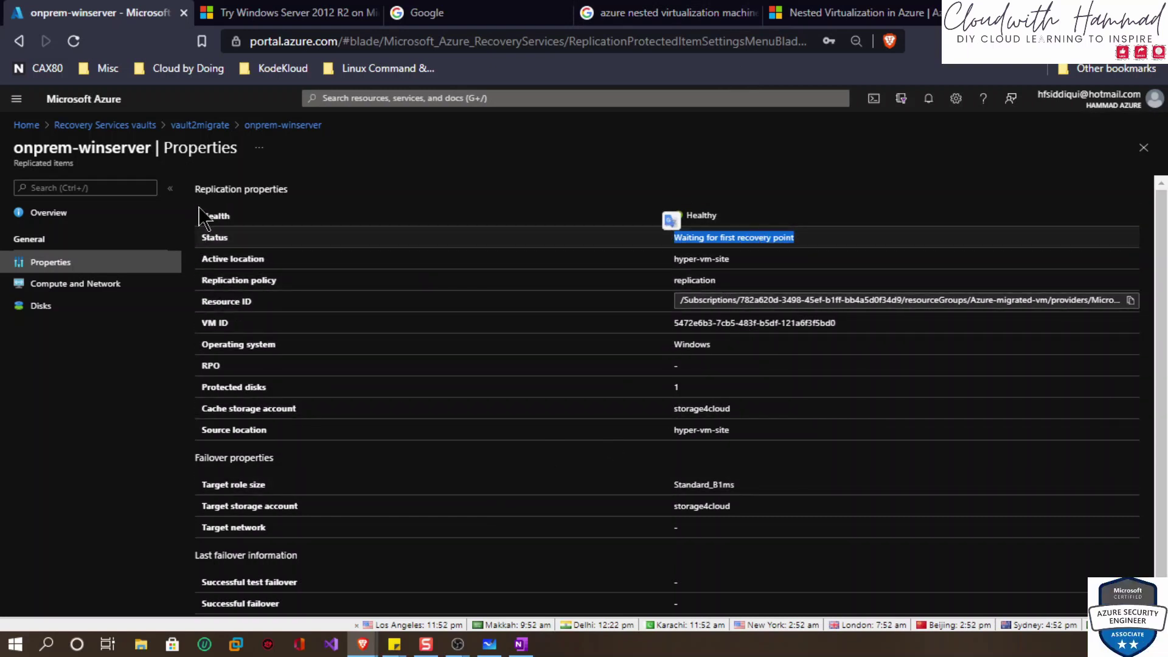
{"action": "left_click", "coordinate": [272, 126]}
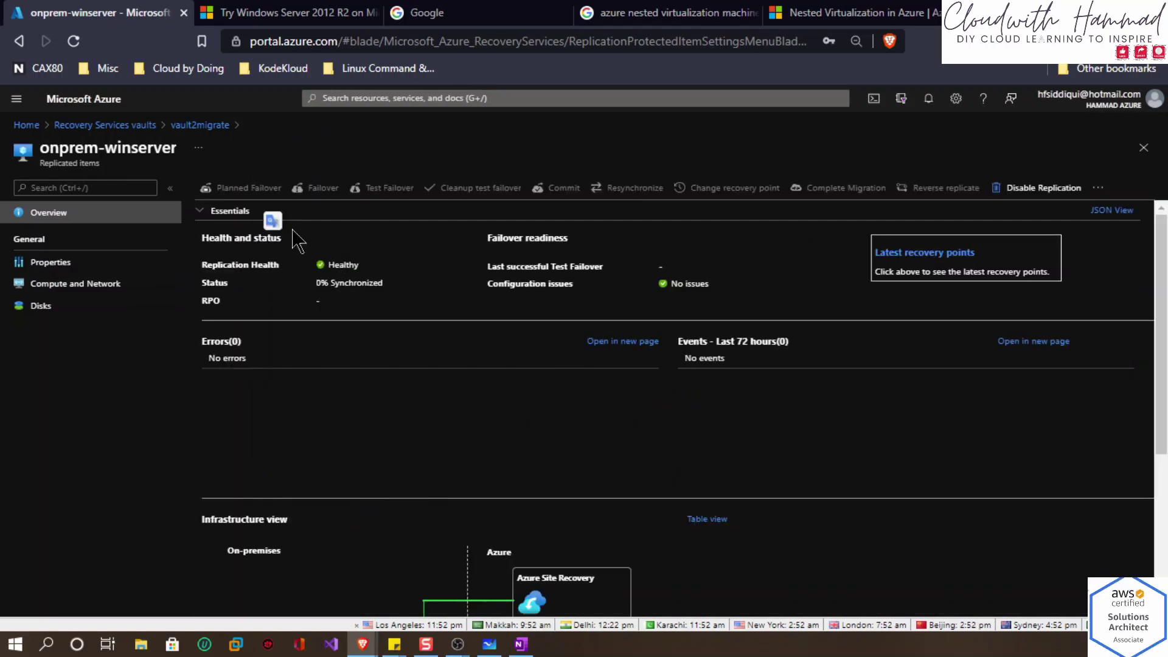
{"action": "left_click", "coordinate": [73, 263]}
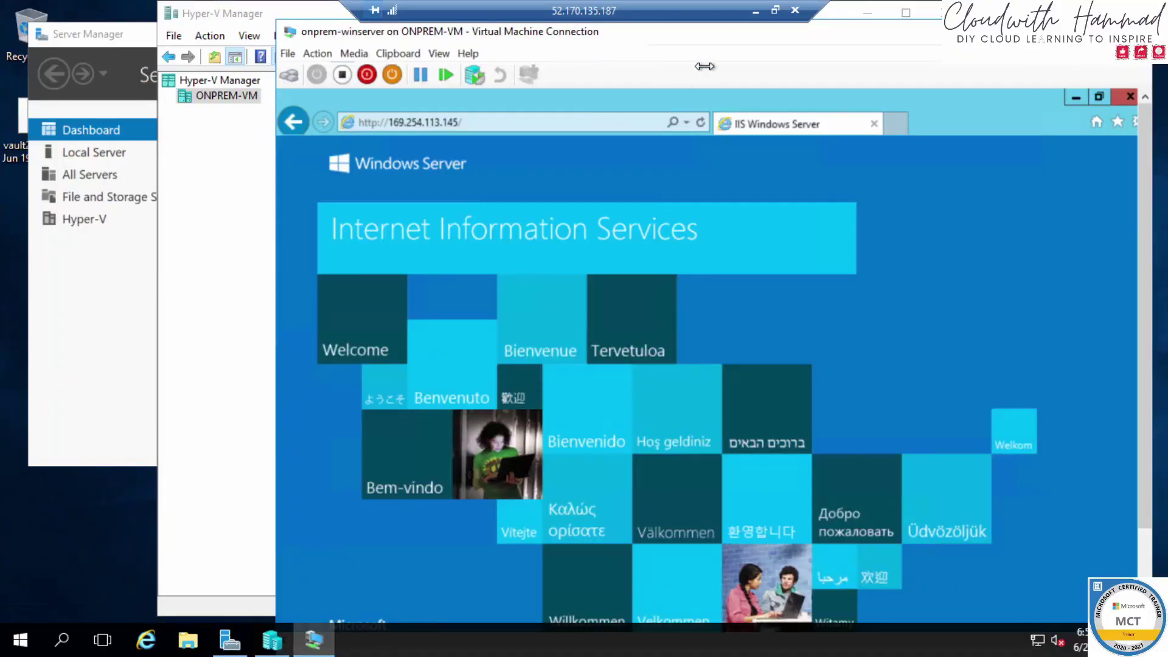
{"action": "left_click", "coordinate": [755, 10]}
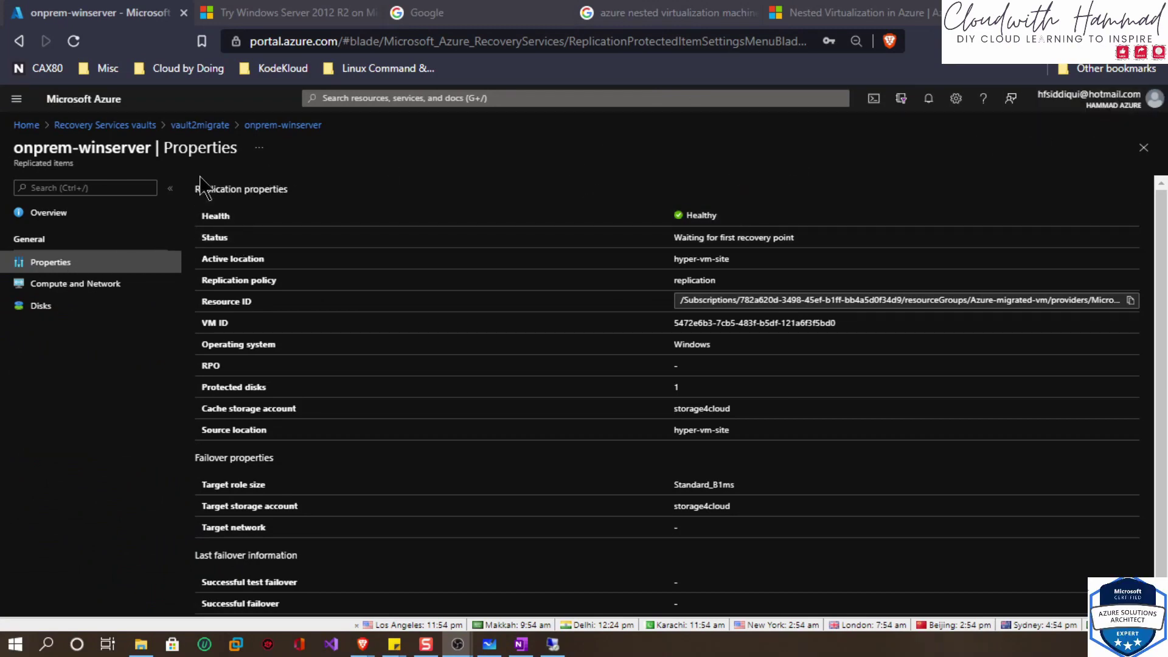
Recheck onprem-winserver's status in its properties and return to the replicated items list.
{"action": "left_click", "coordinate": [52, 216]}
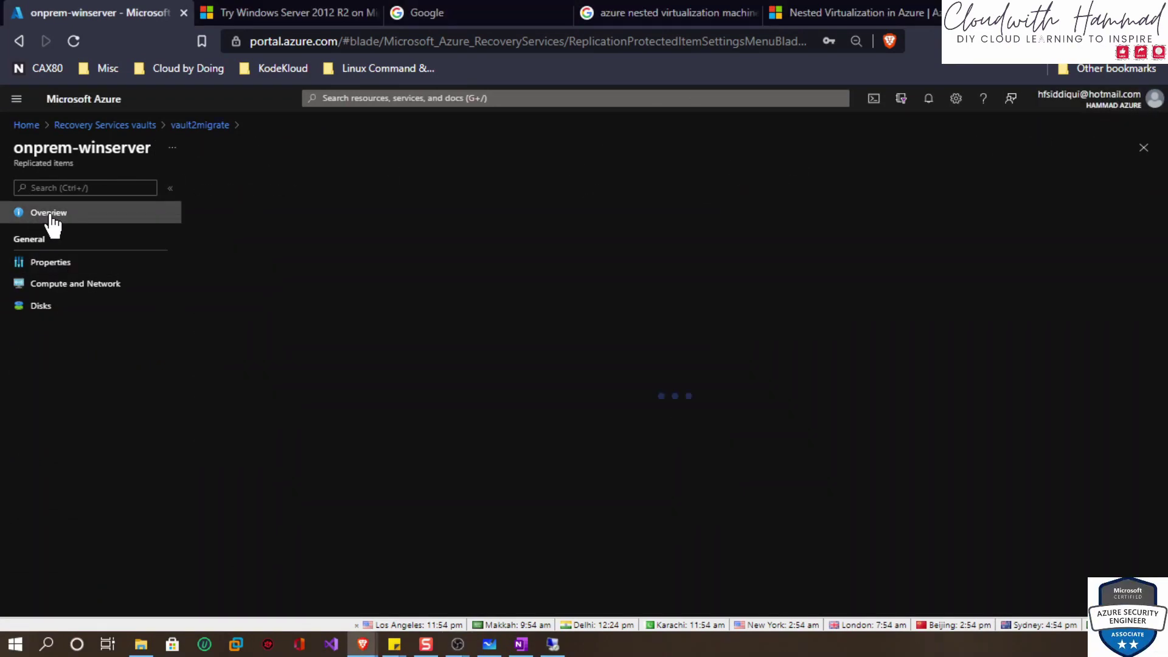
{"action": "left_click", "coordinate": [71, 267]}
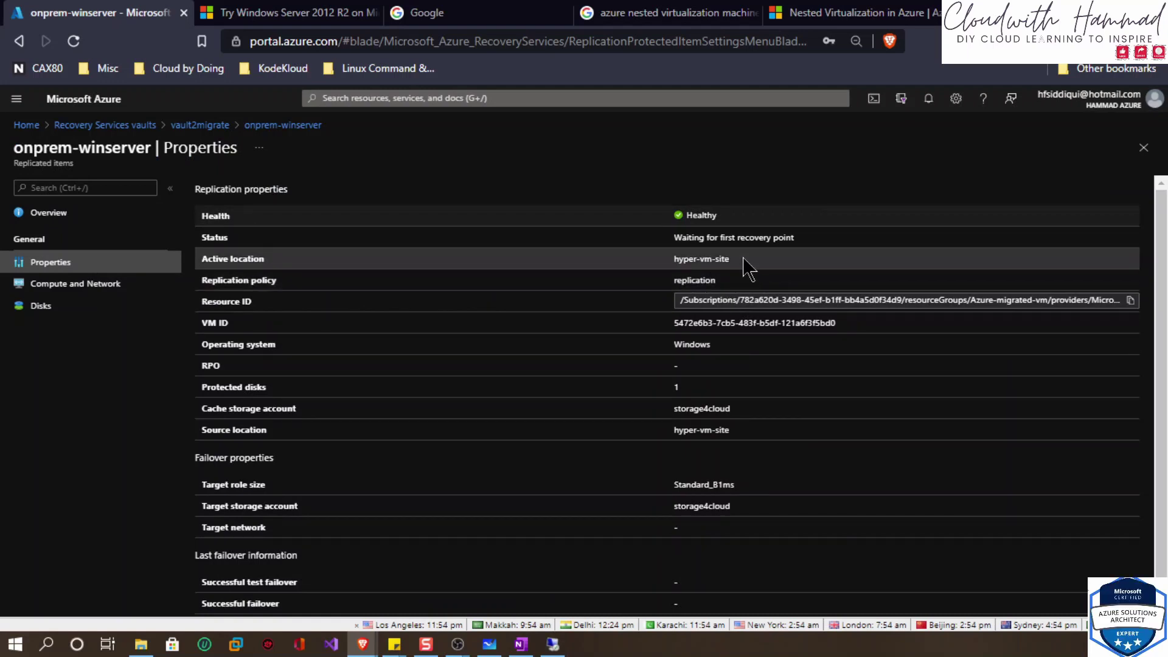
{"action": "left_click_drag", "start_coordinate": [799, 239], "coordinate": [673, 238]}
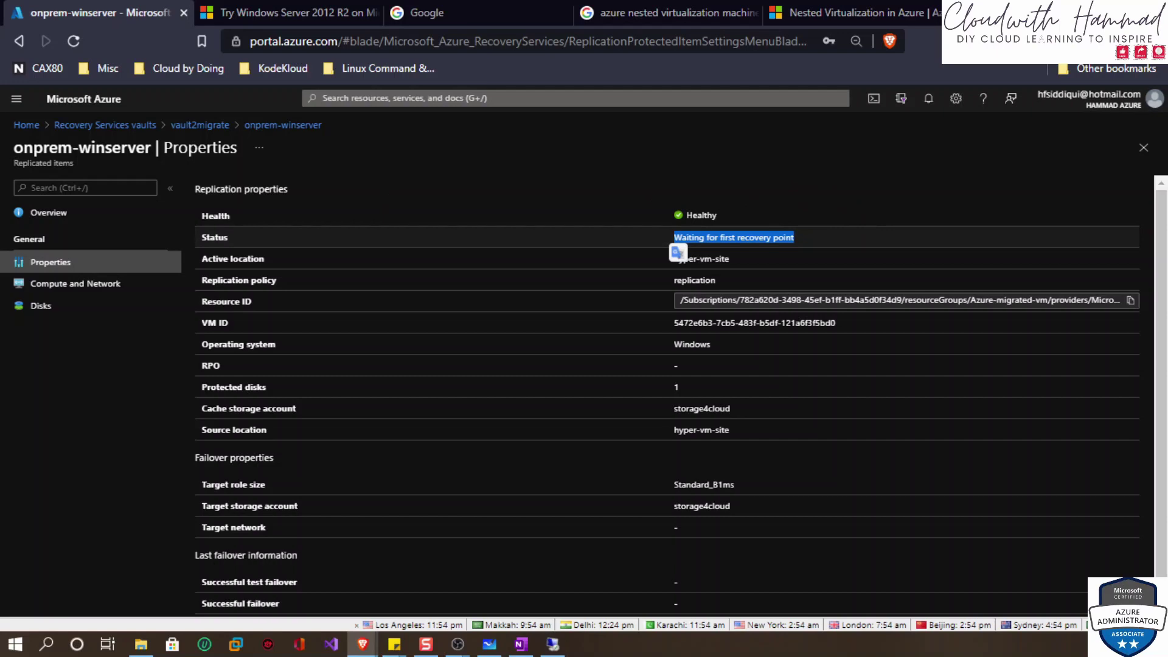
{"action": "left_click", "coordinate": [19, 41]}
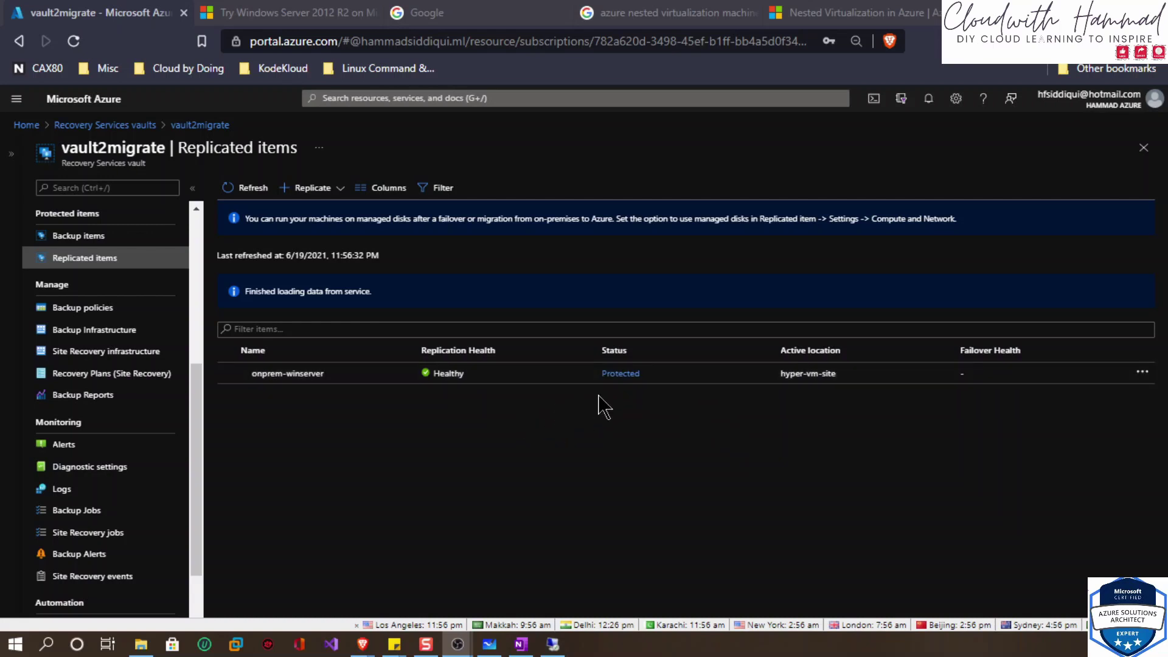
Reopen onprem-winserver to review its compute, network, disk and replication properties, then return to the list.
{"action": "left_click", "coordinate": [308, 378]}
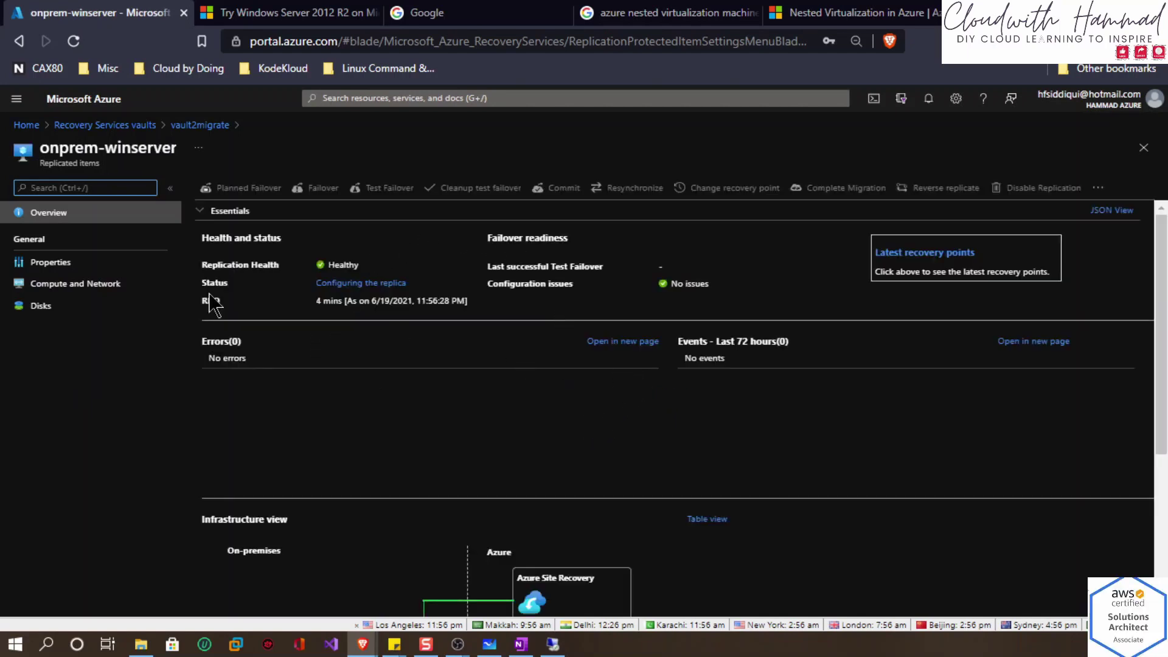
{"action": "left_click", "coordinate": [51, 262]}
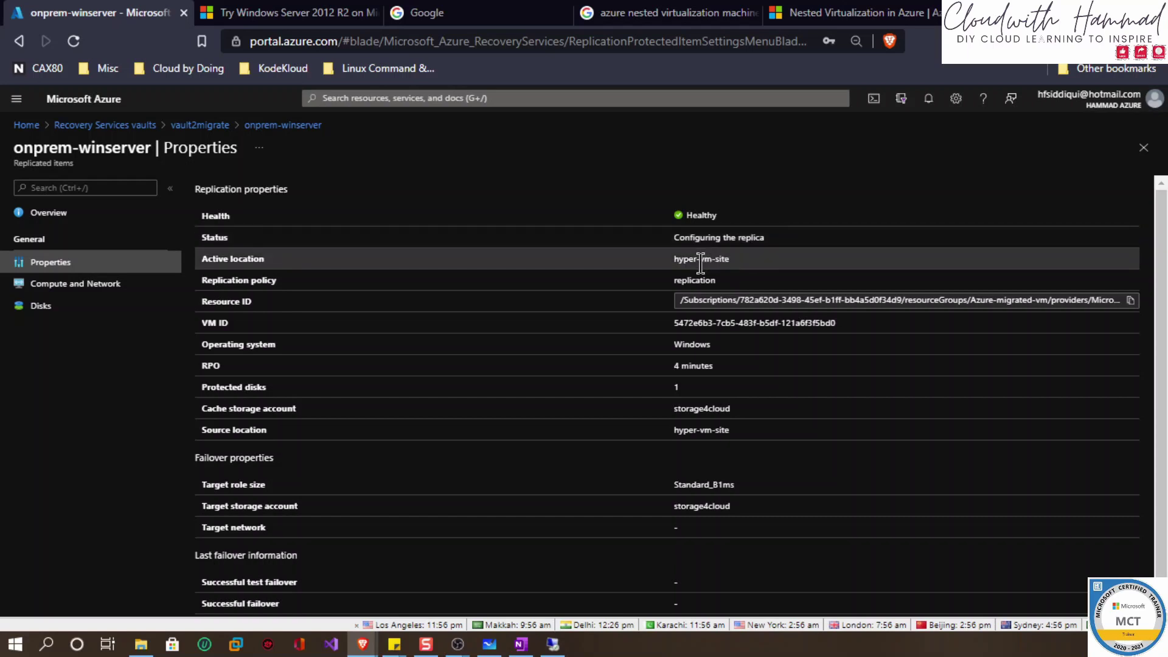
{"action": "left_click", "coordinate": [80, 286]}
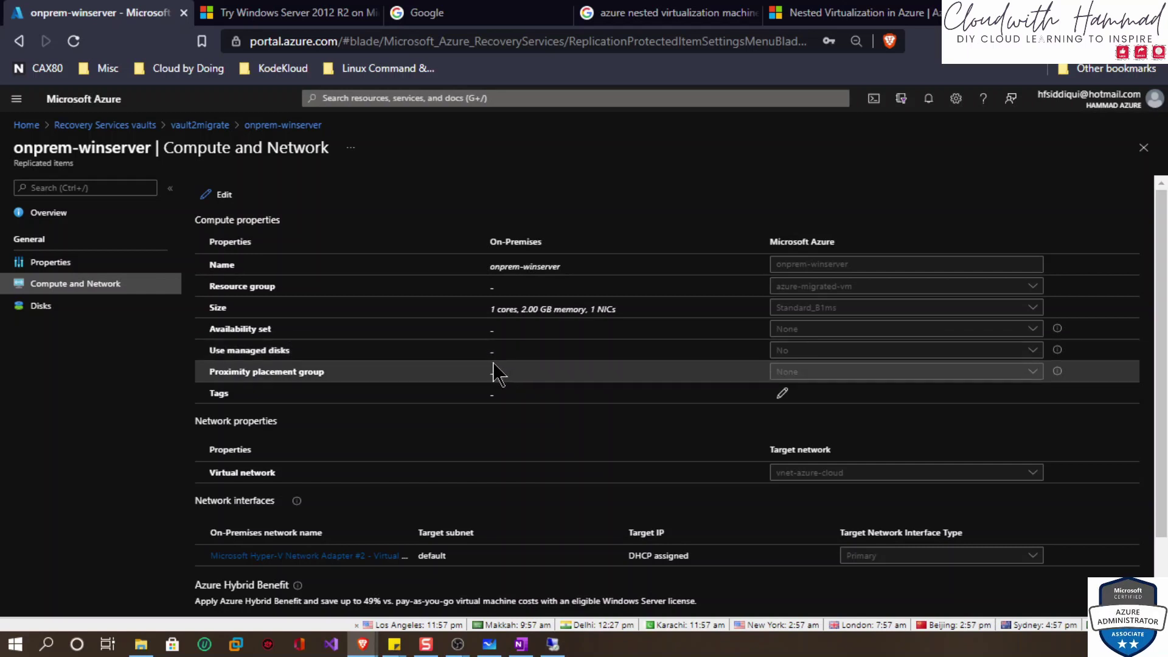
{"action": "left_click", "coordinate": [14, 307]}
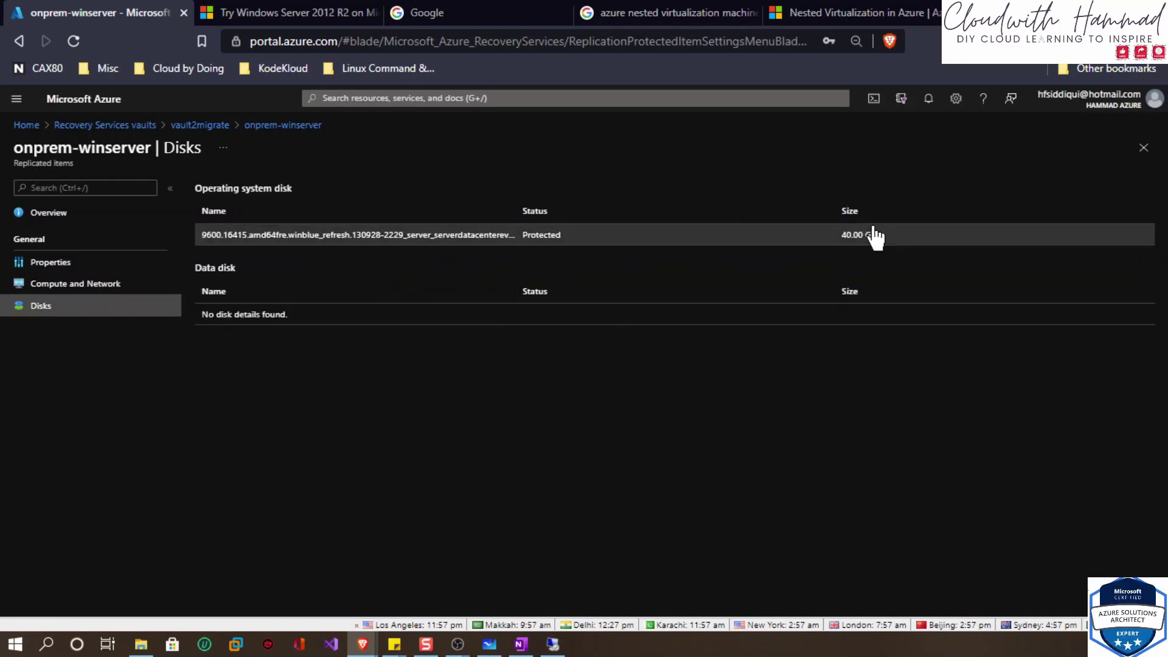
{"action": "left_click", "coordinate": [281, 125]}
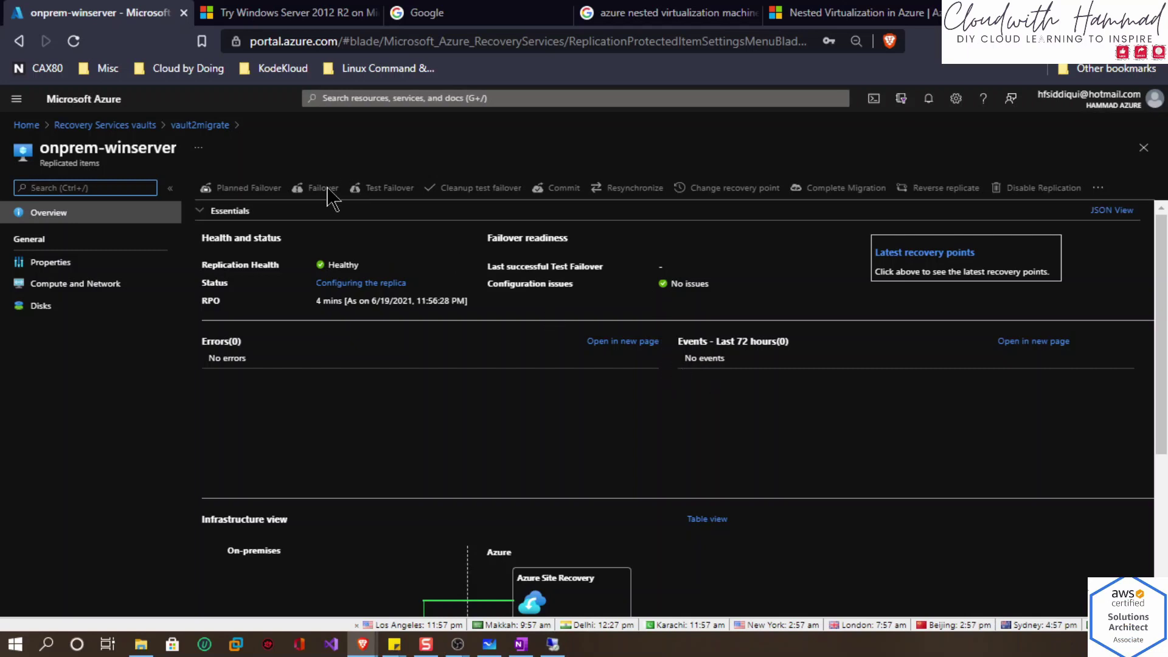
{"action": "left_click", "coordinate": [38, 262]}
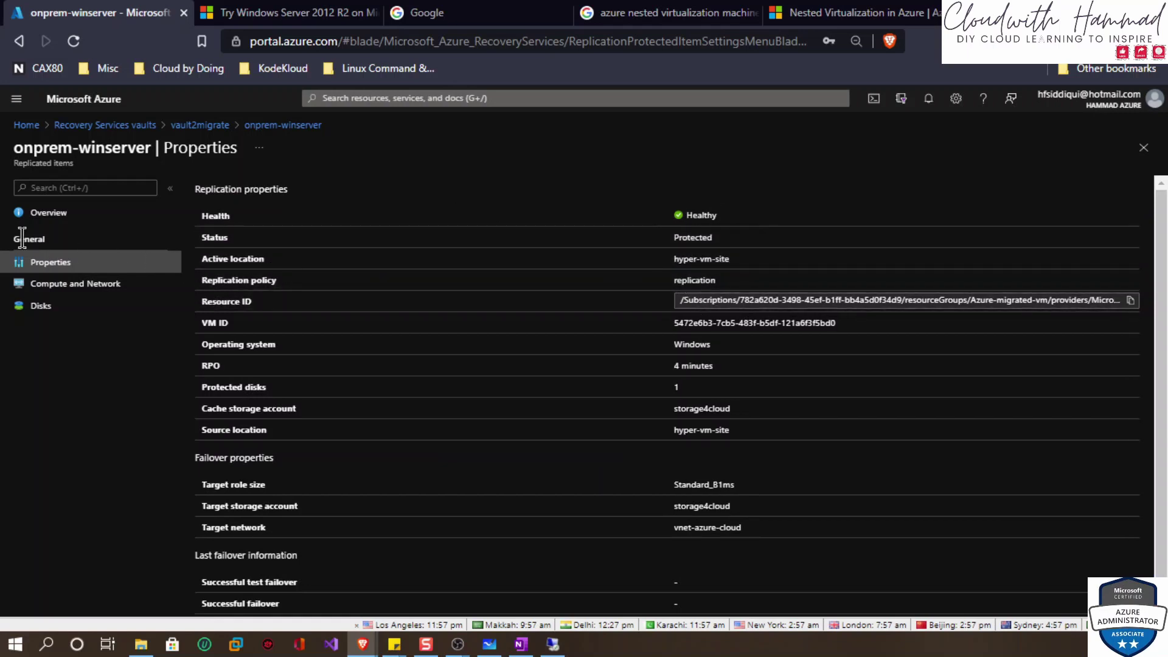
{"action": "left_click", "coordinate": [53, 214]}
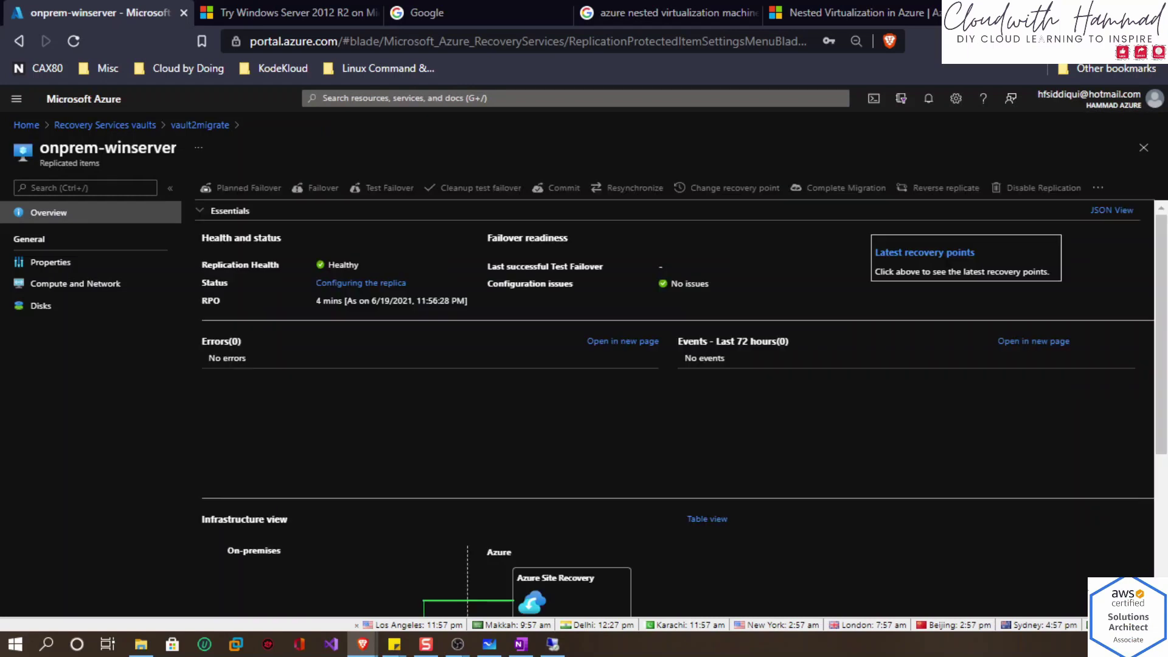
{"action": "left_click", "coordinate": [200, 125]}
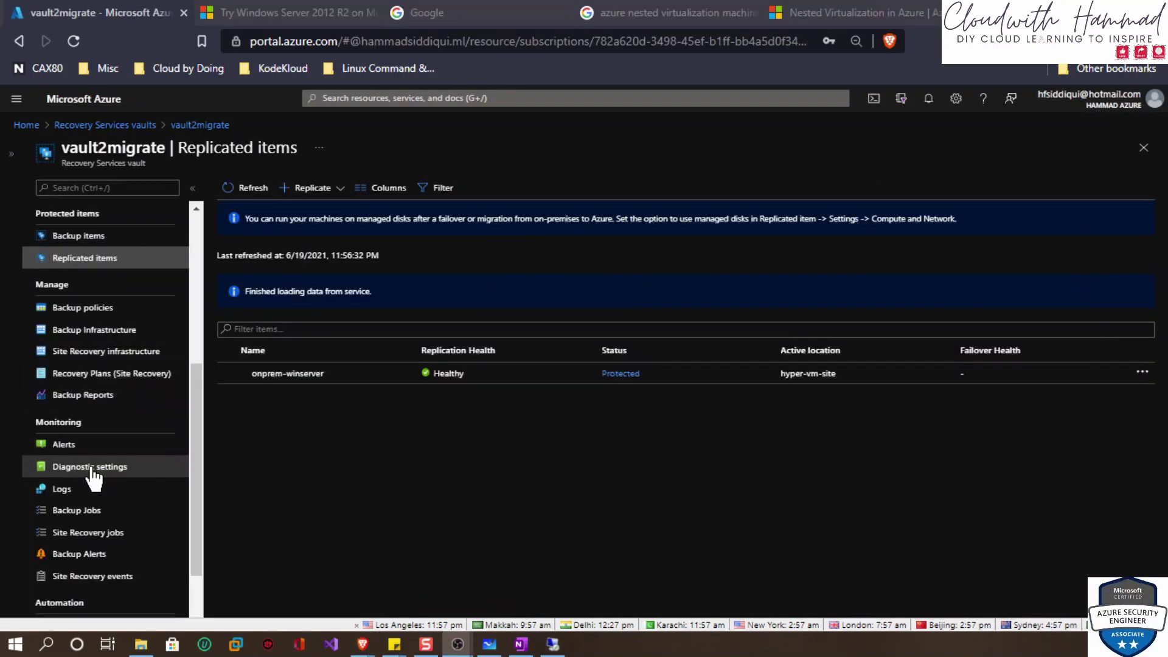
Start a new recovery plan in vault2migrate named Recoveryplantomigrate.
{"action": "left_click", "coordinate": [120, 128]}
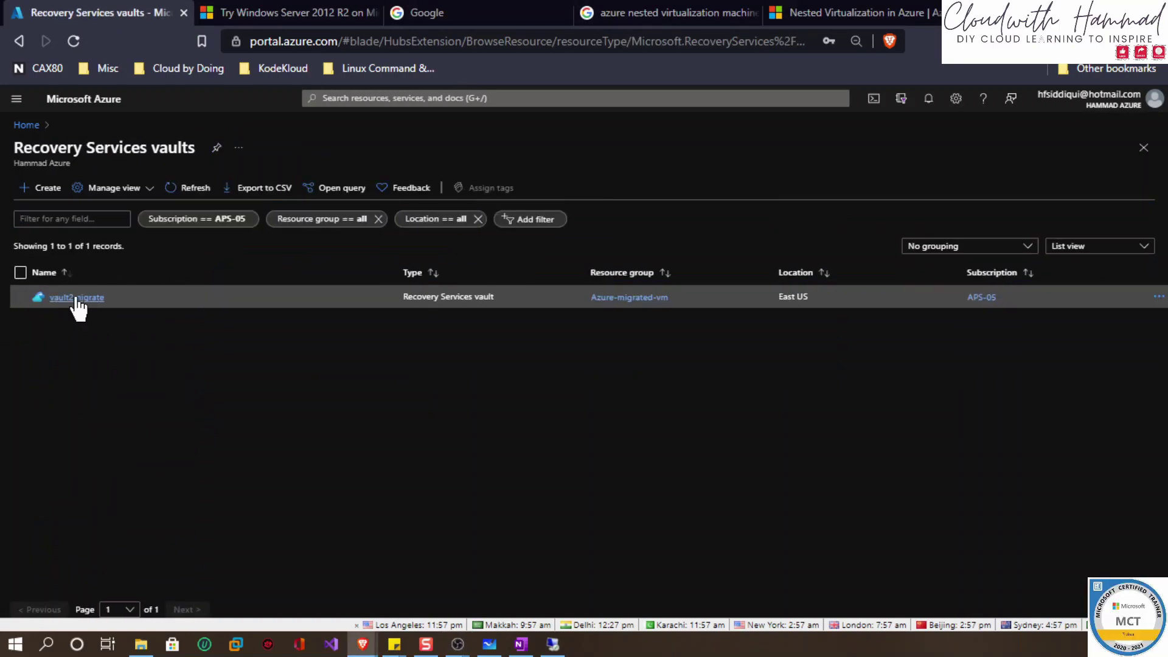
{"action": "left_click", "coordinate": [76, 298]}
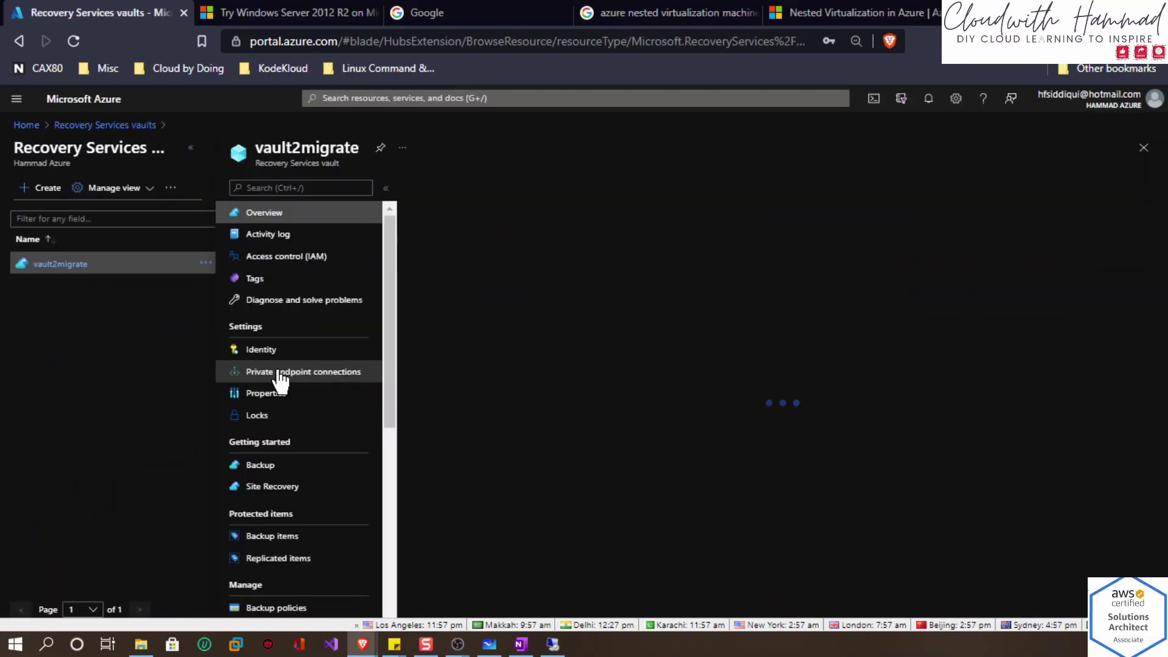
{"action": "left_click", "coordinate": [297, 488]}
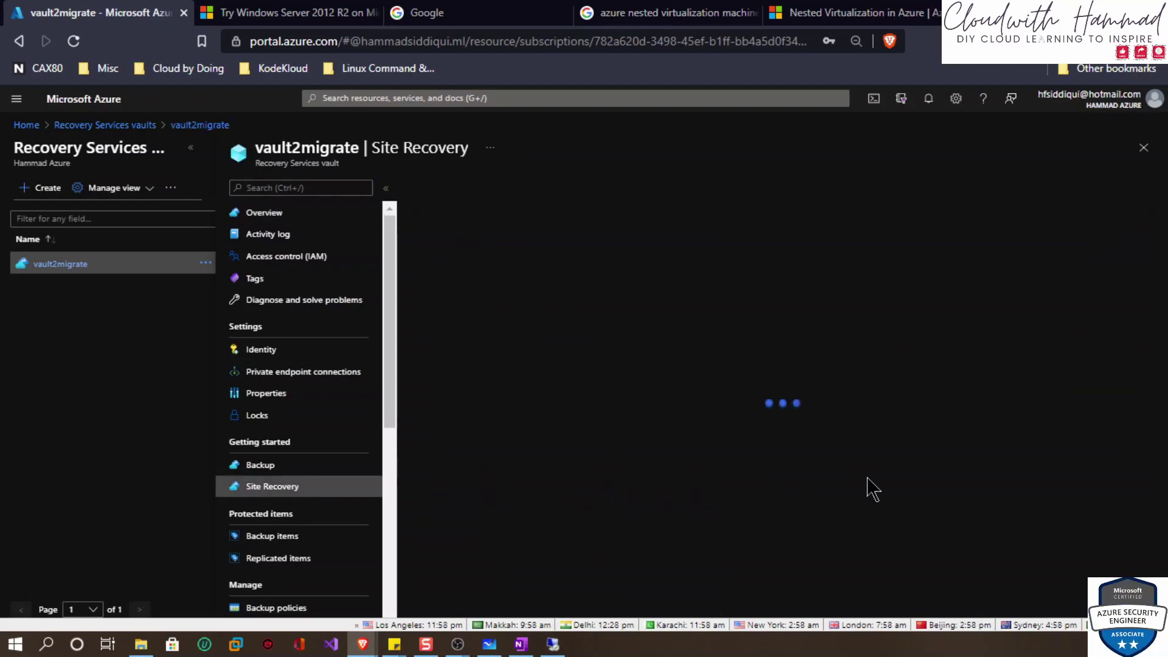
{"action": "left_click", "coordinate": [935, 514]}
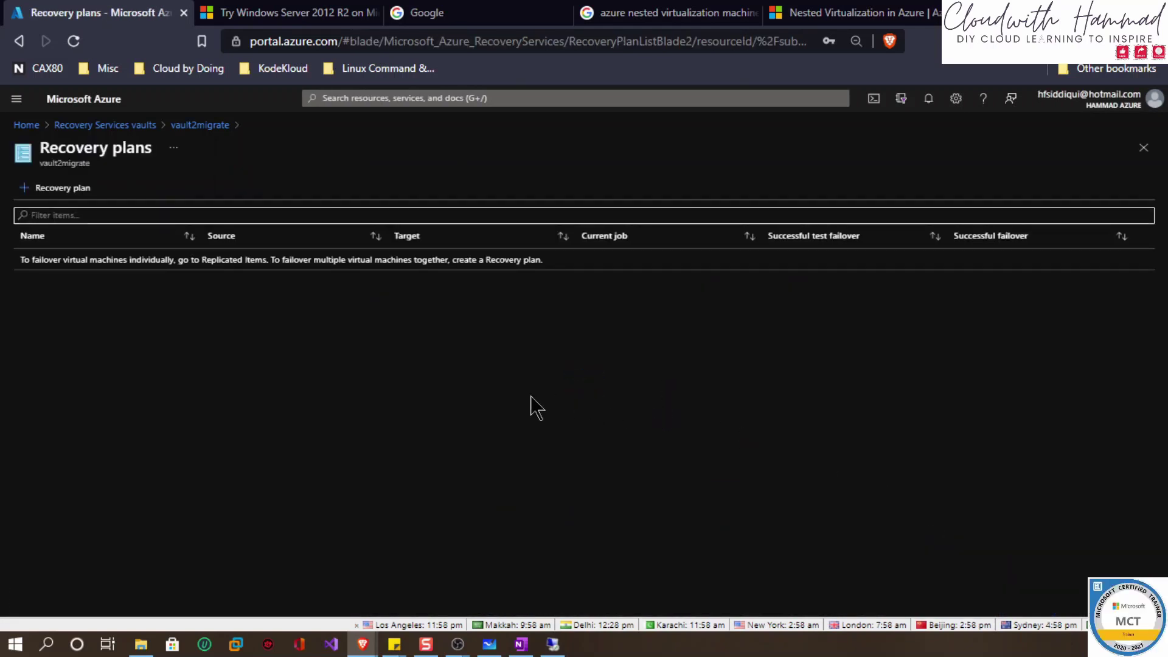
{"action": "left_click", "coordinate": [35, 188]}
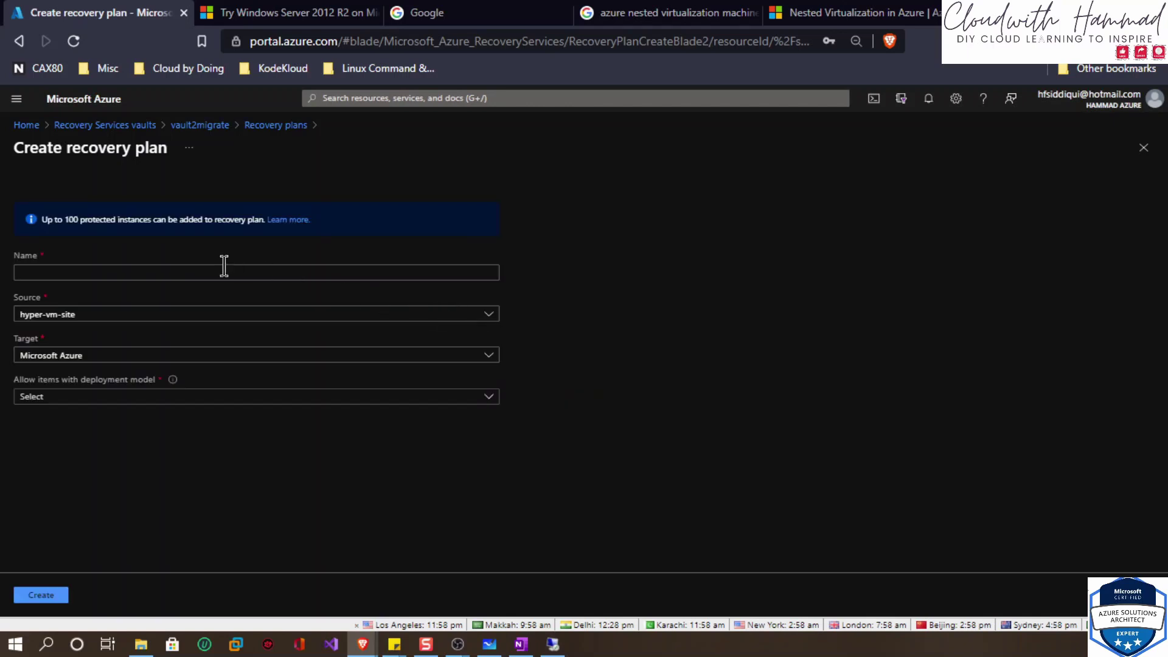
{"action": "left_click", "coordinate": [200, 271]}
{"action": "type", "text": "RE"}
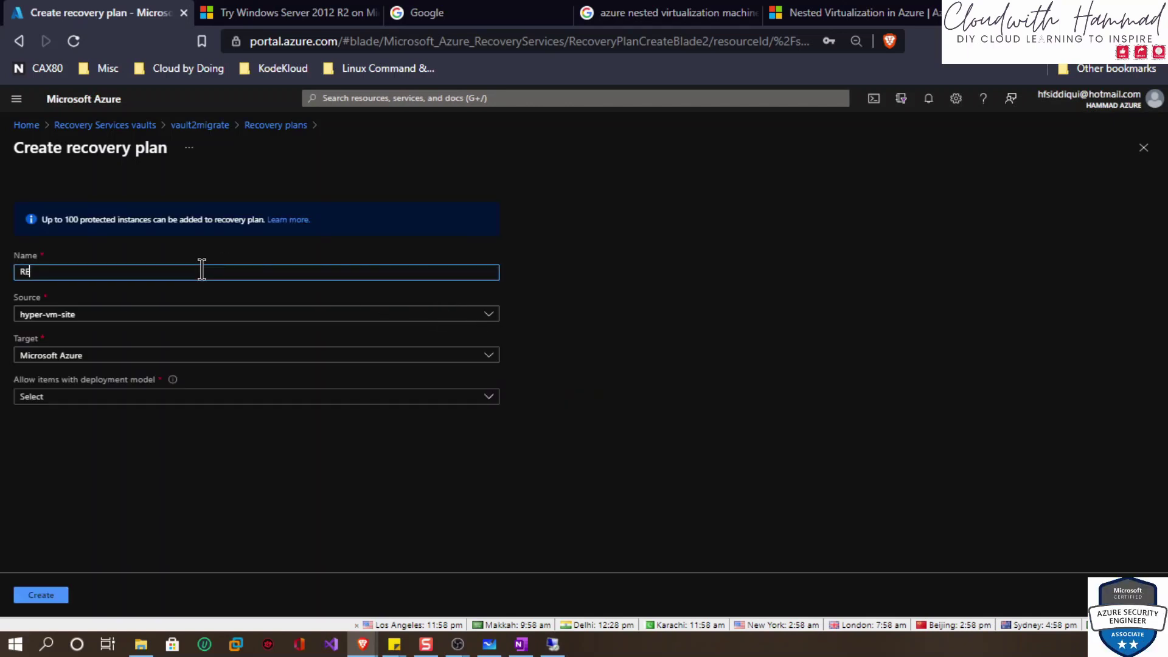
{"action": "type", "text": "COVERYPLA"}
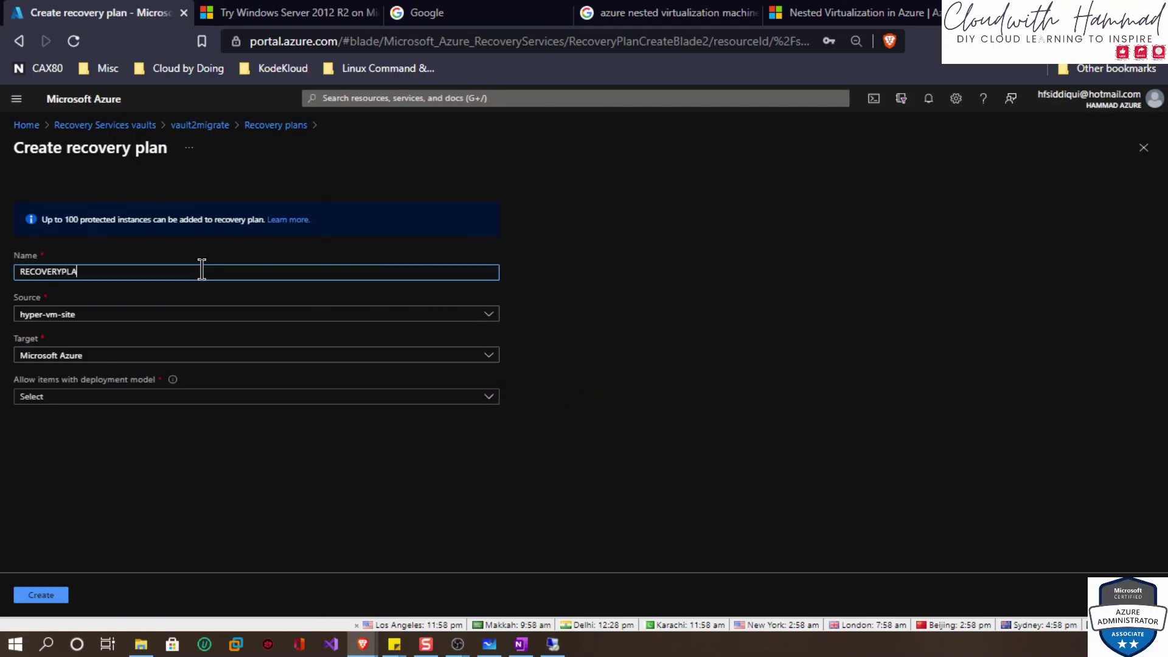
{"action": "type", "text": "MN"}
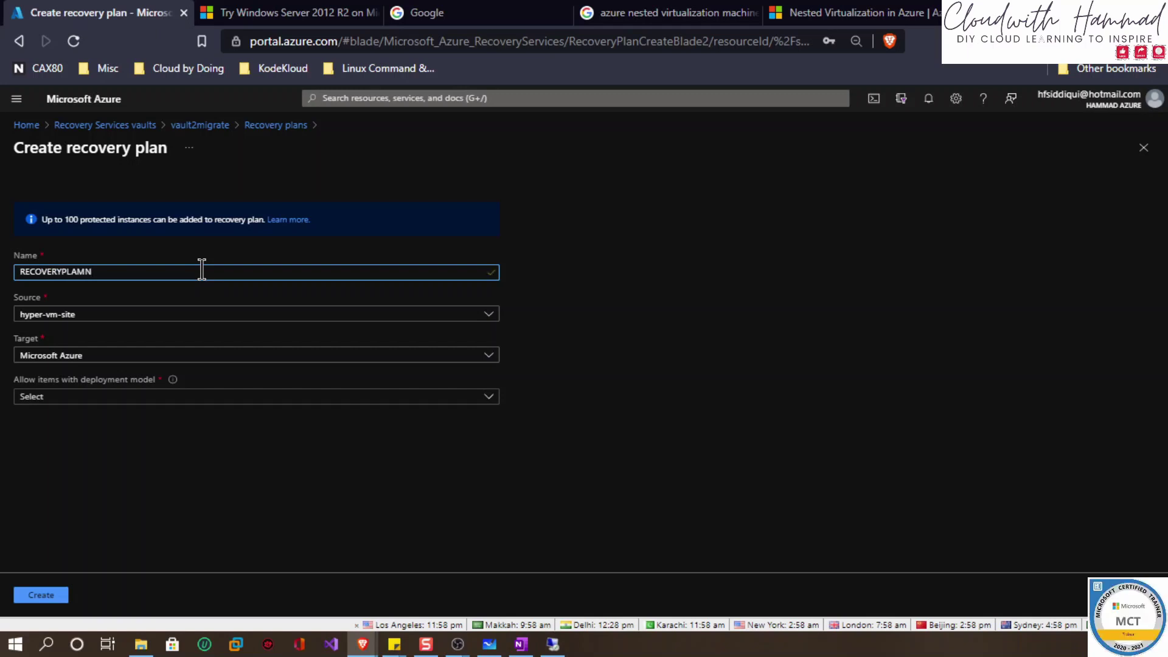
{"action": "key", "text": "BackSpace"}
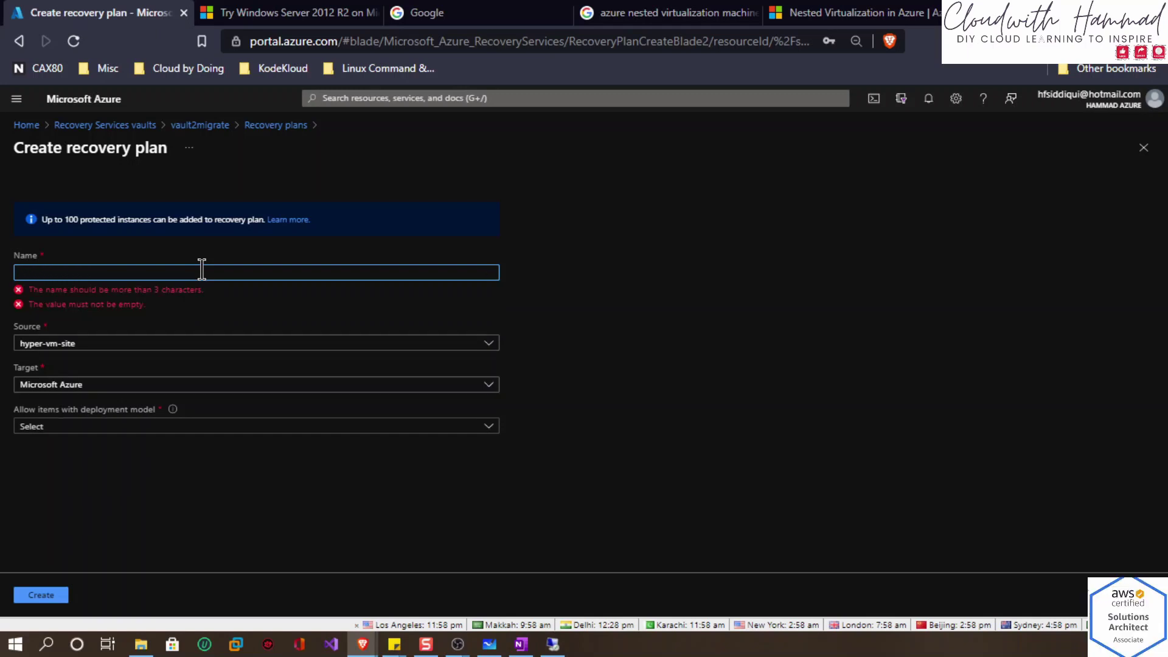
{"action": "type", "text": "Recover"}
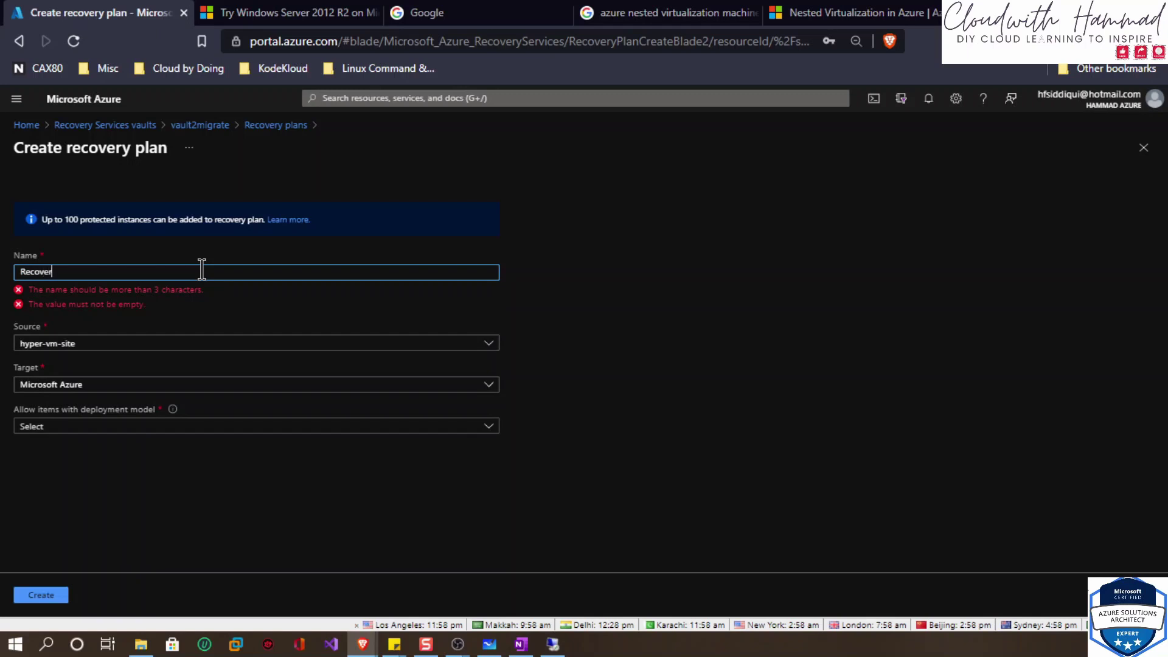
{"action": "type", "text": "yplantomigrate"}
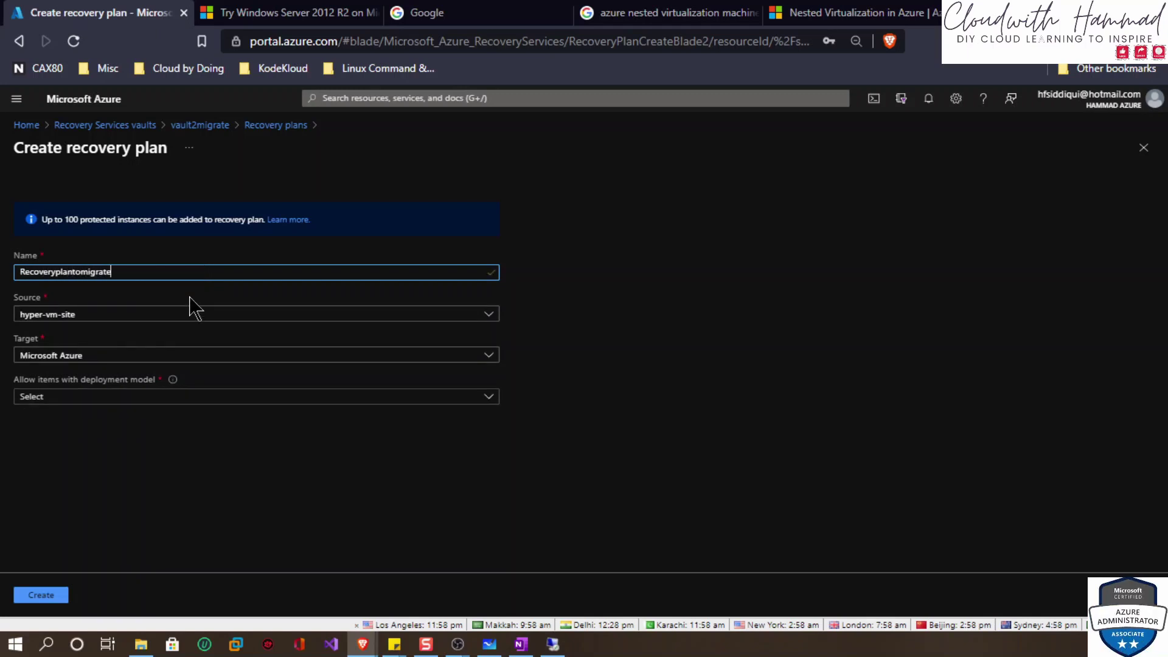
Set source hyper-vm-site, target Microsoft Azure, Resource Manager, include onprem-winserver, and create the plan.
{"action": "left_click", "coordinate": [69, 315]}
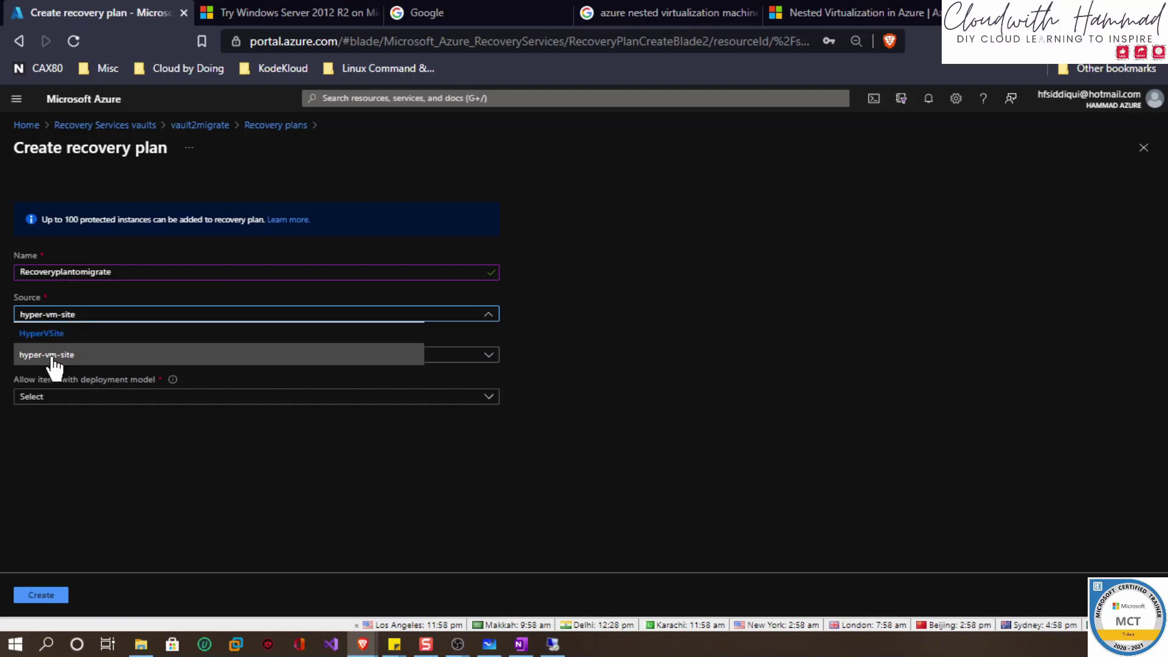
{"action": "left_click", "coordinate": [53, 355]}
{"action": "left_click", "coordinate": [55, 359]}
{"action": "left_click", "coordinate": [82, 359]}
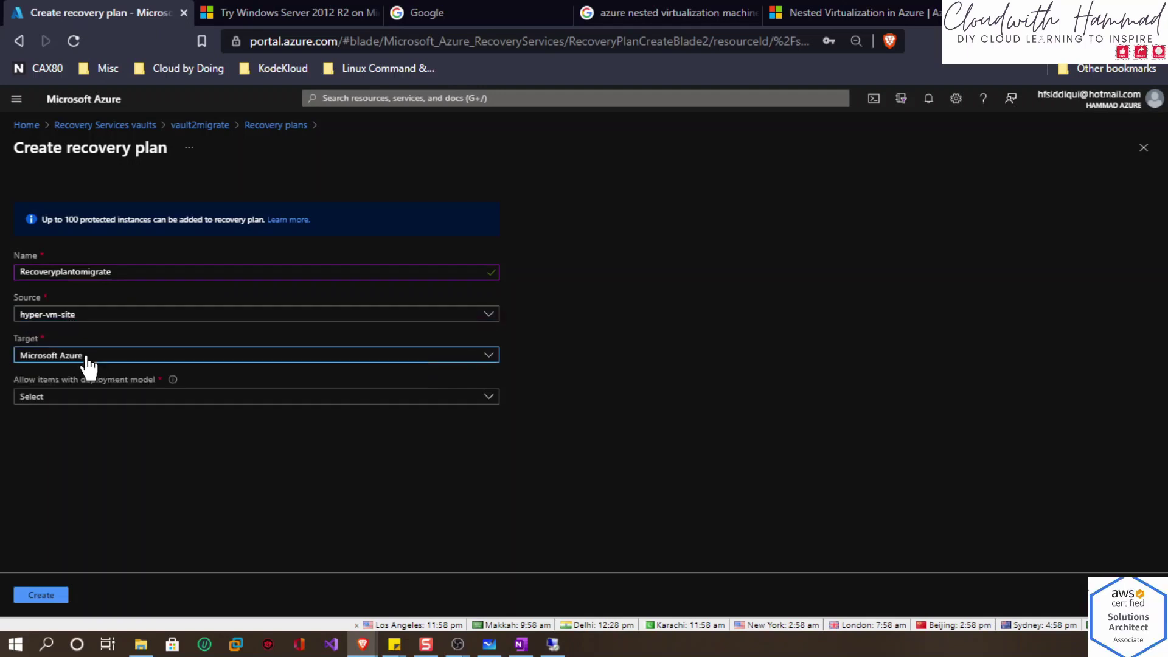
{"action": "left_click", "coordinate": [110, 401]}
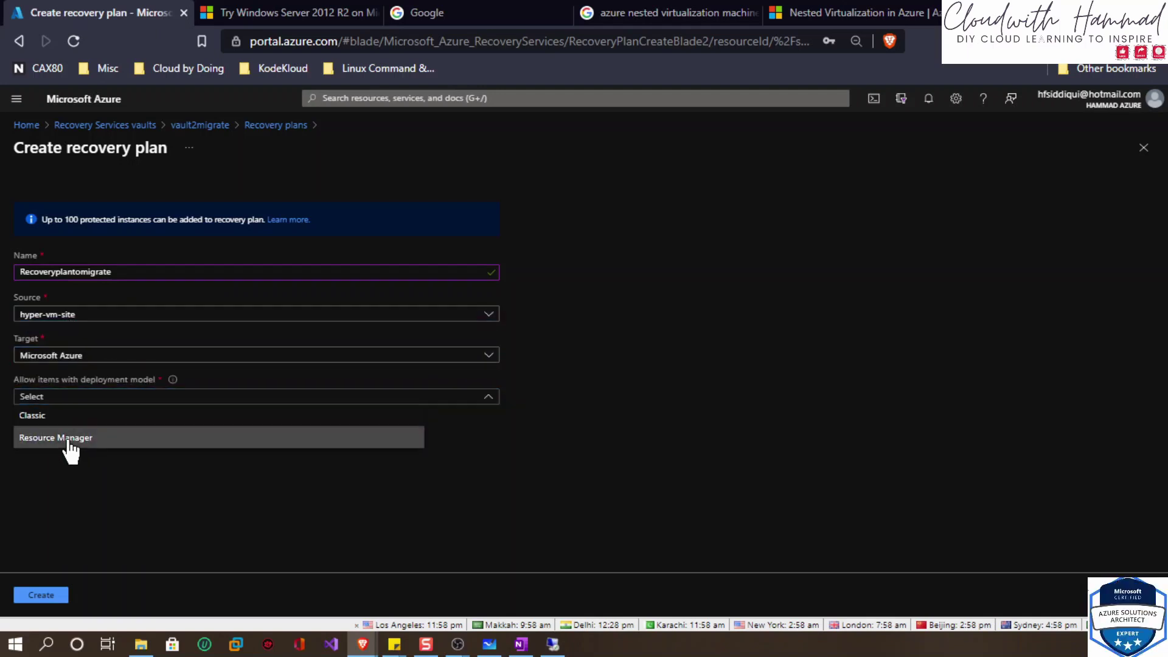
{"action": "left_click", "coordinate": [69, 439]}
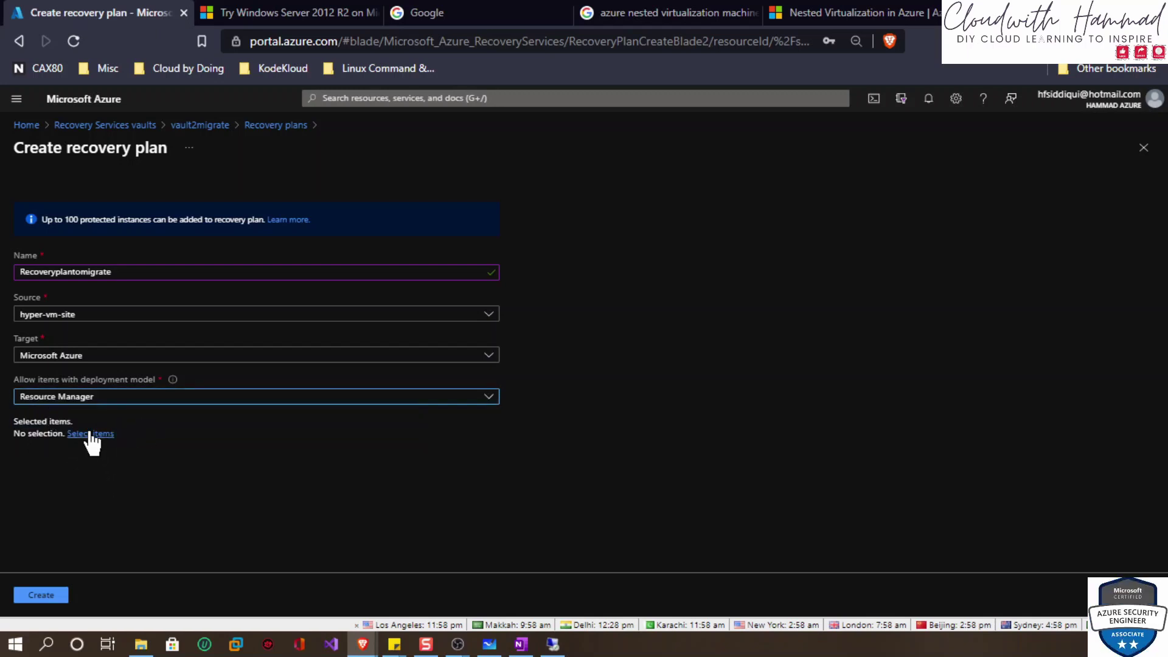
{"action": "left_click", "coordinate": [90, 434]}
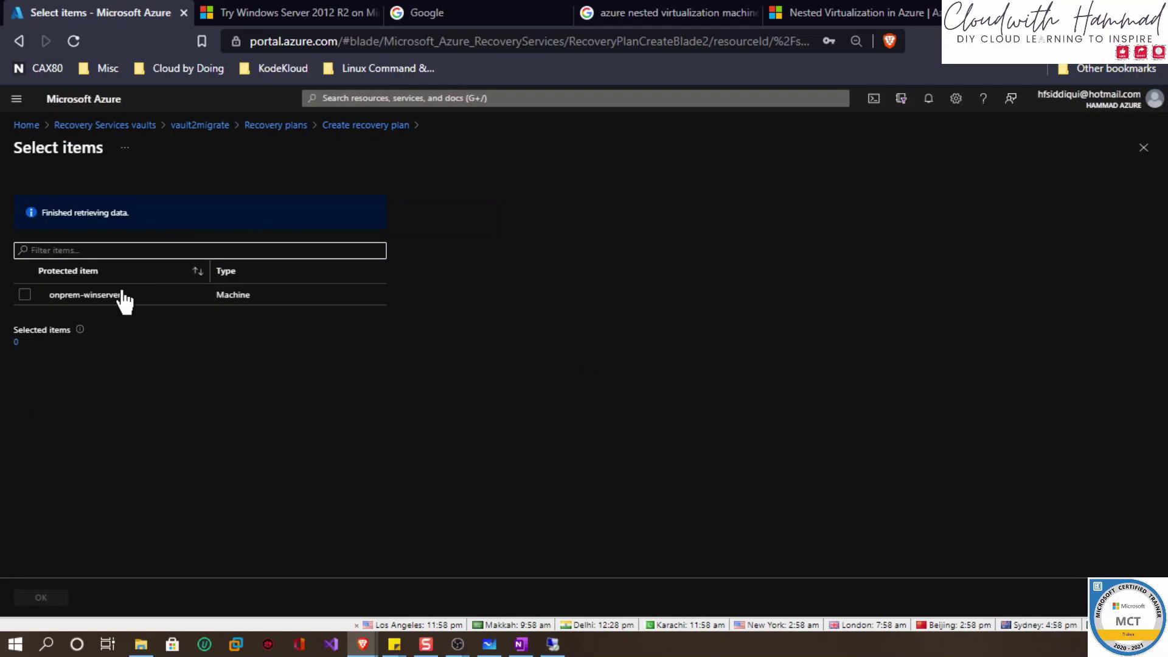
{"action": "left_click", "coordinate": [27, 296]}
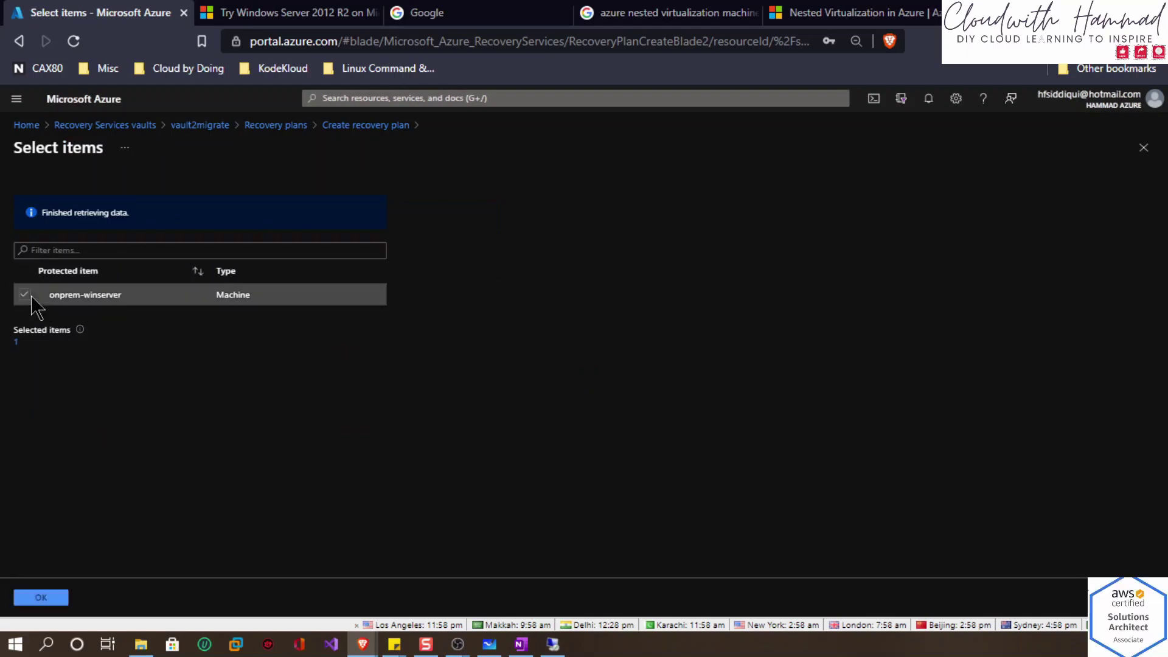
{"action": "left_click", "coordinate": [64, 599]}
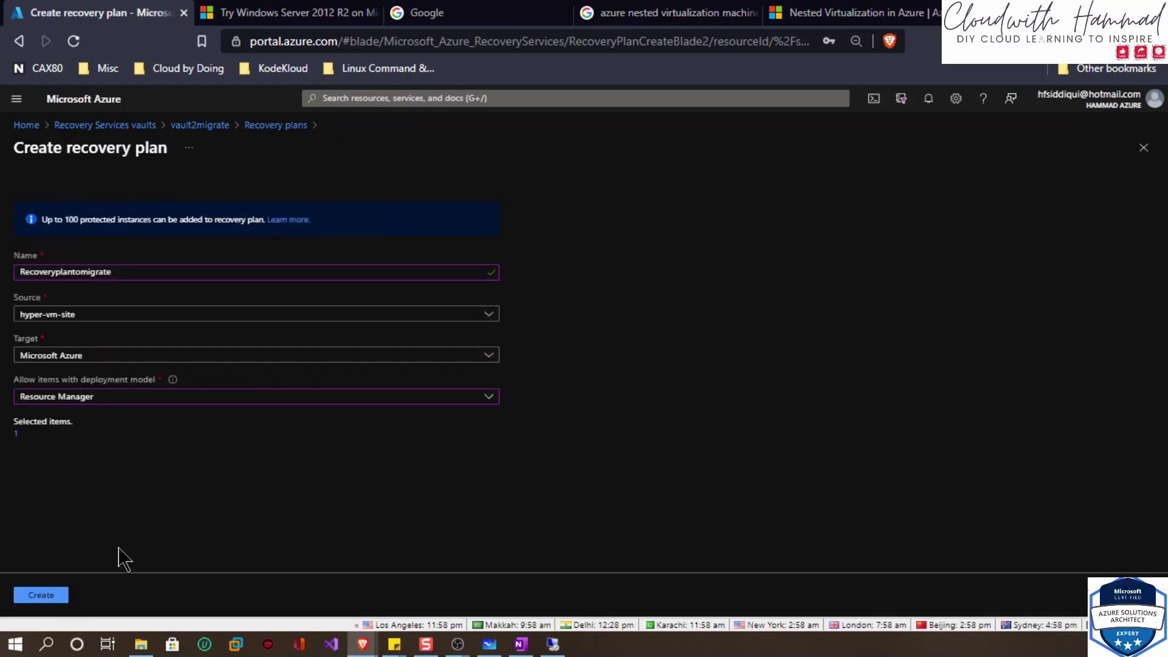
{"action": "left_click", "coordinate": [101, 581]}
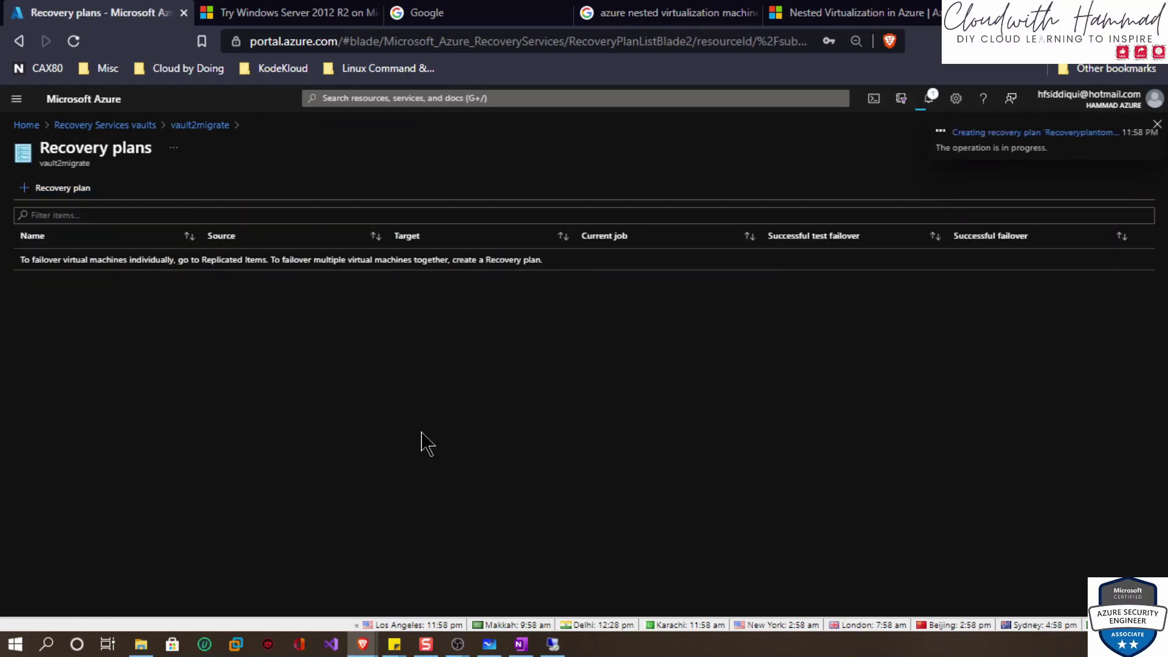
Verify in notifications that the Recoveryplantomigrate save job succeeded, then go to the Home page.
{"action": "left_click", "coordinate": [1028, 135]}
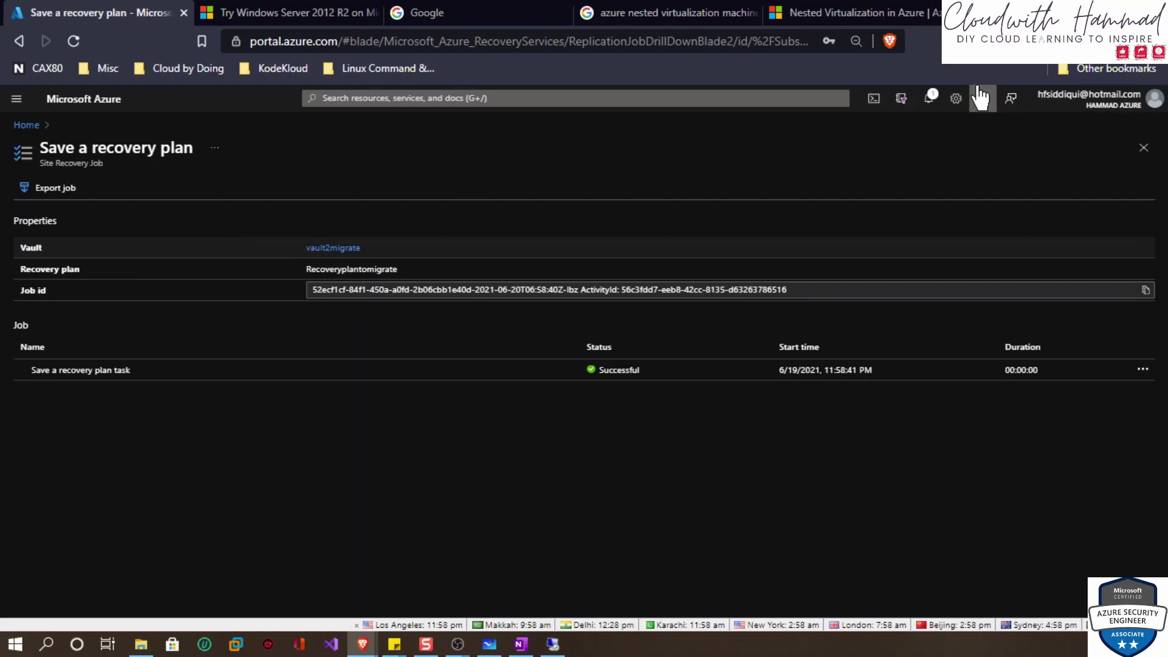
{"action": "left_click", "coordinate": [931, 99]}
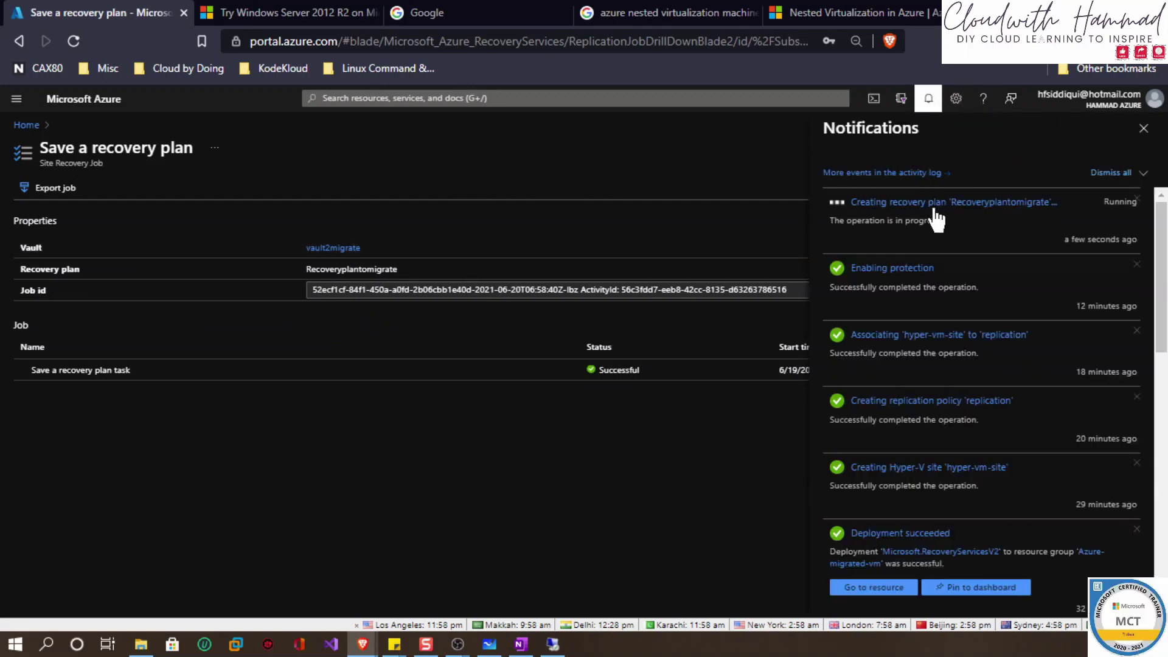
{"action": "left_click", "coordinate": [894, 204]}
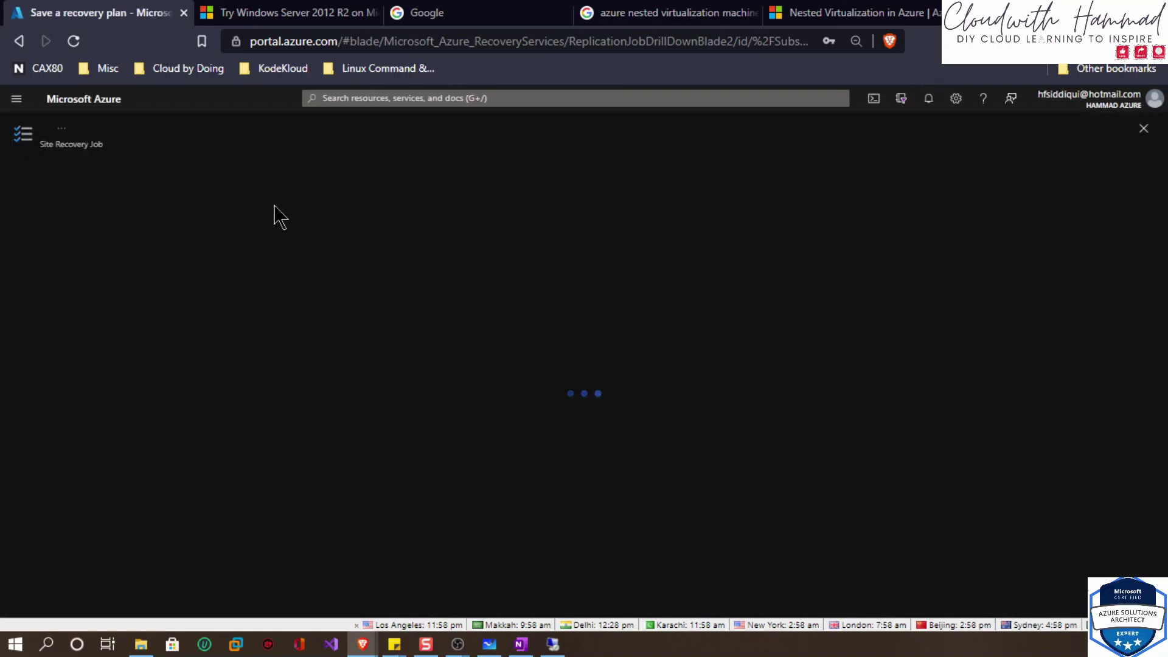
{"action": "left_click", "coordinate": [30, 126]}
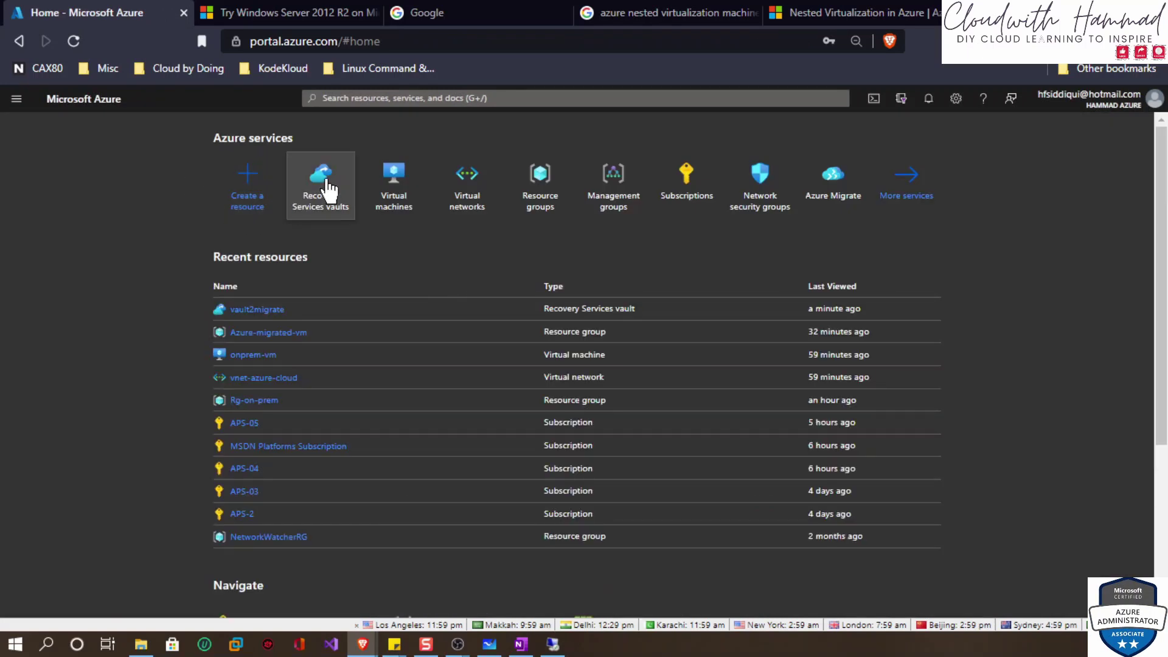
Go to vault2migrate's Replicated items and open the onprem-winserver item.
{"action": "left_click", "coordinate": [320, 184]}
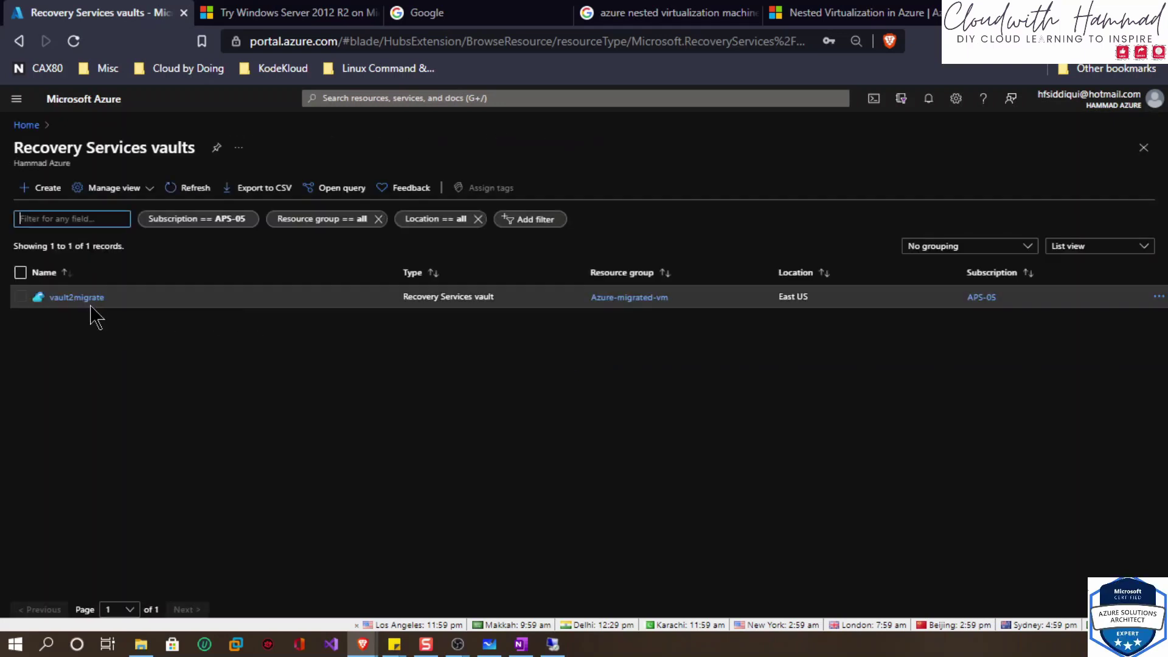
{"action": "left_click", "coordinate": [105, 300]}
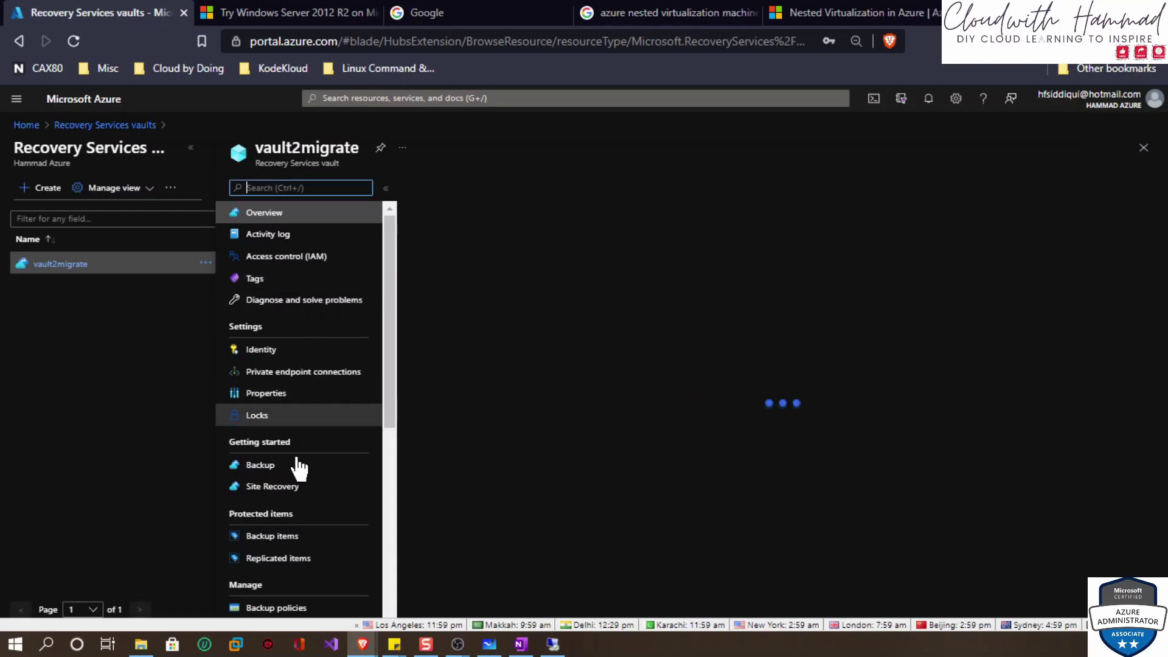
{"action": "left_click", "coordinate": [292, 560]}
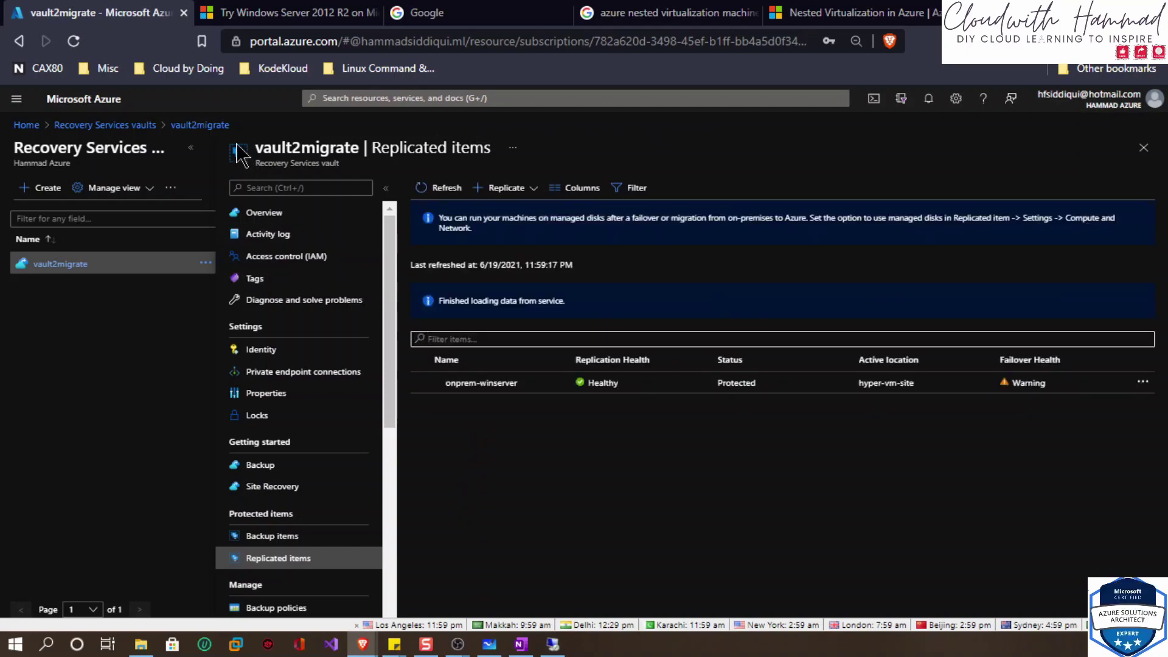
{"action": "left_click", "coordinate": [190, 148]}
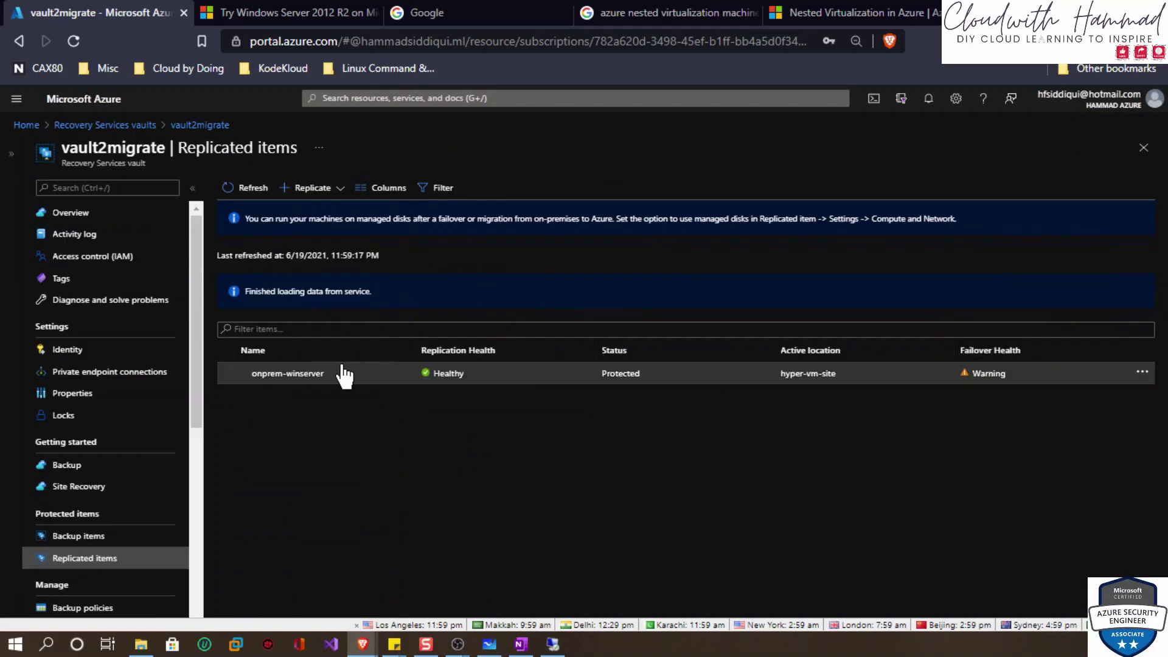
{"action": "left_click", "coordinate": [307, 374]}
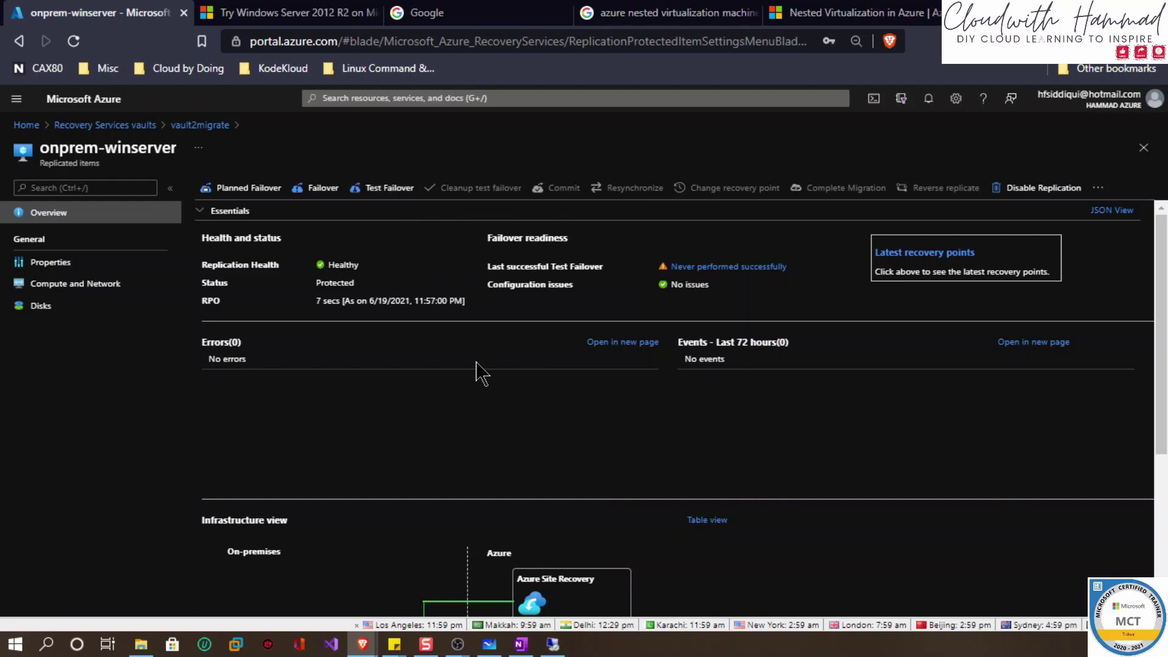
Run a test failover of onprem-winserver using the latest processed recovery point and vnet-azure-cloud network.
{"action": "left_click", "coordinate": [397, 190]}
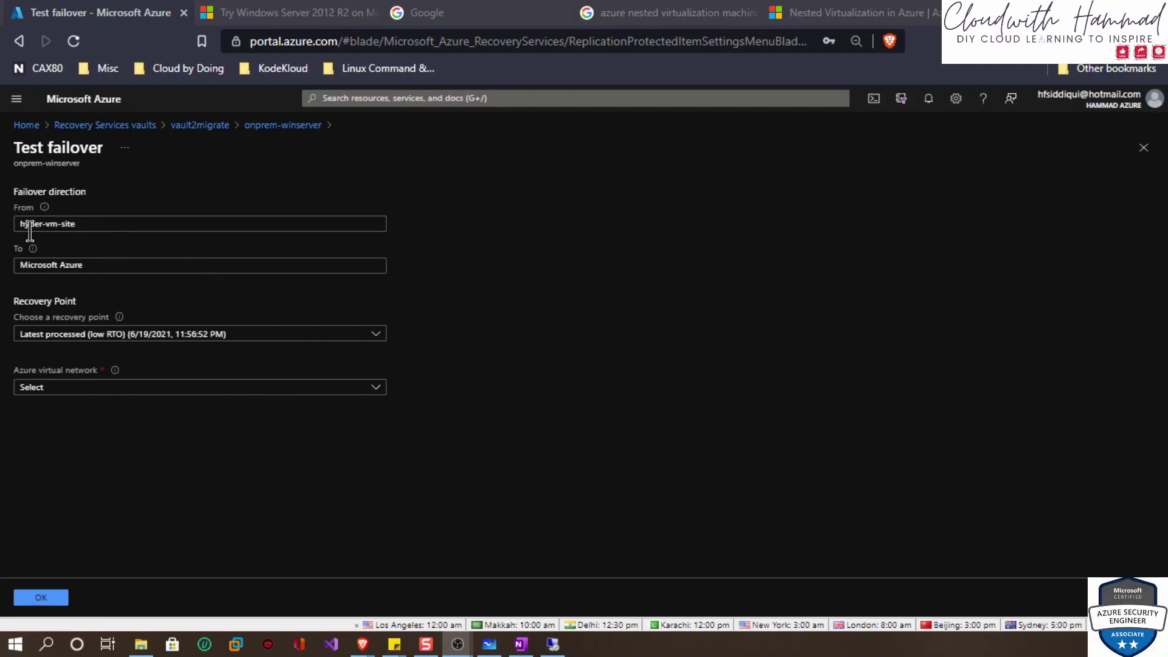
{"action": "left_click", "coordinate": [97, 334]}
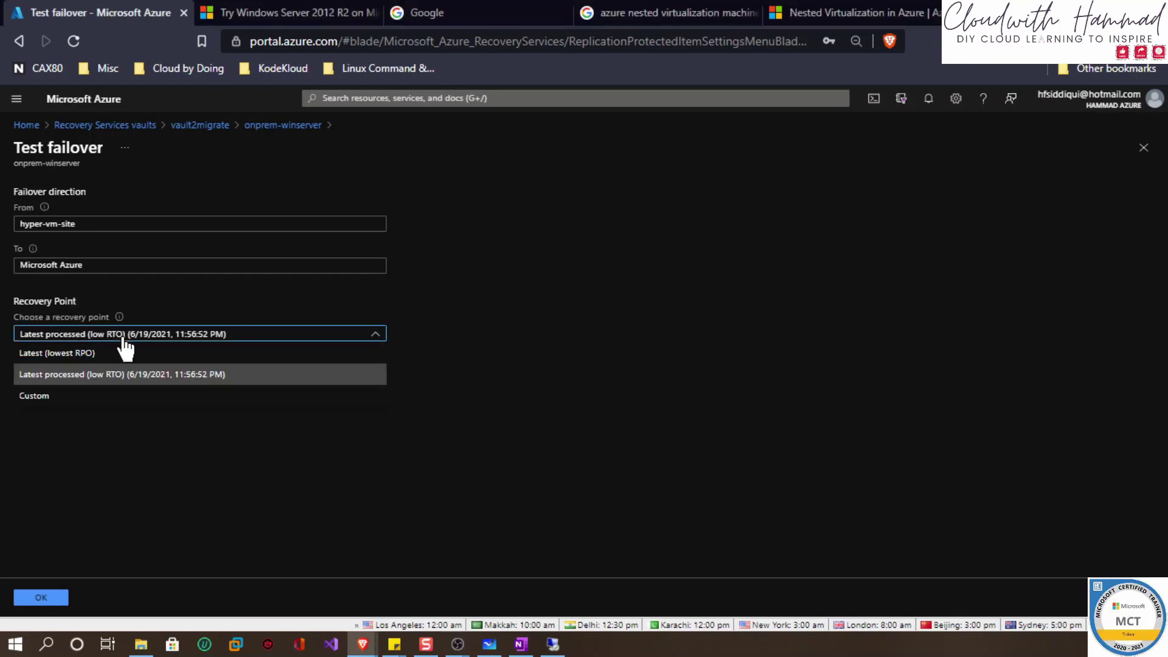
{"action": "left_click", "coordinate": [181, 379]}
{"action": "left_click", "coordinate": [70, 387]}
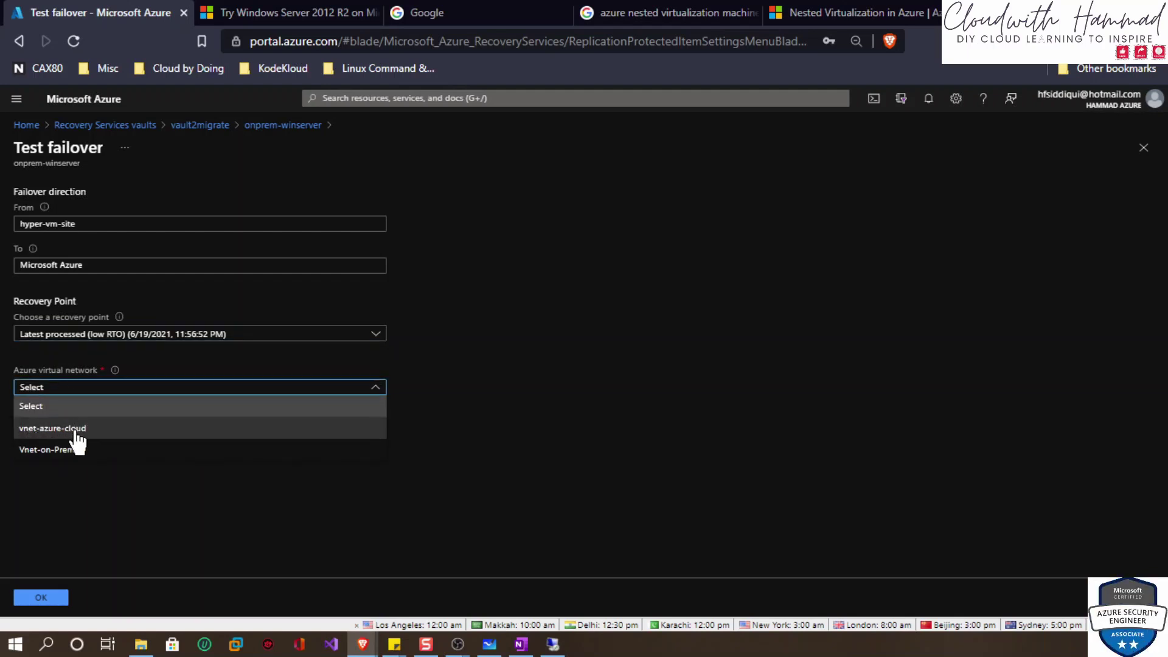
{"action": "left_click", "coordinate": [46, 431]}
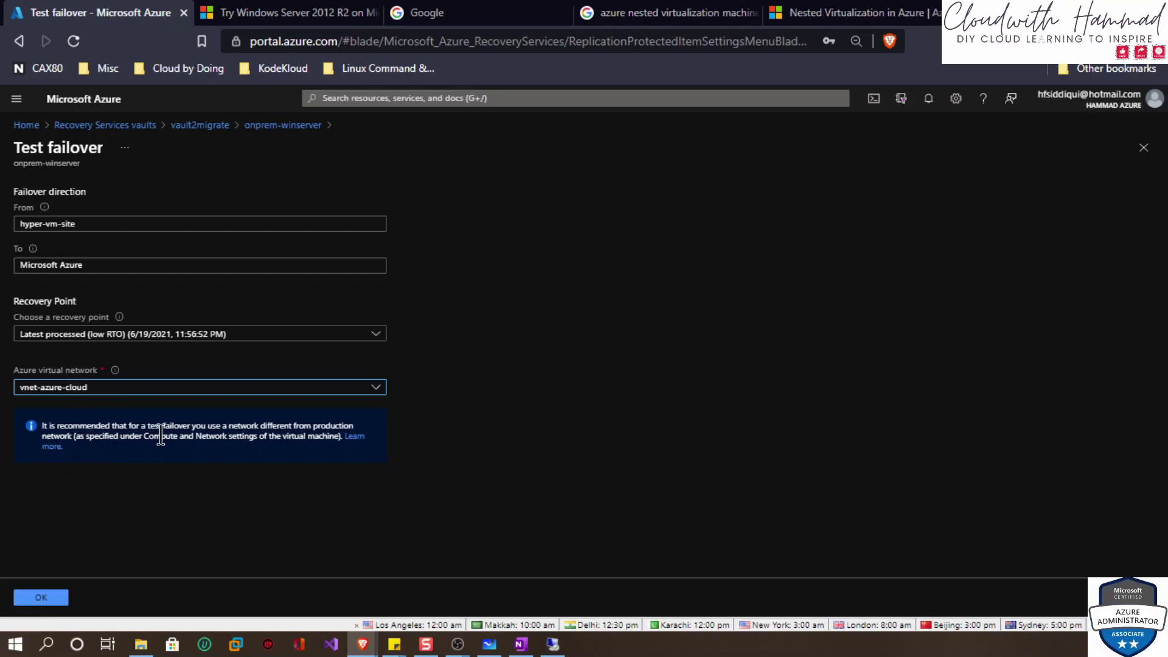
{"action": "left_click_drag", "start_coordinate": [44, 426], "coordinate": [116, 437]}
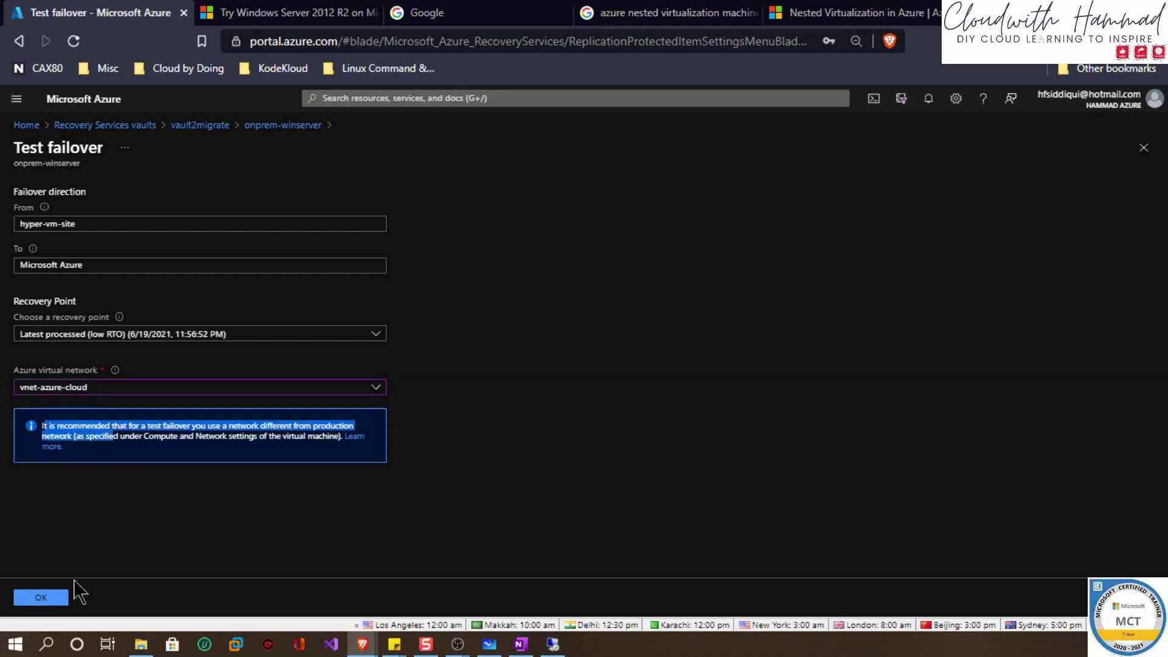
{"action": "left_click", "coordinate": [42, 598]}
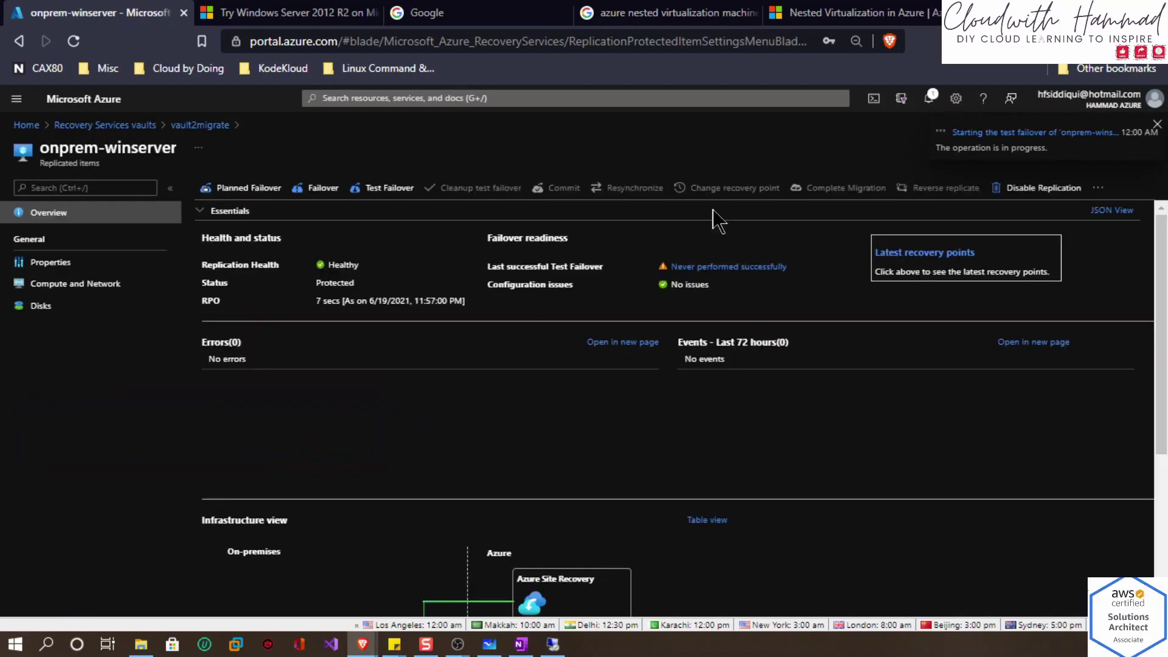
View the test failover job's progress and load the Azure portal in a new tab beside it.
{"action": "left_click", "coordinate": [987, 134]}
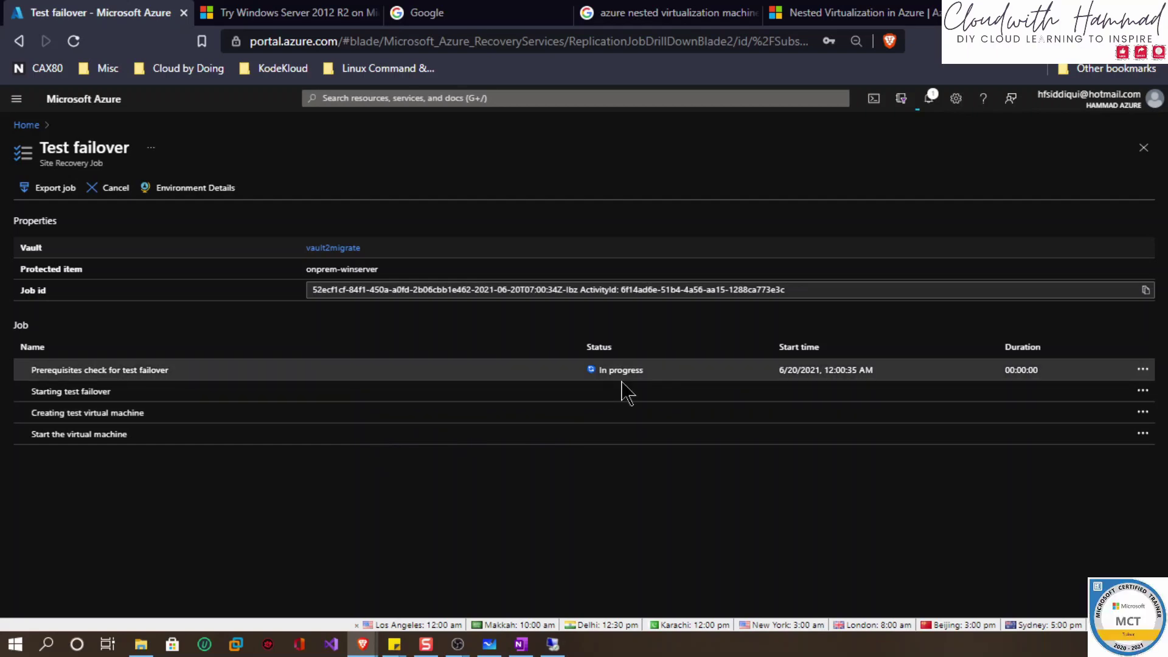
{"action": "right_click", "coordinate": [113, 18]}
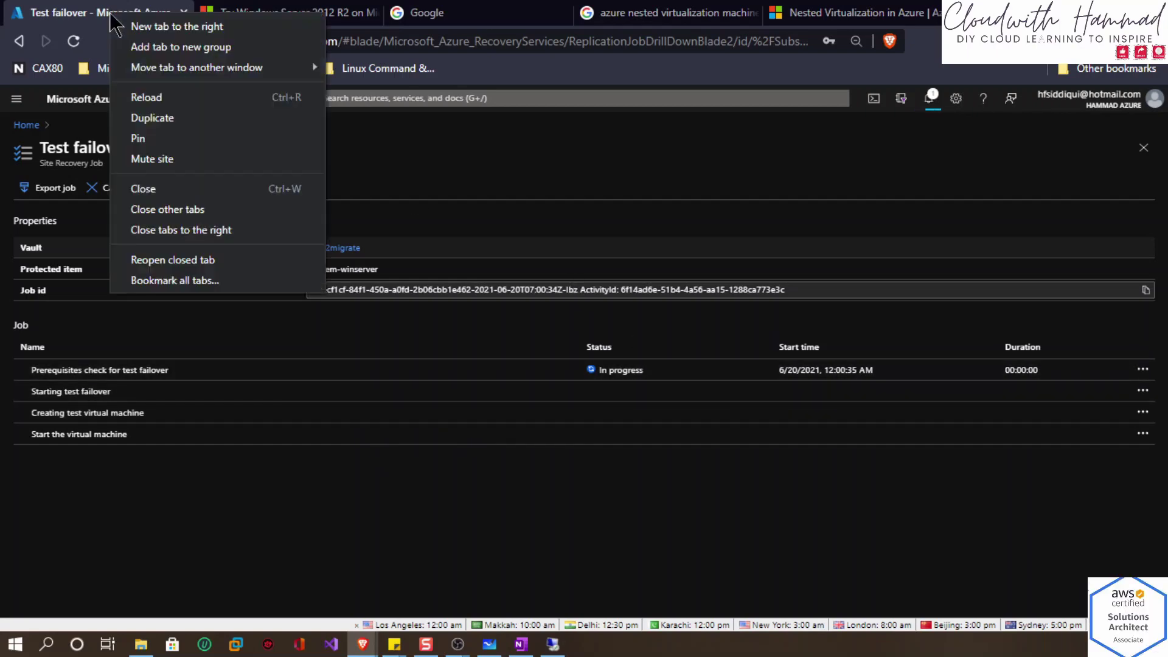
{"action": "left_click", "coordinate": [236, 23]}
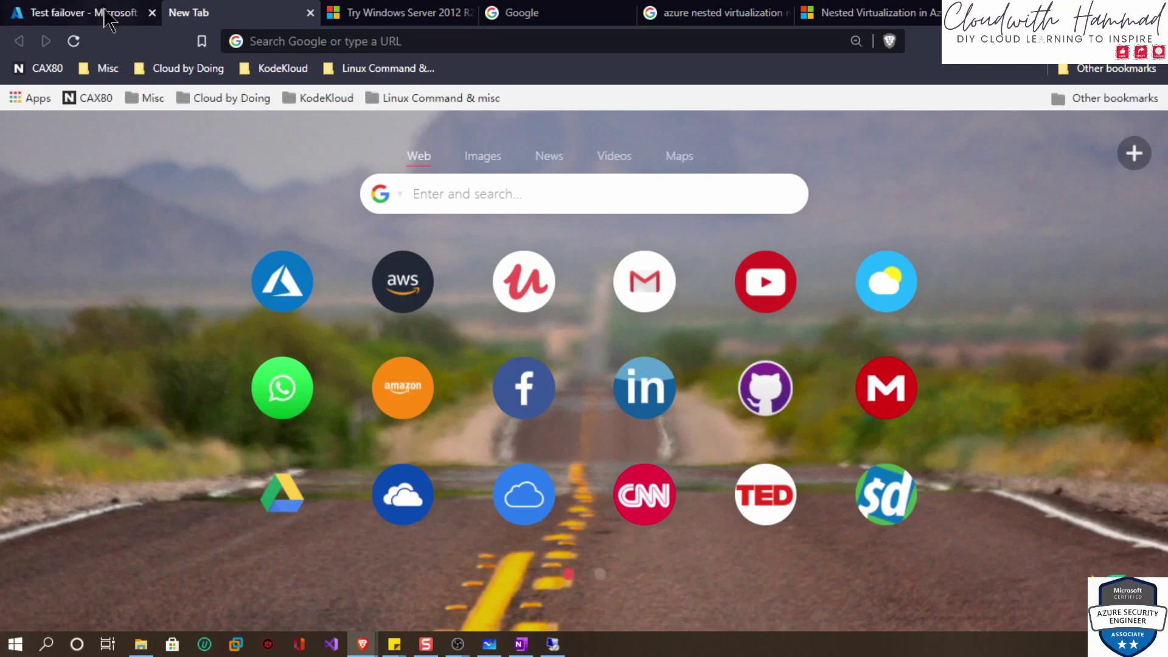
{"action": "left_click", "coordinate": [106, 11]}
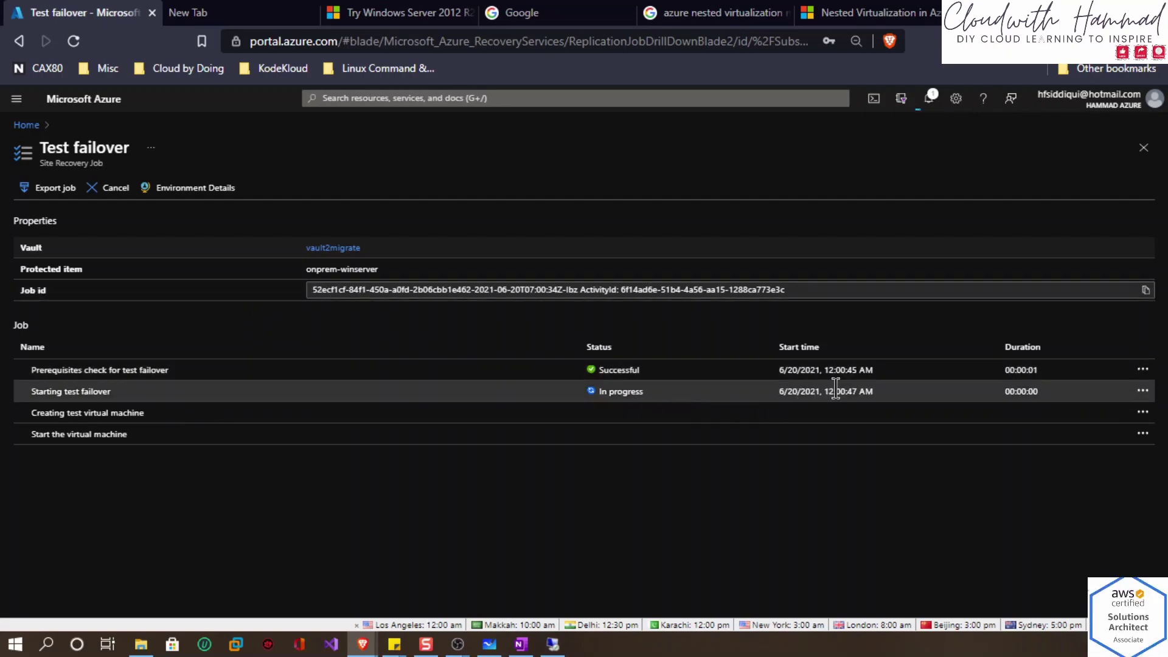
{"action": "left_click", "coordinate": [234, 15]}
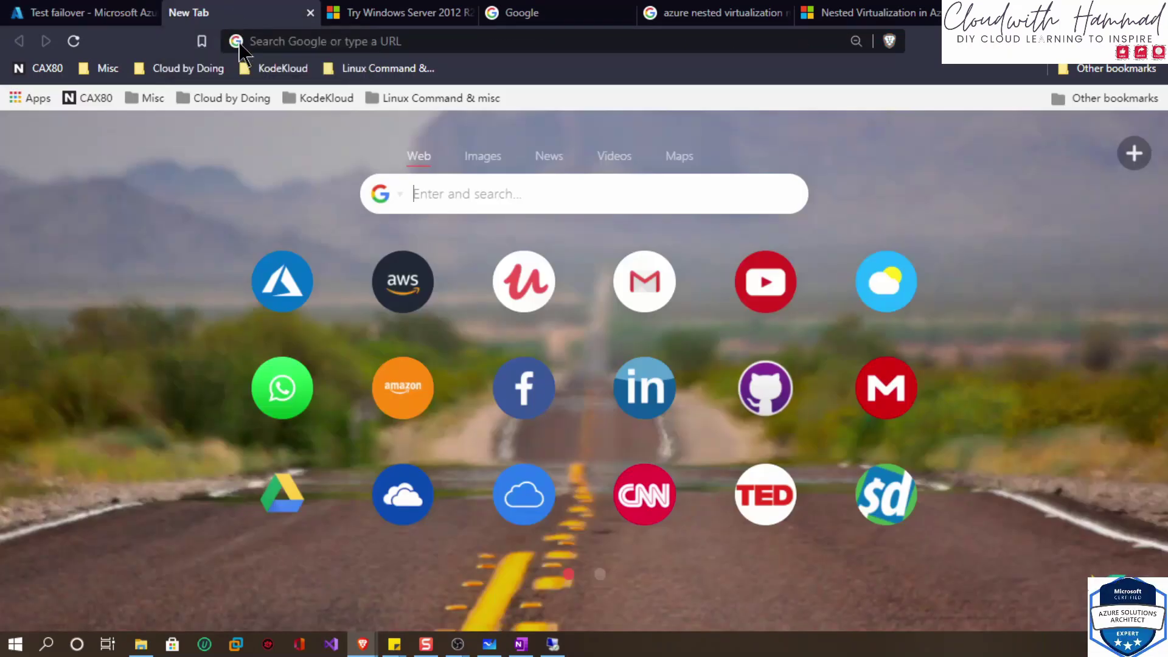
{"action": "left_click", "coordinate": [281, 291]}
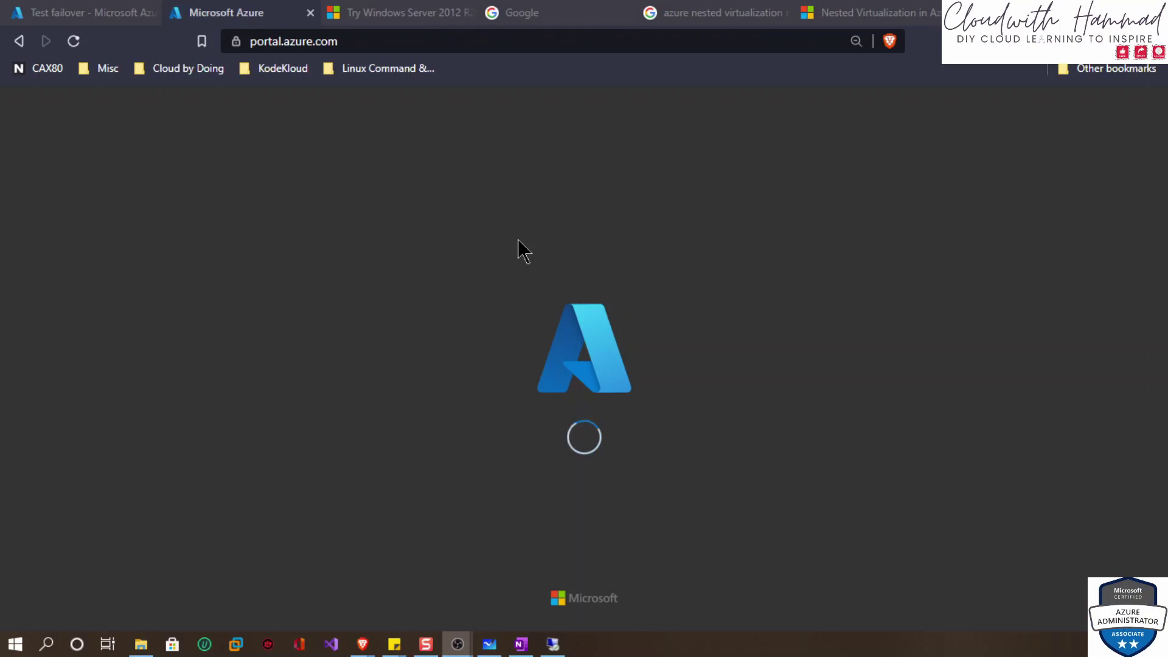
Check the test failover job, then open the Resource groups list in the second tab.
{"action": "left_click", "coordinate": [87, 14]}
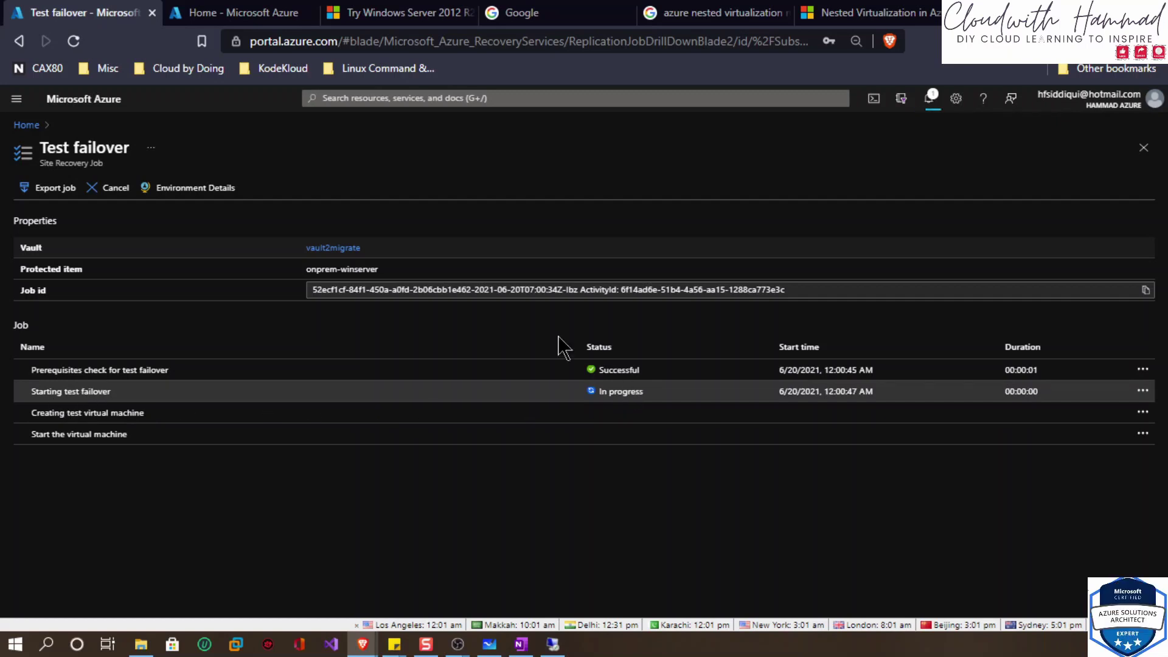
{"action": "left_click", "coordinate": [271, 13]}
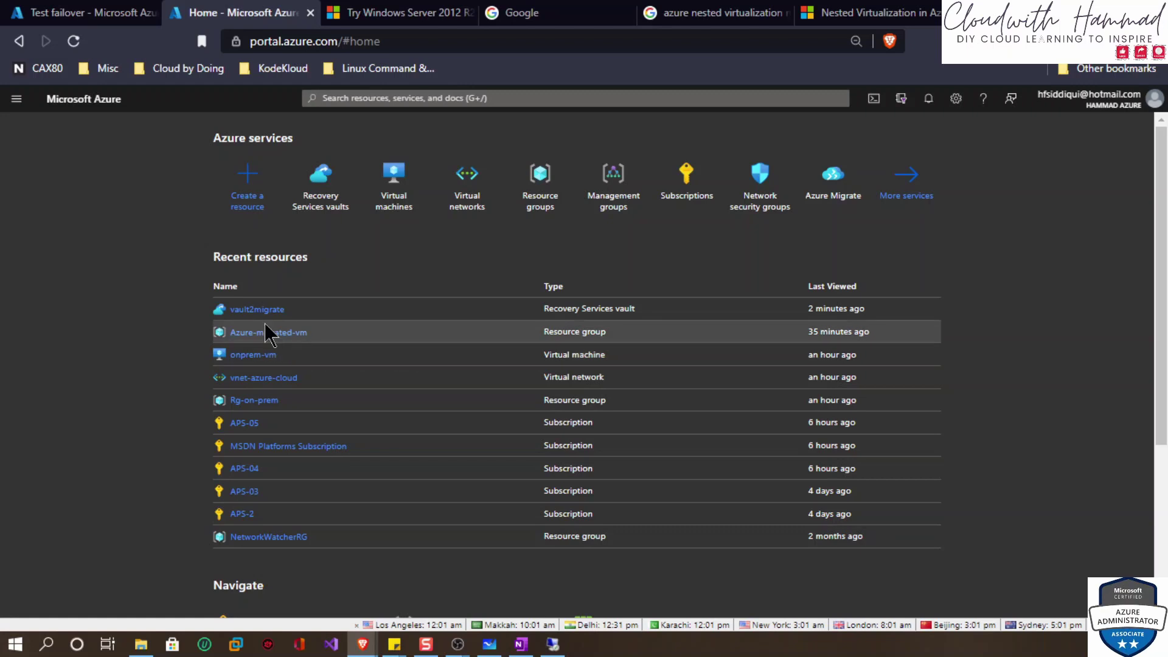
{"action": "left_click", "coordinate": [569, 184]}
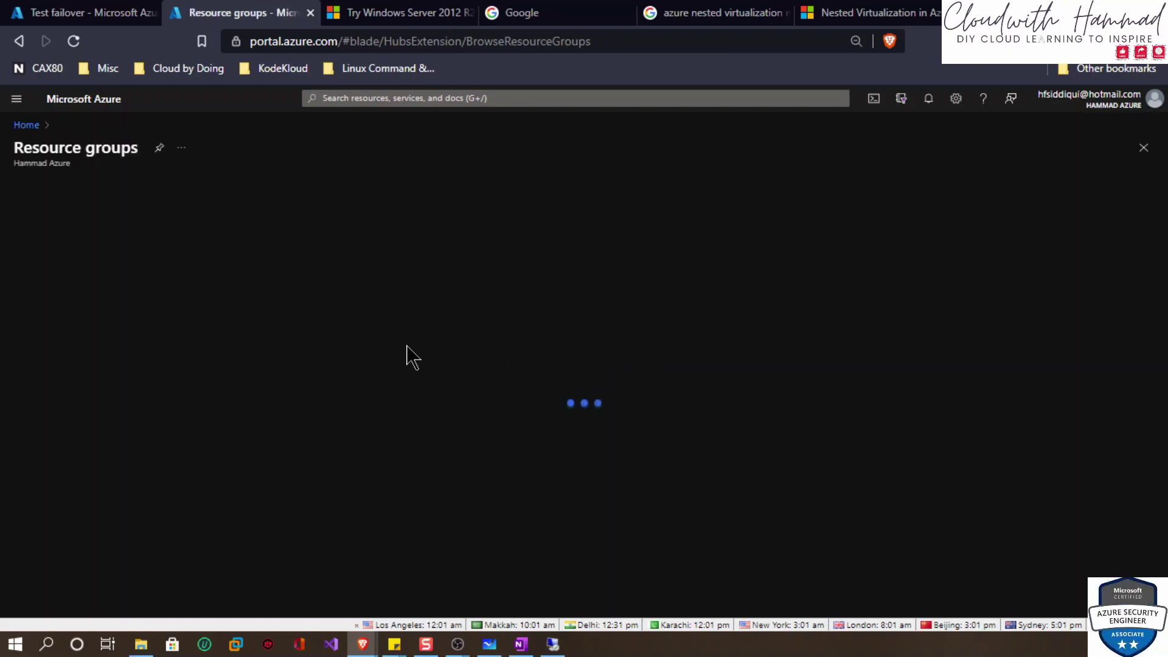
{"action": "left_click", "coordinate": [115, 13]}
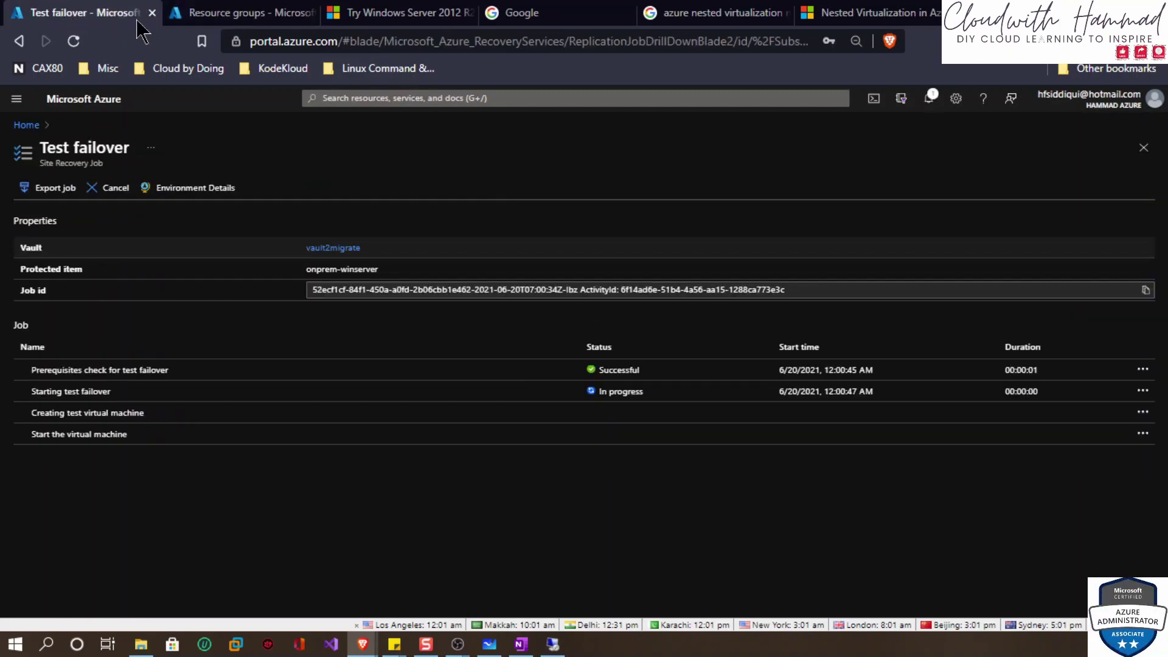
{"action": "left_click", "coordinate": [250, 14]}
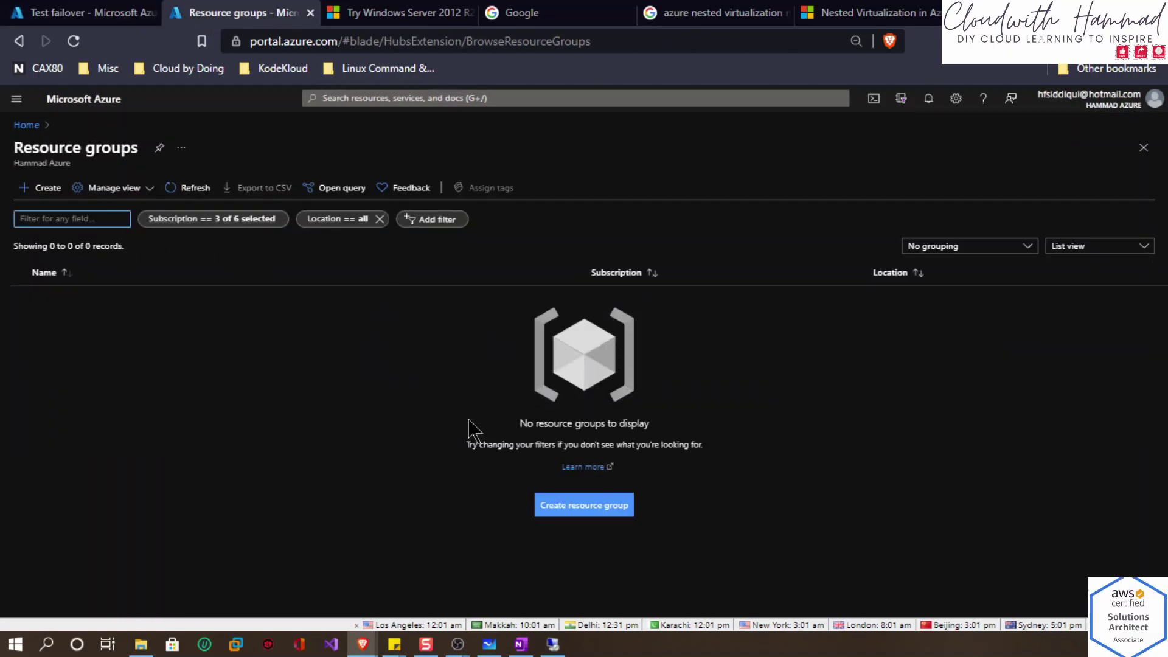
Filter resource groups to the APS-05 subscription instead of APS-04 and open Azure-migrated-vm.
{"action": "left_click", "coordinate": [208, 220]}
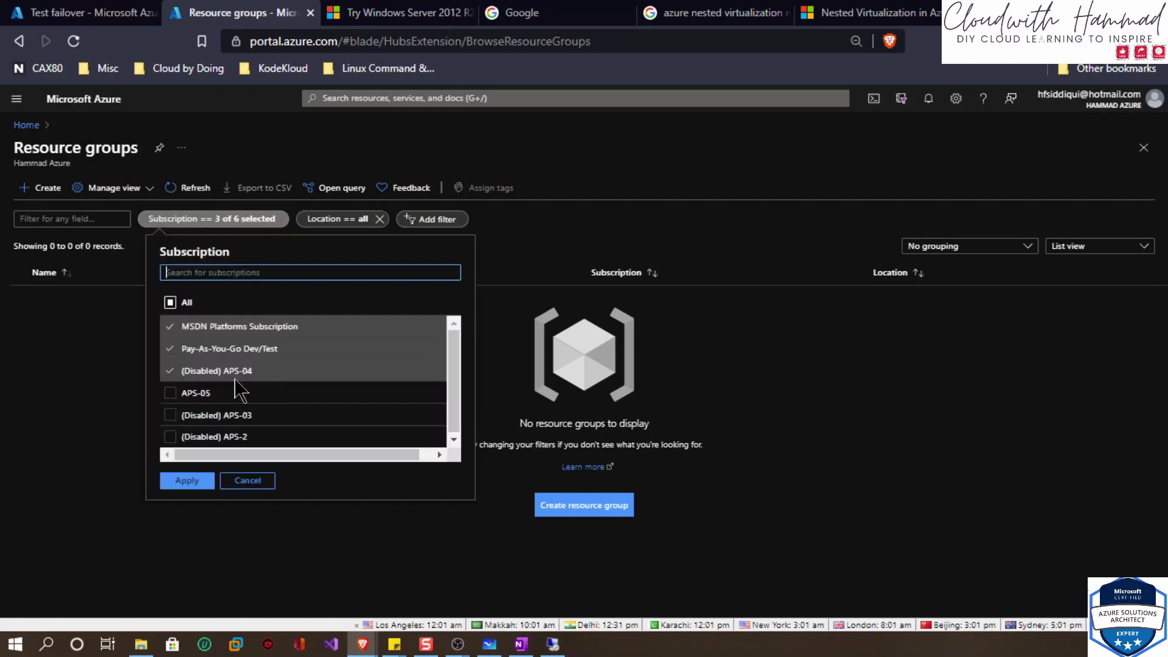
{"action": "left_click", "coordinate": [179, 389]}
{"action": "left_click", "coordinate": [170, 370]}
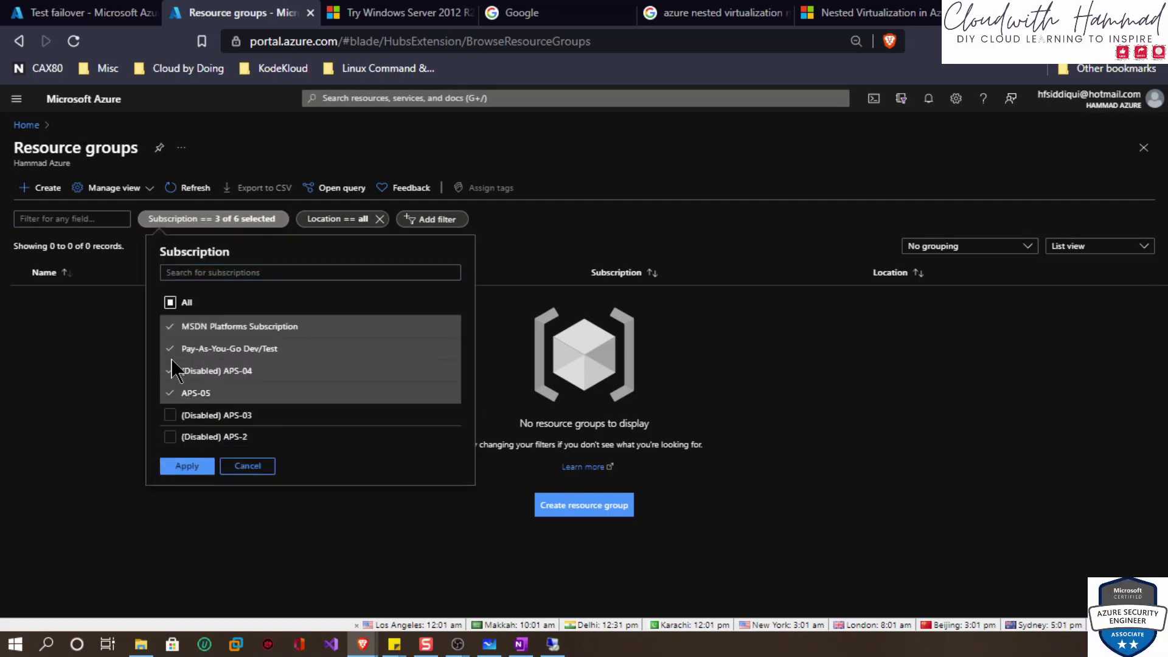
{"action": "left_click", "coordinate": [206, 467]}
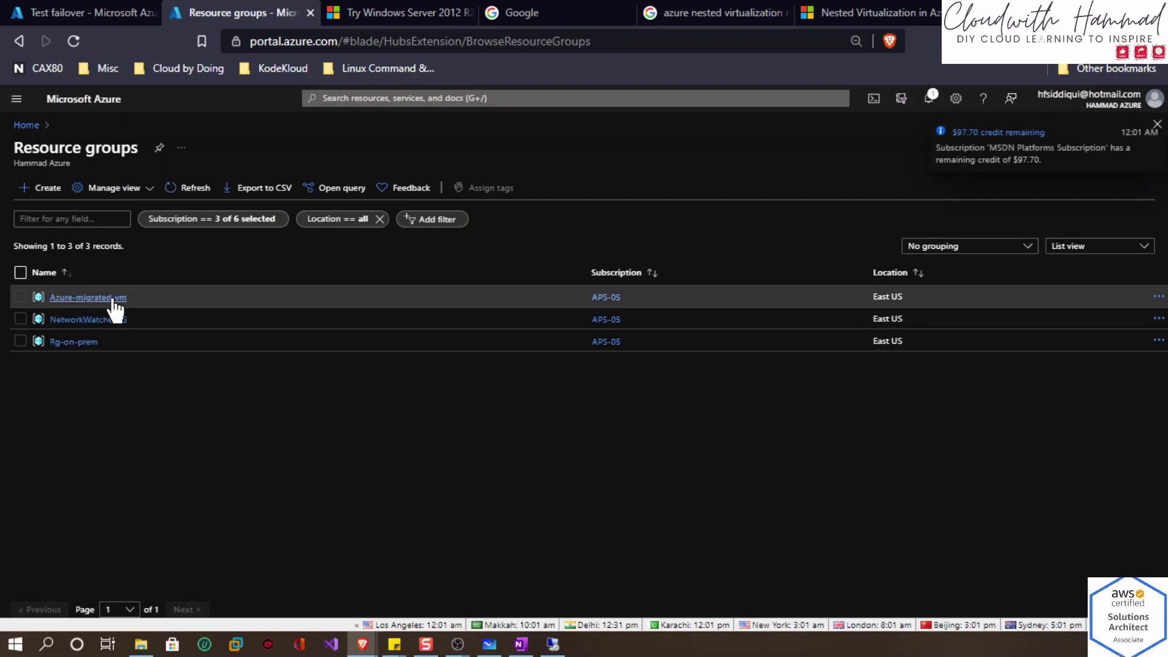
{"action": "left_click", "coordinate": [222, 220]}
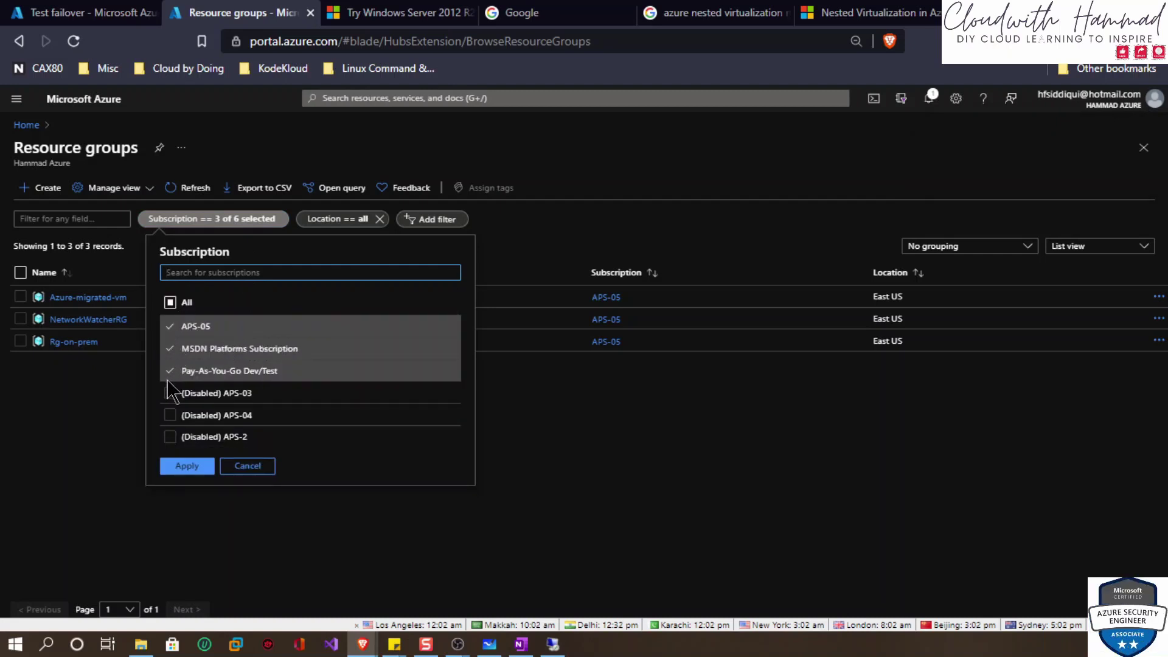
{"action": "left_click", "coordinate": [186, 467]}
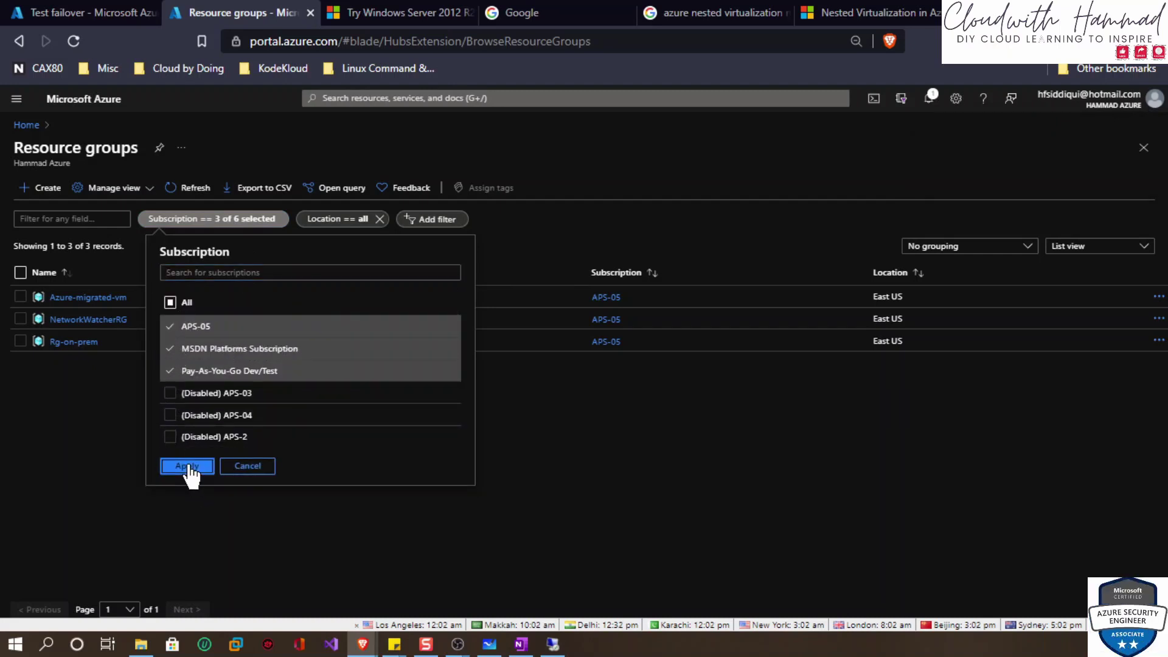
{"action": "left_click", "coordinate": [96, 298]}
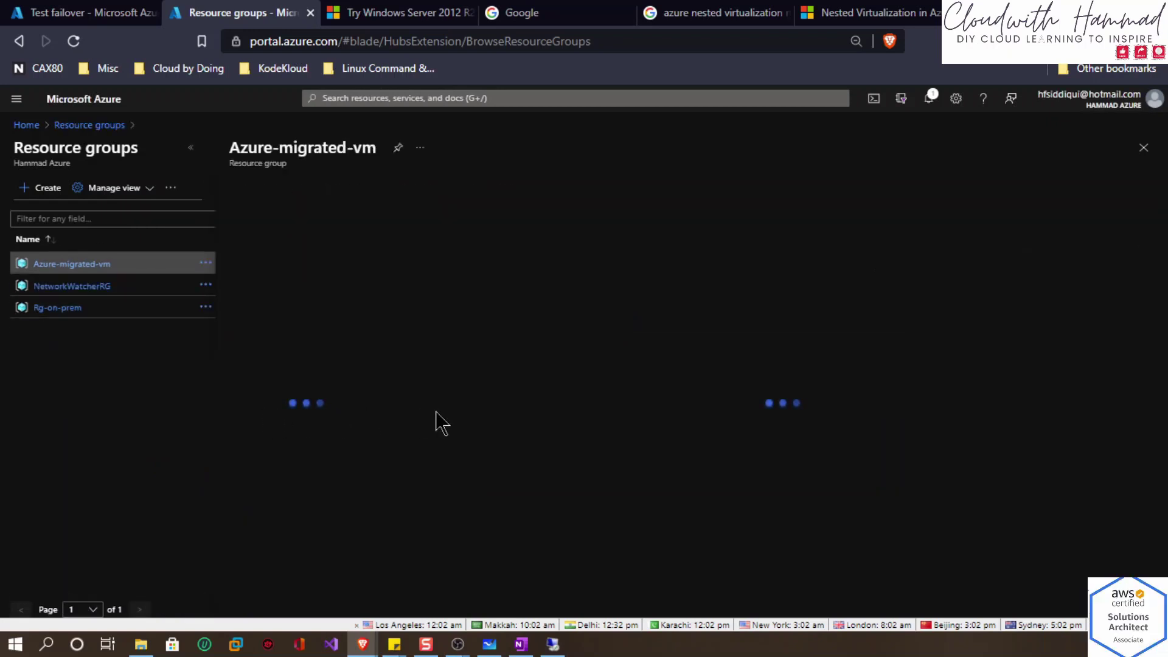
Check the test failover job, then view Azure-migrated-vm's six resources including vault2migrate and vnet-azure-cloud.
{"action": "left_click", "coordinate": [191, 148]}
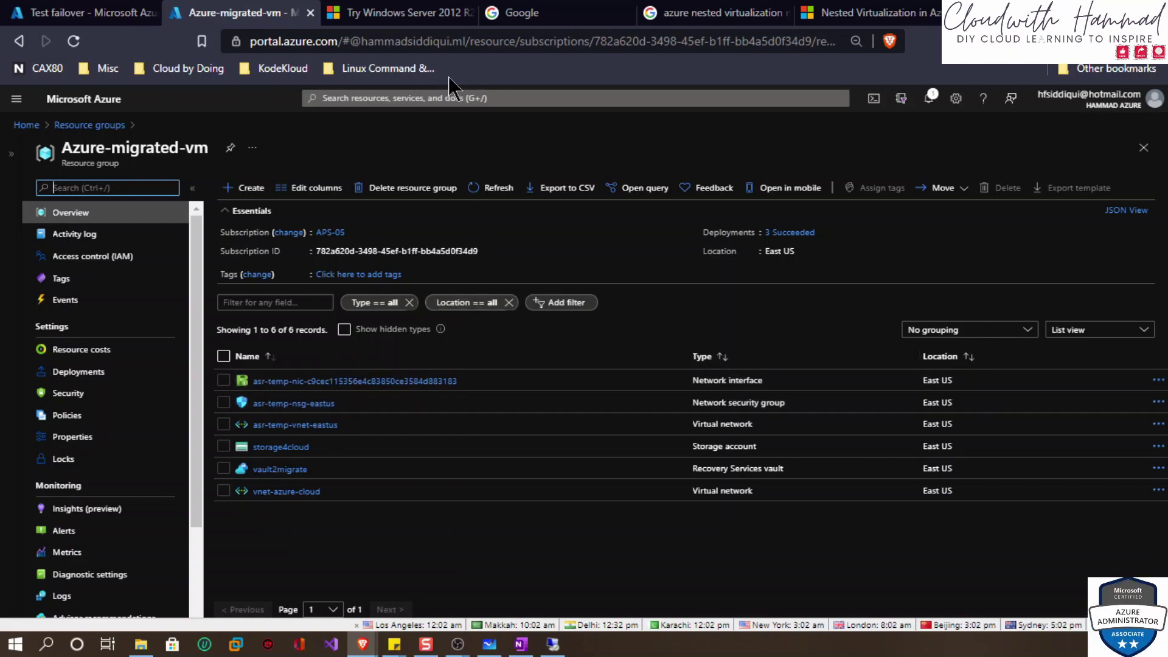
{"action": "left_click", "coordinate": [79, 12]}
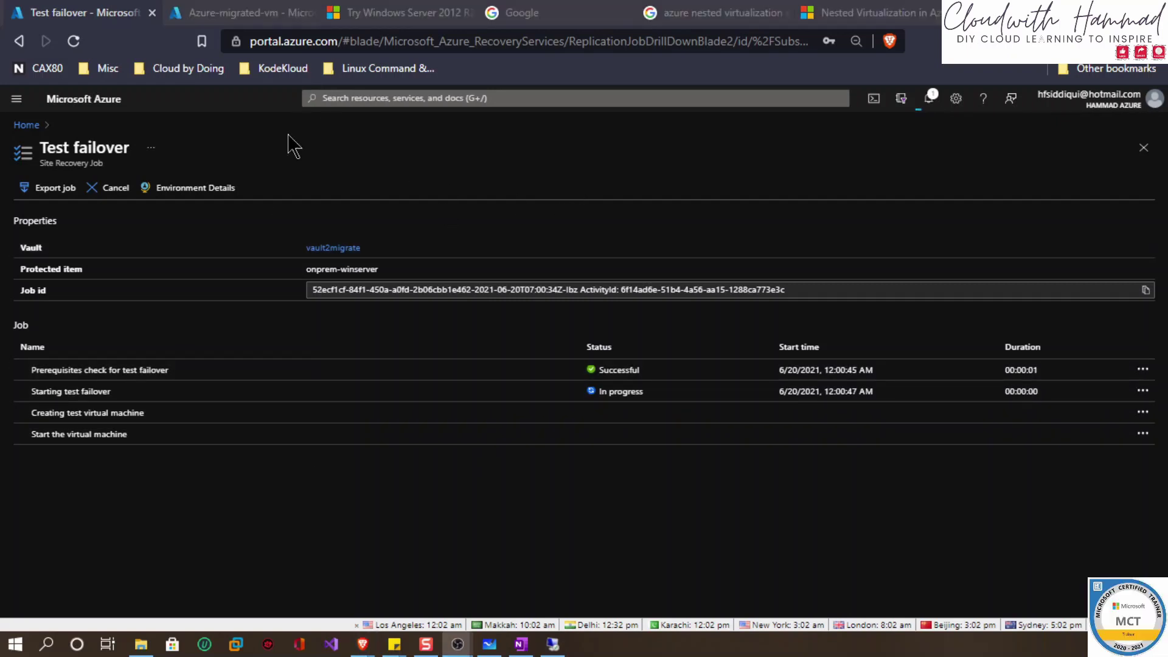
{"action": "left_click", "coordinate": [231, 17]}
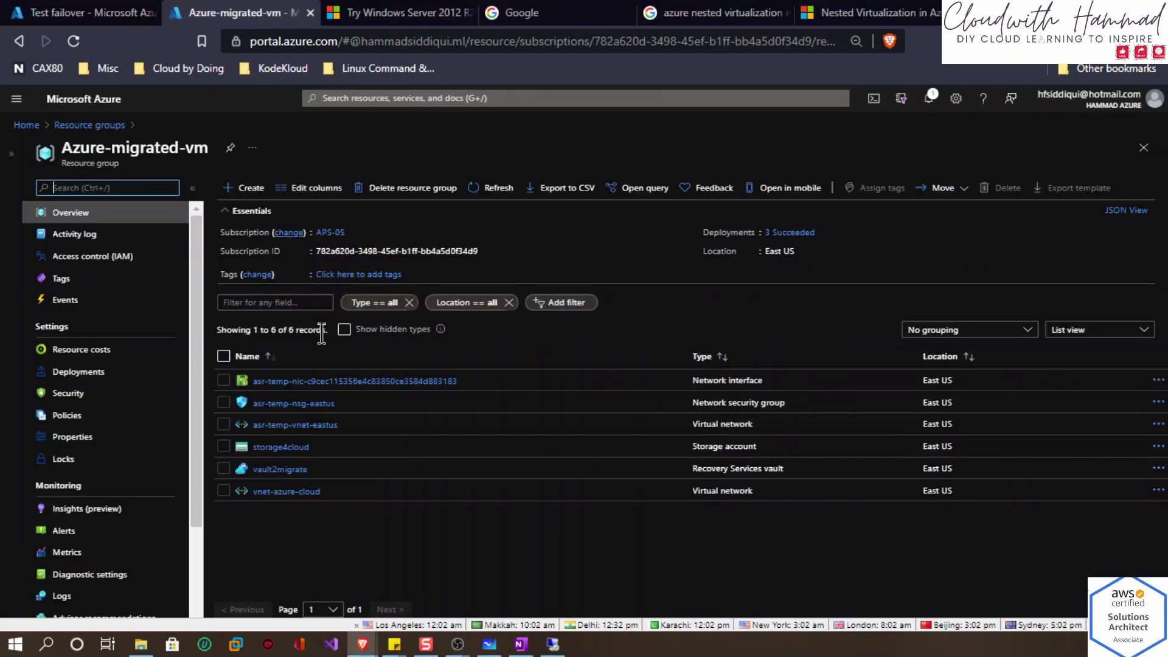
Start a new VM named jumpbox in (US) East US and enter the administrator username.
{"action": "left_click", "coordinate": [247, 188]}
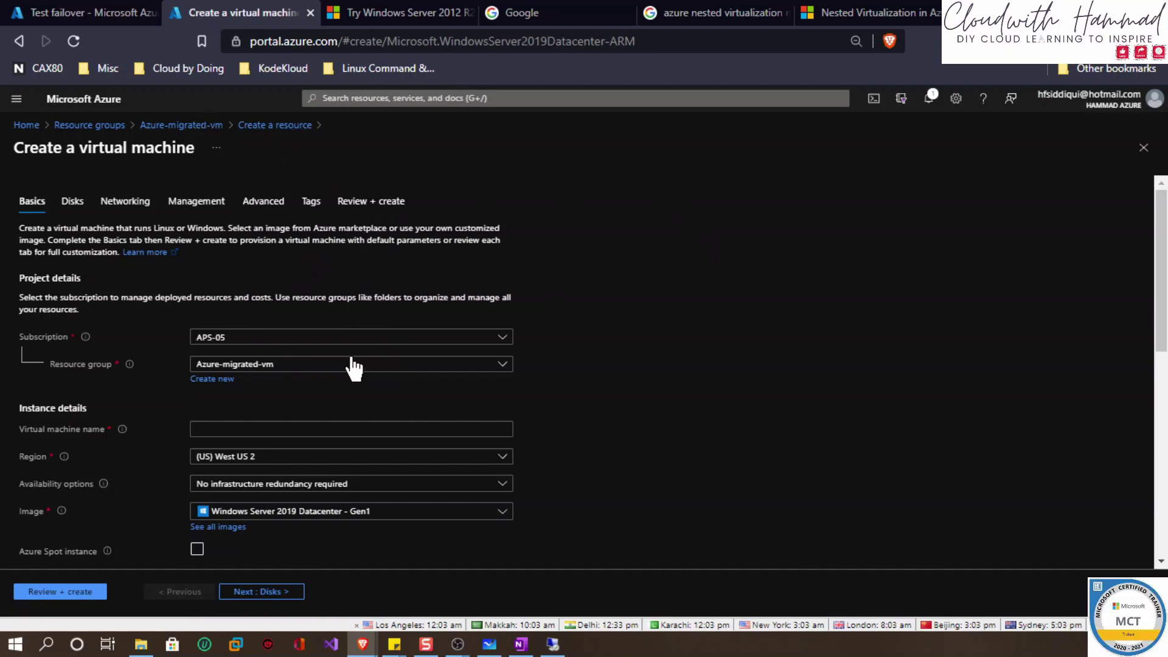
{"action": "left_click", "coordinate": [247, 426]}
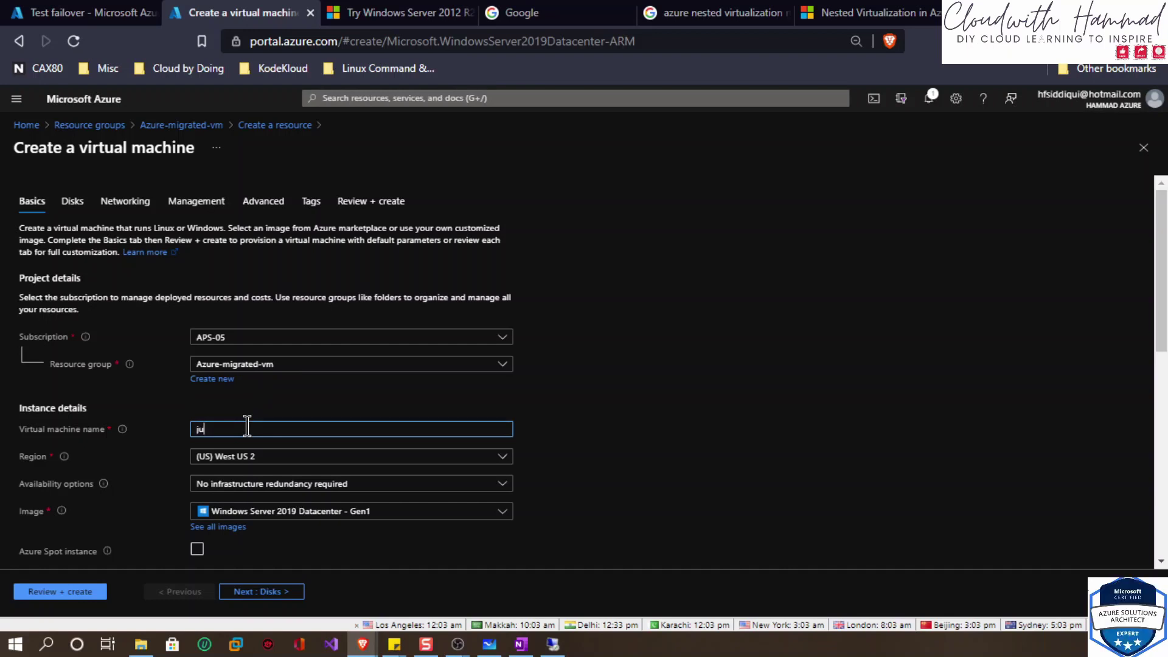
{"action": "type", "text": "jumpbox"}
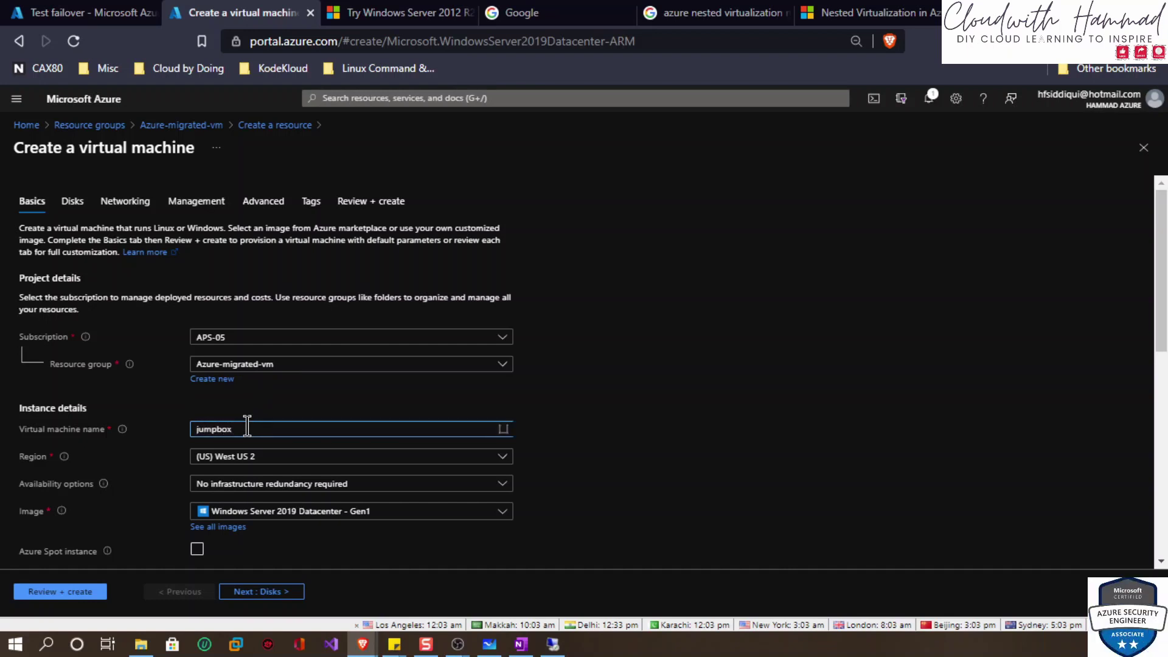
{"action": "left_click", "coordinate": [275, 457]}
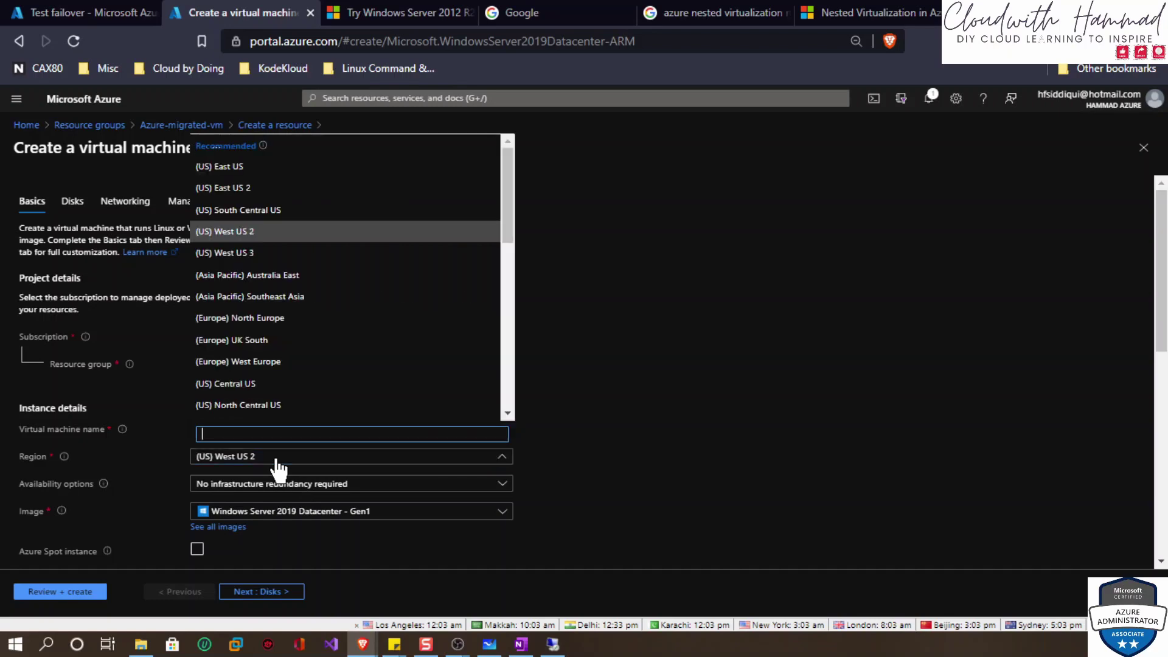
{"action": "left_click", "coordinate": [250, 167]}
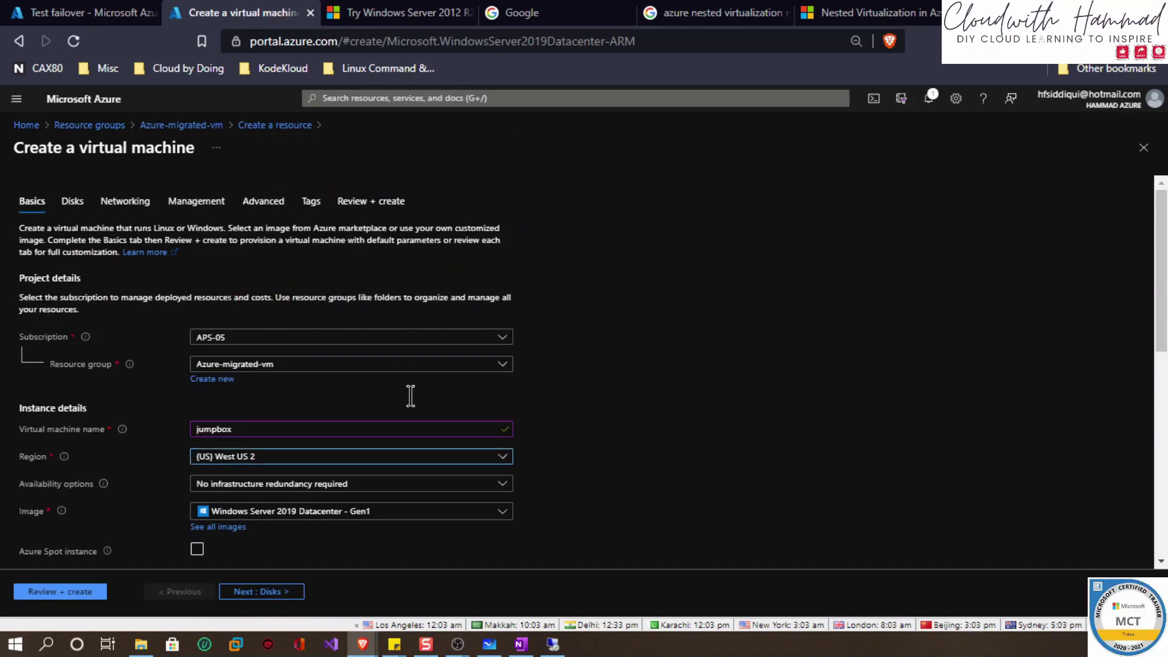
{"action": "left_click_drag", "start_coordinate": [1159, 340], "coordinate": [1140, 409]}
{"action": "left_click", "coordinate": [248, 473]}
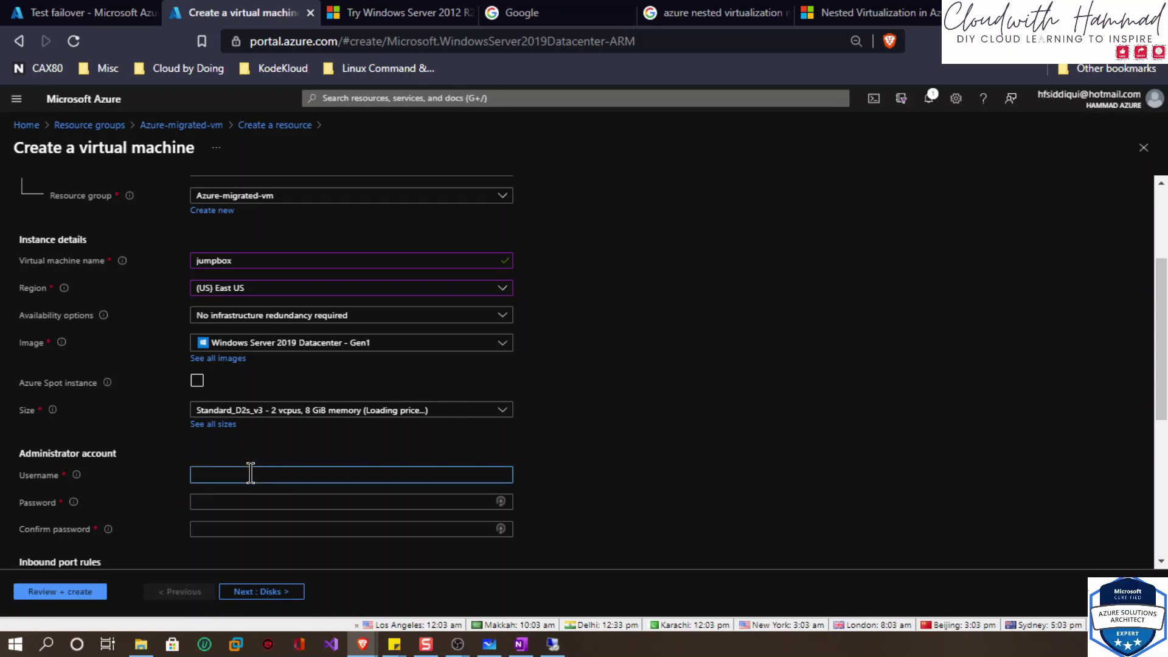
{"action": "type", "text": "testadmin"}
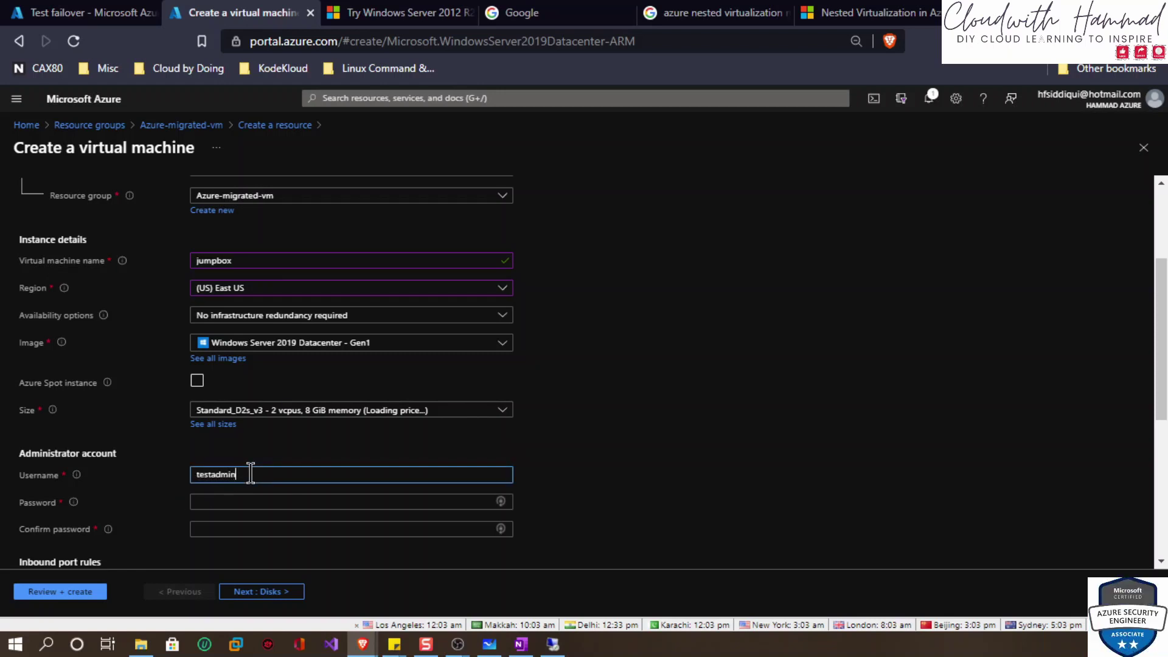
{"action": "key", "text": "Tab"}
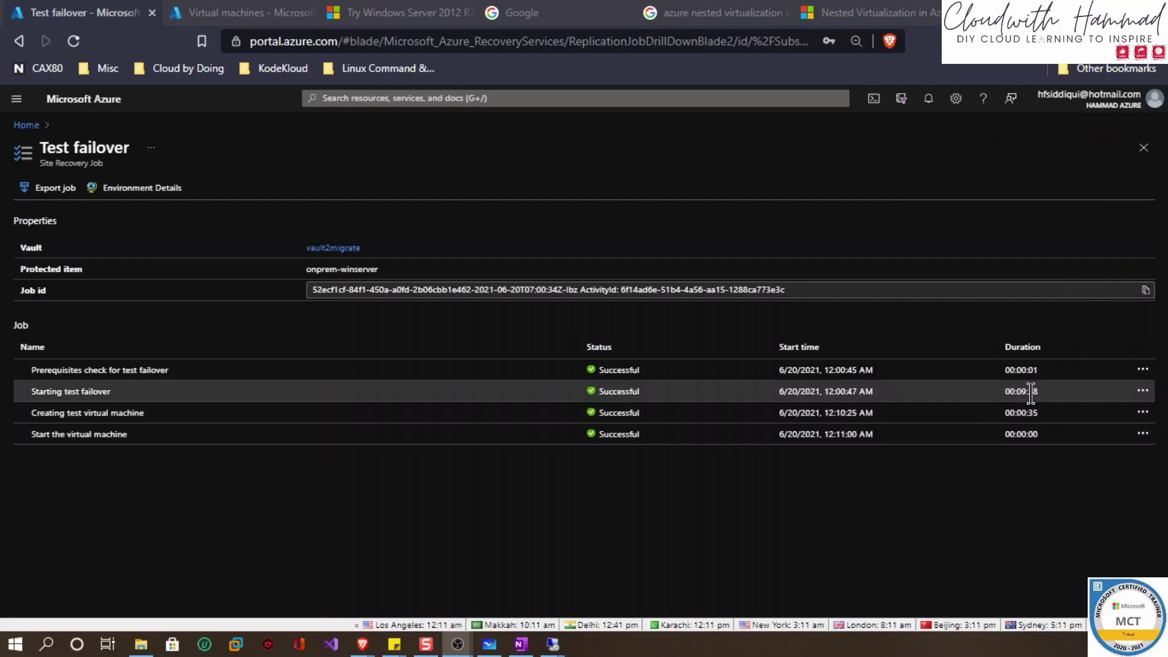
Close the test failover job and open the Resource groups list from Home.
{"action": "left_click", "coordinate": [1147, 151]}
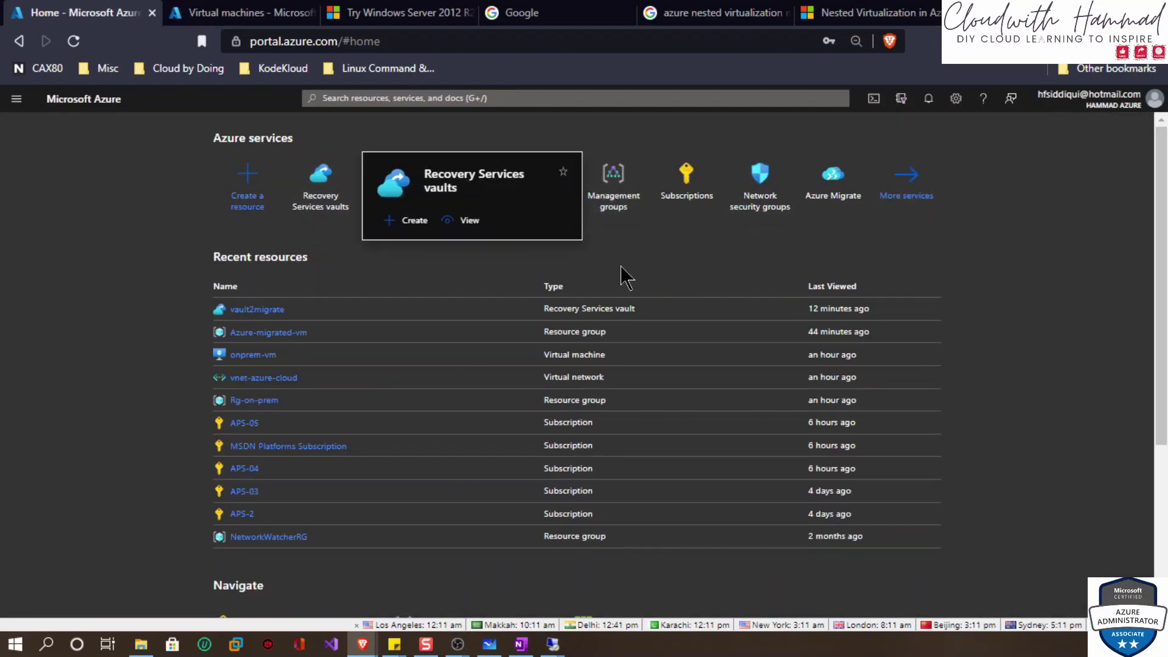
{"action": "left_click", "coordinate": [543, 189]}
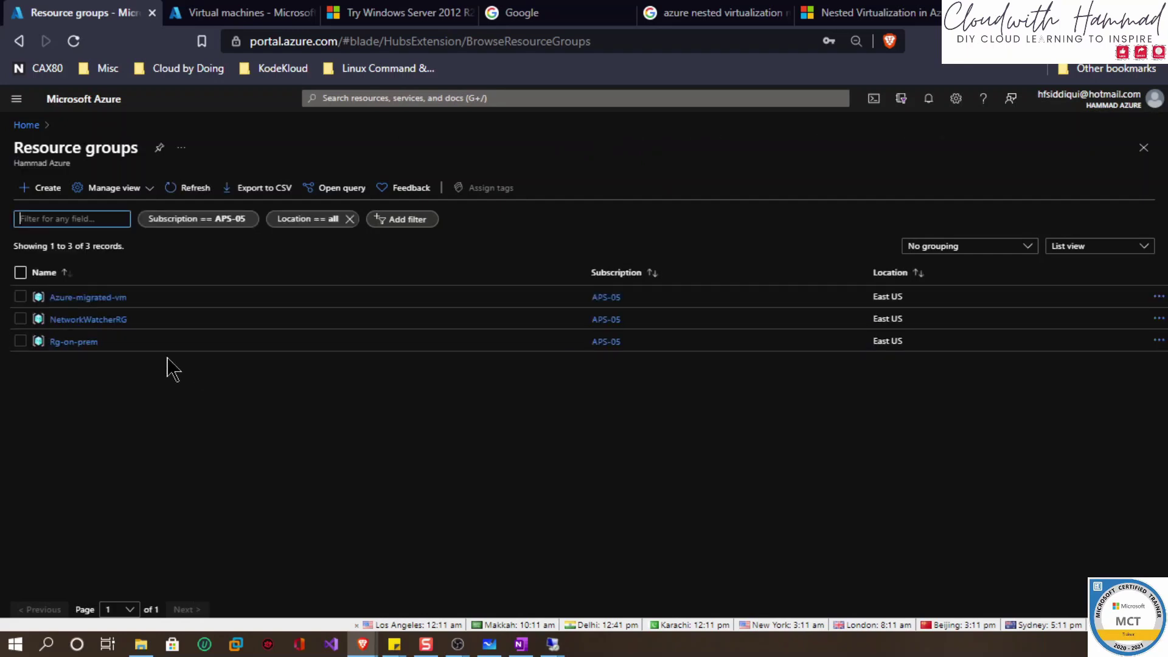
Open Azure-migrated-vm and collapse the left pane to see its 10 resources, including jumpbox.
{"action": "left_click", "coordinate": [104, 298]}
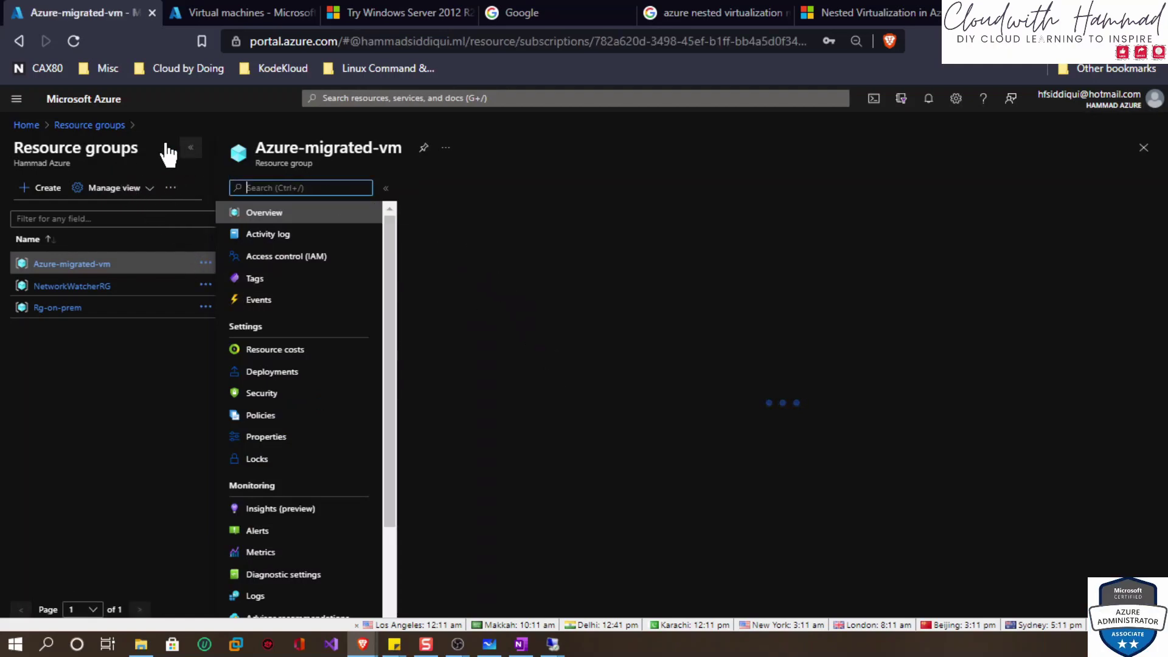
{"action": "left_click", "coordinate": [191, 147]}
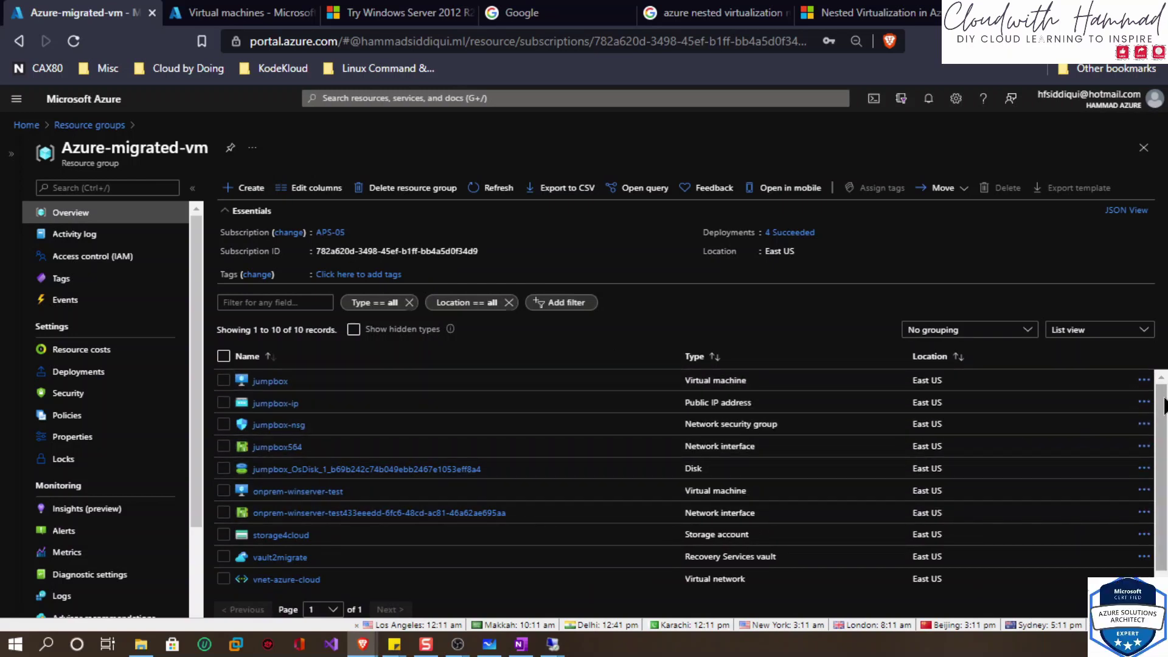
{"action": "mouse_move", "coordinate": [1164, 405]}
{"action": "left_mouse_down"}
{"action": "mouse_move", "coordinate": [1163, 444]}
{"action": "mouse_move", "coordinate": [1164, 403]}
{"action": "left_mouse_up"}
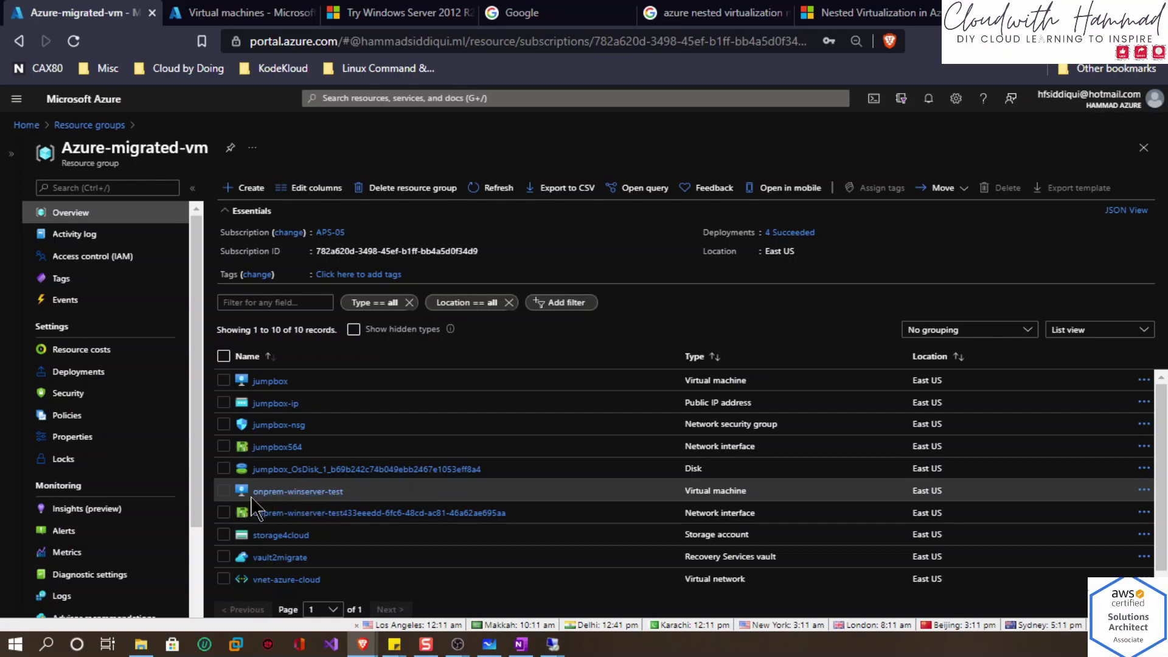
Copy onprem-winserver-test's private IP 10.1.0.5, review its networking, and return to Resource groups.
{"action": "left_click", "coordinate": [335, 493]}
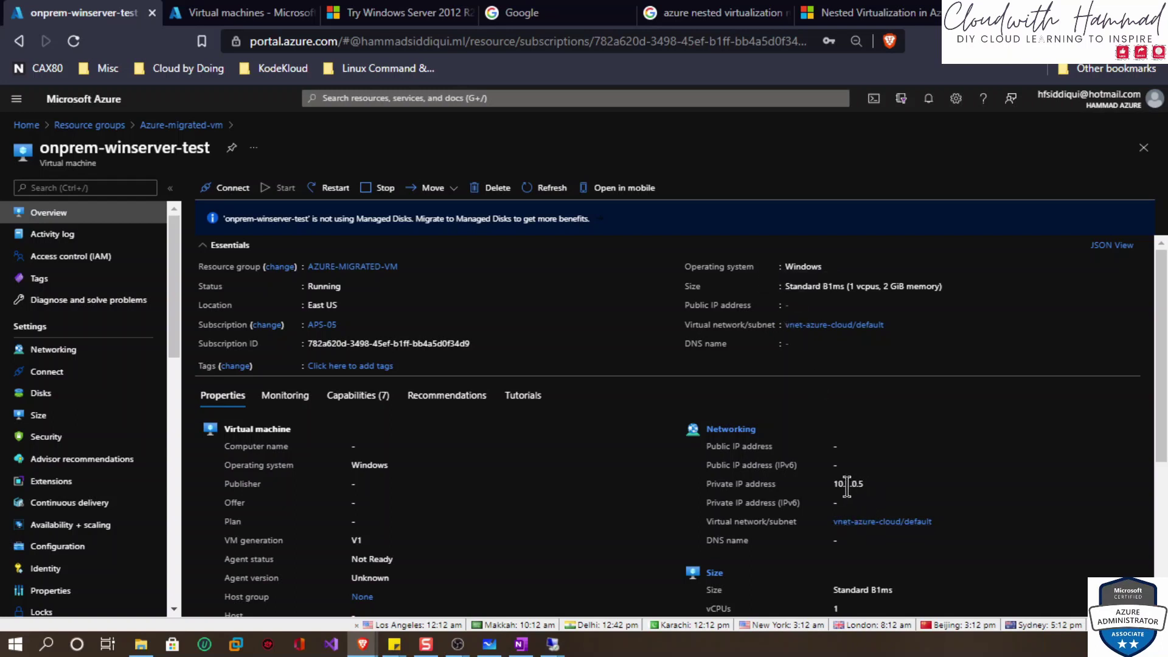
{"action": "left_click_drag", "start_coordinate": [837, 485], "coordinate": [863, 485]}
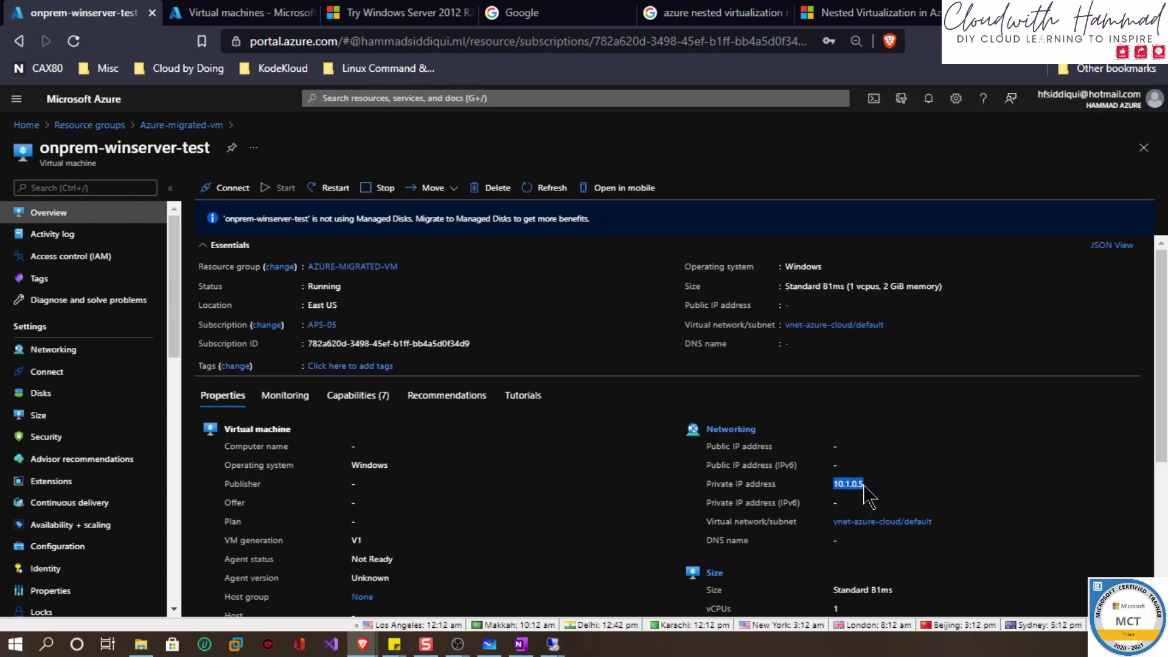
{"action": "right_click", "coordinate": [860, 486]}
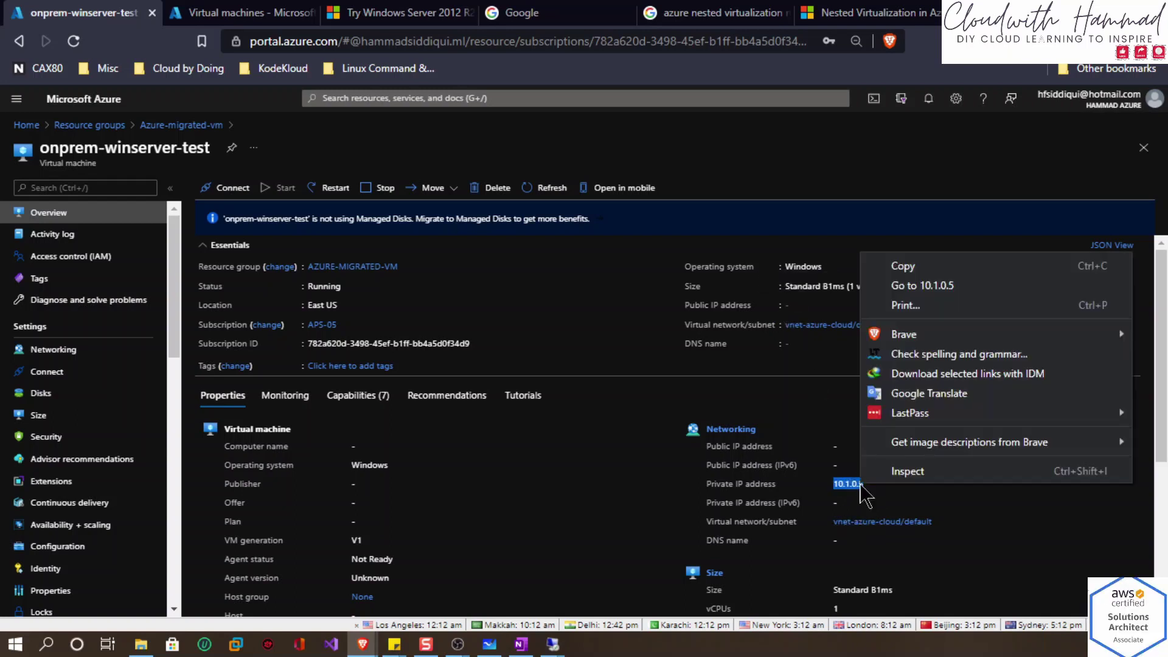
{"action": "left_click", "coordinate": [914, 266]}
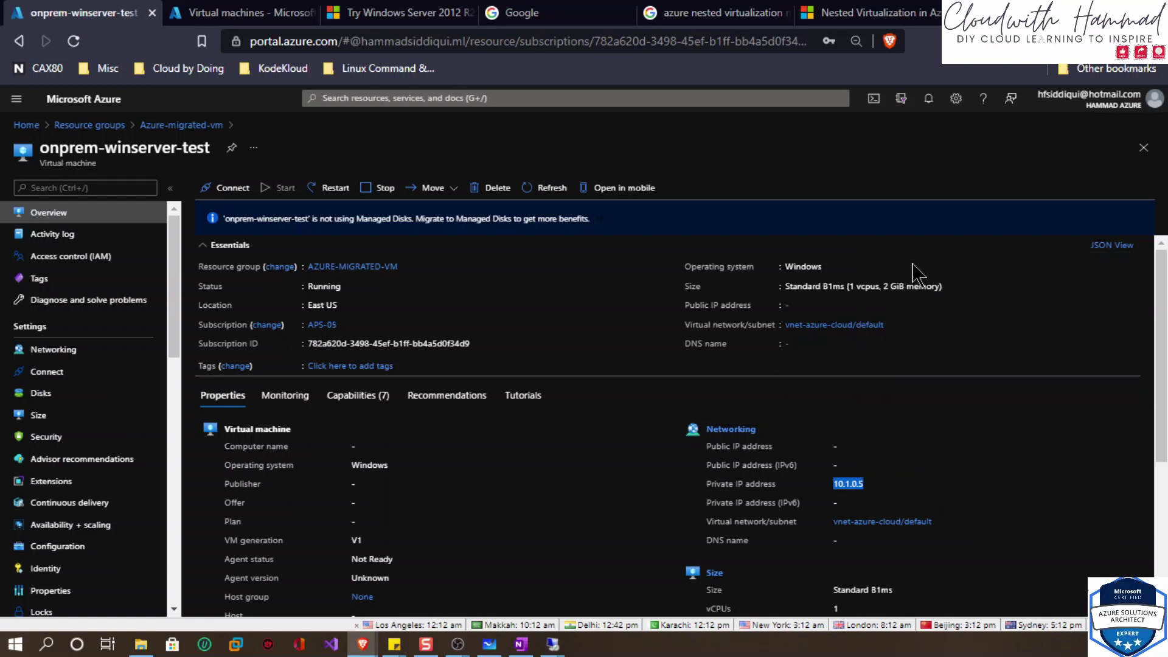
{"action": "left_click", "coordinate": [48, 350]}
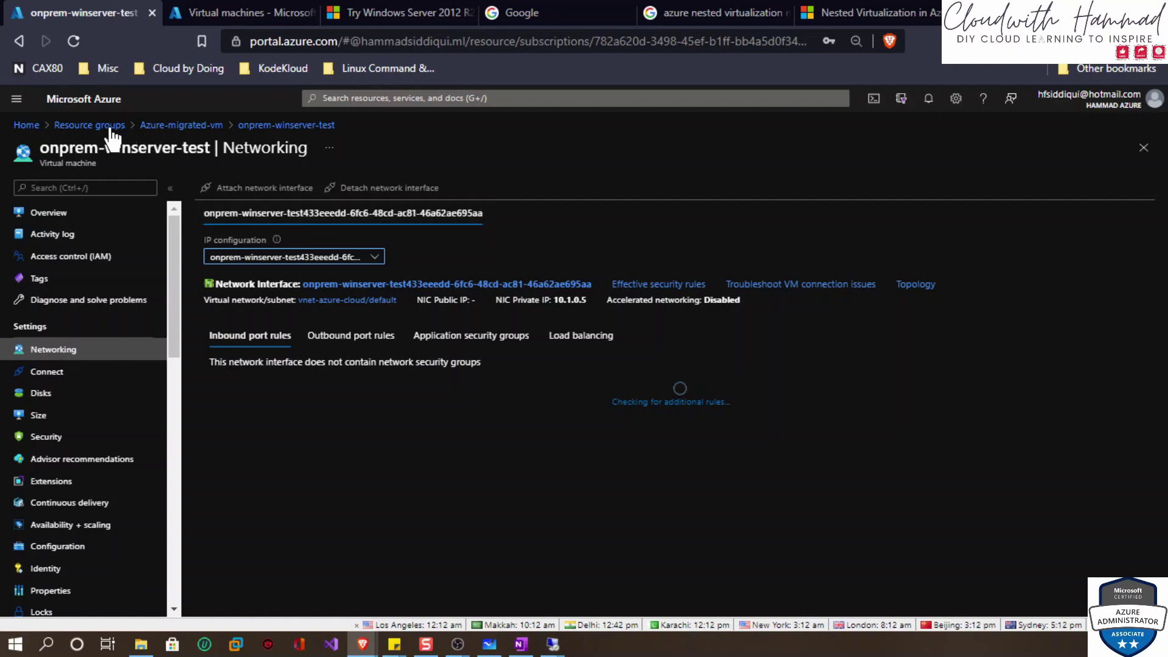
{"action": "left_click", "coordinate": [86, 126]}
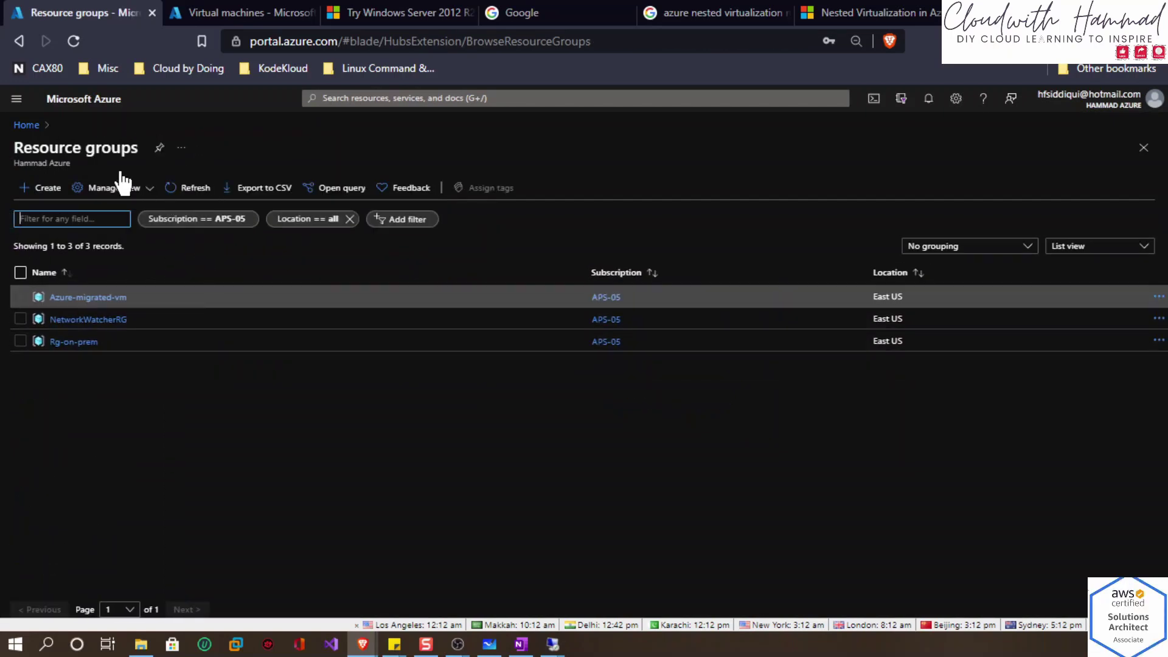
From Home, search the portal for network and open Network security groups.
{"action": "left_click", "coordinate": [30, 126]}
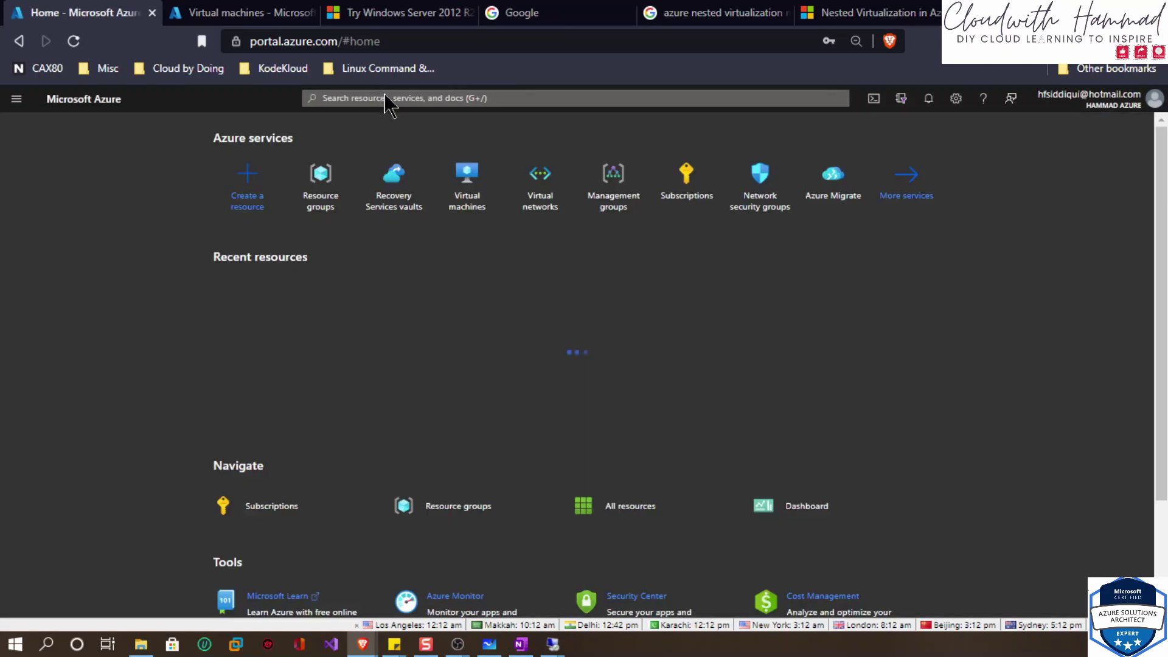
{"action": "left_click", "coordinate": [387, 98]}
{"action": "type", "text": "r"}
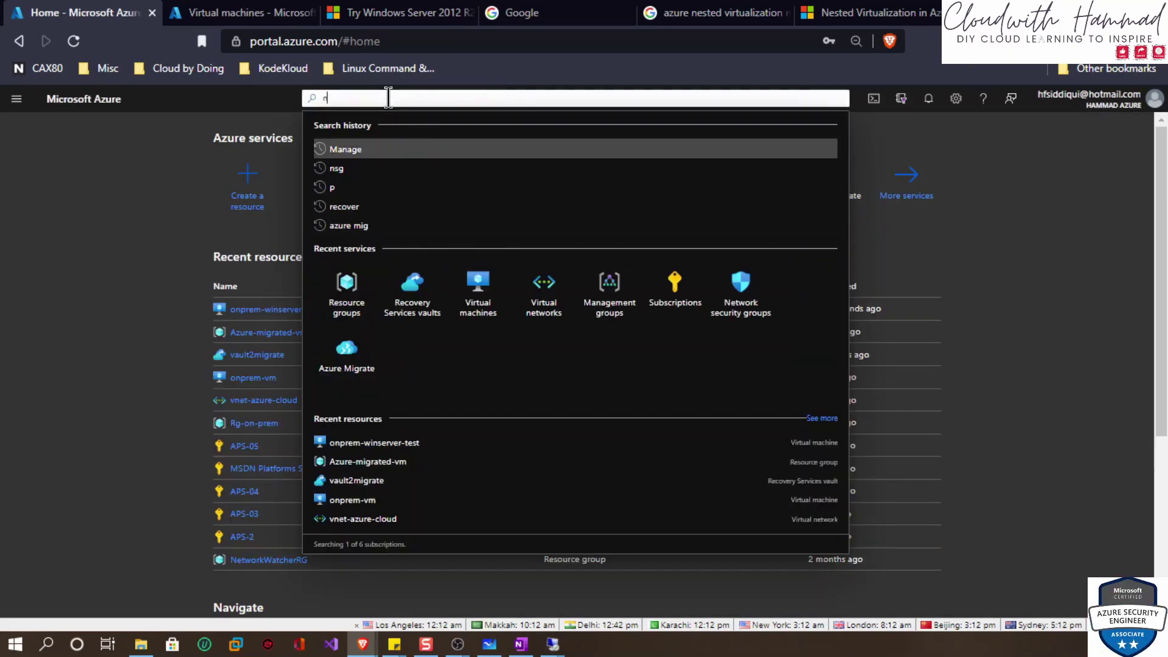
{"action": "type", "text": "etw"}
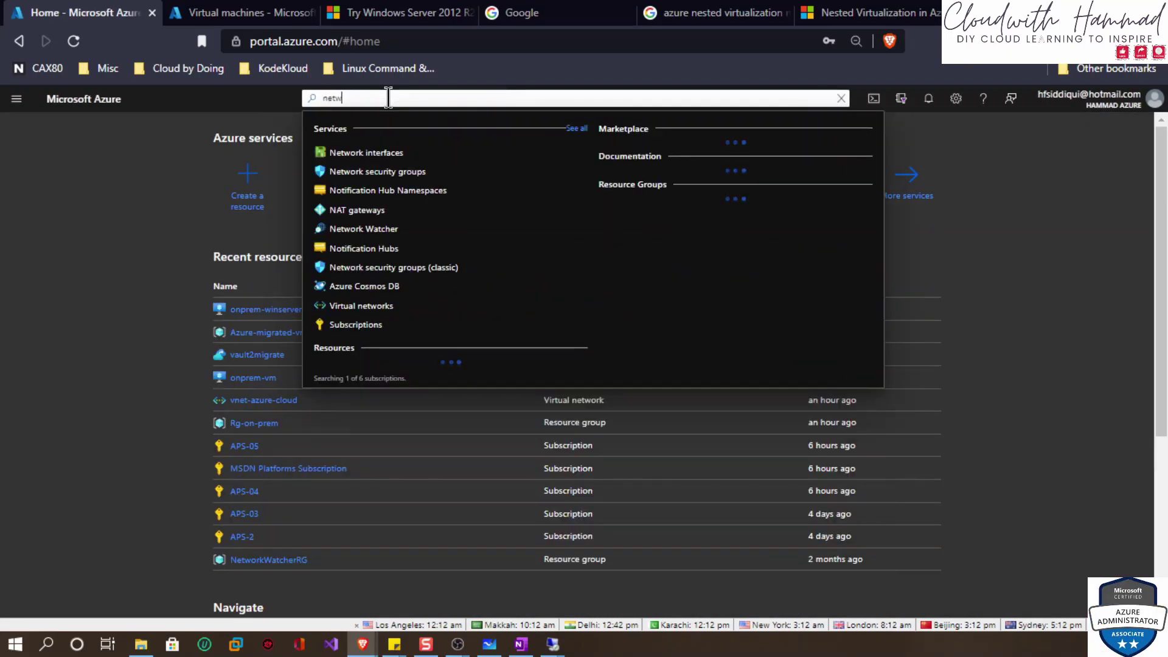
{"action": "type", "text": "ork"}
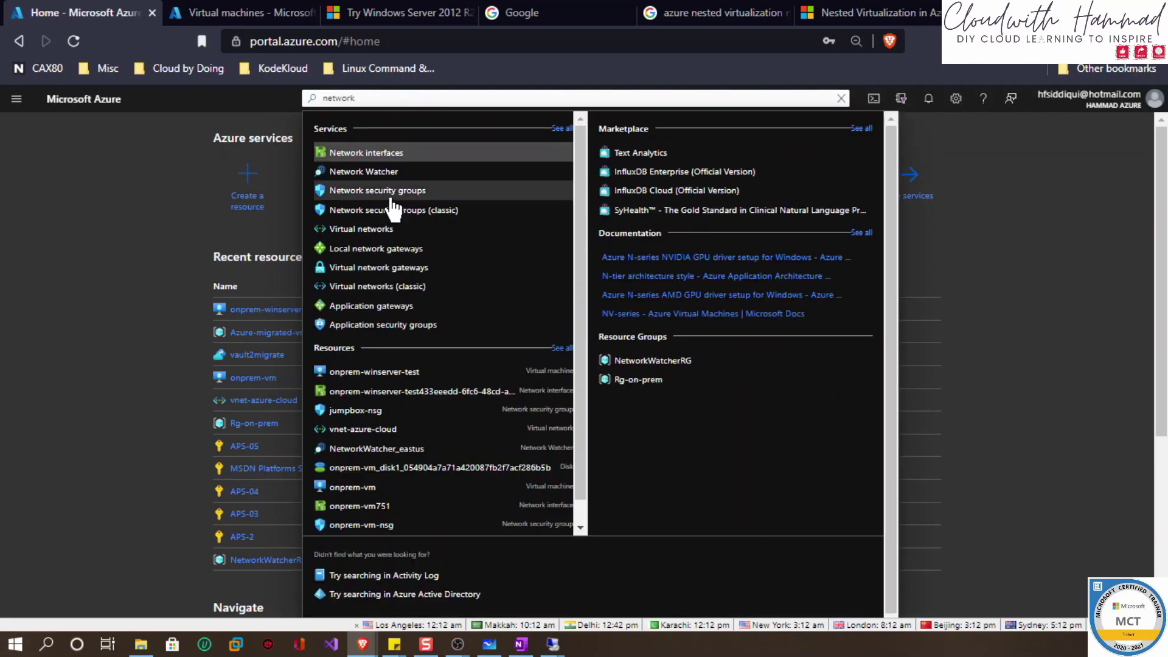
{"action": "left_click", "coordinate": [393, 198]}
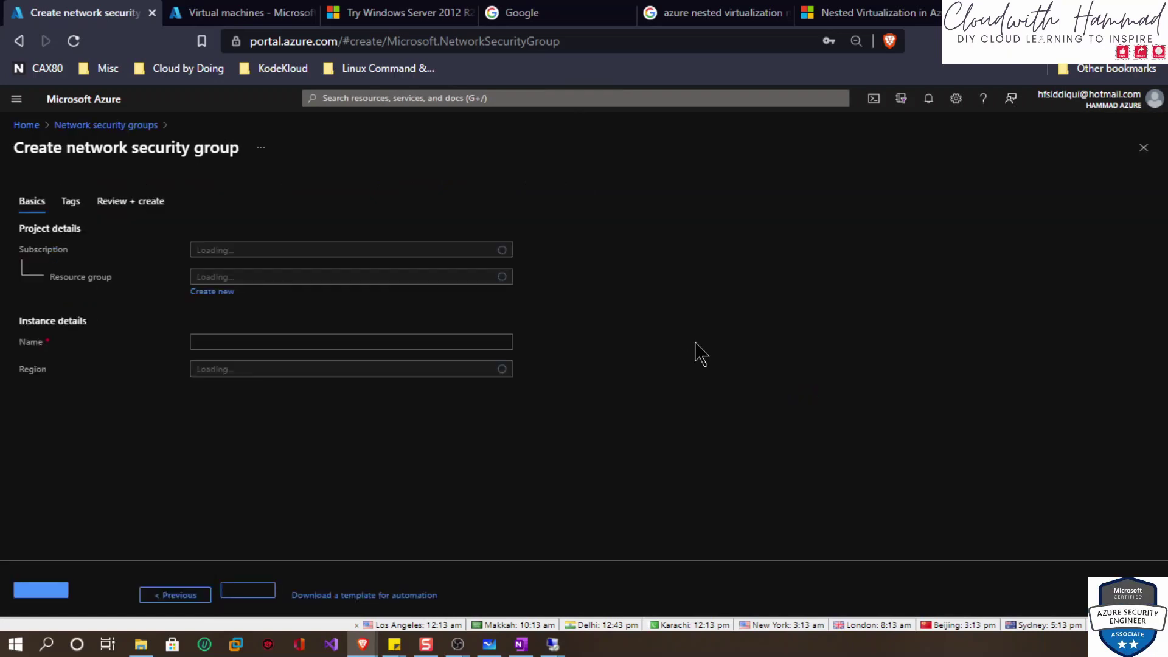
Create network security group onprem-mig-vm in Azure-migrated-vm, then begin a portal search for public.
{"action": "left_click", "coordinate": [487, 278]}
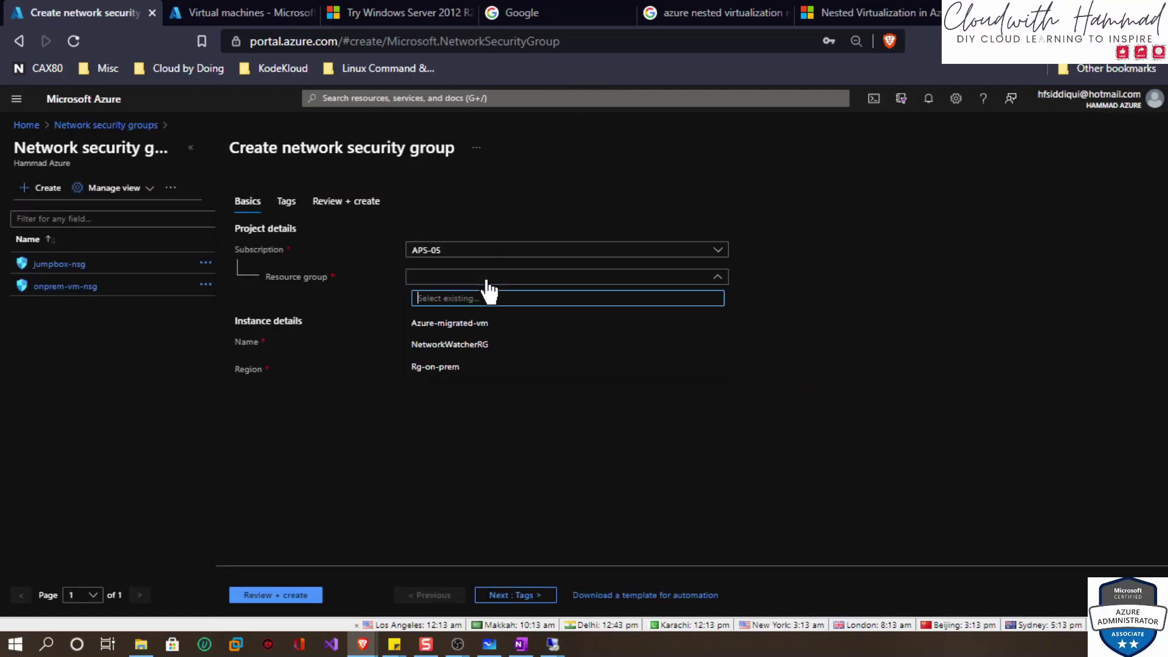
{"action": "left_click", "coordinate": [480, 328]}
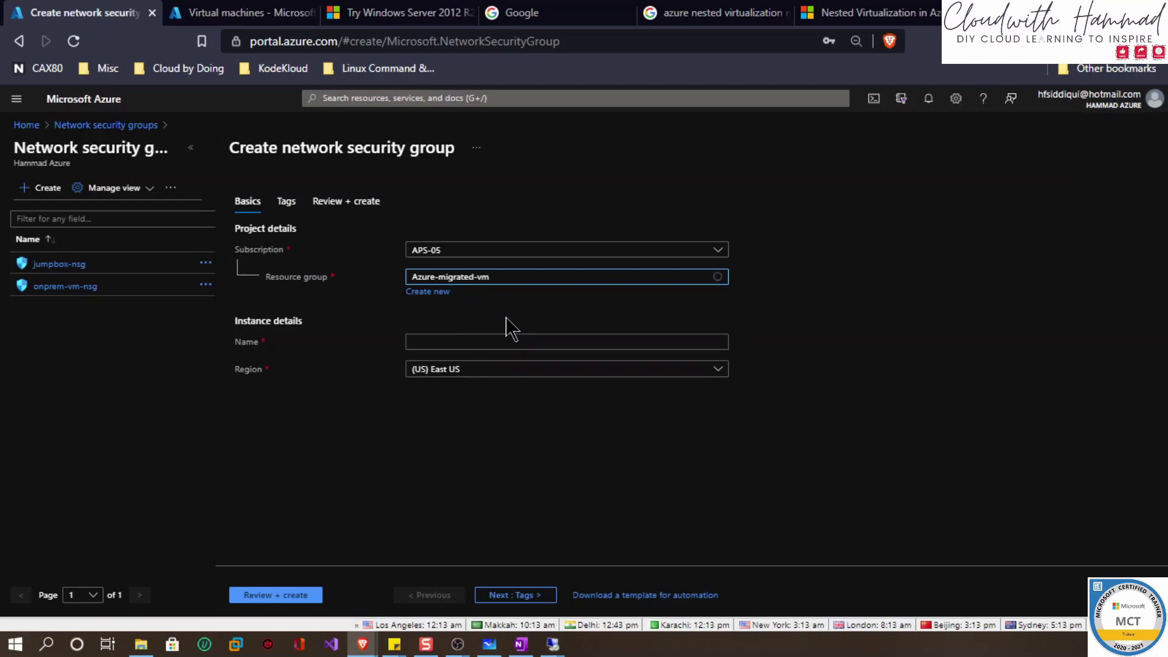
{"action": "left_click", "coordinate": [474, 342]}
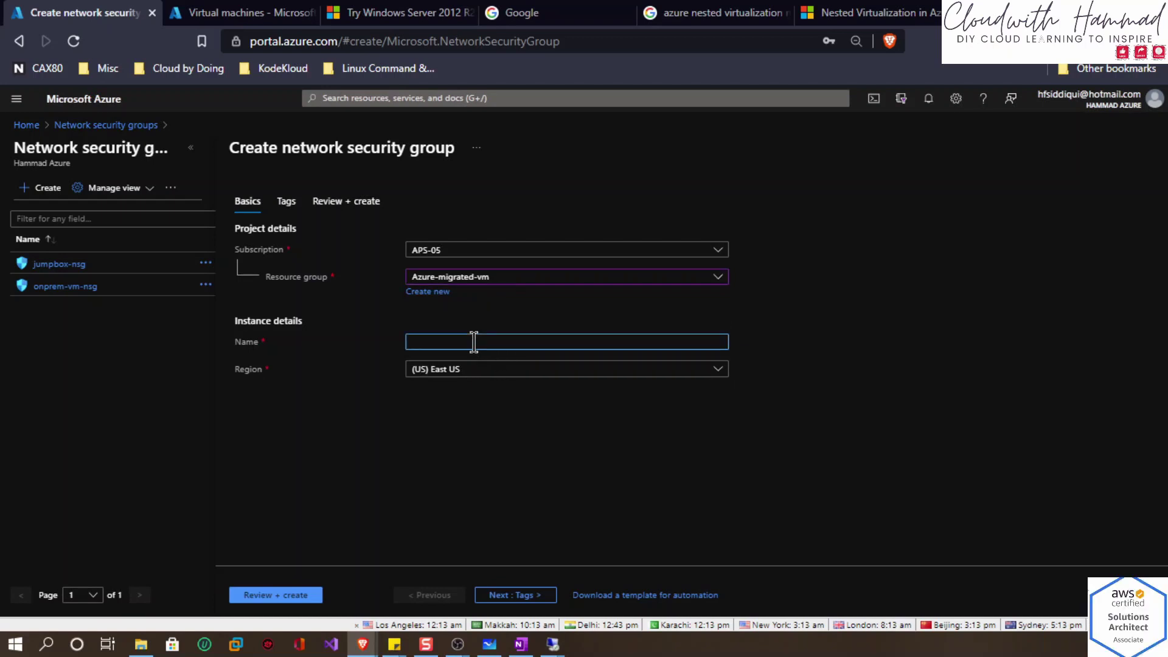
{"action": "type", "text": "o"}
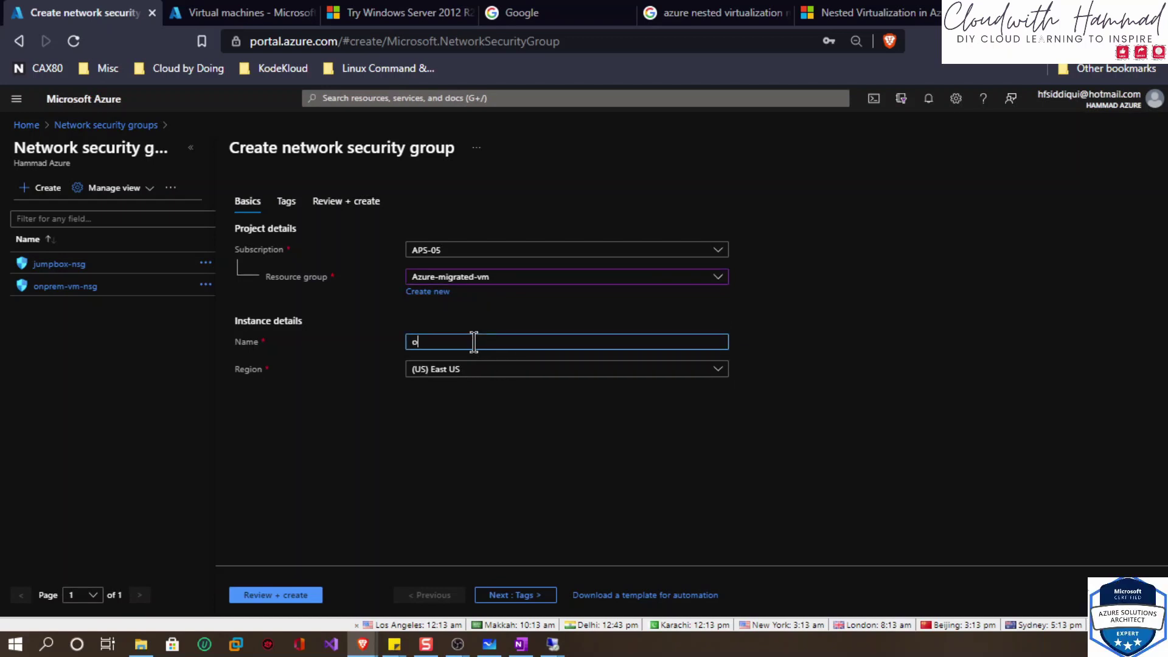
{"action": "type", "text": "nprem"}
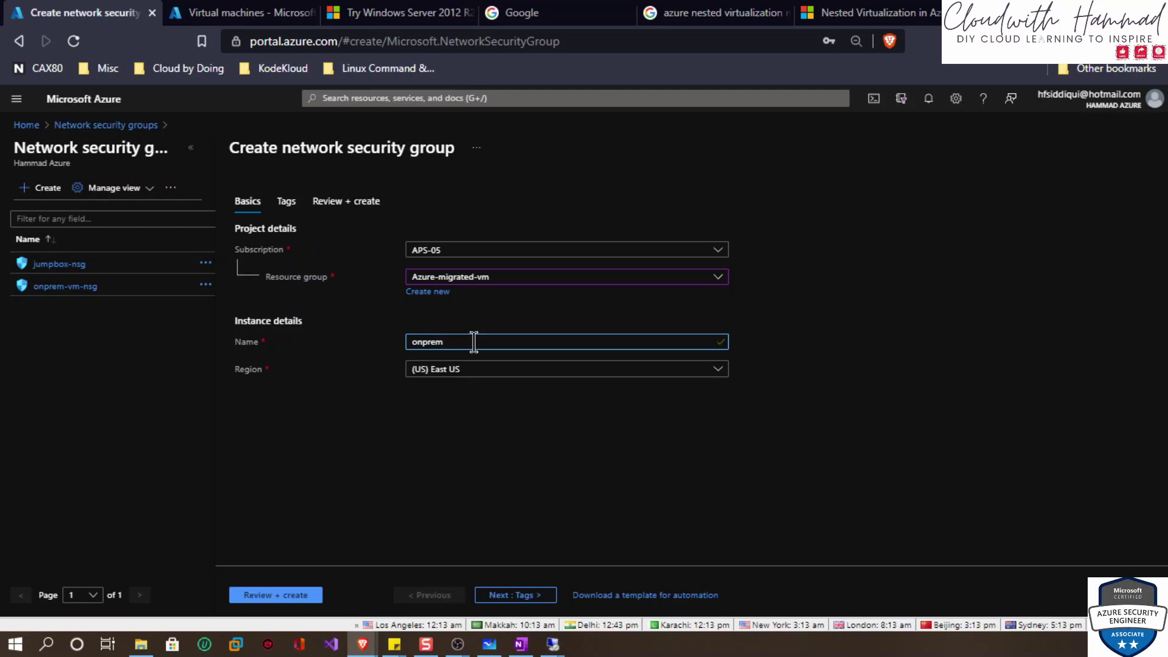
{"action": "type", "text": "-mig-"}
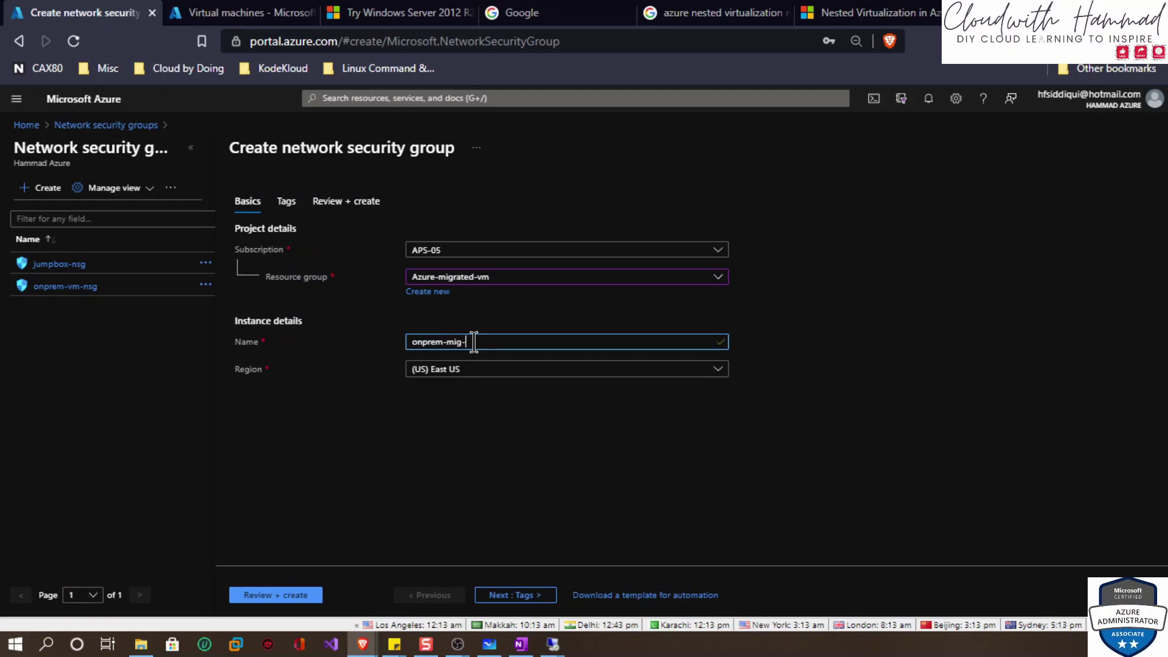
{"action": "type", "text": "vm"}
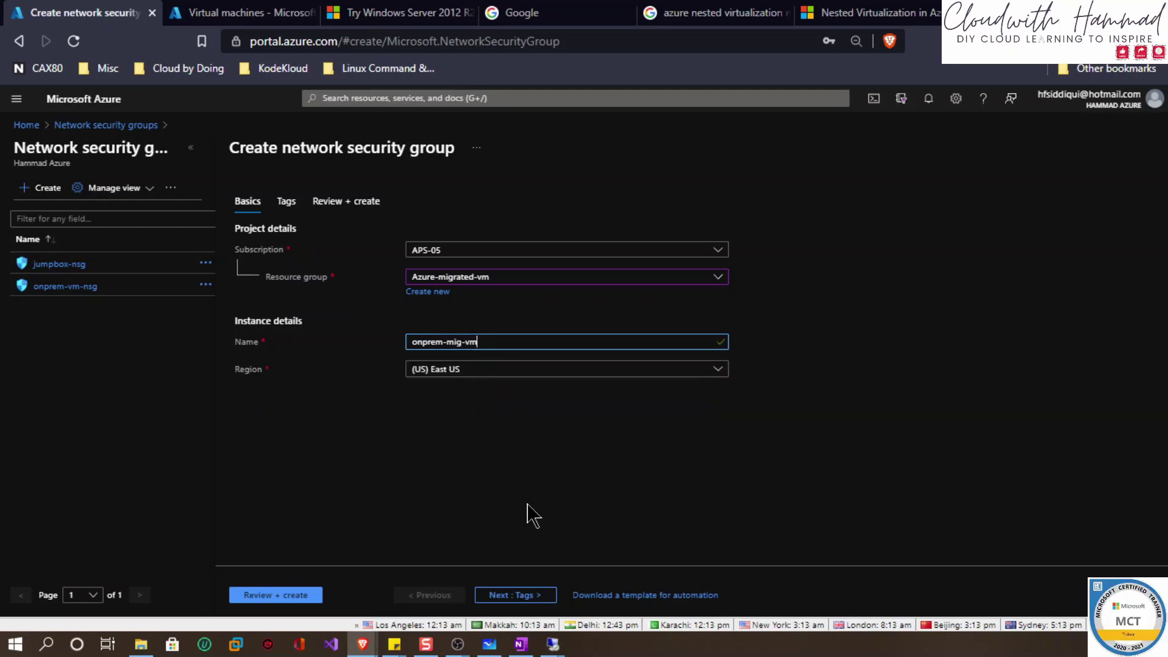
{"action": "left_click", "coordinate": [285, 594]}
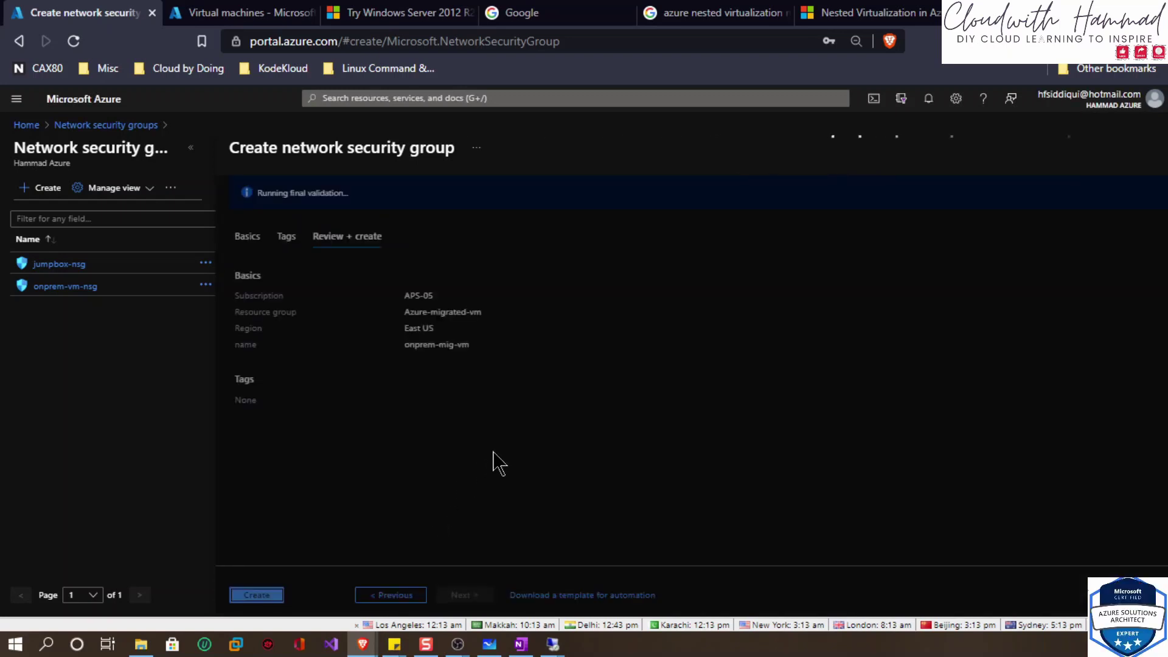
{"action": "left_click", "coordinate": [257, 596]}
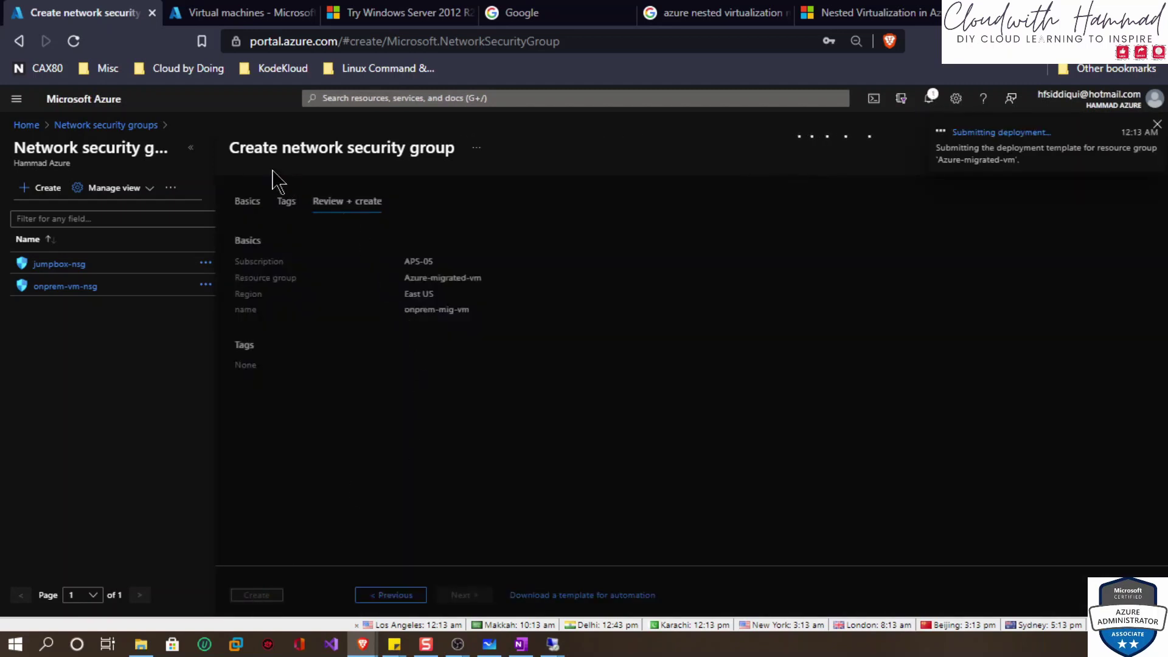
{"action": "left_click", "coordinate": [388, 98]}
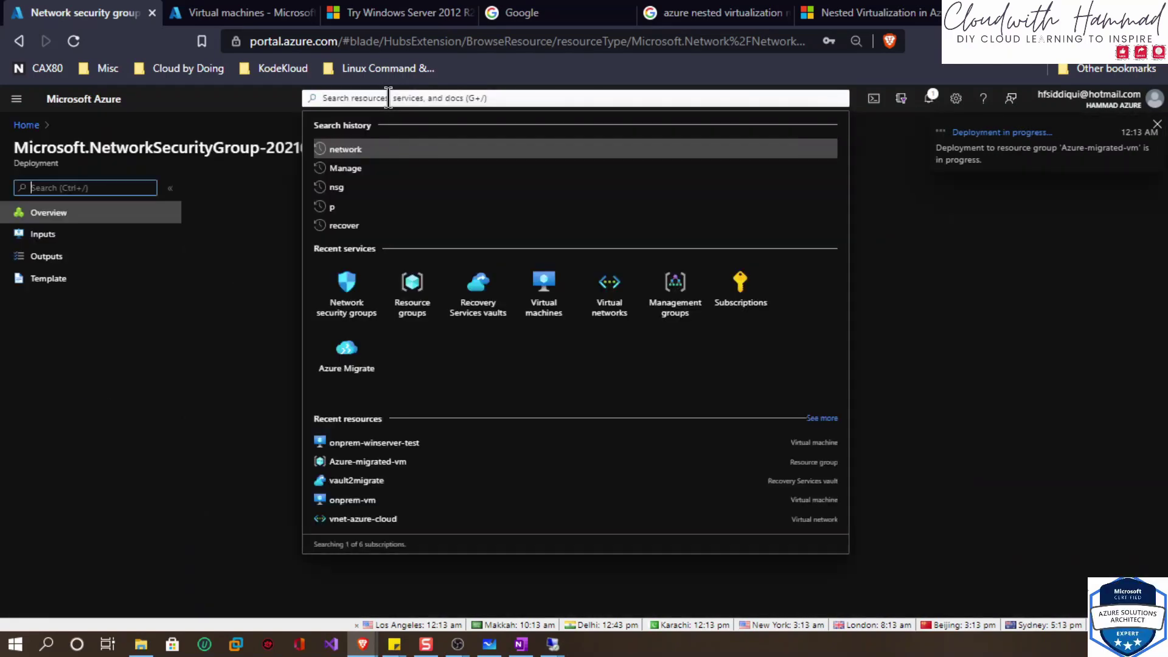
{"action": "type", "text": "publick"}
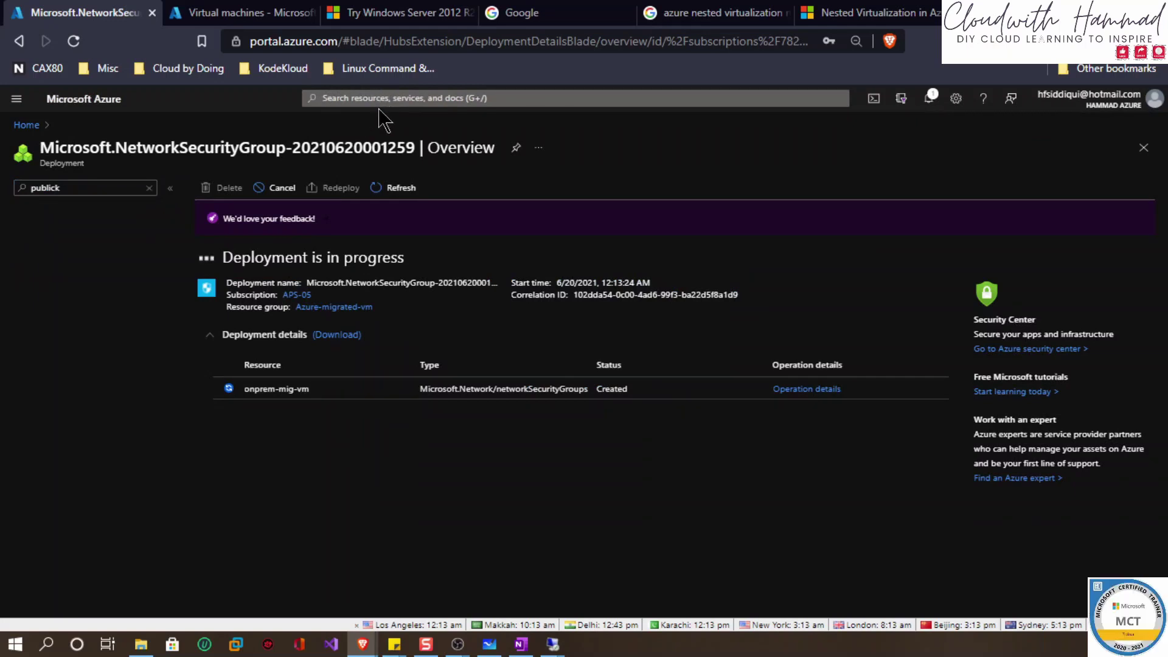
Search 'public', open Public IP addresses, and start a new public IP address.
{"action": "left_click", "coordinate": [382, 99]}
{"action": "type", "text": "public"}
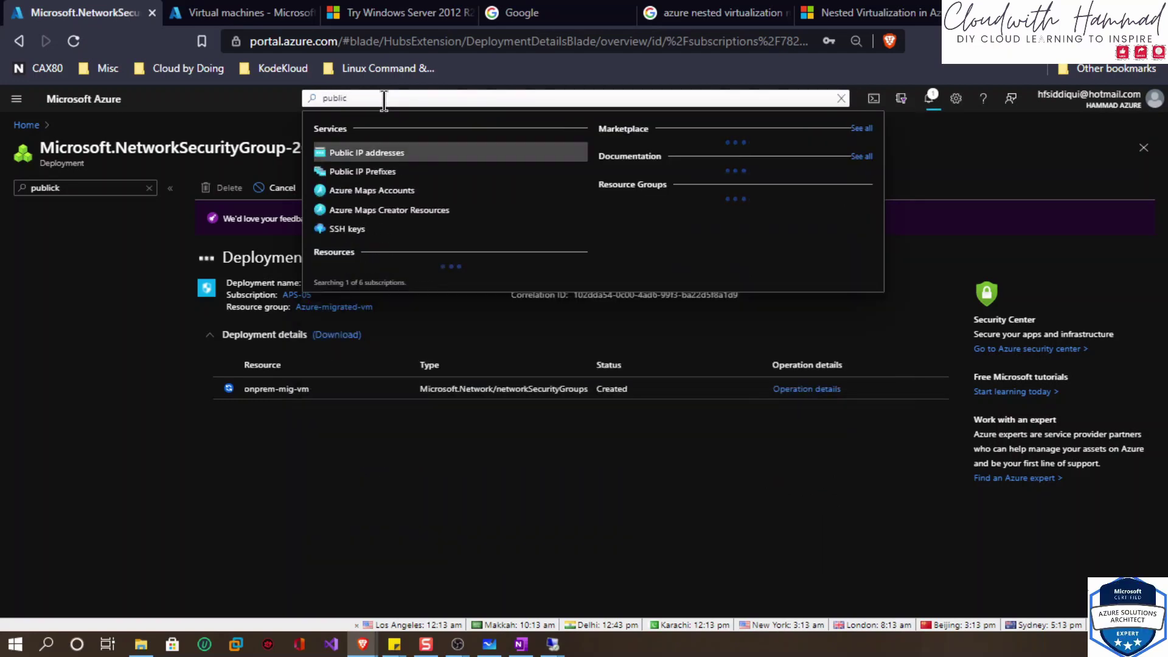
{"action": "left_click", "coordinate": [377, 154]}
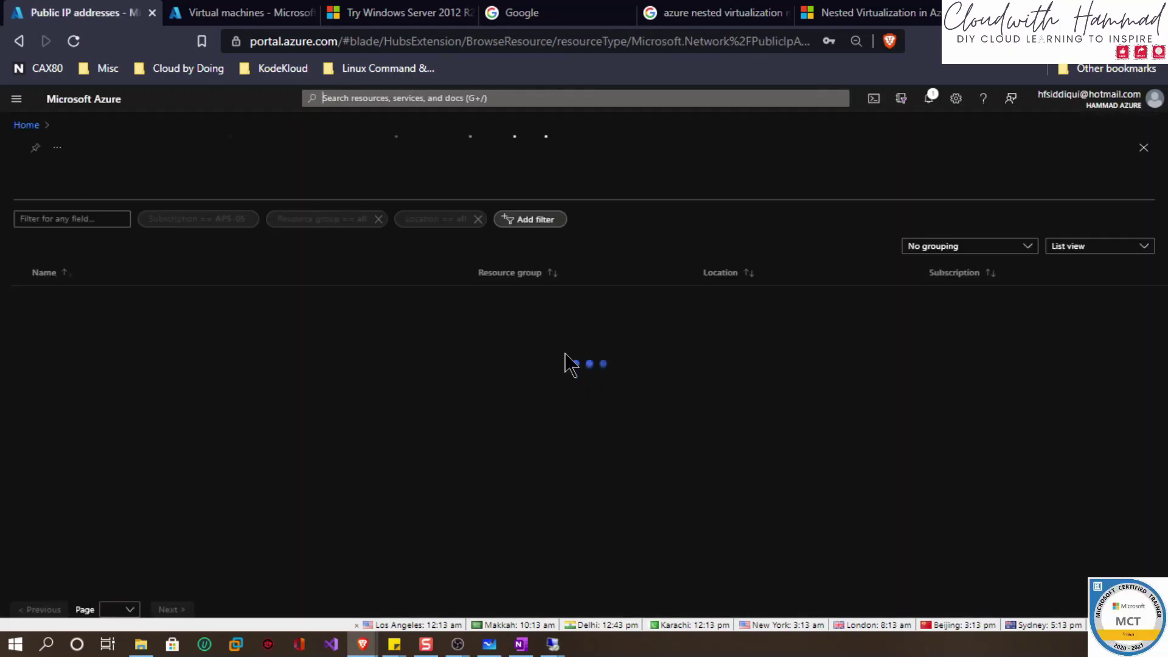
{"action": "left_click", "coordinate": [369, 98]}
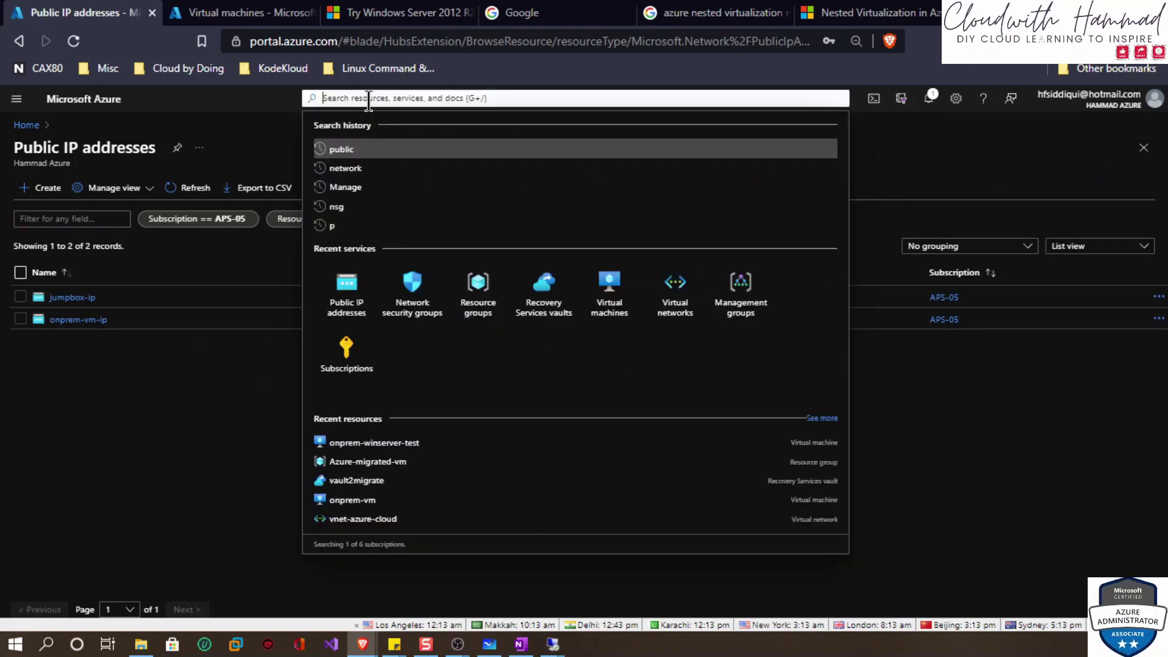
{"action": "left_click", "coordinate": [42, 191]}
{"action": "left_click", "coordinate": [187, 187]}
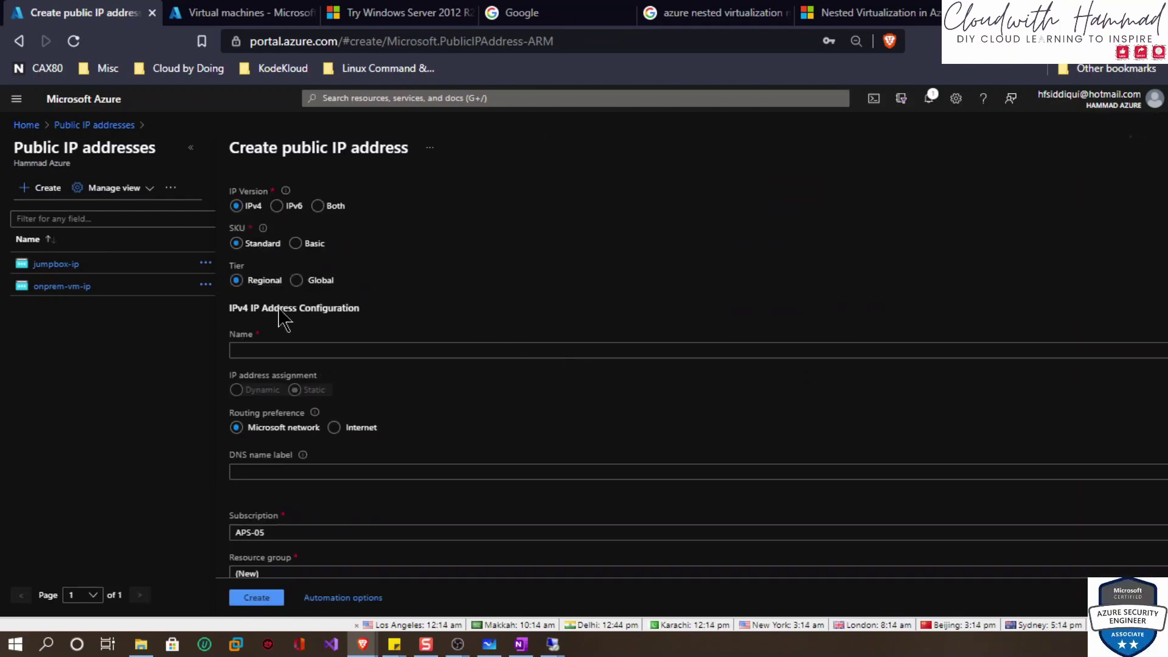
Create public IP onpremvm-pip in the Azure-migrated-vm resource group and open Associate.
{"action": "left_click", "coordinate": [280, 350]}
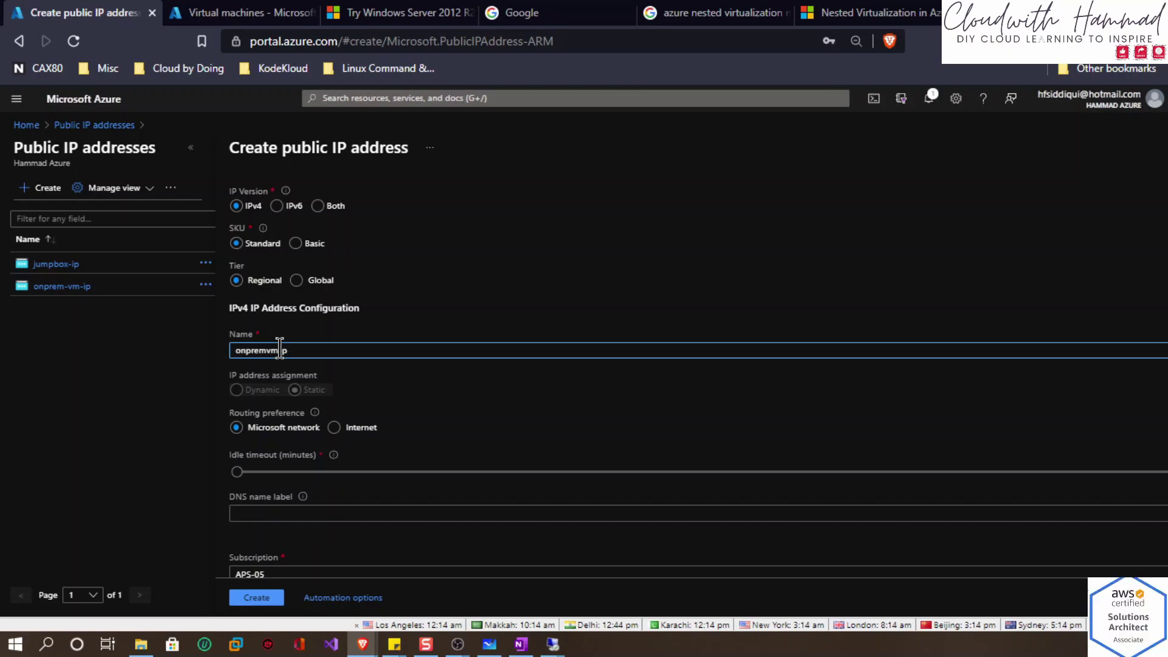
{"action": "key", "text": "BackSpace"}
{"action": "key", "text": "BackSpace"}
{"action": "key", "text": "BackSpace"}
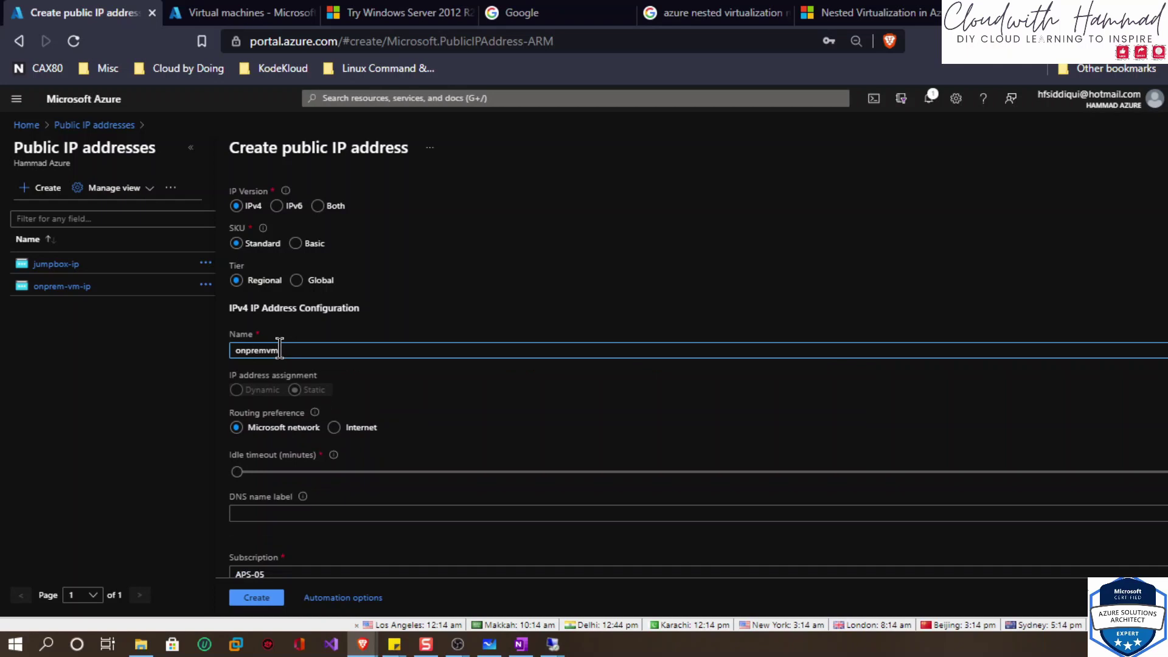
{"action": "type", "text": "-pip"}
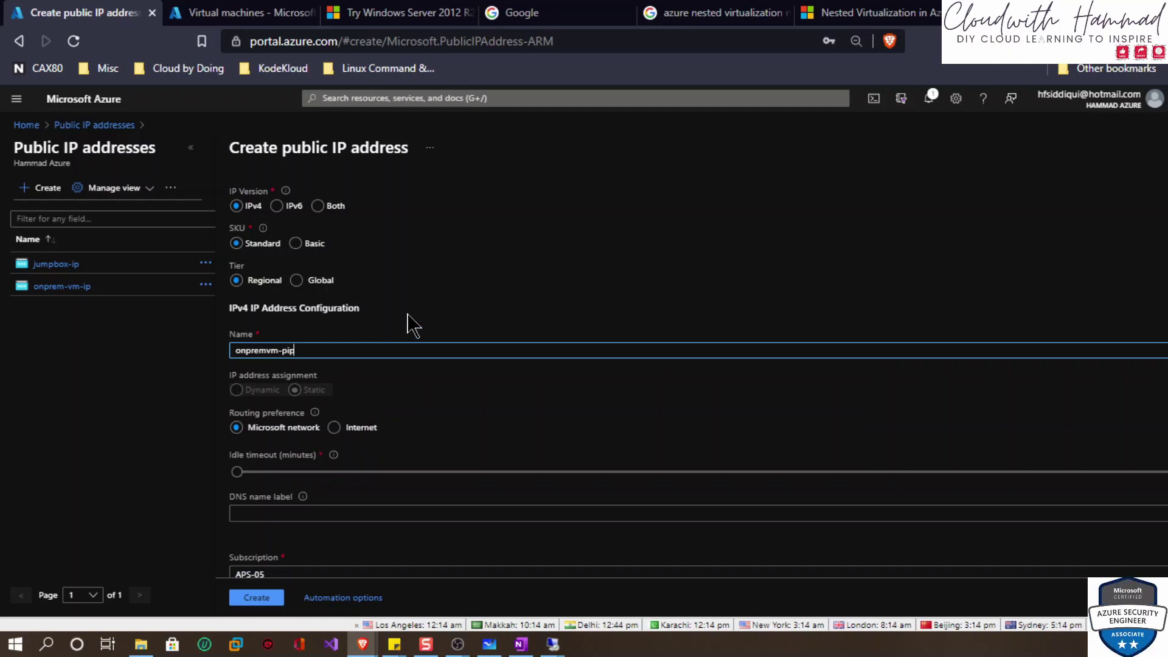
{"action": "scroll", "coordinate": [344, 498], "scroll_direction": "down", "scroll_amount": 3}
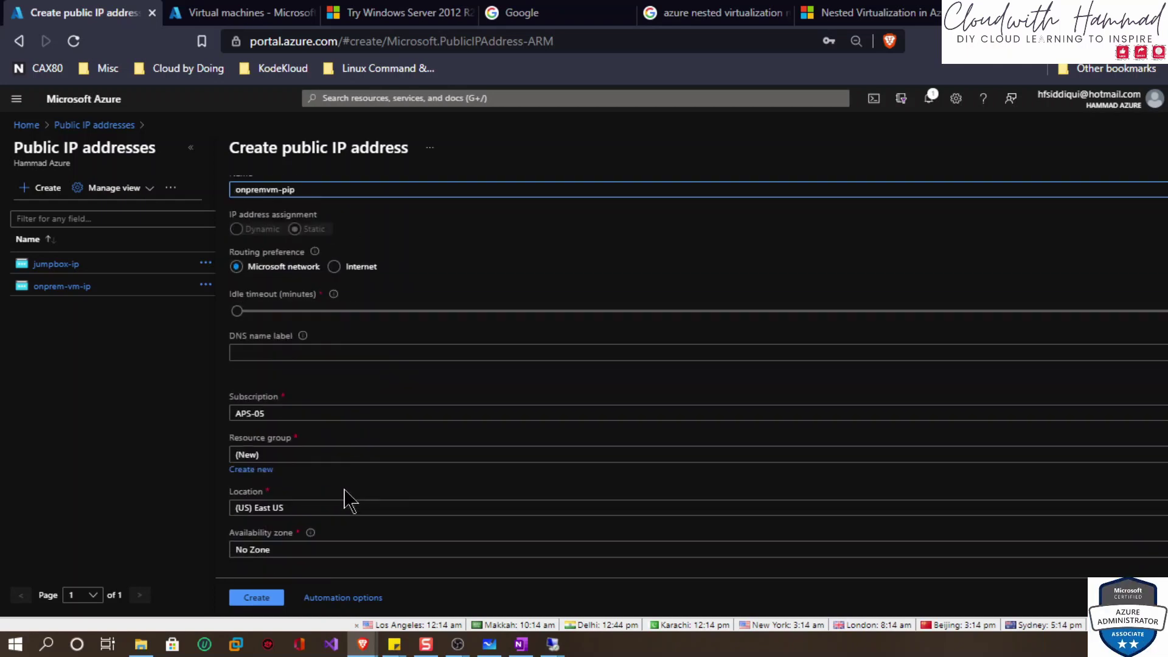
{"action": "left_click", "coordinate": [290, 456]}
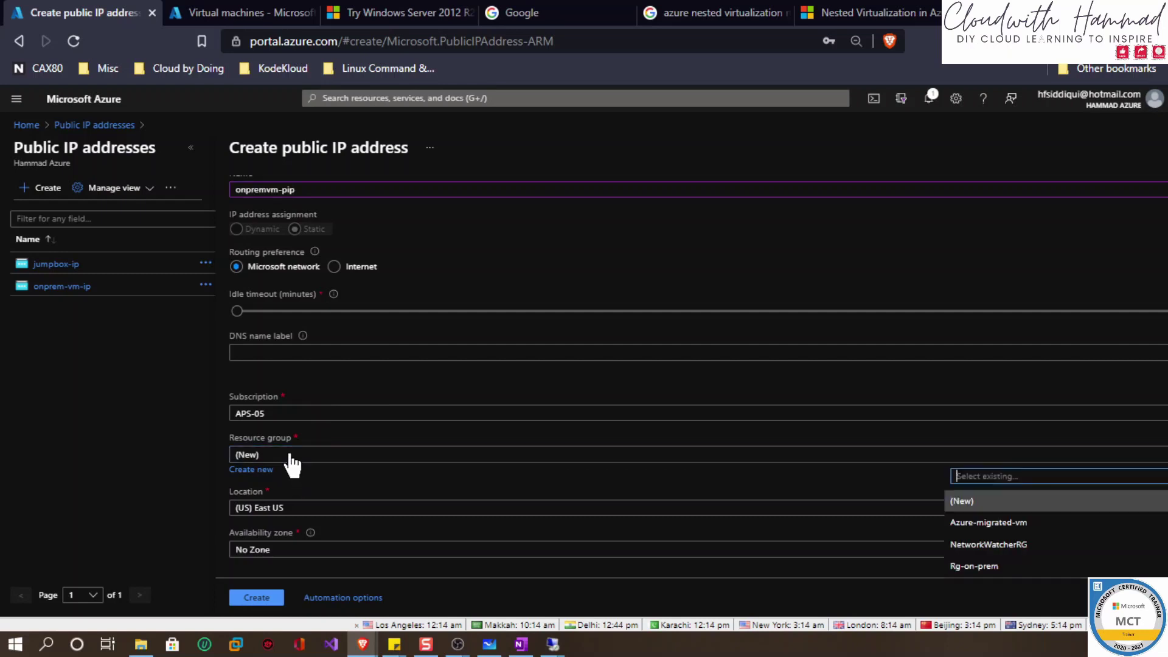
{"action": "left_click", "coordinate": [997, 525]}
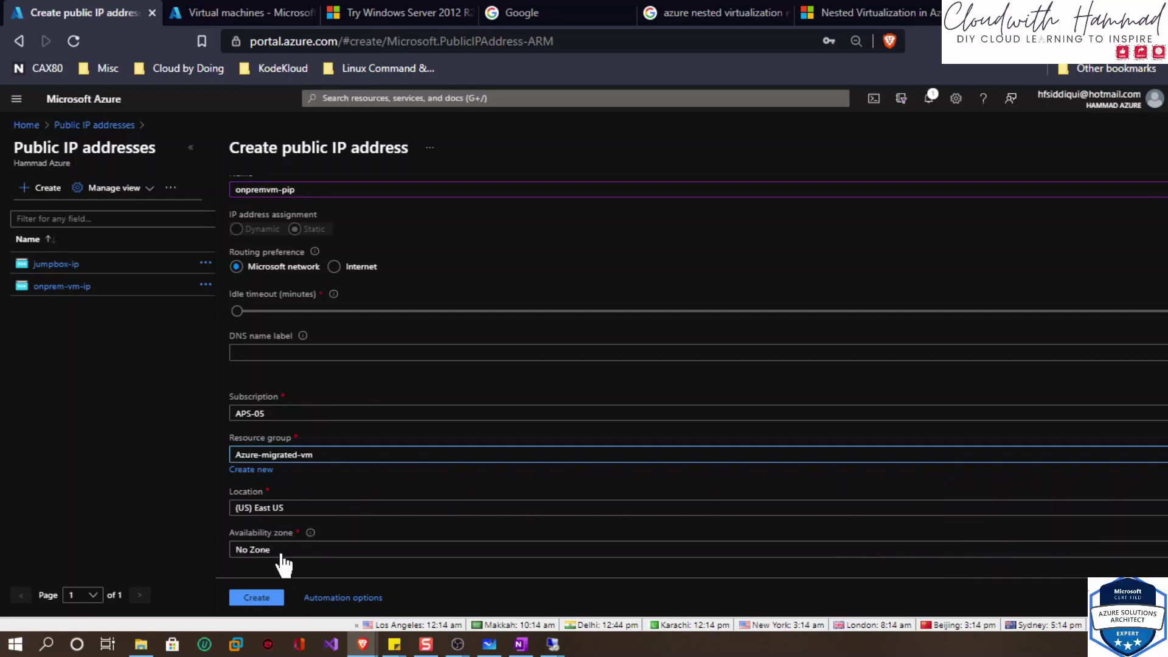
{"action": "left_click", "coordinate": [261, 599]}
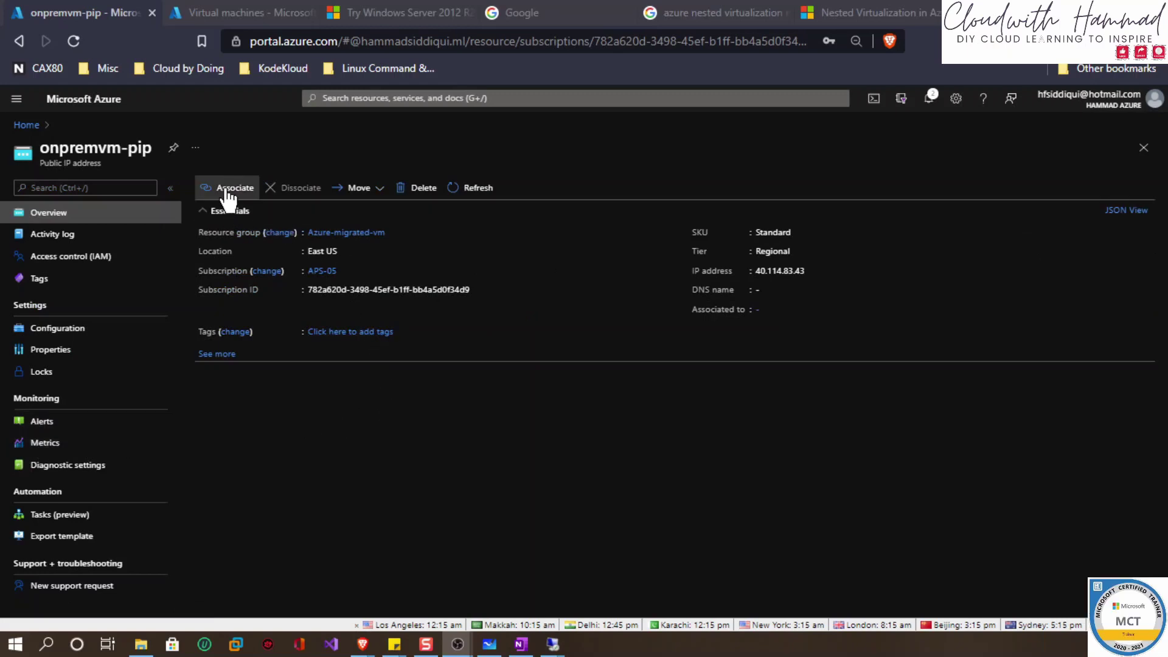
{"action": "left_click", "coordinate": [228, 193]}
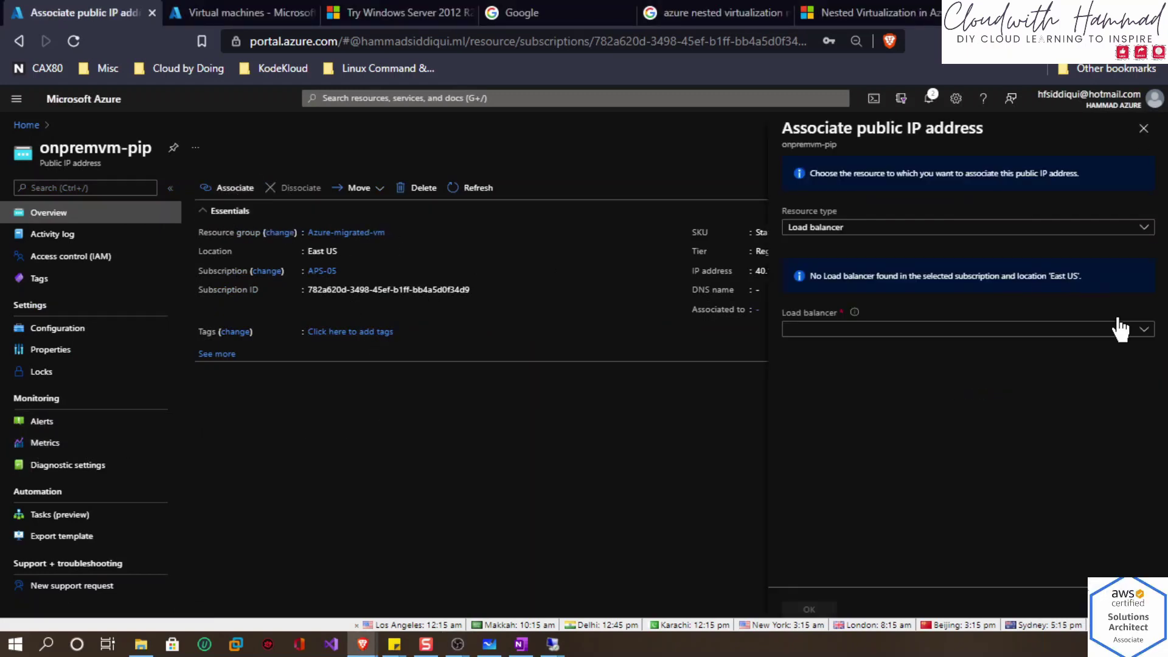
Associate onpremvm-pip with the onprem-winserver-test network interface and check its 40.114.83.43 configuration.
{"action": "left_click", "coordinate": [952, 231]}
{"action": "left_click", "coordinate": [863, 268]}
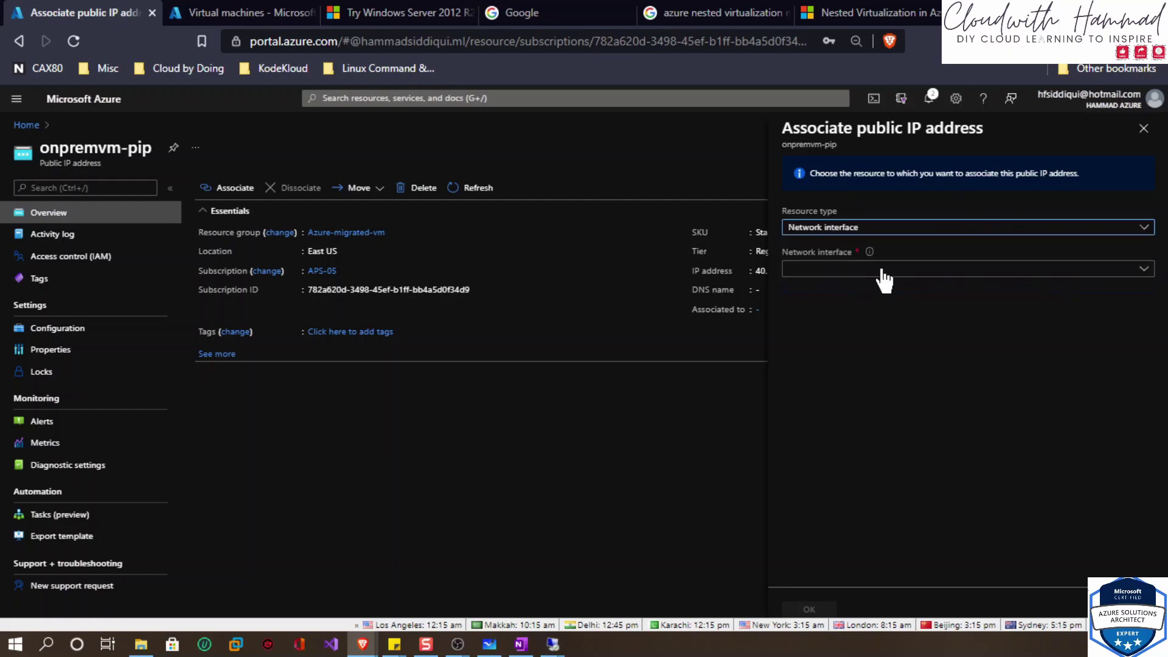
{"action": "left_click", "coordinate": [901, 269]}
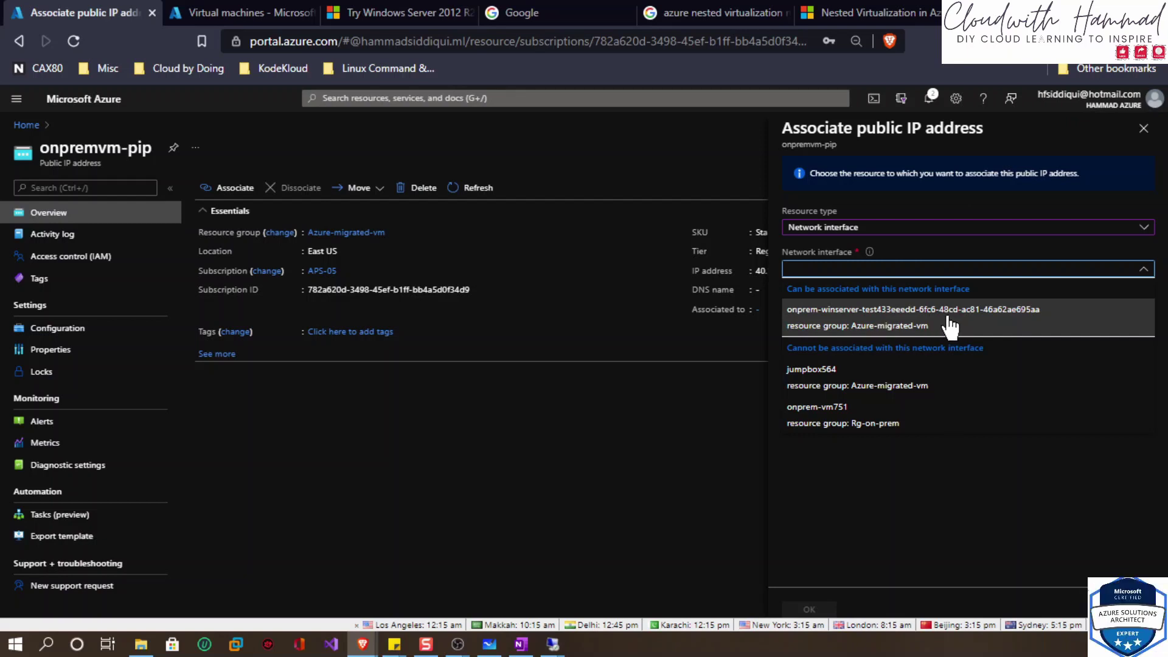
{"action": "left_click", "coordinate": [868, 315]}
{"action": "left_click", "coordinate": [809, 608]}
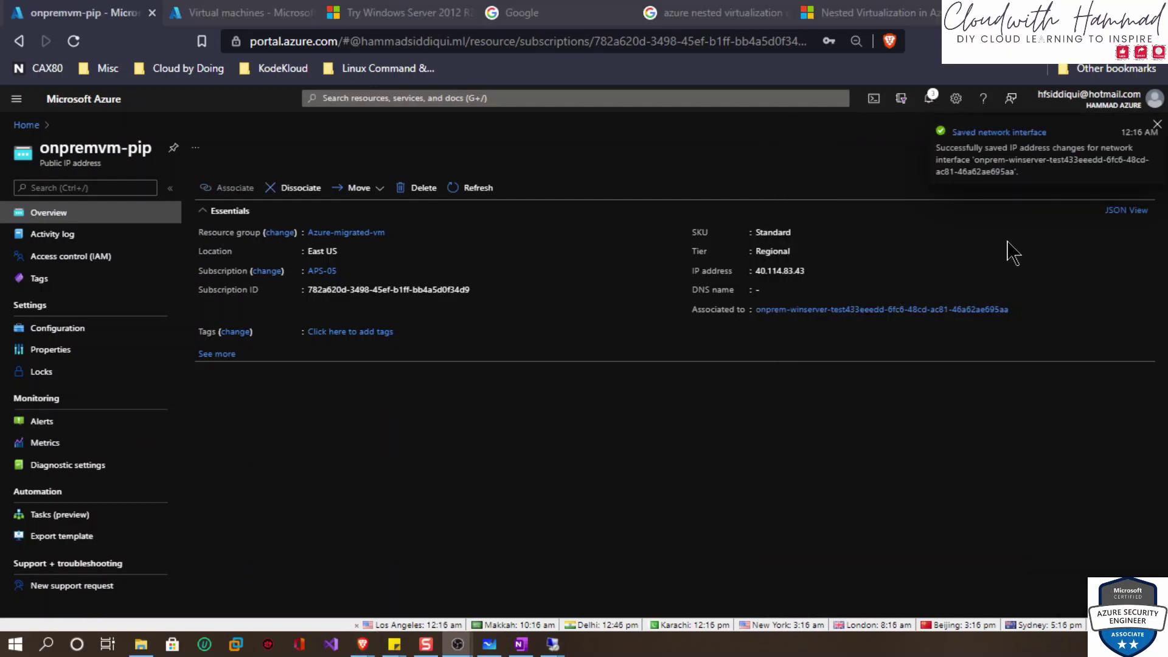
{"action": "left_click", "coordinate": [70, 333]}
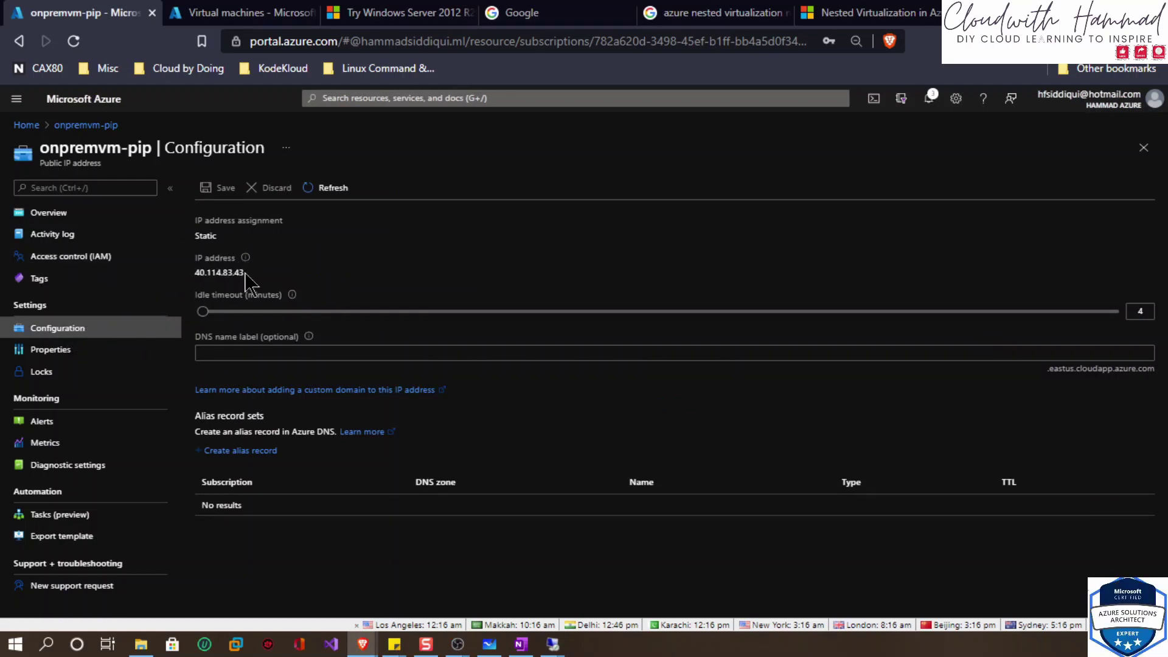
{"action": "left_click", "coordinate": [88, 127]}
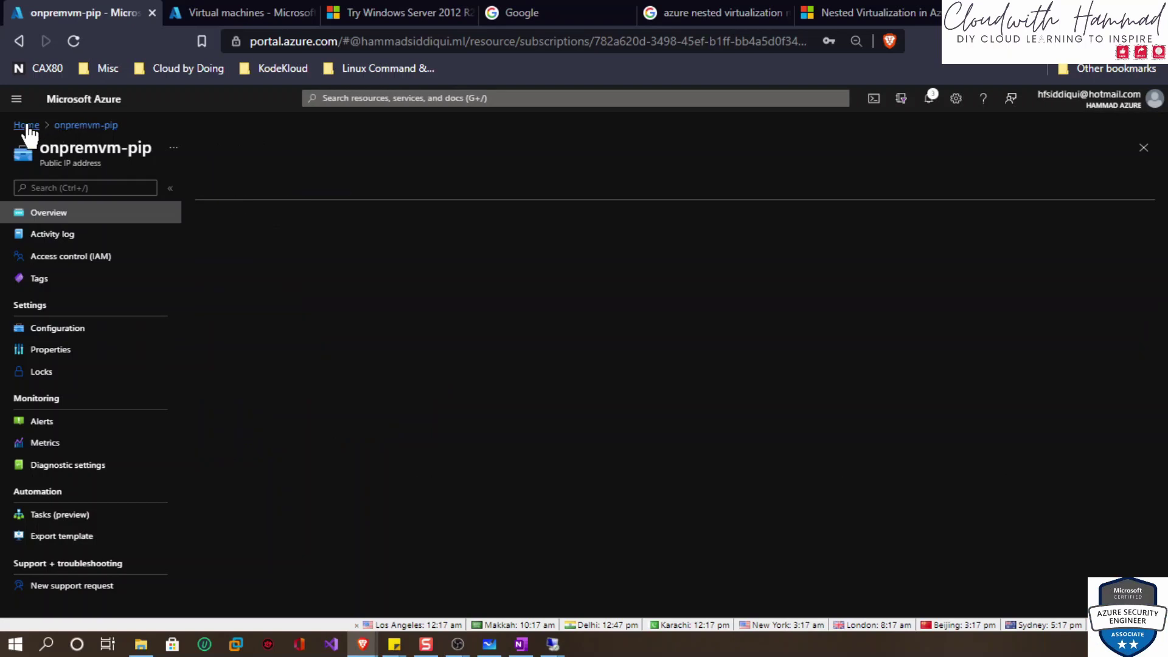
Go through Virtual machines to onprem-winserver-test's Networking and open its network interface.
{"action": "left_click", "coordinate": [27, 126]}
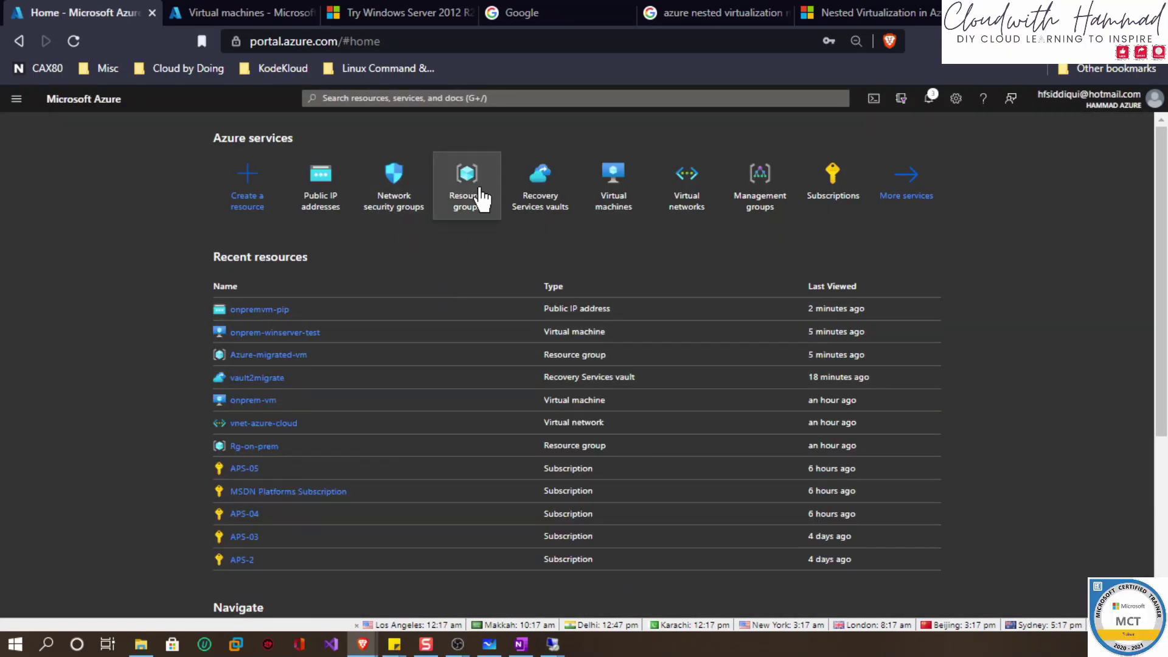
{"action": "left_click", "coordinate": [624, 167]}
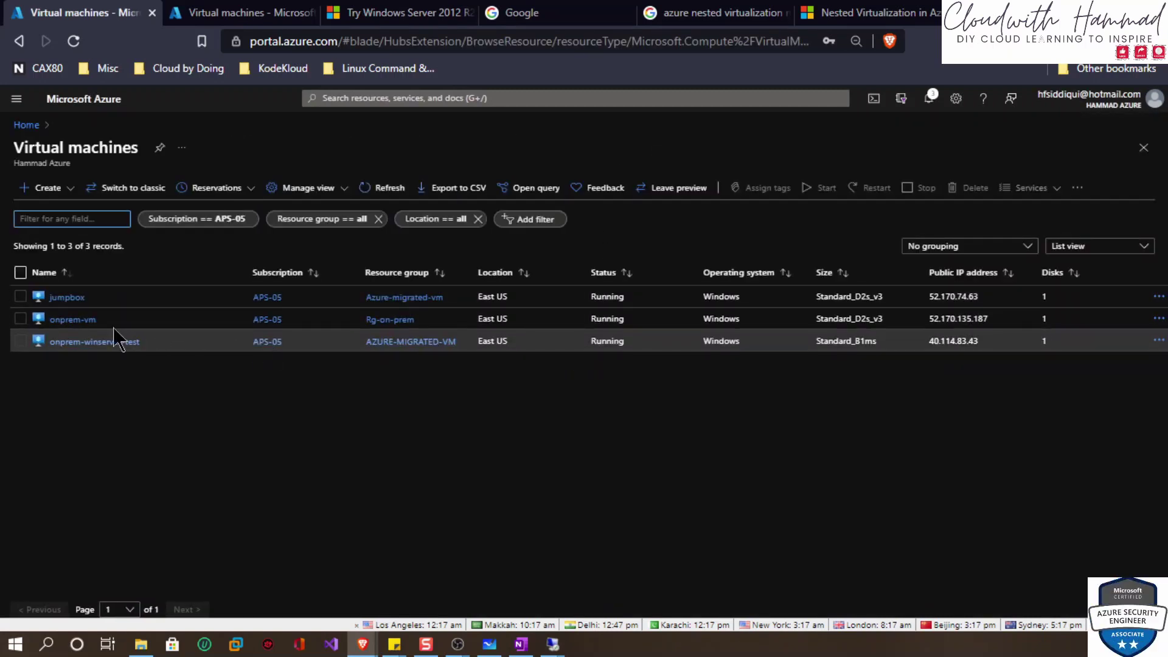
{"action": "left_click", "coordinate": [76, 344]}
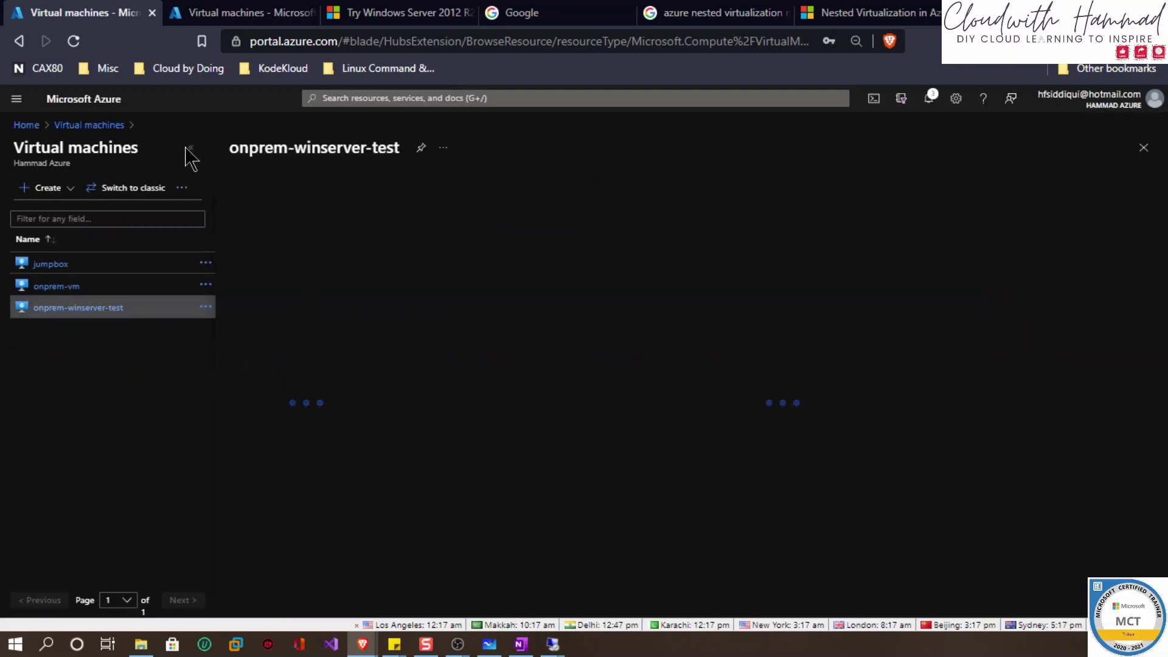
{"action": "left_click", "coordinate": [190, 149]}
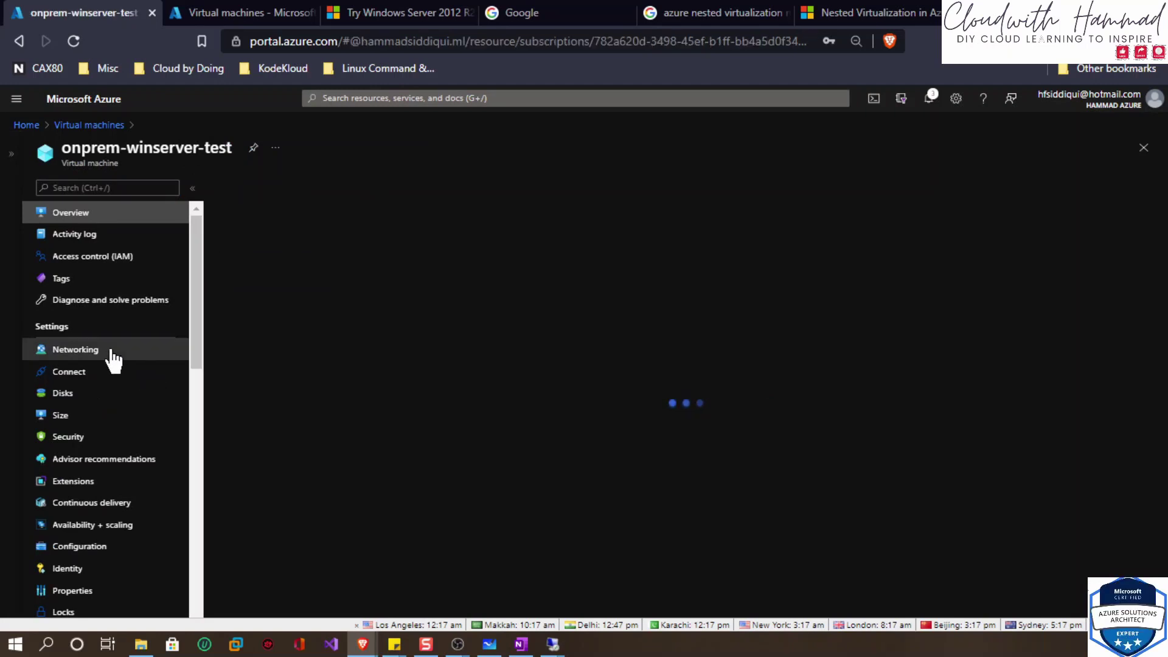
{"action": "left_click", "coordinate": [112, 351]}
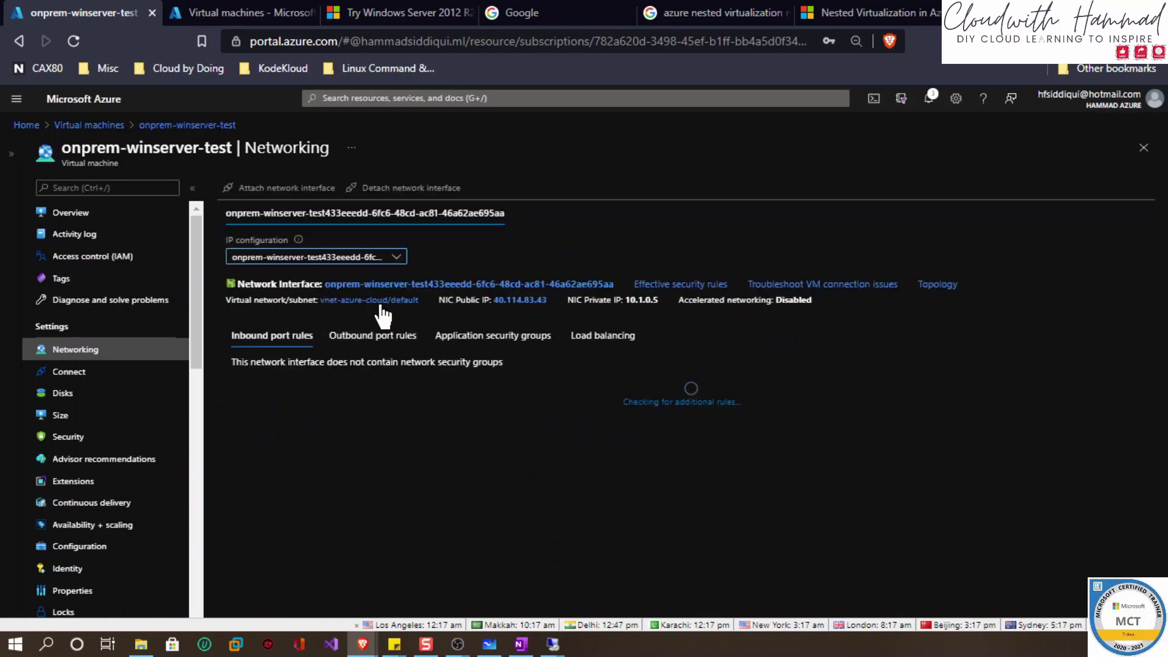
{"action": "left_click", "coordinate": [419, 286]}
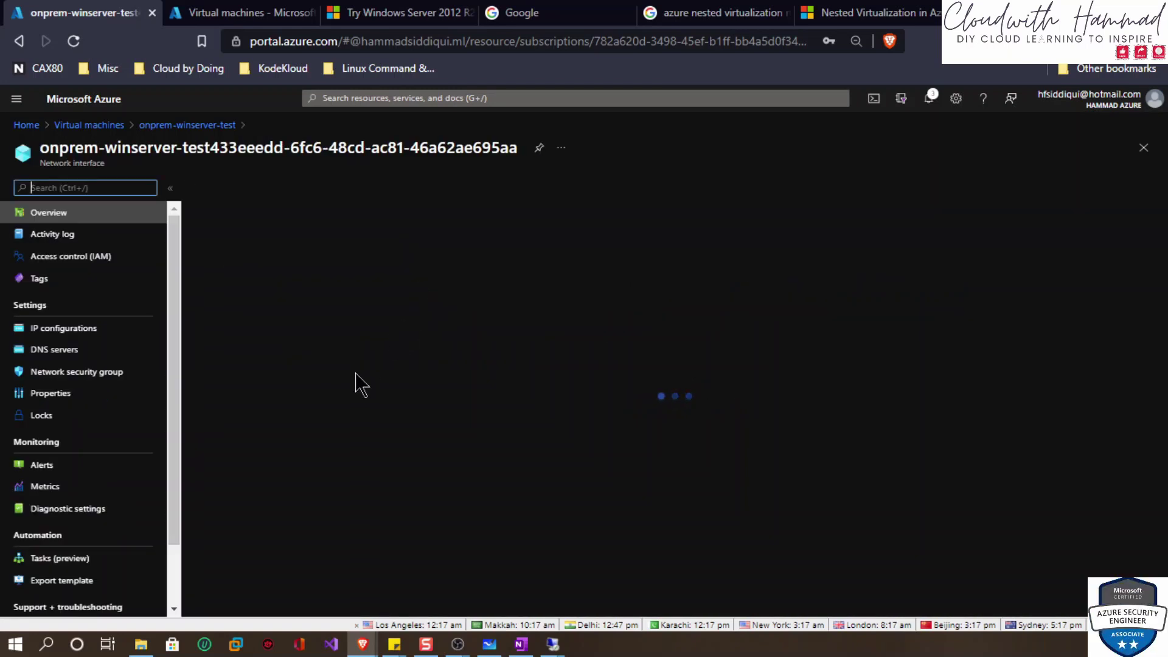
Associate the onprem-mig-vm network security group with the onprem-winserver-test network interface and save.
{"action": "left_click", "coordinate": [114, 374]}
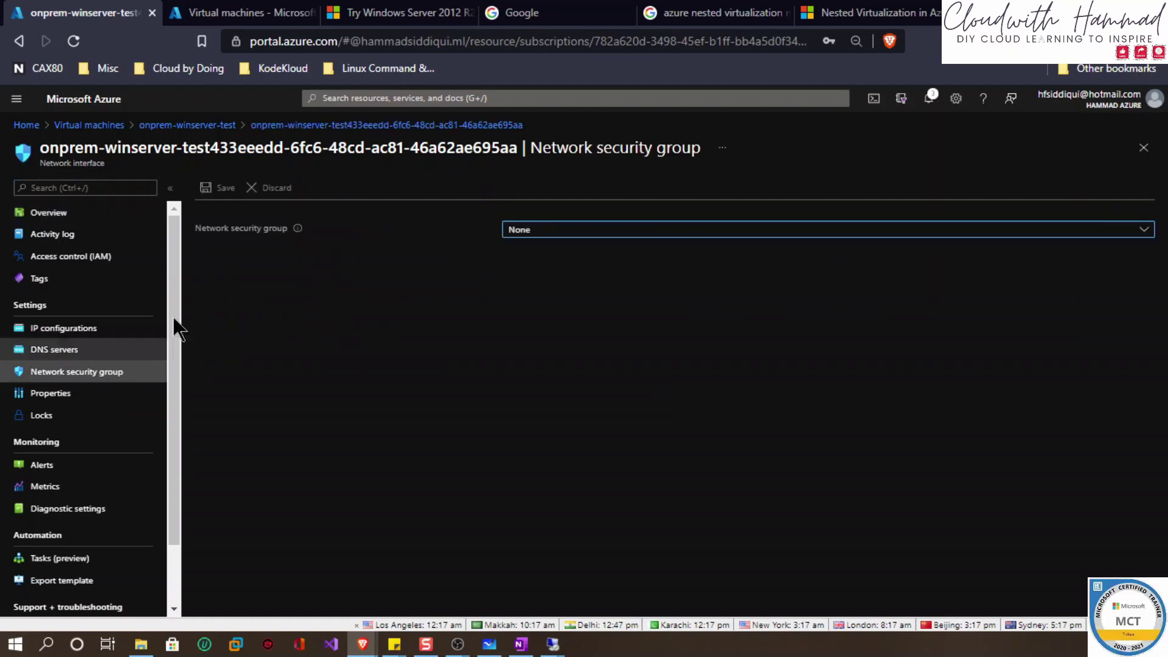
{"action": "left_click", "coordinate": [597, 237]}
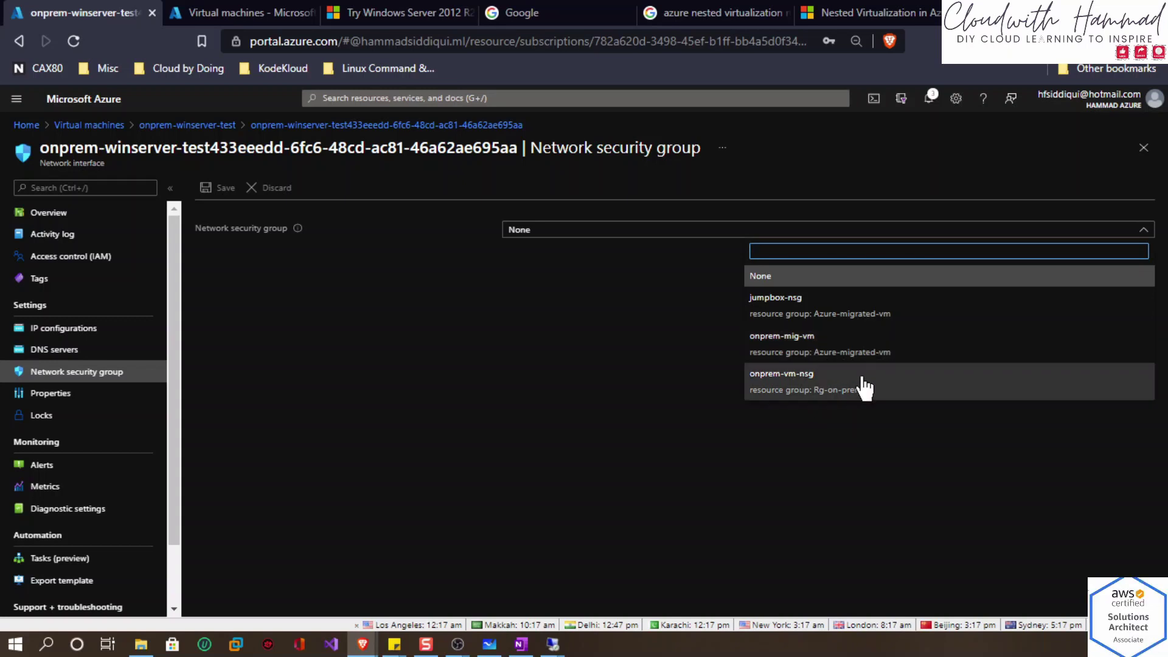
{"action": "left_click", "coordinate": [860, 355]}
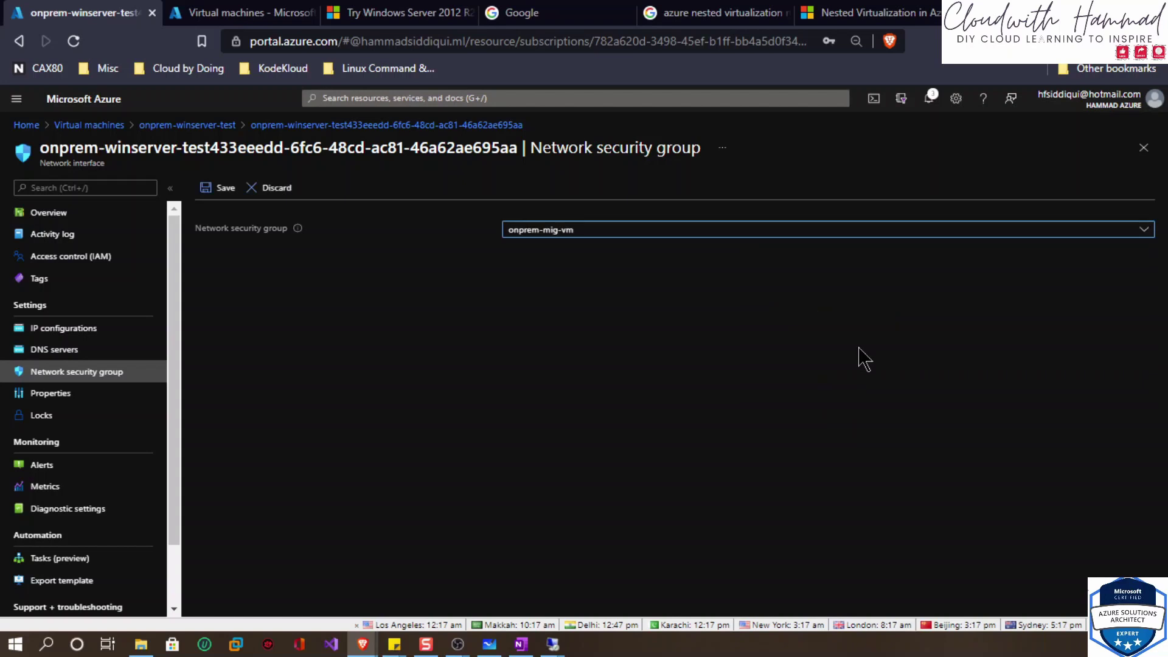
{"action": "left_click", "coordinate": [766, 232]}
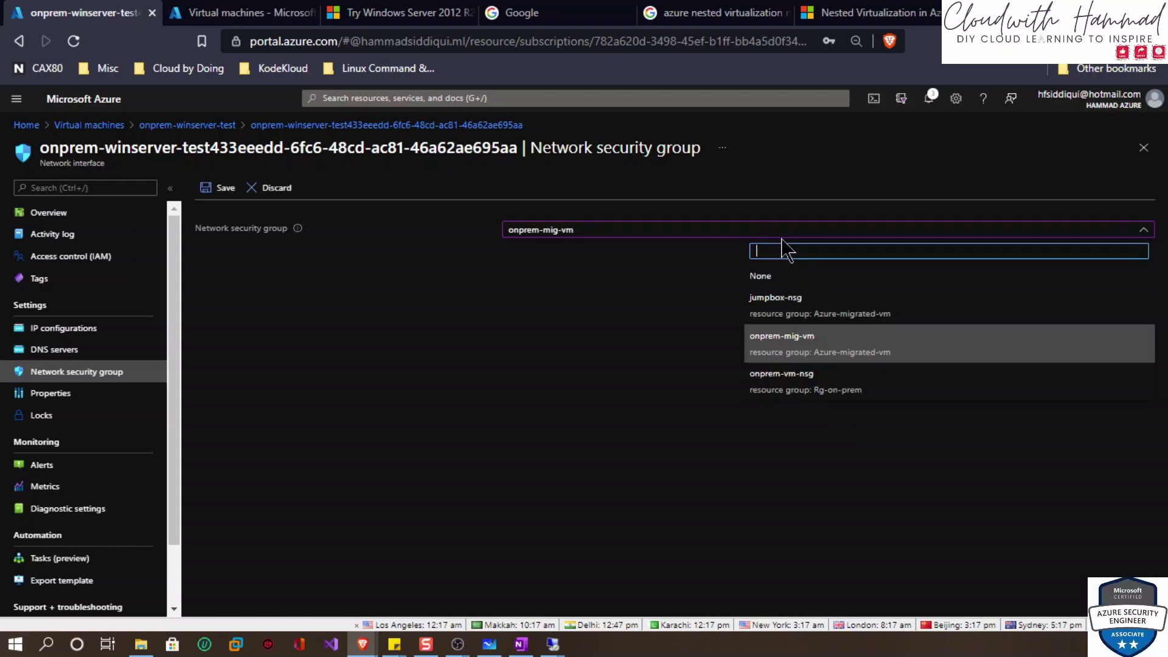
{"action": "left_click", "coordinate": [838, 356]}
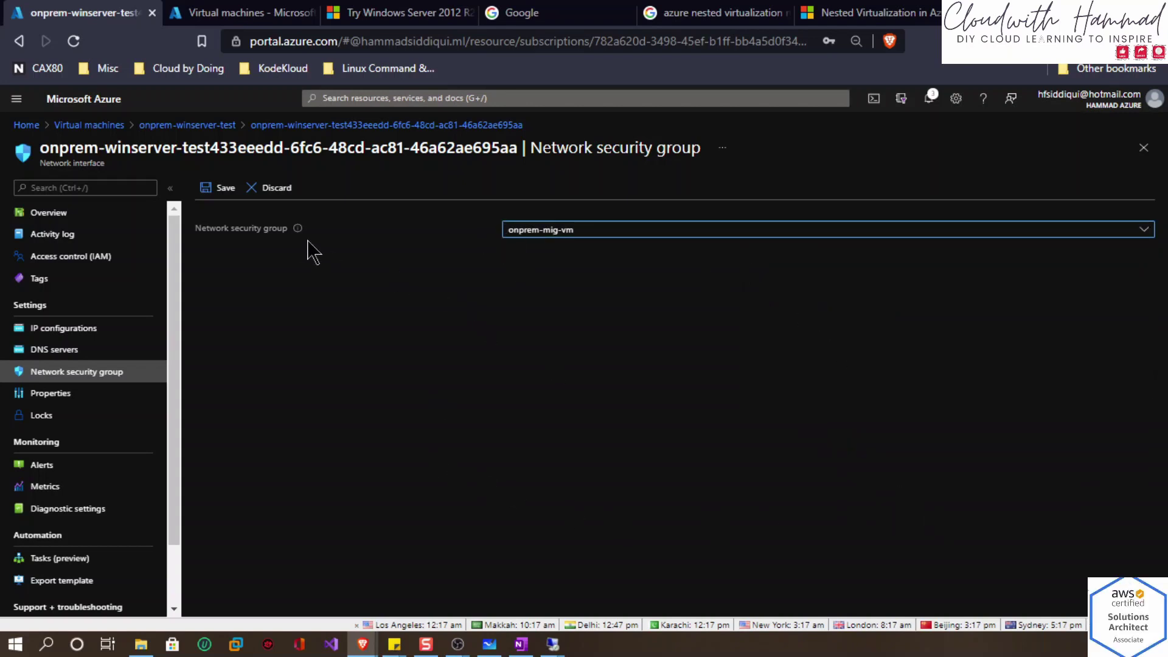
{"action": "left_click", "coordinate": [223, 189]}
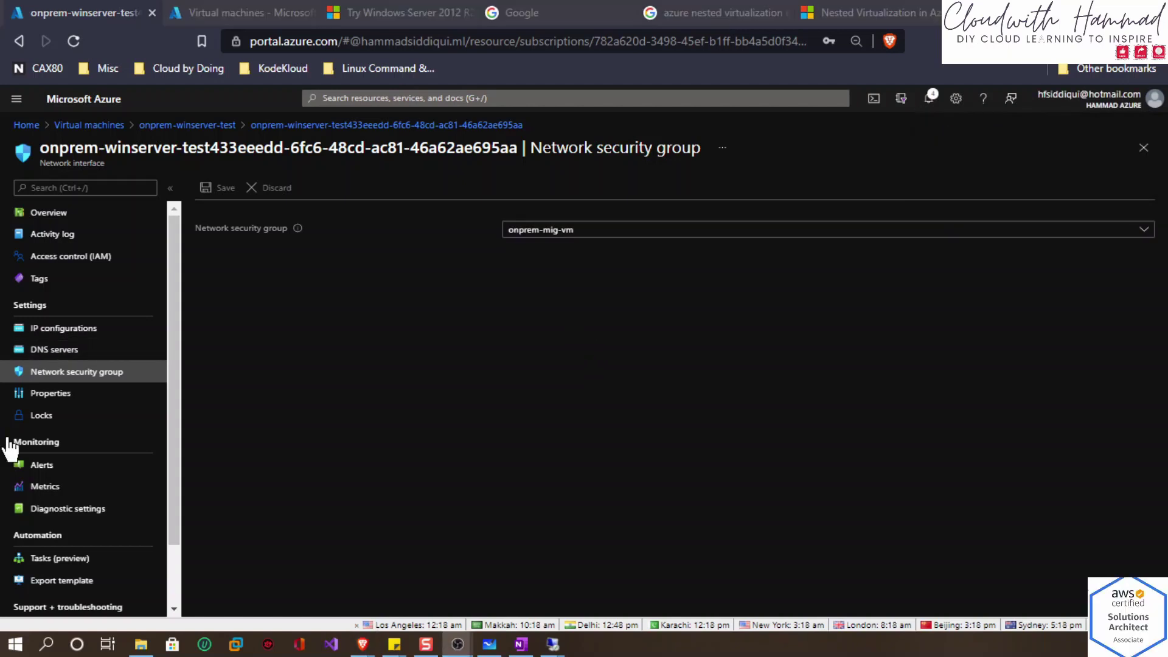
Enable IP forwarding in the interface's IP configurations and save.
{"action": "left_click", "coordinate": [78, 335]}
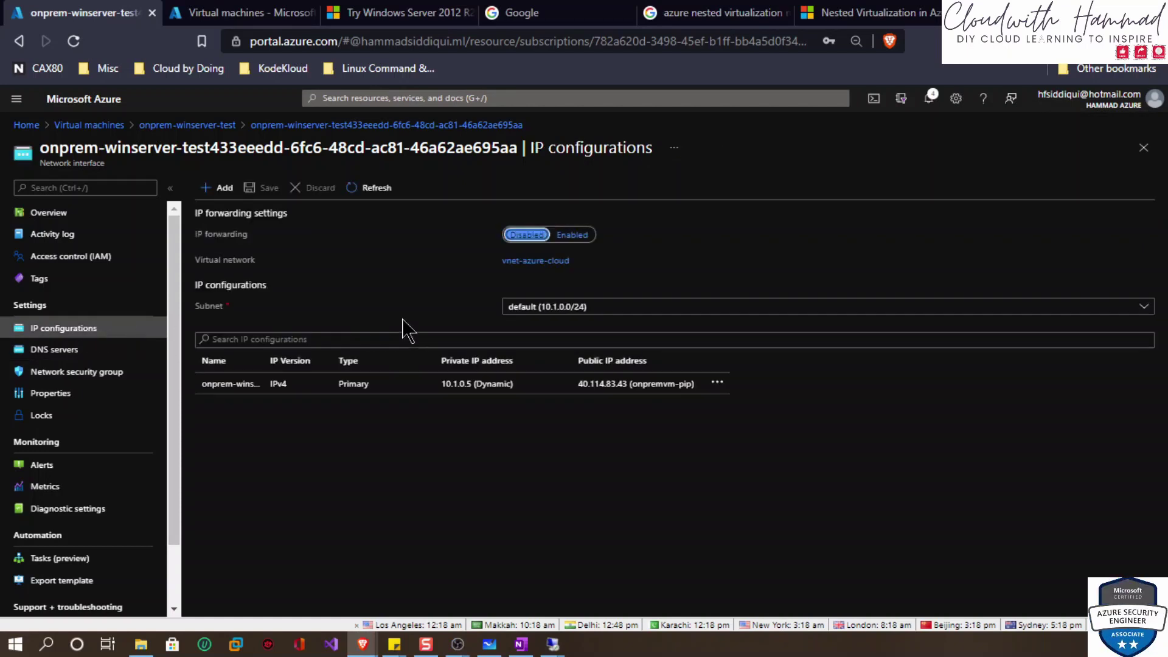
{"action": "left_click", "coordinate": [571, 235]}
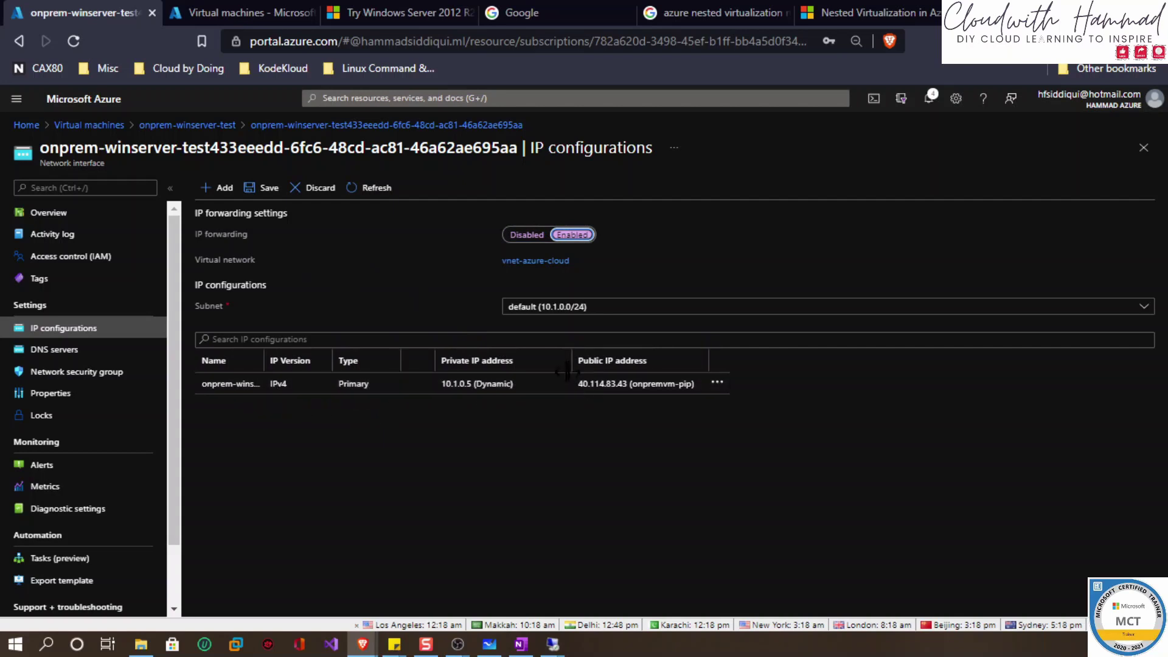
{"action": "left_click", "coordinate": [267, 190]}
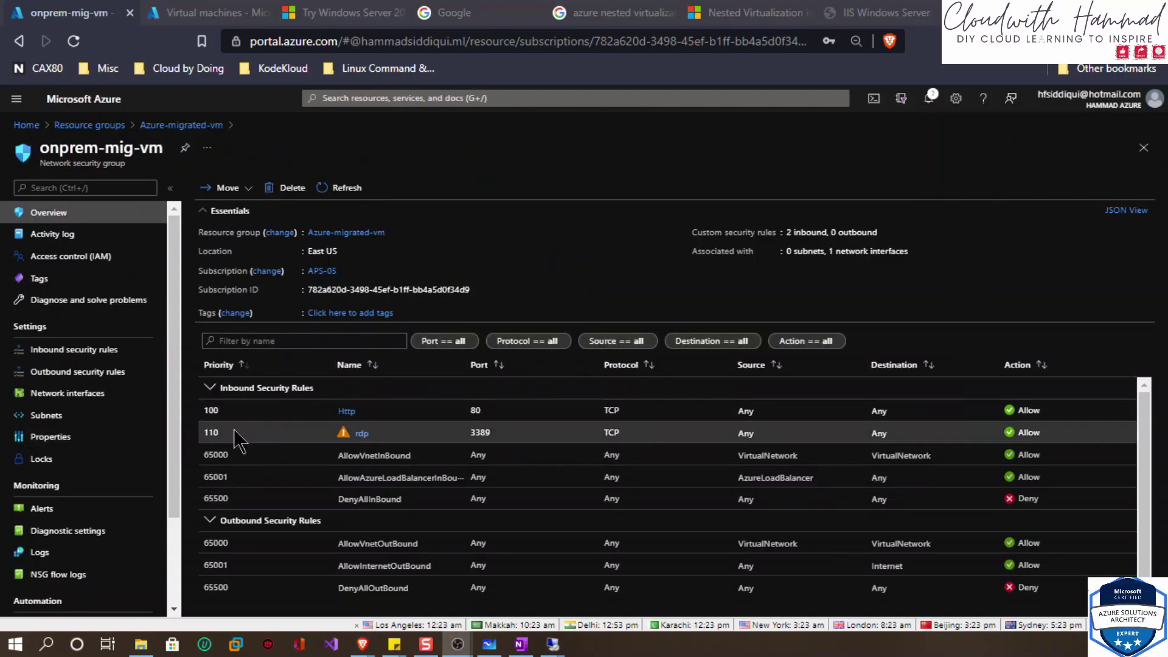
Check the rdp (3389) and Http (80) inbound rules, then go back to Resource groups.
{"action": "double_click", "coordinate": [474, 433]}
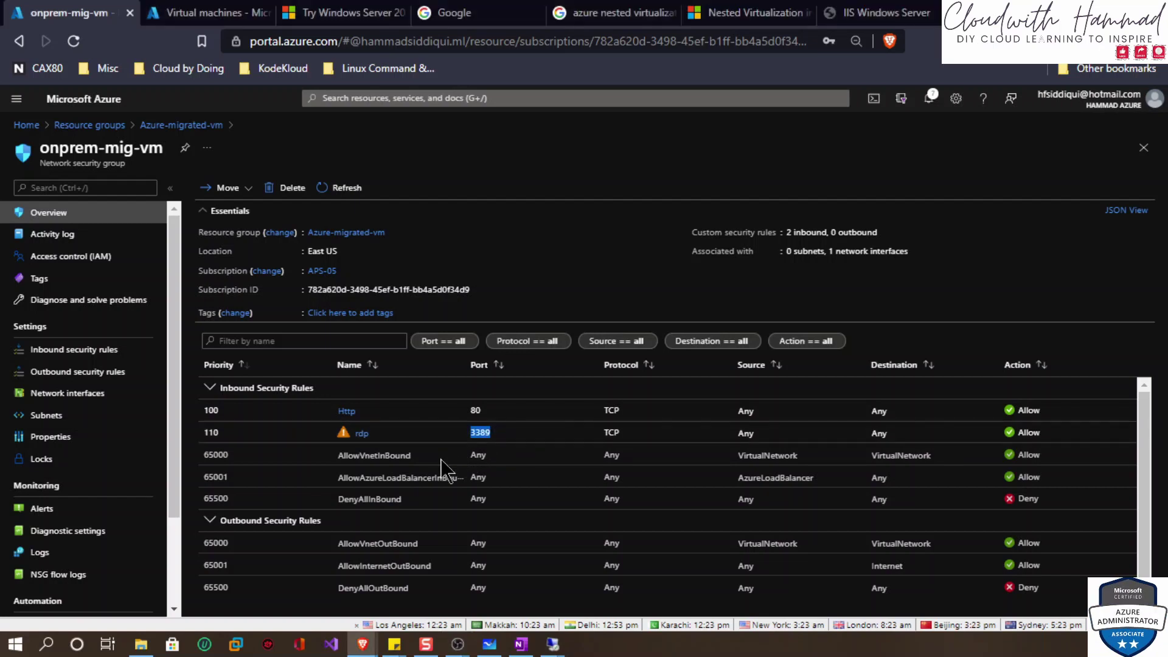
{"action": "left_click", "coordinate": [473, 410]}
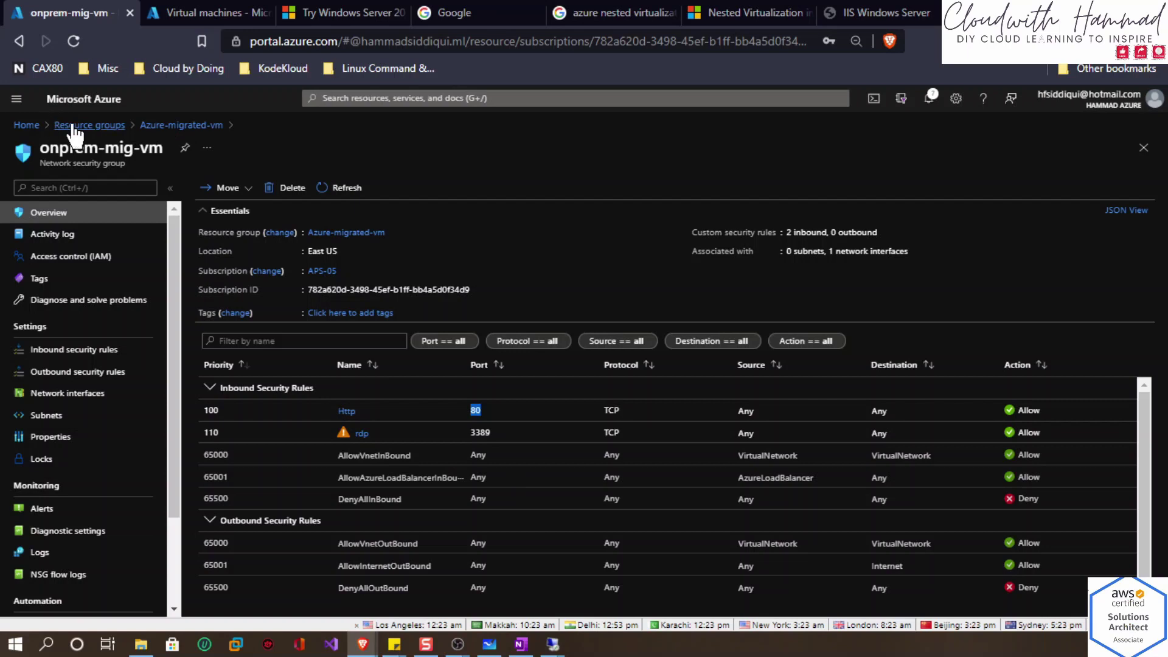
{"action": "left_click", "coordinate": [73, 126]}
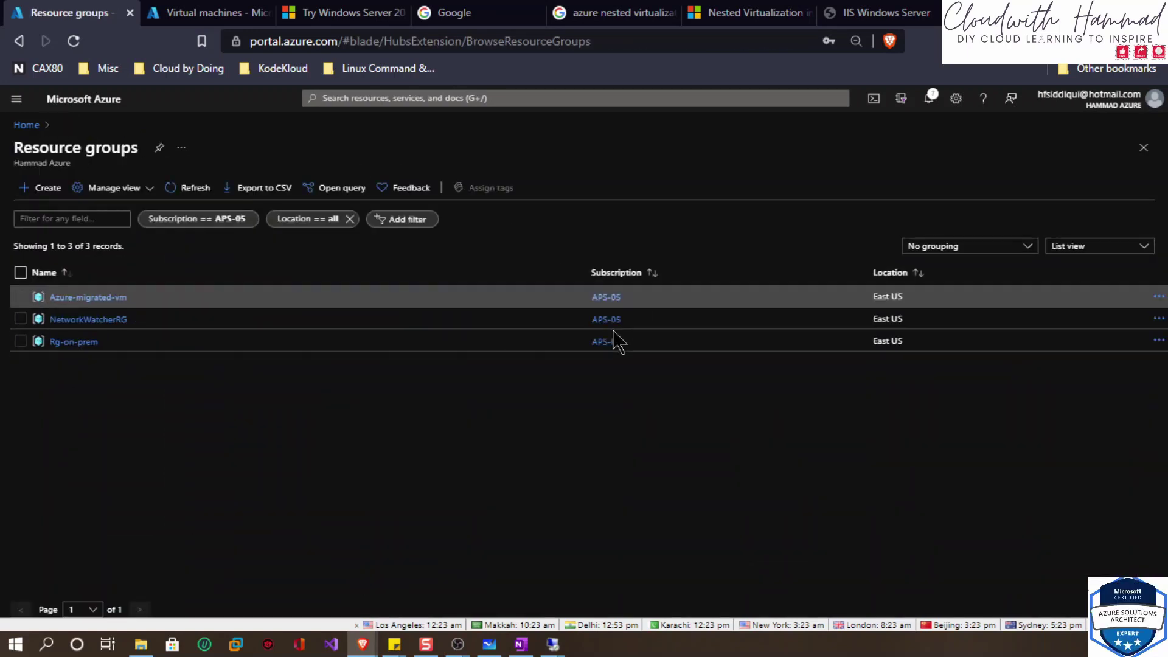
Open onprem-winserver-test in Azure-migrated-vm and copy its public IP 40.114.83.43 into a new tab.
{"action": "left_click", "coordinate": [89, 297]}
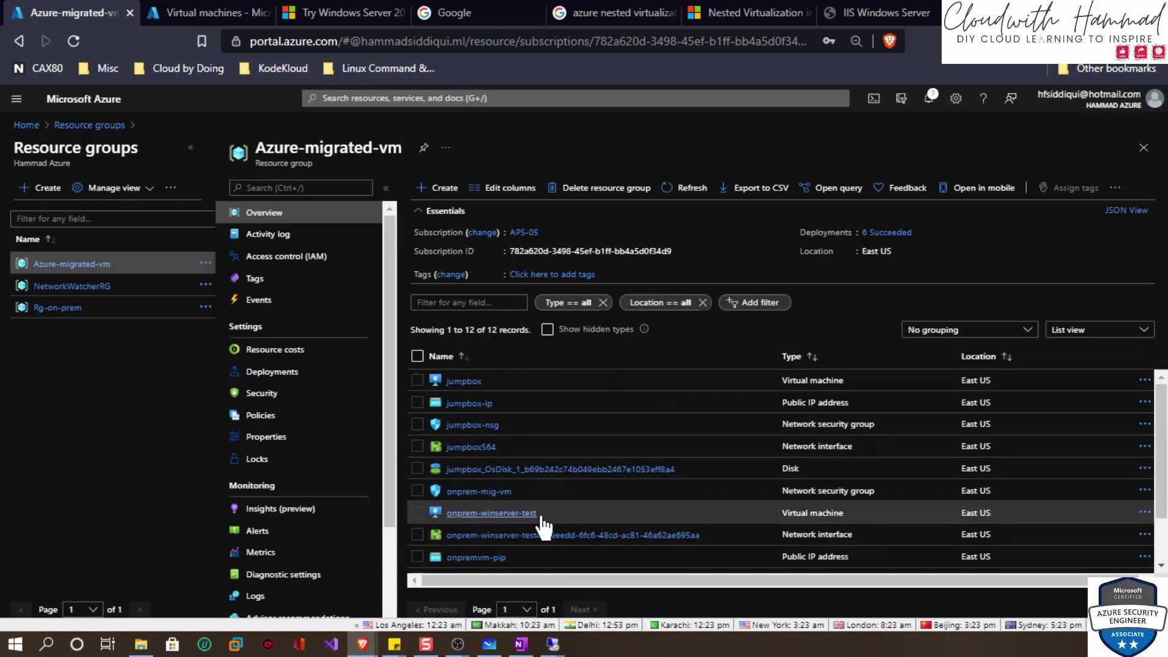
{"action": "left_click", "coordinate": [503, 515]}
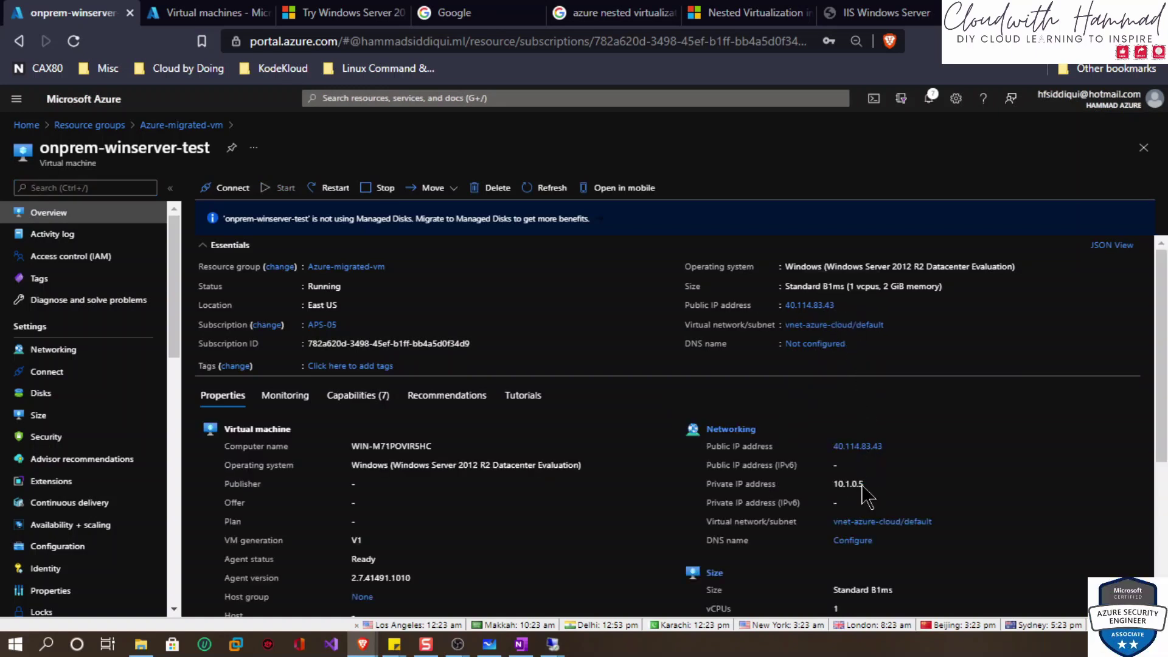
{"action": "left_click_drag", "start_coordinate": [864, 485], "coordinate": [837, 484]}
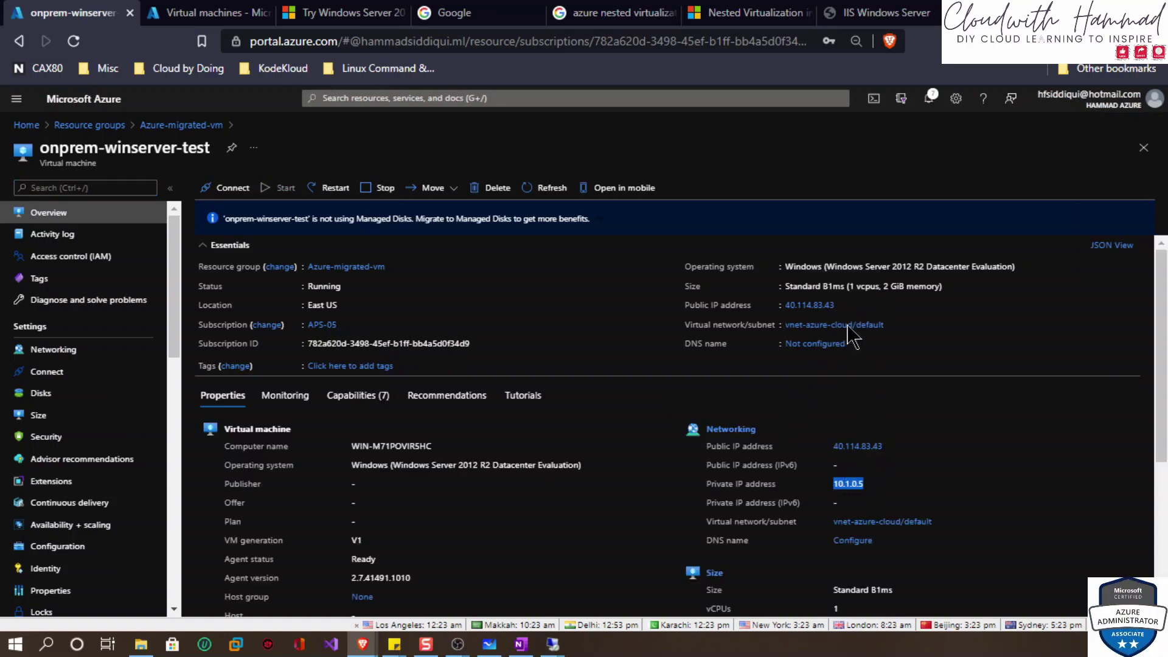
{"action": "mouse_move", "coordinate": [806, 307]}
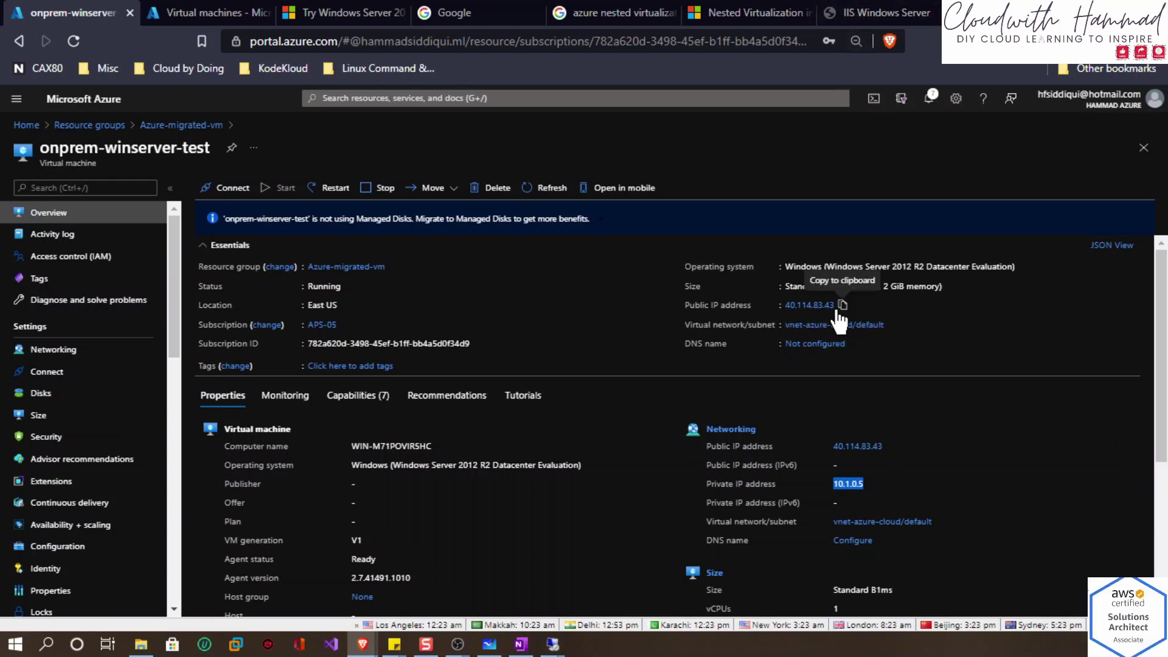
{"action": "left_click", "coordinate": [843, 306]}
{"action": "left_click", "coordinate": [944, 12]}
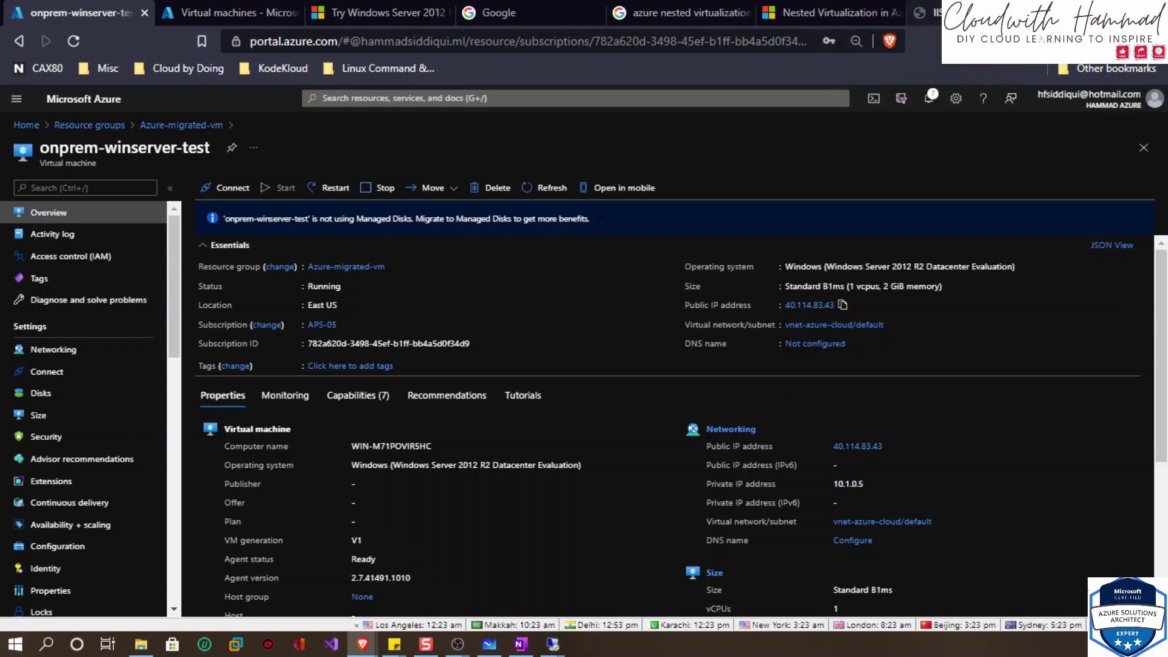
{"action": "key", "text": "ctrl+t"}
Load the IIS welcome page at 40.114.83.43, then return to the Azure portal tab.
{"action": "left_click", "coordinate": [438, 40]}
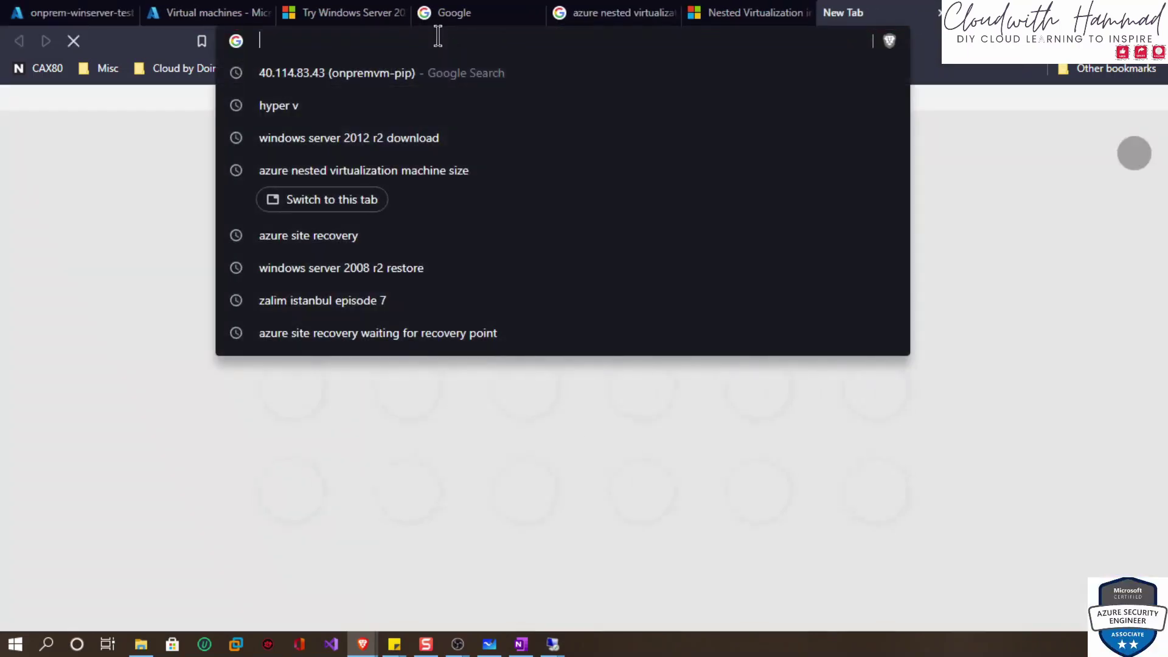
{"action": "key", "text": "ctrl+v"}
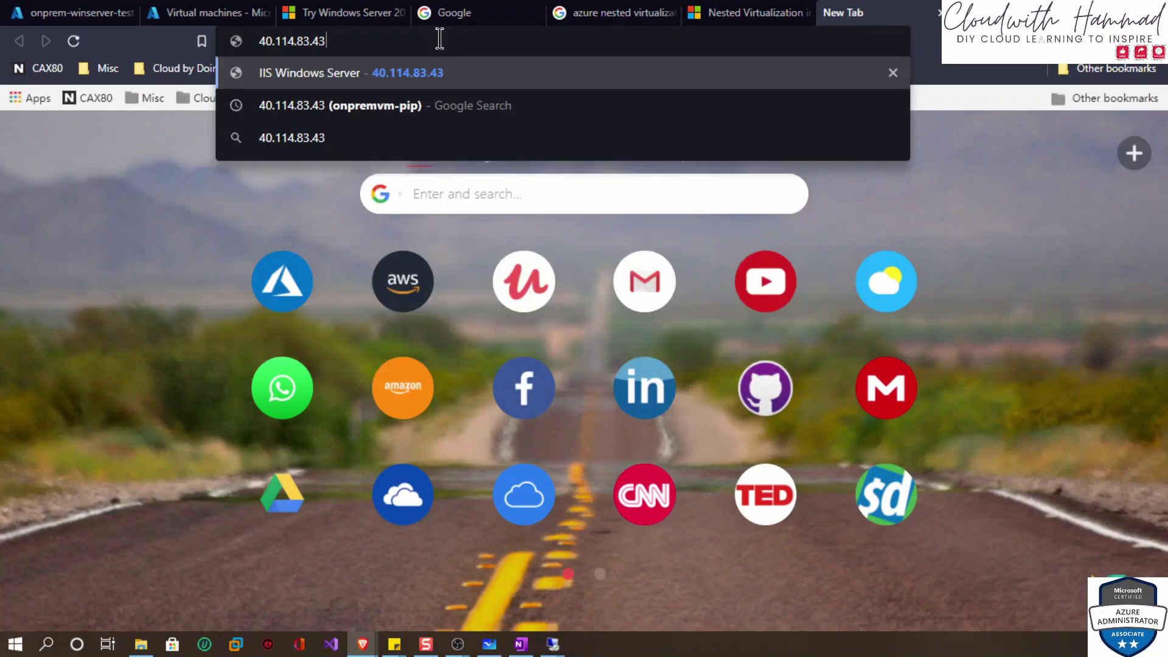
{"action": "key", "text": "Return"}
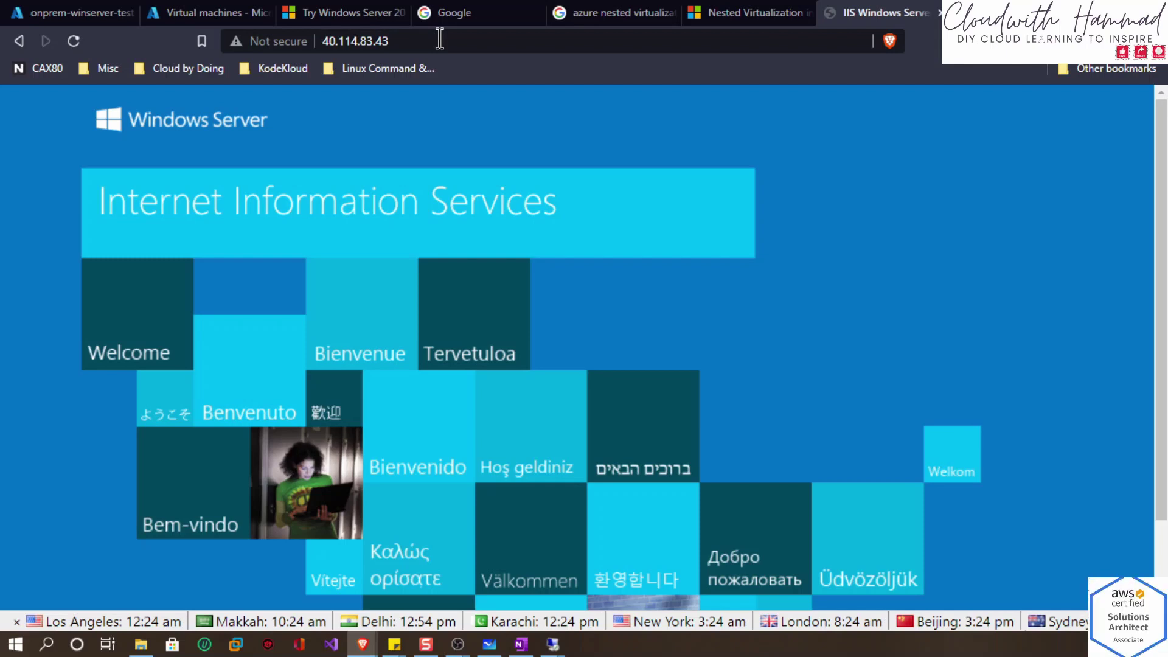
{"action": "left_click", "coordinate": [54, 22]}
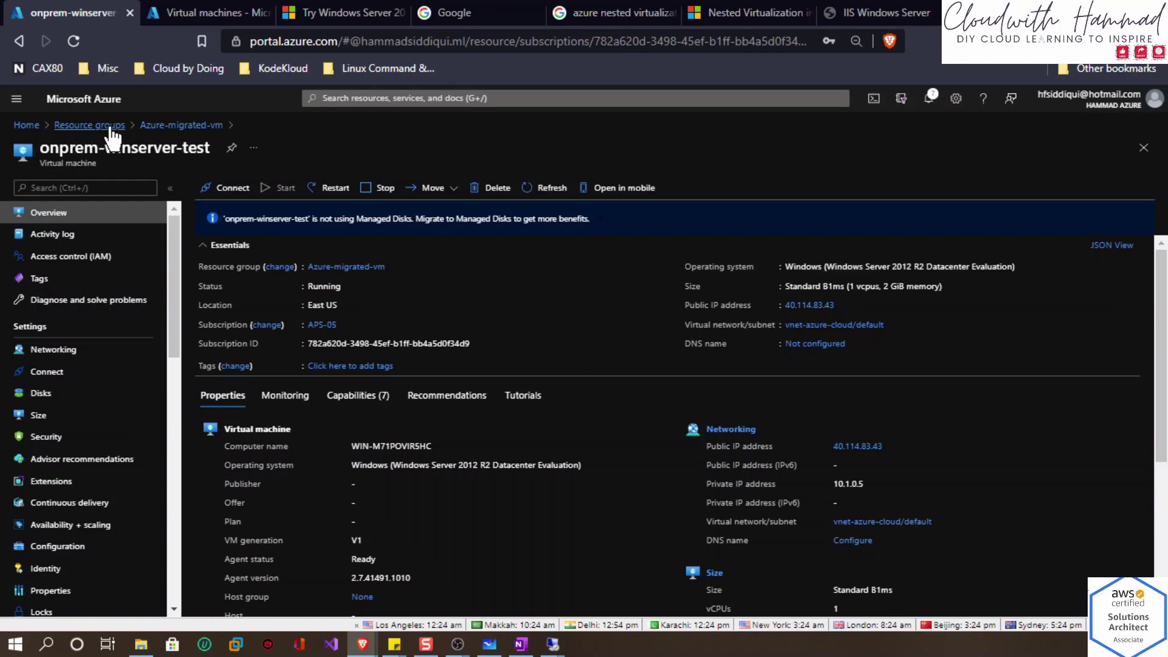
Go to Azure-migrated-vm via Resource groups and open the vault2migrate vault from its resource list.
{"action": "left_click", "coordinate": [91, 129]}
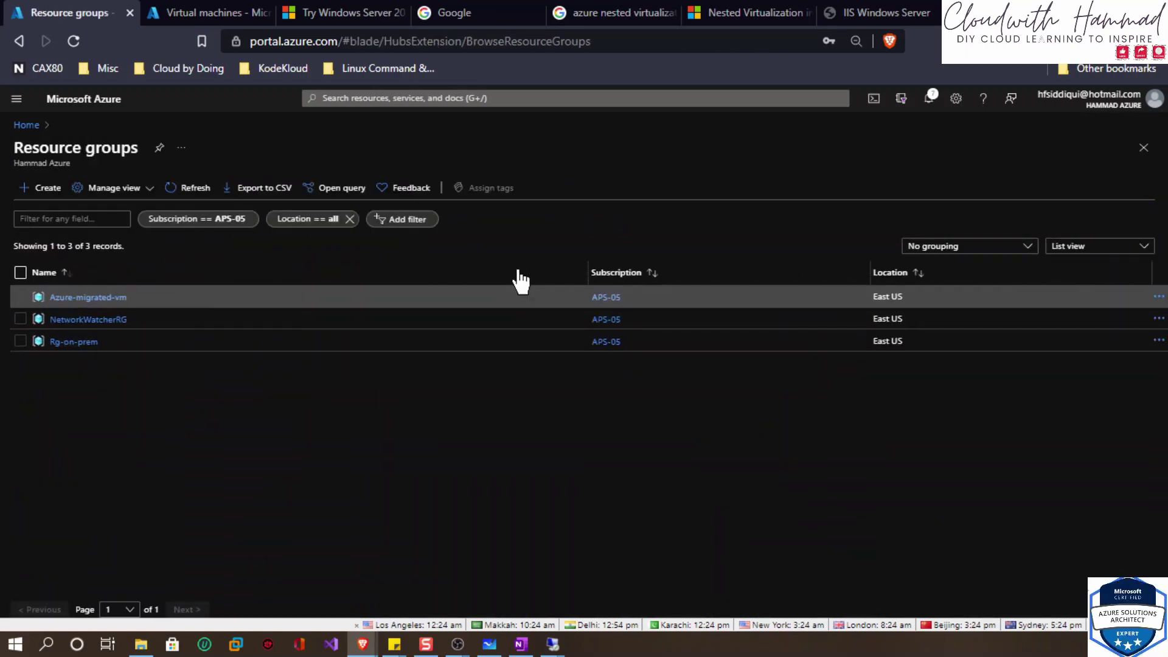
{"action": "left_click", "coordinate": [91, 298]}
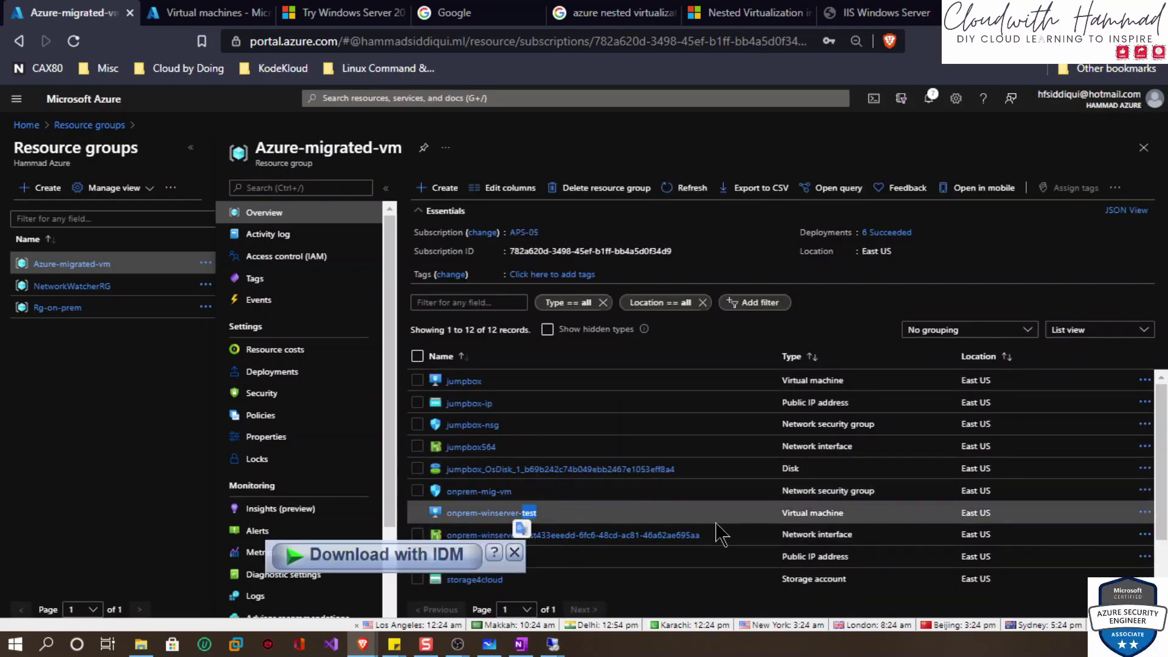
{"action": "scroll", "coordinate": [774, 473], "scroll_direction": "down", "scroll_amount": 1}
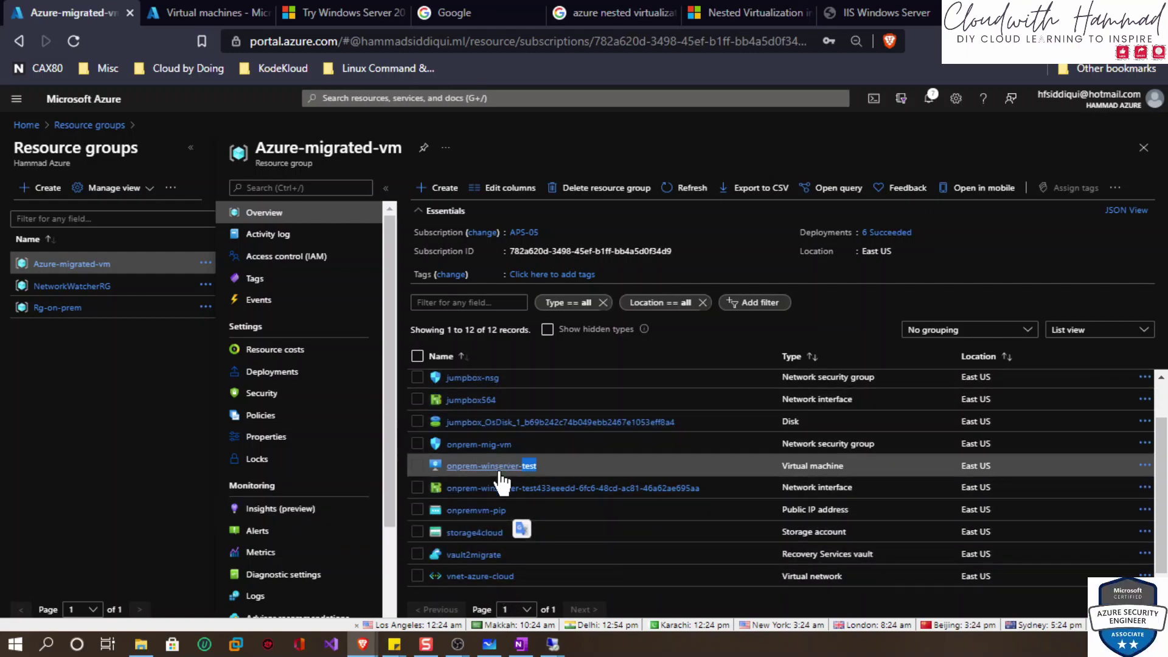
{"action": "scroll", "coordinate": [502, 502], "scroll_direction": "up", "scroll_amount": 1}
{"action": "scroll", "coordinate": [490, 426], "scroll_direction": "down", "scroll_amount": 1}
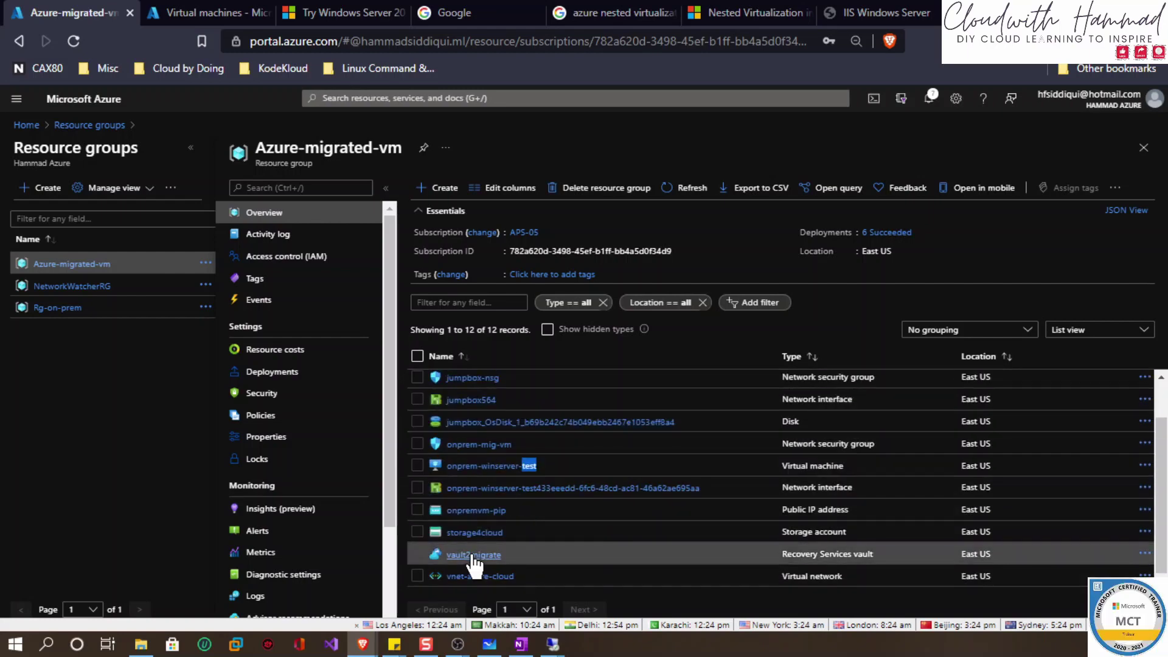
{"action": "left_click", "coordinate": [500, 555]}
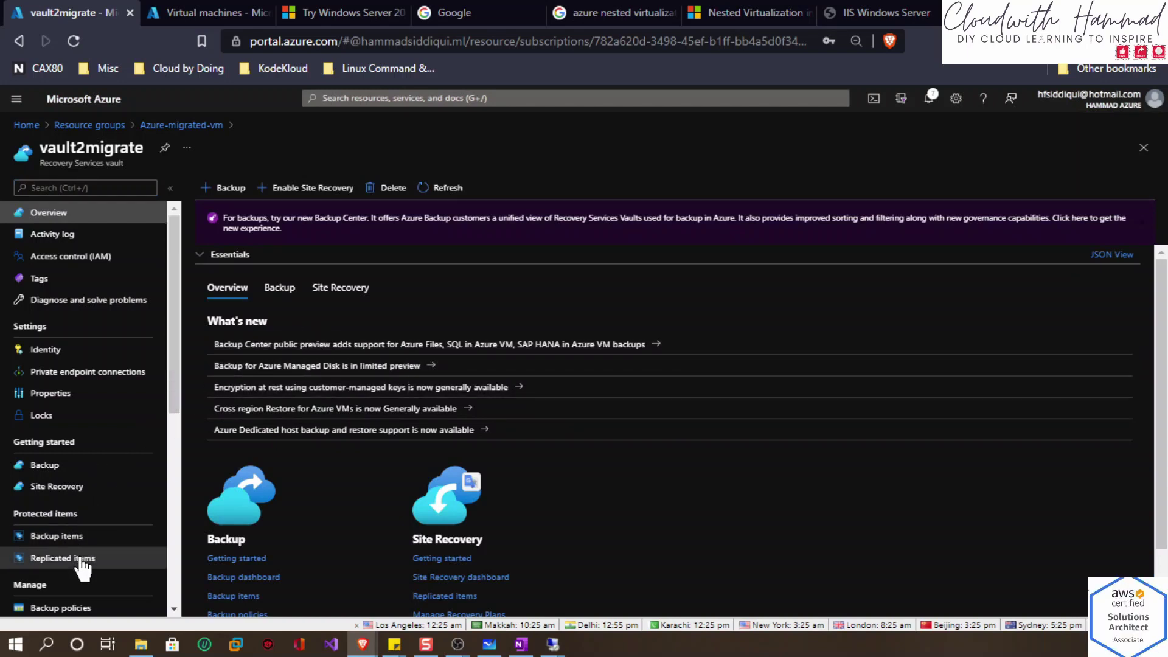
Open onprem-winserver in Replicated items, check its latest recovery points and properties, then return to Overview.
{"action": "left_click", "coordinate": [59, 493]}
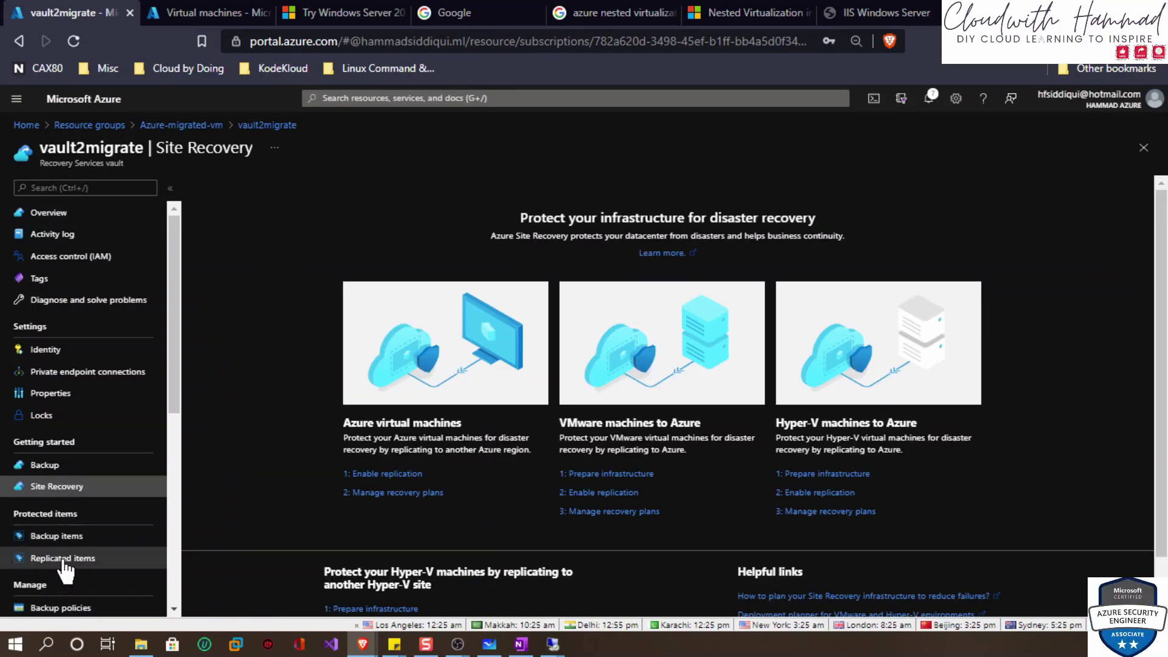
{"action": "left_click", "coordinate": [63, 561]}
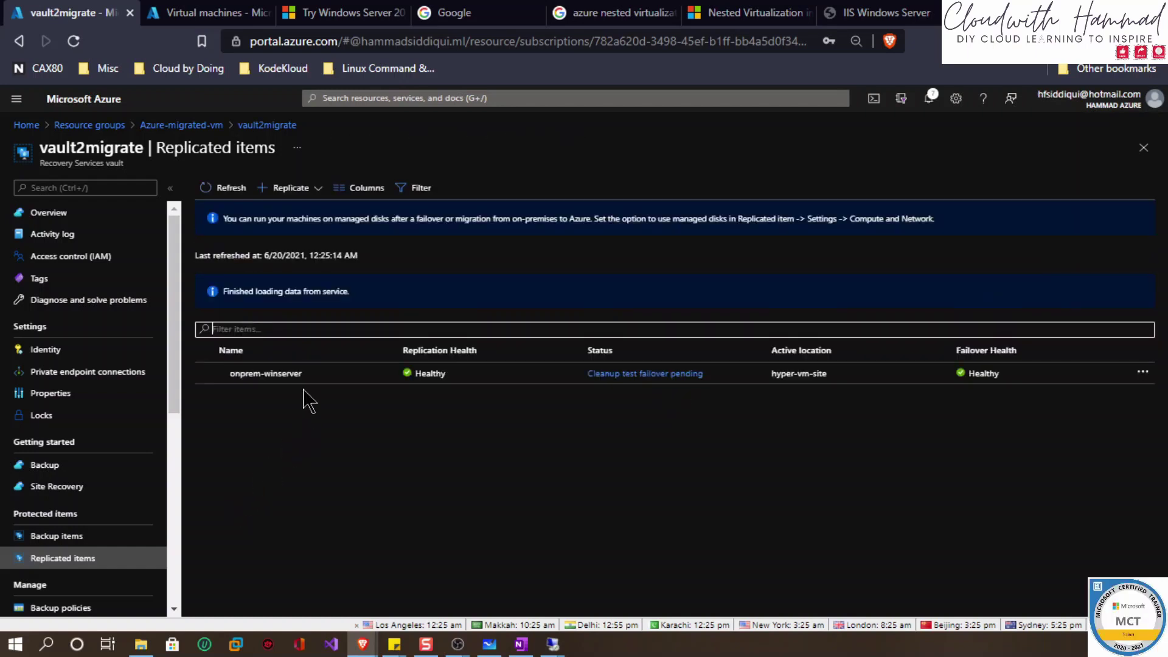
{"action": "left_click", "coordinate": [300, 376]}
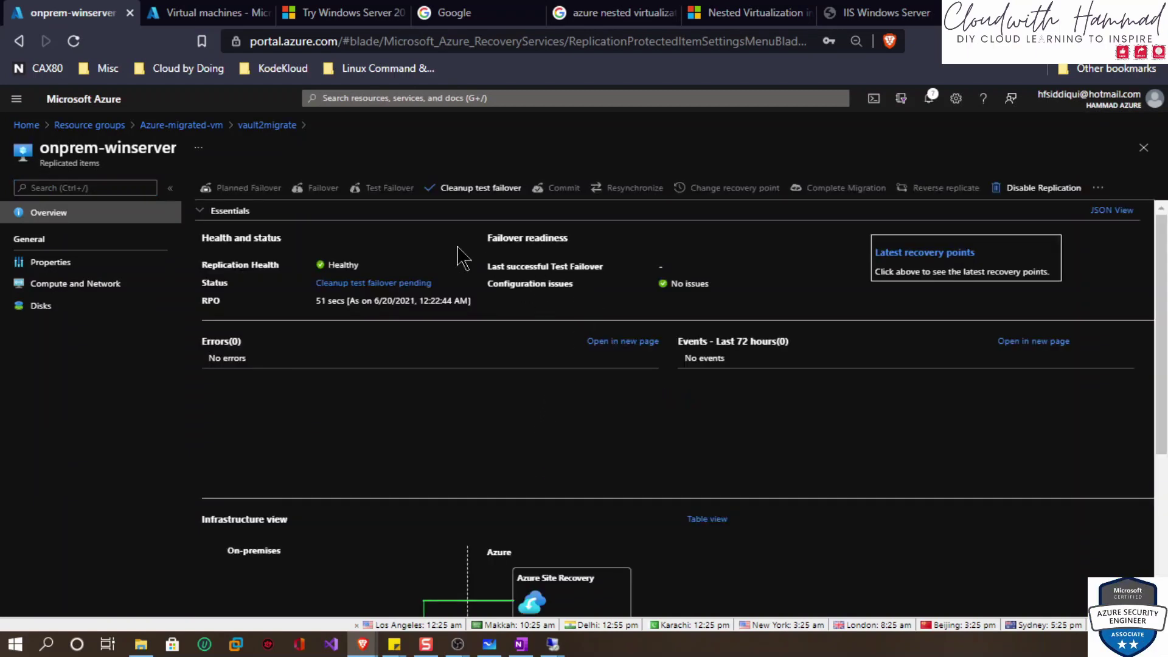
{"action": "left_click", "coordinate": [951, 266]}
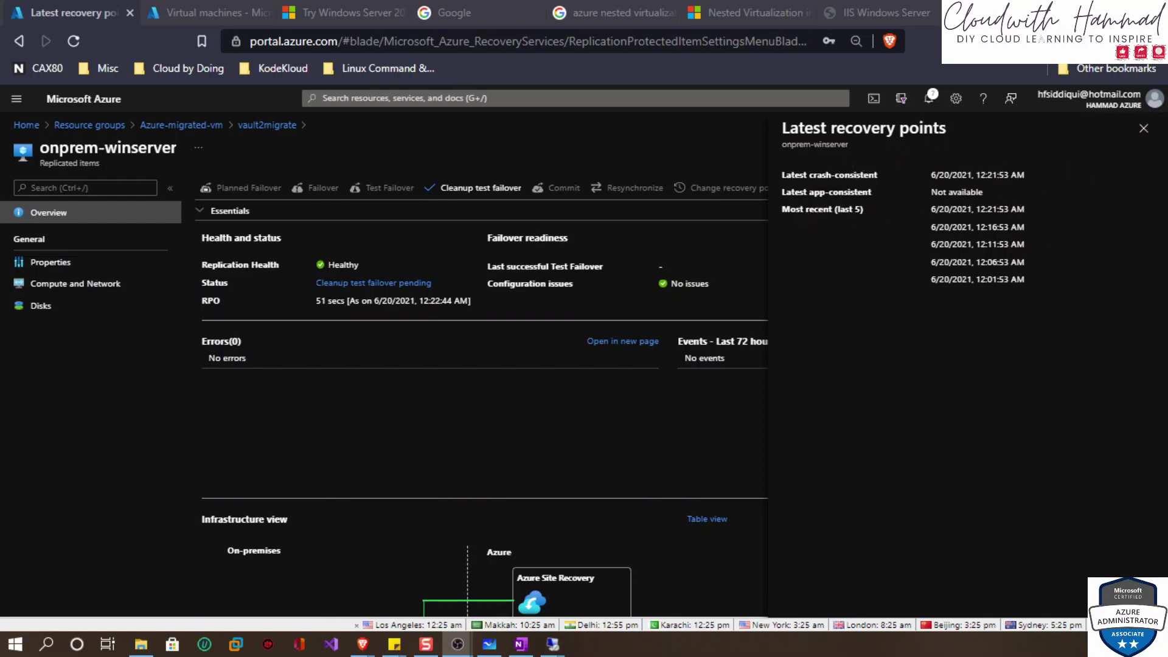
{"action": "left_click", "coordinate": [1144, 128]}
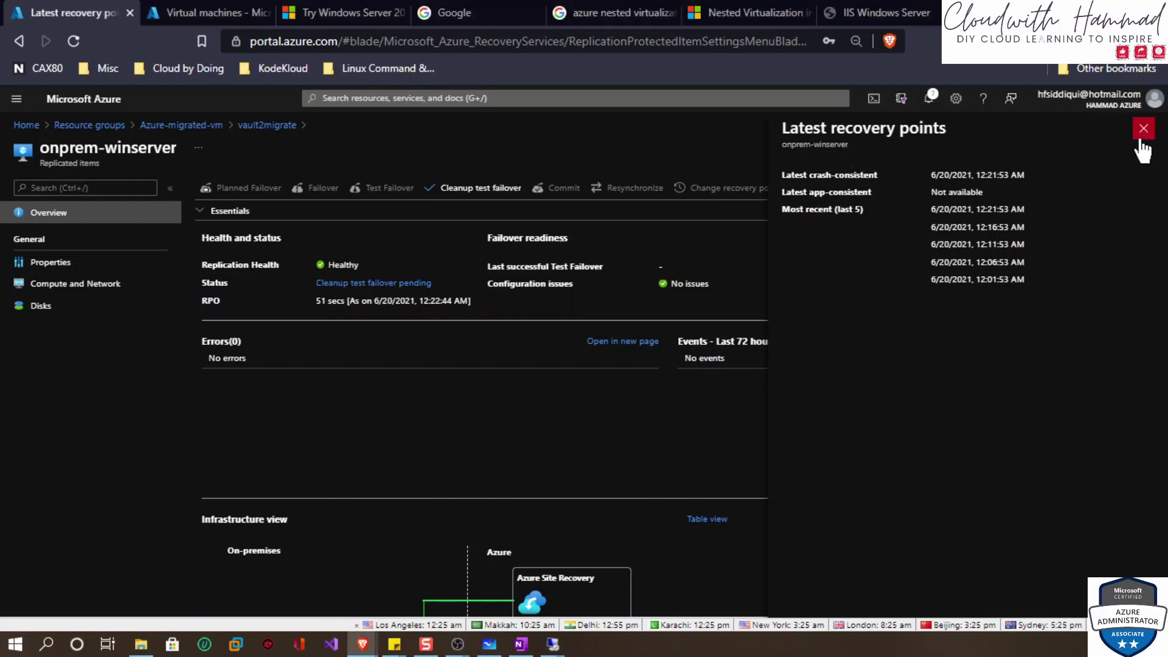
{"action": "left_click", "coordinate": [97, 263]}
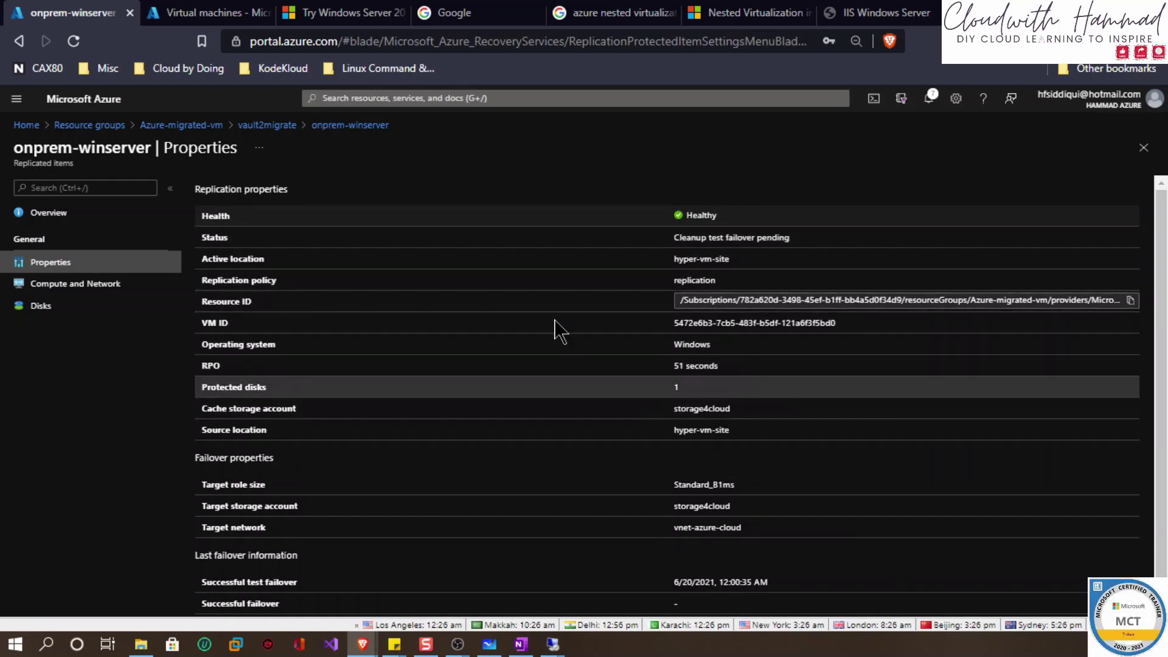
{"action": "left_click", "coordinate": [39, 219]}
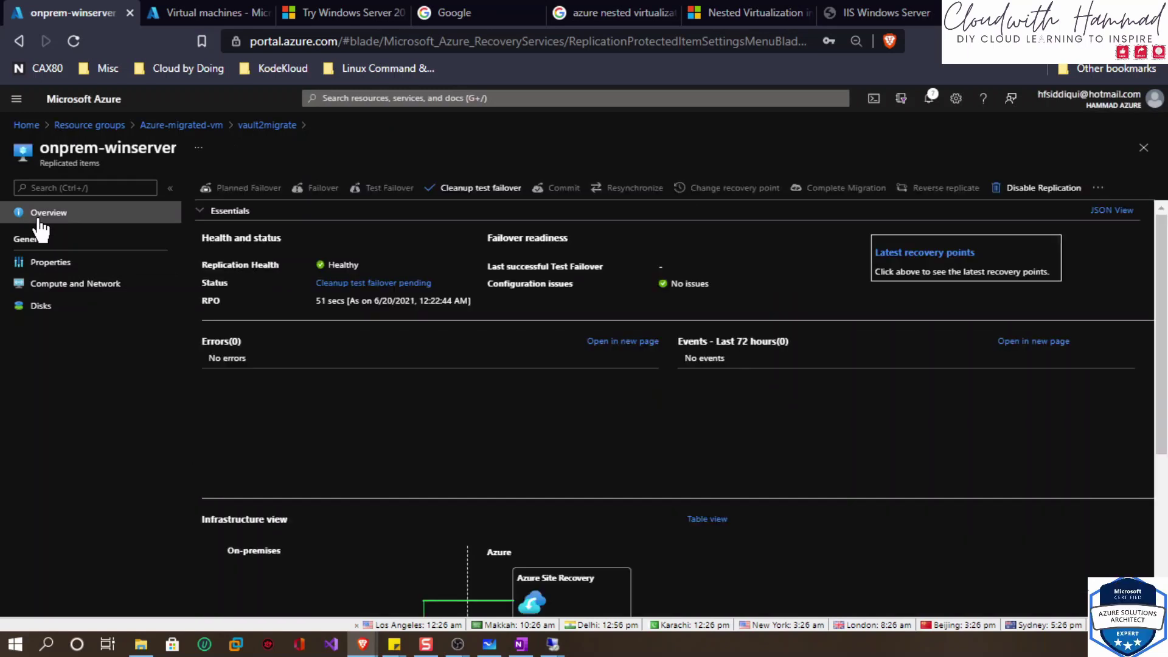
Run Cleanup test failover with note 'tested', confirming testing is complete so test VMs are deleted.
{"action": "left_click", "coordinate": [495, 193]}
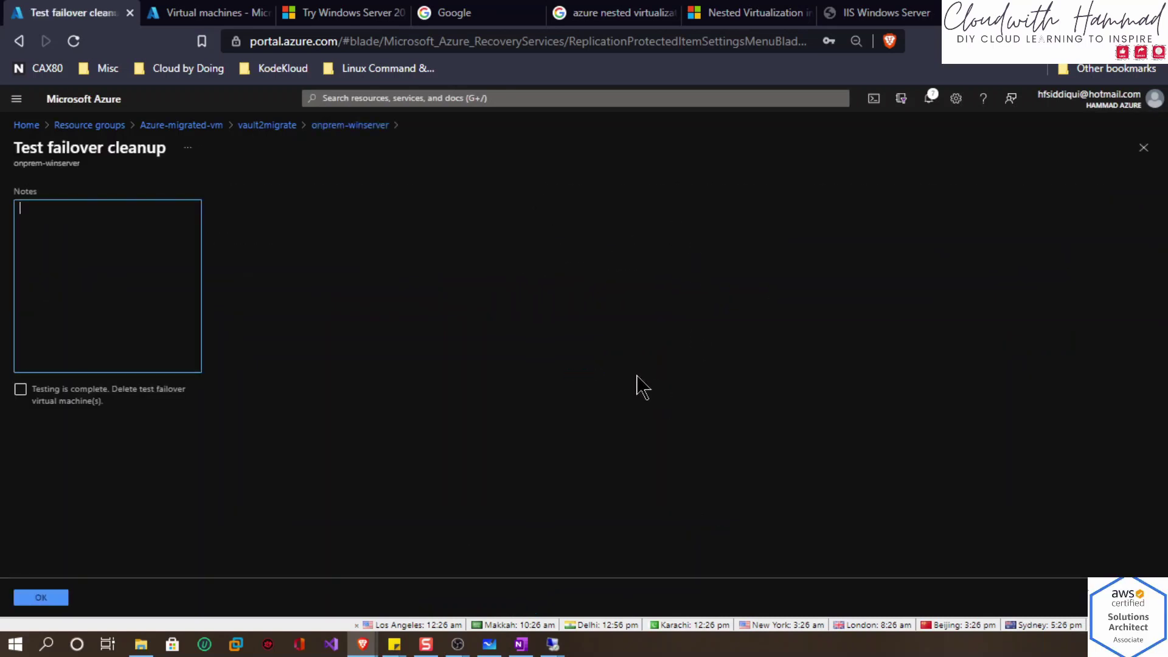
{"action": "type", "text": "testte"}
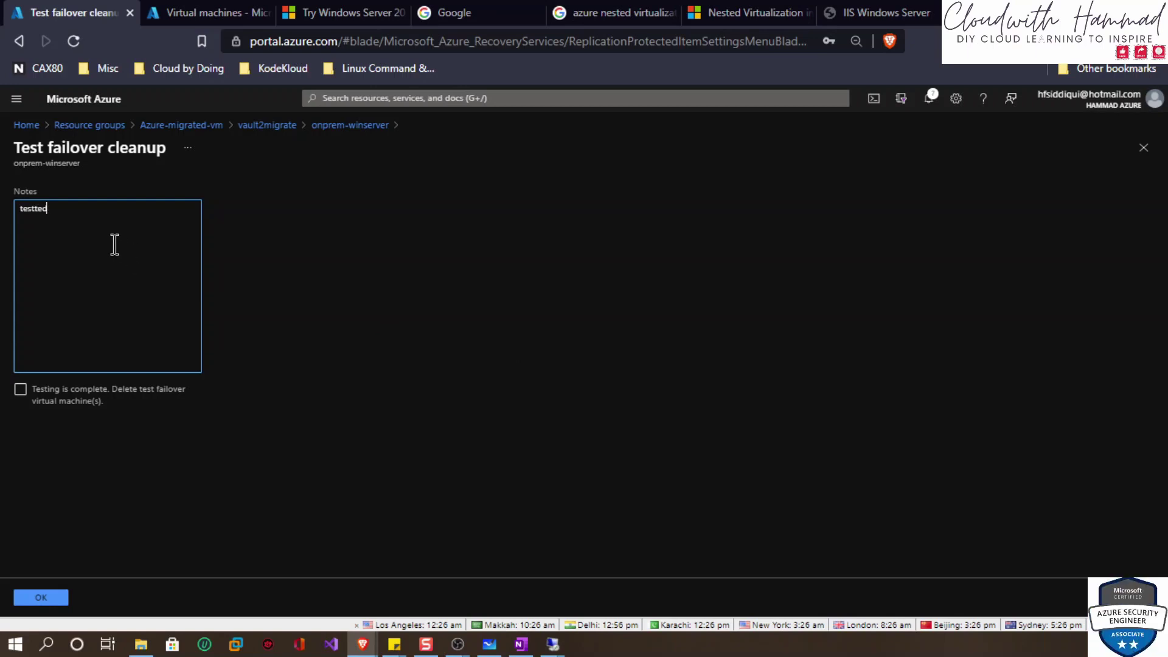
{"action": "key", "text": "BackSpace"}
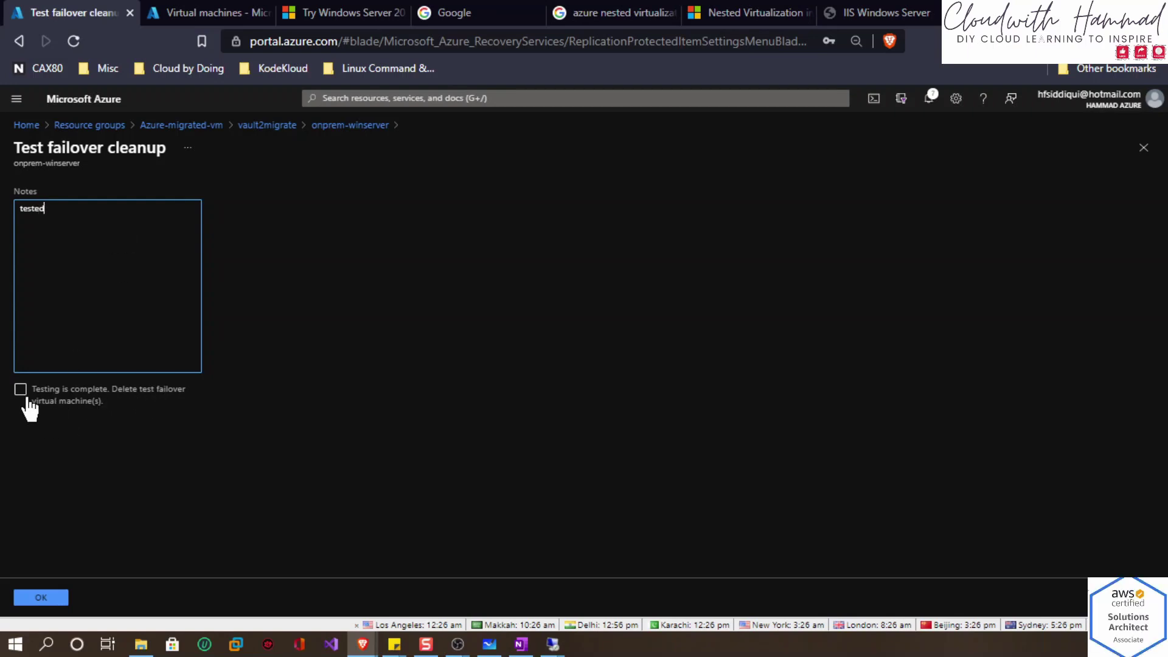
{"action": "left_click", "coordinate": [23, 393]}
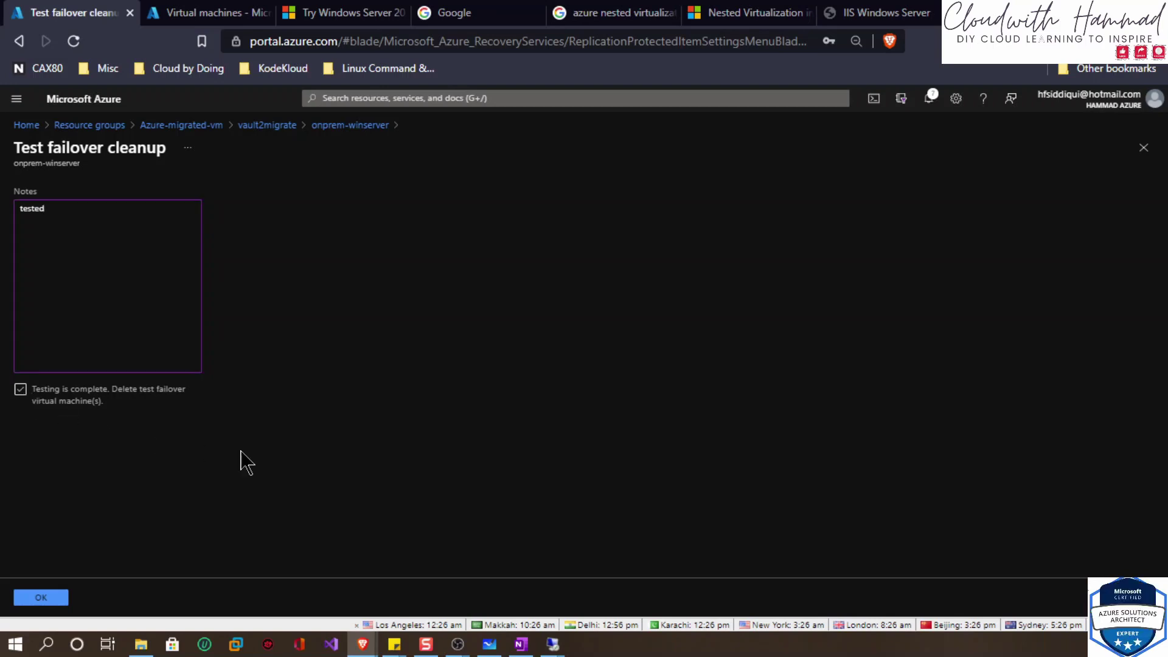
{"action": "left_click", "coordinate": [49, 599]}
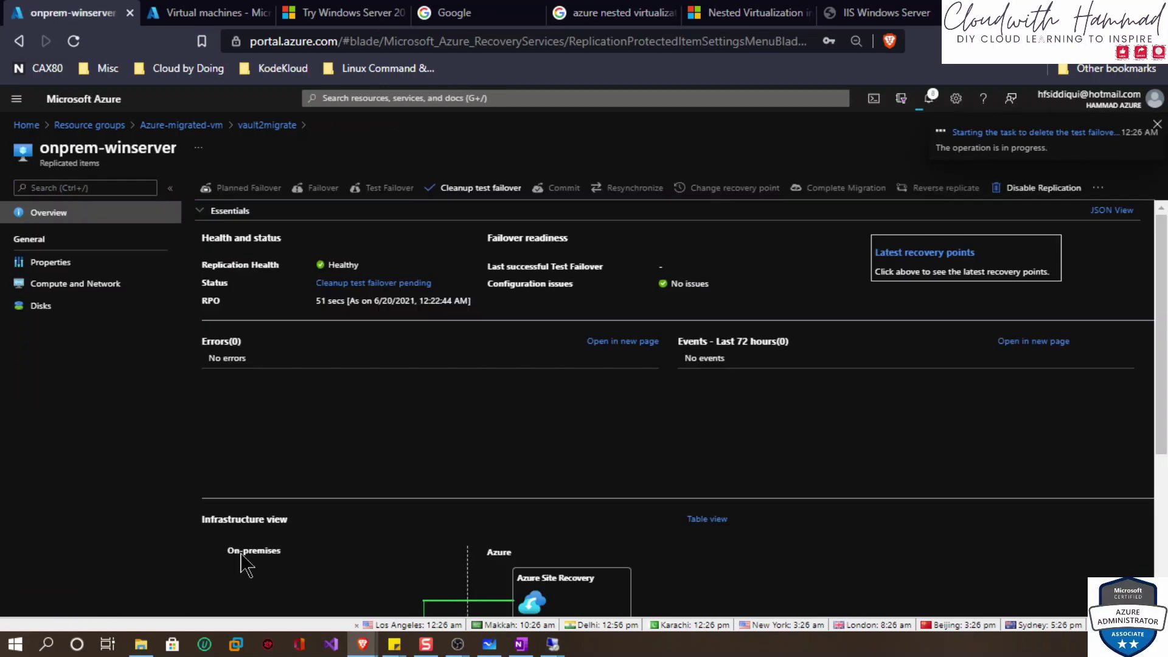
Check the on-premises VM in its Remote Desktop session, then come back to the portal.
{"action": "scroll", "coordinate": [525, 581], "scroll_direction": "down", "scroll_amount": 4}
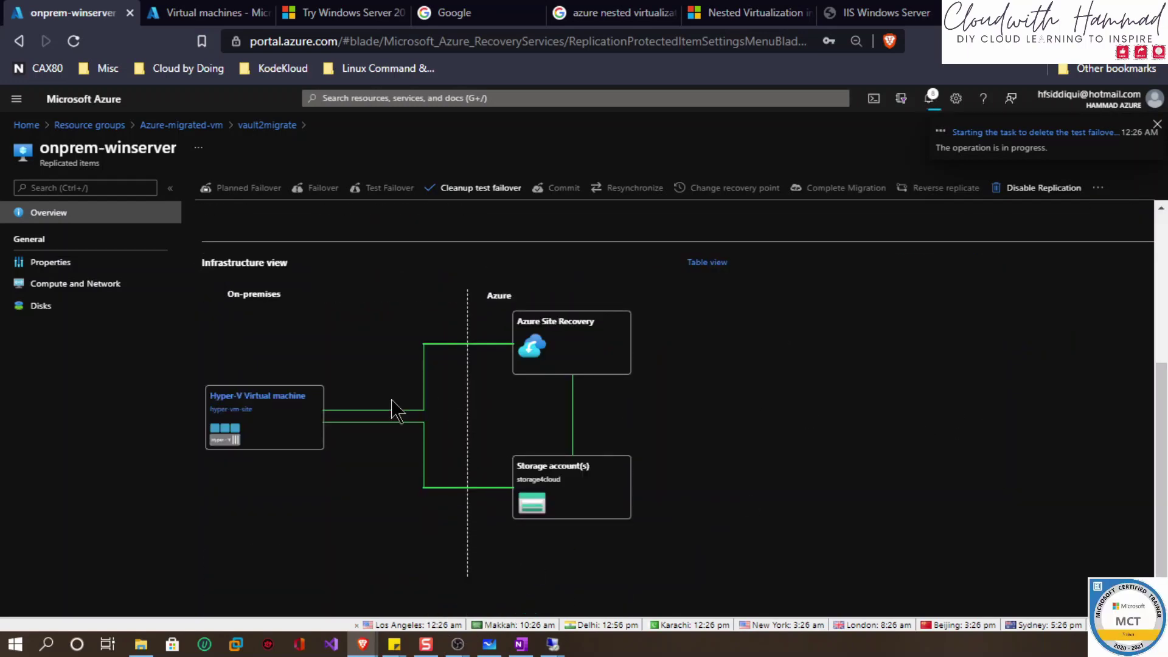
{"action": "mouse_move", "coordinate": [552, 643]}
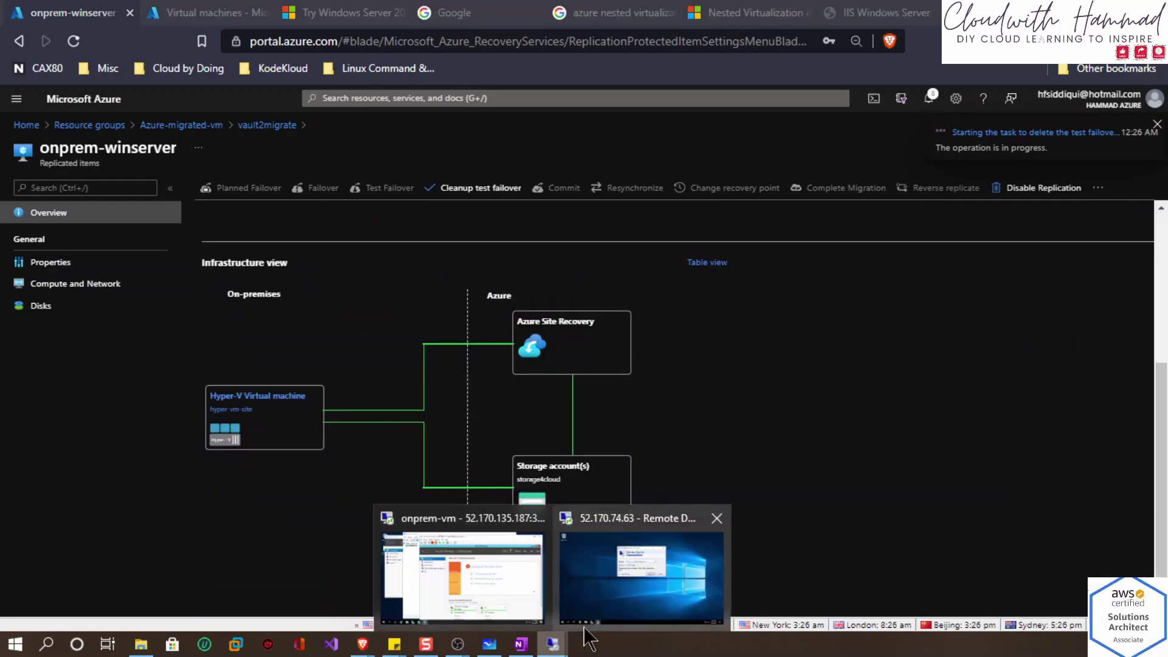
{"action": "left_click", "coordinate": [521, 590]}
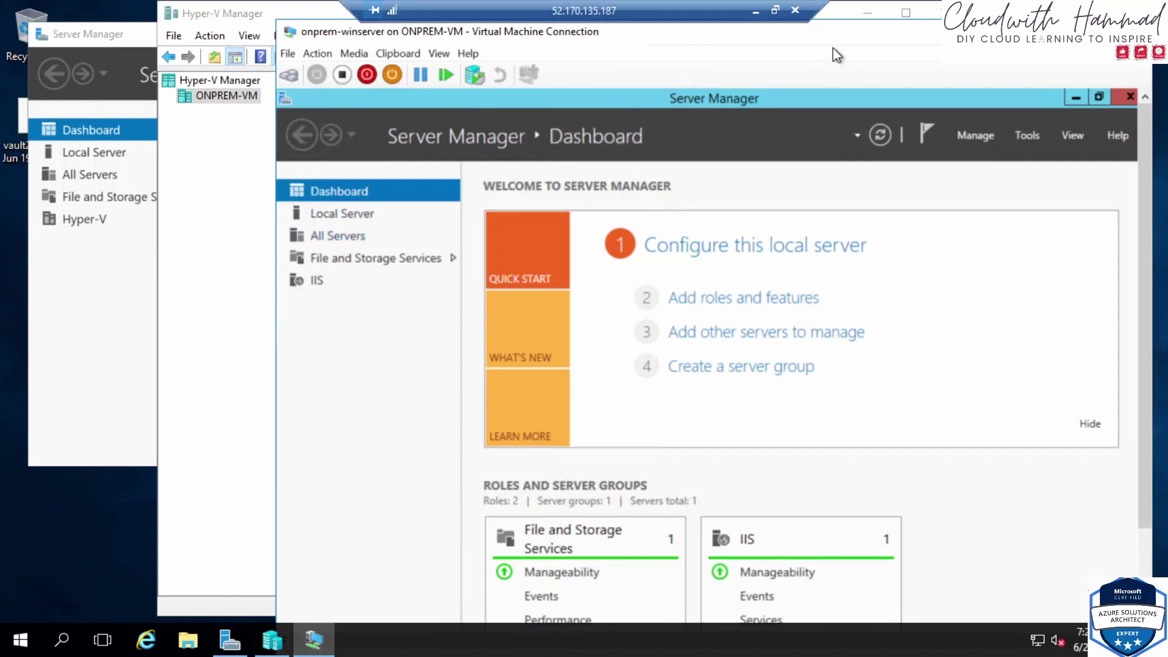
{"action": "left_click", "coordinate": [755, 11]}
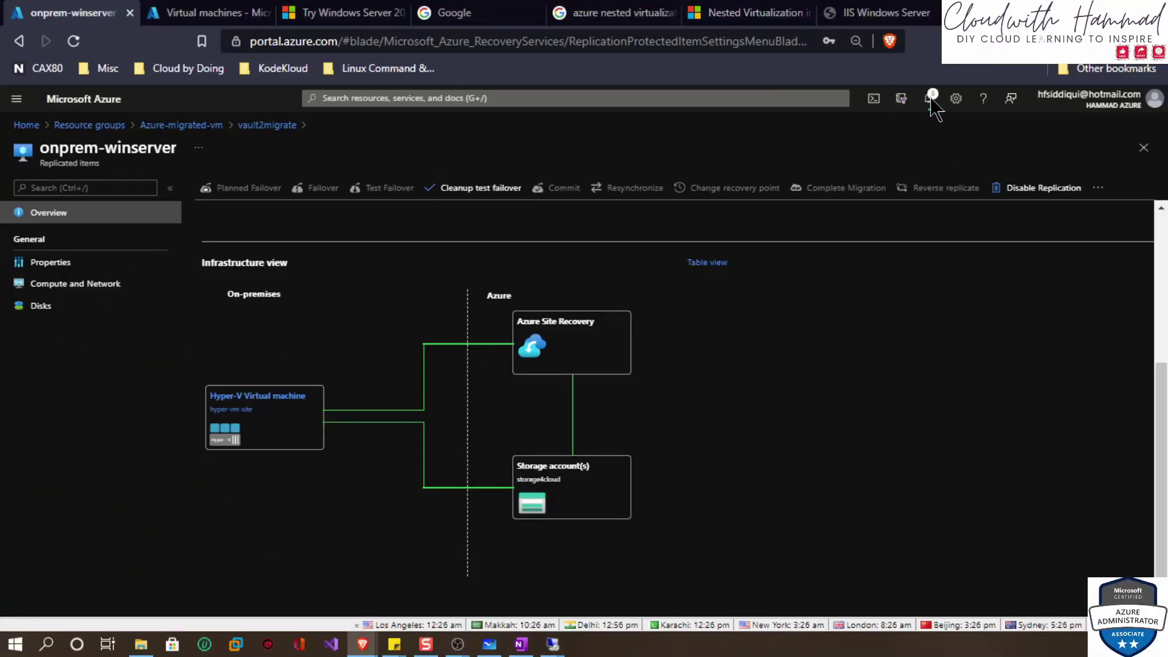
Open the running test failover cleanup job from Notifications.
{"action": "left_click", "coordinate": [930, 102]}
{"action": "left_click", "coordinate": [932, 103]}
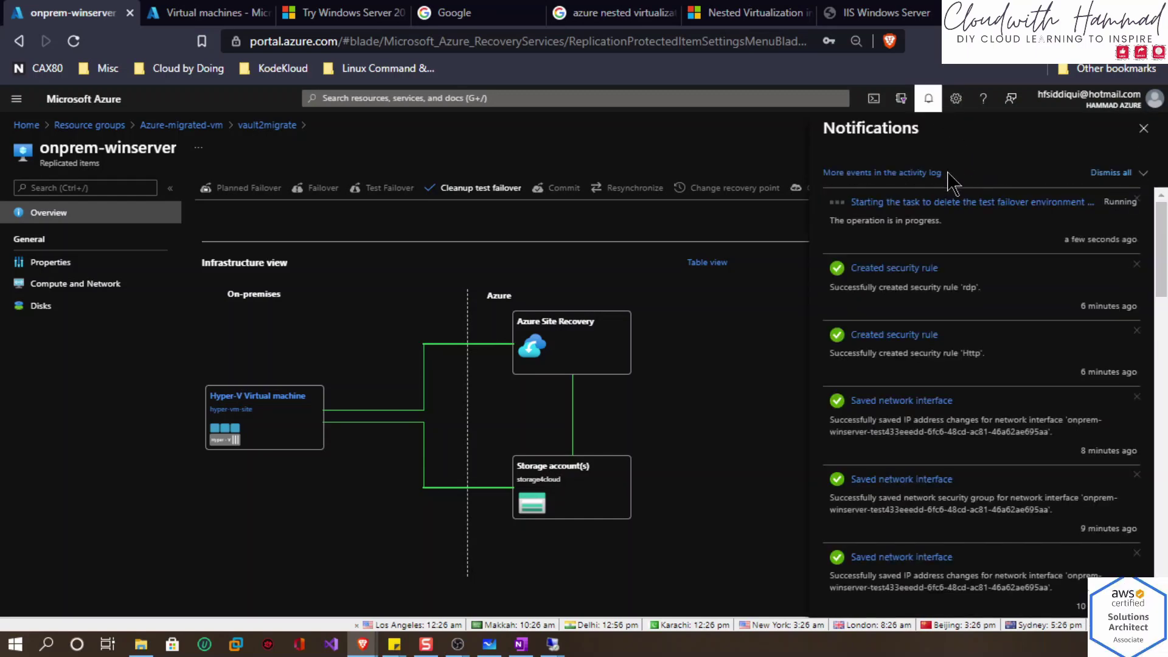
{"action": "left_click", "coordinate": [963, 205]}
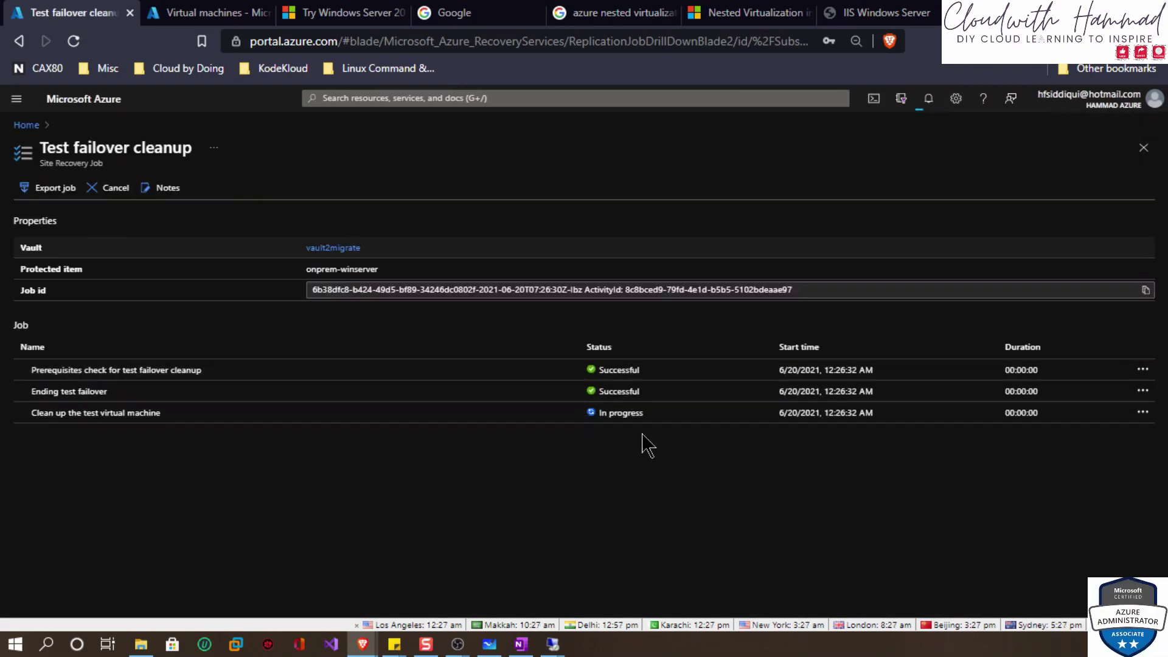
Open the Azure-migrated-vm resource group from Home and refresh its resource list.
{"action": "left_click", "coordinate": [210, 15]}
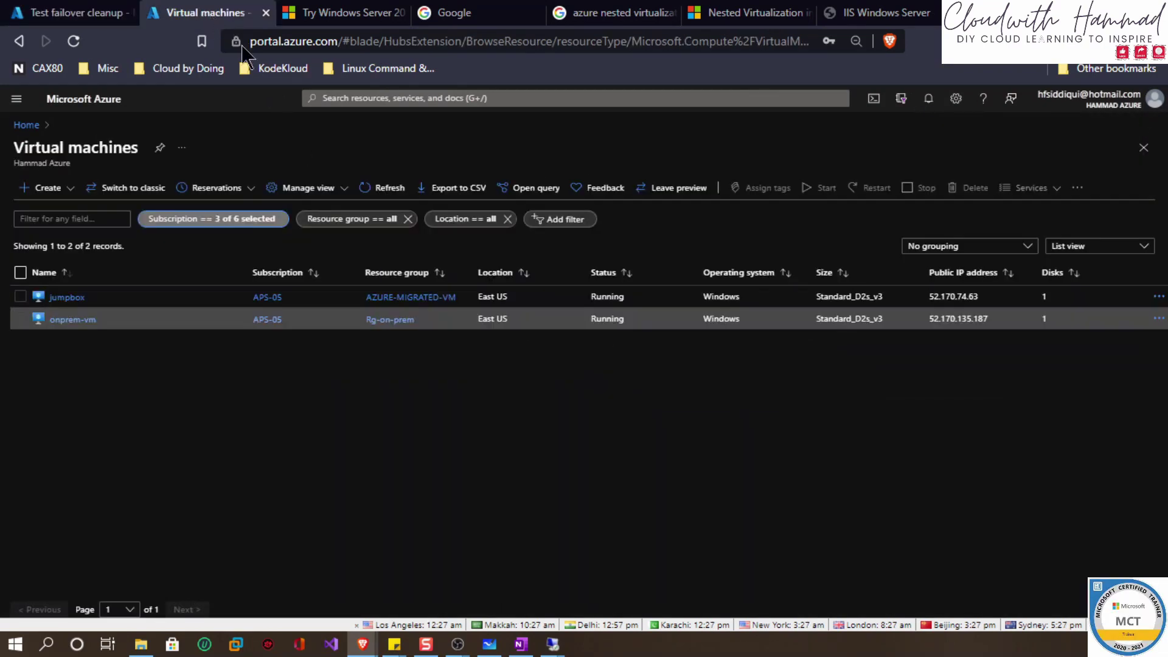
{"action": "left_click", "coordinate": [26, 125]}
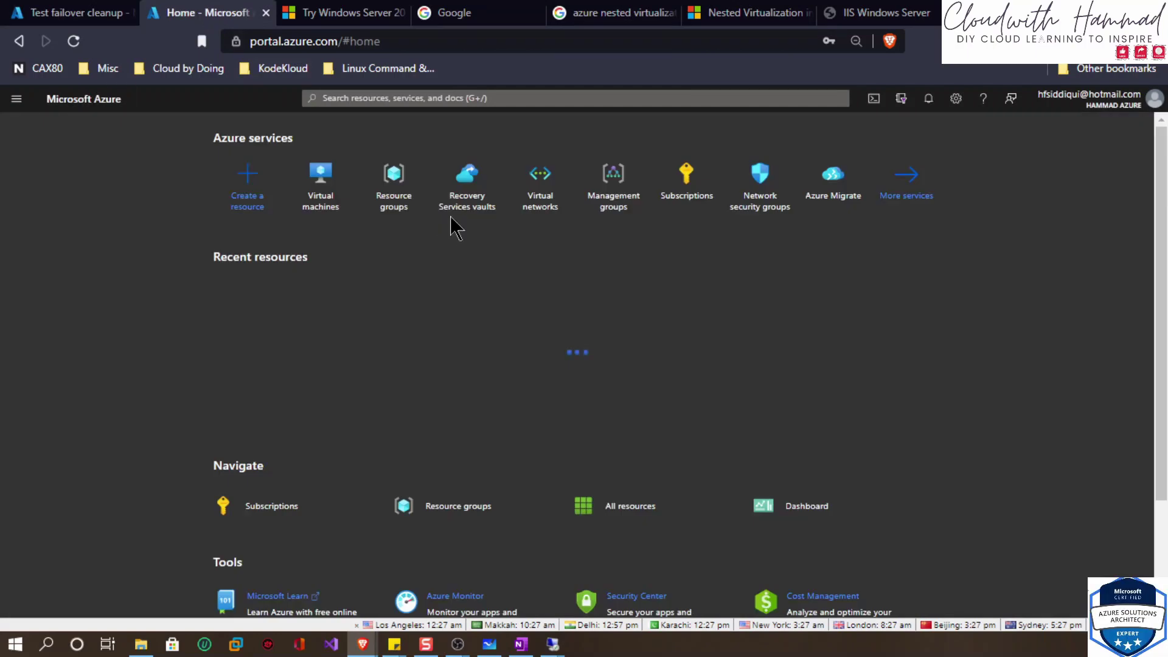
{"action": "left_click", "coordinate": [393, 177]}
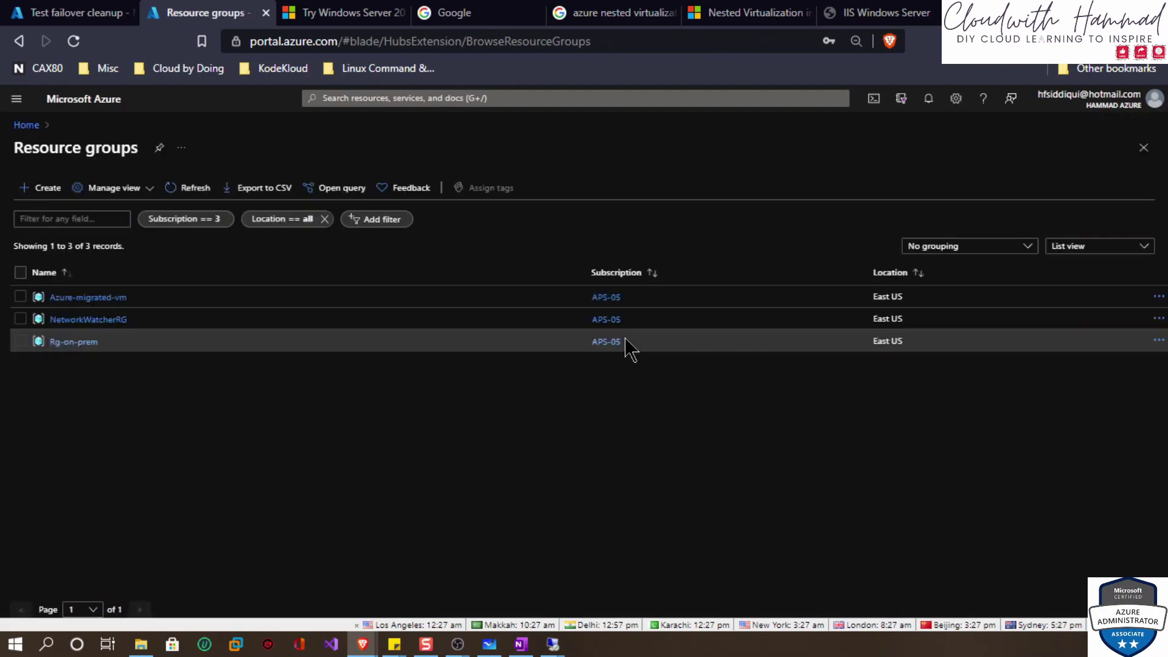
{"action": "left_click", "coordinate": [105, 297]}
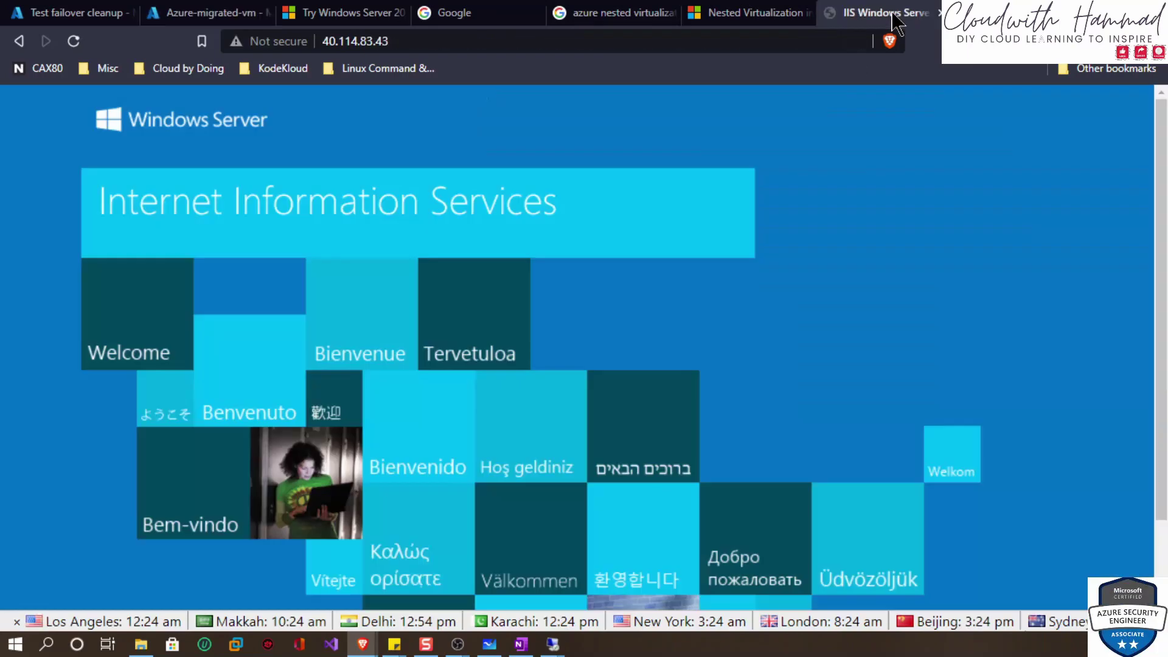
{"action": "left_click", "coordinate": [73, 41]}
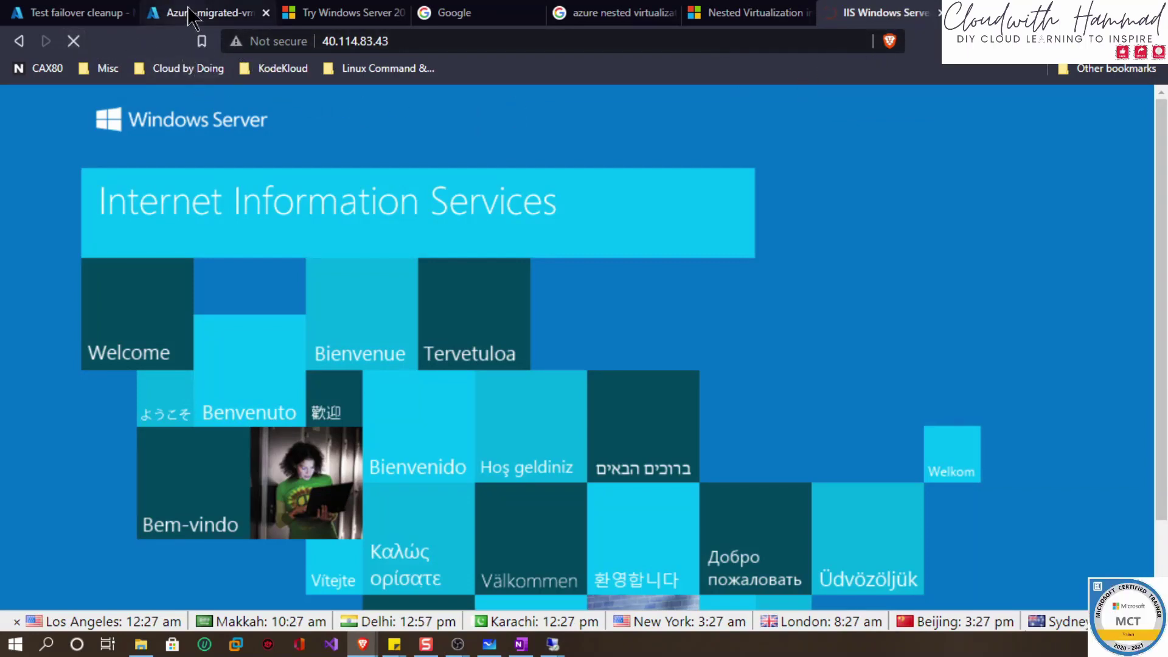
{"action": "left_click", "coordinate": [100, 12]}
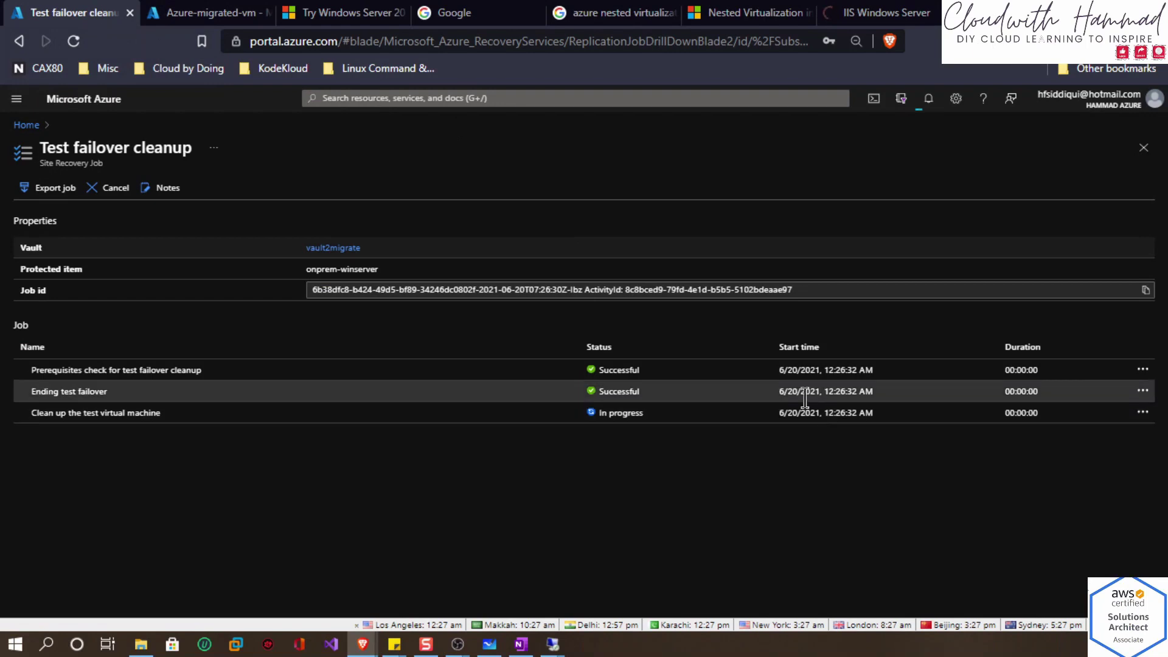
{"action": "left_click", "coordinate": [219, 12]}
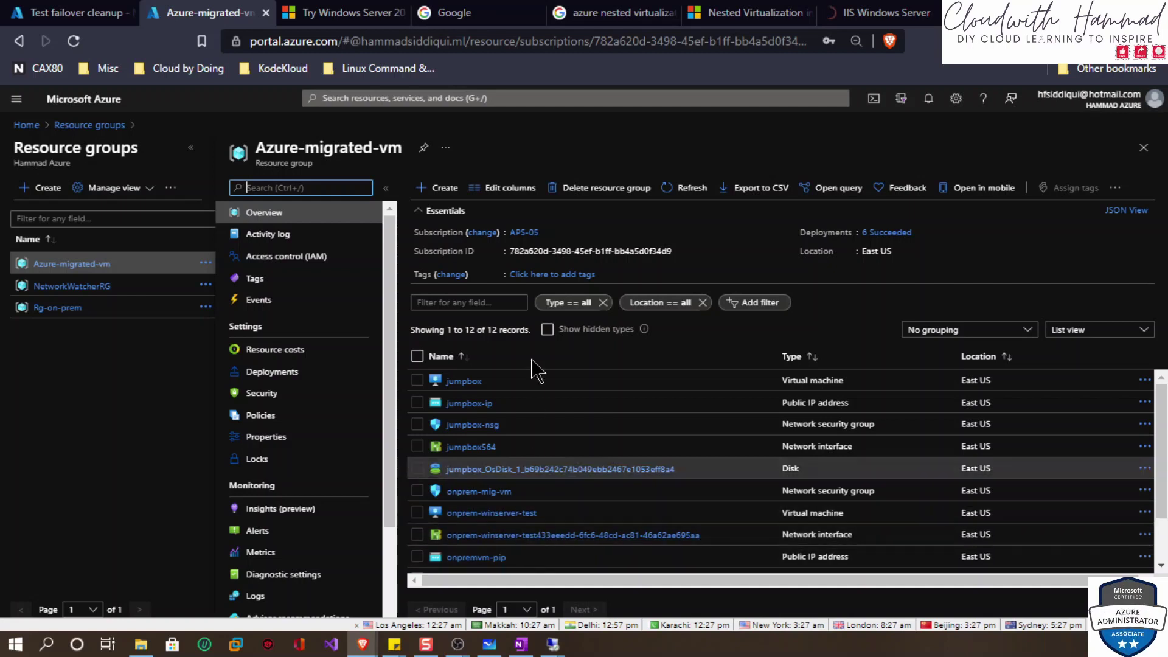
{"action": "left_click", "coordinate": [671, 189]}
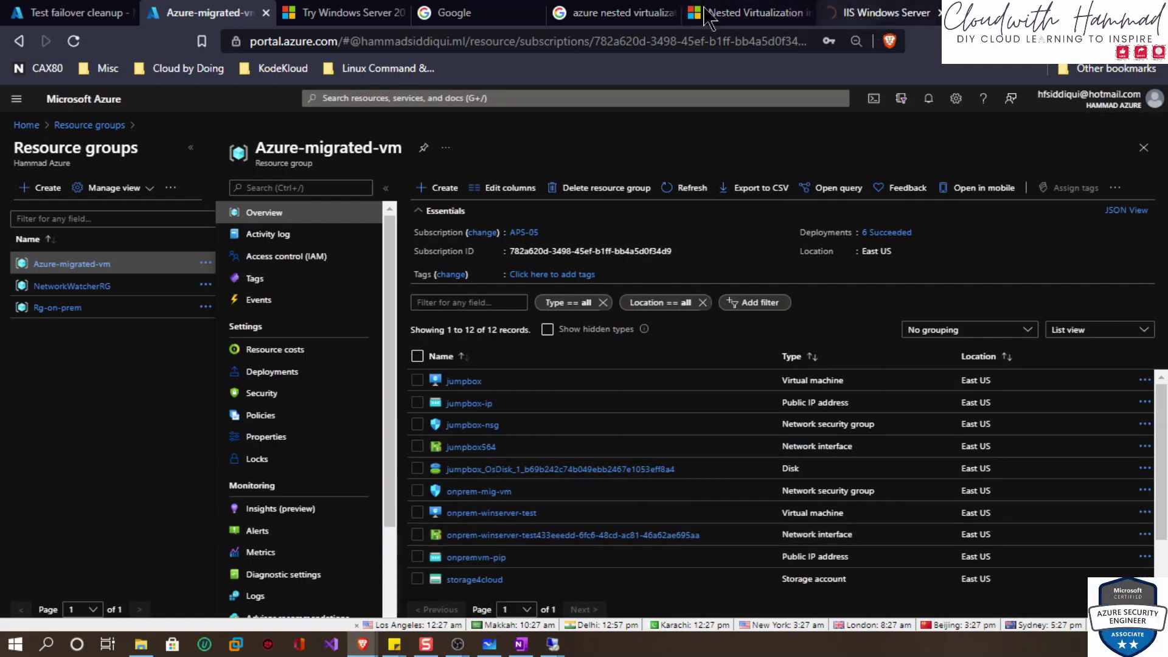
Check whether the IIS test page still responds and refresh the resource group again.
{"action": "left_click", "coordinate": [853, 12]}
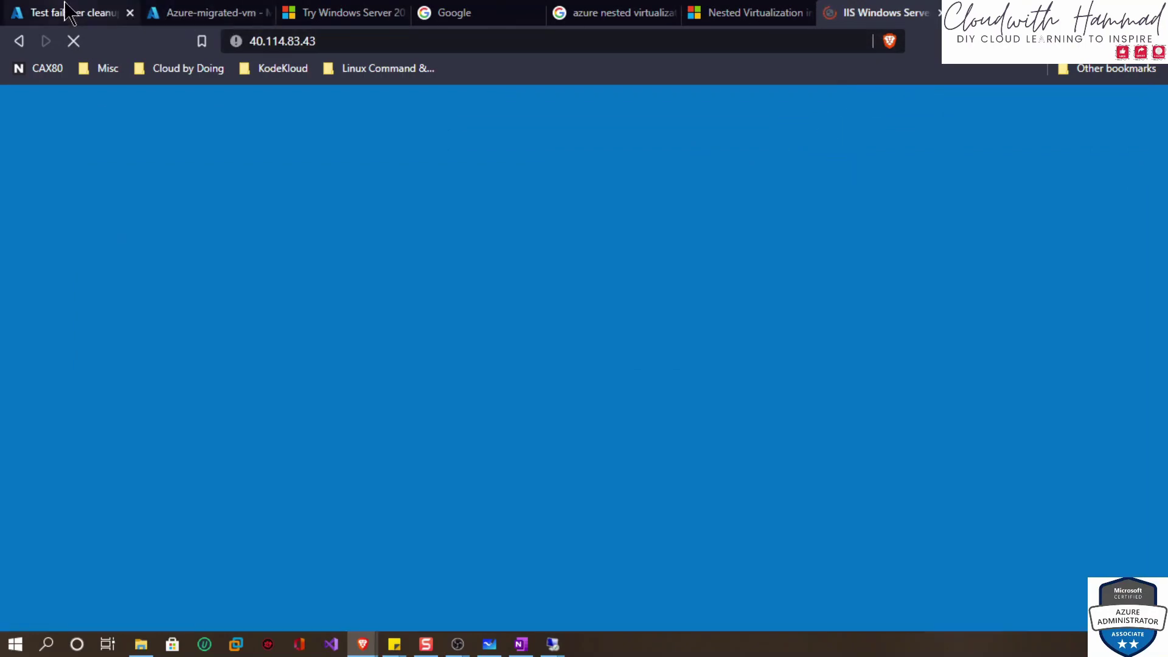
{"action": "left_click", "coordinate": [67, 12]}
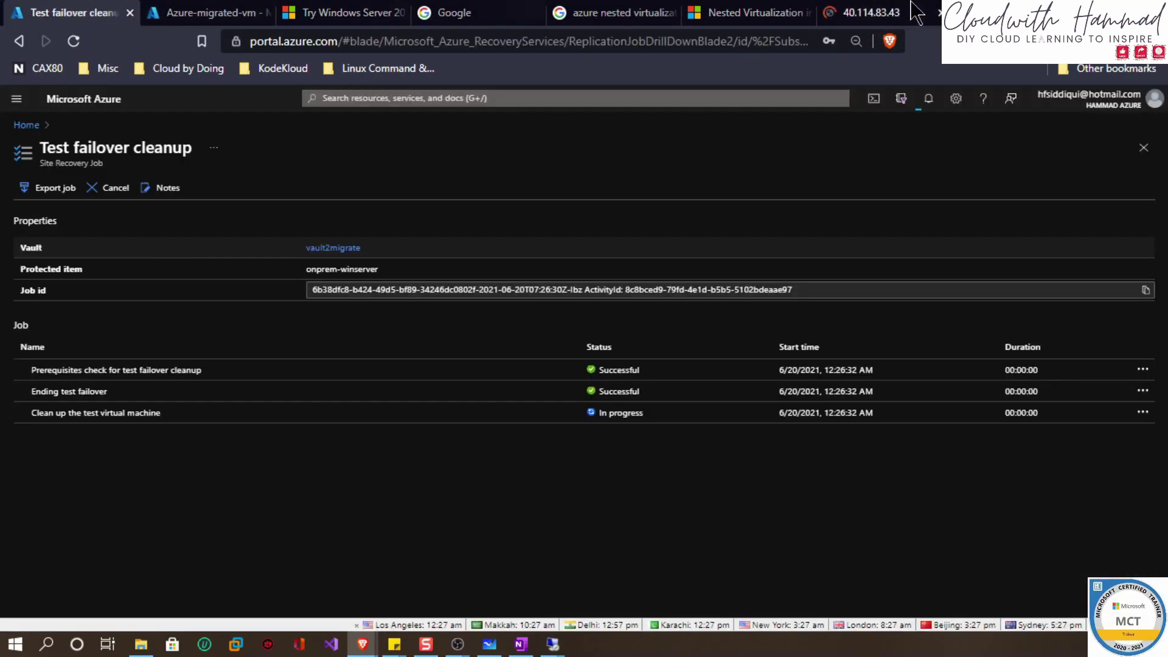
{"action": "left_click", "coordinate": [869, 12]}
{"action": "left_click", "coordinate": [41, 13]}
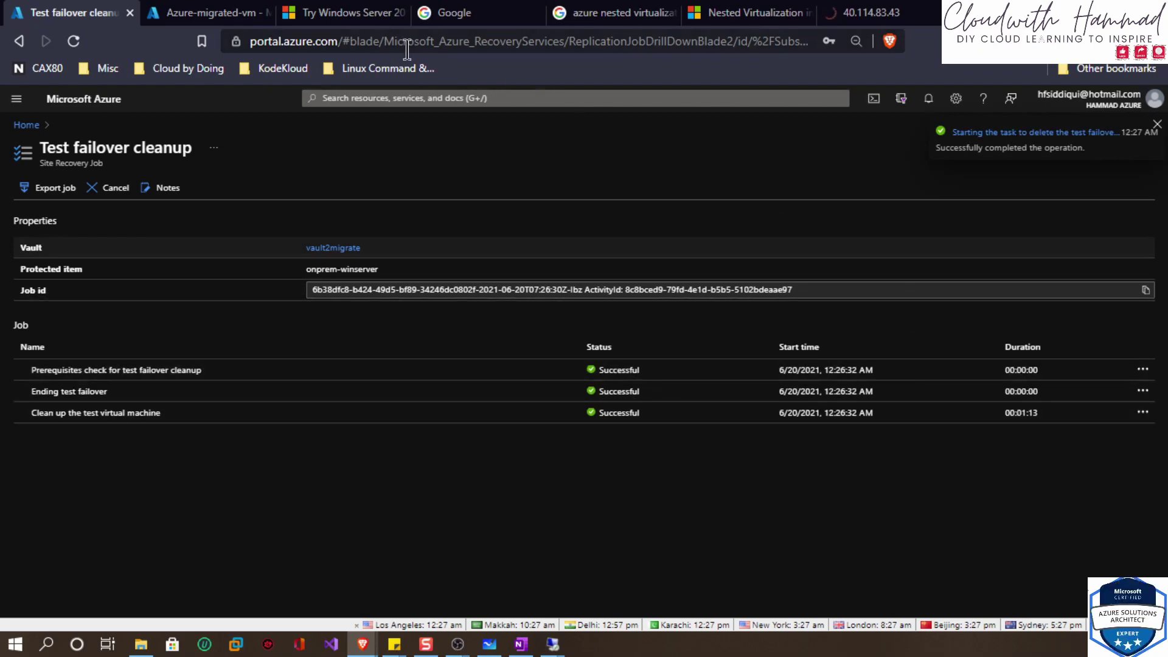
{"action": "left_click", "coordinate": [204, 12]}
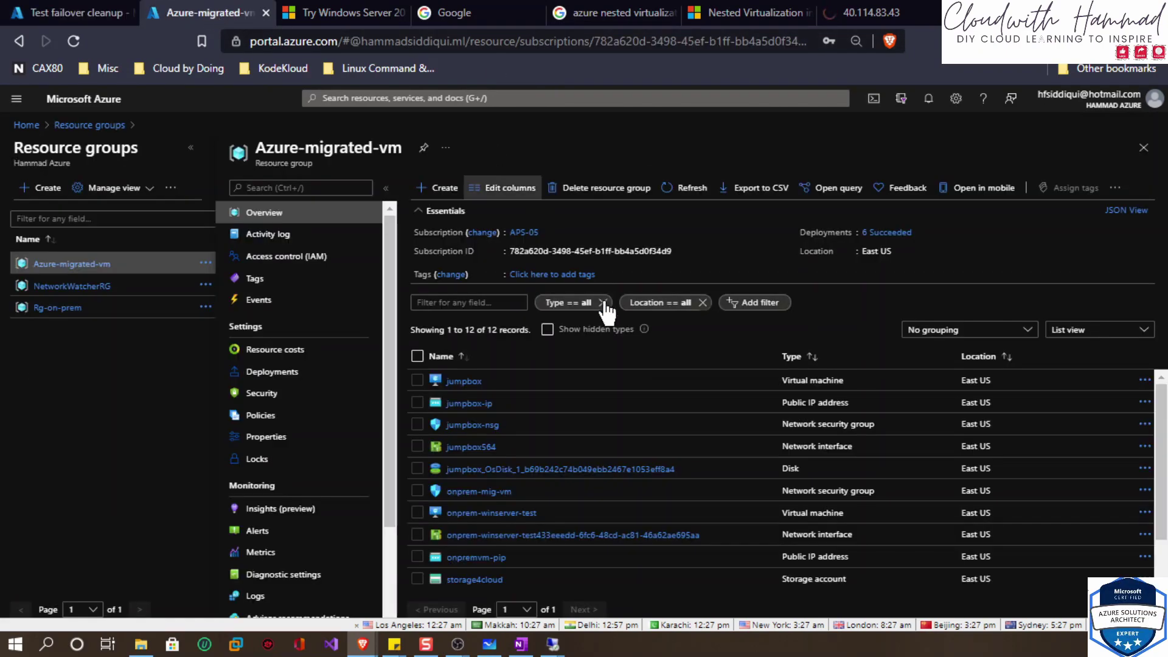
{"action": "left_click", "coordinate": [683, 188]}
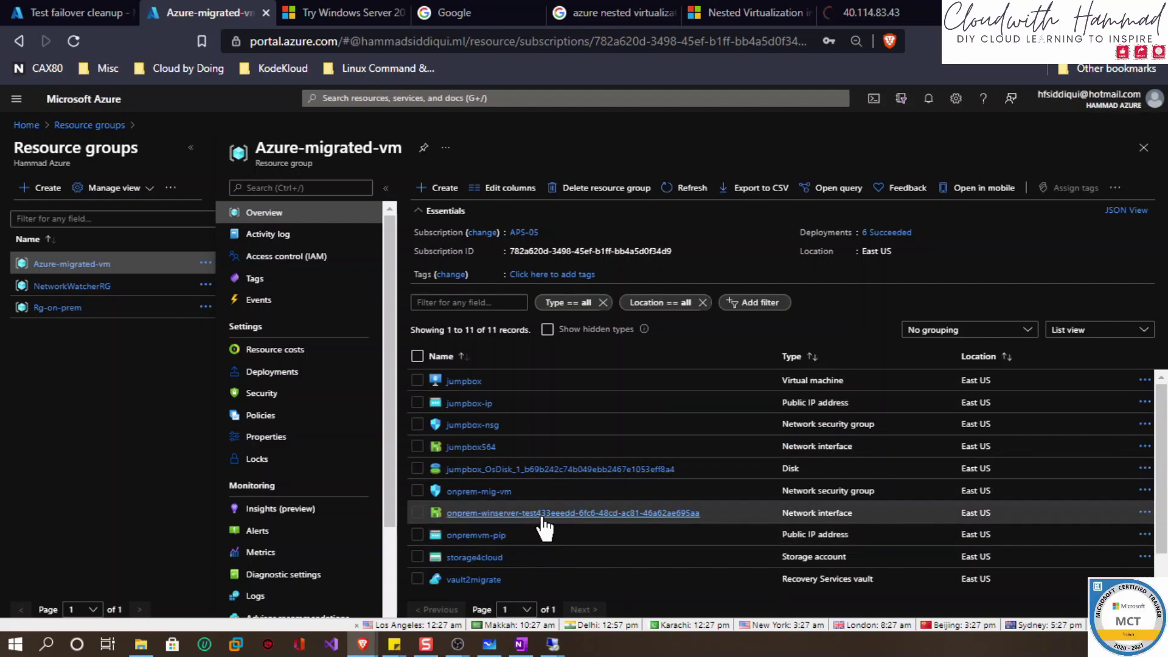
Confirm all three cleanup job steps succeeded, then close the job page to return Home.
{"action": "scroll", "coordinate": [531, 548], "scroll_direction": "down", "scroll_amount": 1}
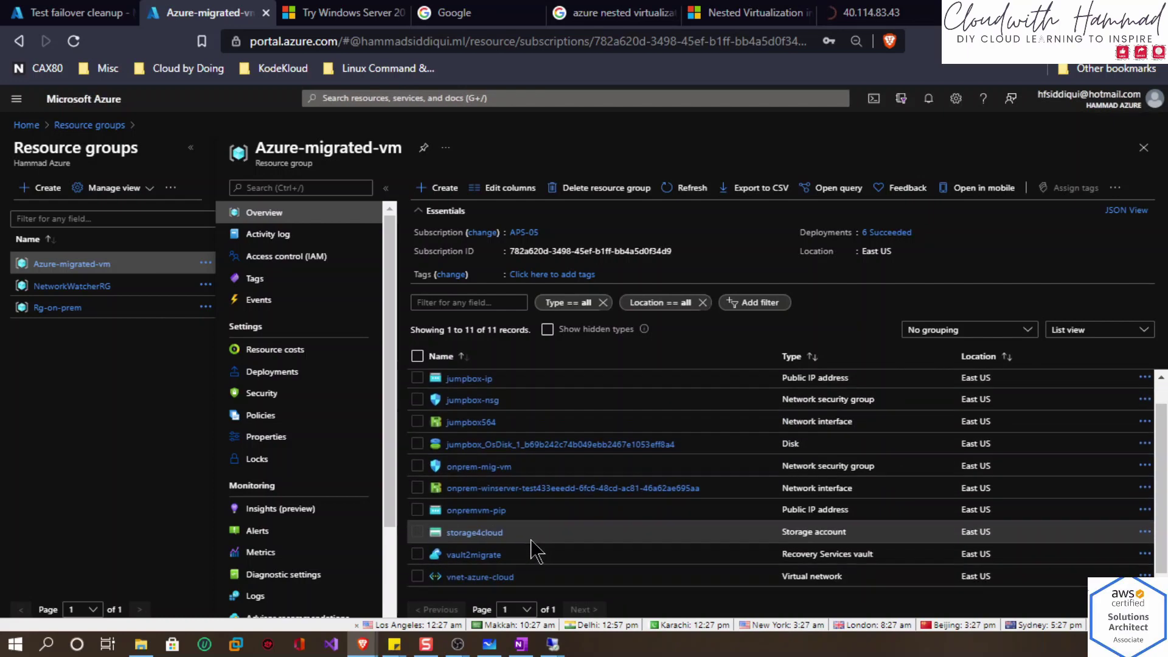
{"action": "scroll", "coordinate": [531, 566], "scroll_direction": "up", "scroll_amount": 1}
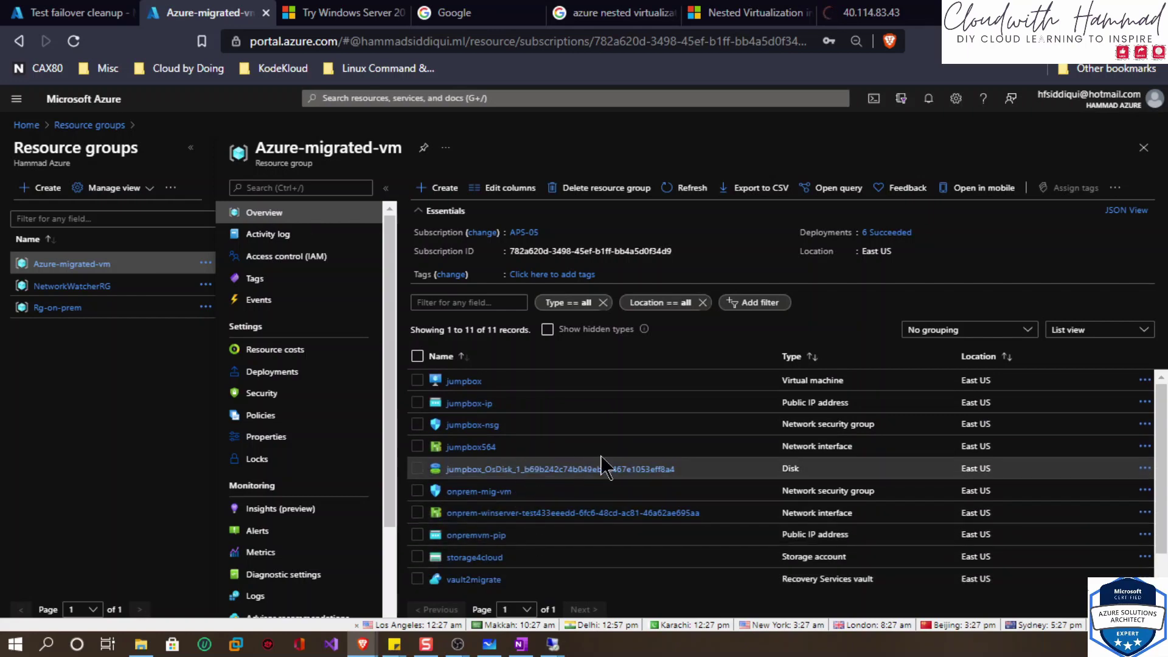
{"action": "left_click", "coordinate": [675, 187]}
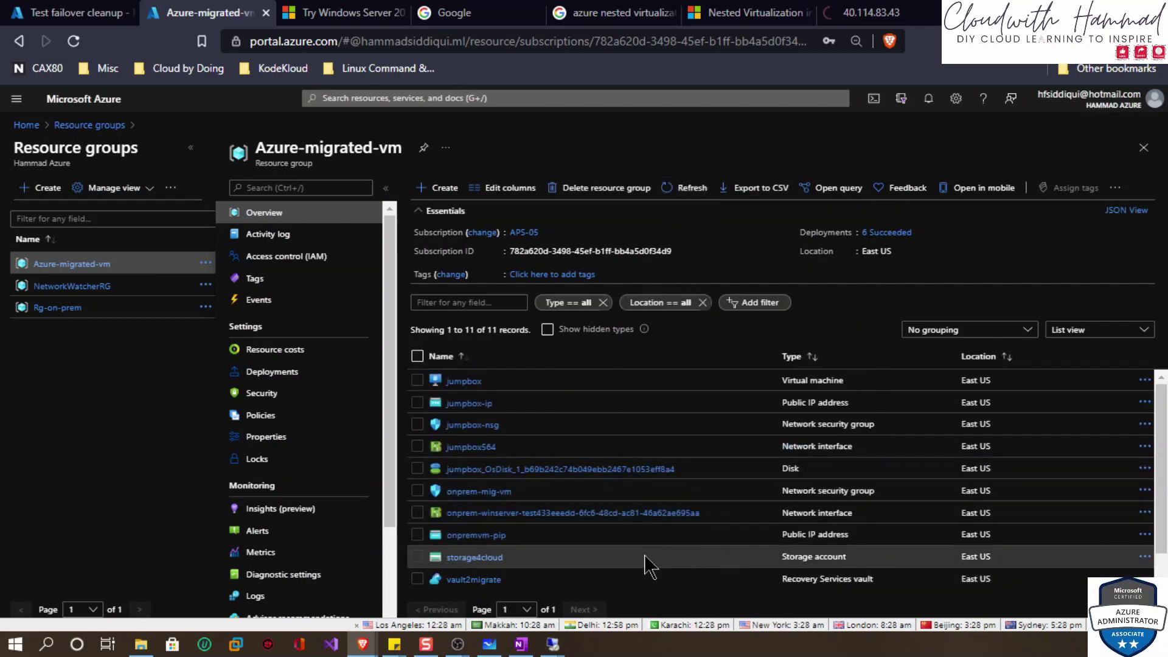
{"action": "left_click", "coordinate": [91, 14]}
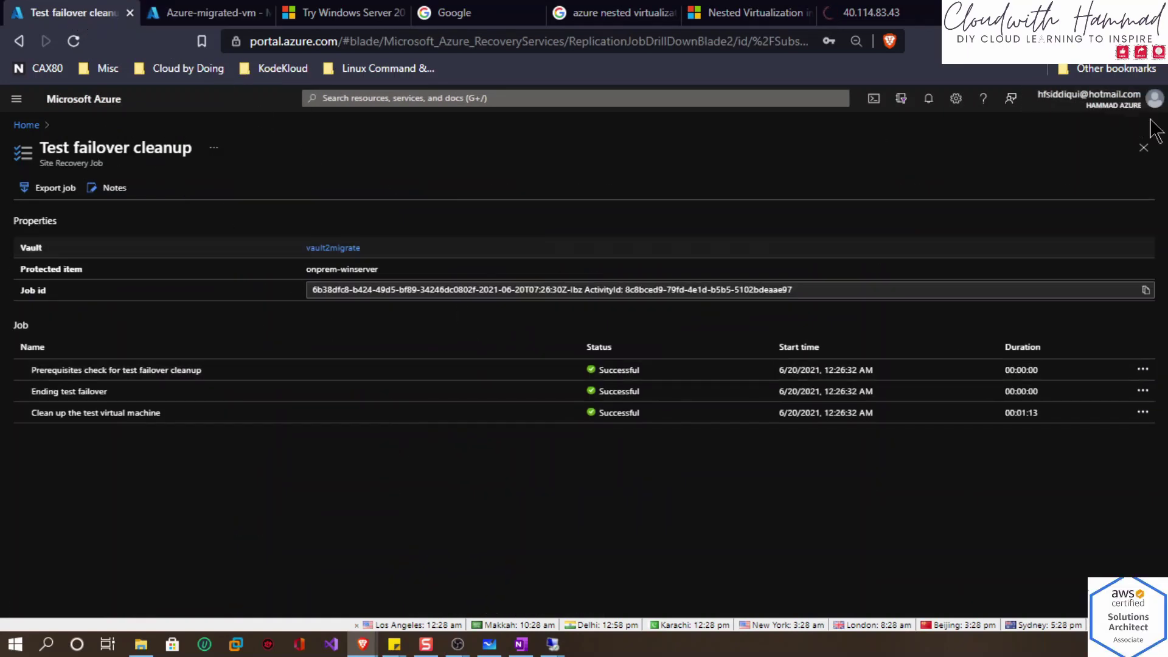
{"action": "left_click", "coordinate": [1143, 148]}
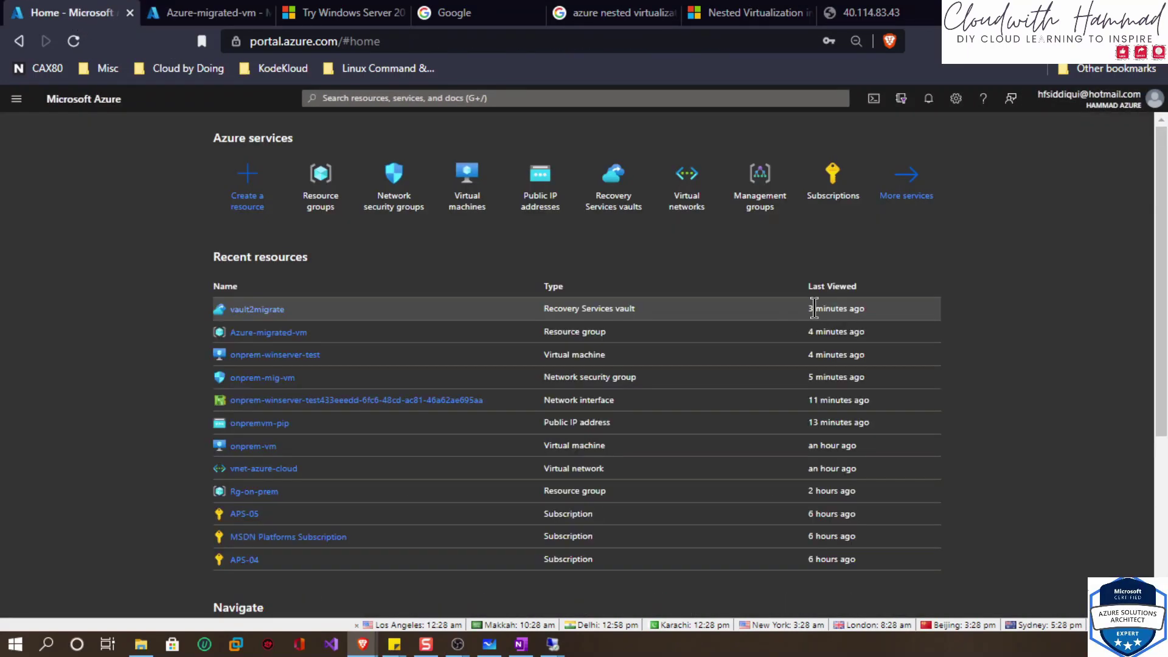
Open onprem-winserver via vault2migrate's Replicated items and view its Compute and Network settings.
{"action": "left_click", "coordinate": [259, 309]}
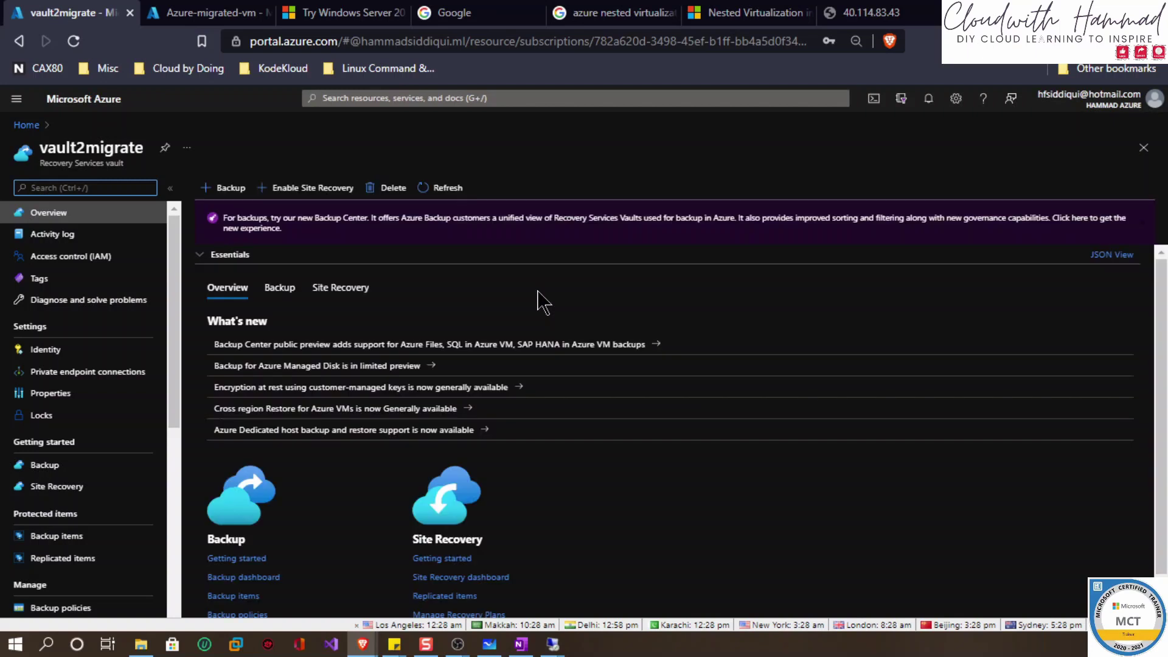
{"action": "left_click", "coordinate": [63, 560]}
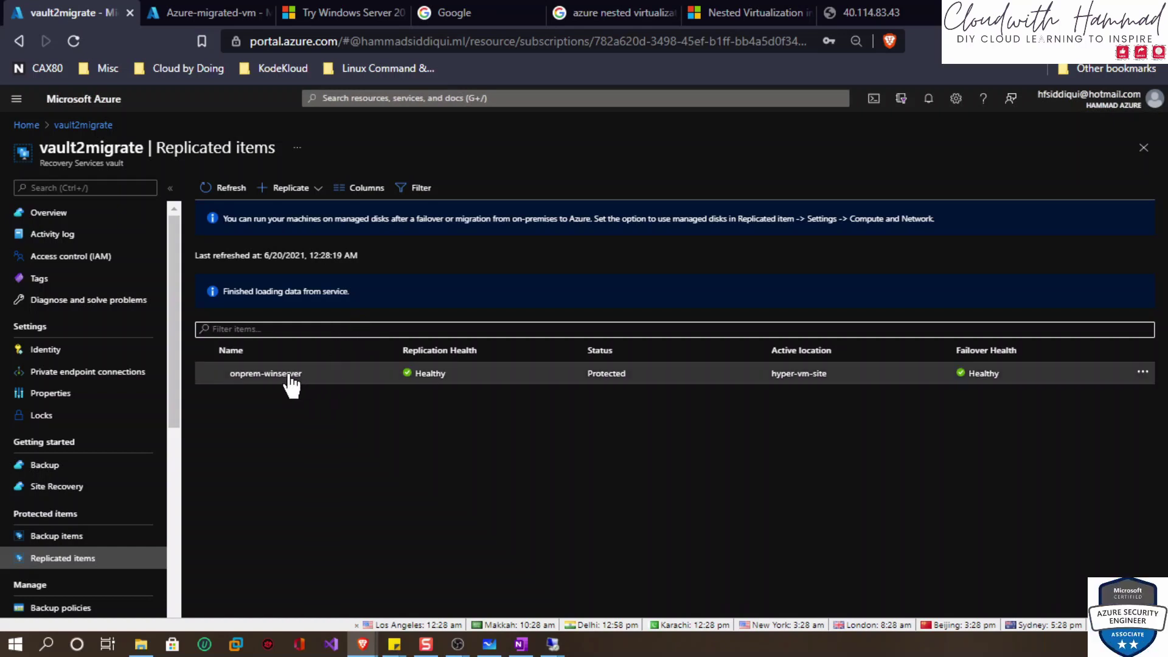
{"action": "left_click", "coordinate": [290, 376]}
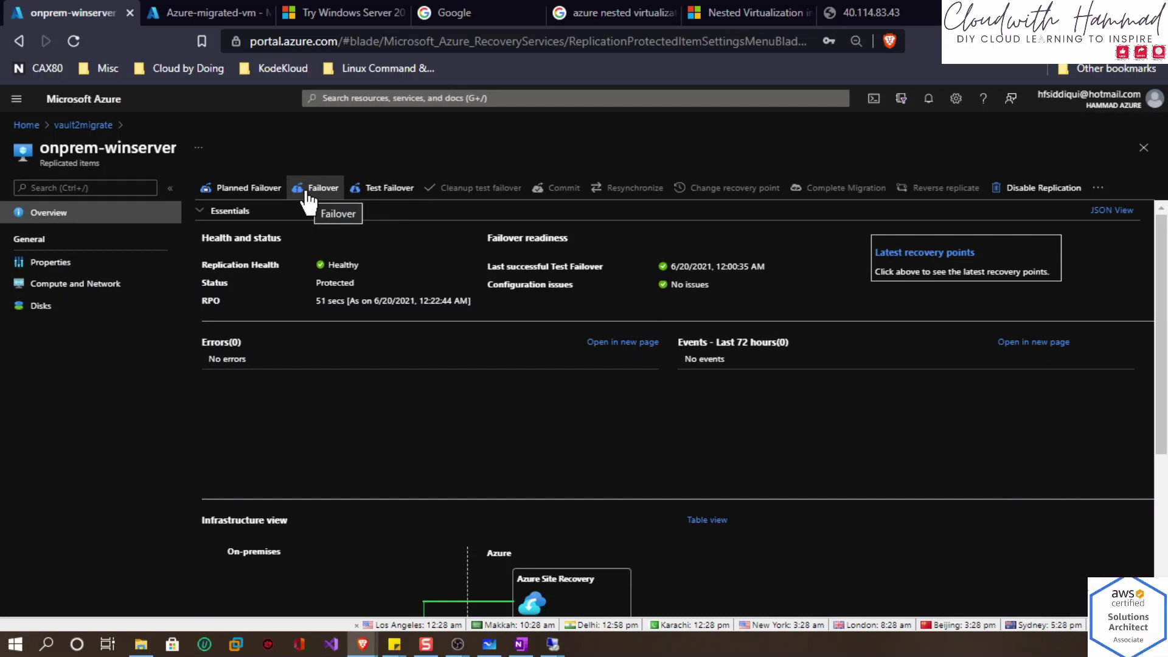
{"action": "left_click", "coordinate": [82, 286]}
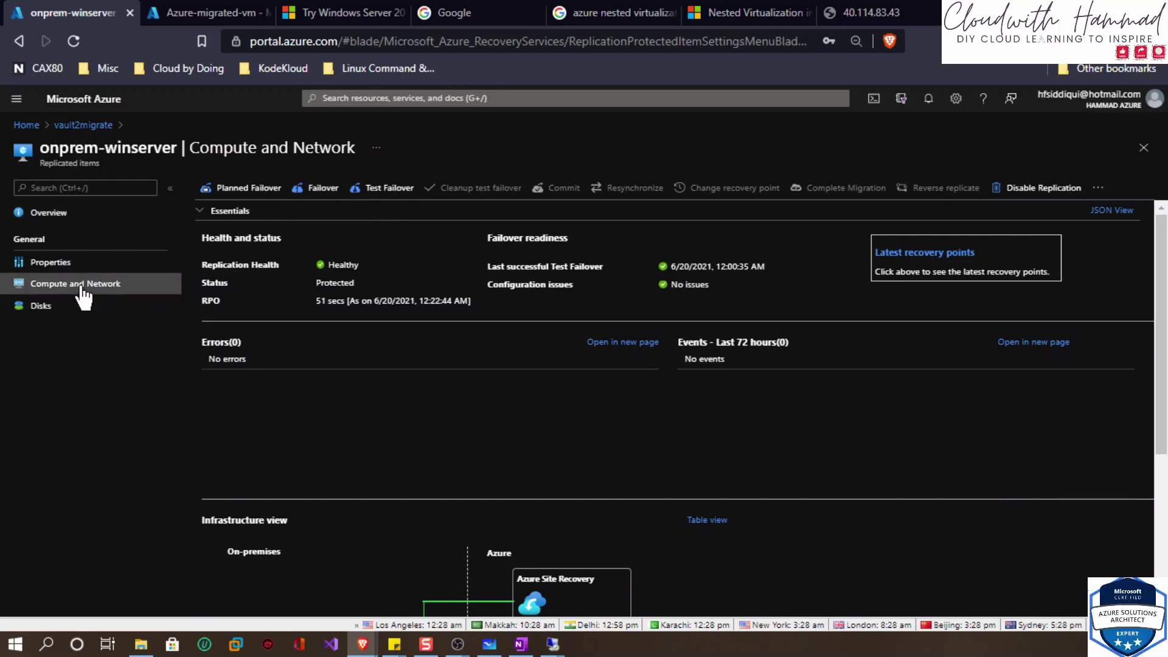
Review onprem-winserver's disks, then set Use managed disks to Yes in Compute and Network.
{"action": "left_click", "coordinate": [59, 308]}
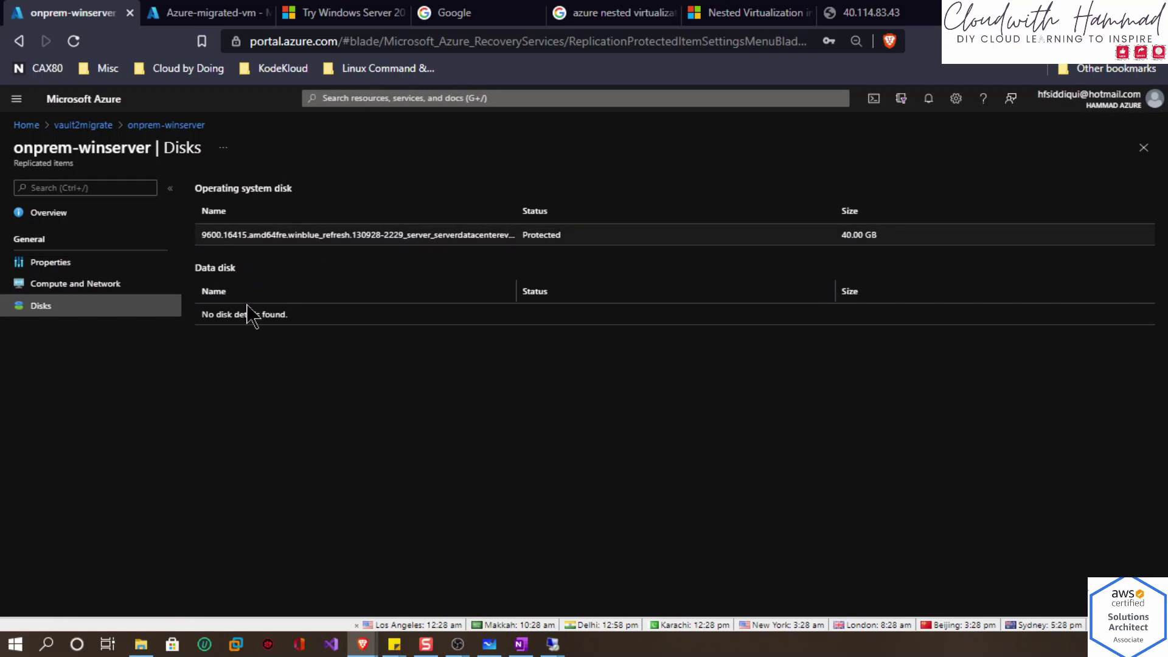
{"action": "left_click", "coordinate": [54, 285]}
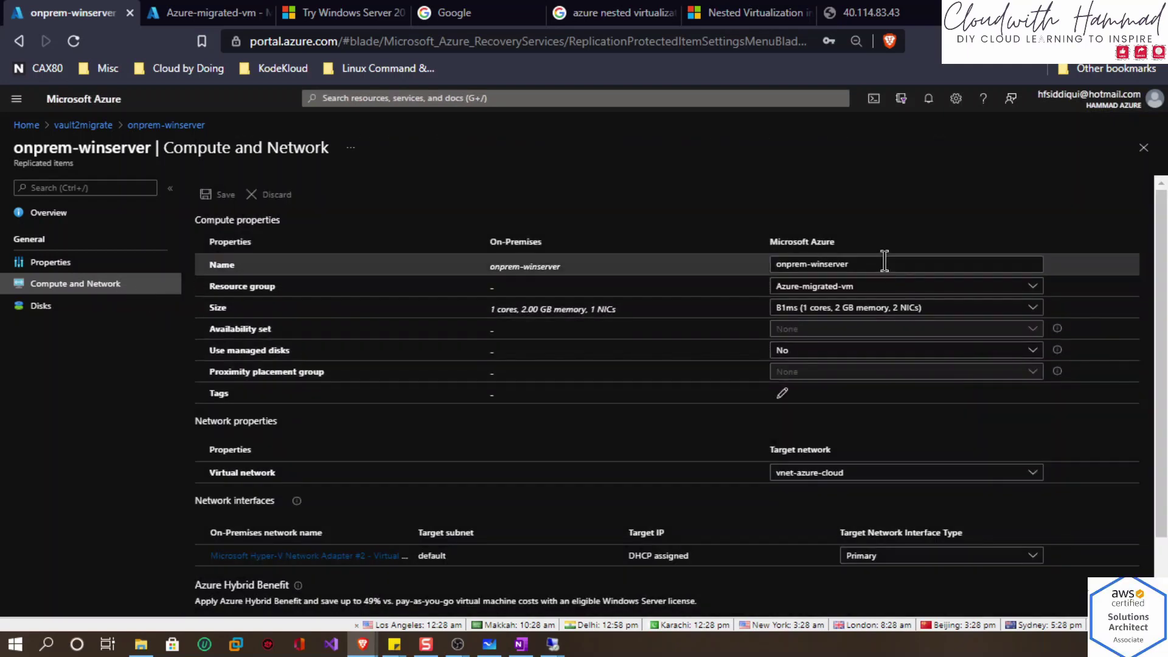
{"action": "left_click", "coordinate": [824, 328]}
{"action": "left_click", "coordinate": [864, 351]}
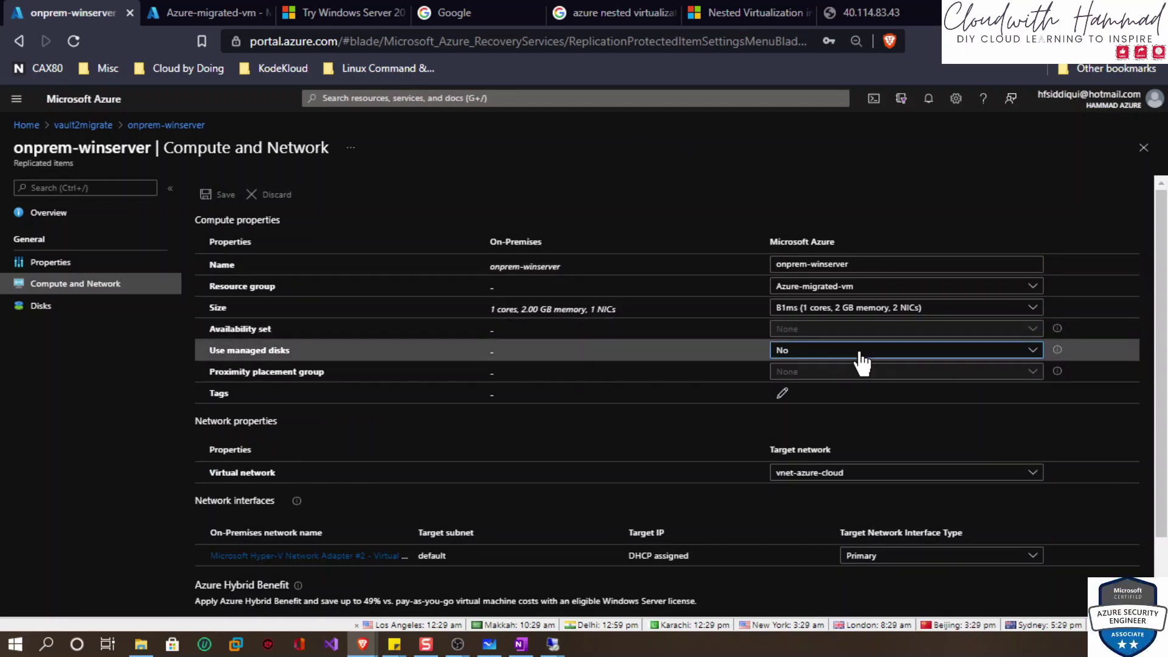
{"action": "left_click", "coordinate": [825, 372]}
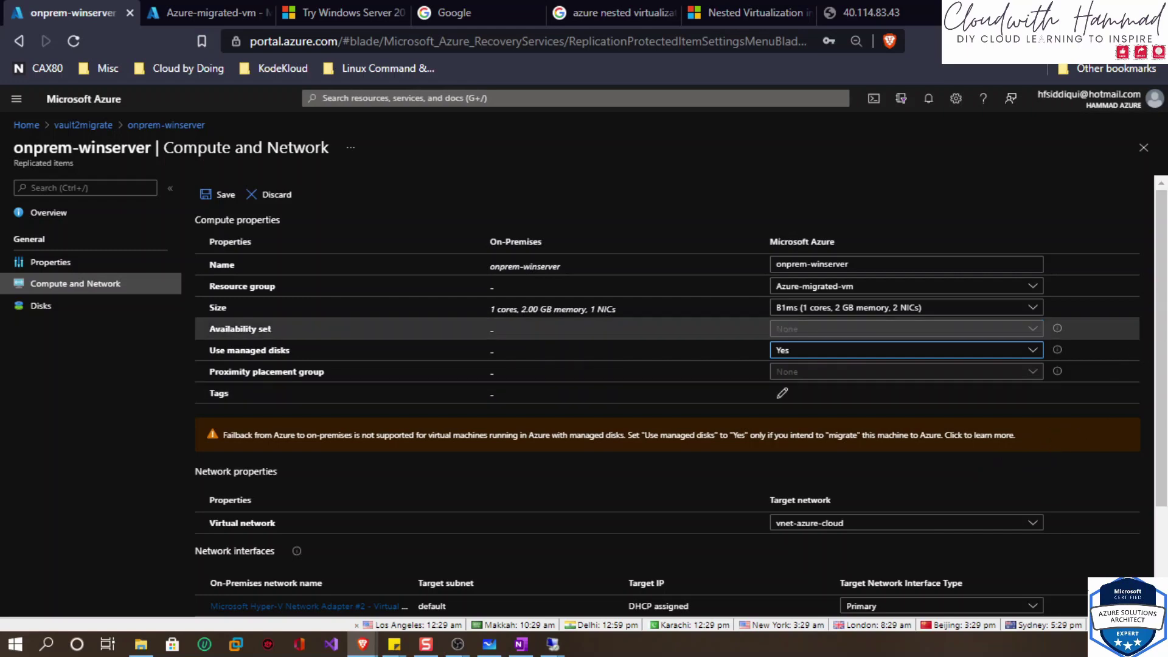
Keep vnet-azure-cloud as the target virtual network and save the compute settings.
{"action": "scroll", "coordinate": [1162, 267], "scroll_direction": "down", "scroll_amount": 1}
{"action": "scroll", "coordinate": [900, 444], "scroll_direction": "down", "scroll_amount": 1}
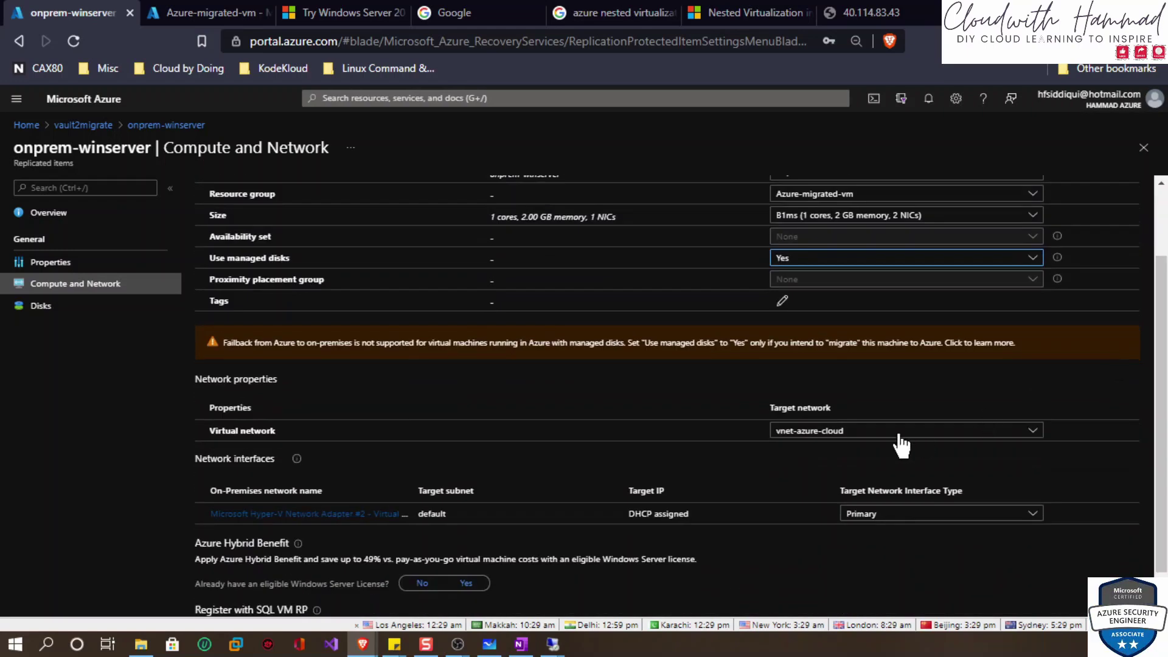
{"action": "left_click", "coordinate": [868, 433]}
{"action": "left_click", "coordinate": [869, 434]}
{"action": "left_click", "coordinate": [868, 434]}
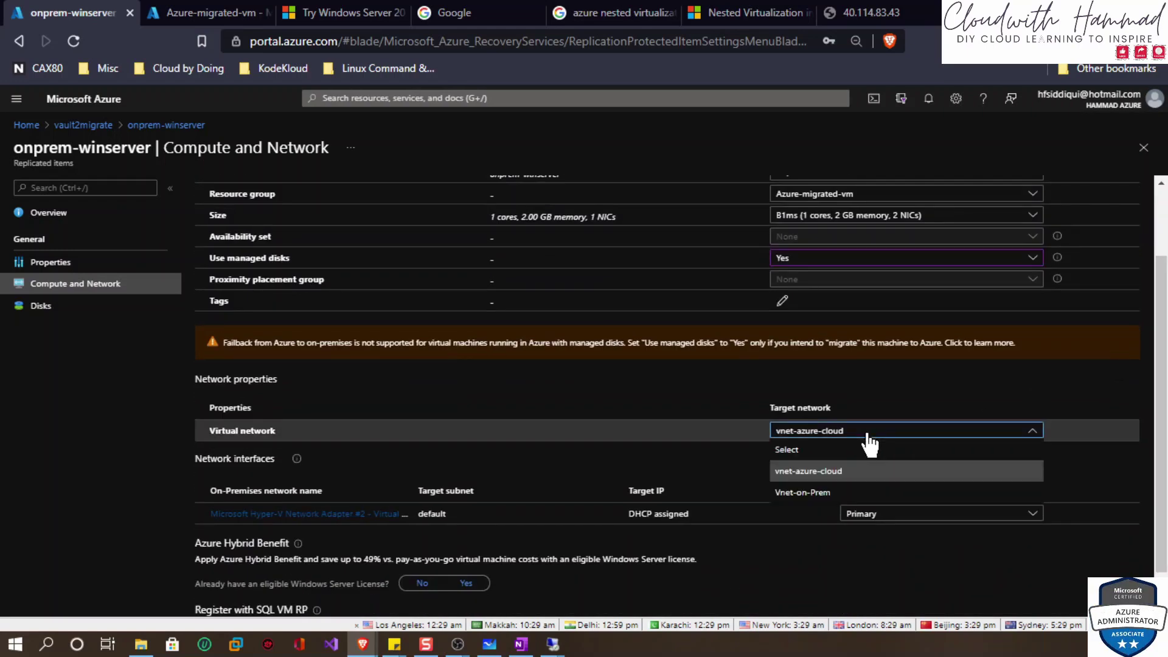
{"action": "left_click", "coordinate": [868, 434]}
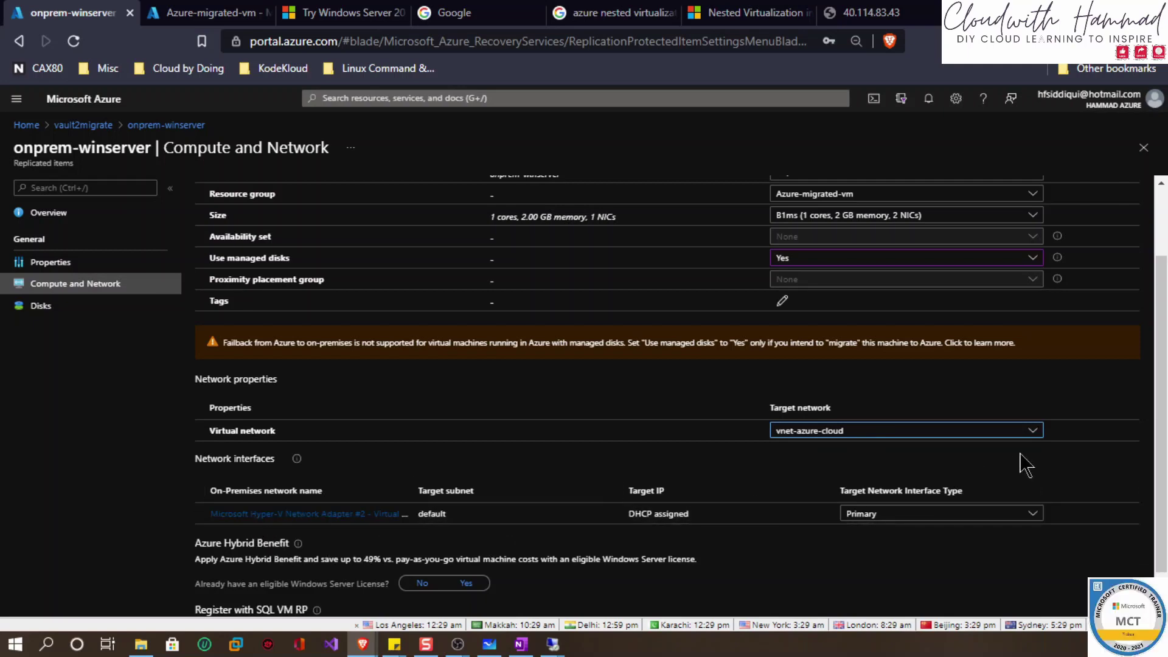
{"action": "left_click_drag", "start_coordinate": [1160, 404], "coordinate": [1165, 430]}
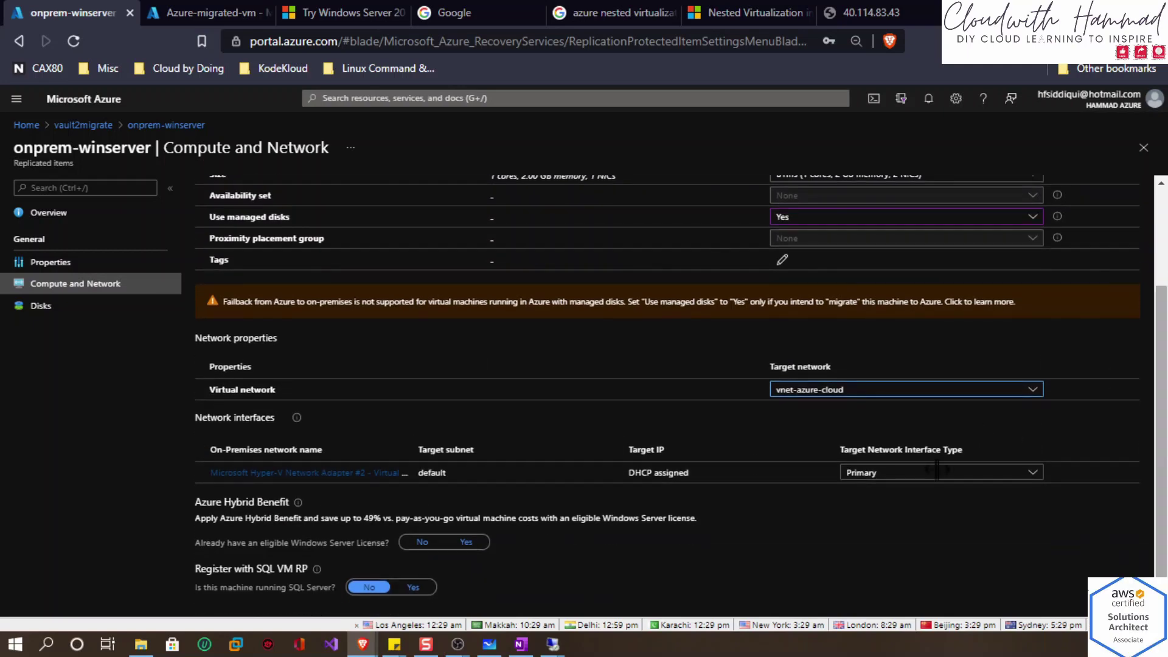
{"action": "left_click_drag", "start_coordinate": [1159, 373], "coordinate": [1158, 195]}
{"action": "left_click", "coordinate": [213, 196]}
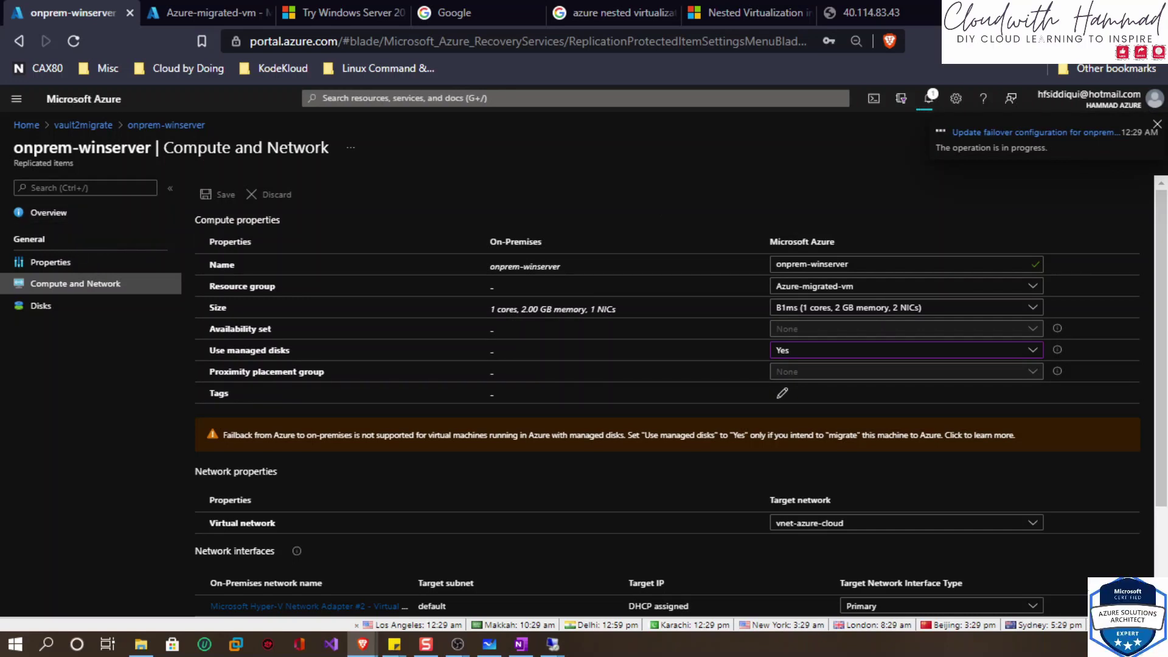
Verify in Notifications that the update succeeded, then start onprem-winserver's failover from its Overview.
{"action": "left_click", "coordinate": [1034, 140]}
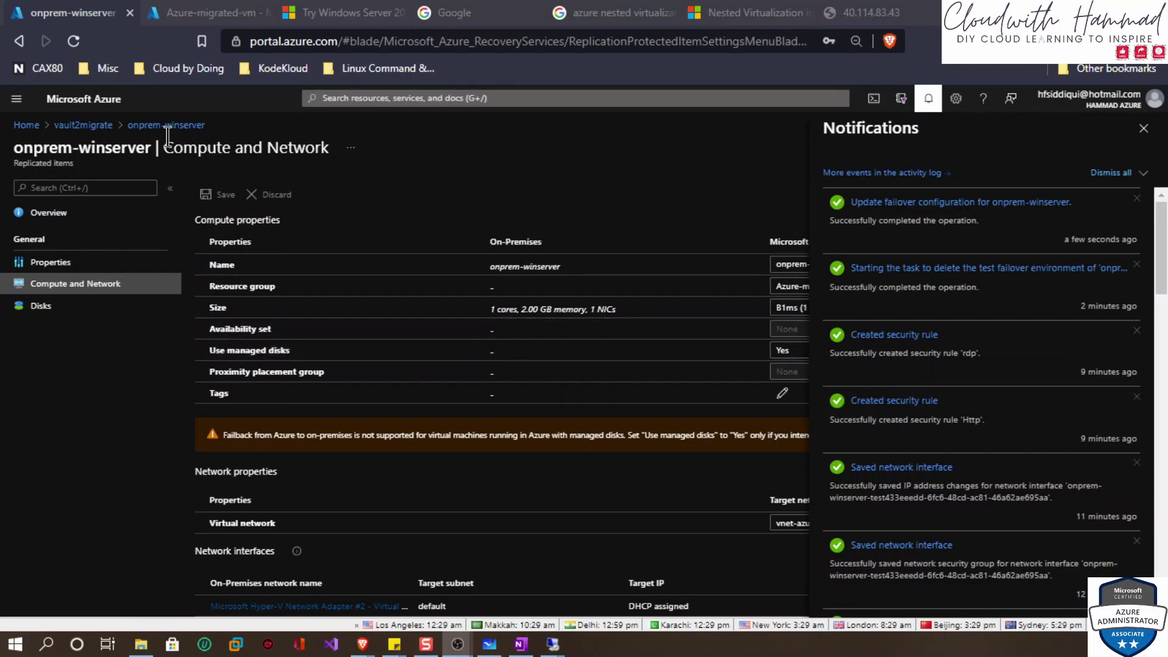
{"action": "left_click", "coordinate": [142, 127]}
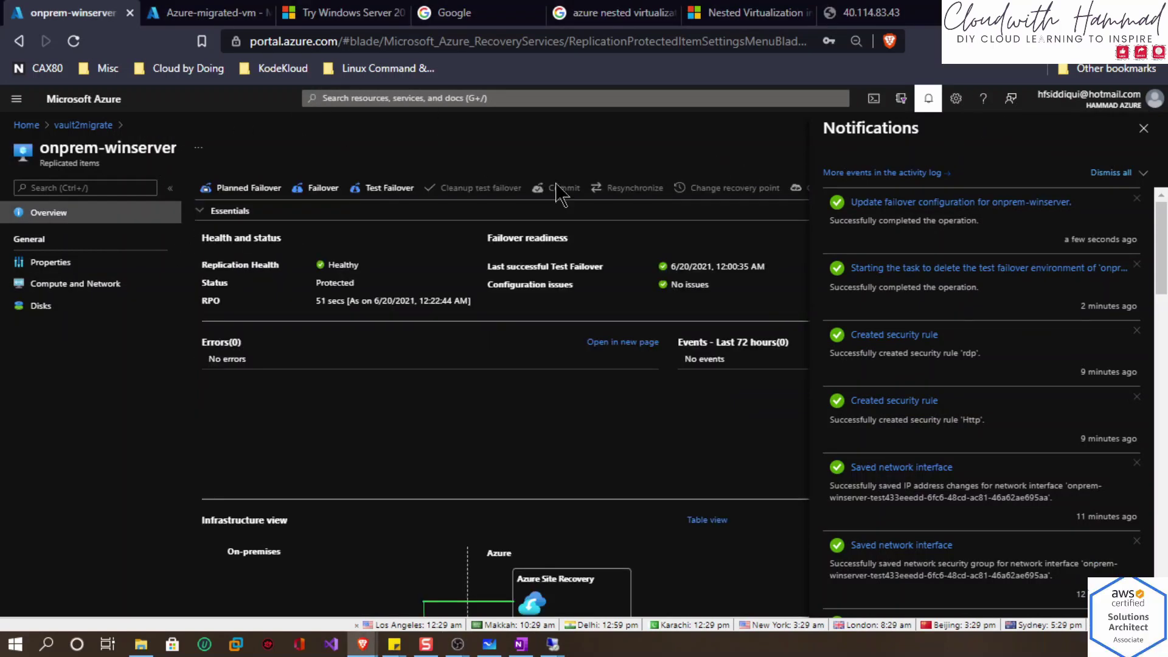
{"action": "left_click", "coordinate": [290, 194]}
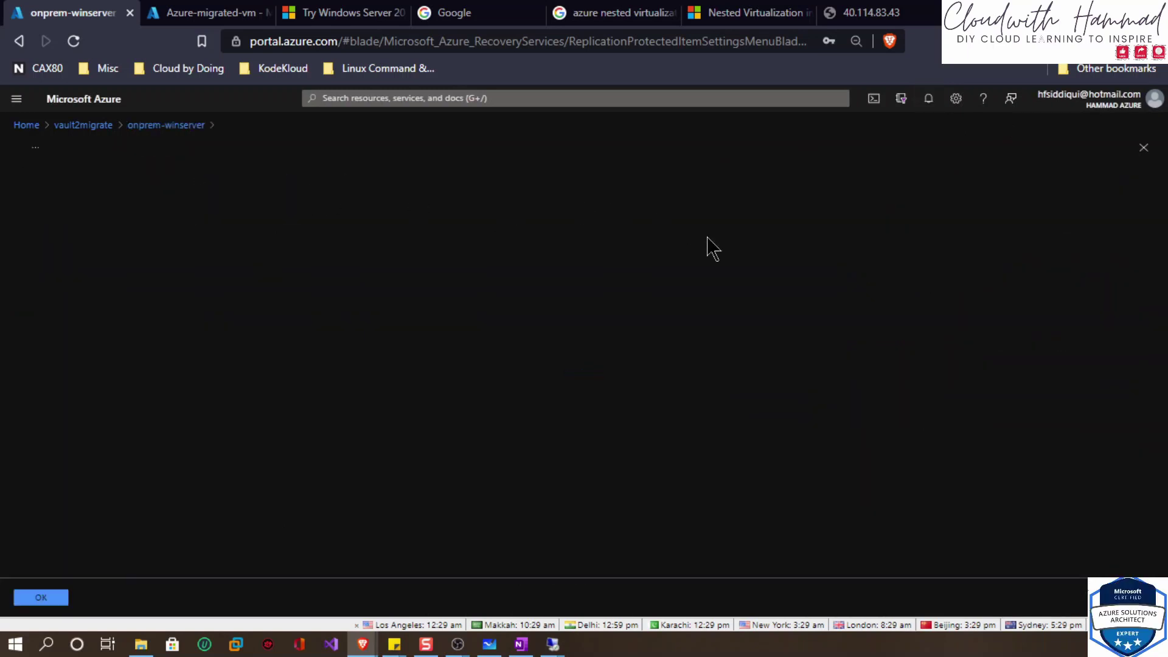
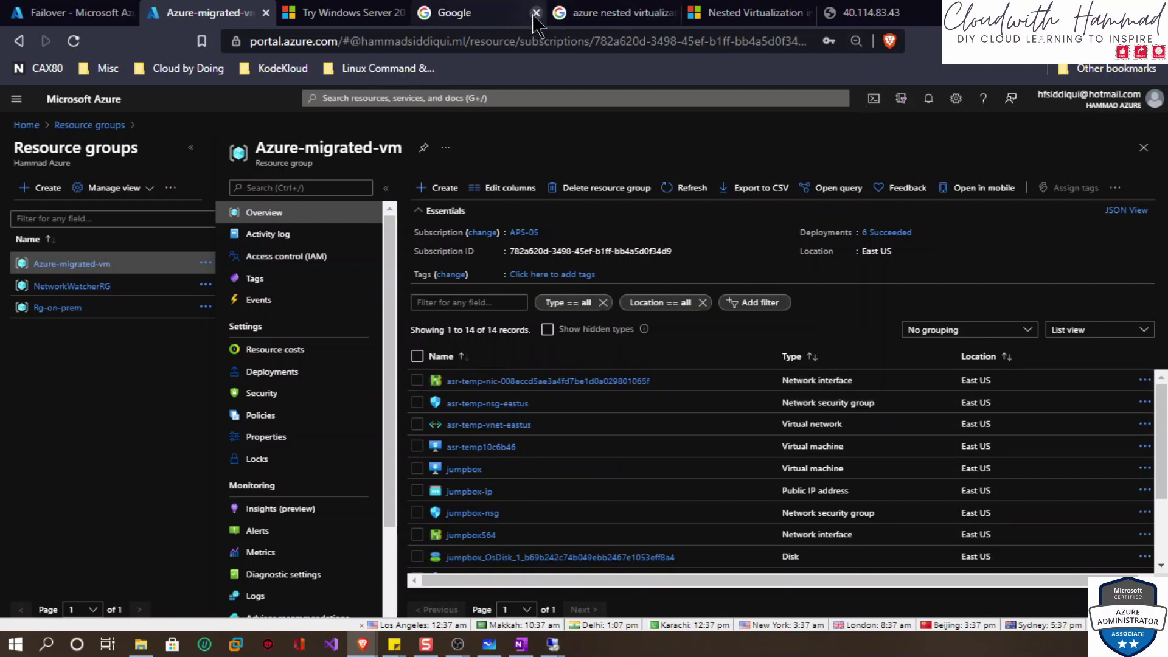
Show the onprem-winserver failover job details, with every step Successful, including starting the replica VM.
{"action": "left_click", "coordinate": [29, 10]}
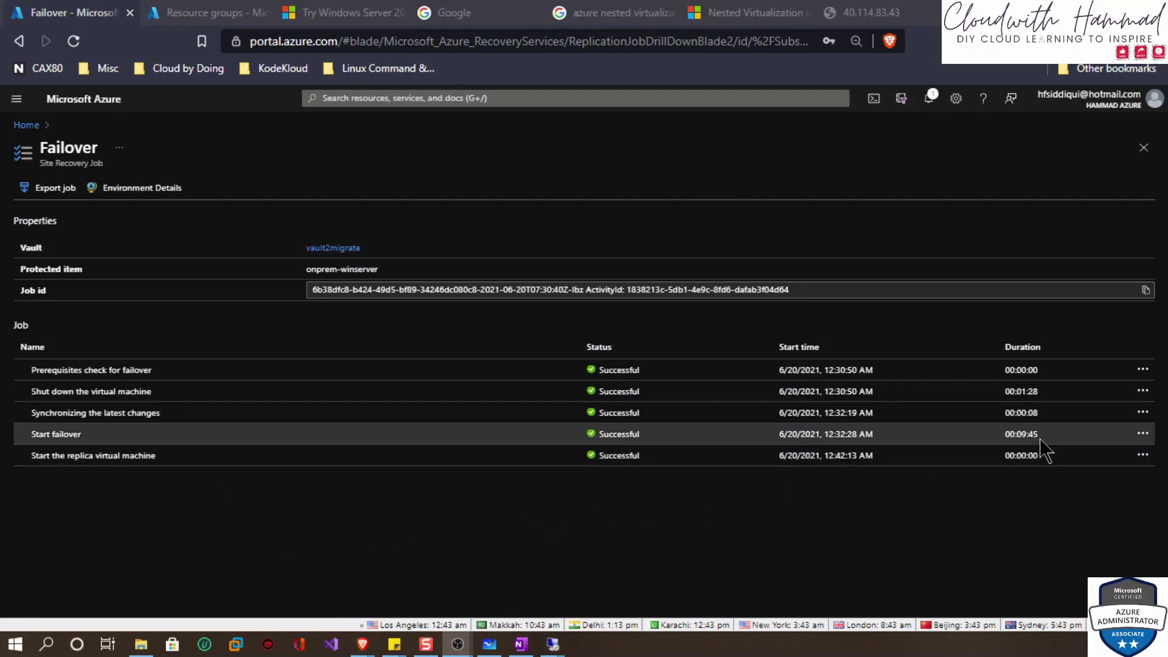
Highlight the Start failover step's duration, then return to the portal Home dashboard.
{"action": "left_click_drag", "start_coordinate": [1040, 439], "coordinate": [1019, 436]}
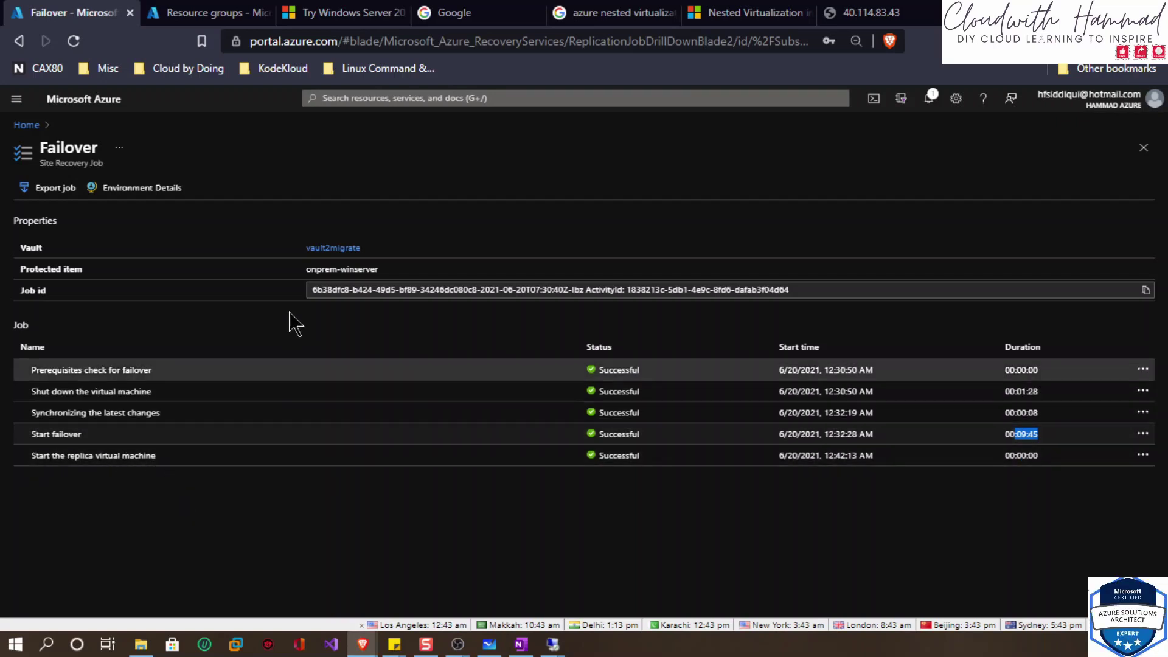
{"action": "left_click", "coordinate": [26, 126]}
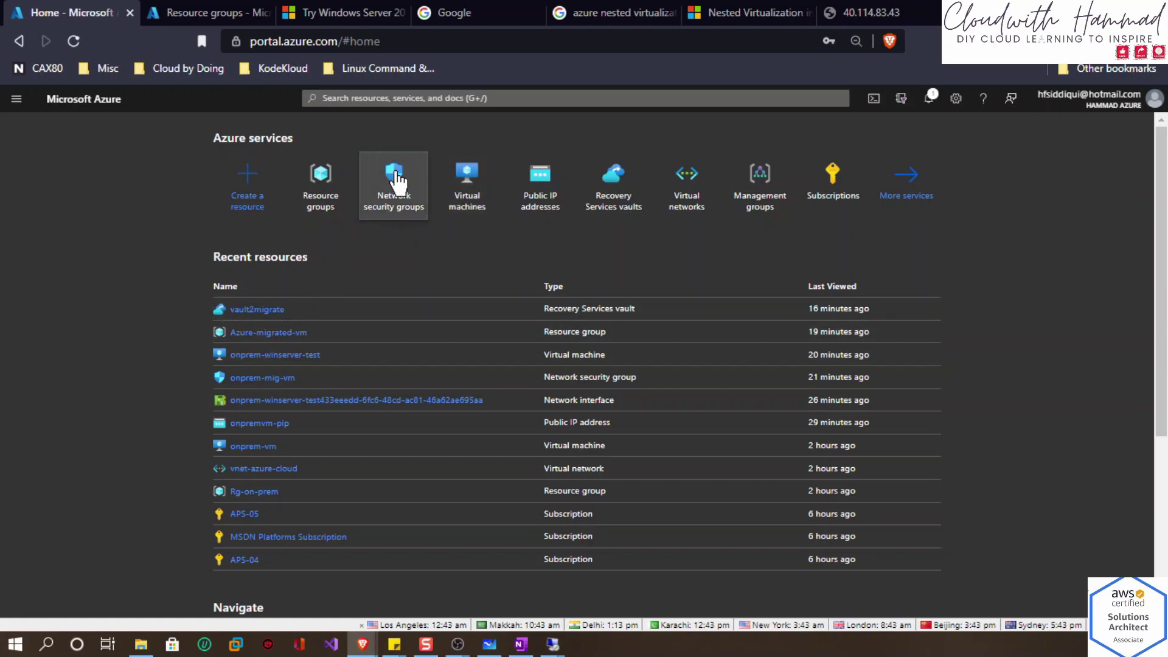
Open Azure-migrated-vm full width with Essentials collapsed, showing its 13 resources.
{"action": "left_click", "coordinate": [315, 180]}
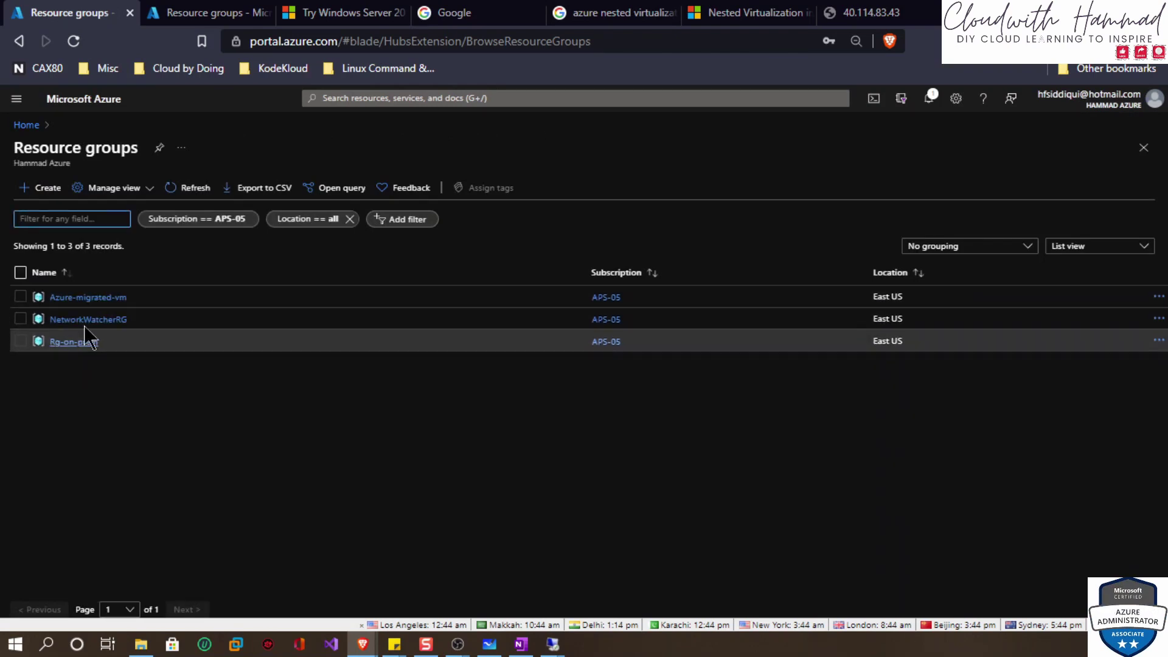
{"action": "left_click", "coordinate": [89, 297]}
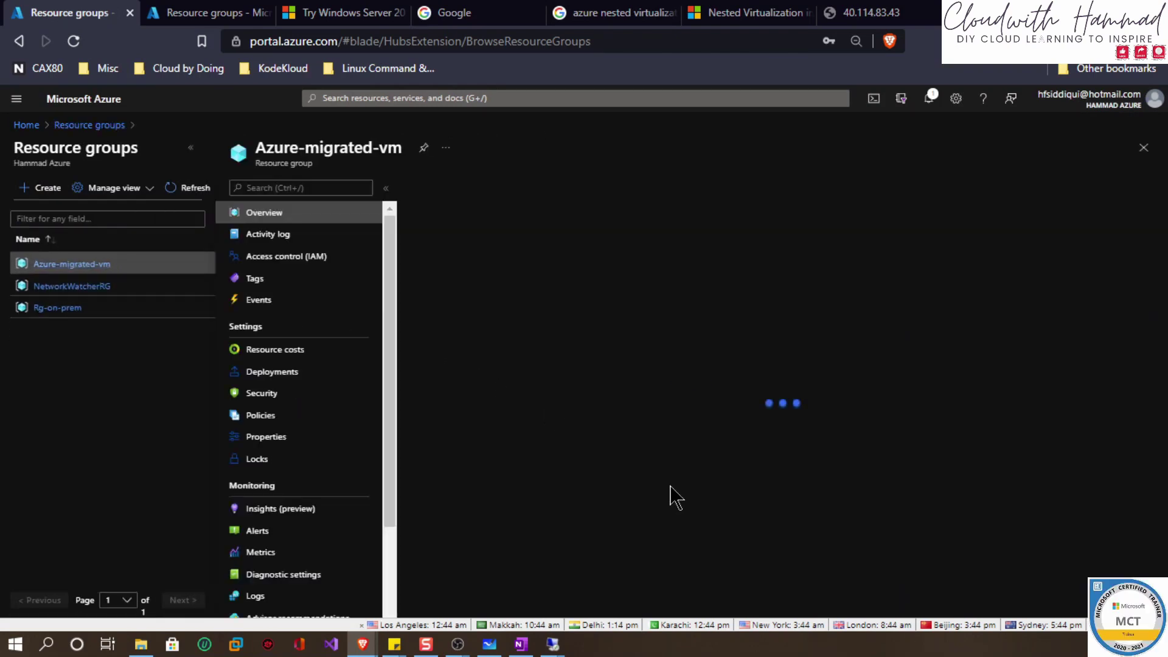
{"action": "left_click", "coordinate": [193, 159]}
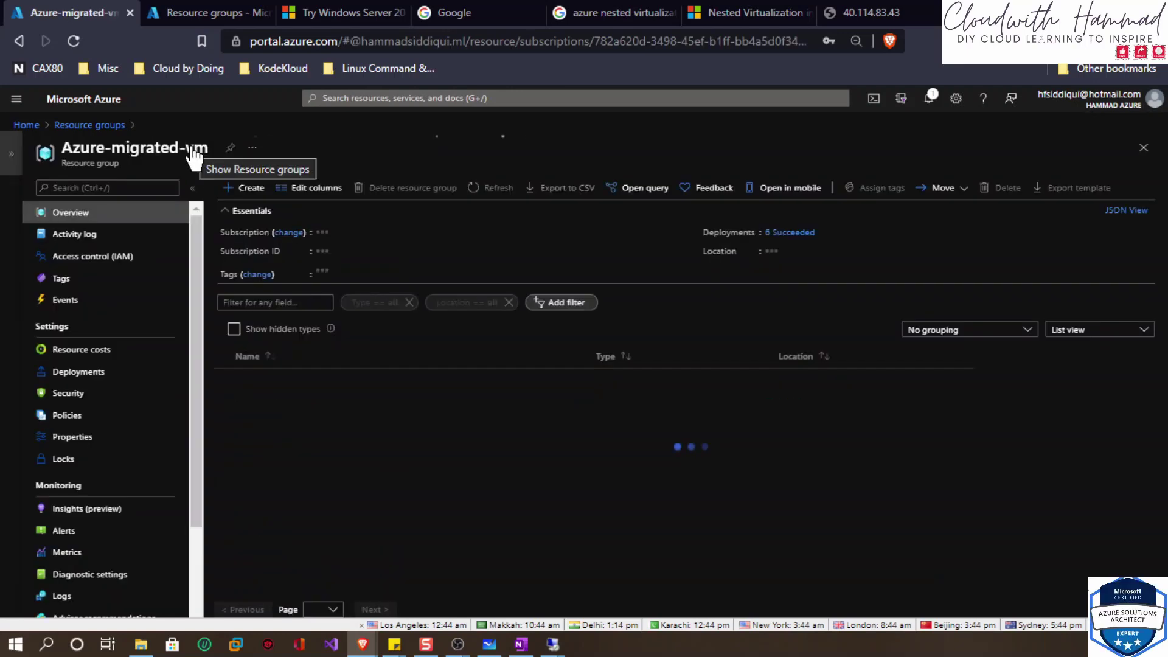
{"action": "left_click", "coordinate": [423, 211]}
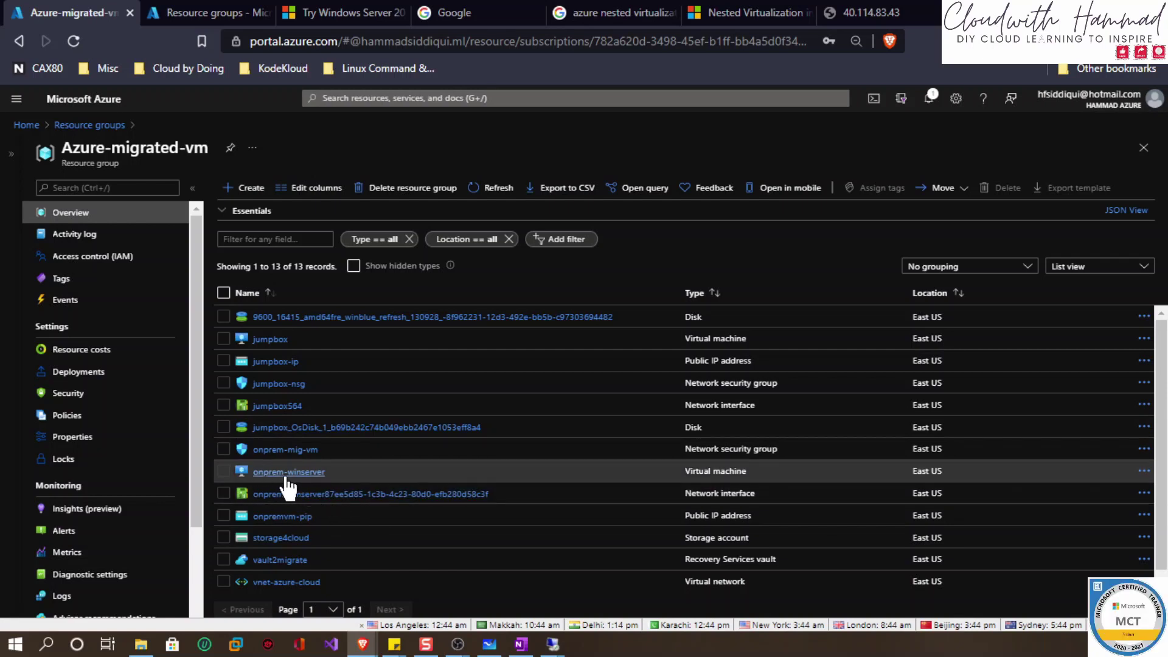
{"action": "mouse_move", "coordinate": [553, 640]}
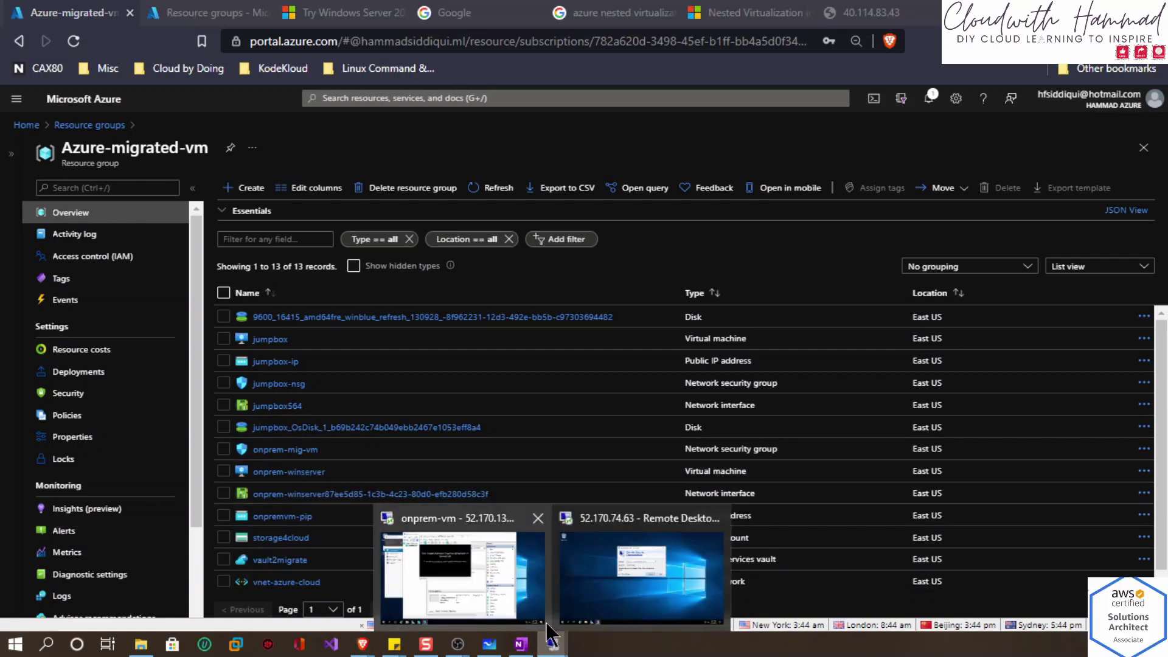
{"action": "left_click", "coordinate": [487, 545]}
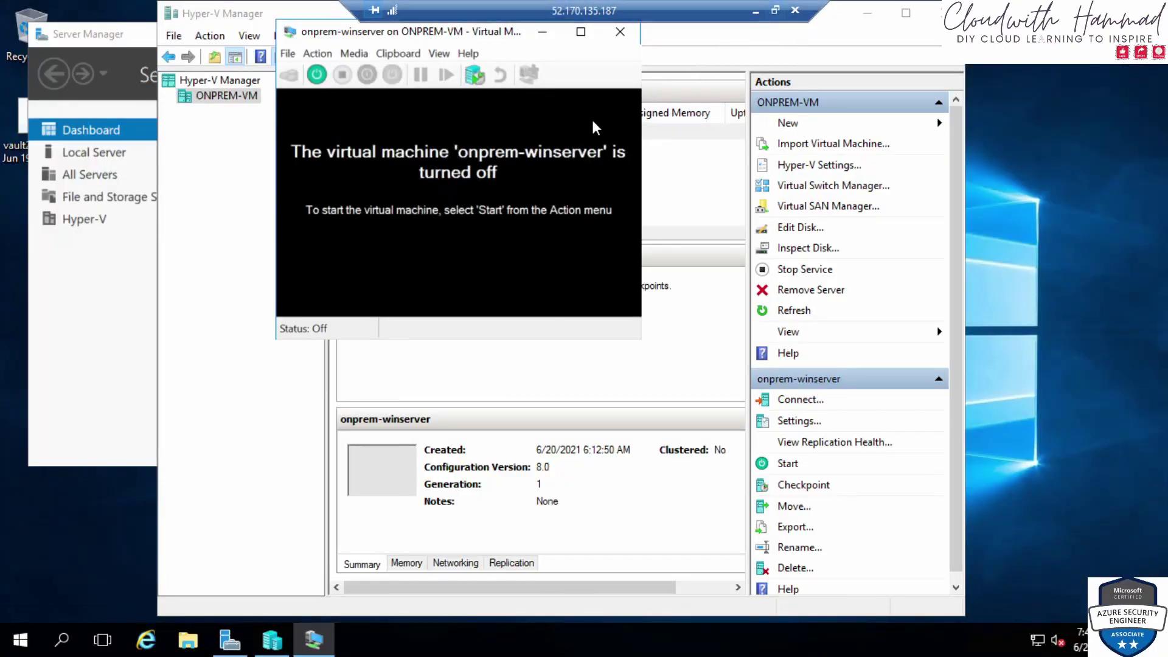
{"action": "left_click", "coordinate": [758, 10]}
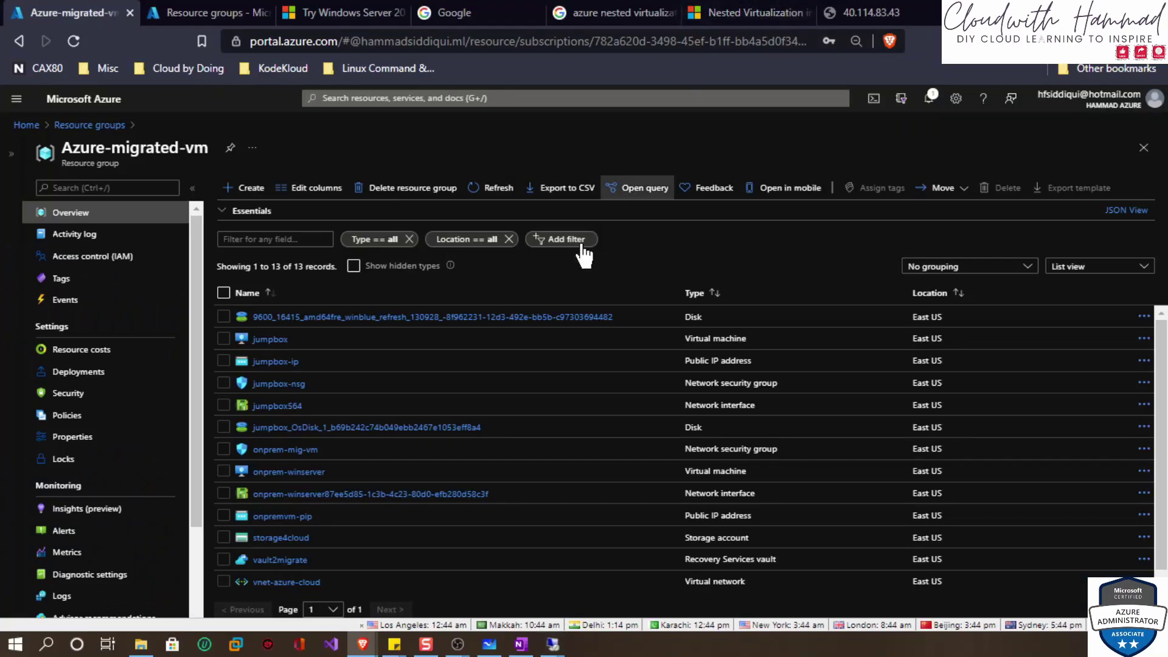
View onprem-winserver's networking: private IP 10.1.0.5, no public IP or security group.
{"action": "left_click", "coordinate": [289, 473]}
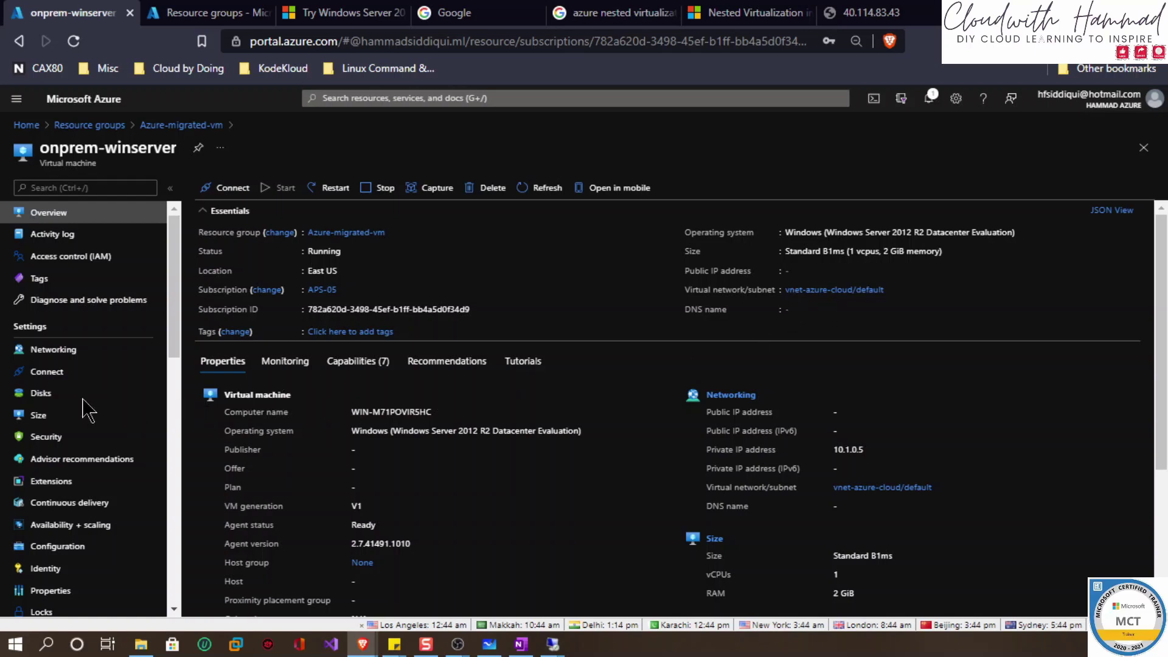
{"action": "left_click", "coordinate": [64, 357]}
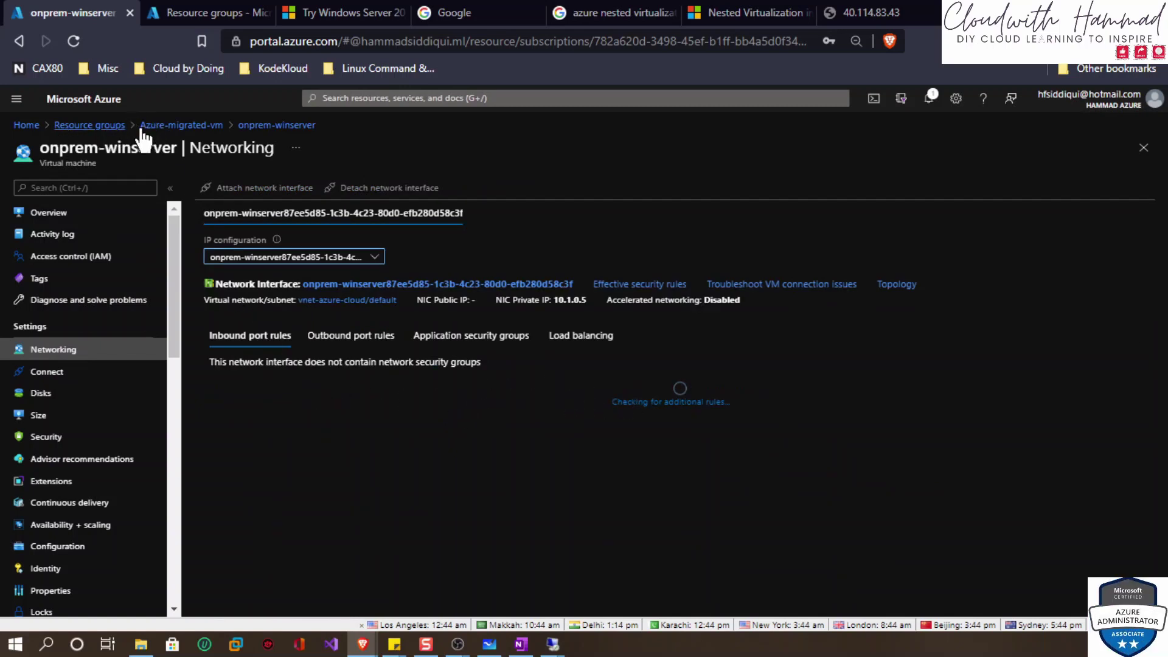
Try IP forwarding in the NIC's IP configurations, then discard it and move to Network security group.
{"action": "left_click", "coordinate": [377, 284]}
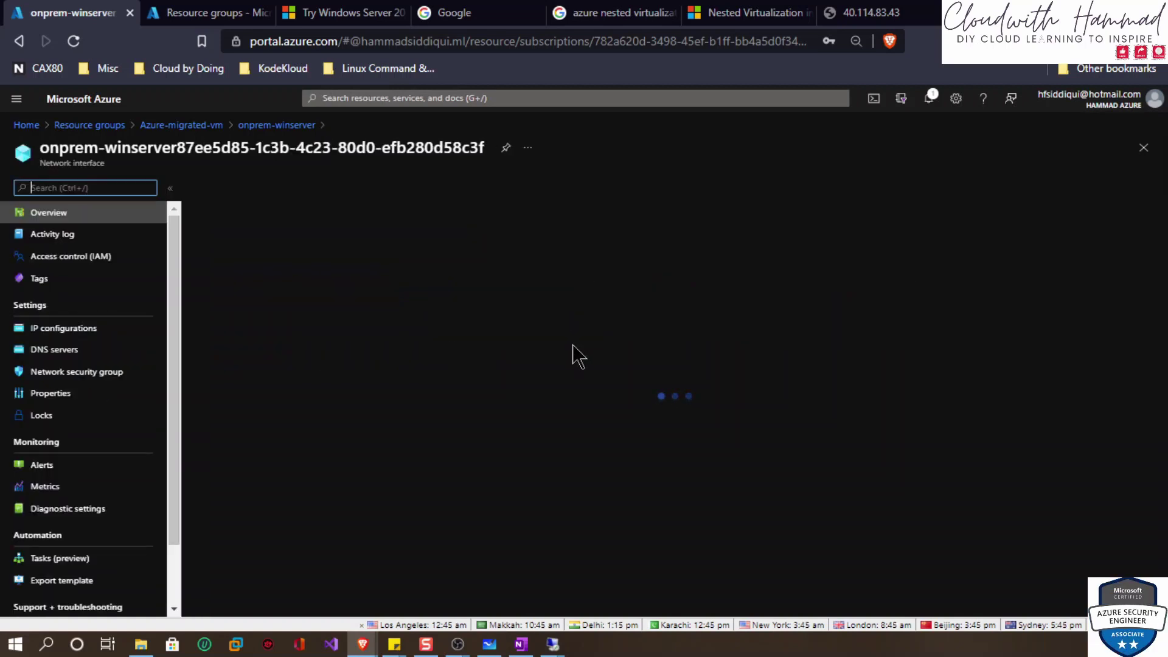
{"action": "left_click", "coordinate": [90, 330]}
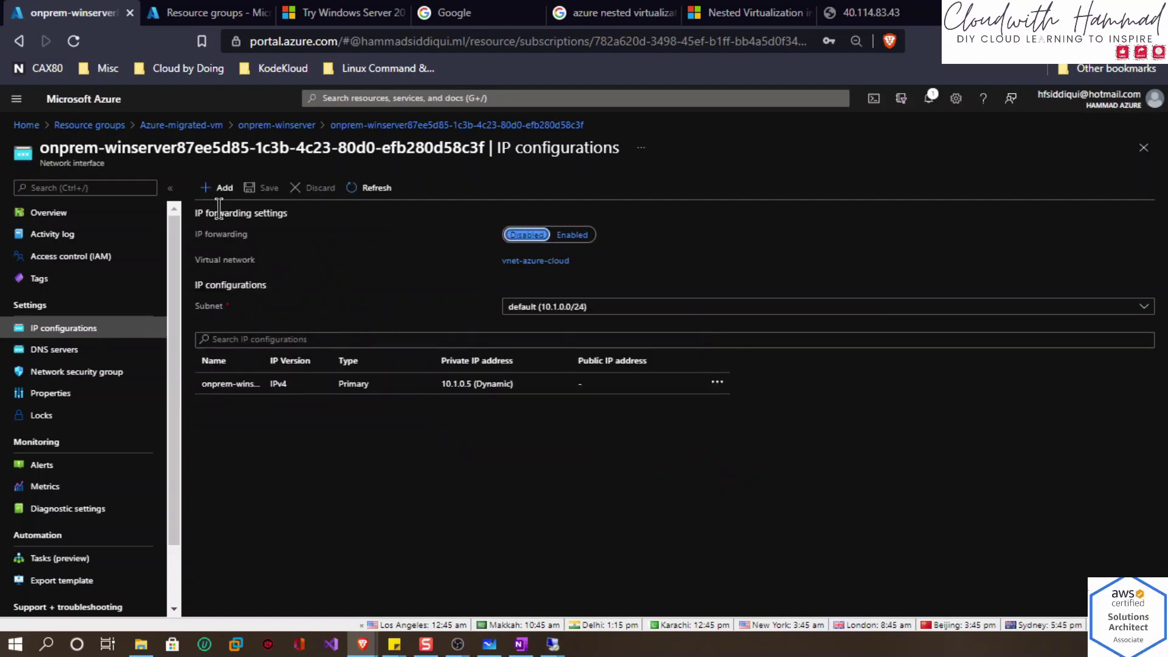
{"action": "left_click", "coordinate": [585, 237]}
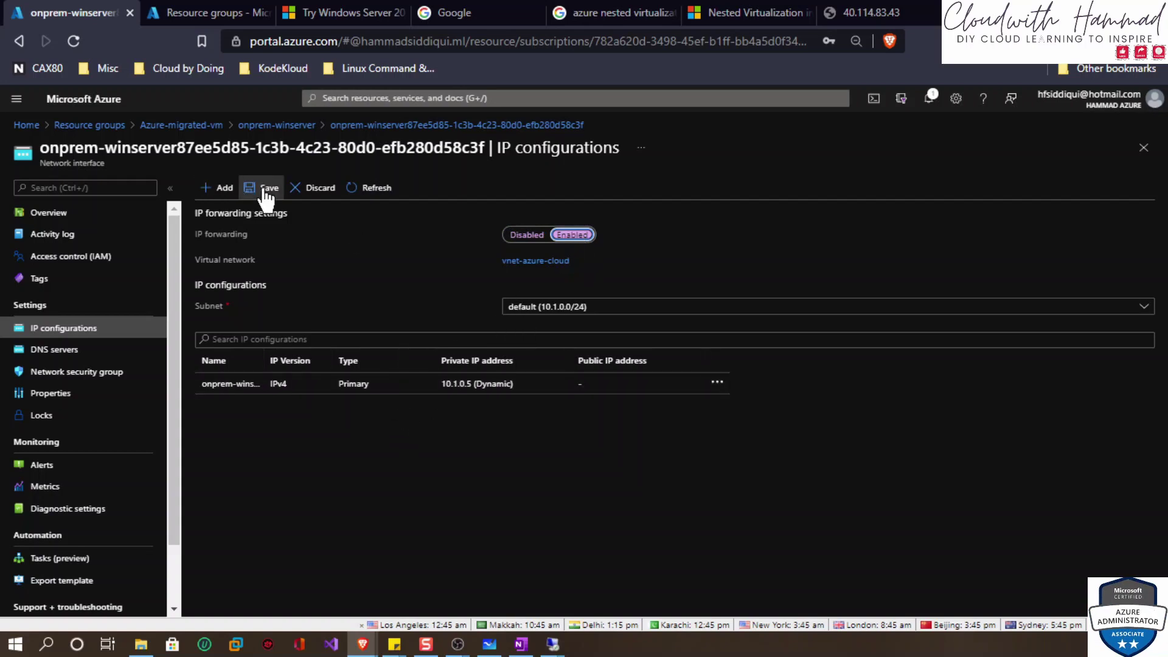
{"action": "left_click", "coordinate": [210, 188]}
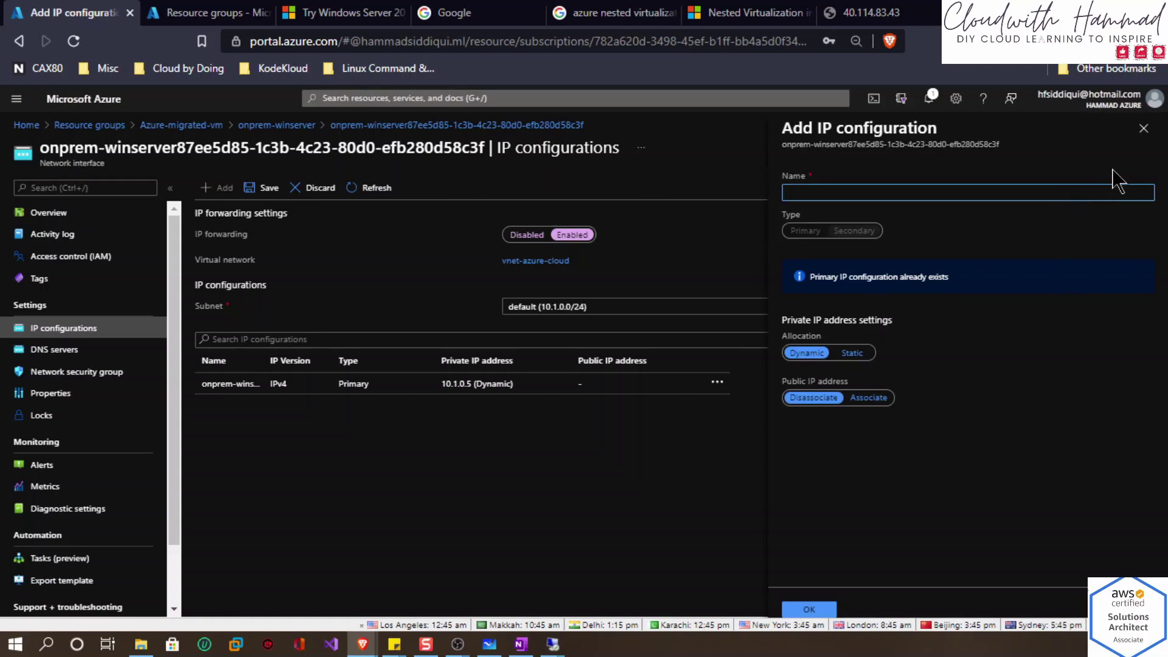
{"action": "left_click", "coordinate": [1143, 128]}
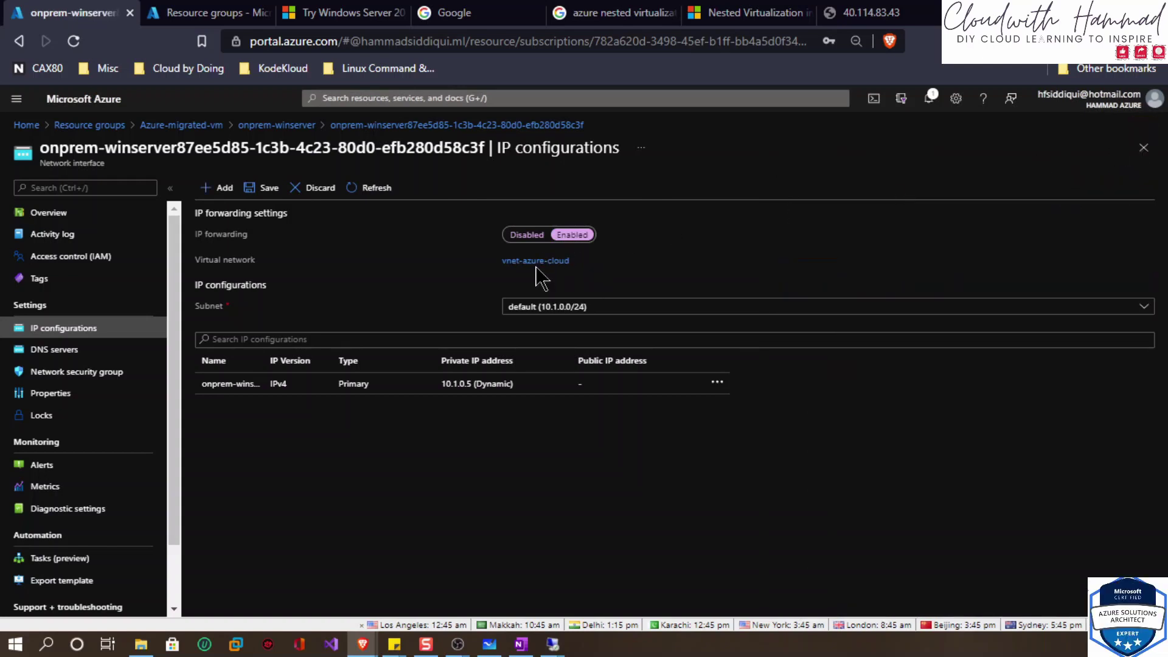
{"action": "left_click", "coordinate": [63, 379]}
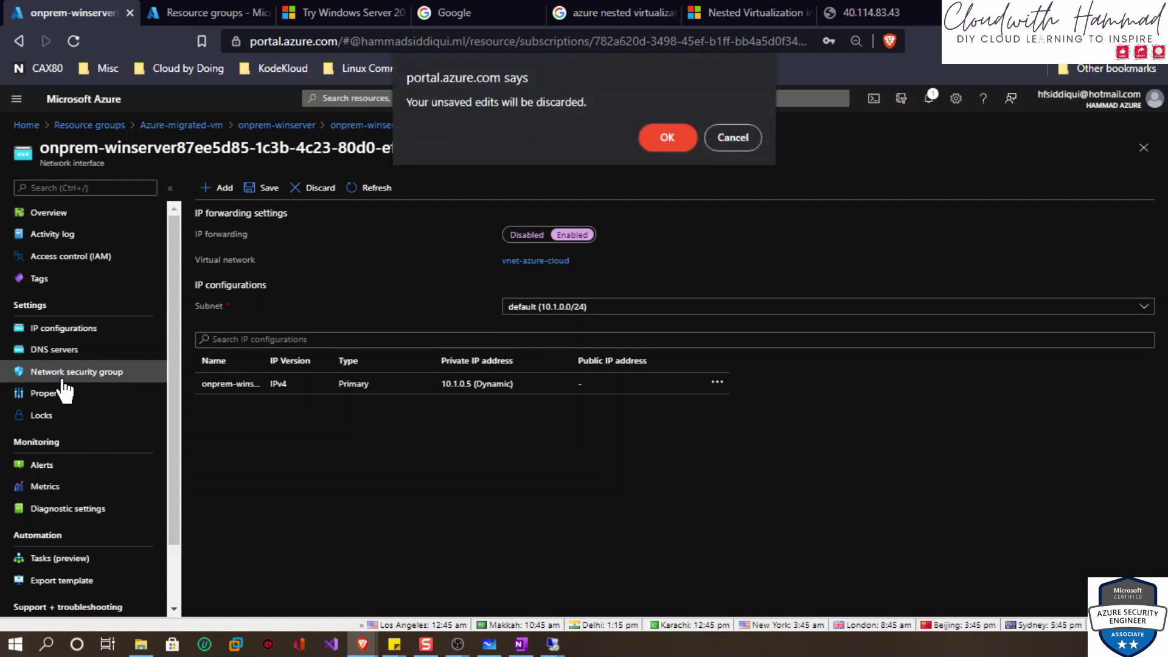
{"action": "left_click", "coordinate": [669, 137]}
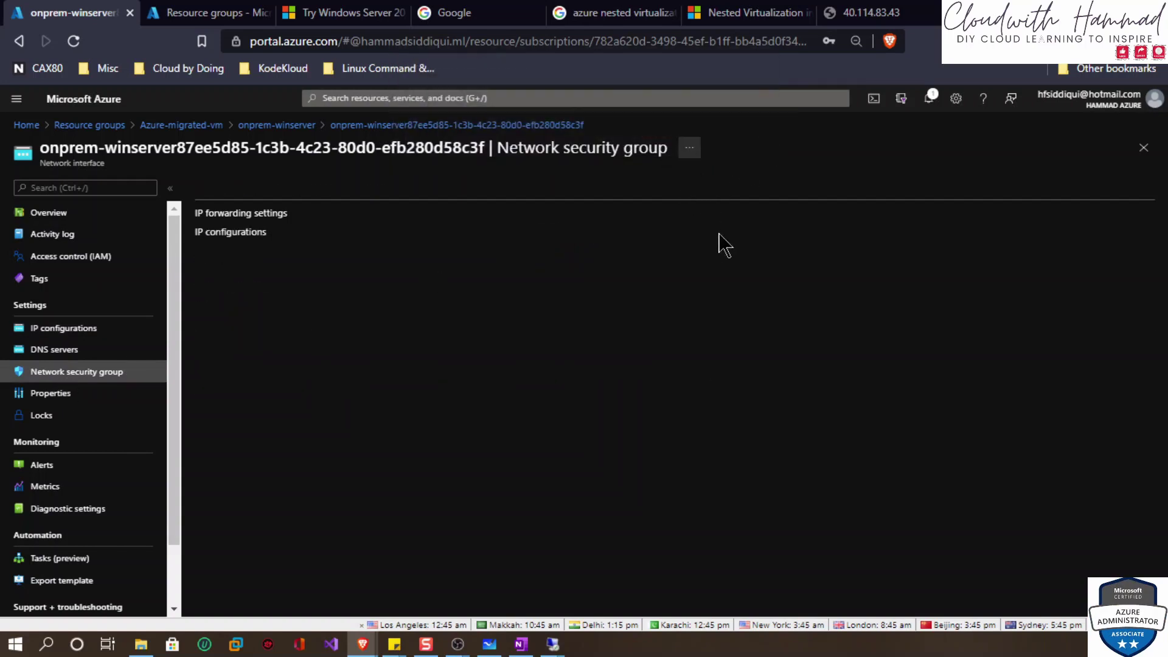
Save onprem-mig-vm as the NIC's network security group and return to Resource groups.
{"action": "left_click", "coordinate": [660, 231]}
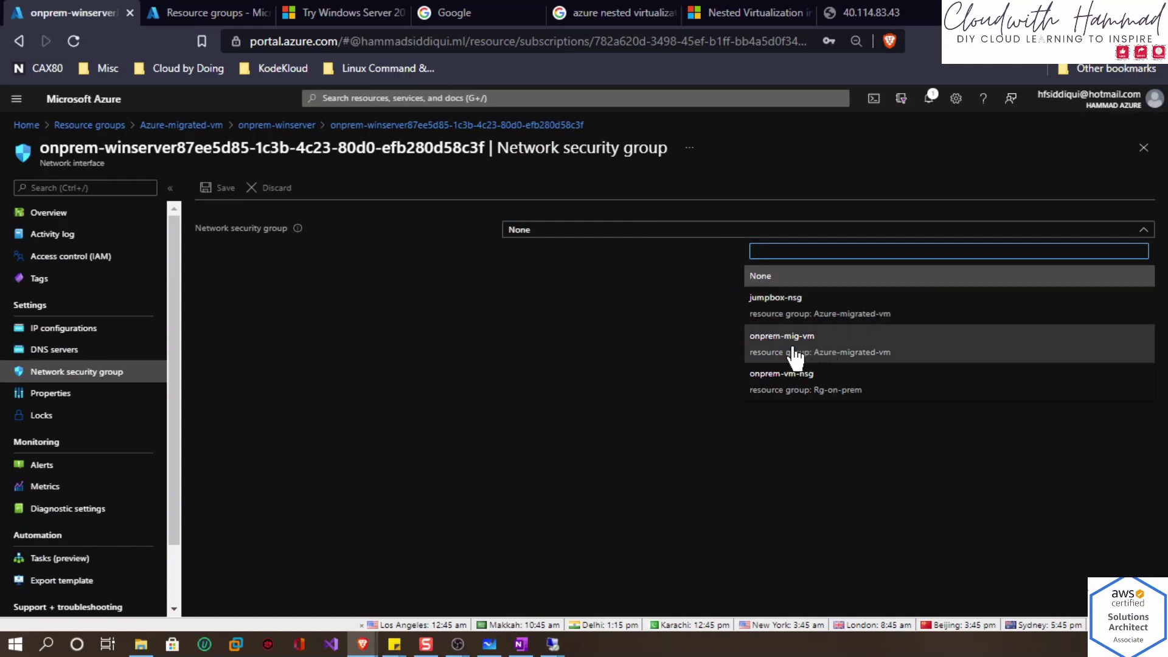
{"action": "left_click", "coordinate": [814, 382]}
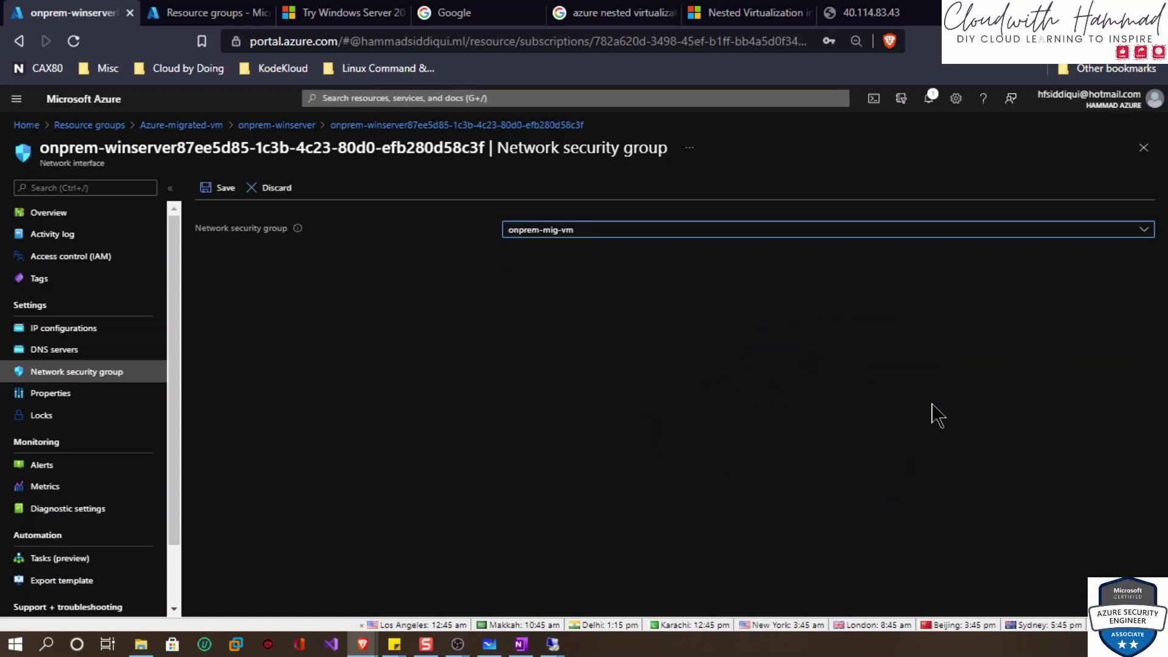
{"action": "left_click", "coordinate": [224, 190]}
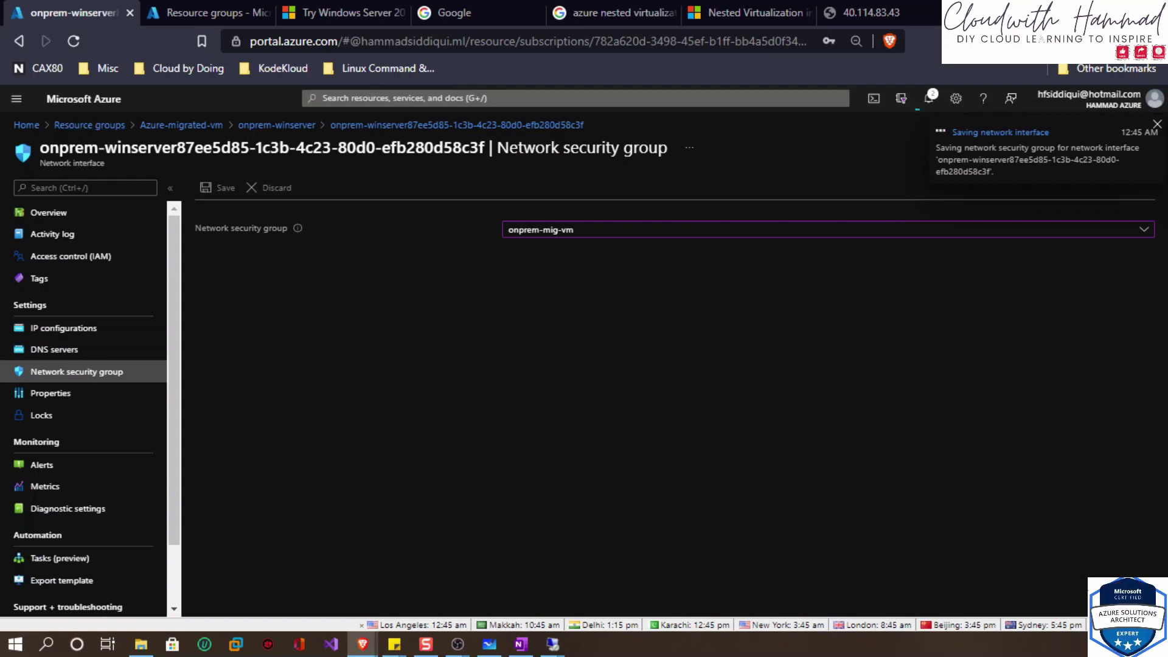
{"action": "left_click", "coordinate": [85, 126]}
{"action": "left_click", "coordinate": [671, 134]}
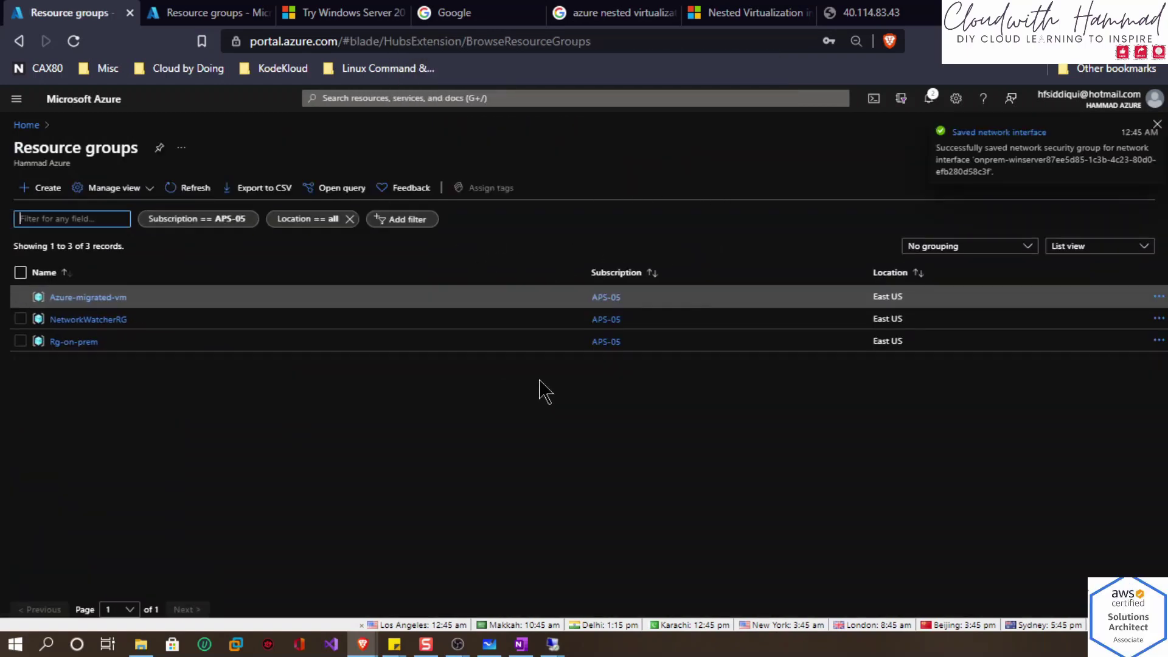
Open the onpremvm-pip public IP in Azure-migrated-vm and review its configuration.
{"action": "left_click", "coordinate": [106, 296]}
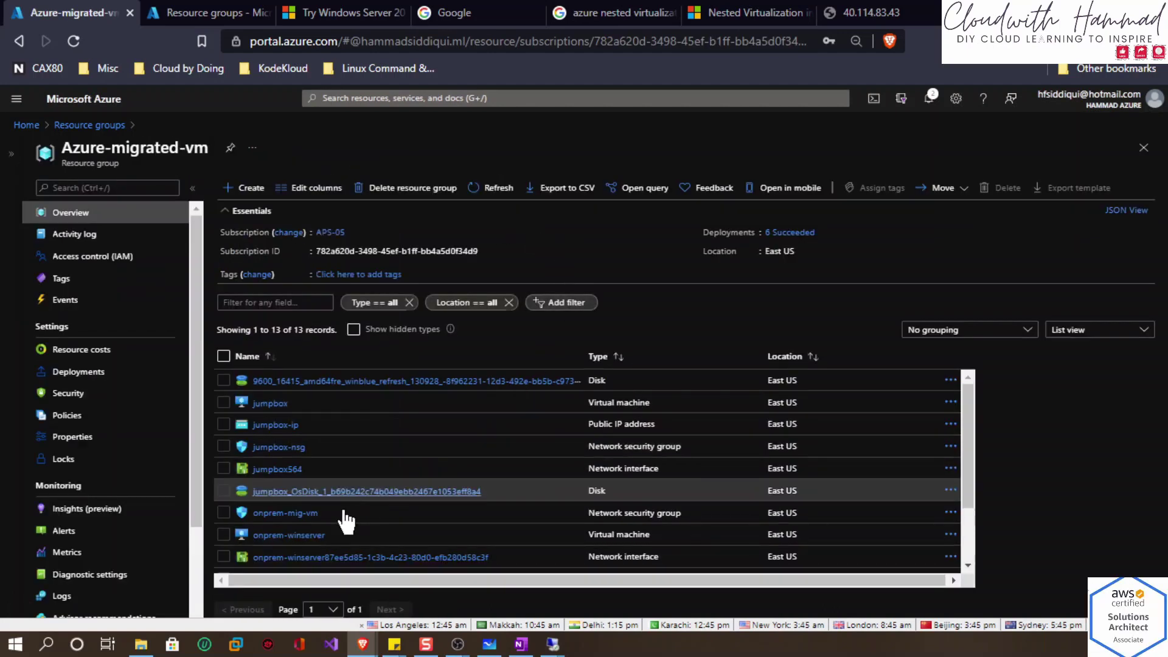
{"action": "scroll", "coordinate": [329, 525], "scroll_direction": "down", "scroll_amount": 3}
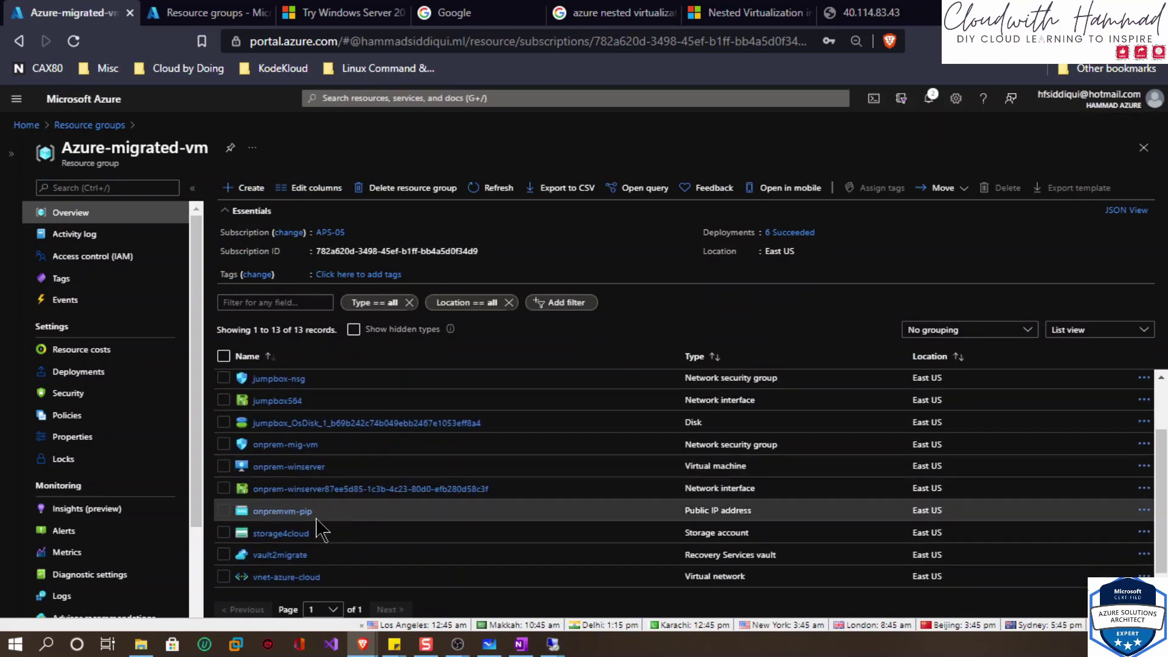
{"action": "left_click", "coordinate": [282, 513]}
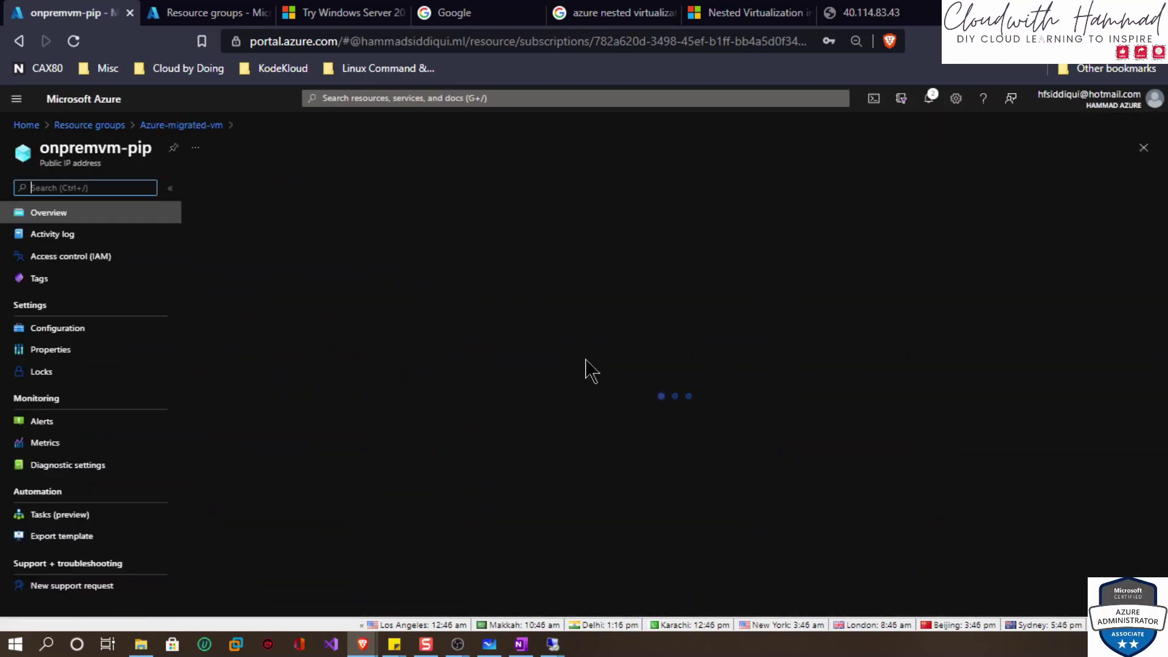
{"action": "left_click", "coordinate": [66, 333]}
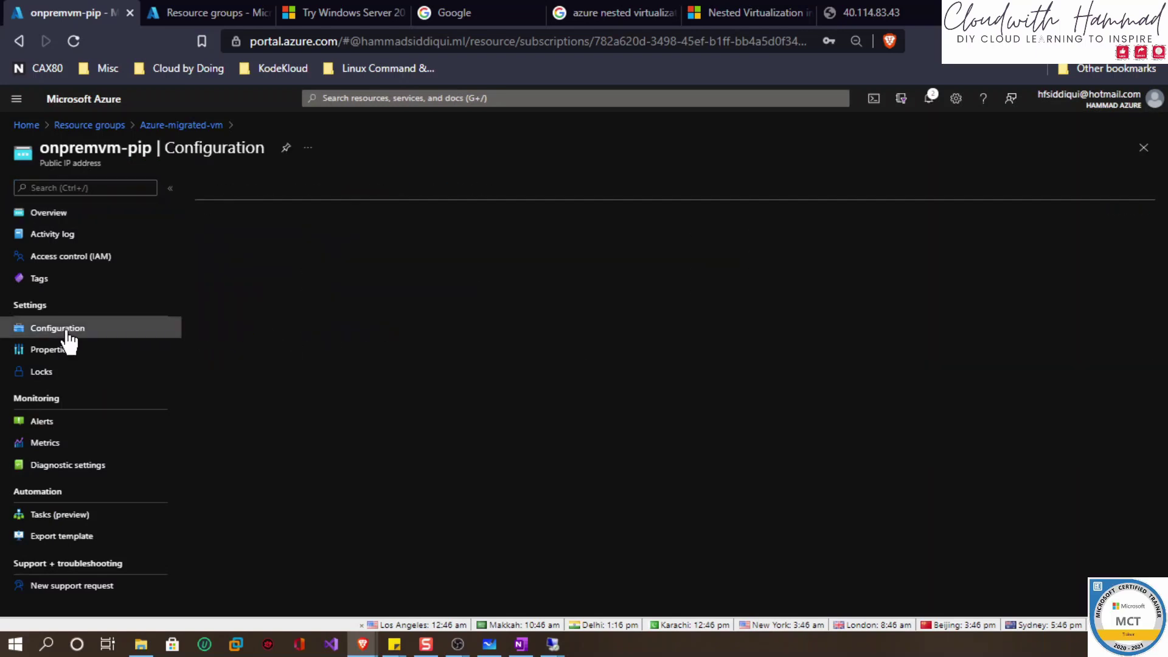
{"action": "left_click", "coordinate": [168, 213]}
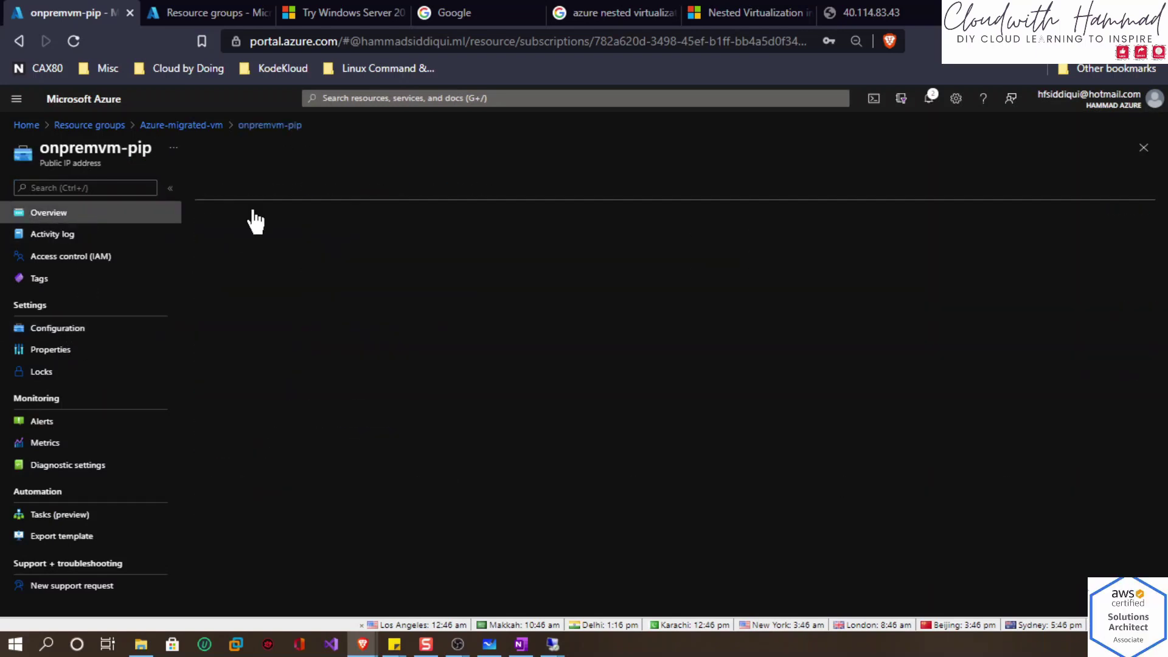
Associate onpremvm-pip with onprem-winserver's network interface.
{"action": "left_click", "coordinate": [234, 187]}
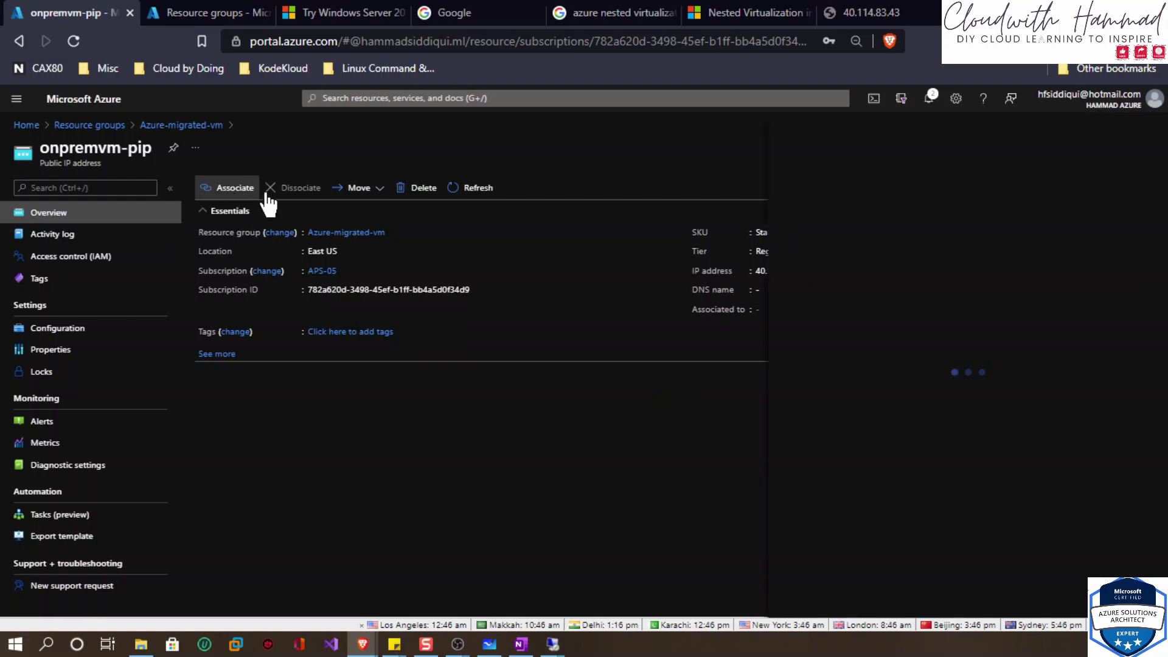
{"action": "left_click", "coordinate": [857, 230]}
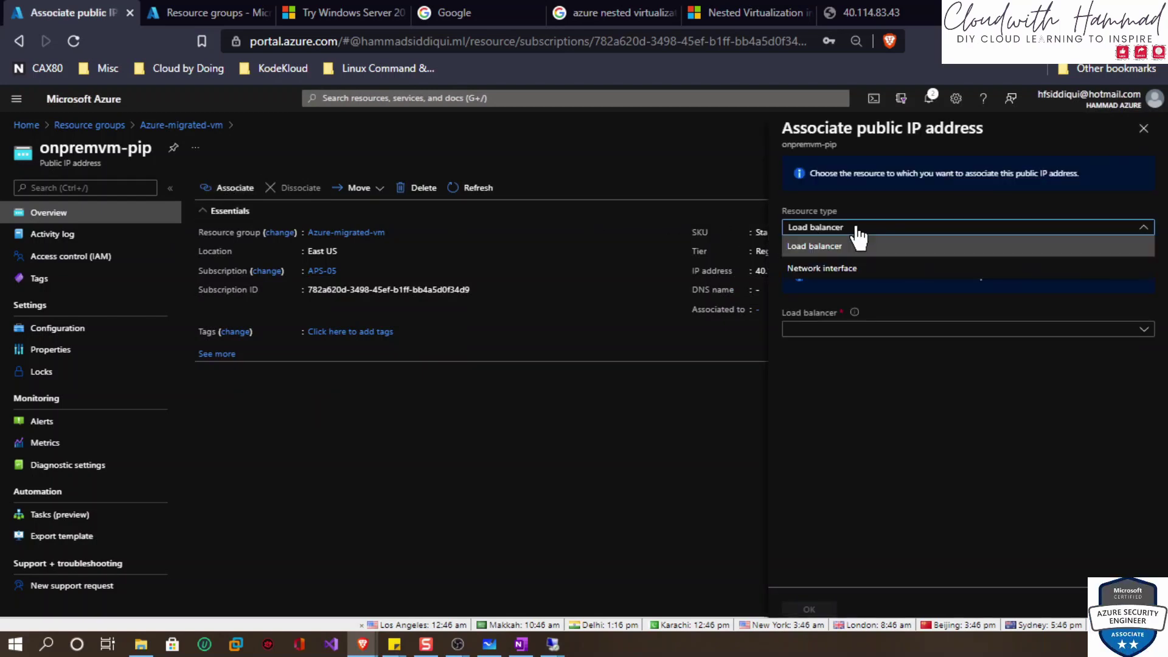
{"action": "left_click", "coordinate": [846, 280]}
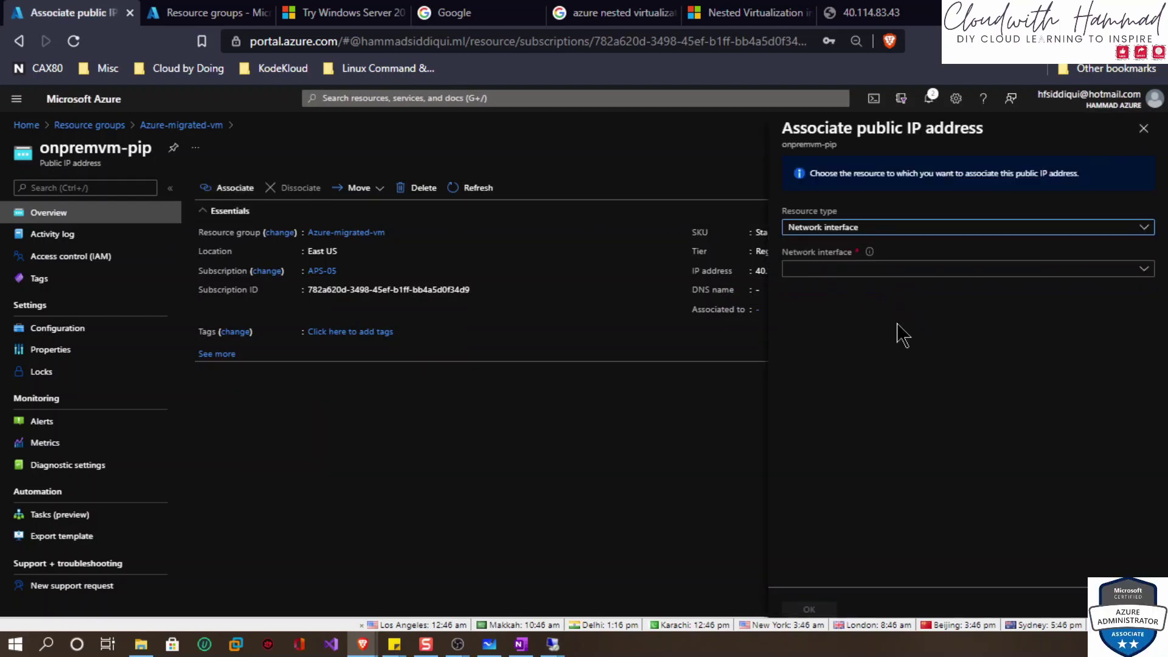
{"action": "left_click", "coordinate": [860, 273]}
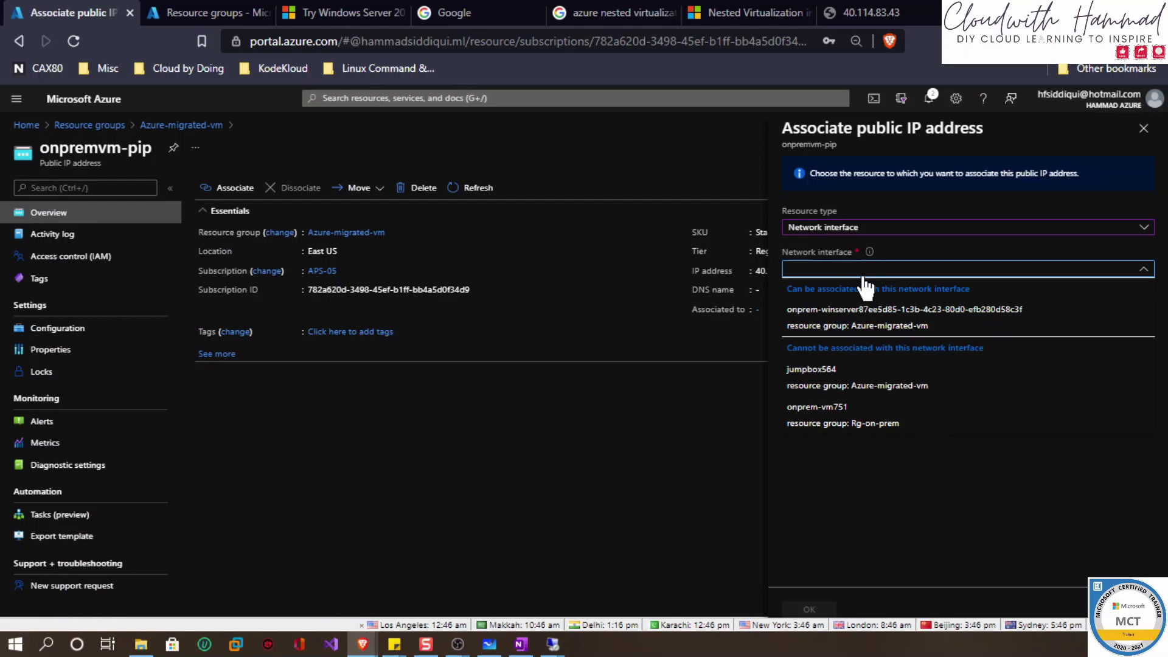
{"action": "left_click", "coordinate": [881, 323]}
{"action": "left_click", "coordinate": [832, 608]}
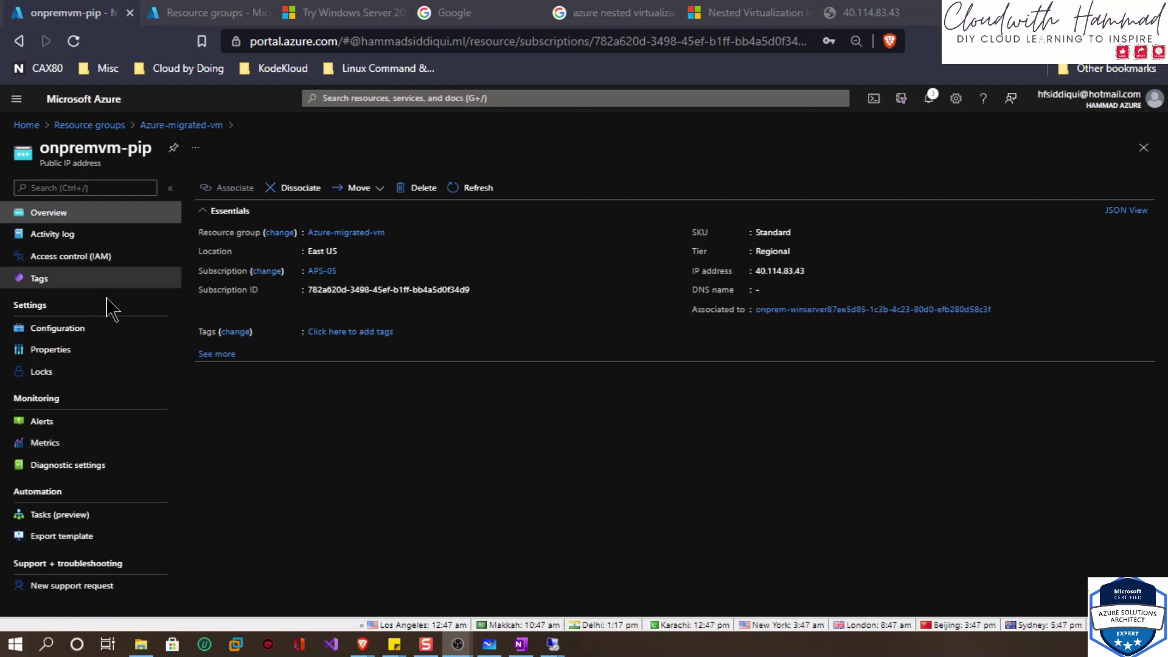
Confirm the static address 40.114.83.43 in Configuration, then return to Resource groups.
{"action": "left_click", "coordinate": [64, 332]}
{"action": "left_click", "coordinate": [68, 331]}
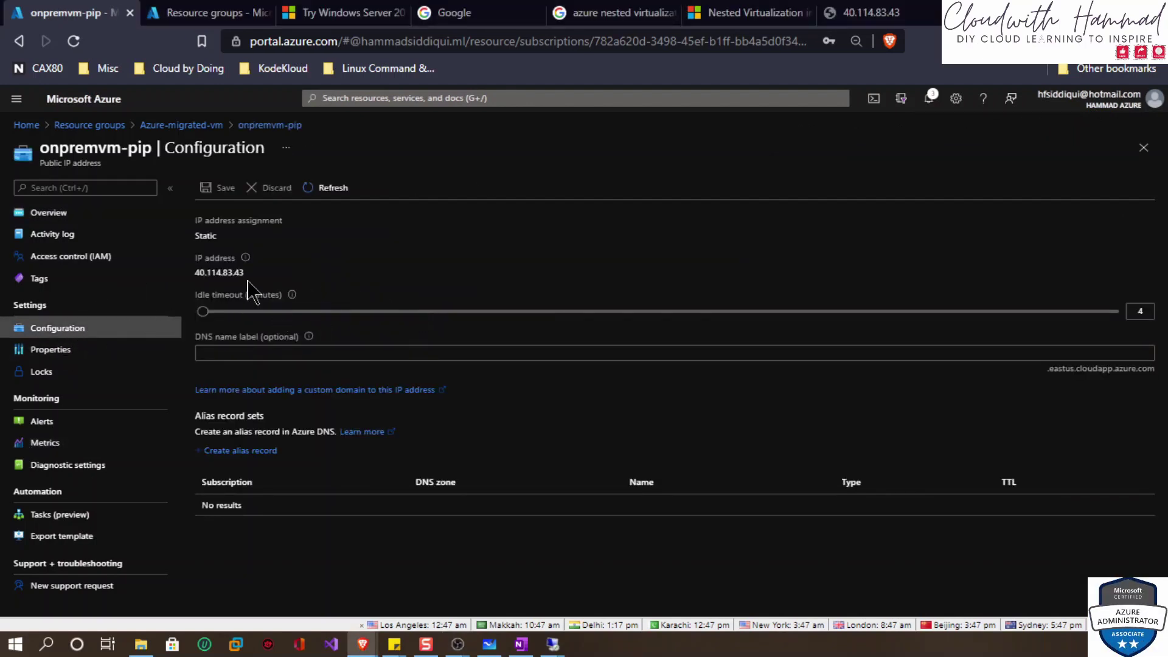
{"action": "left_click", "coordinate": [58, 216]}
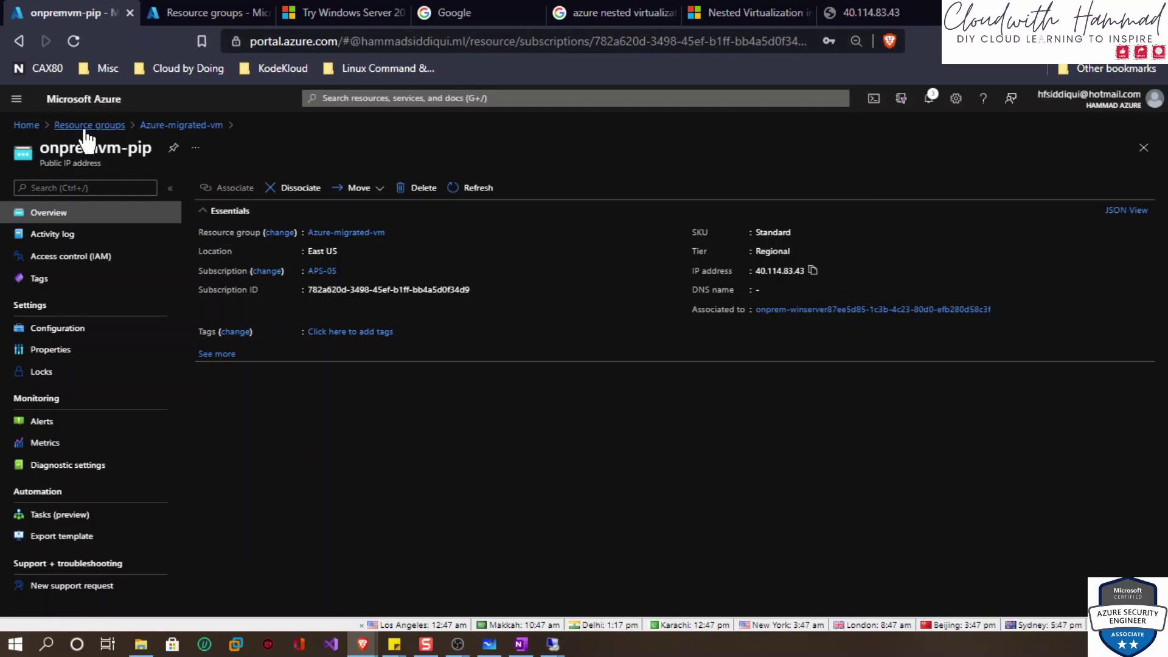
{"action": "left_click", "coordinate": [111, 129]}
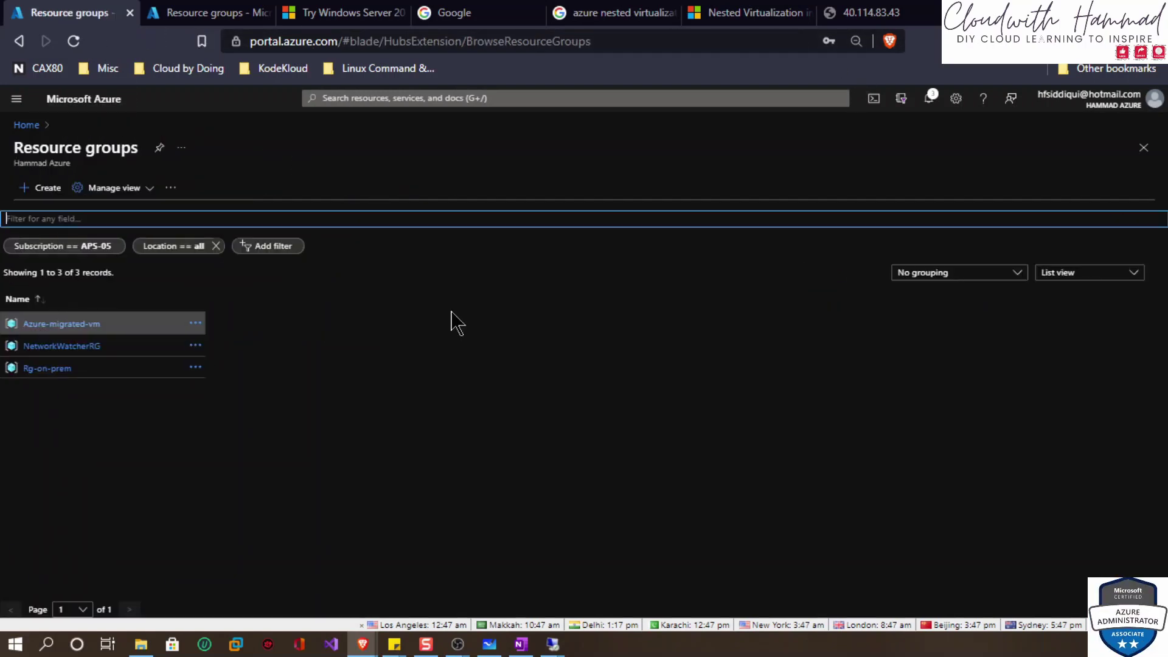
Review the onprem-mig-vm security group's inbound rules allowing ports 80 and 3389.
{"action": "left_click", "coordinate": [86, 299]}
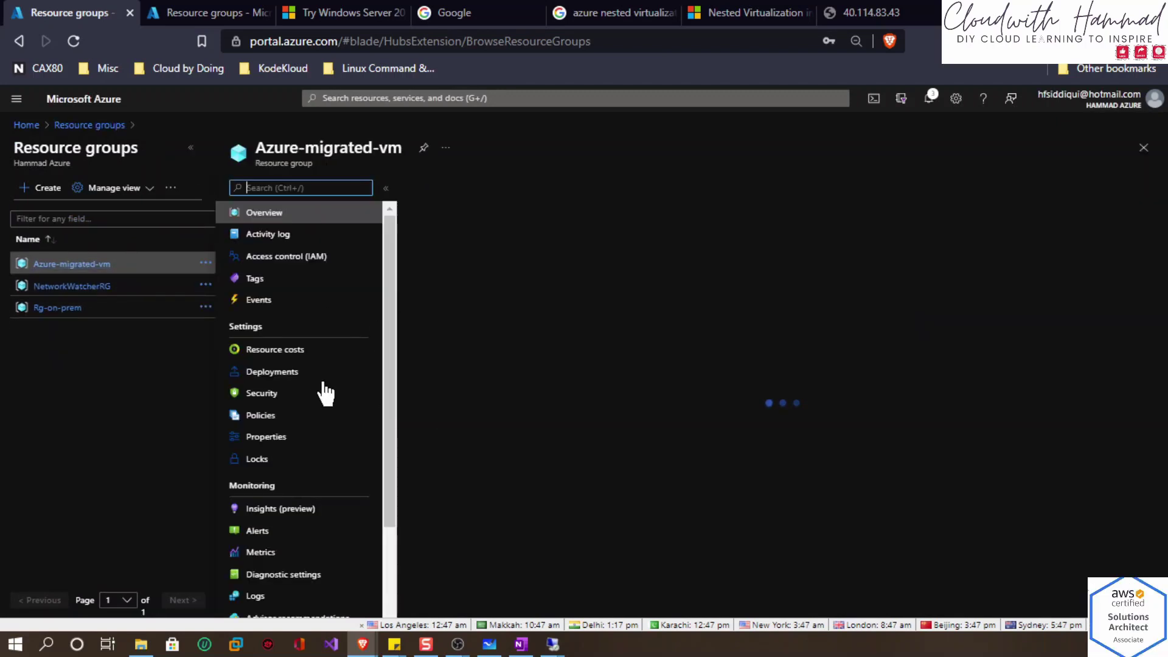
{"action": "left_click", "coordinate": [320, 375]}
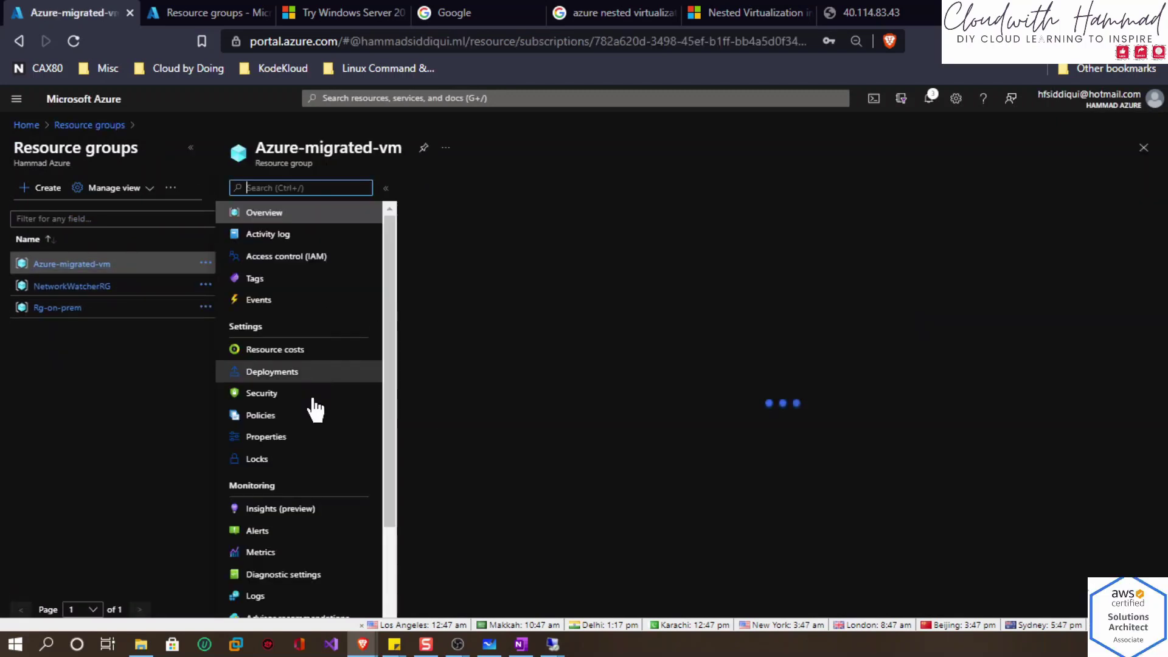
{"action": "left_click", "coordinate": [194, 156]}
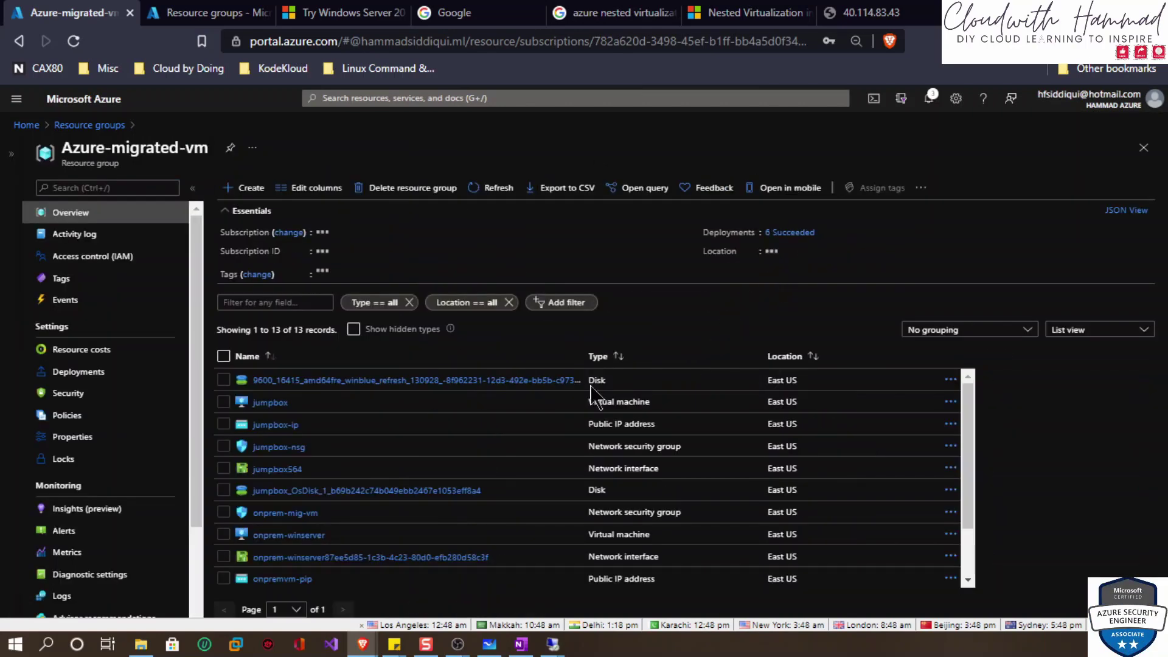
{"action": "left_click", "coordinate": [299, 516]}
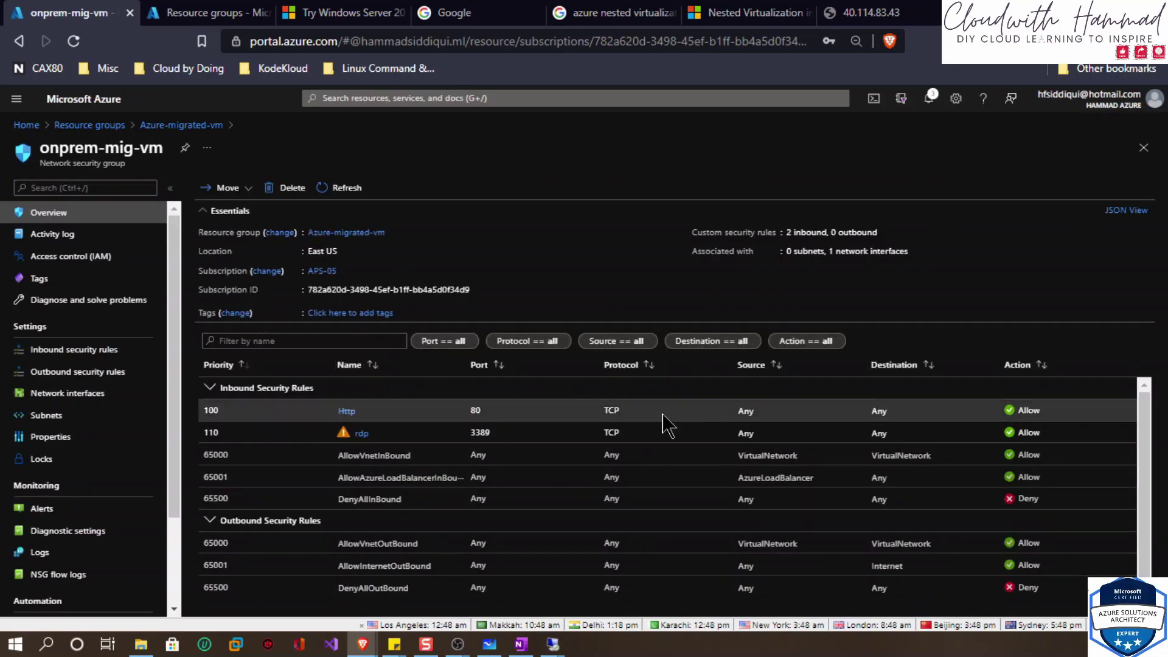
{"action": "left_click", "coordinate": [174, 125]}
Reload 40.114.83.43 until the IIS welcome page appears, then switch back to the portal.
{"action": "left_click", "coordinate": [885, 18]}
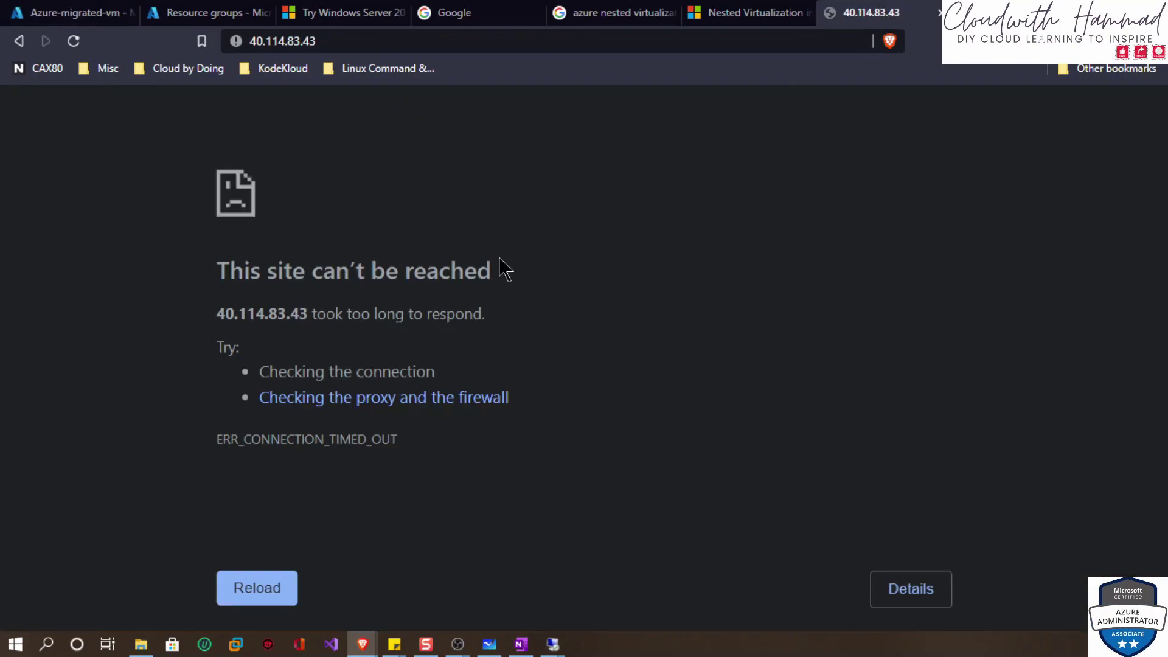
{"action": "left_click", "coordinate": [73, 41]}
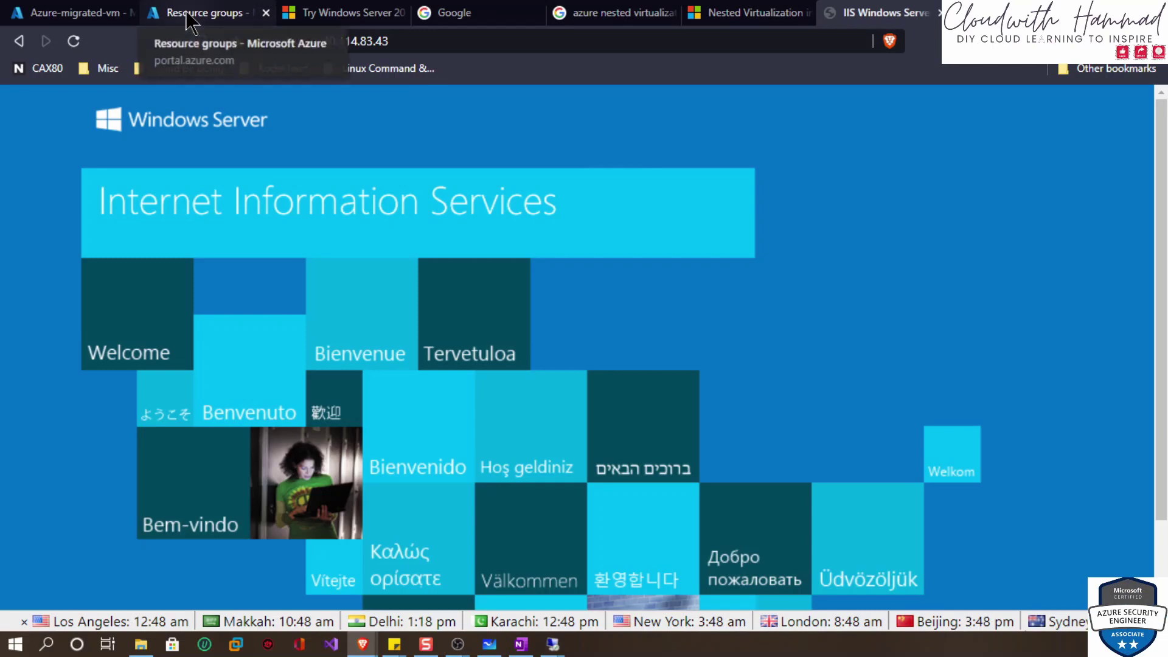
{"action": "left_click", "coordinate": [73, 13]}
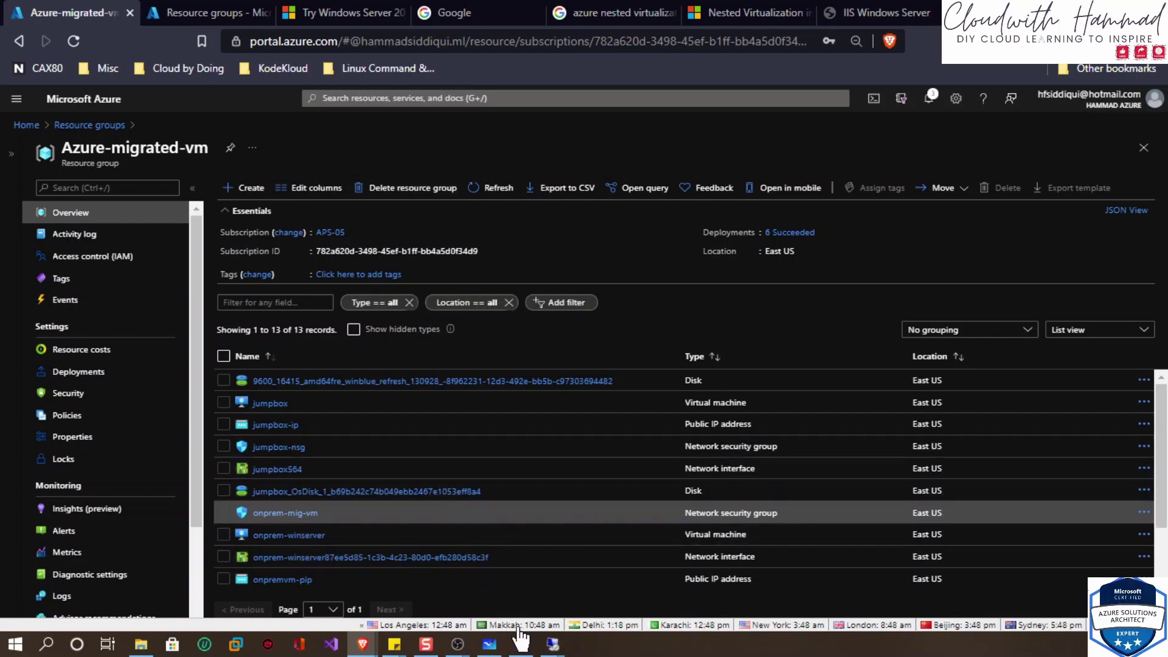
Minimize the remote Hyper-V session to return to the Azure-migrated-vm resource group.
{"action": "mouse_move", "coordinate": [550, 648]}
{"action": "left_click", "coordinate": [456, 566]}
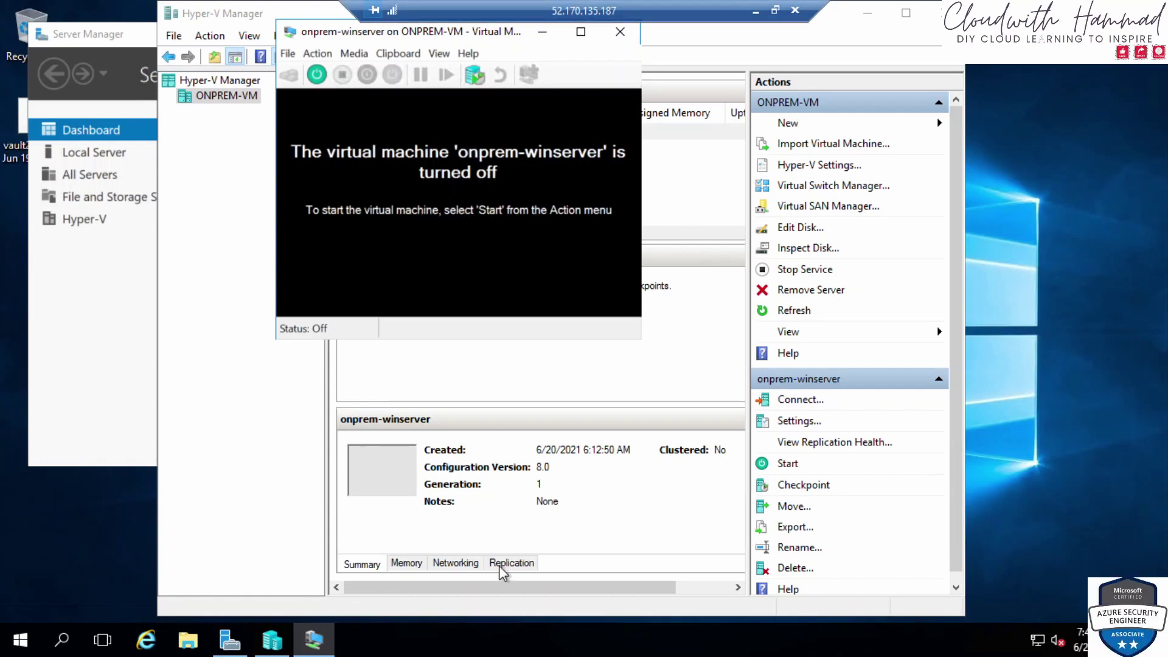
{"action": "left_click", "coordinate": [755, 11]}
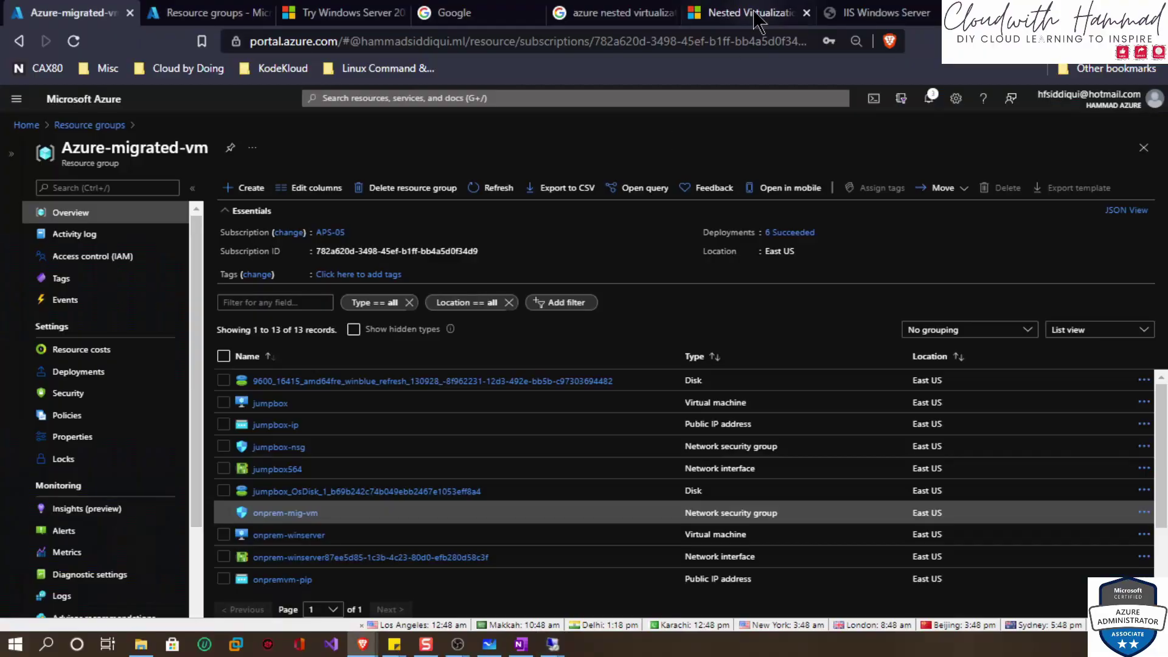
Strike through the ASR Tool, vault key, key vault, Enable Replication, Test Fail Over and Create a Jump lines in the ASR note.
{"action": "mouse_move", "coordinate": [394, 644]}
{"action": "left_click", "coordinate": [443, 600]}
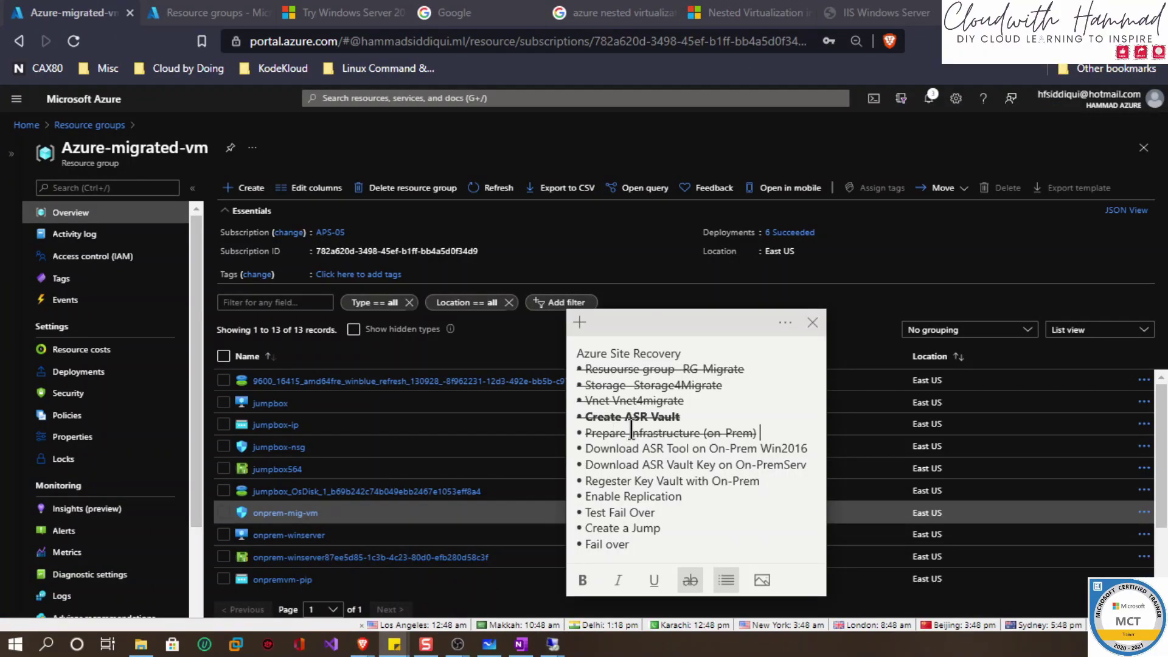
{"action": "left_click_drag", "start_coordinate": [809, 448], "coordinate": [578, 447]}
{"action": "left_click", "coordinate": [698, 585]}
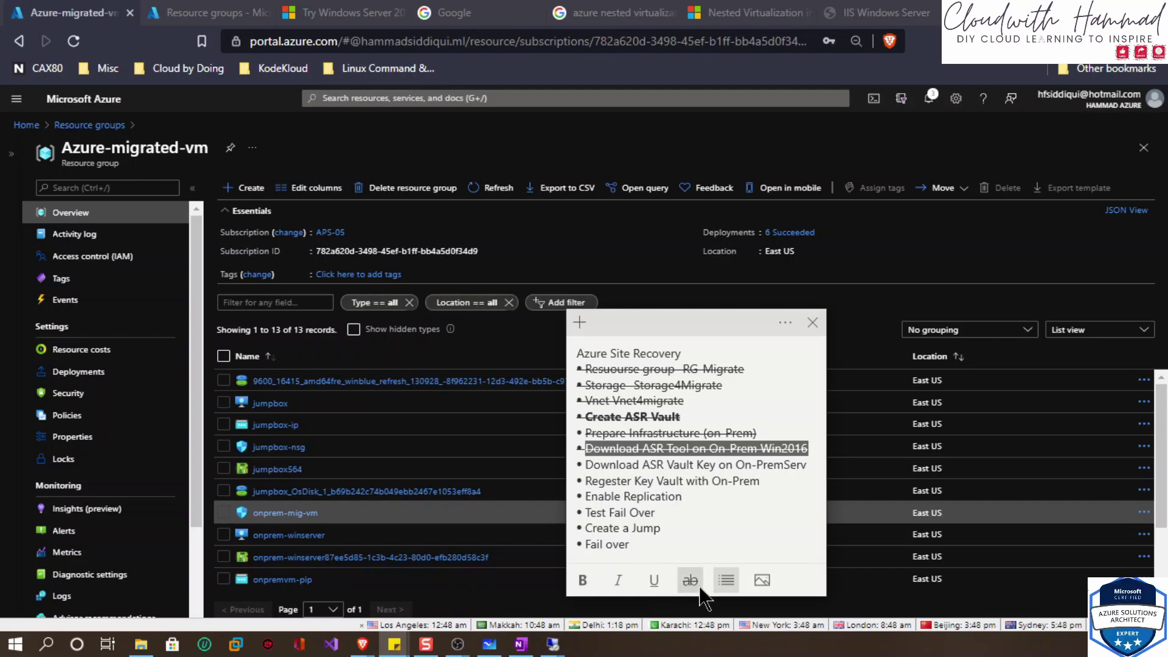
{"action": "left_click_drag", "start_coordinate": [812, 467], "coordinate": [580, 465]}
{"action": "left_click", "coordinate": [689, 584]}
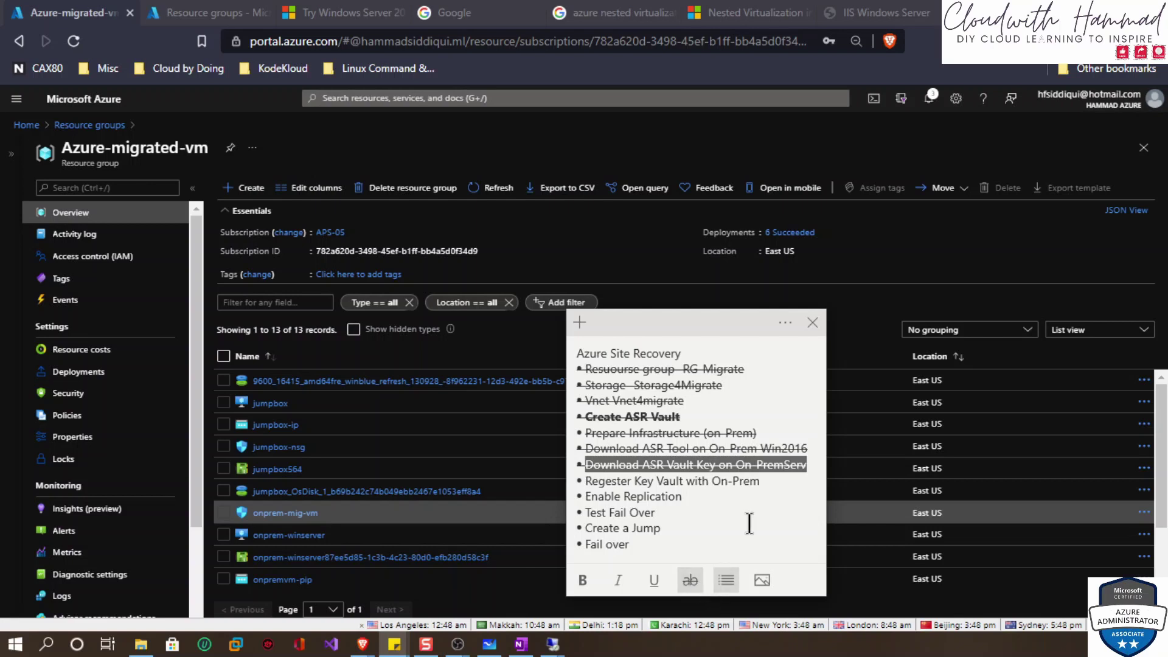
{"action": "left_click_drag", "start_coordinate": [760, 480], "coordinate": [583, 482]}
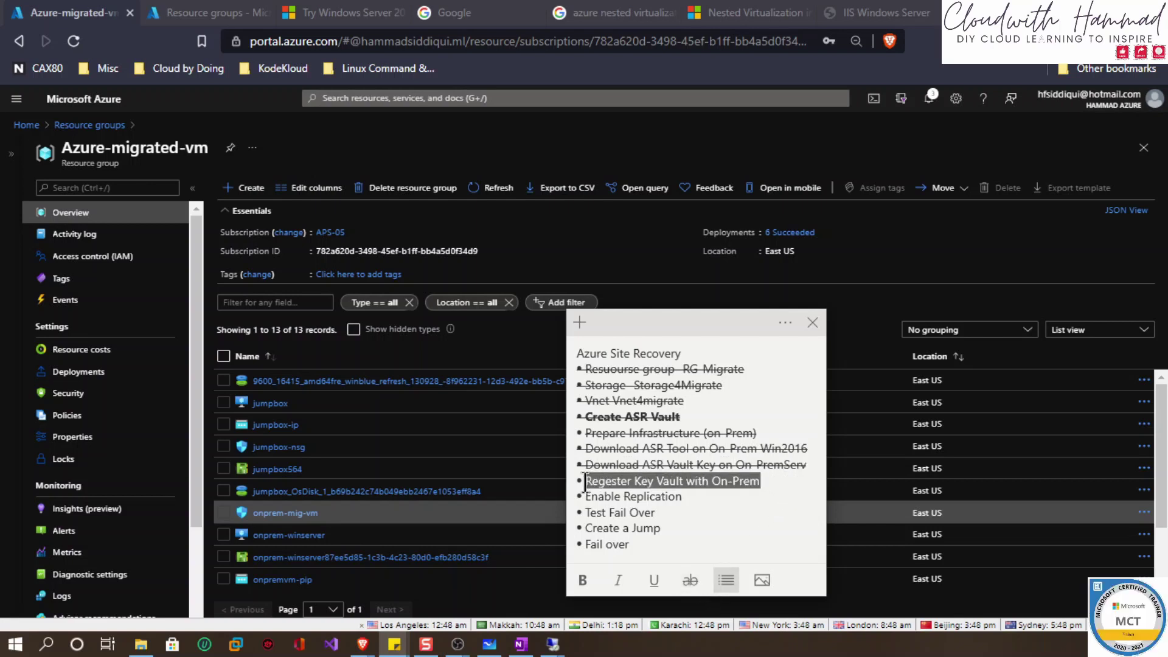
{"action": "left_click", "coordinate": [691, 583]}
{"action": "left_click_drag", "start_coordinate": [691, 500], "coordinate": [542, 496]}
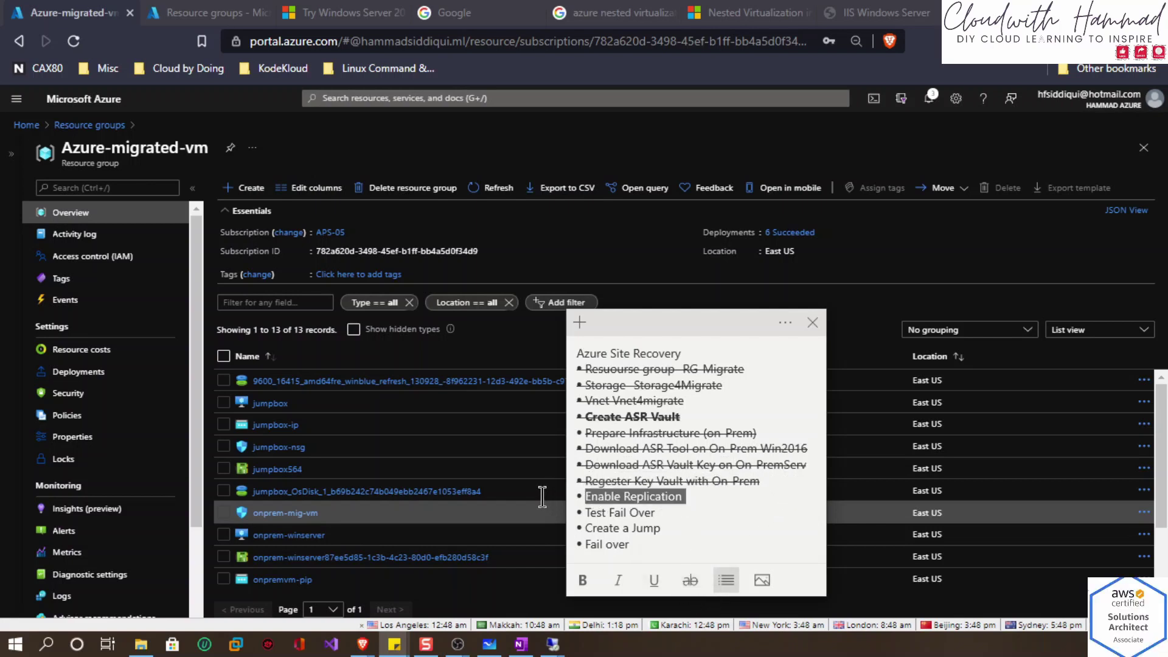
{"action": "left_click", "coordinate": [691, 583]}
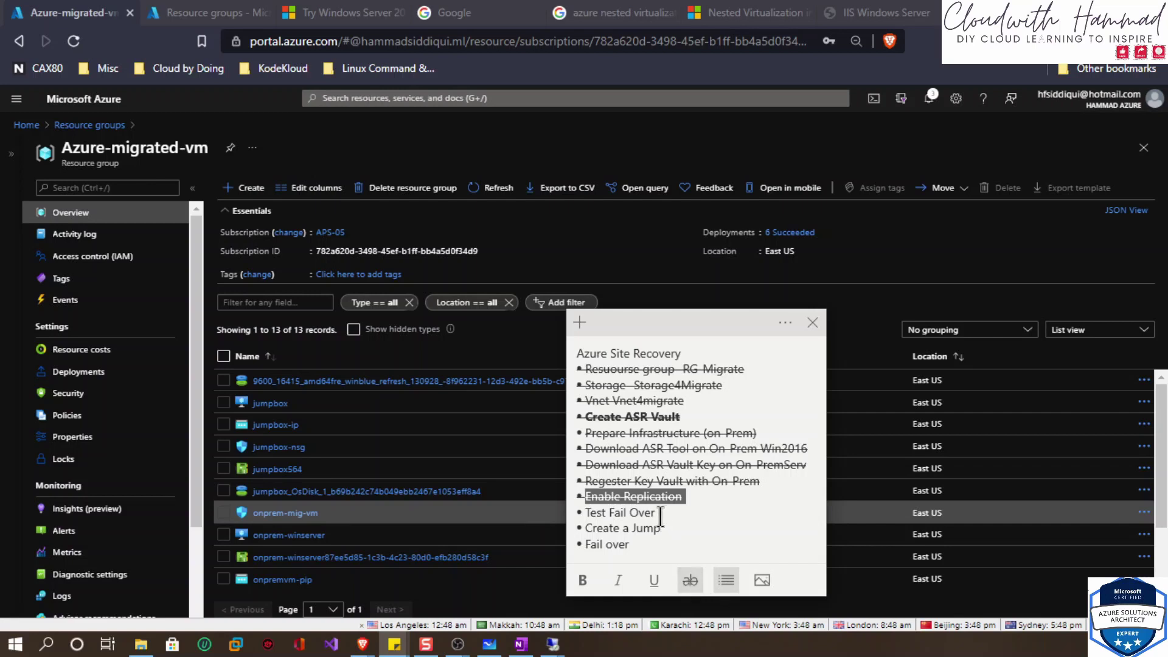
{"action": "left_click_drag", "start_coordinate": [661, 514], "coordinate": [578, 512]}
{"action": "left_click", "coordinate": [691, 582]}
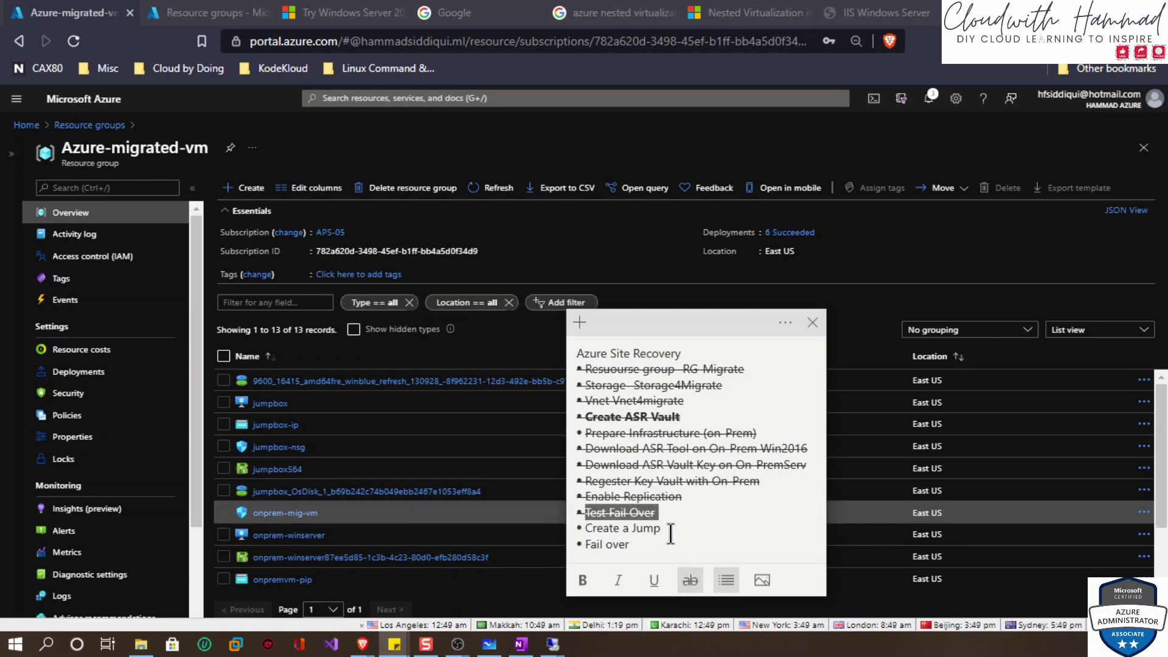
{"action": "left_click_drag", "start_coordinate": [668, 530], "coordinate": [572, 530]}
{"action": "left_click", "coordinate": [690, 581]}
{"action": "left_click_drag", "start_coordinate": [639, 544], "coordinate": [595, 545]}
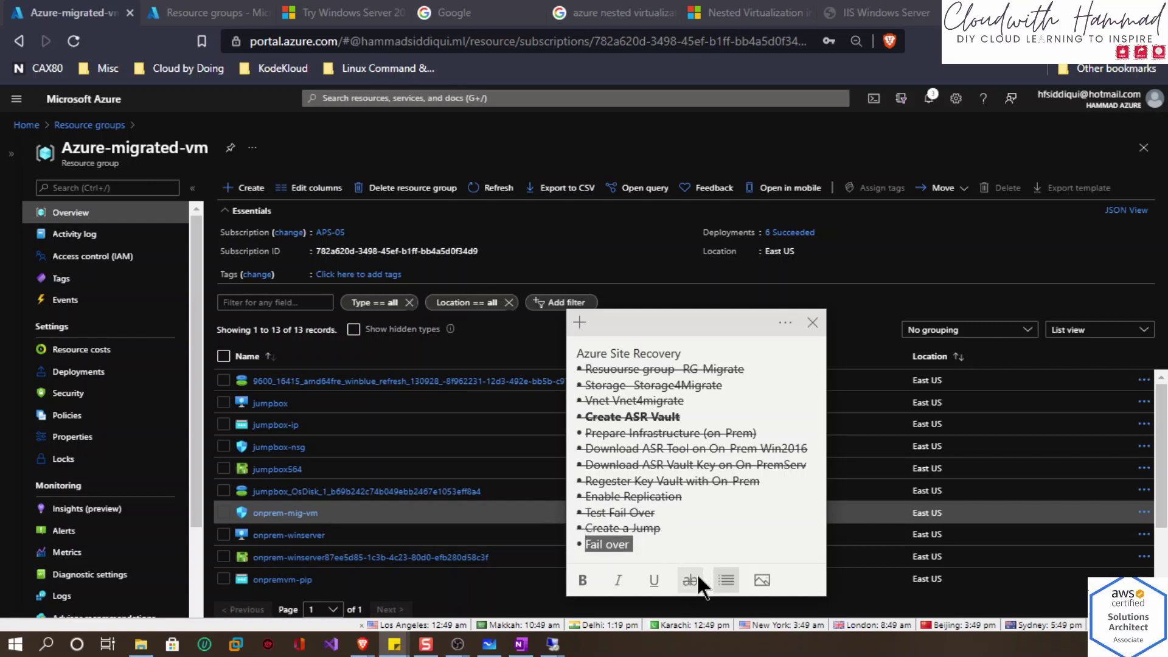
Strike through VM on Prem, Install Hyper-V, Download VHD and the last three lines in the green on-prem note.
{"action": "mouse_move", "coordinate": [394, 644]}
{"action": "left_click", "coordinate": [344, 565]}
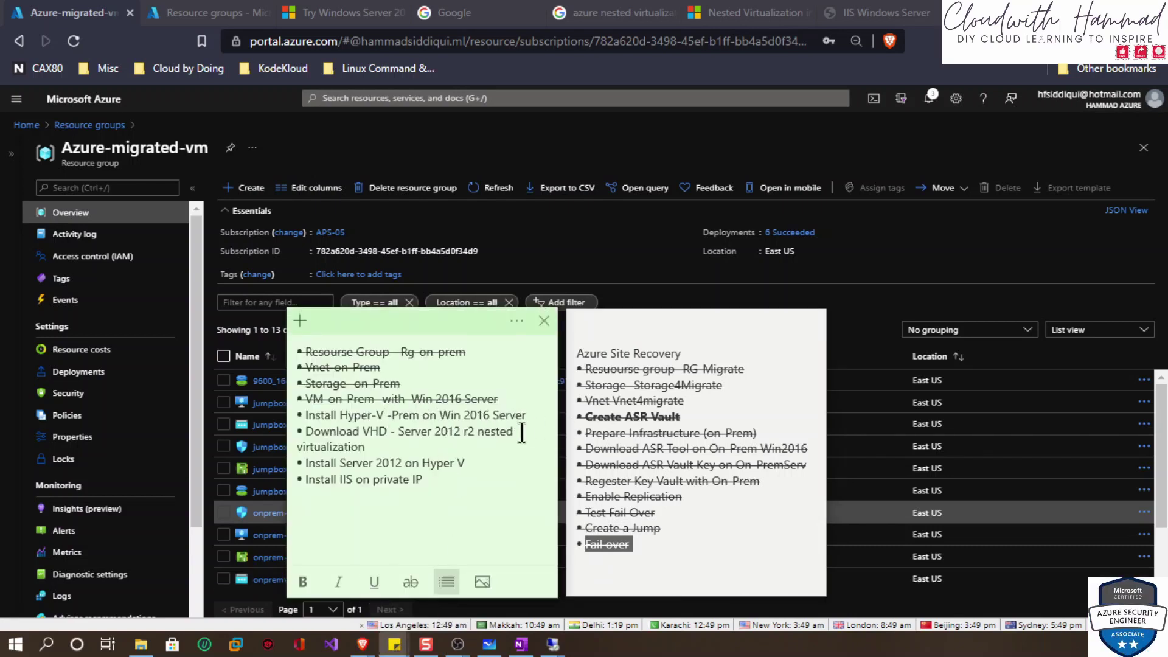
{"action": "left_click_drag", "start_coordinate": [527, 418], "coordinate": [306, 398]}
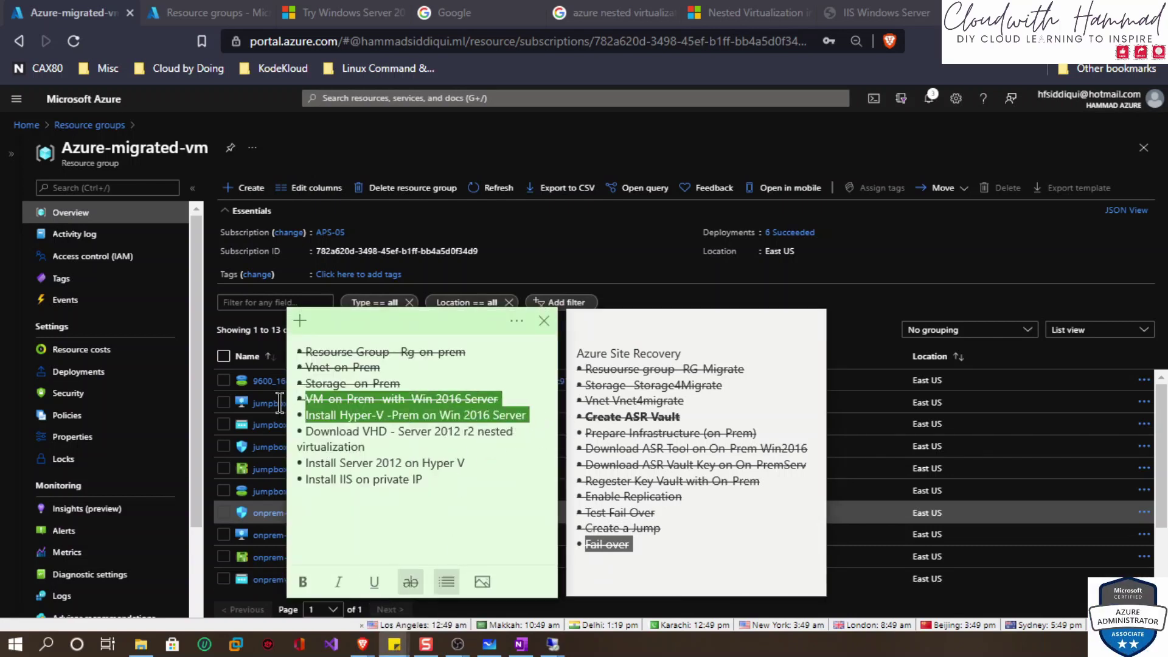
{"action": "left_click", "coordinate": [419, 584]}
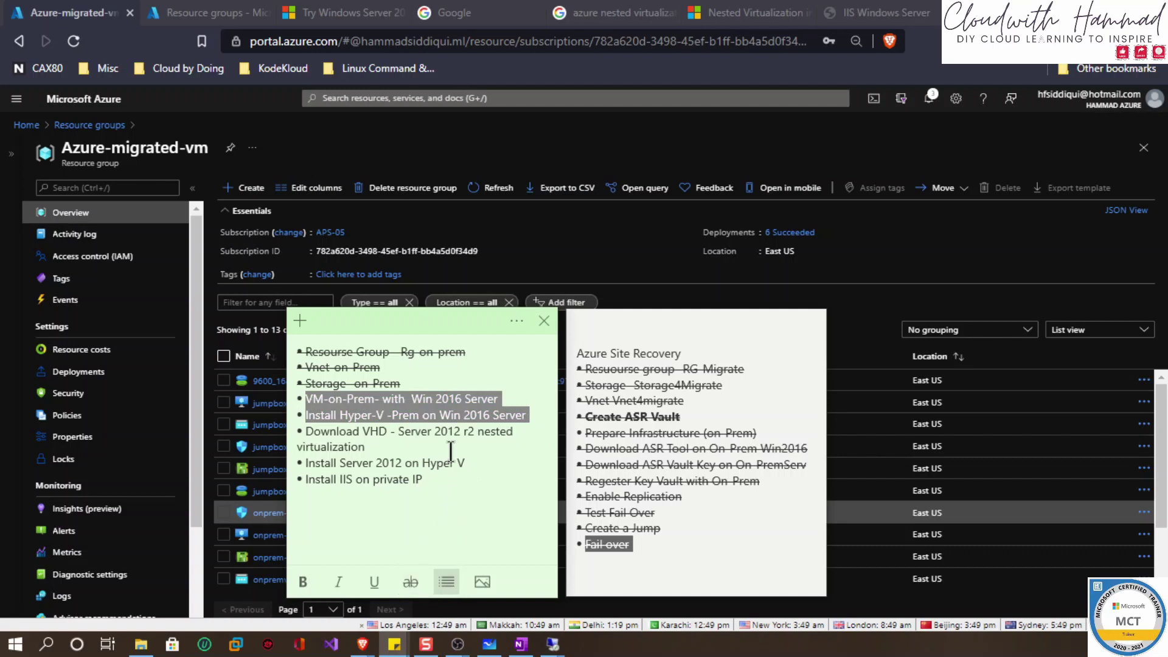
{"action": "left_click", "coordinate": [414, 582]}
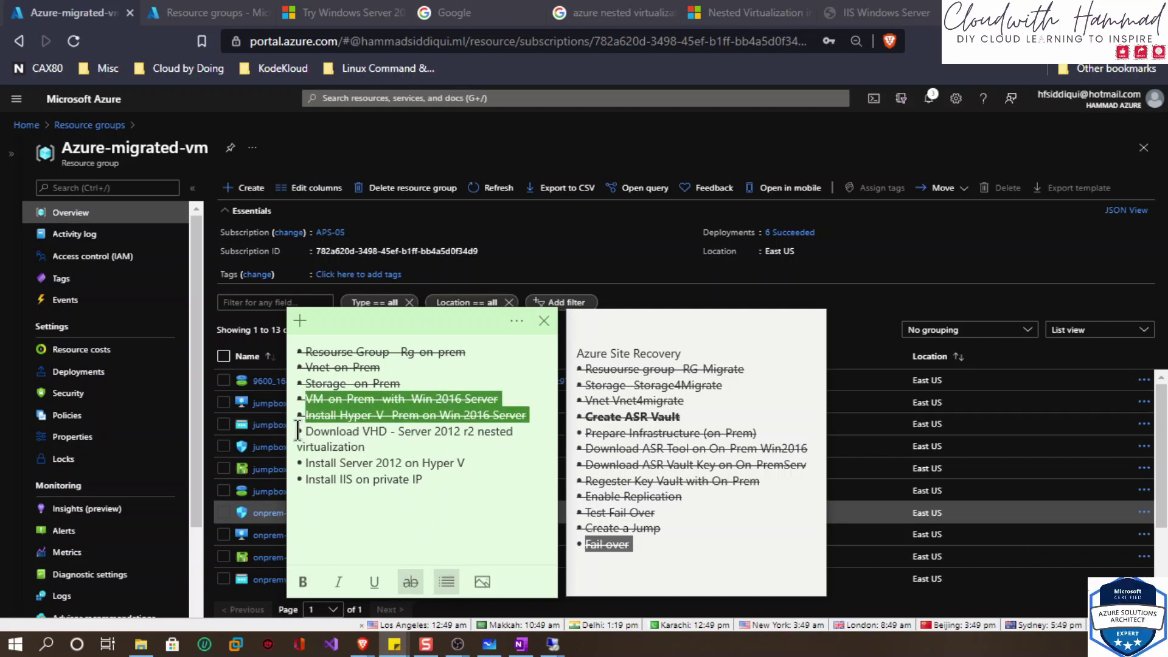
{"action": "left_click", "coordinate": [372, 448]}
{"action": "triple_click", "coordinate": [348, 440]}
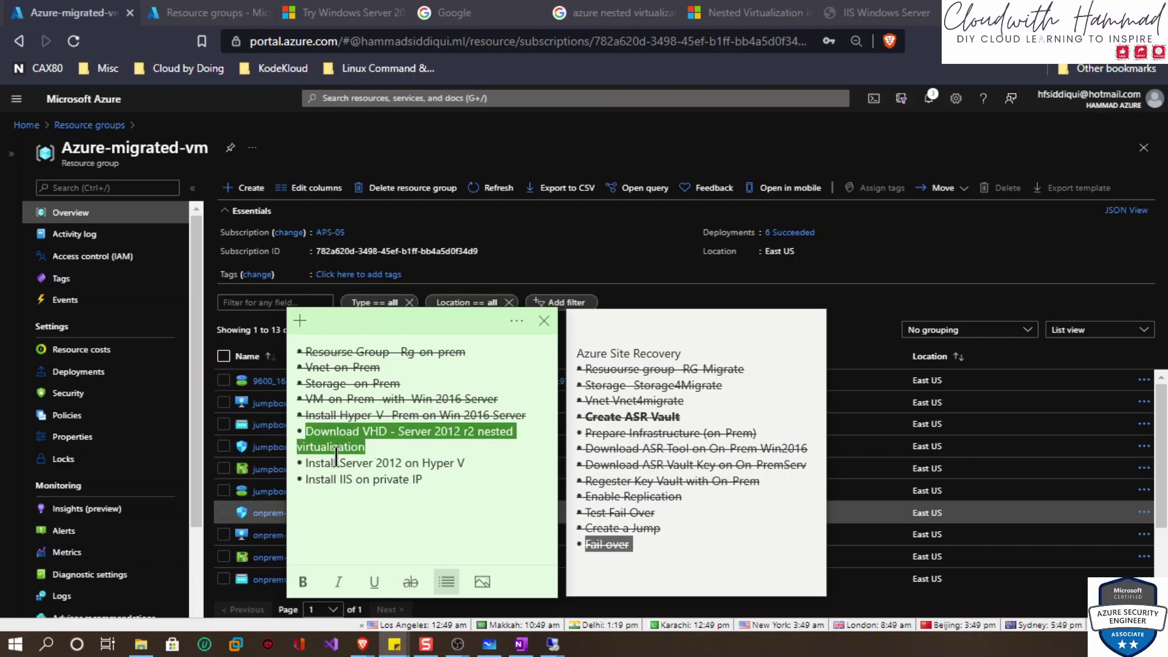
{"action": "left_click", "coordinate": [410, 582]}
{"action": "left_click", "coordinate": [433, 487]}
{"action": "left_click_drag", "start_coordinate": [433, 487], "coordinate": [297, 443]}
{"action": "left_click", "coordinate": [411, 582]}
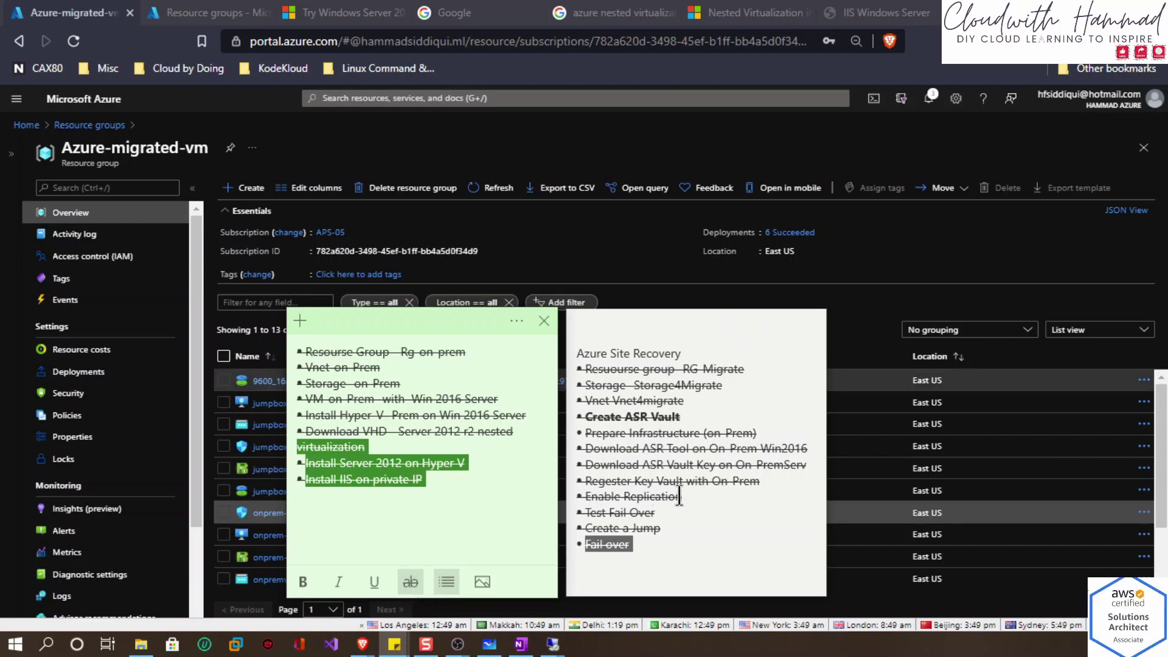
{"action": "left_click", "coordinate": [541, 137]}
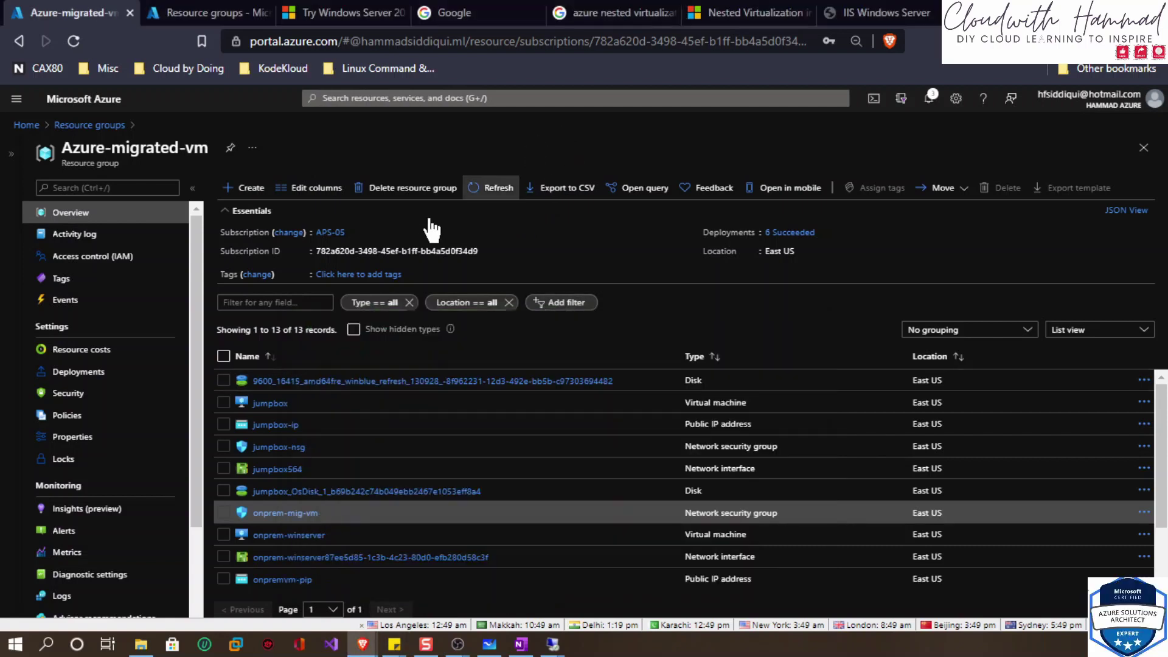
Refresh the Azure-migrated-vm resource list and open its deletion confirmation covering 11 resources.
{"action": "left_click", "coordinate": [480, 187]}
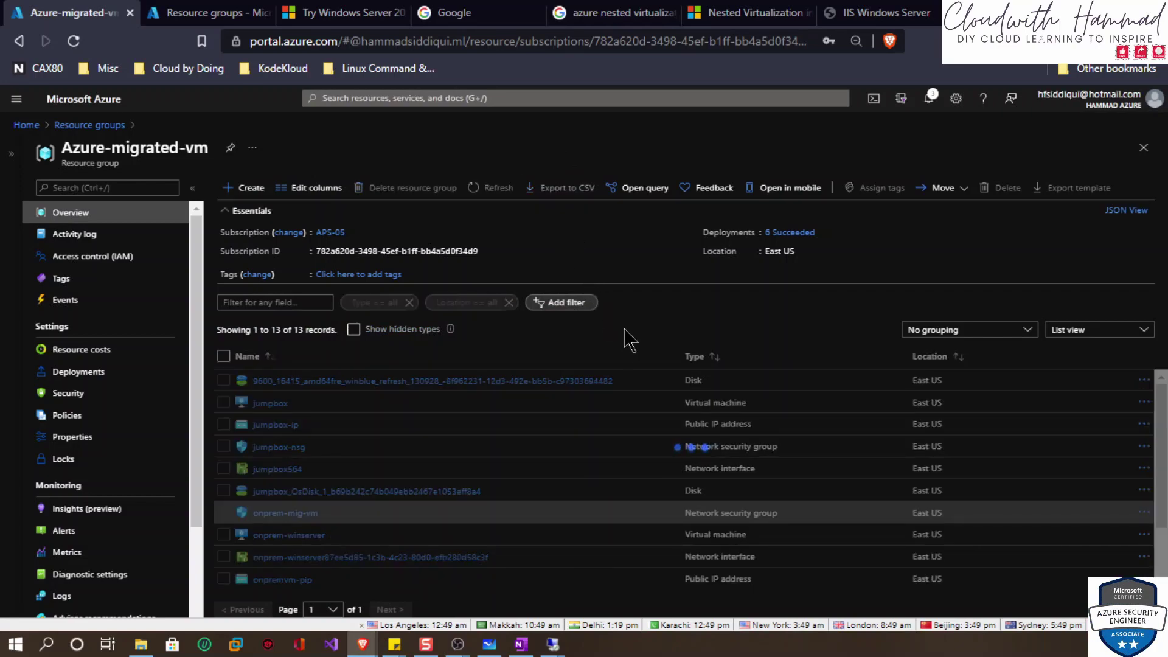
{"action": "scroll", "coordinate": [609, 487], "scroll_direction": "down", "scroll_amount": 3}
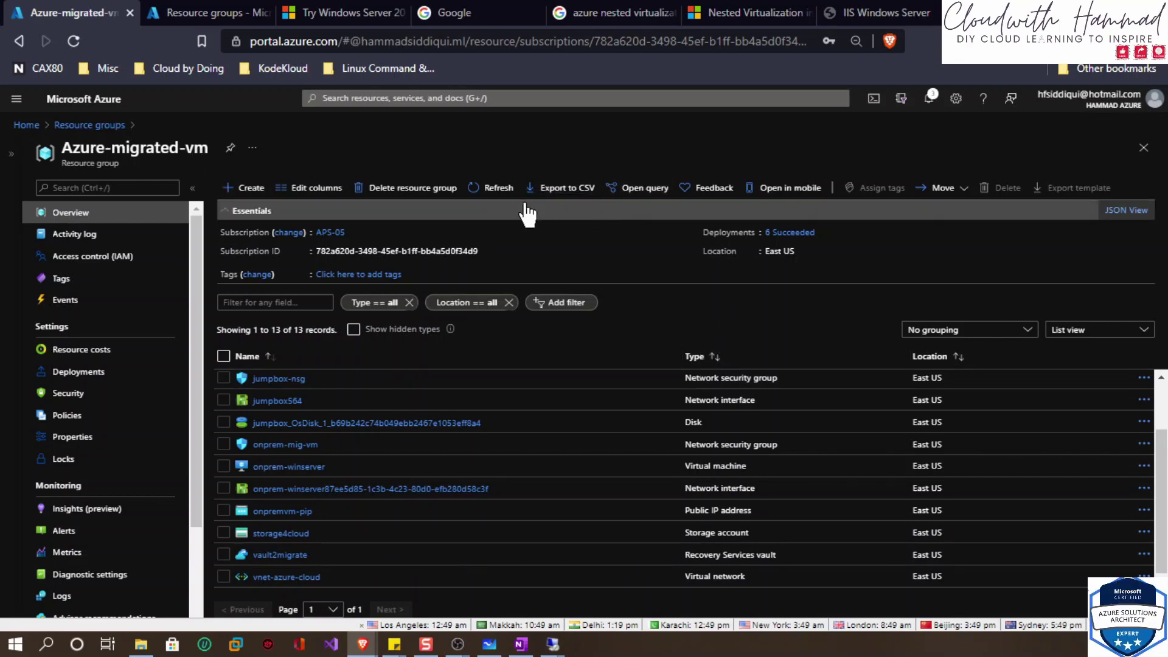
{"action": "left_click", "coordinate": [428, 194]}
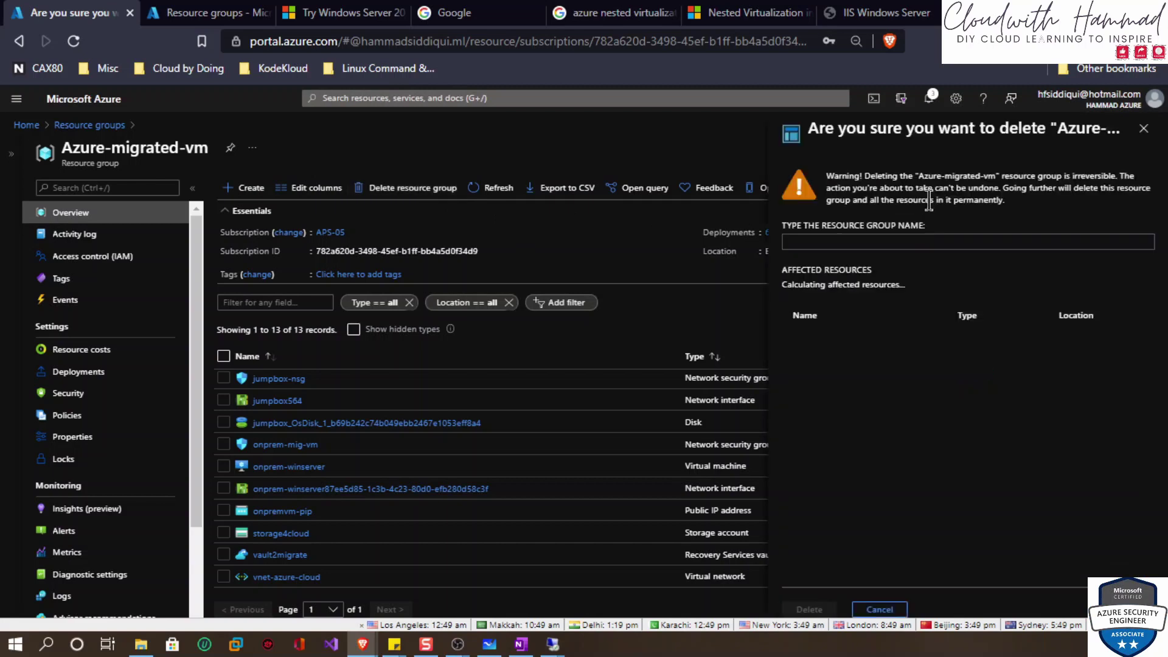
{"action": "mouse_move", "coordinate": [996, 176]}
{"action": "left_mouse_down"}
{"action": "mouse_move", "coordinate": [925, 176]}
{"action": "mouse_move", "coordinate": [981, 175]}
{"action": "left_mouse_up"}
{"action": "left_click", "coordinate": [923, 175]}
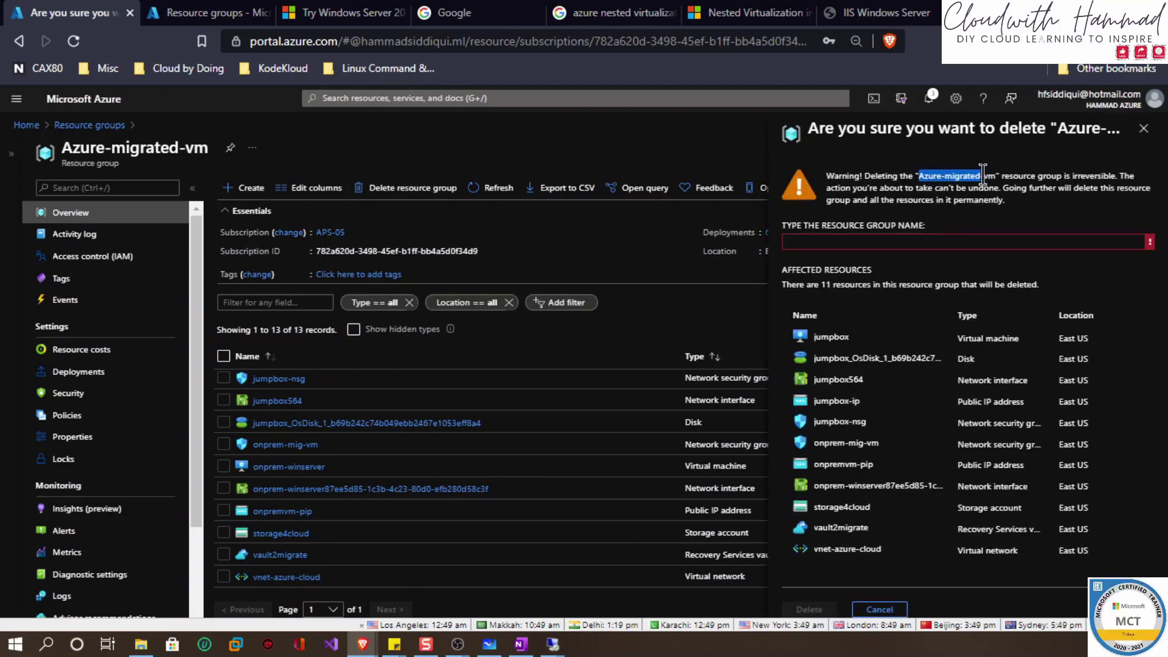